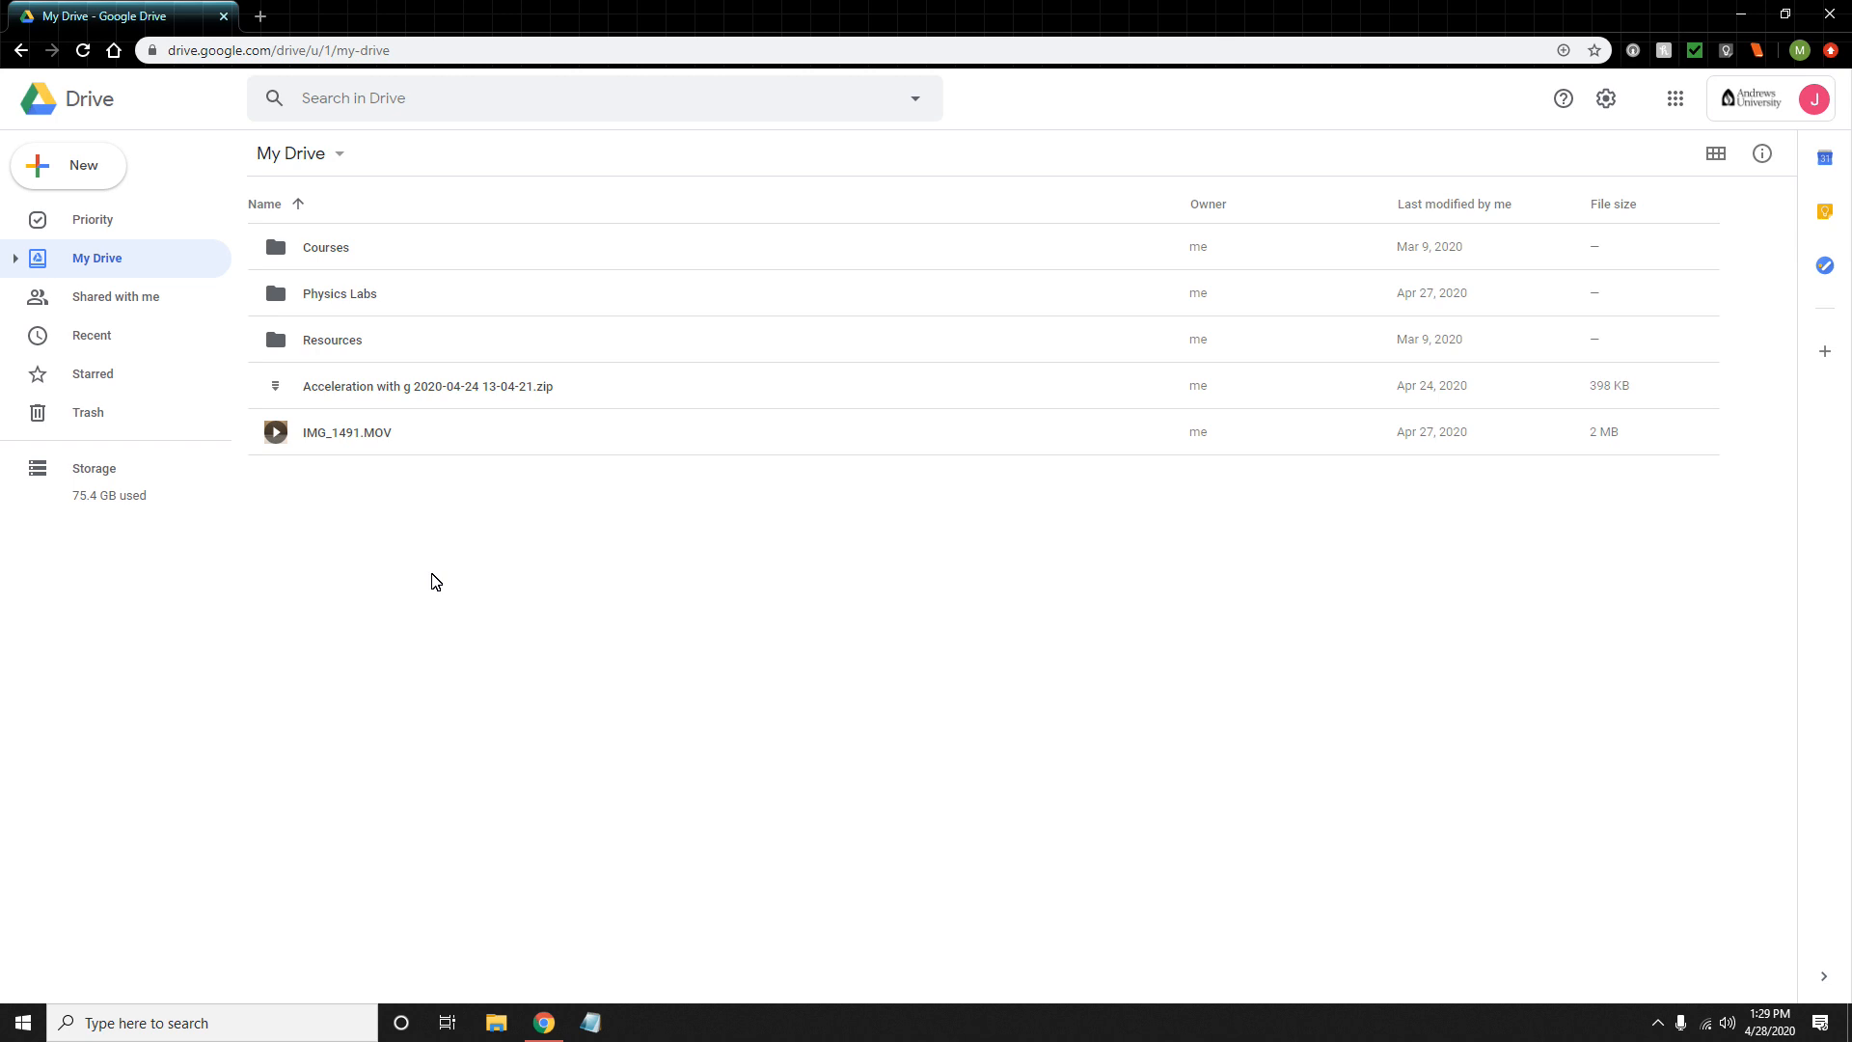
- Create a blank Google Sheets spreadsheet in My Drive and open its title for editing
left_click(74, 166)
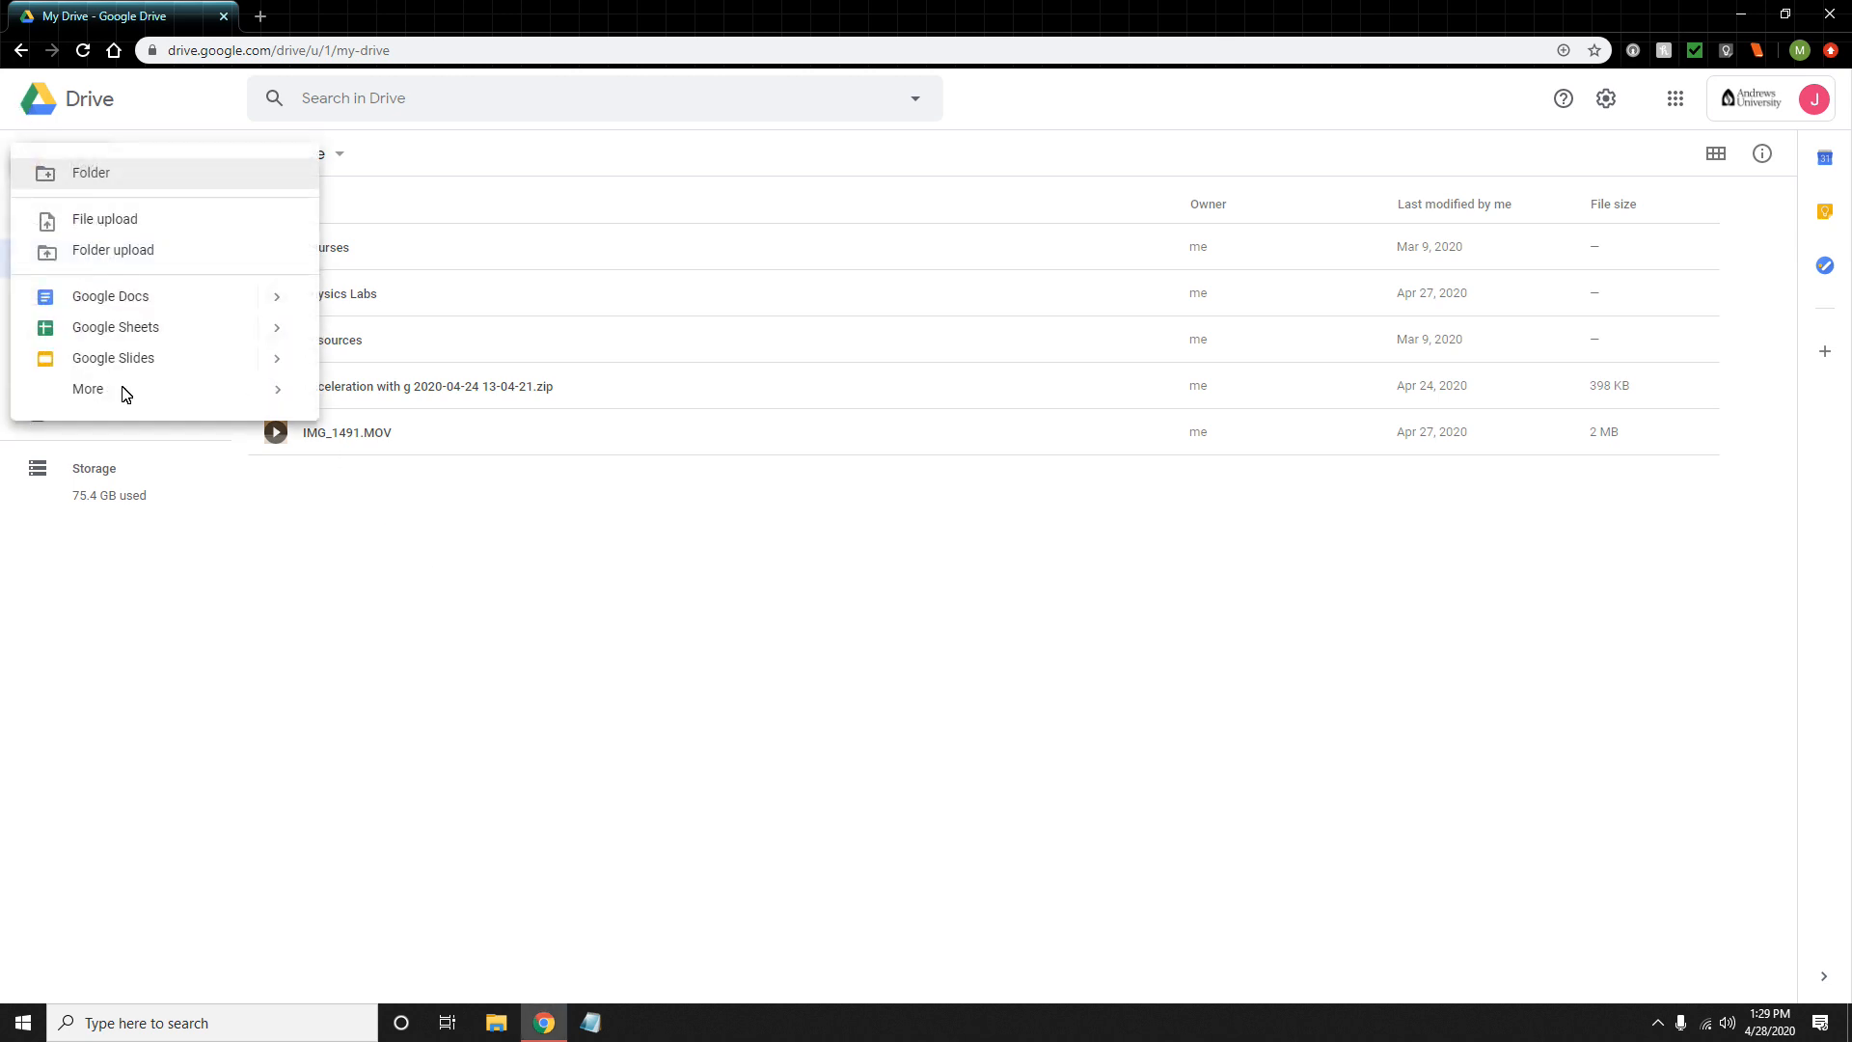
left_click(116, 327)
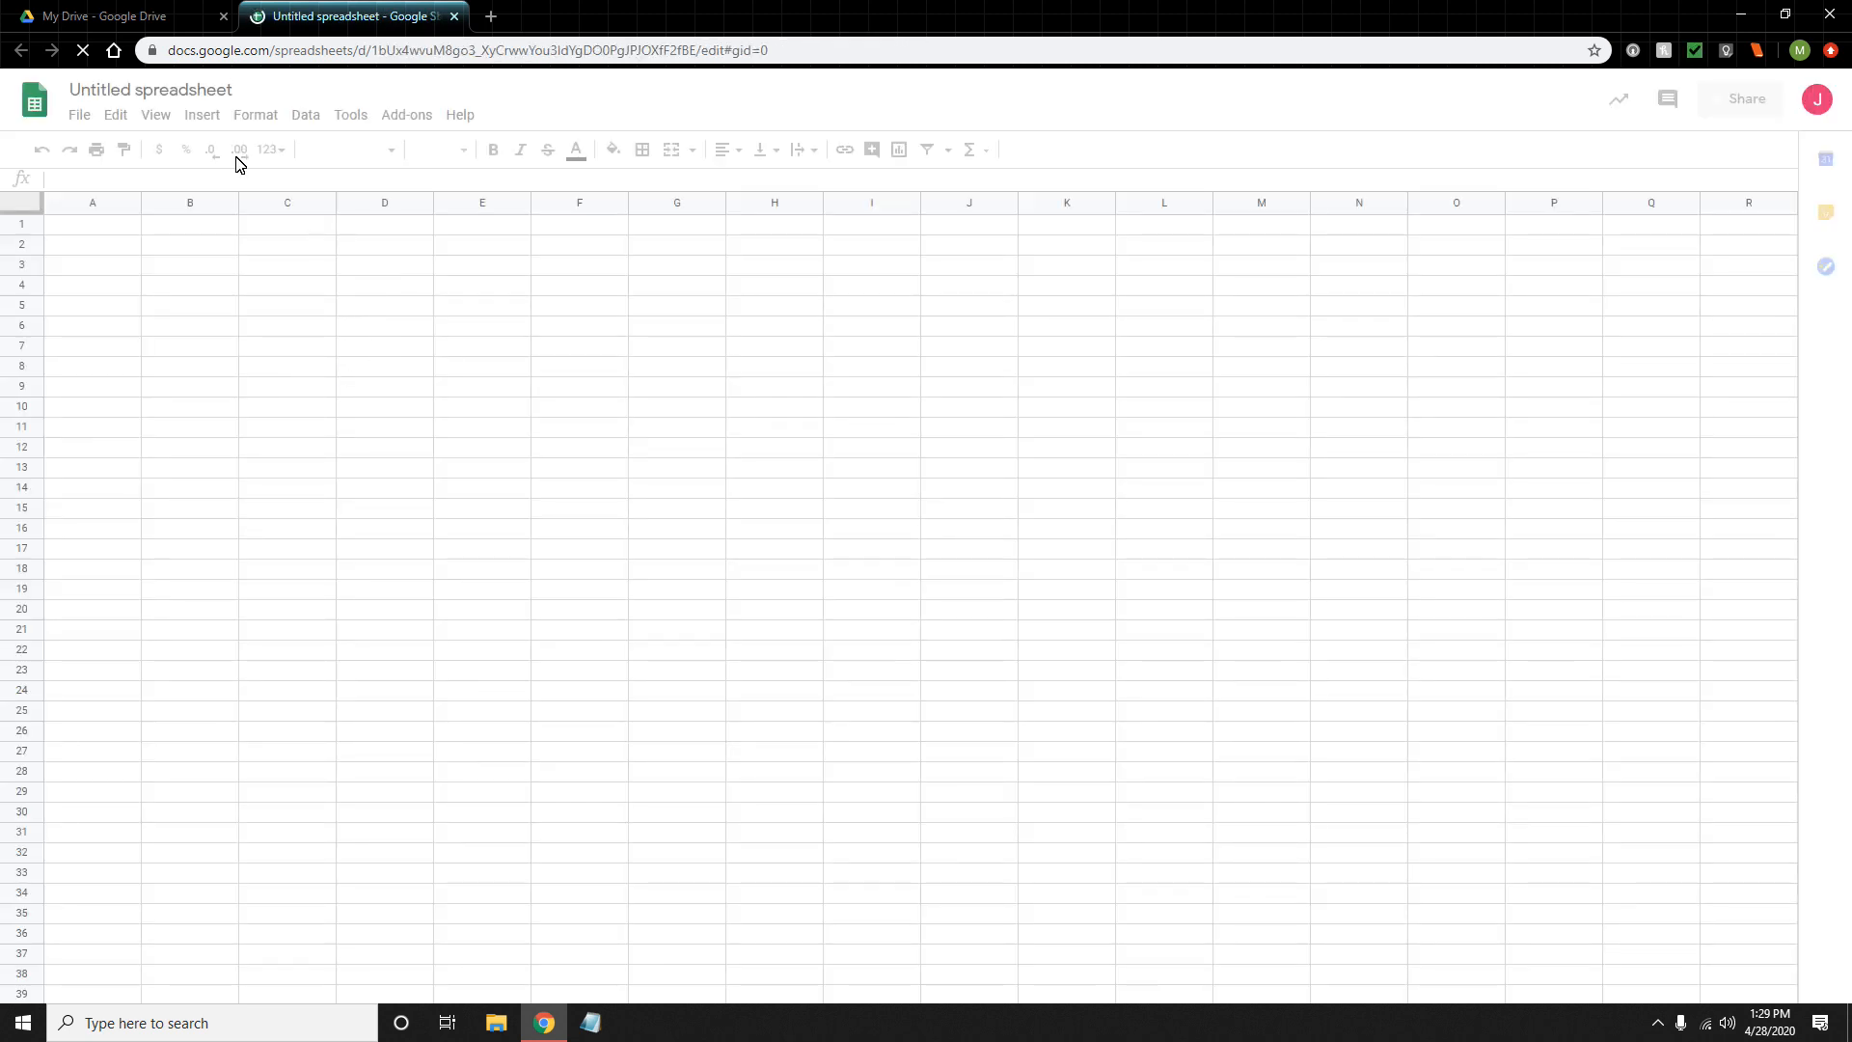
left_click(142, 90)
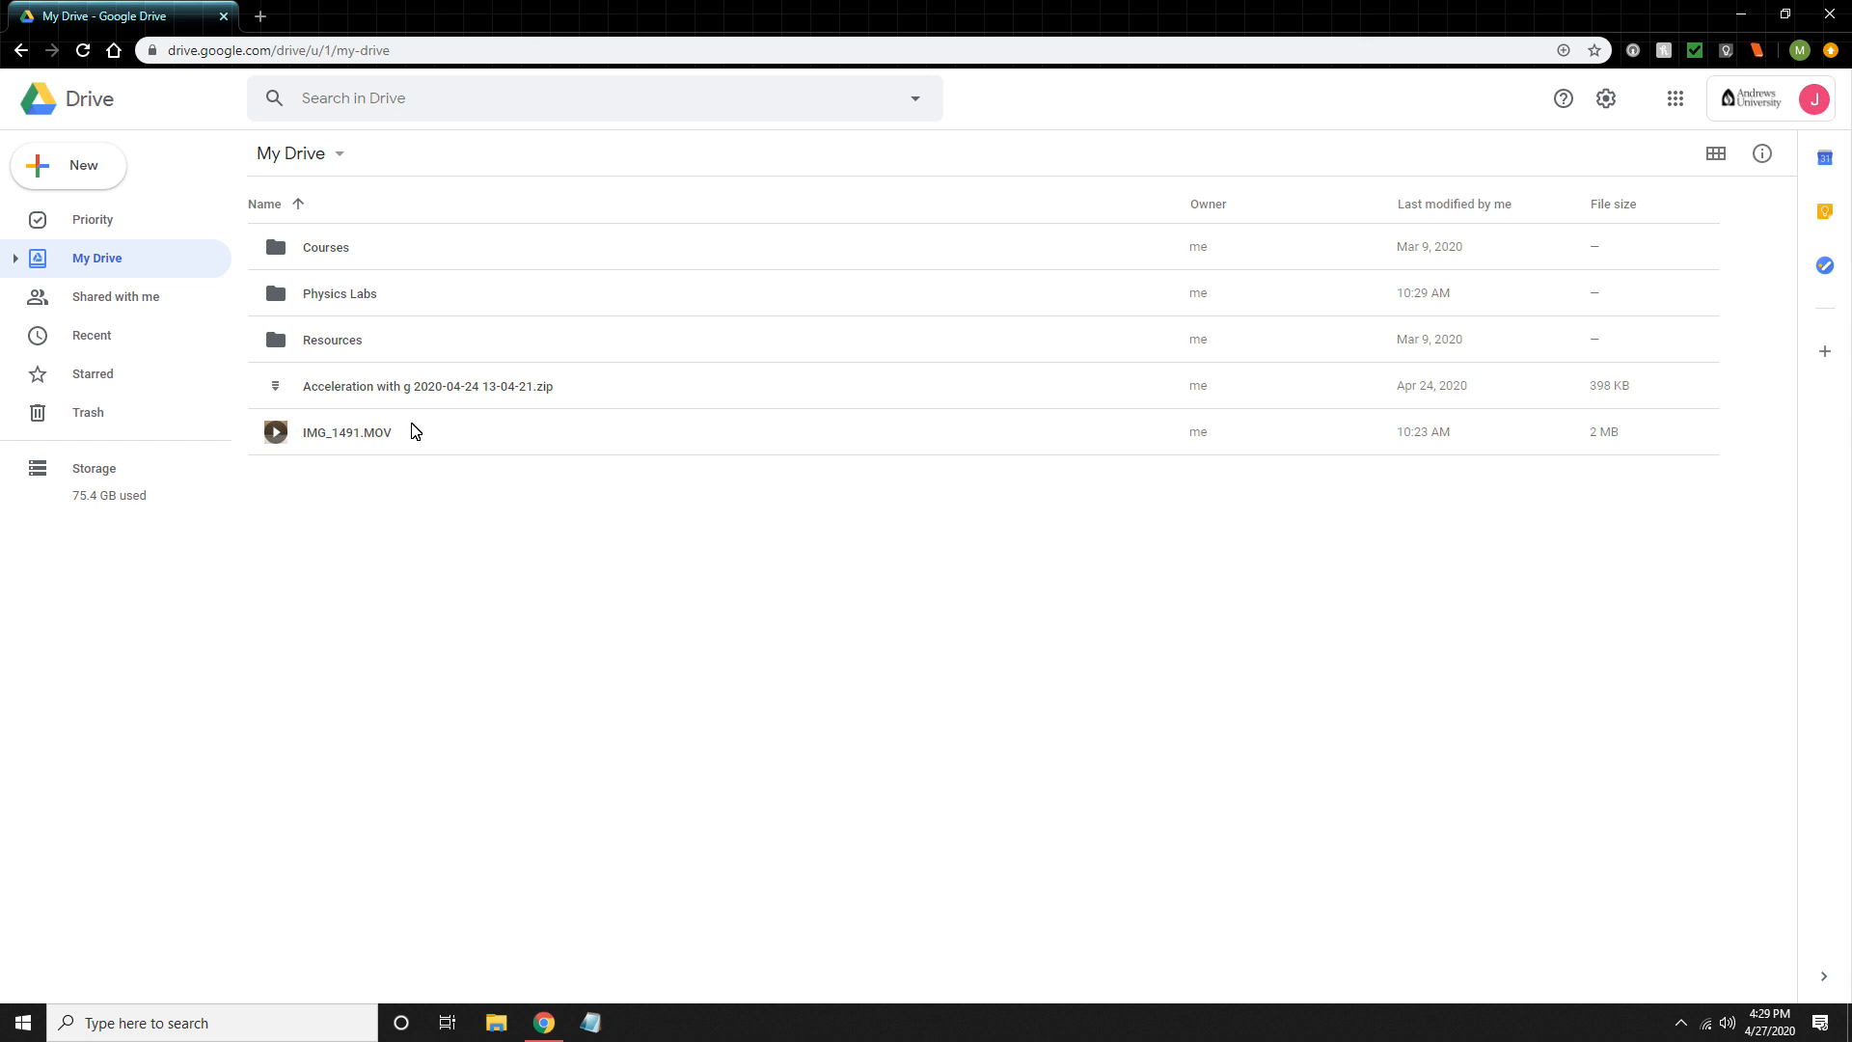
- Create a blank Google Docs document in My Drive and close it again
left_click(77, 169)
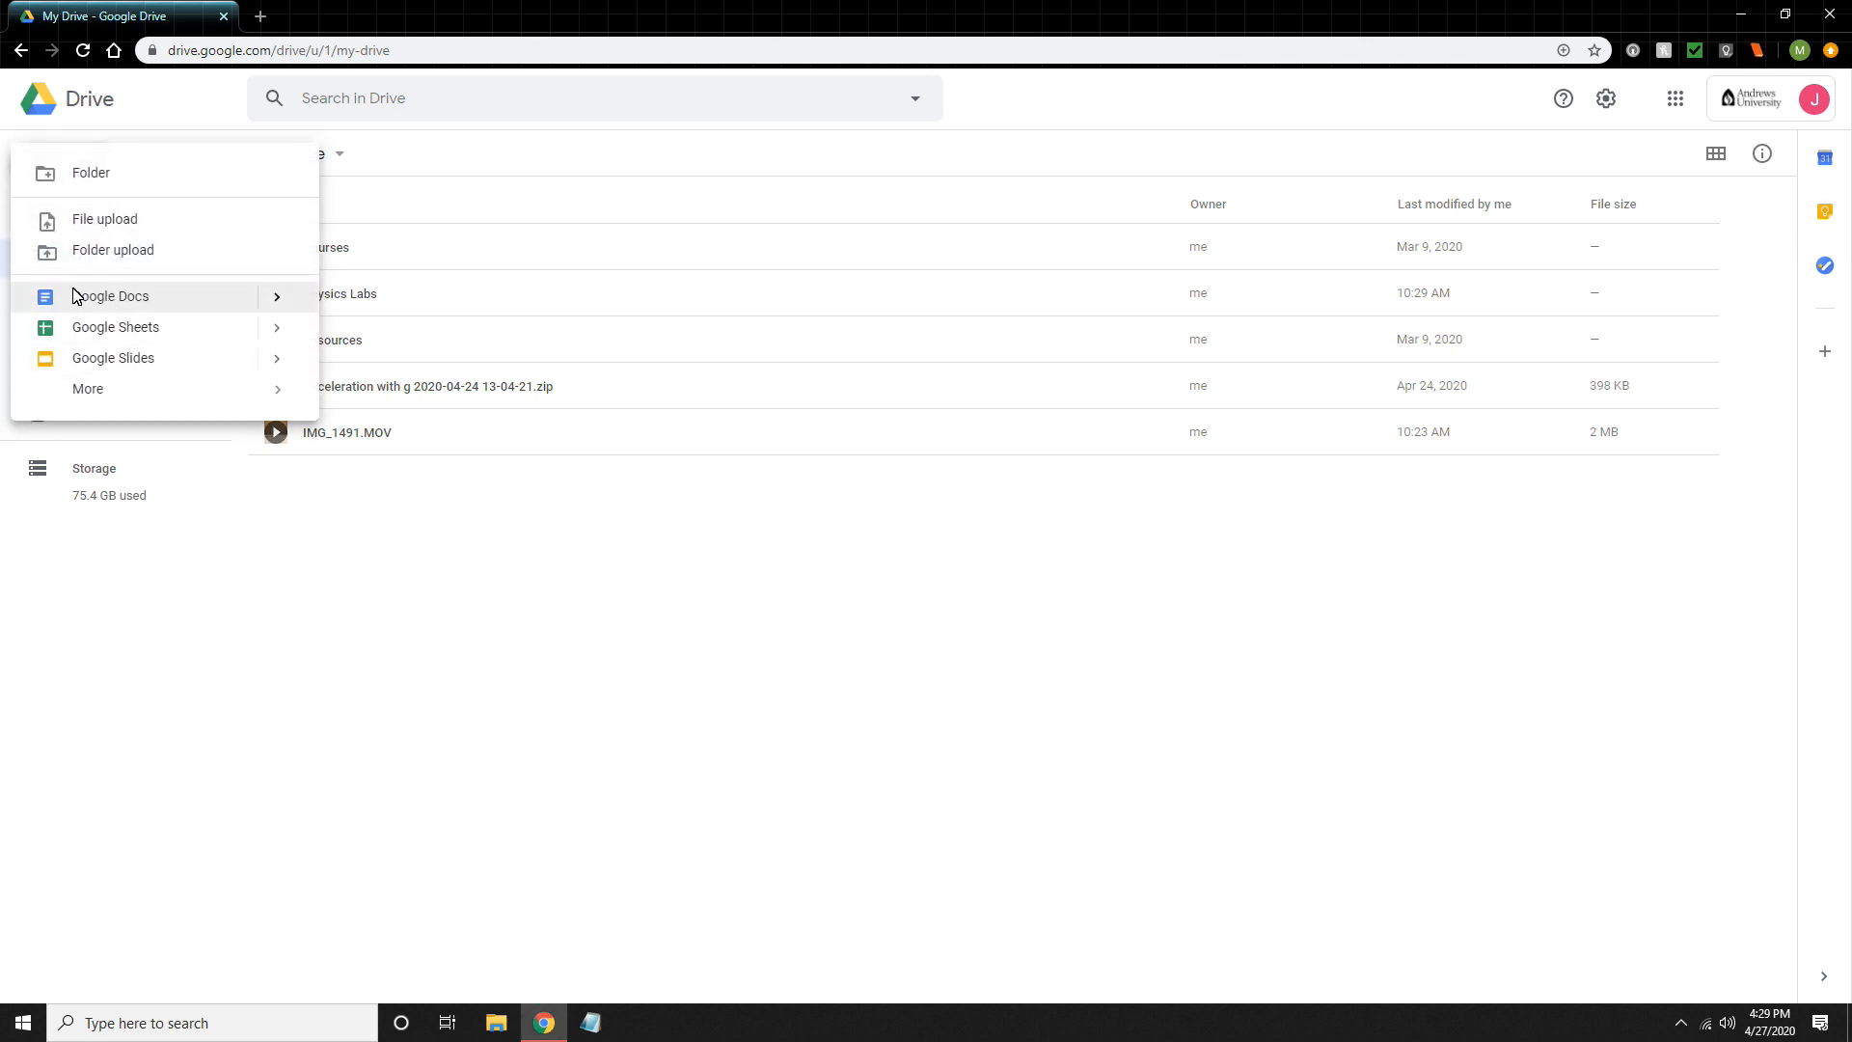
left_click(126, 297)
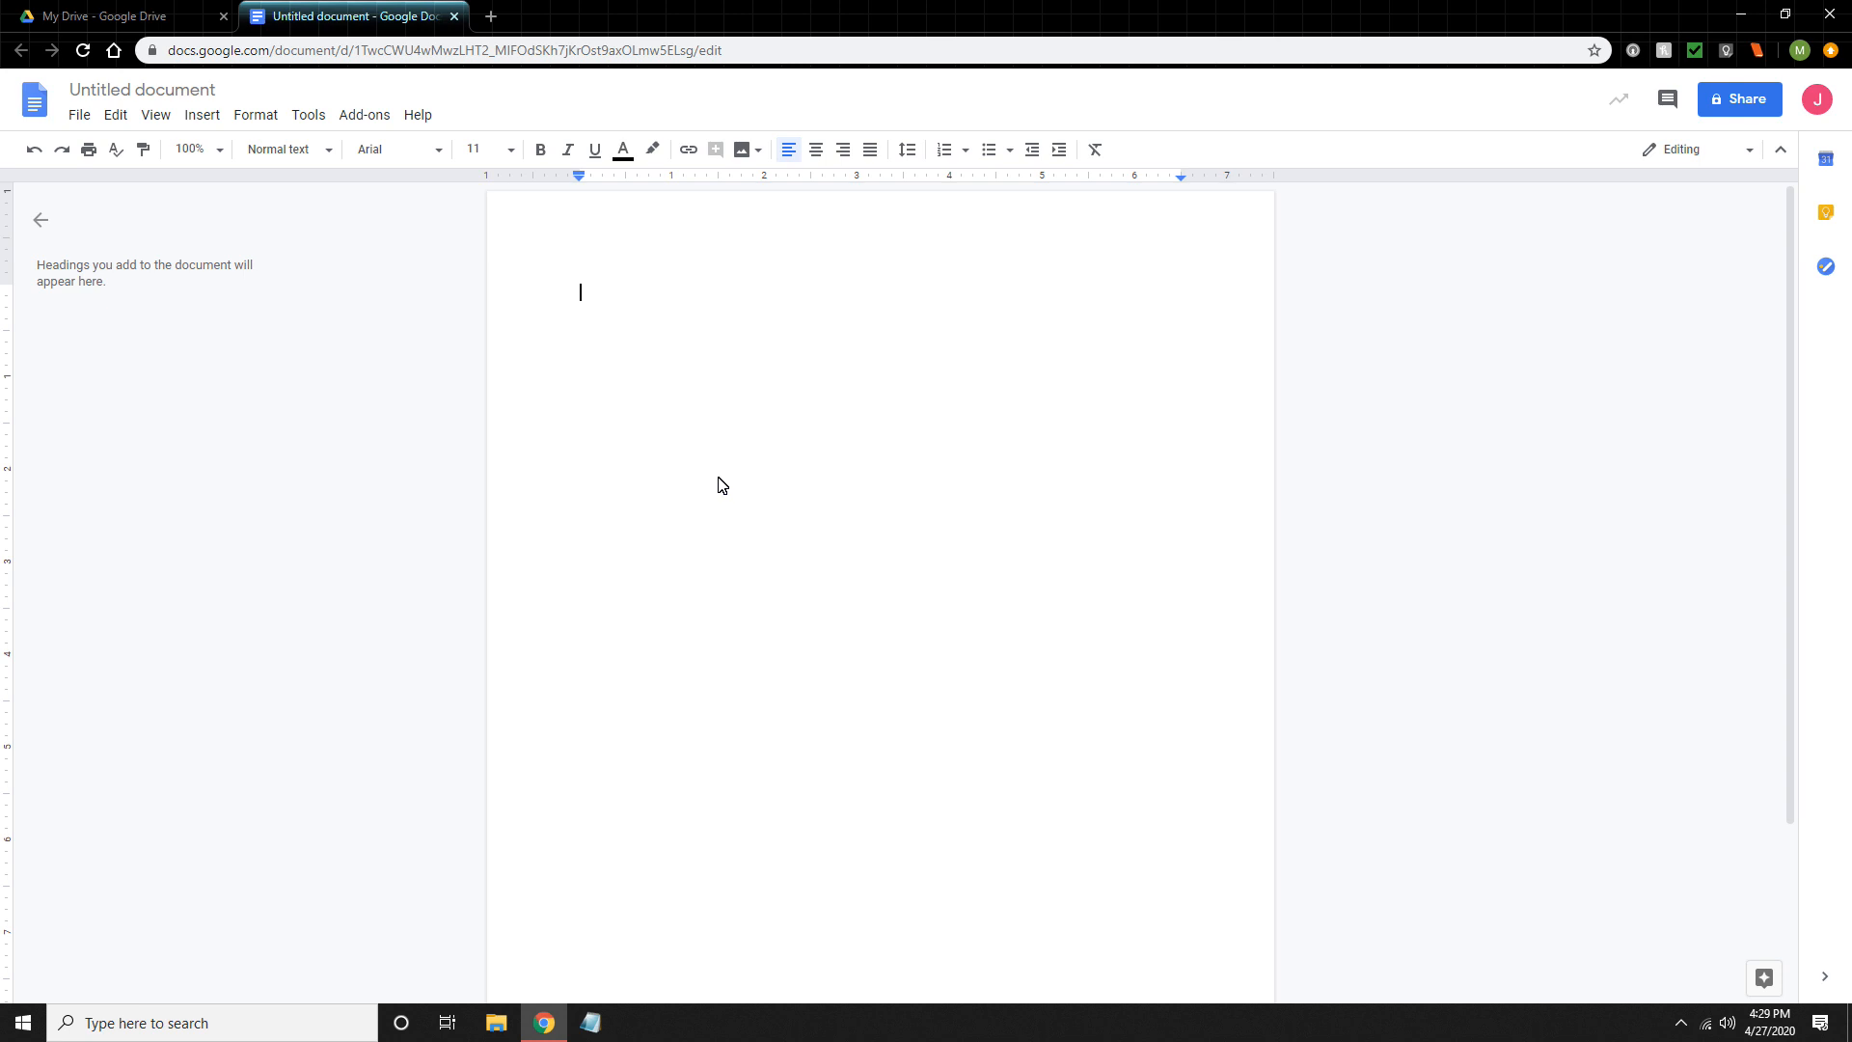
left_click(454, 16)
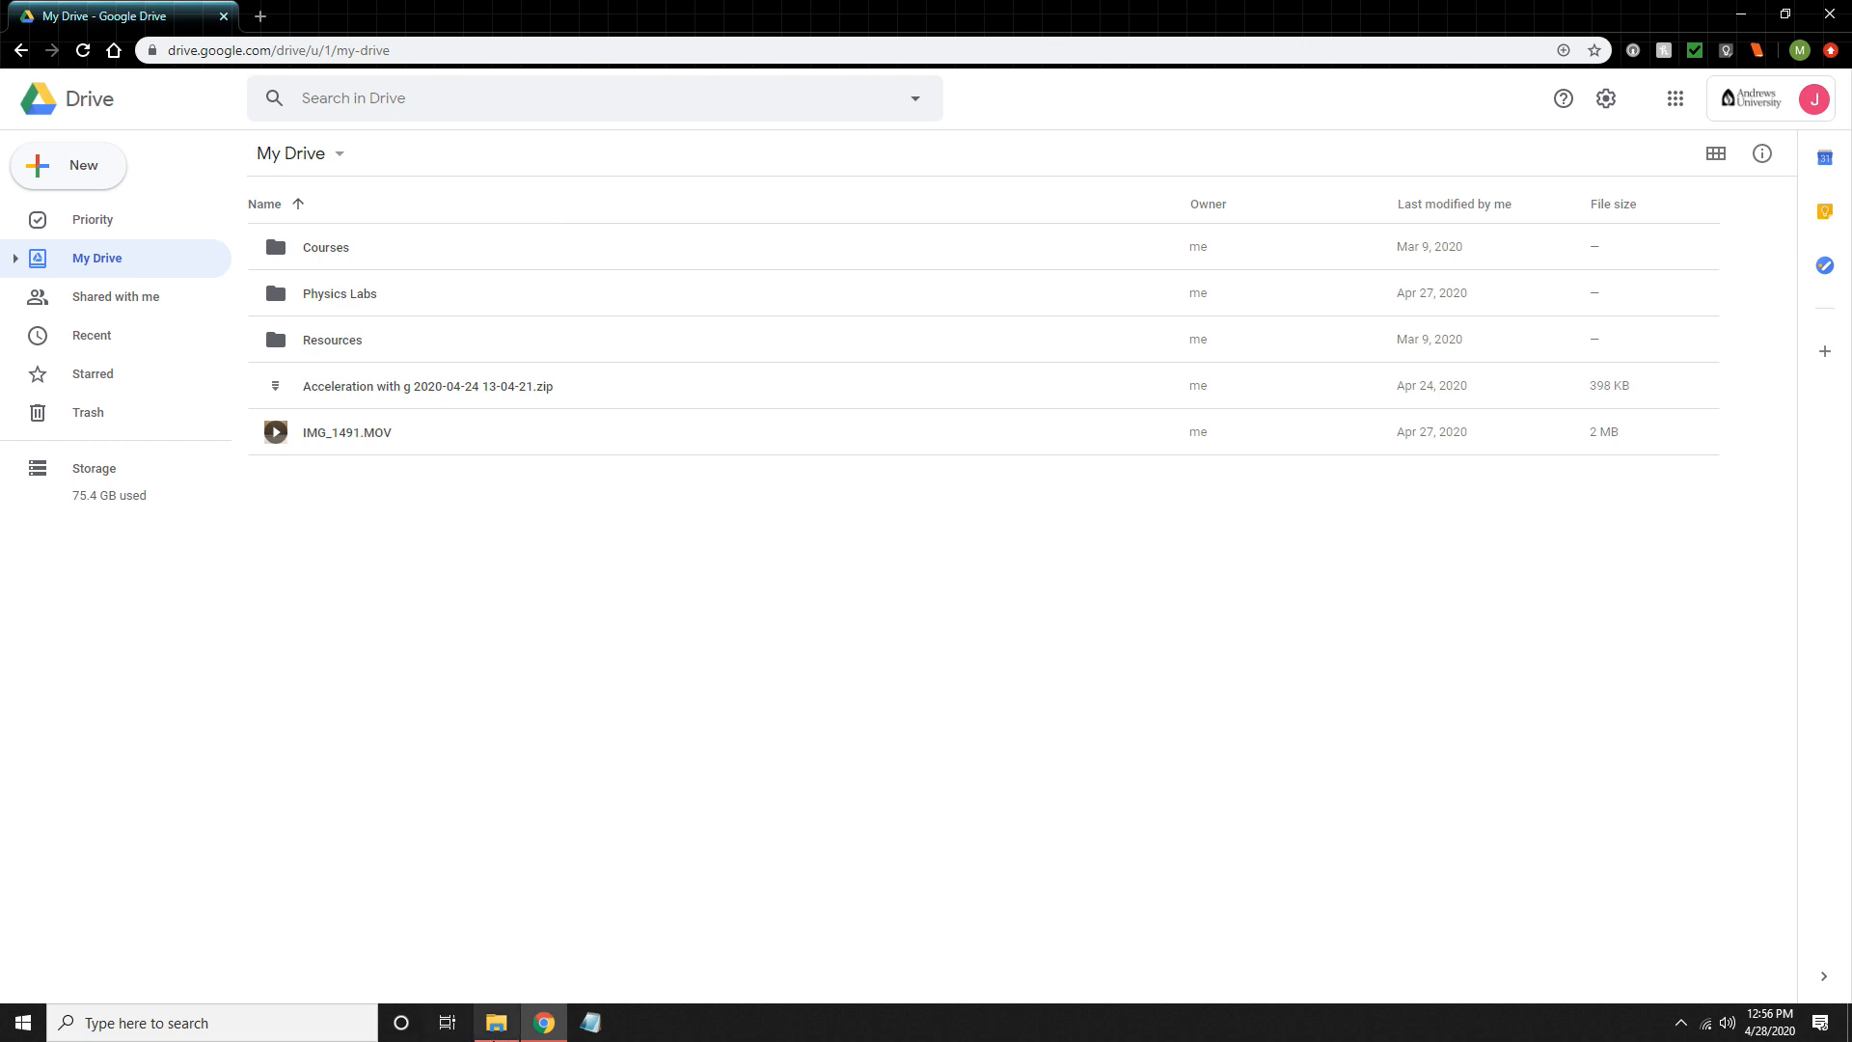
- Upload Sample Word Document from the computer's Documents folder to My Drive using File Explorer
left_click(496, 1023)
left_click_drag(682, 123, 991, 134)
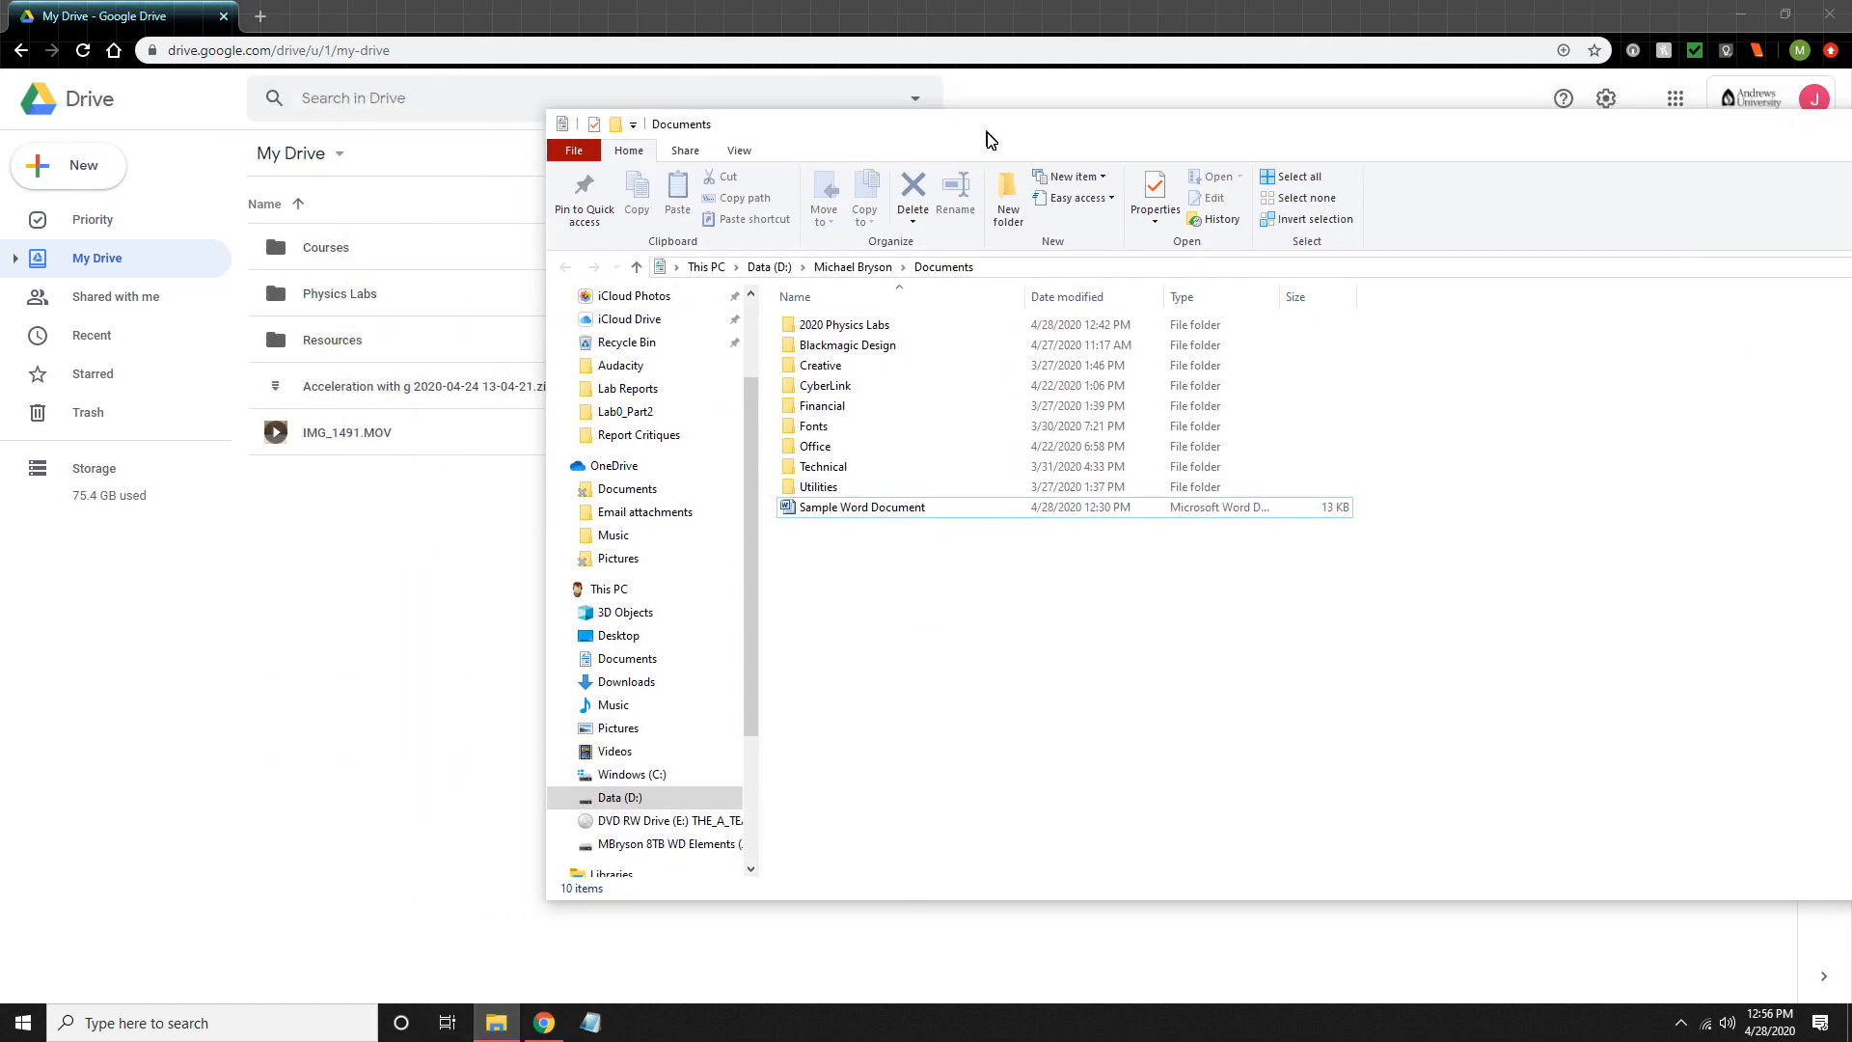
left_click_drag(919, 513, 471, 602)
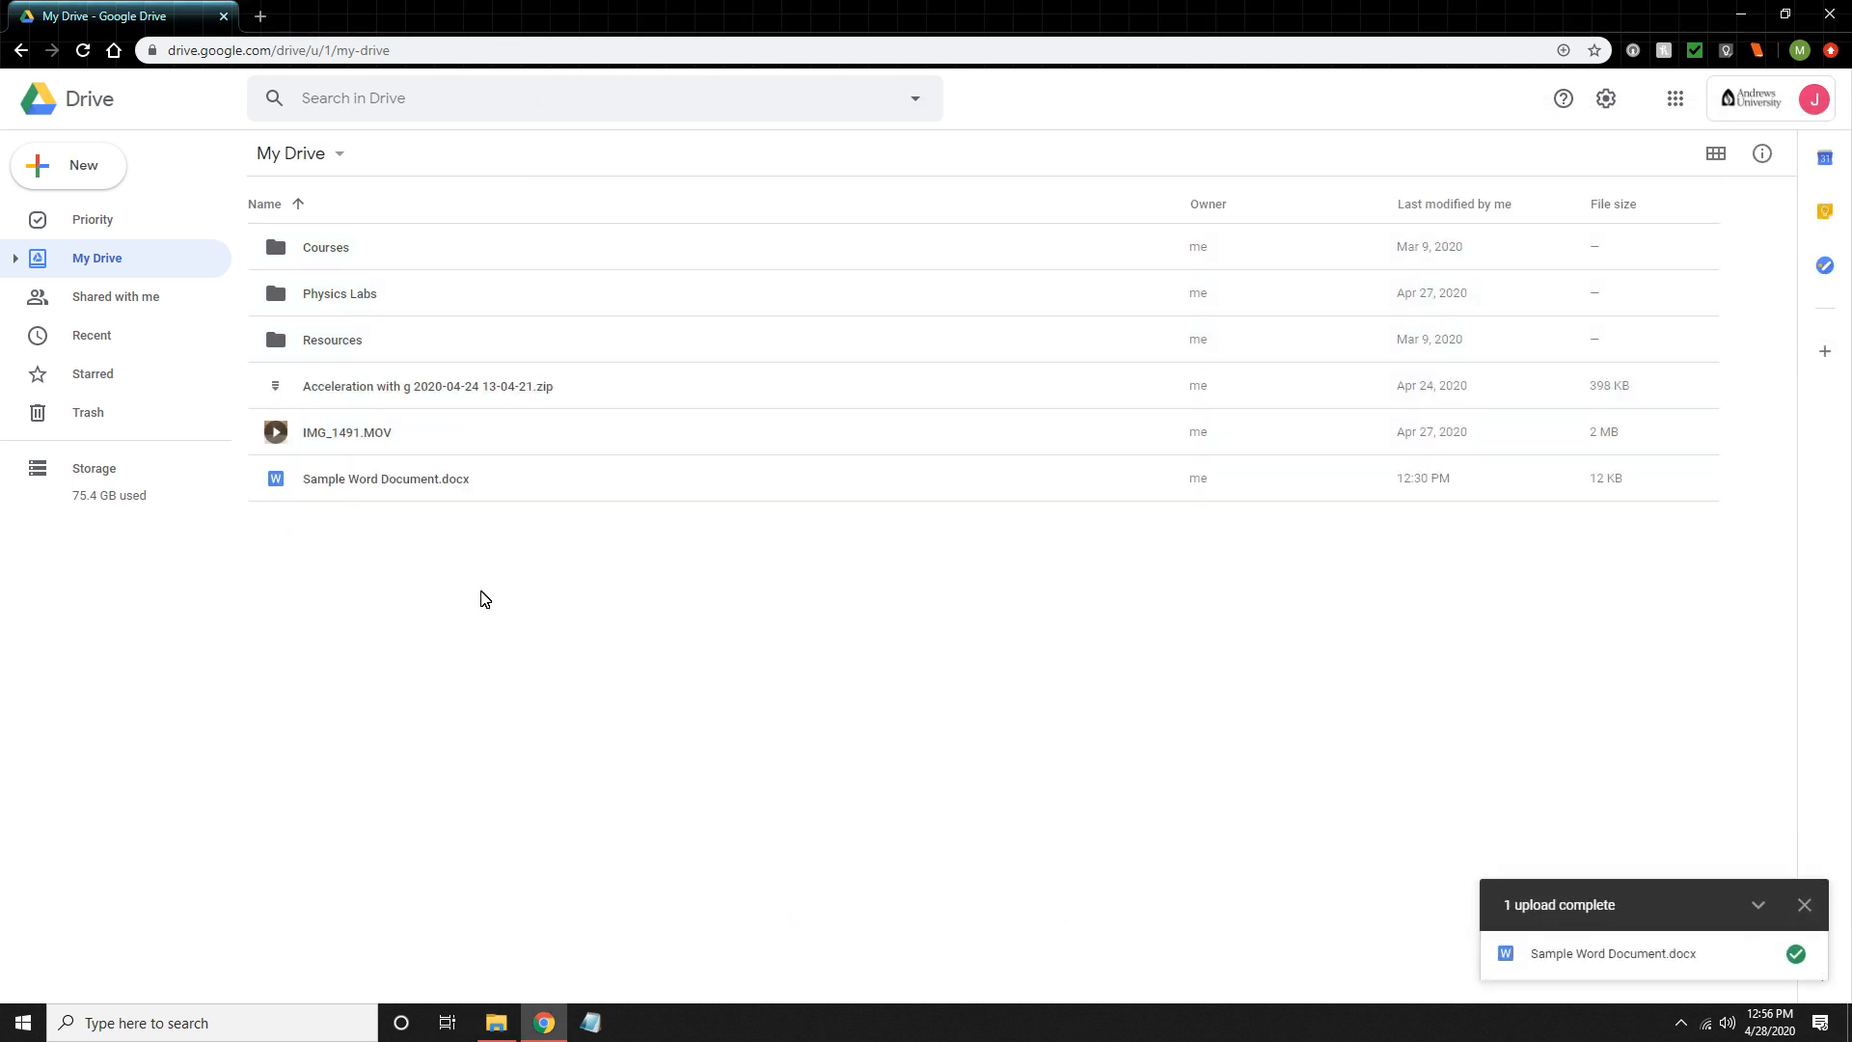
- Preview Sample Word Document.docx and open it for editing in Google Docs
double_click(382, 479)
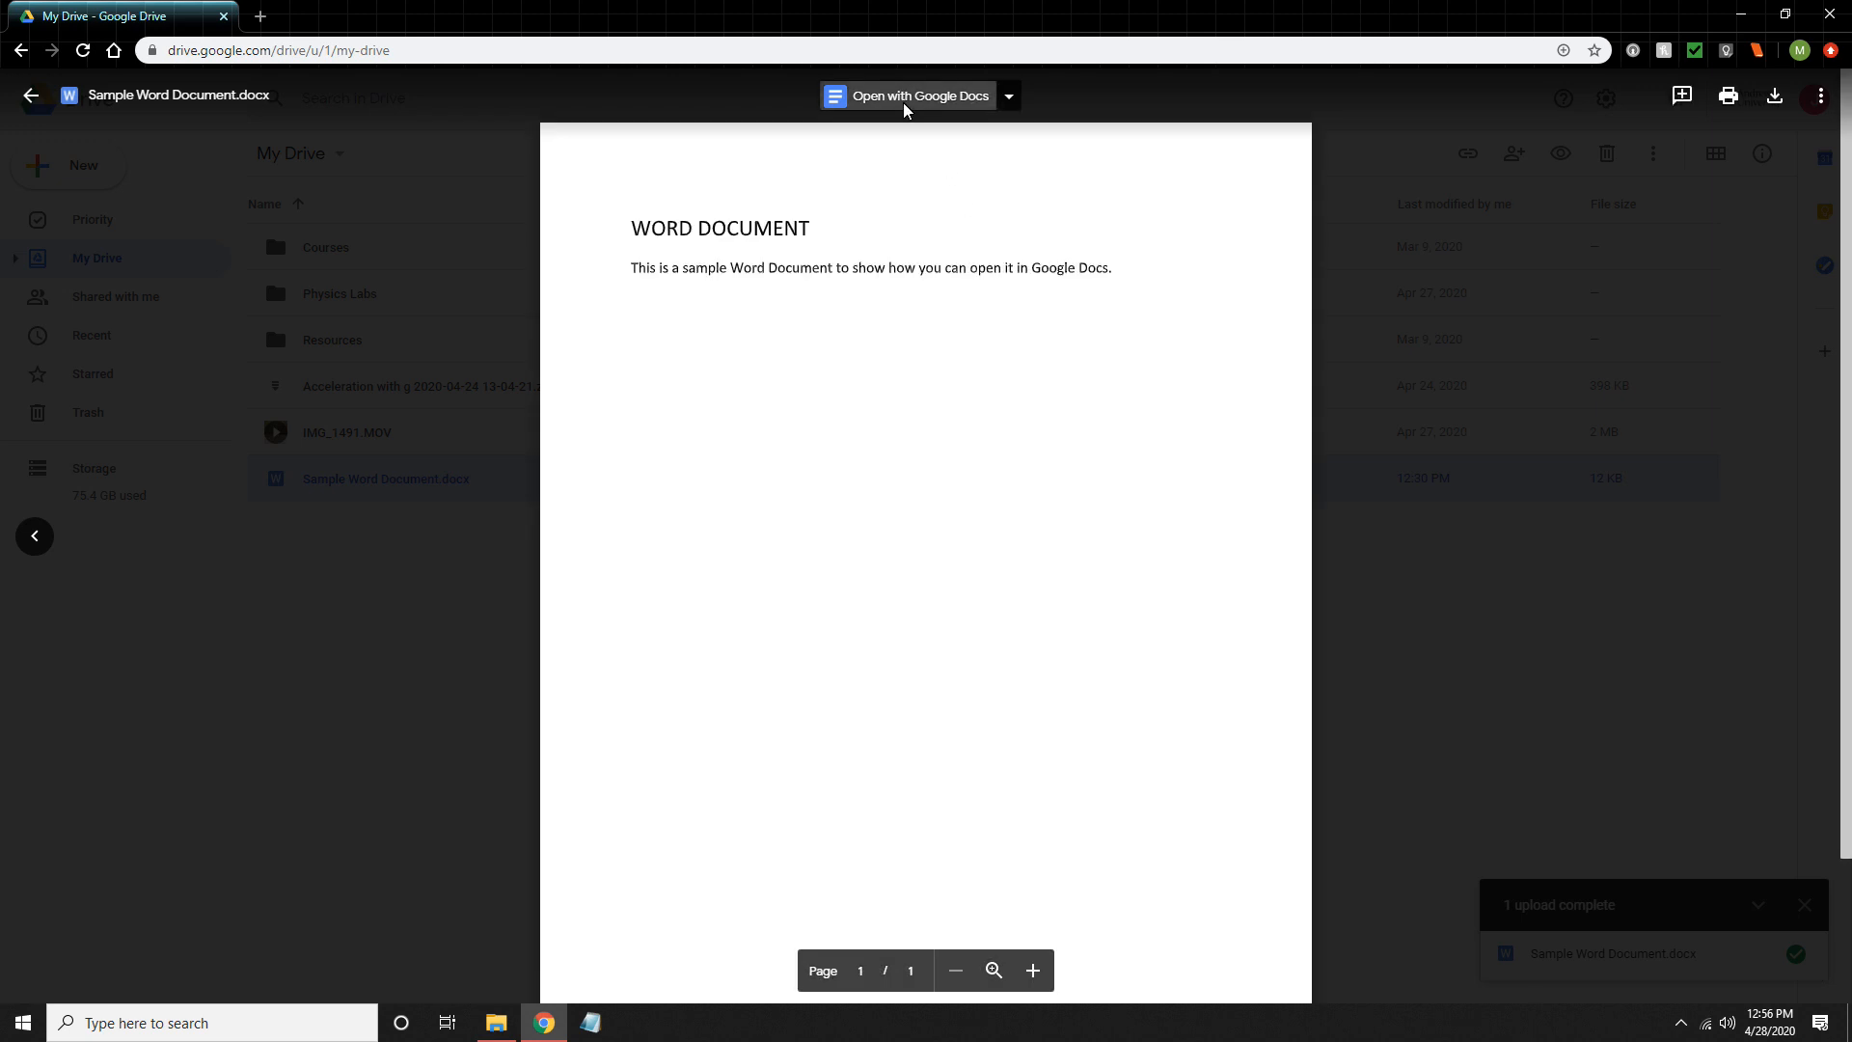
left_click(921, 97)
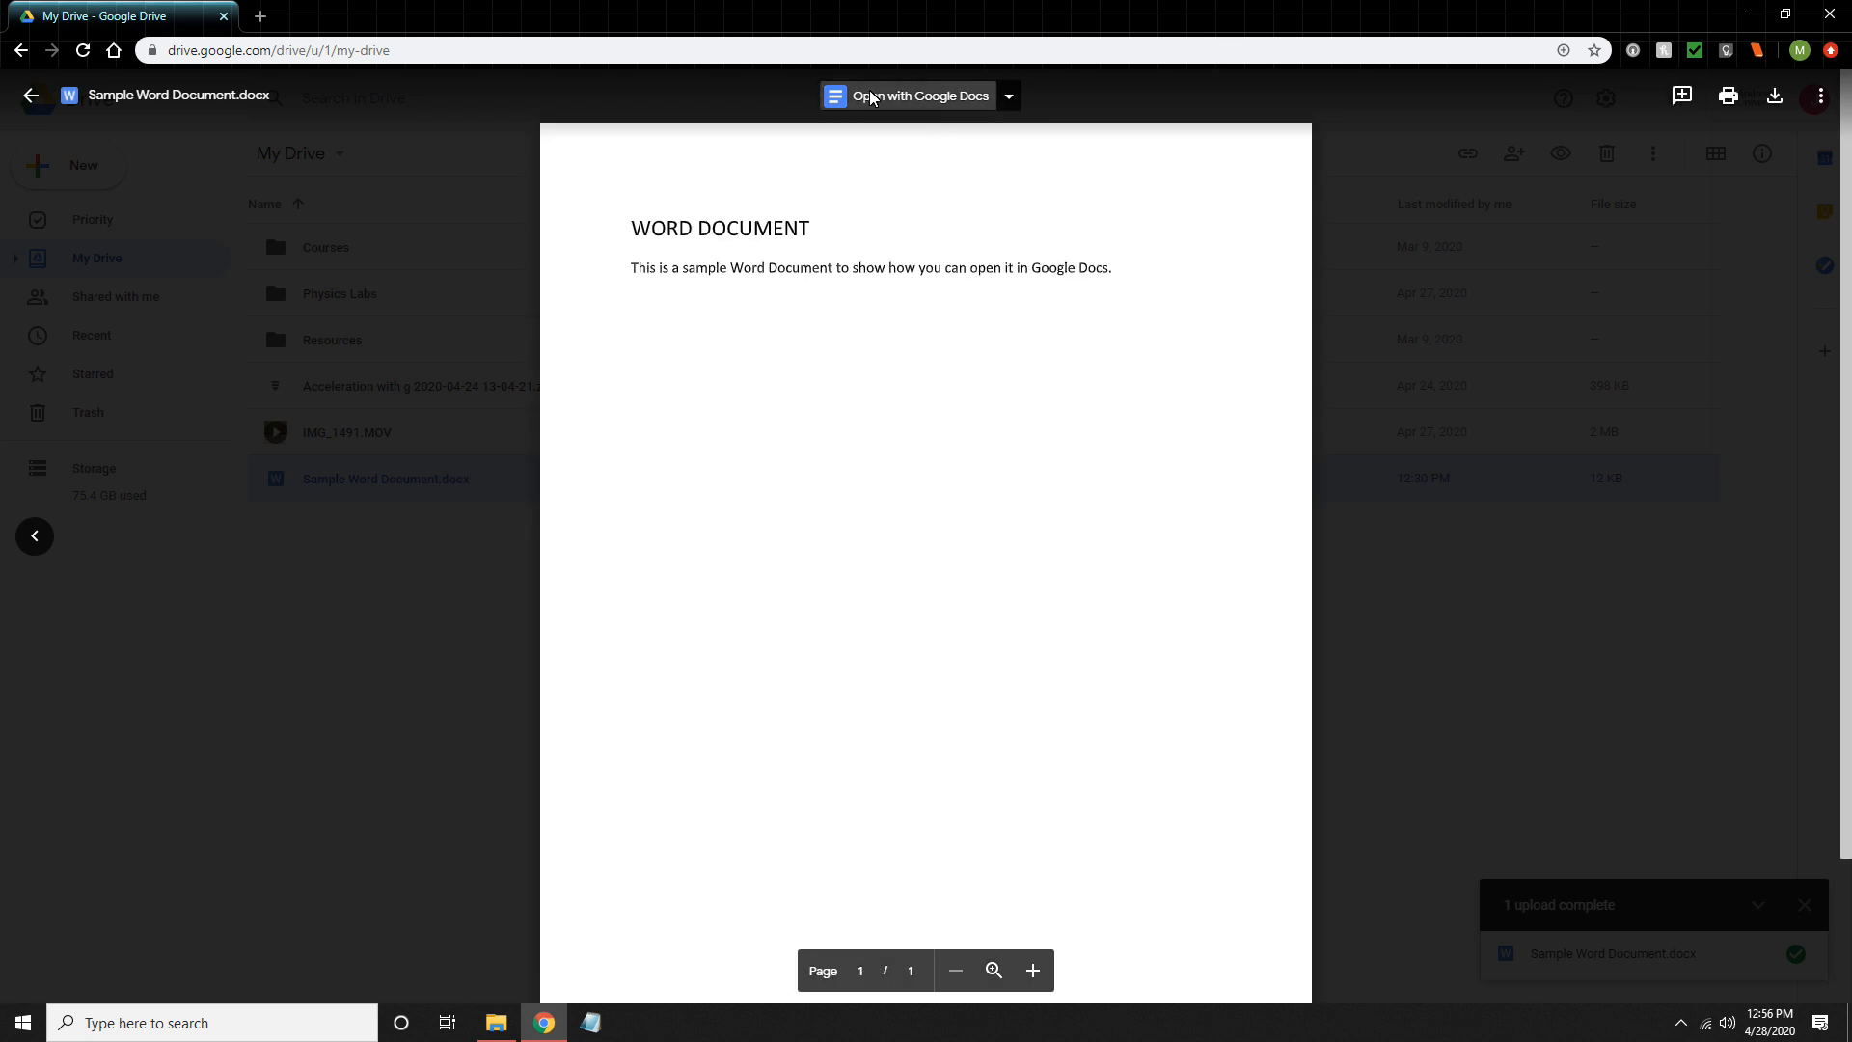
left_click(924, 95)
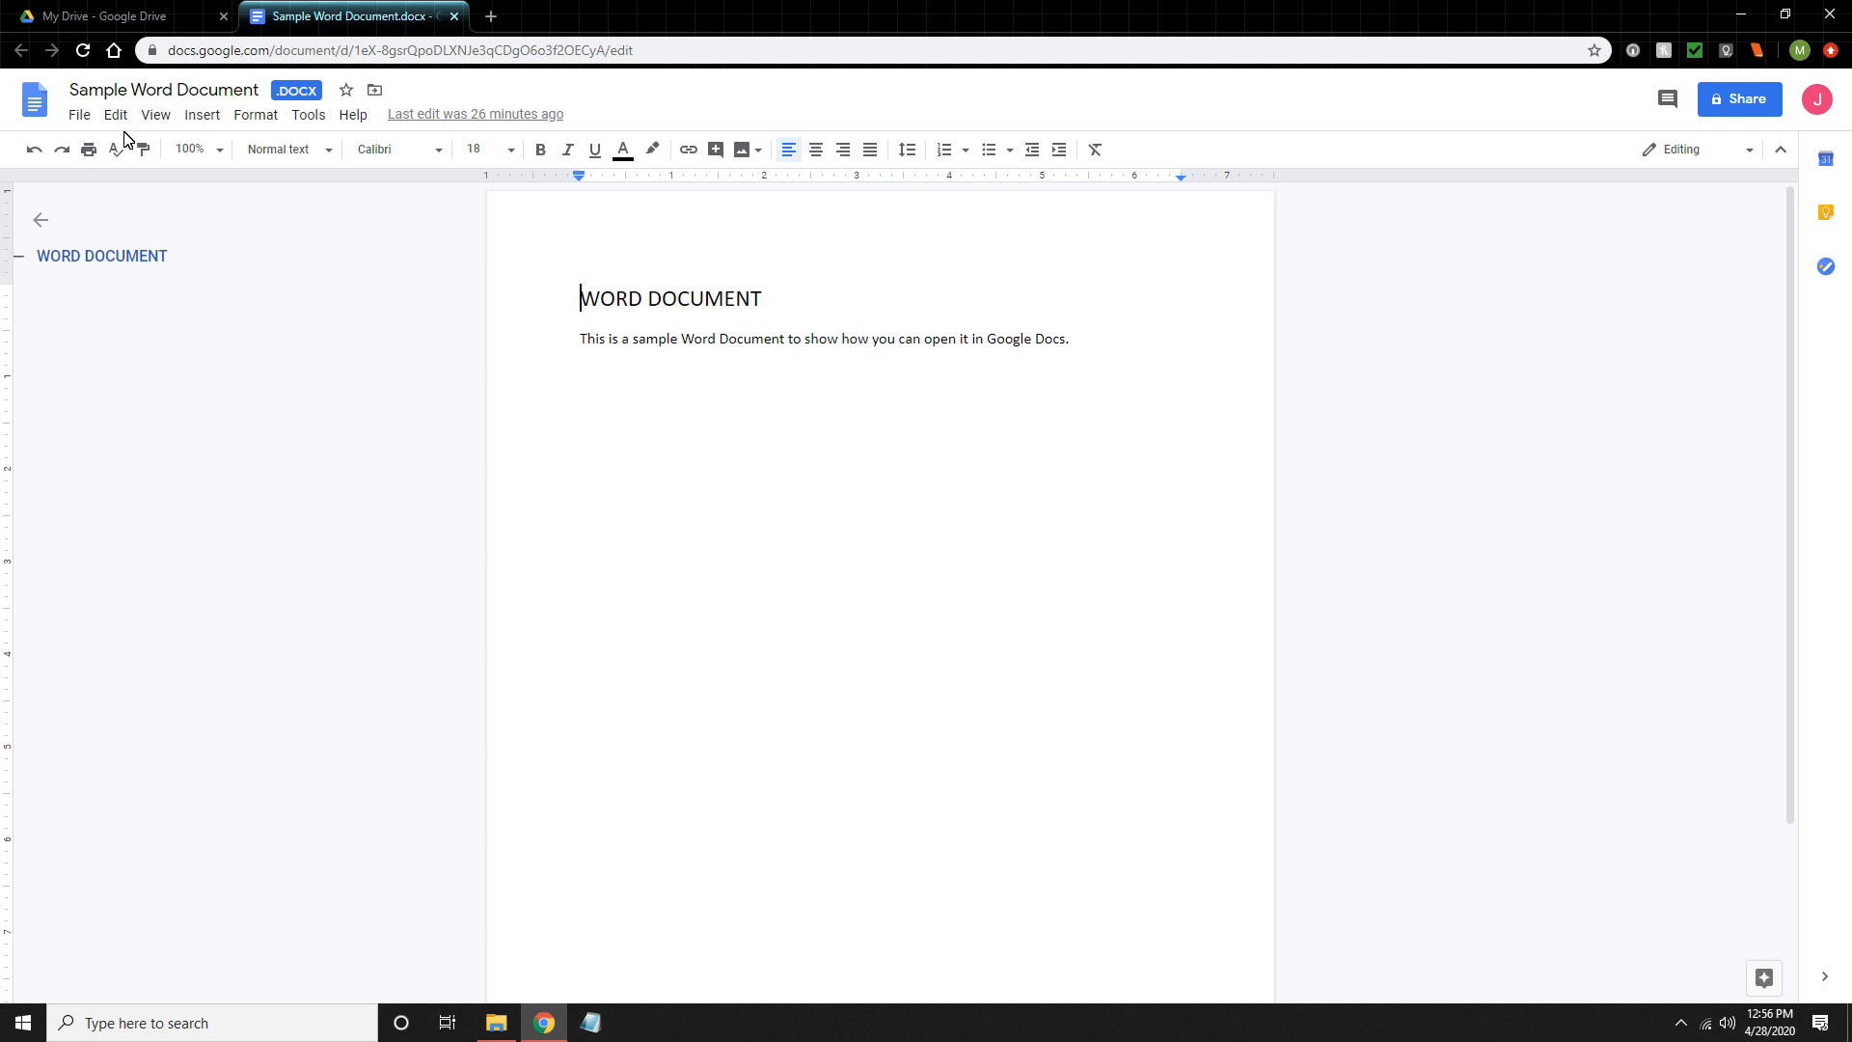
- Add the line "This is some new text added in Google Docs." below the document's existing paragraph, separated by a blank line
left_click(72, 119)
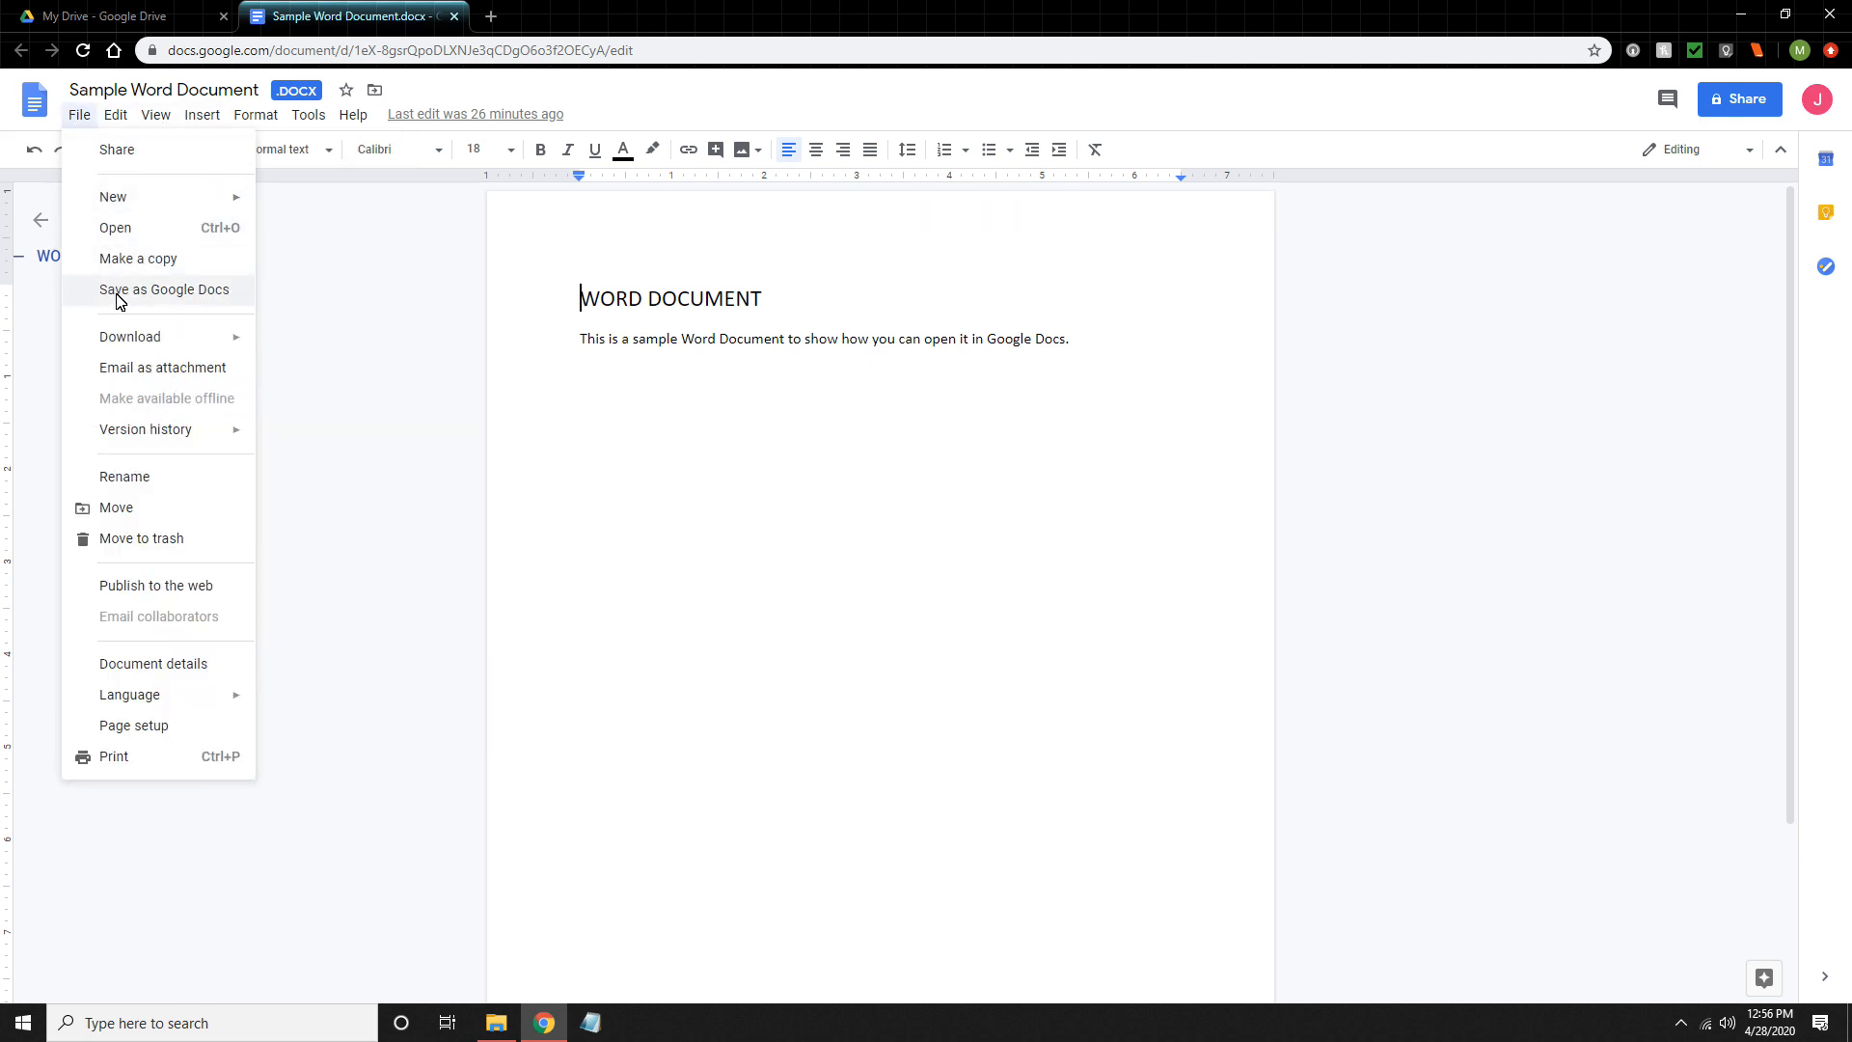
left_click(337, 309)
left_click(1157, 395)
key("Return")
key("Return")
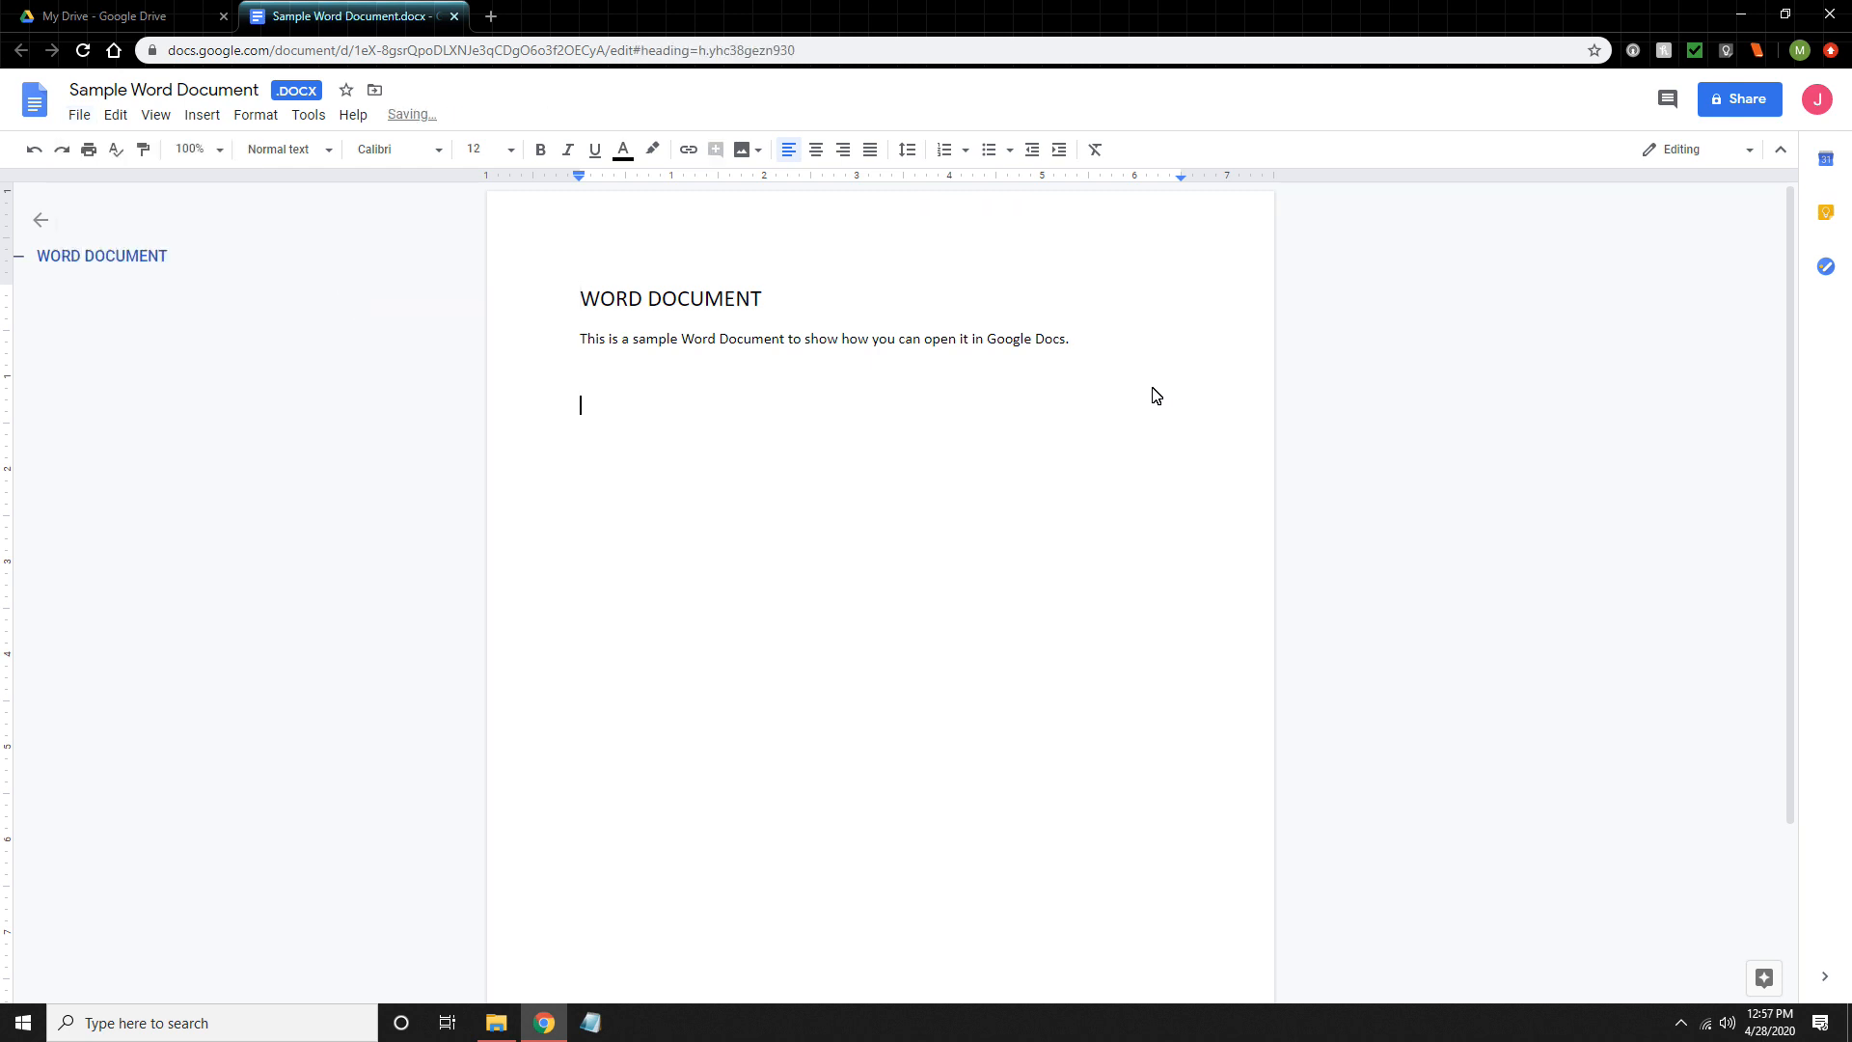
type("This is some new text added in Google Docs.")
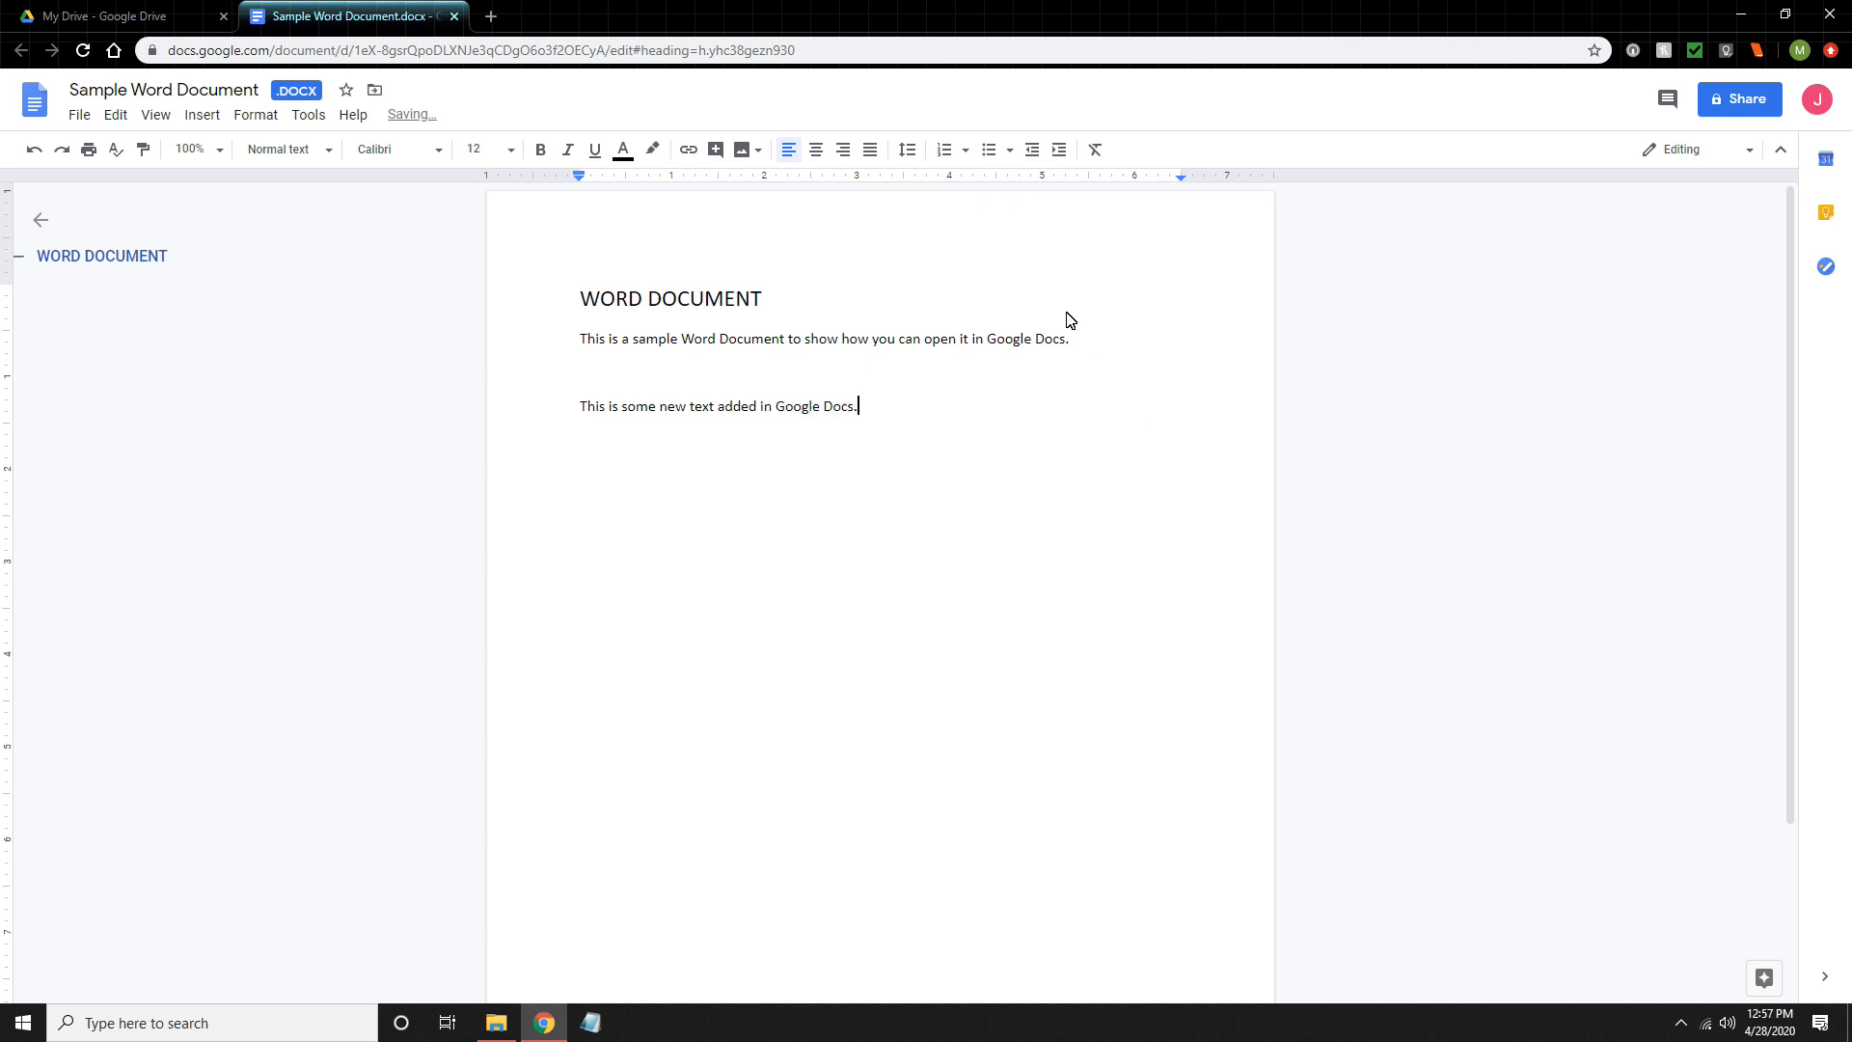
- Look through the file formats available for downloading the document, leave without downloading, and close the document
left_click(79, 117)
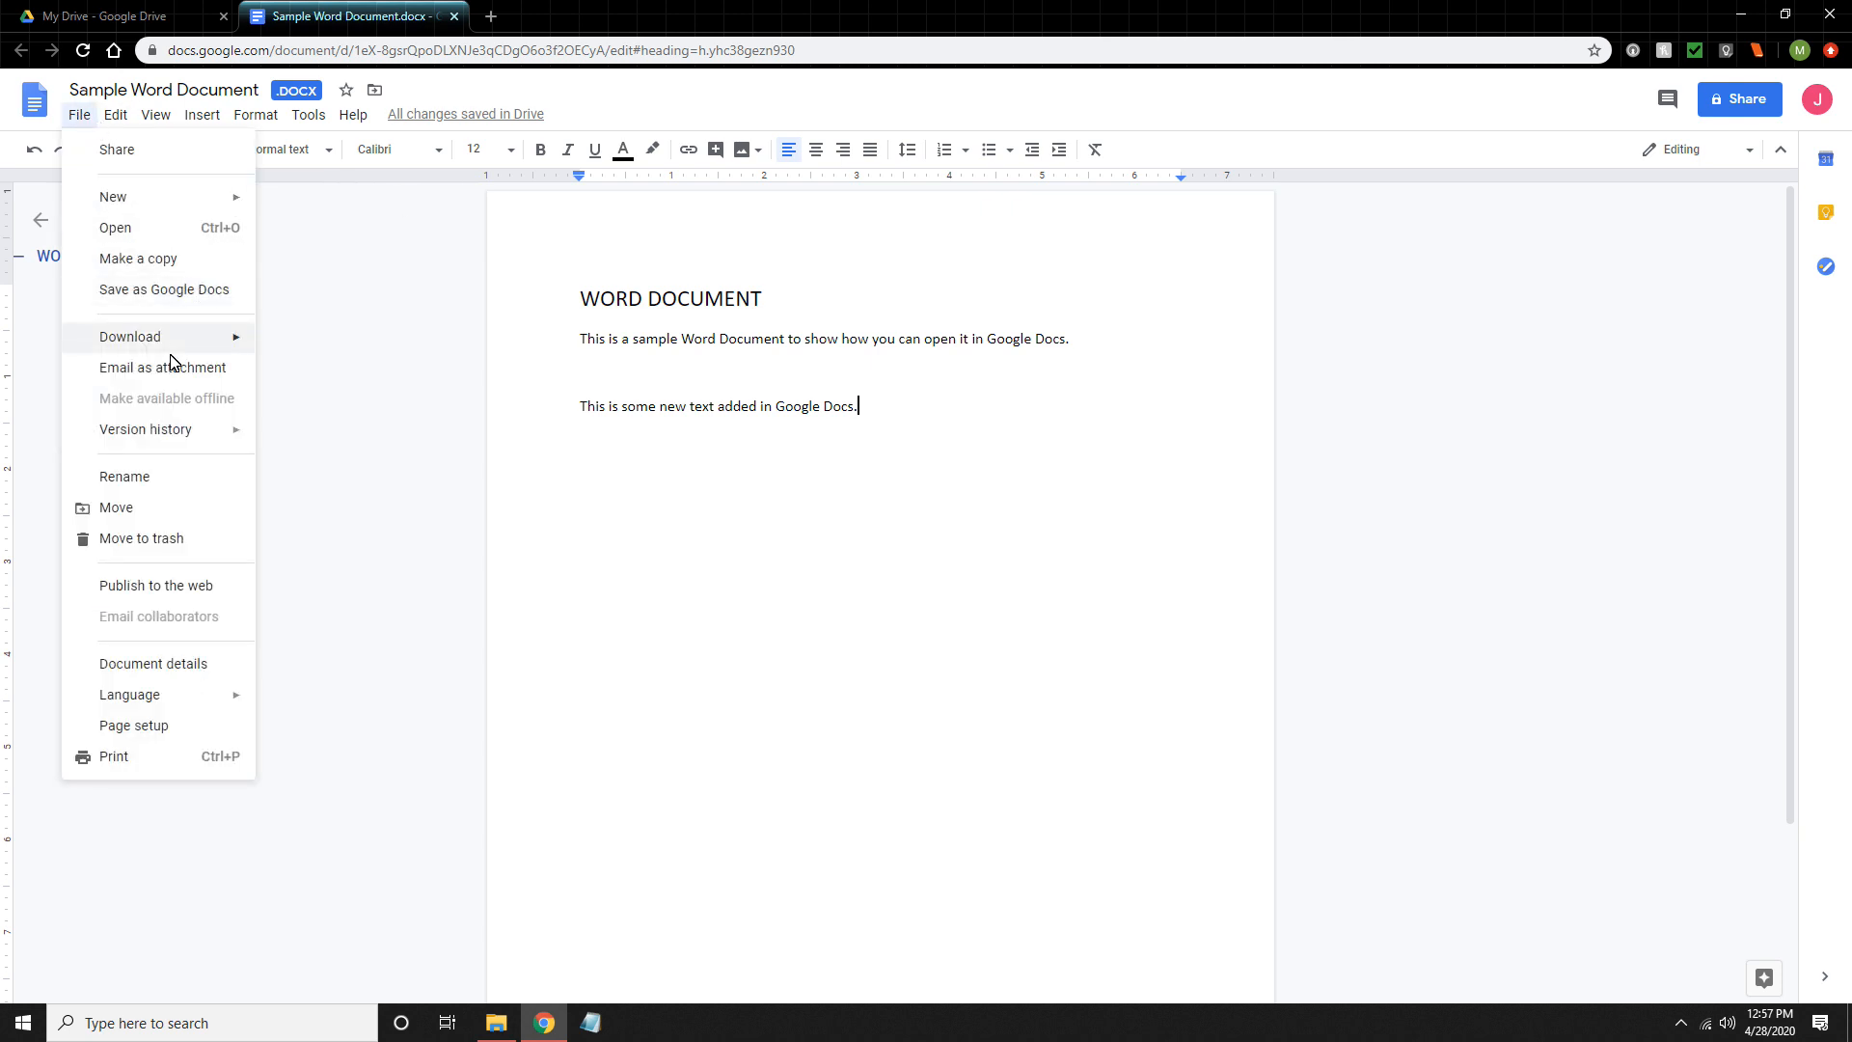
mouse_move(152, 337)
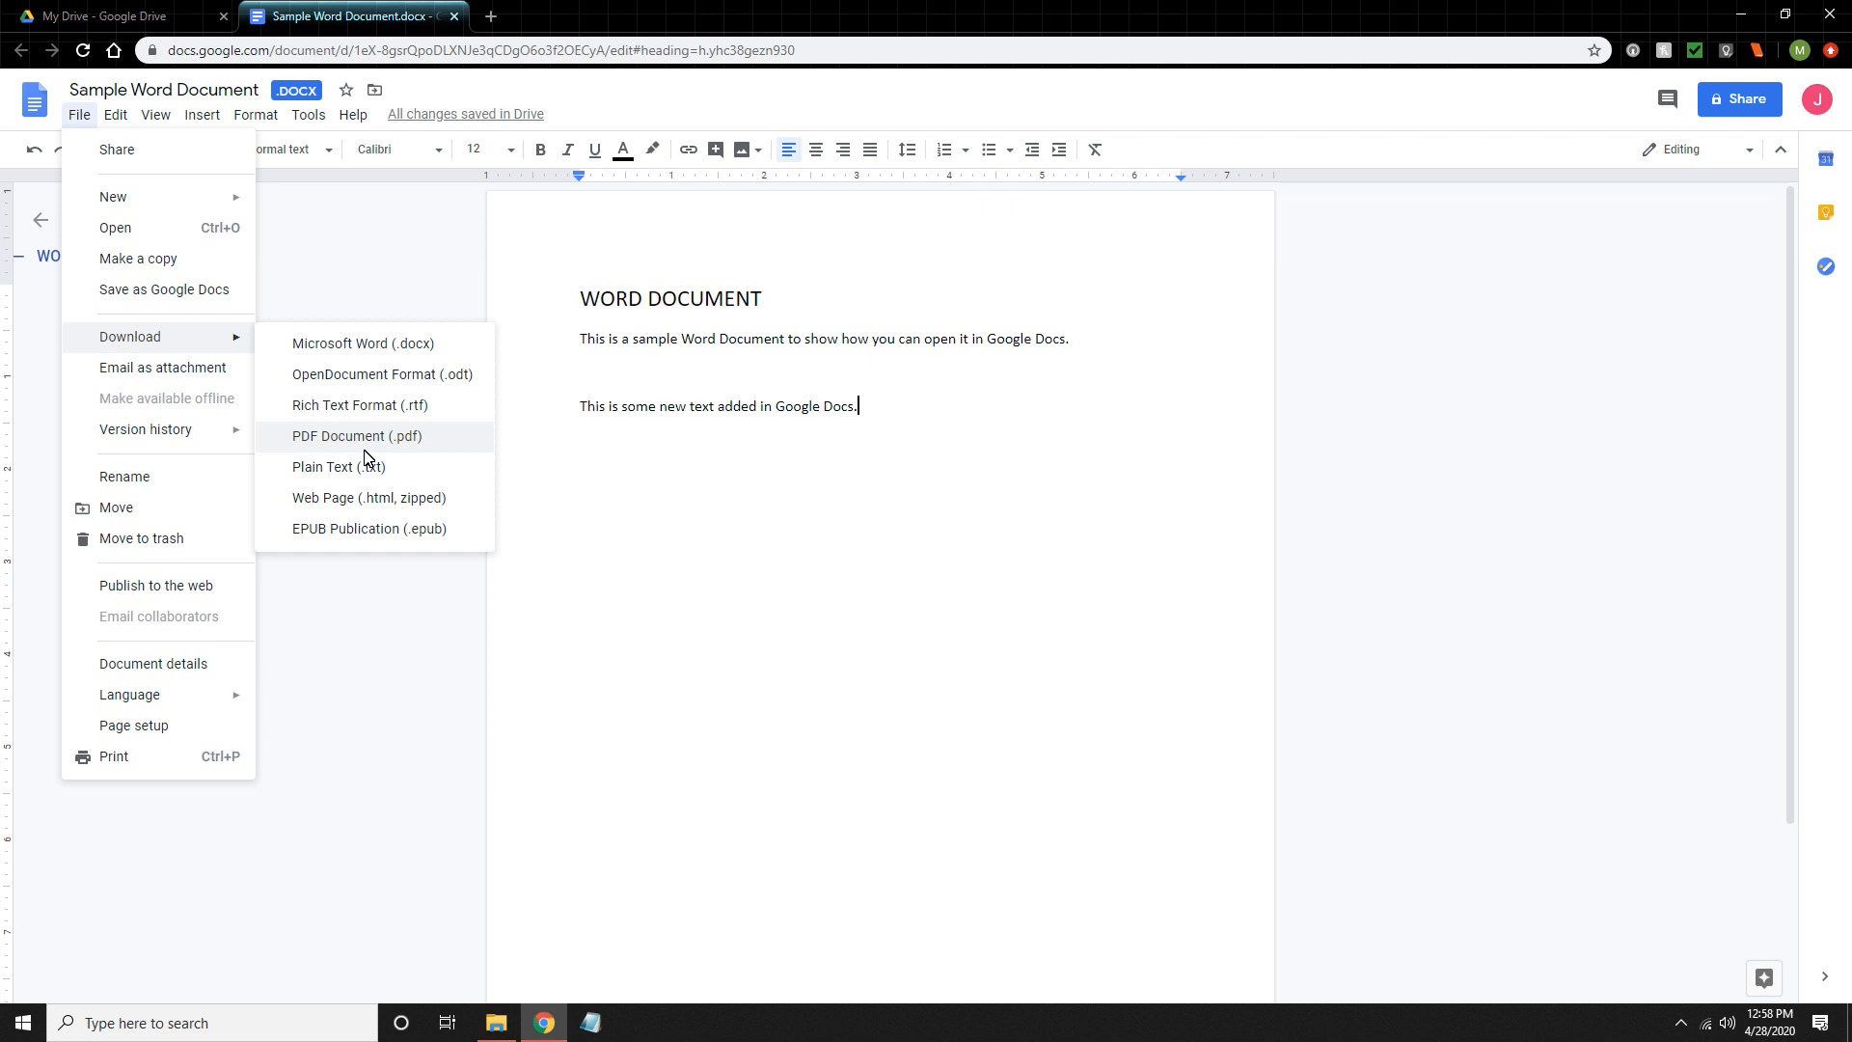
left_click(386, 258)
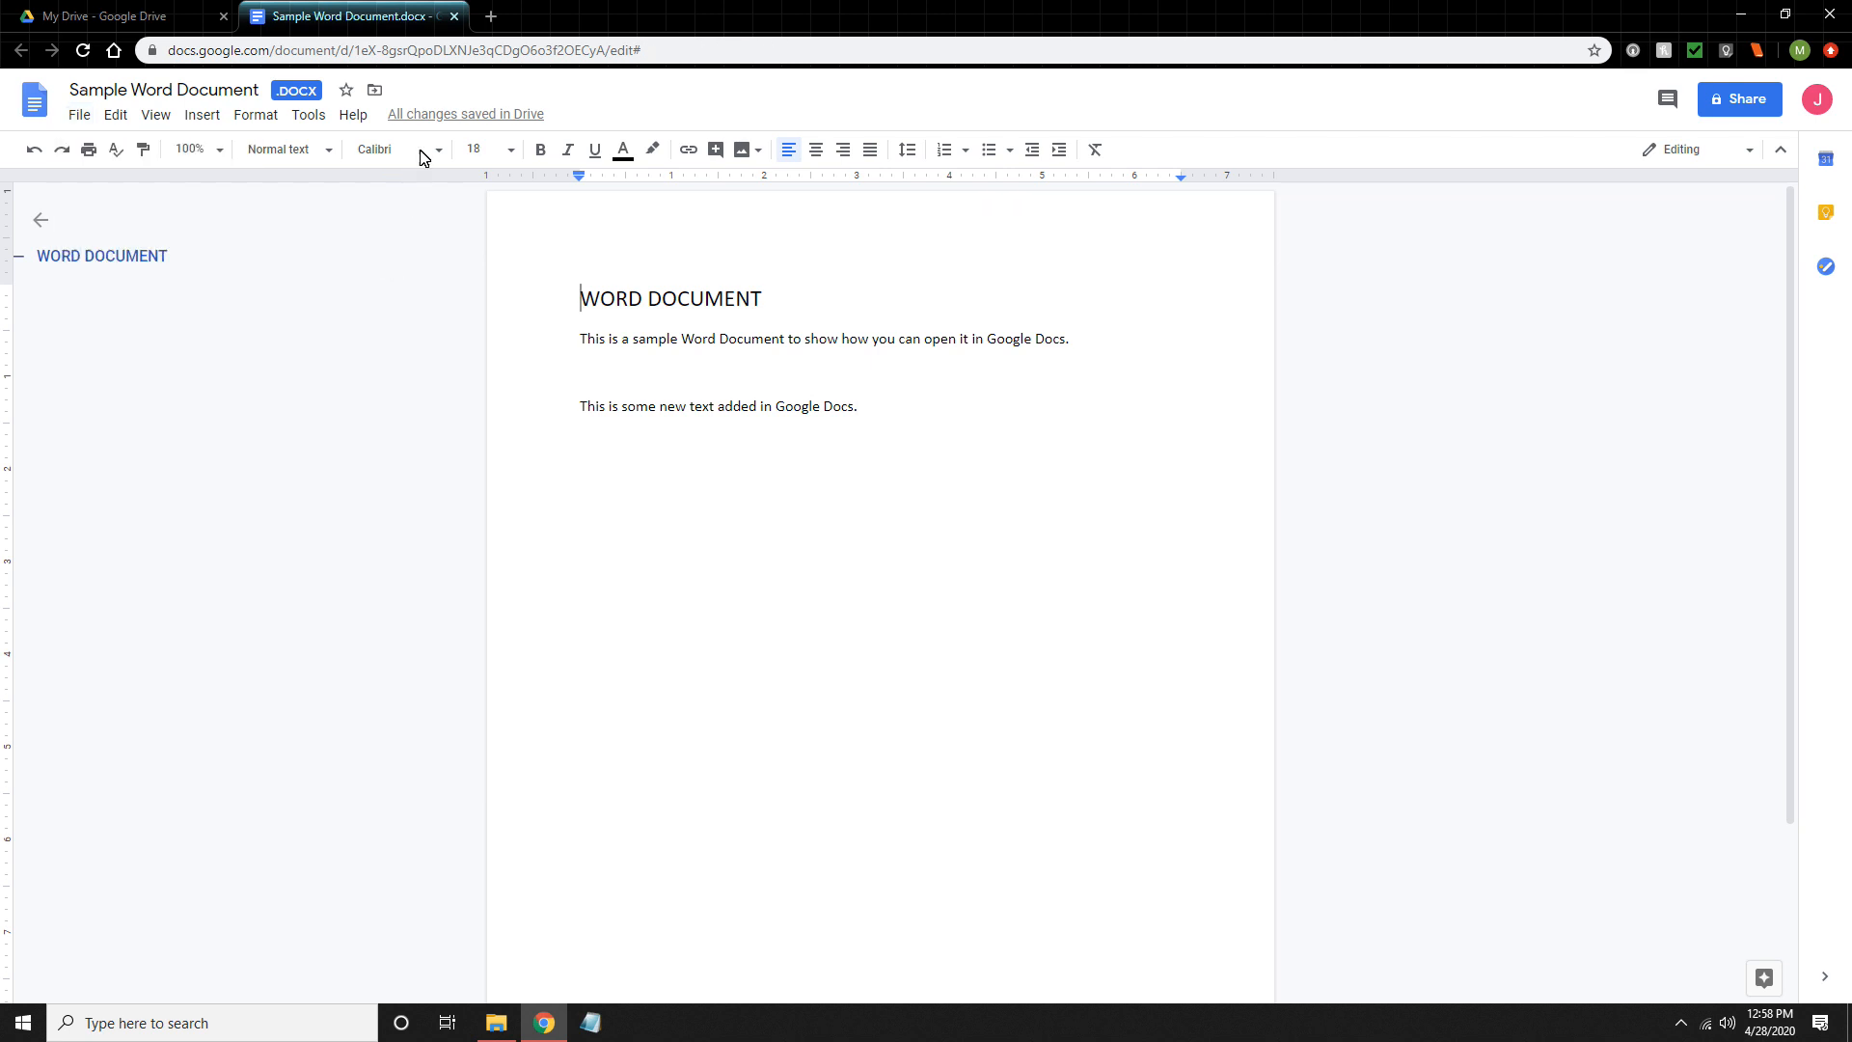
left_click(454, 16)
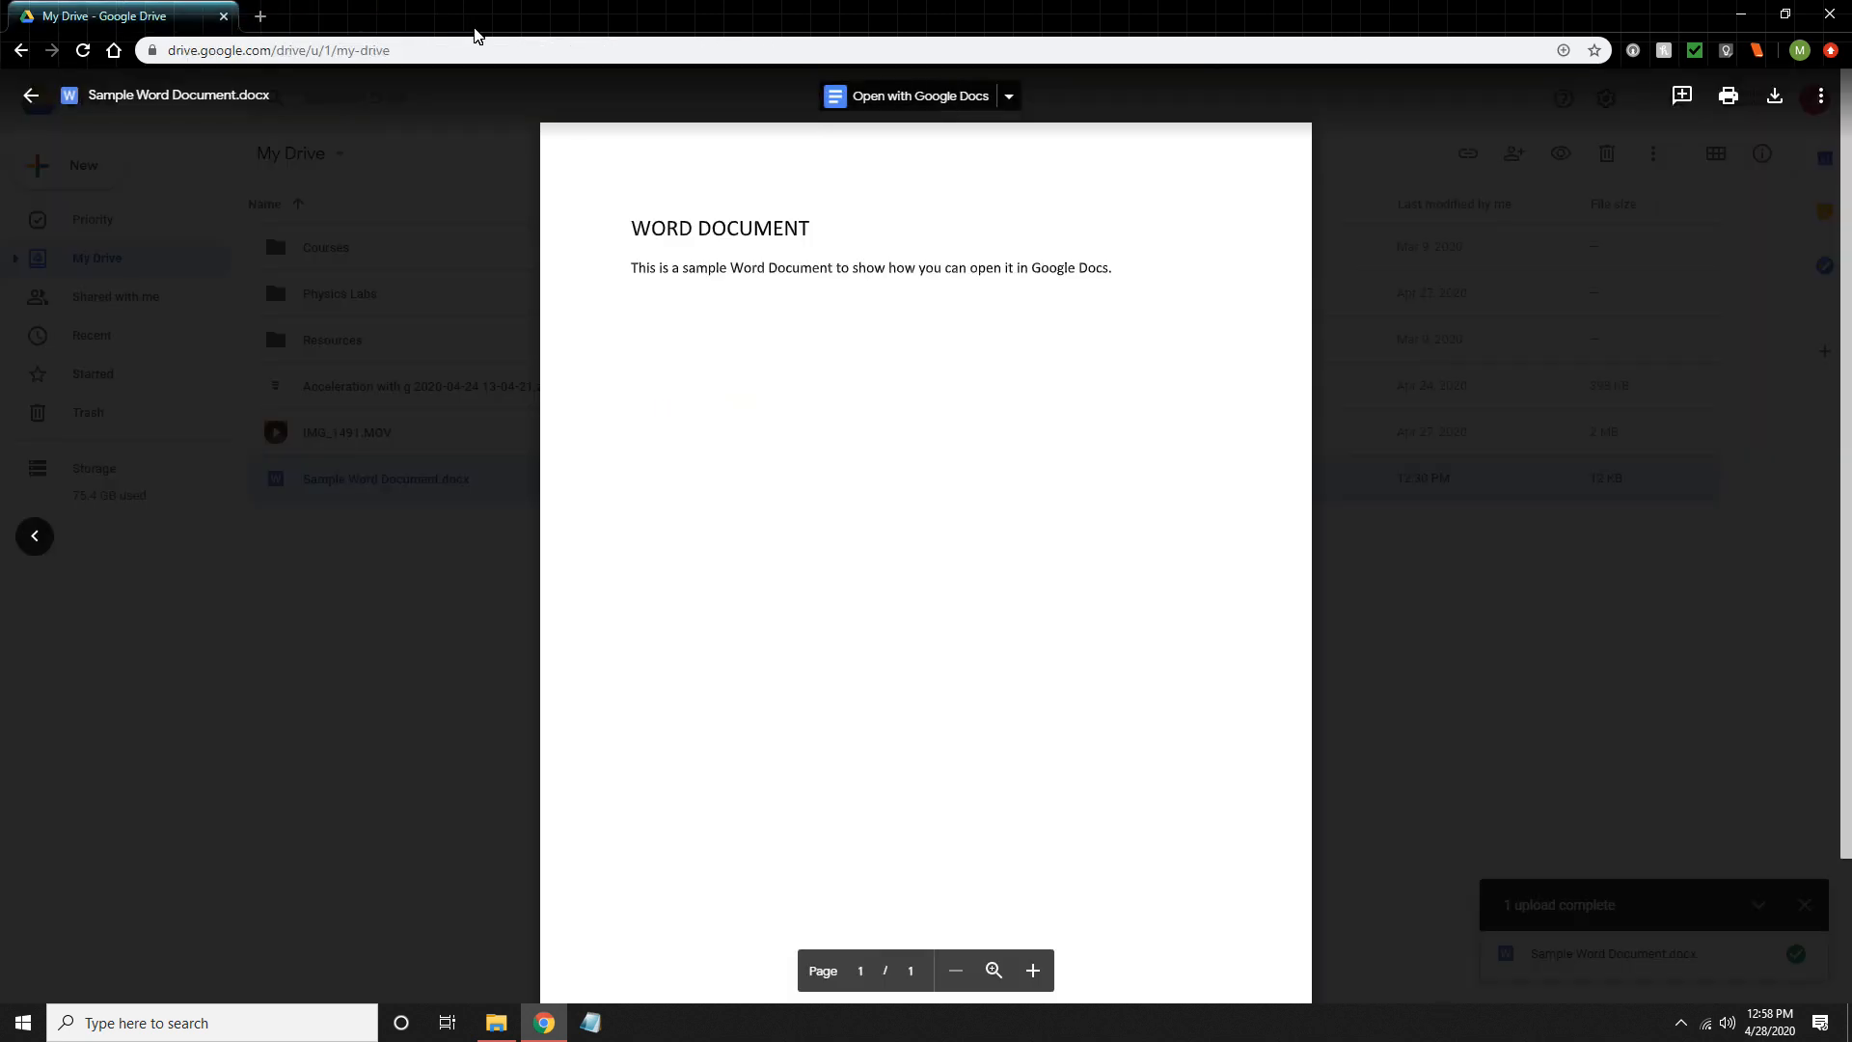
- Leave the preview, remove Sample Word Document.docx from My Drive, and dismiss the upload notification
left_click(455, 473)
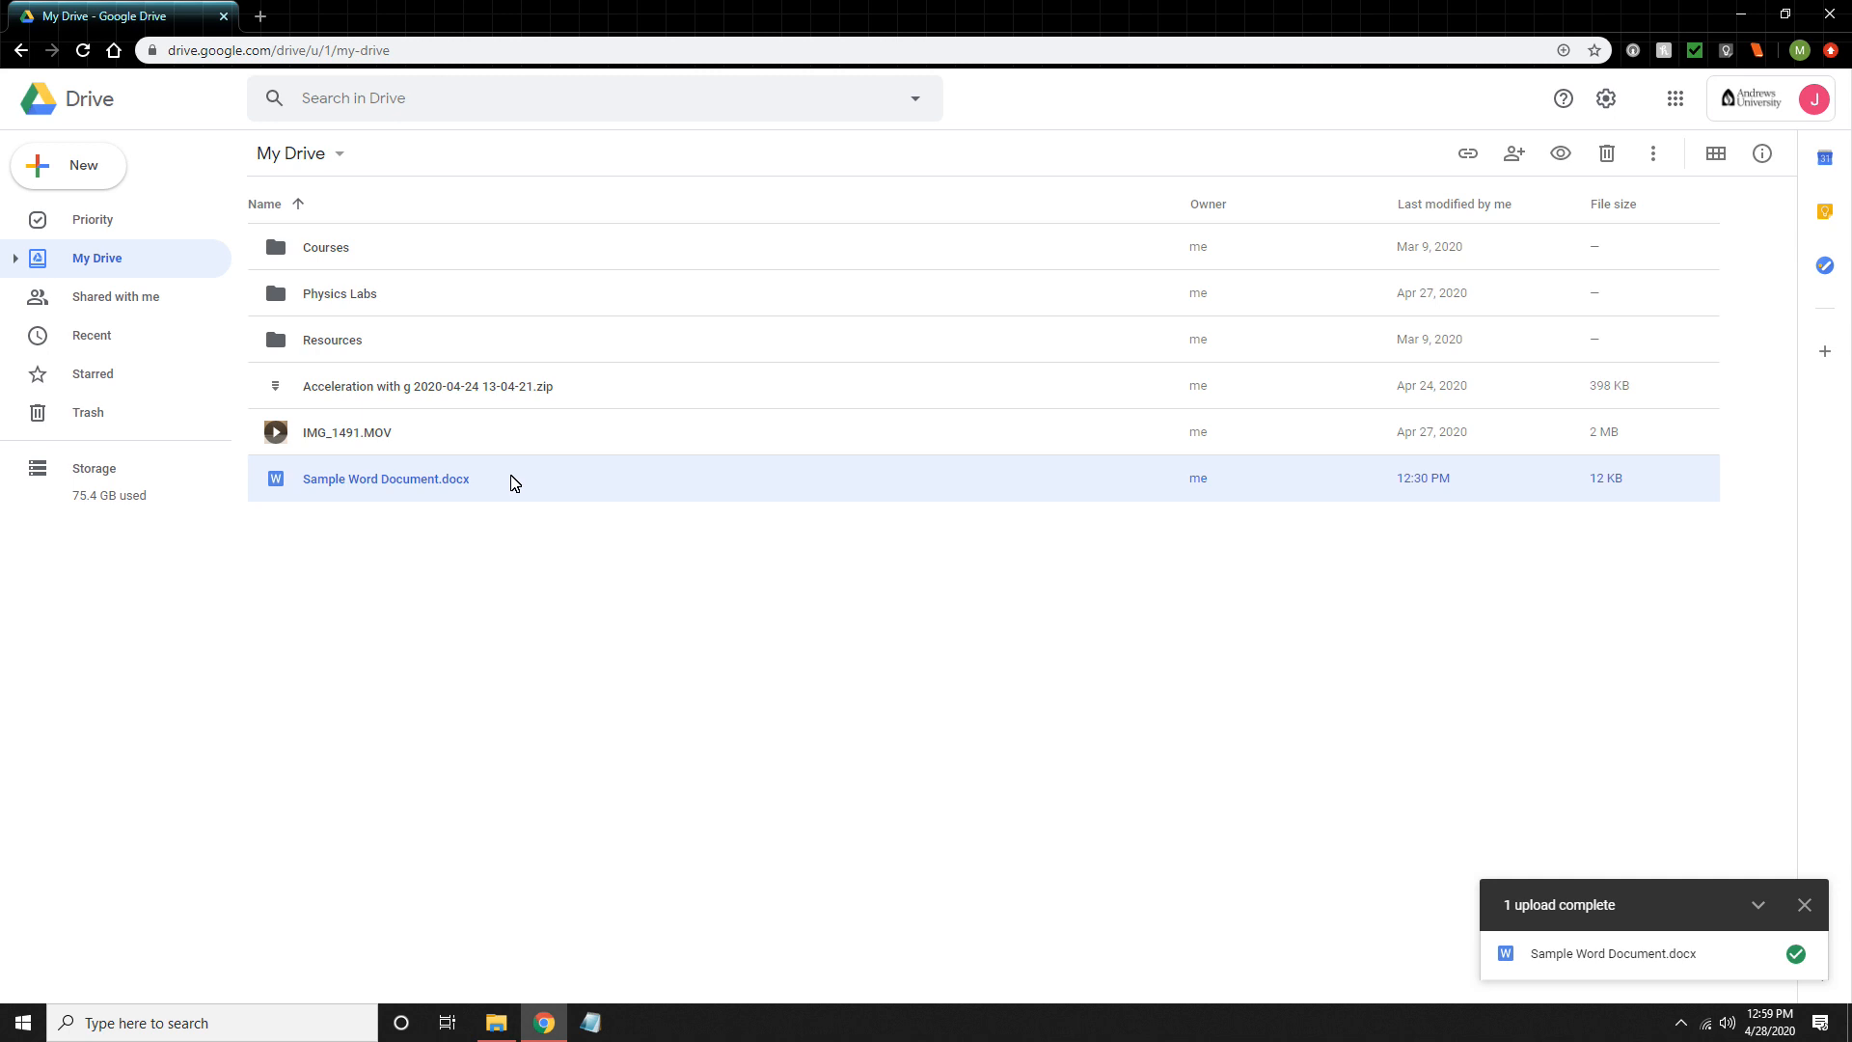
key("Delete")
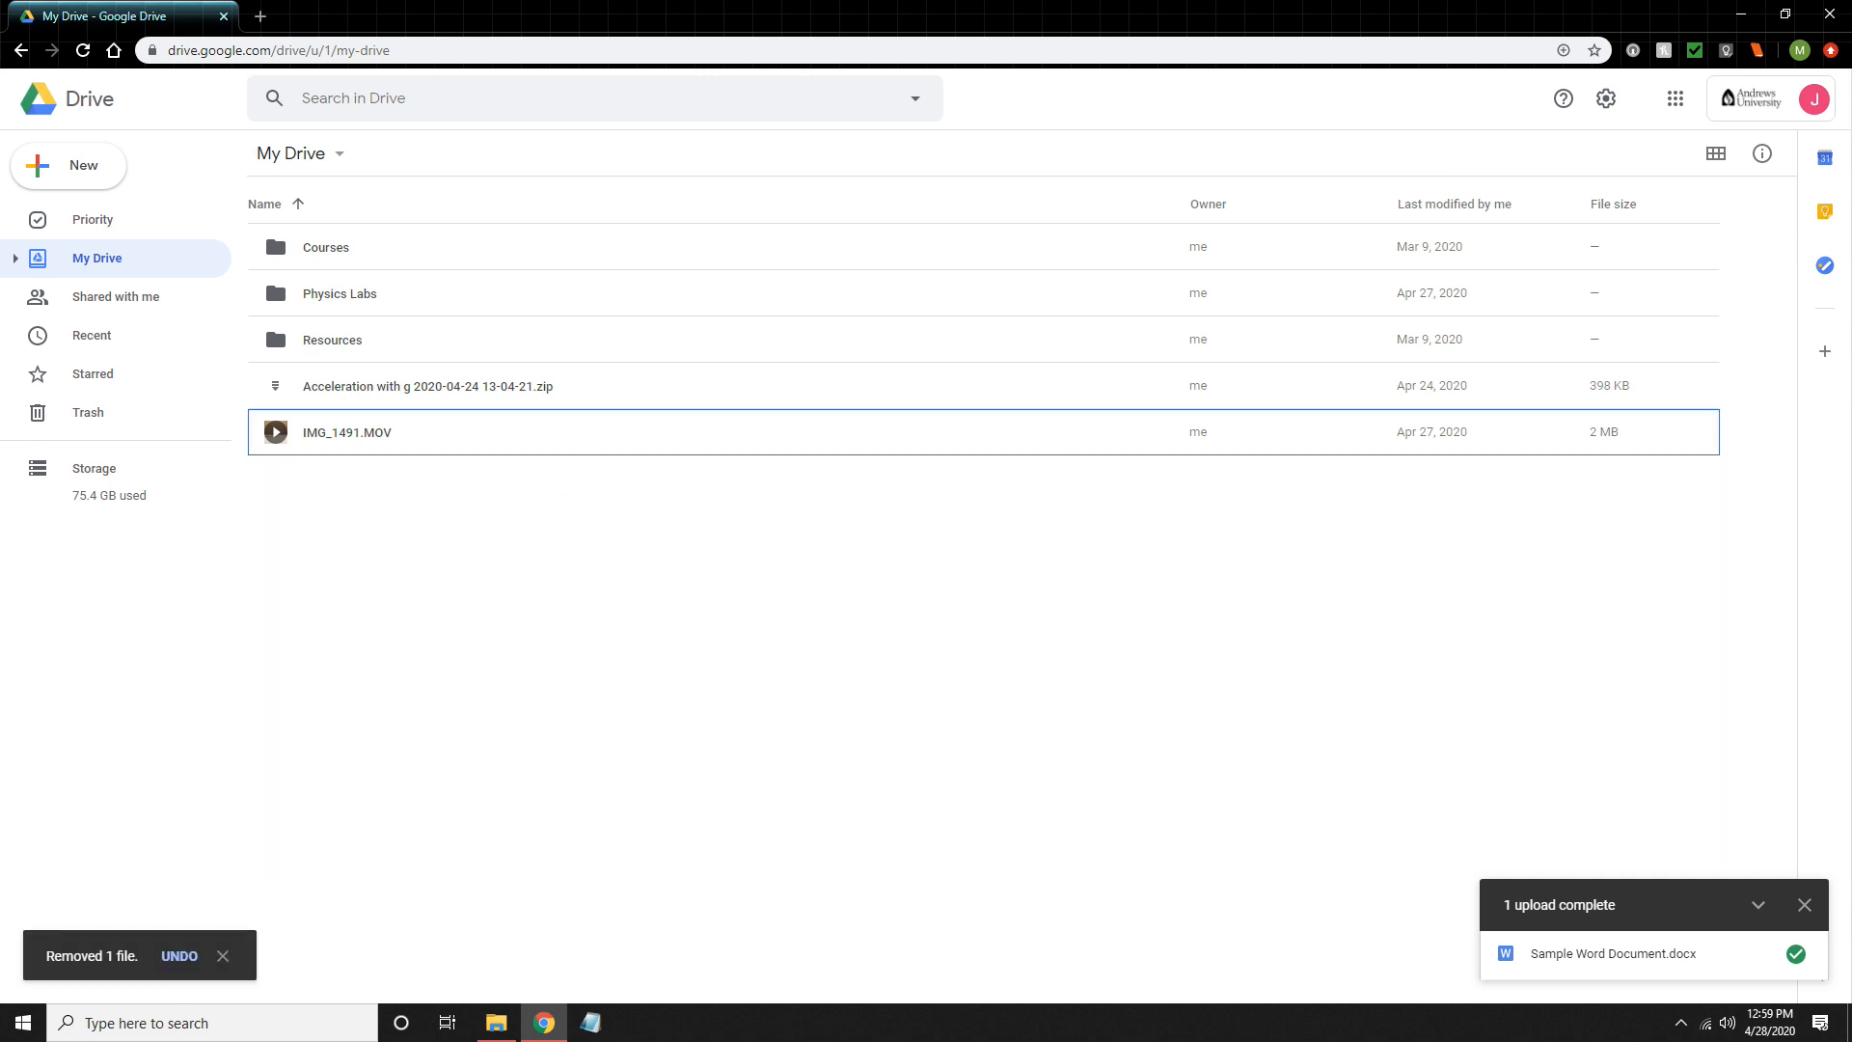
left_click(1805, 906)
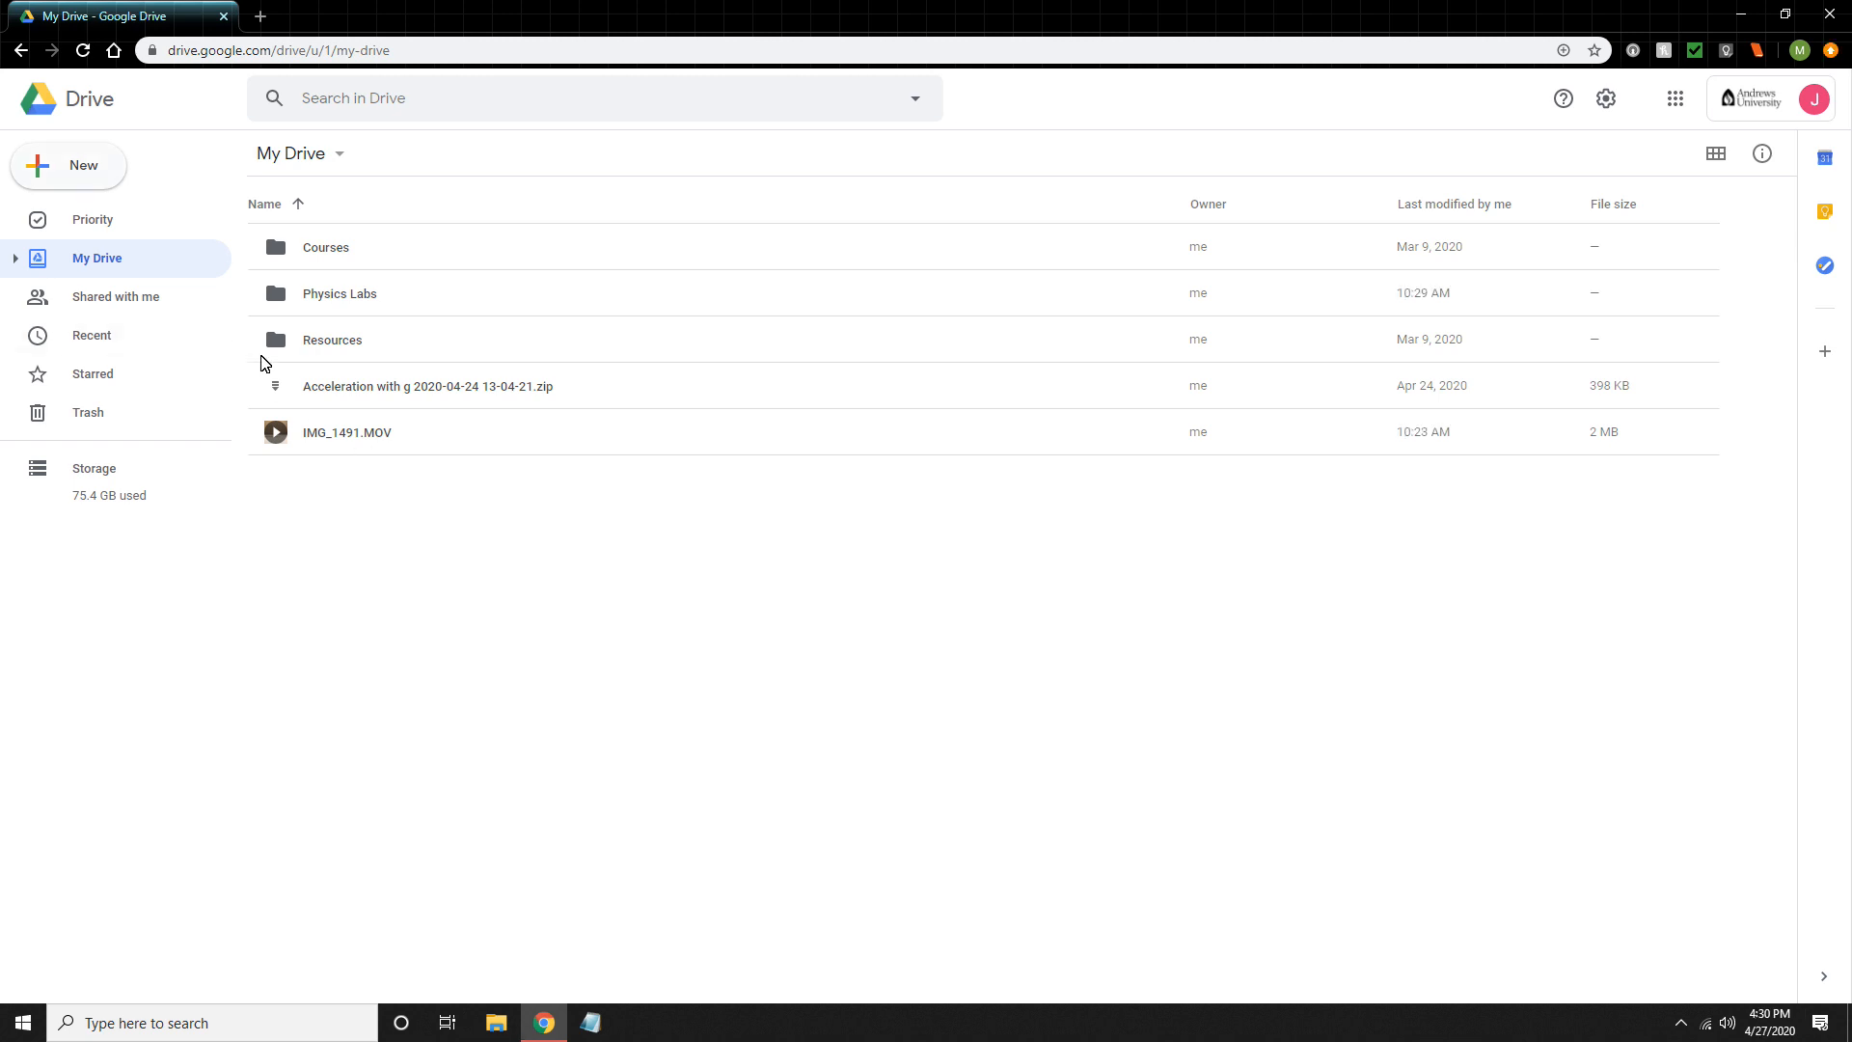
left_click(104, 175)
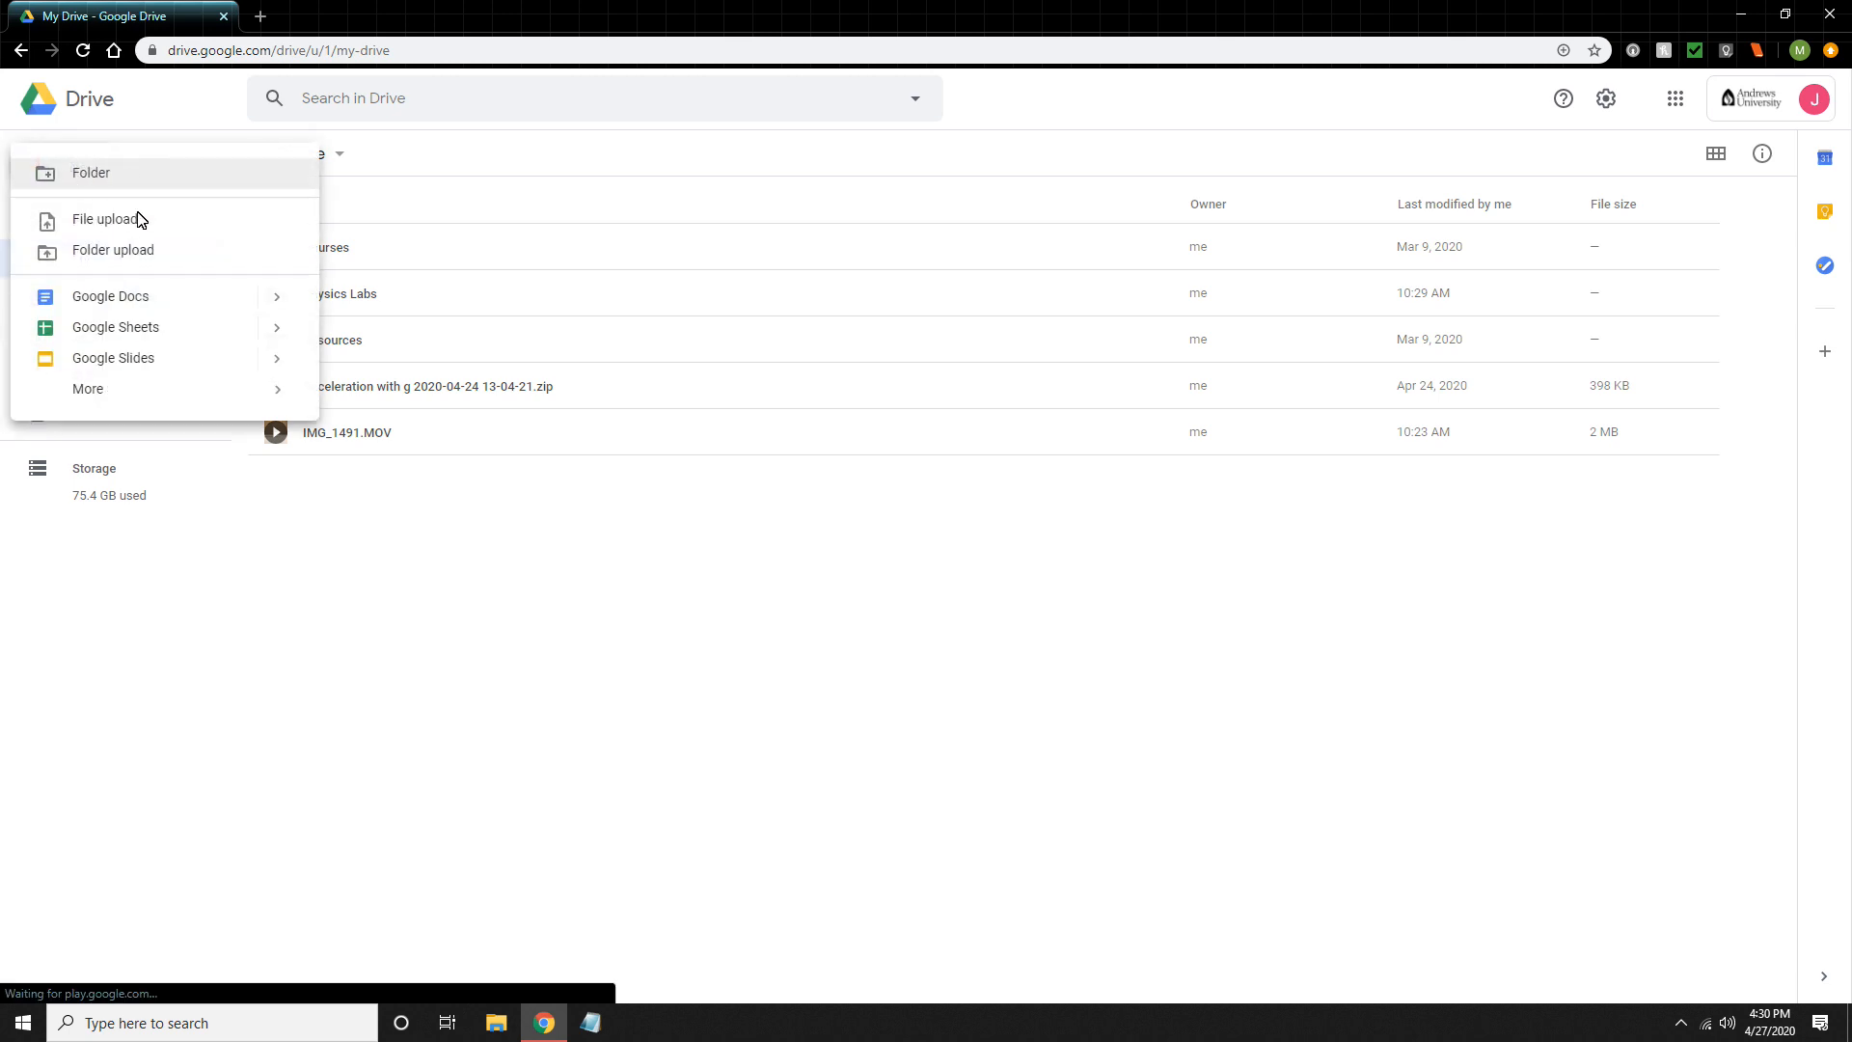
left_click(89, 175)
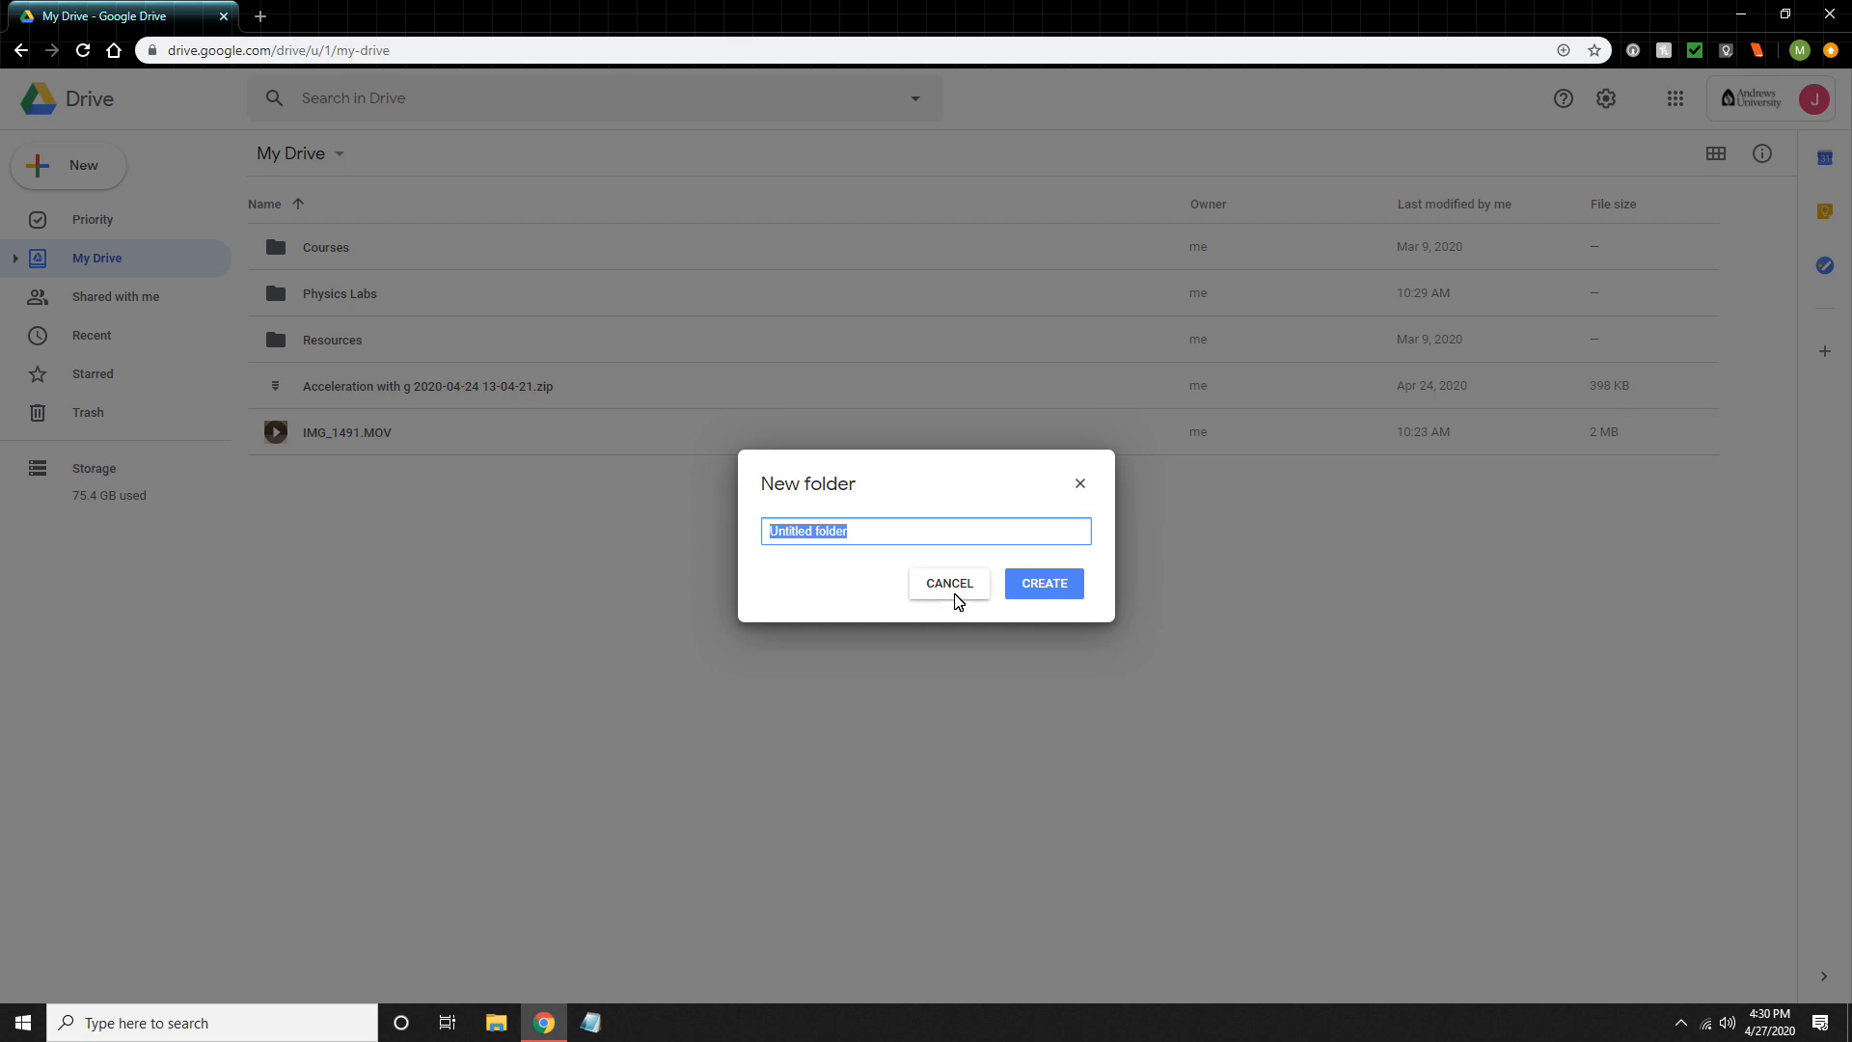
left_click(960, 598)
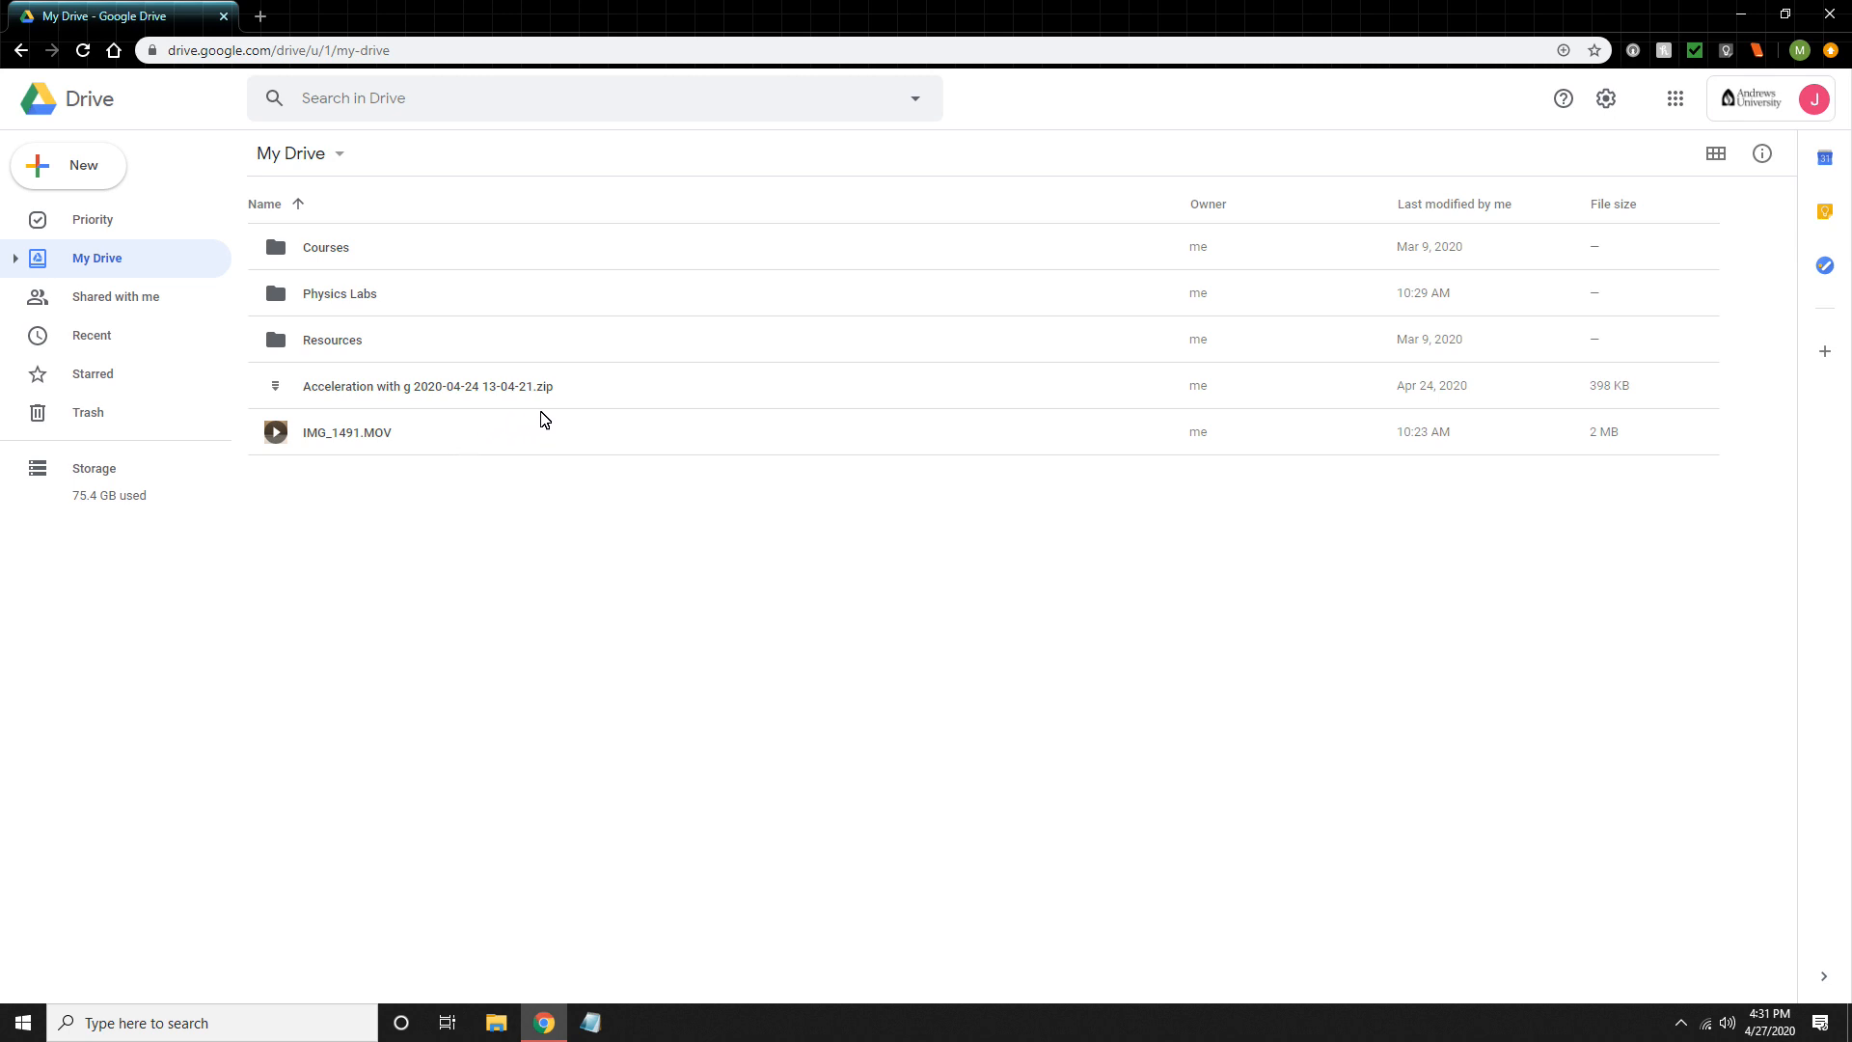
right_click(594, 399)
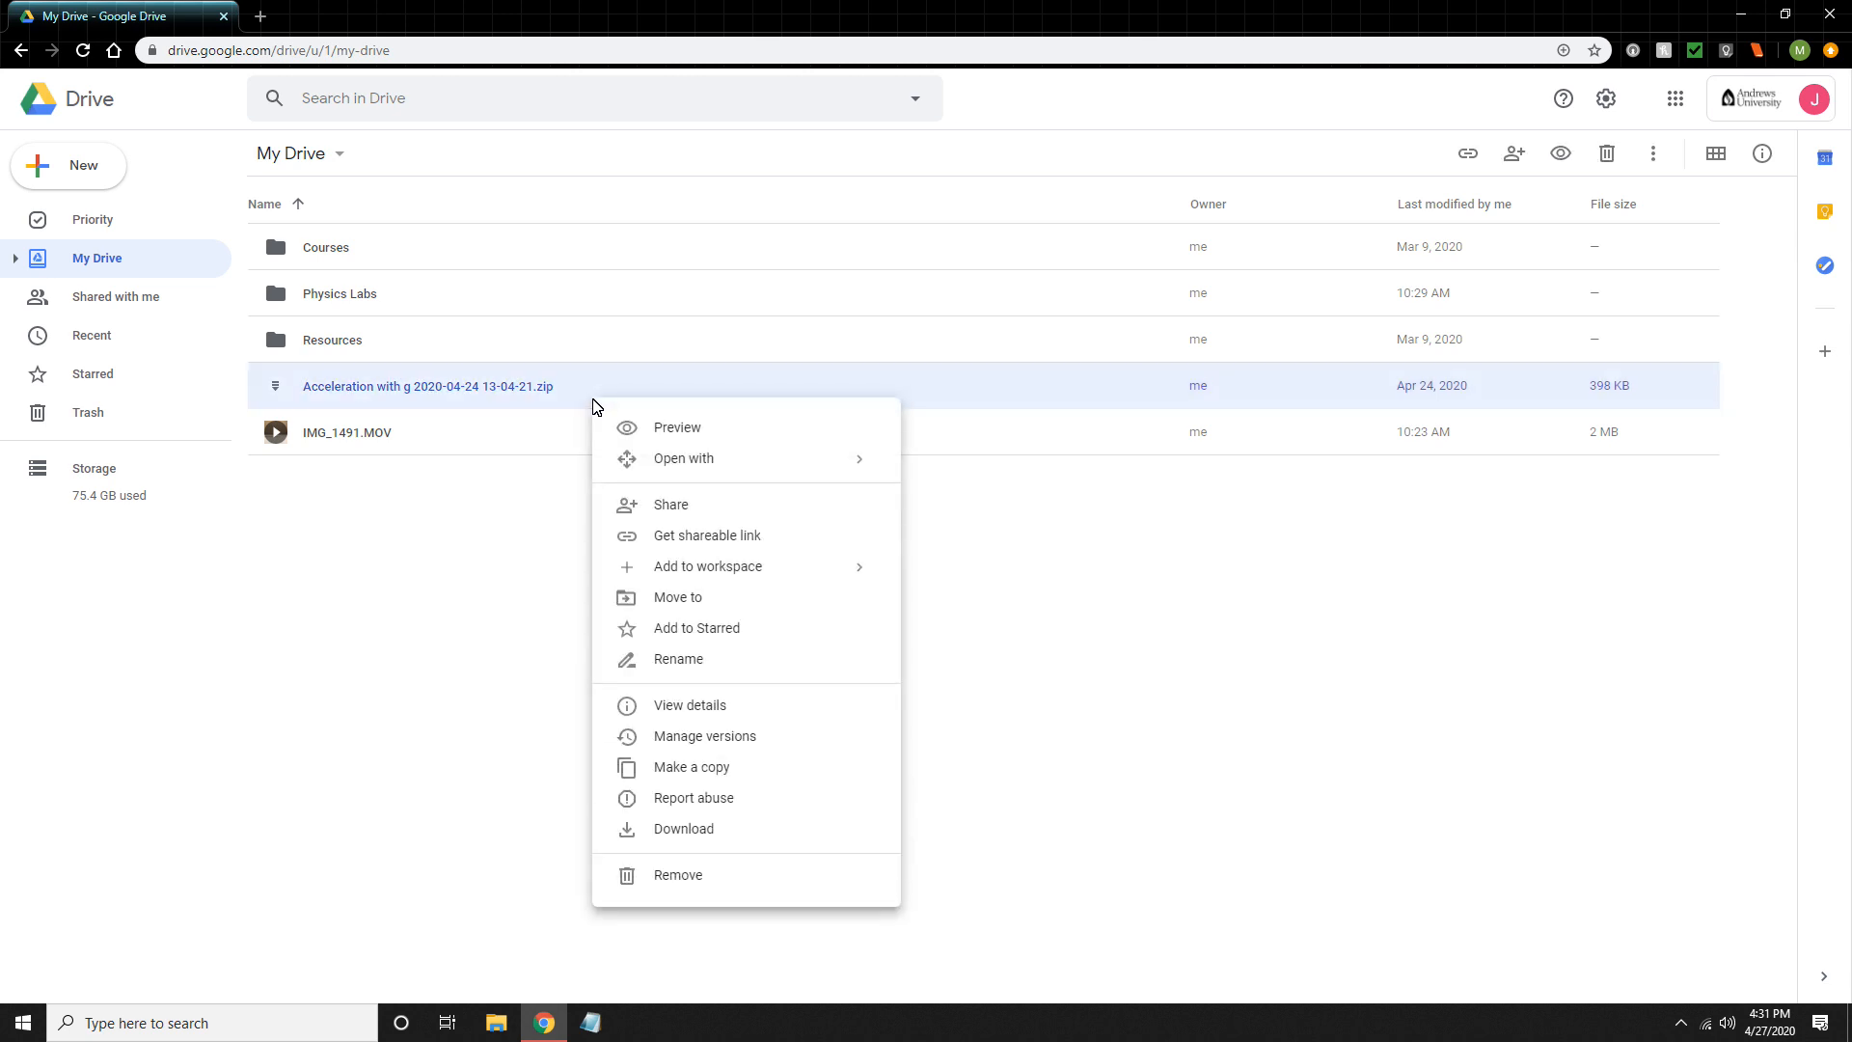
left_click(698, 835)
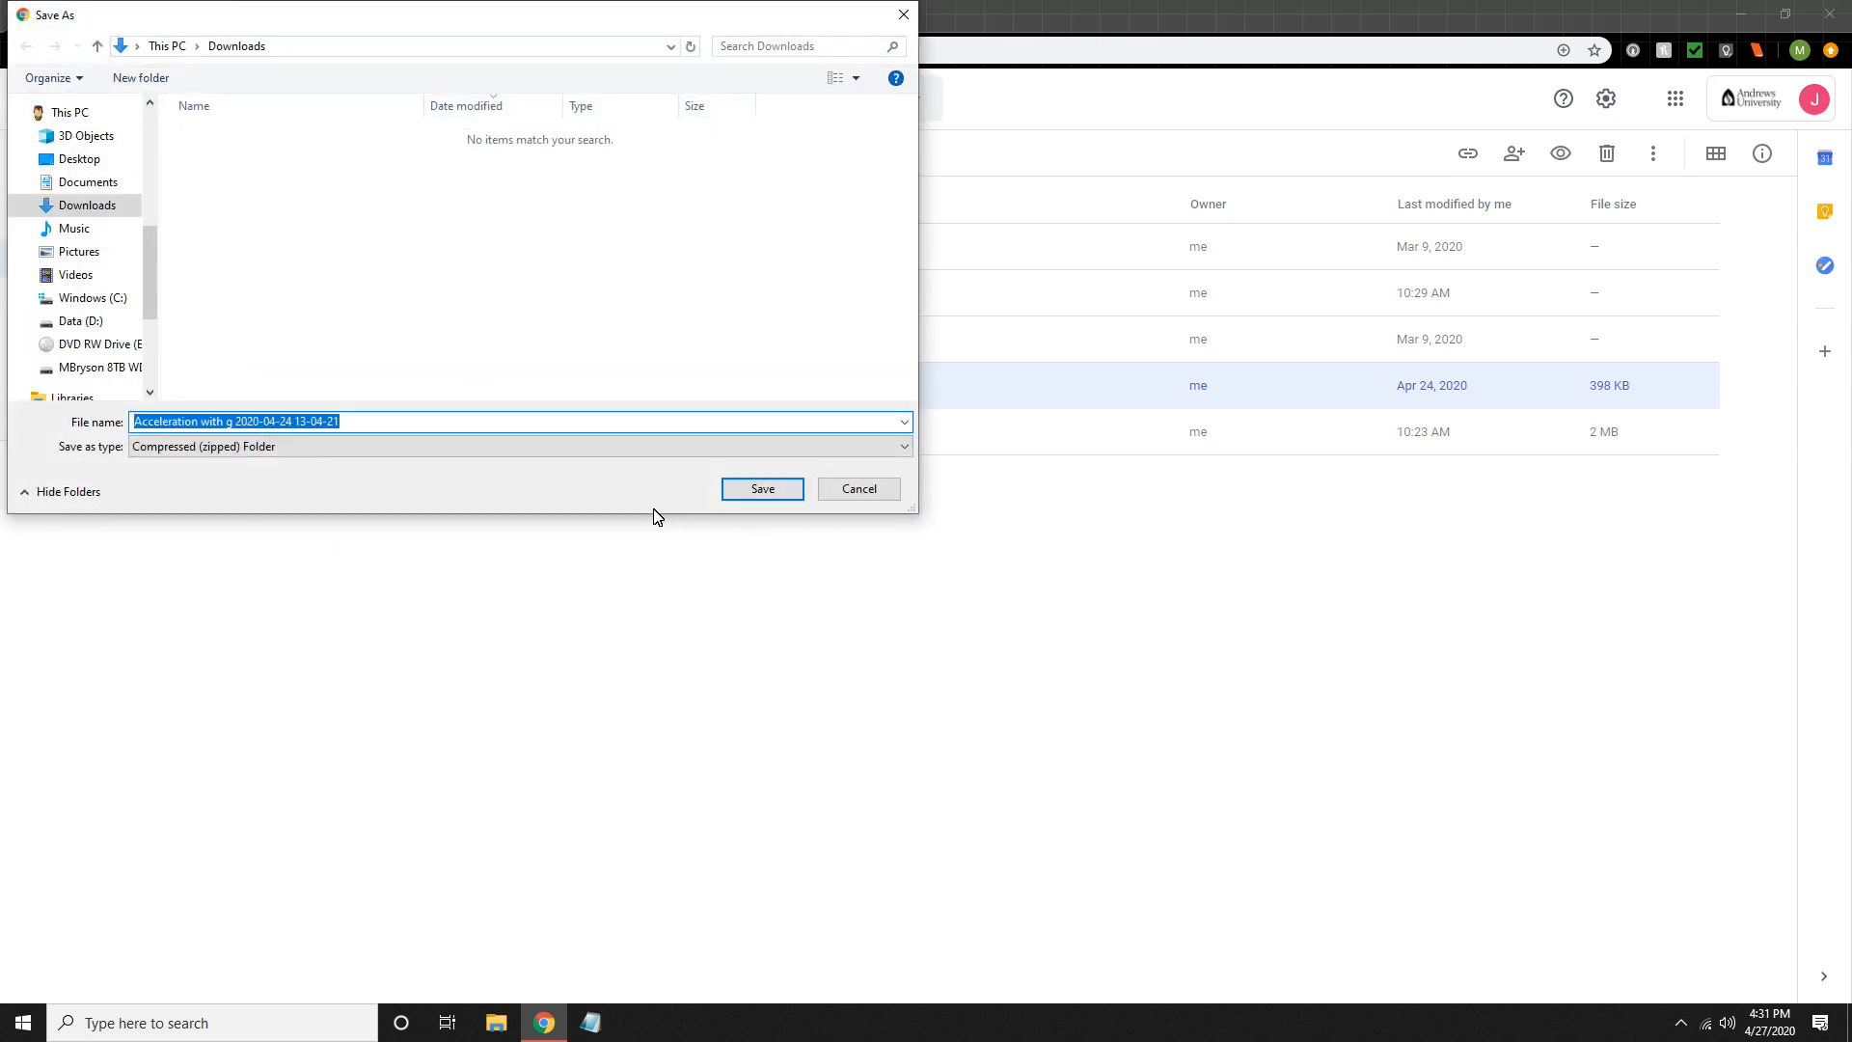
left_click(75, 191)
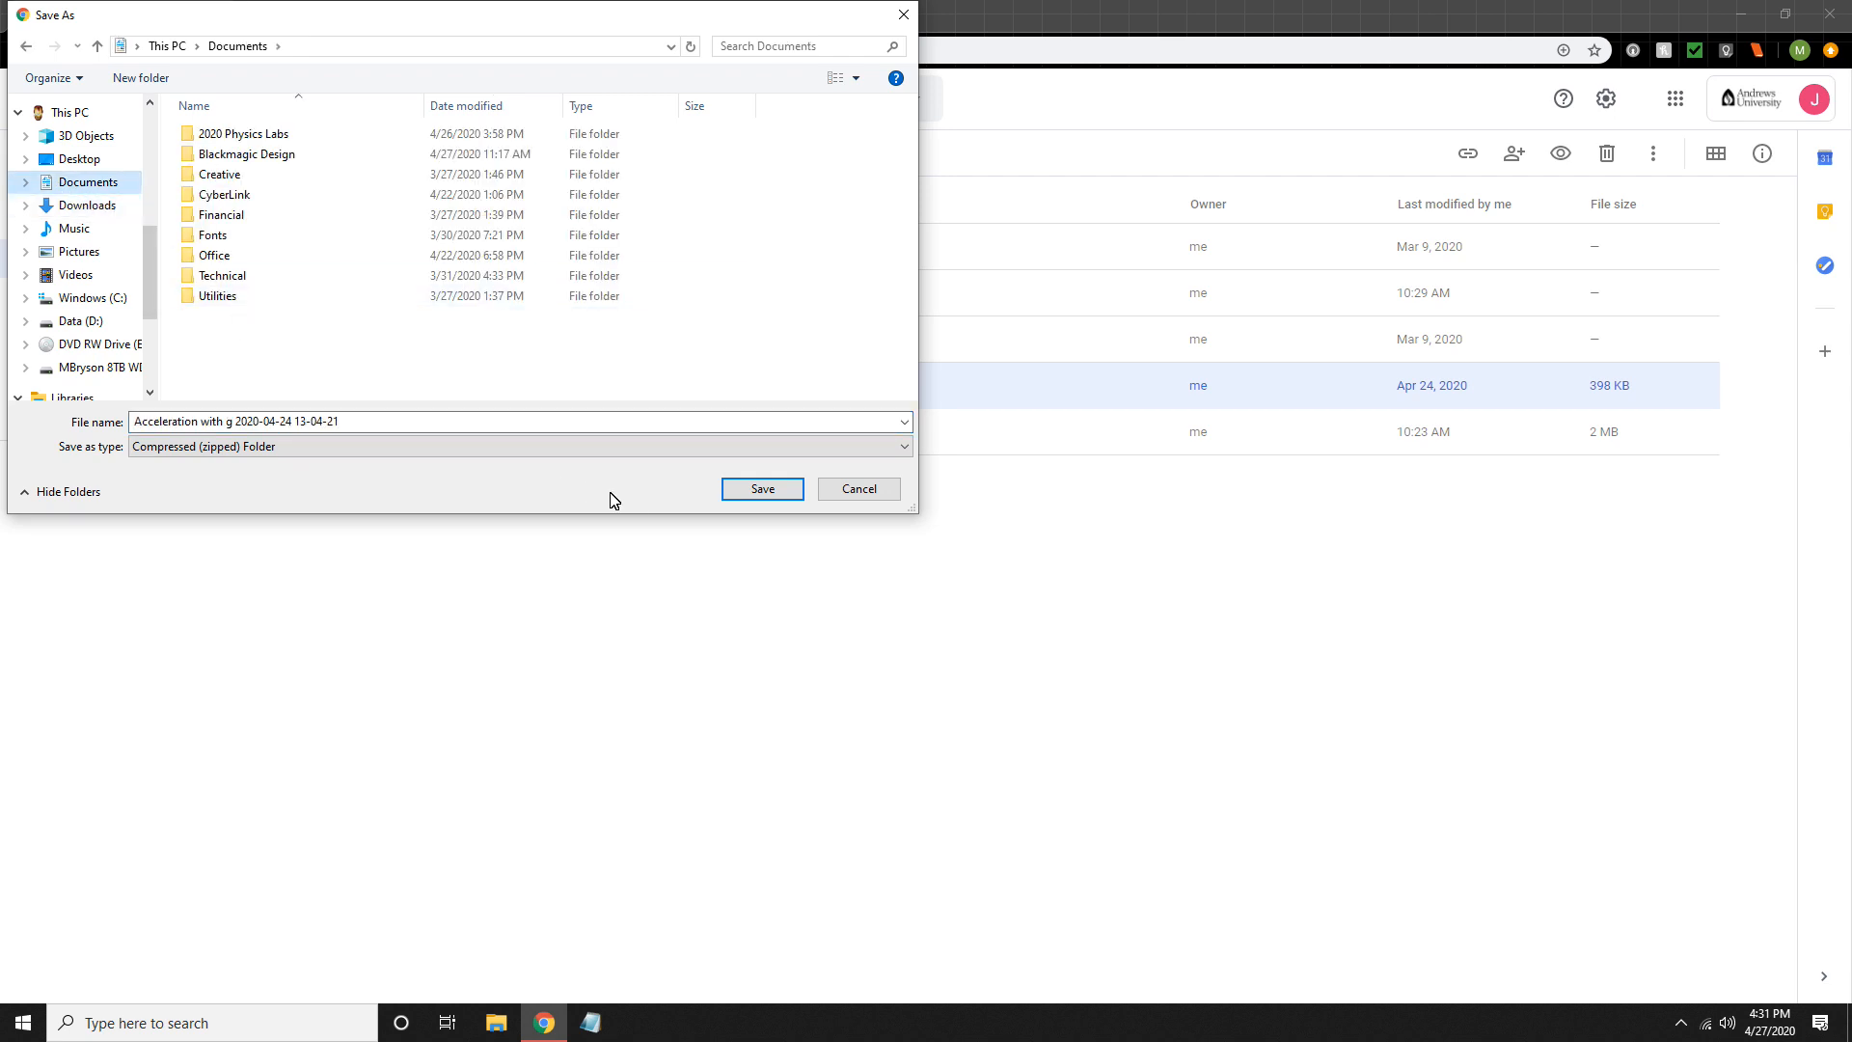
left_click(775, 496)
left_click(738, 494)
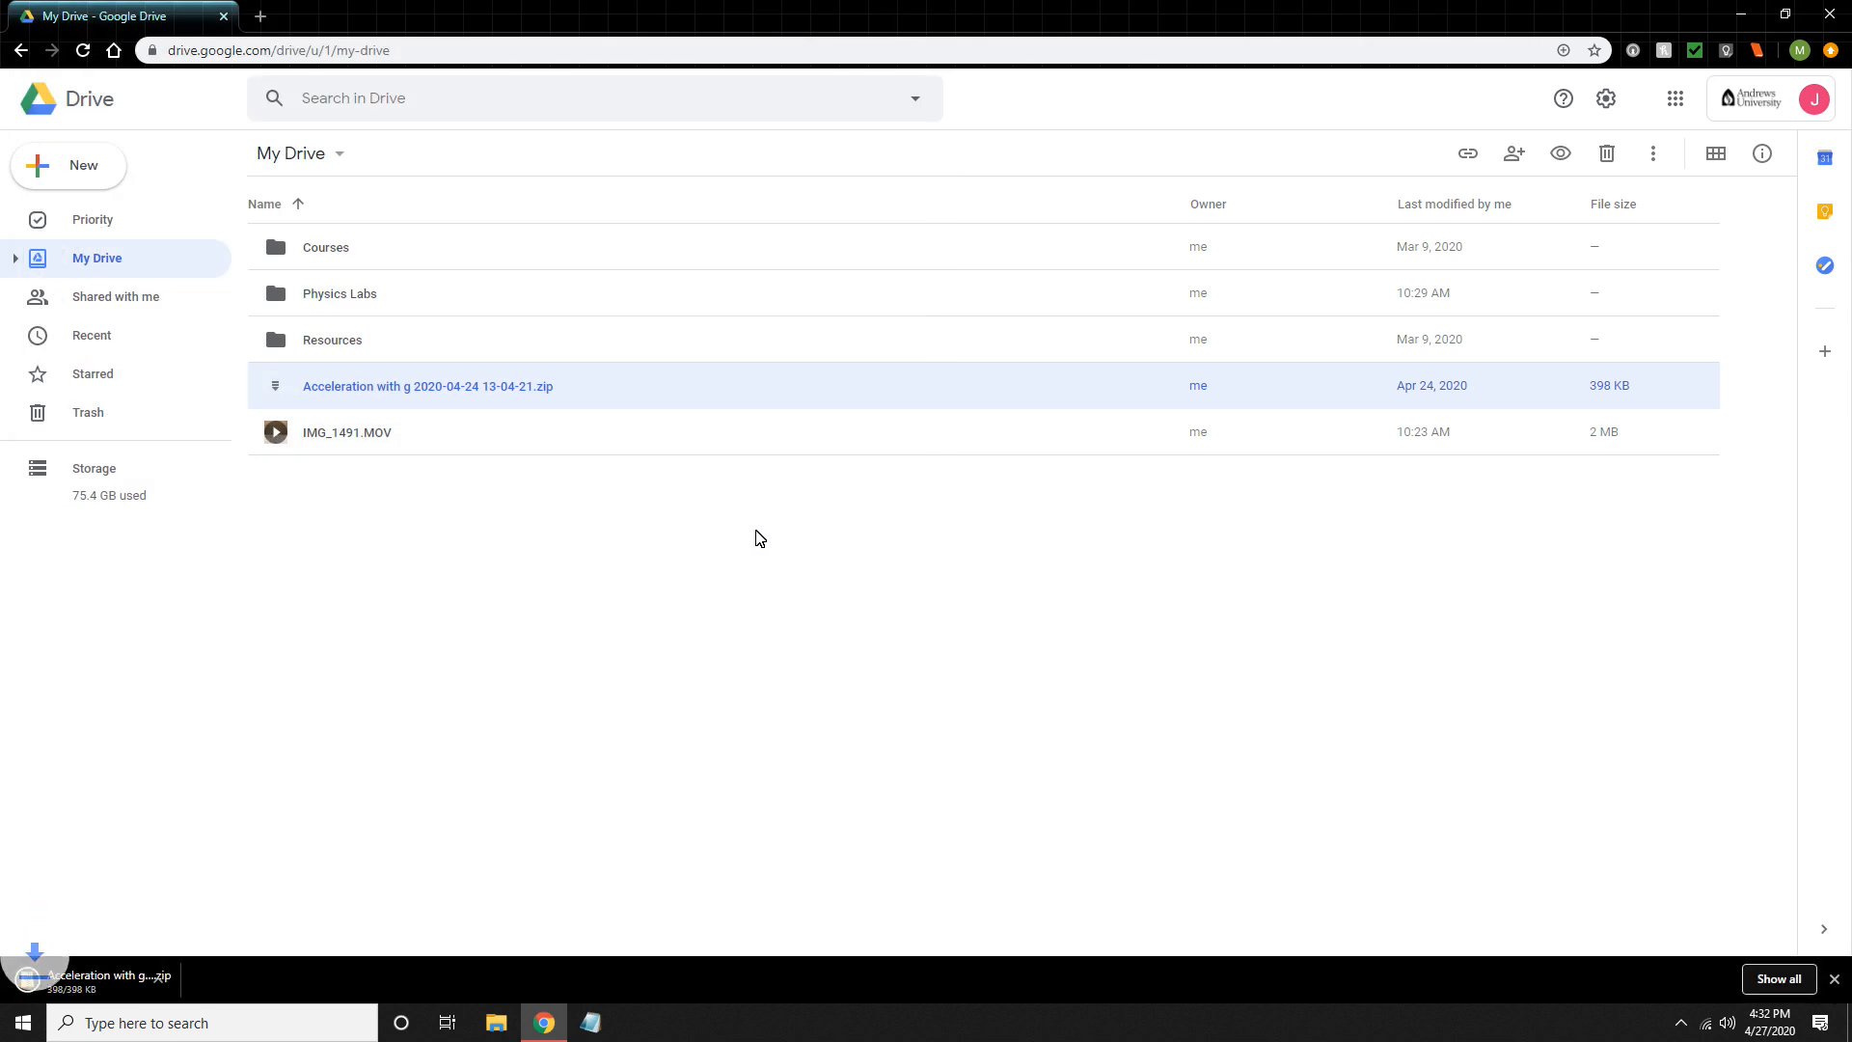
- Download IMG_1491.MOV from My Drive into the Documents folder, keeping the file name IMG_1491
right_click(567, 439)
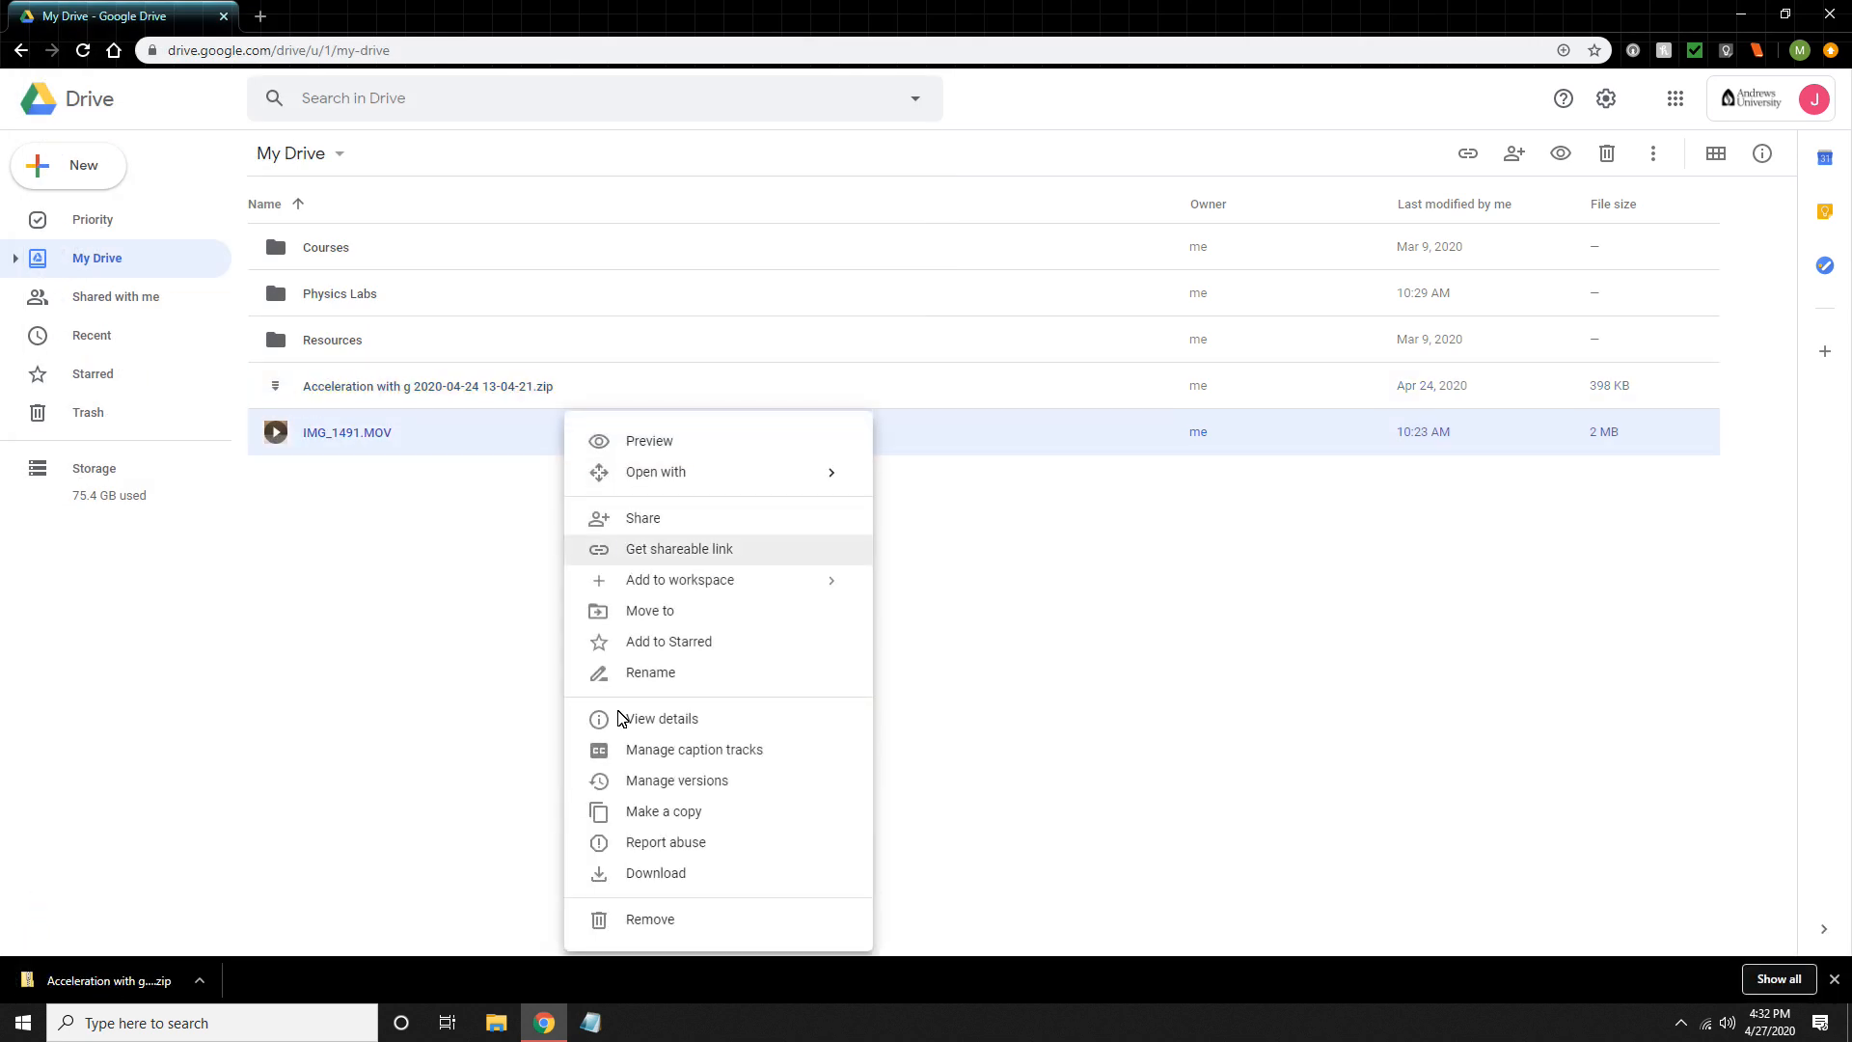
left_click(655, 873)
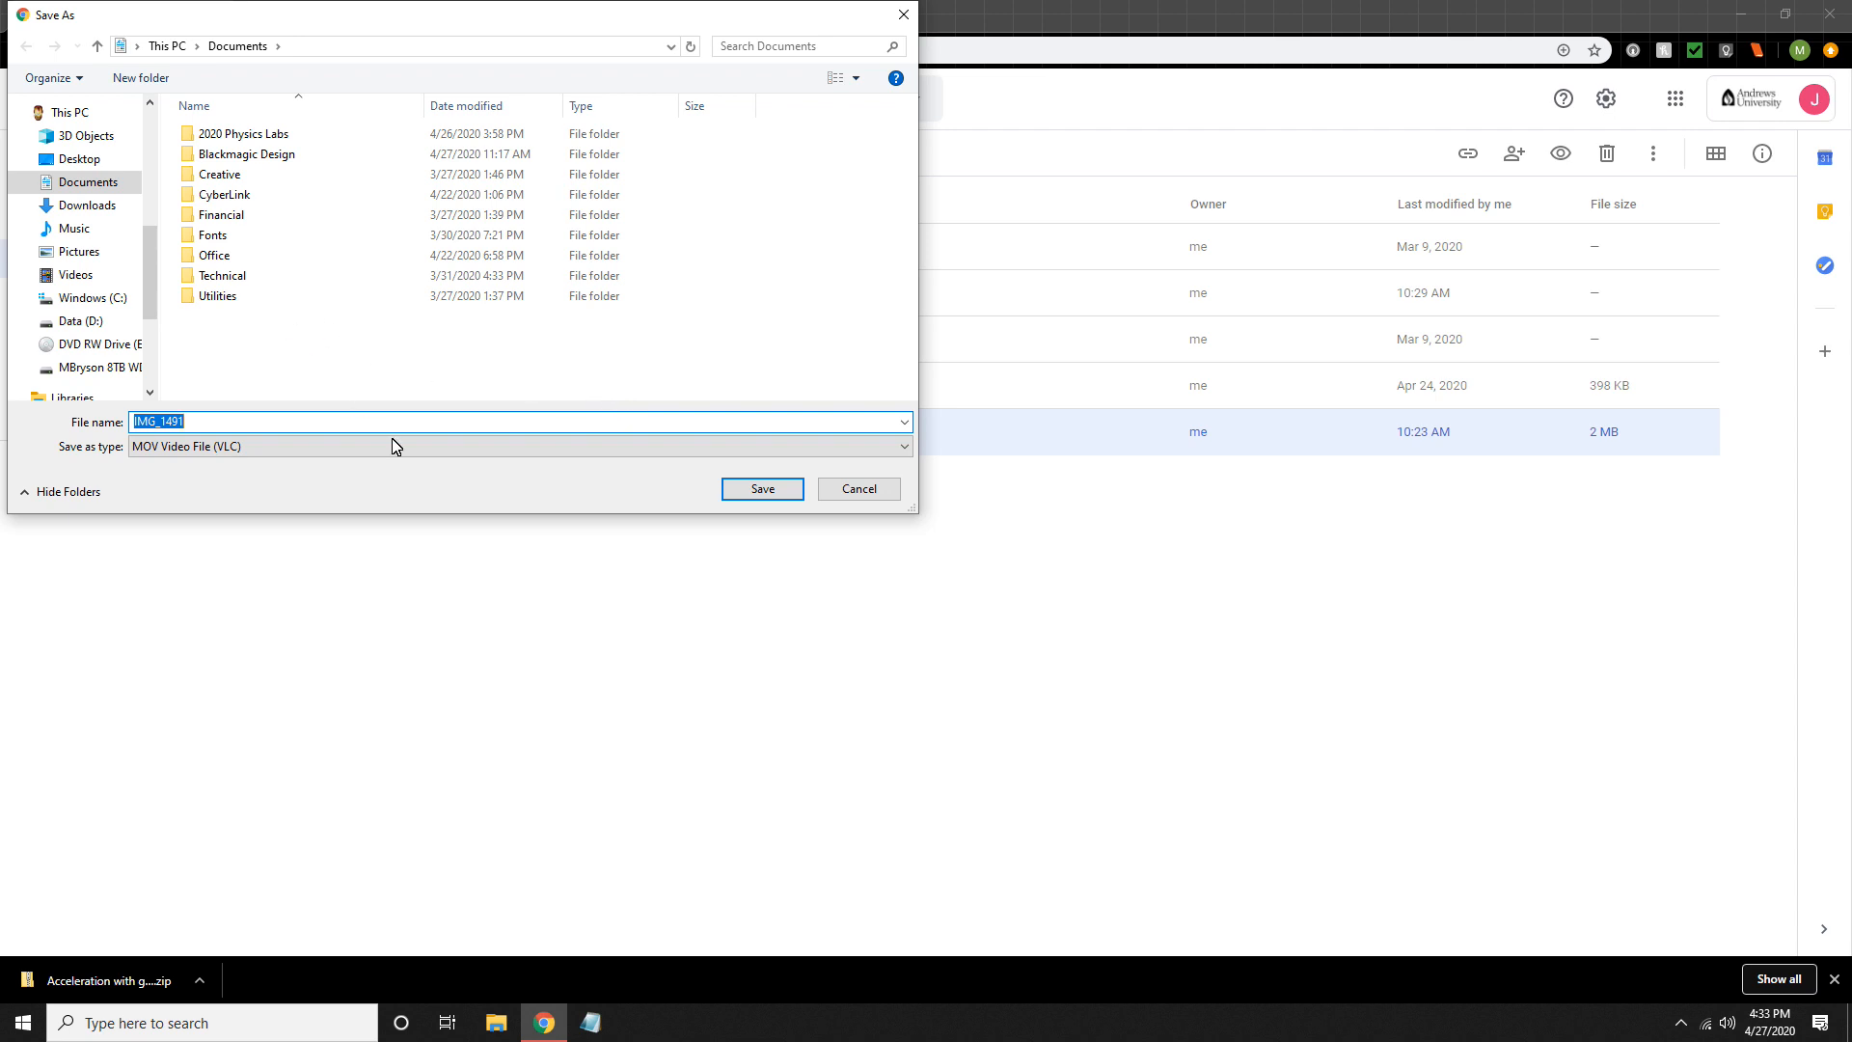
left_click(742, 487)
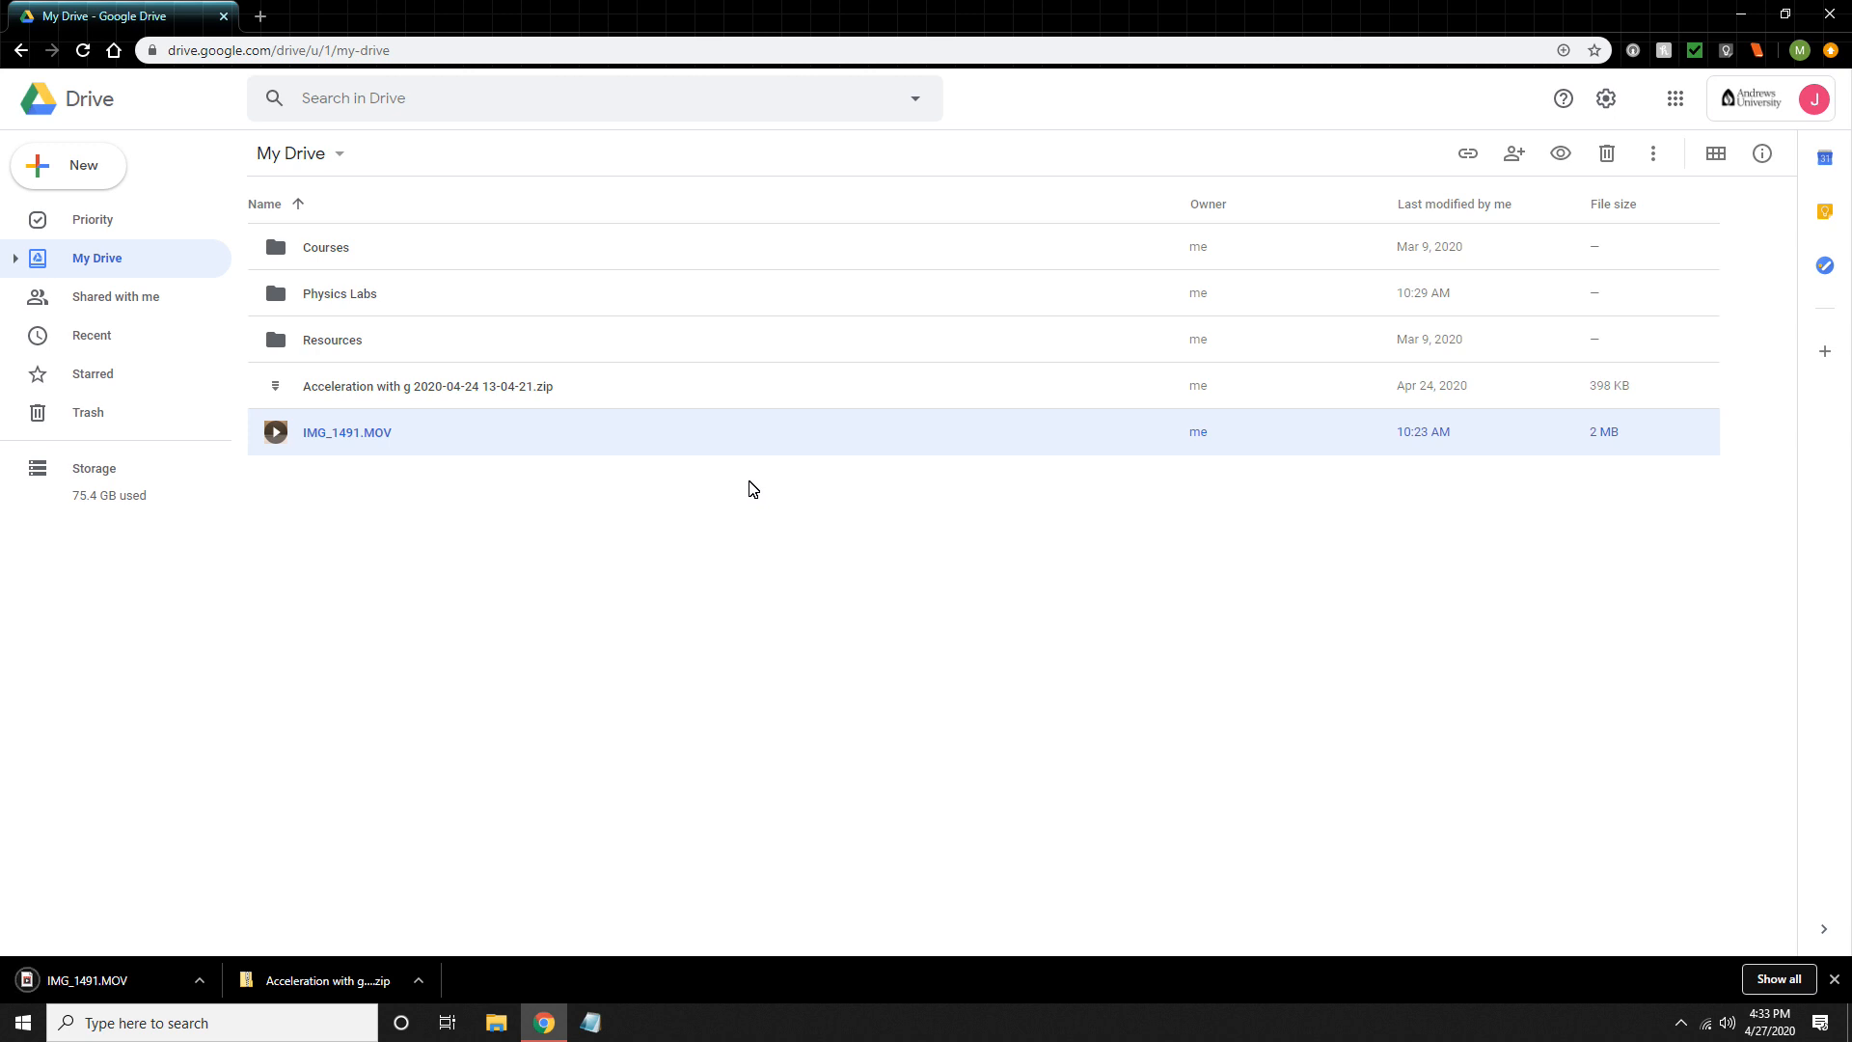
left_click(590, 1023)
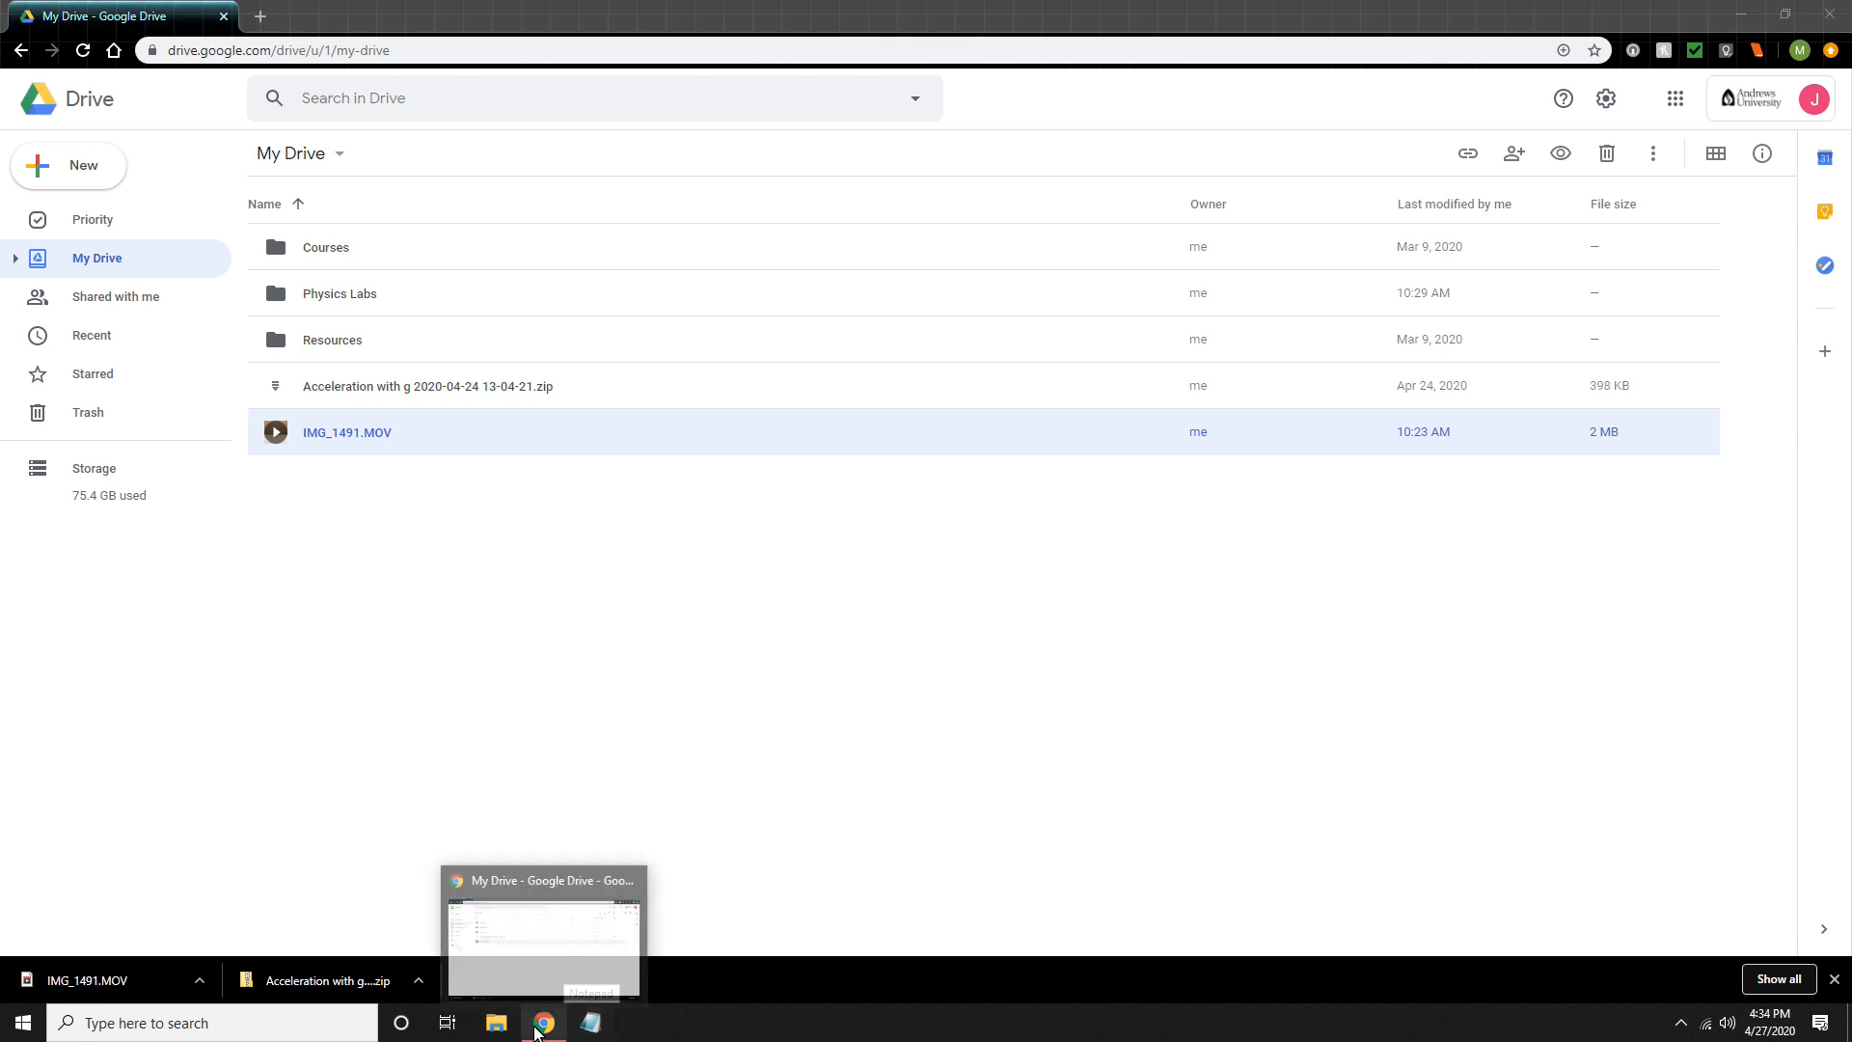
left_click(495, 1023)
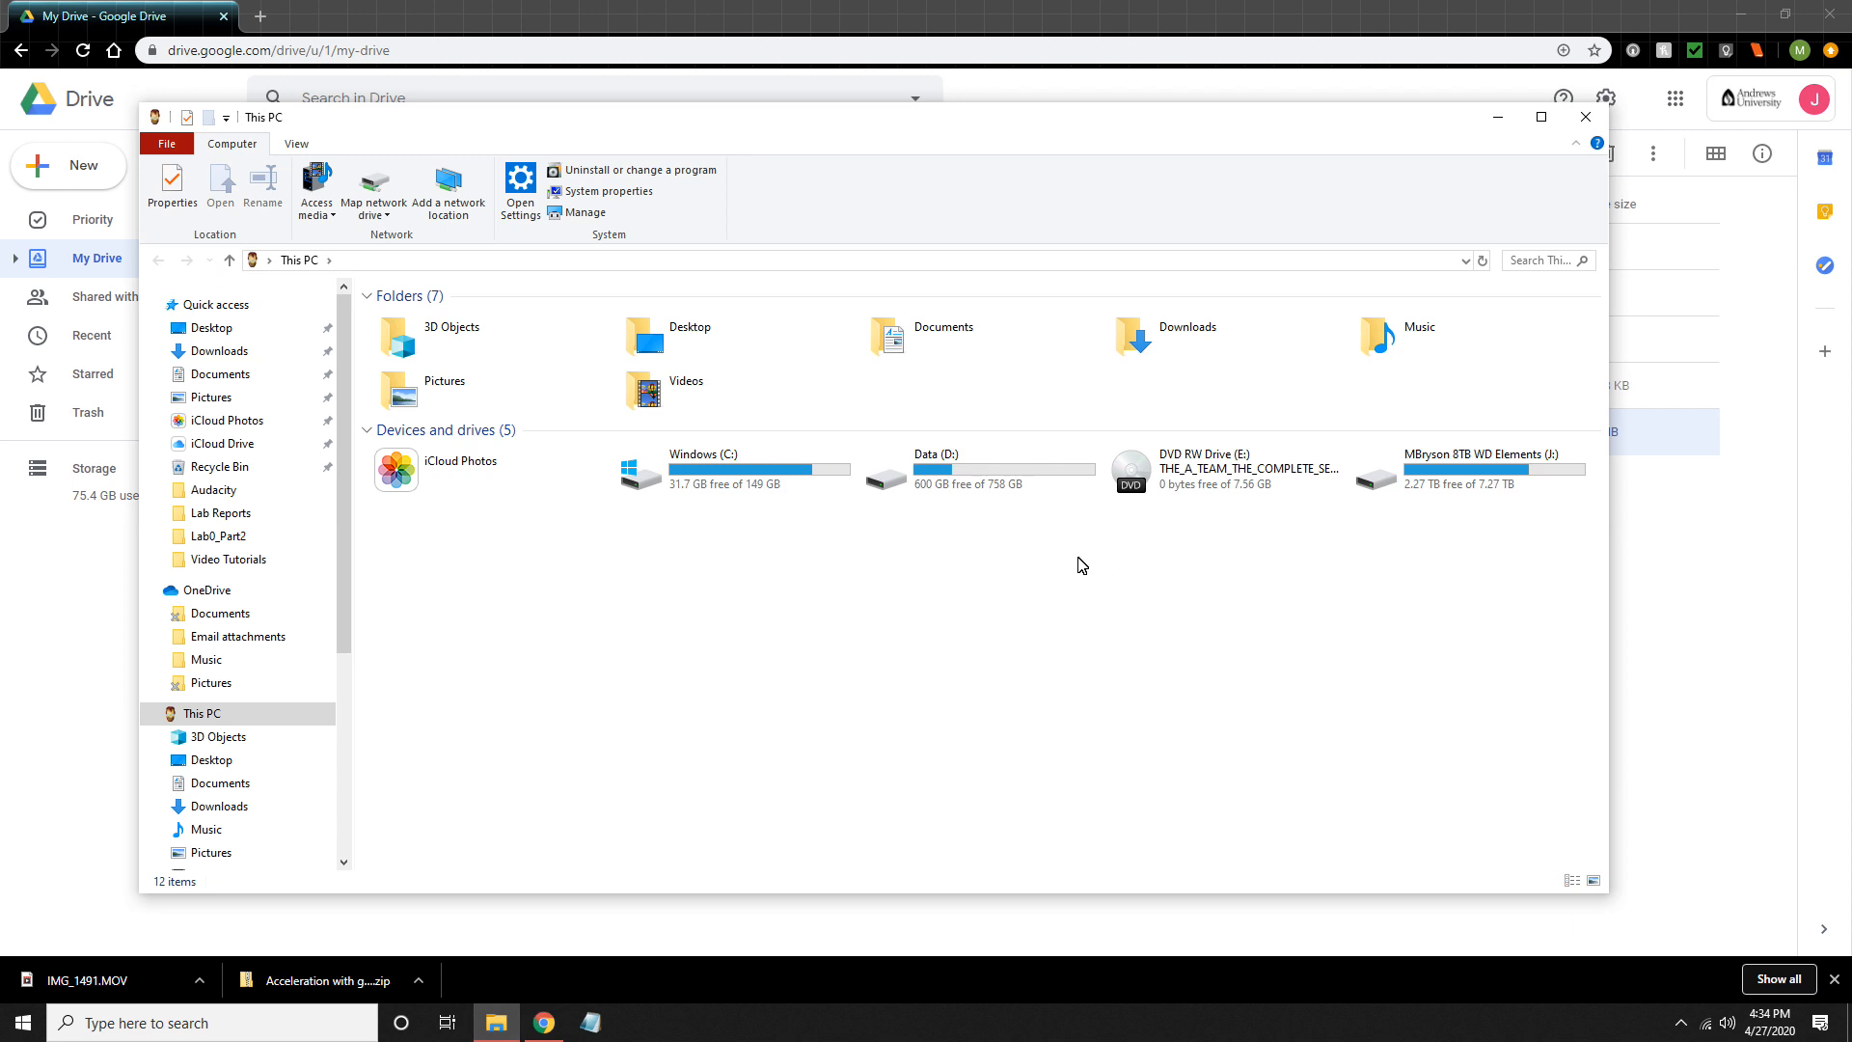
double_click(934, 357)
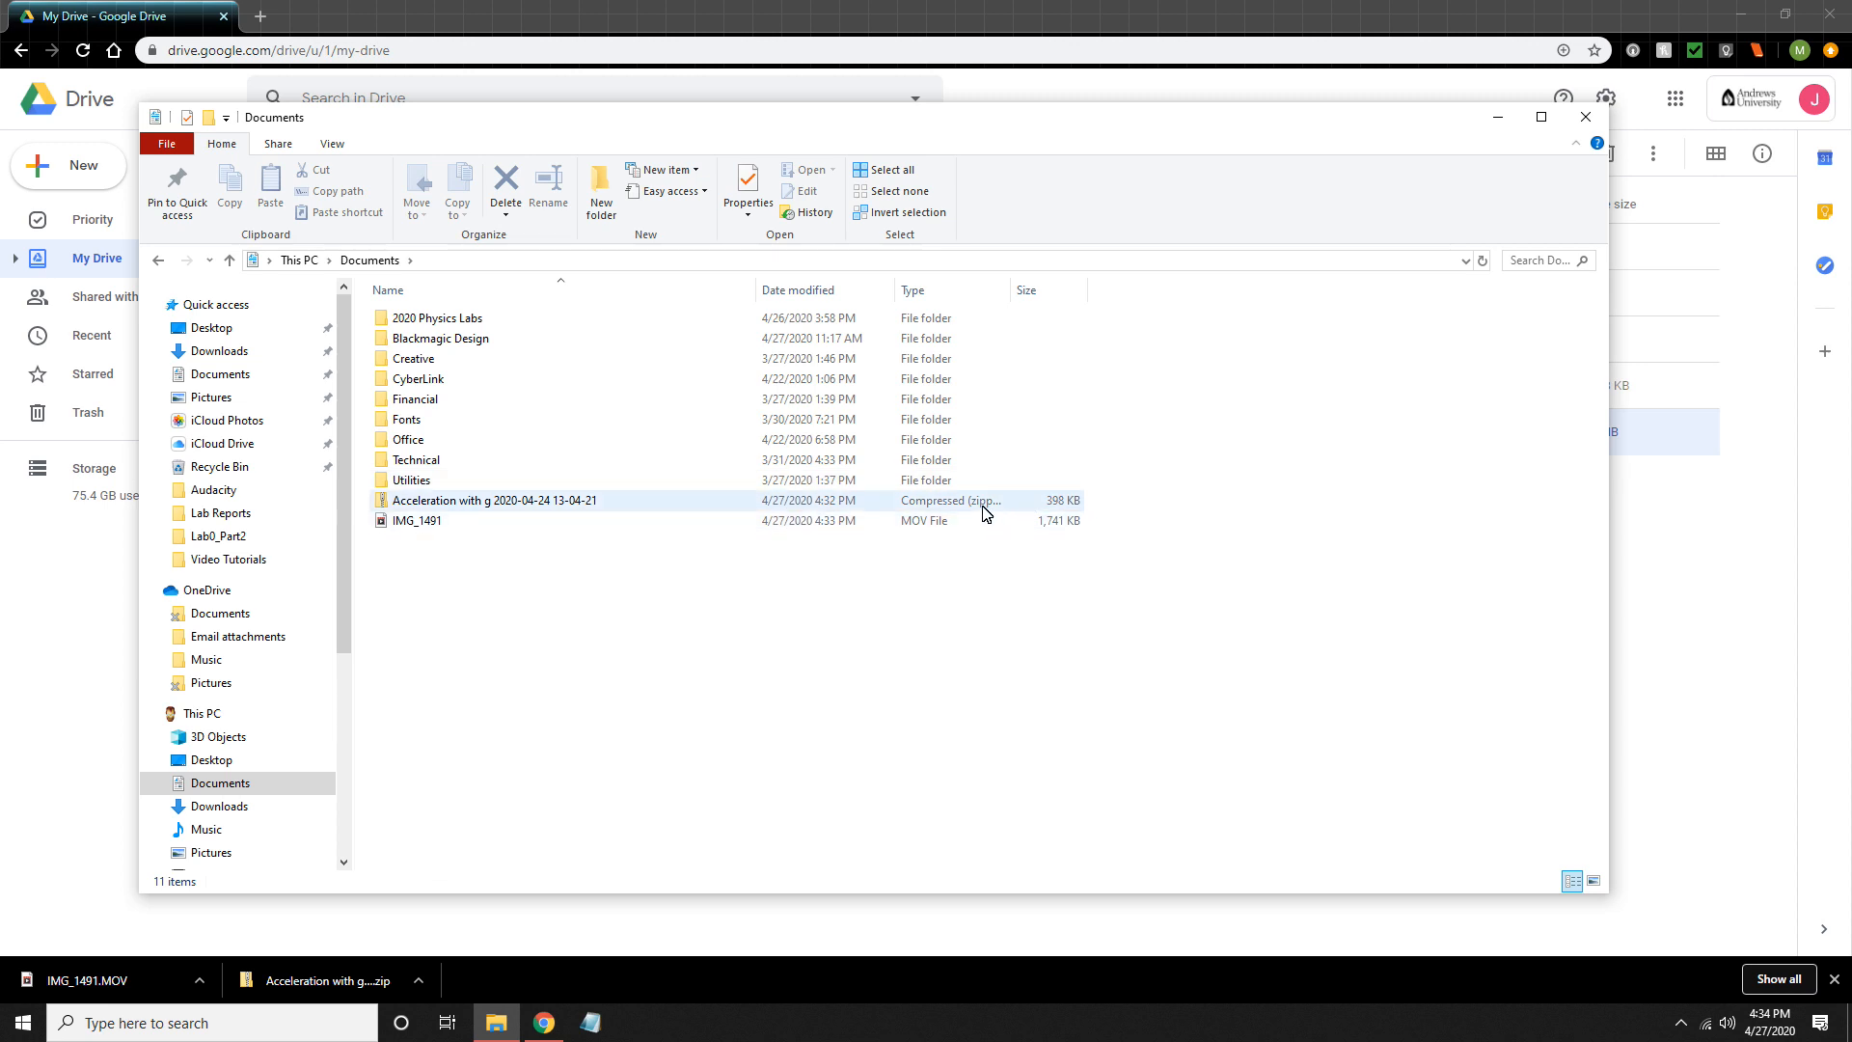
left_click(591, 504)
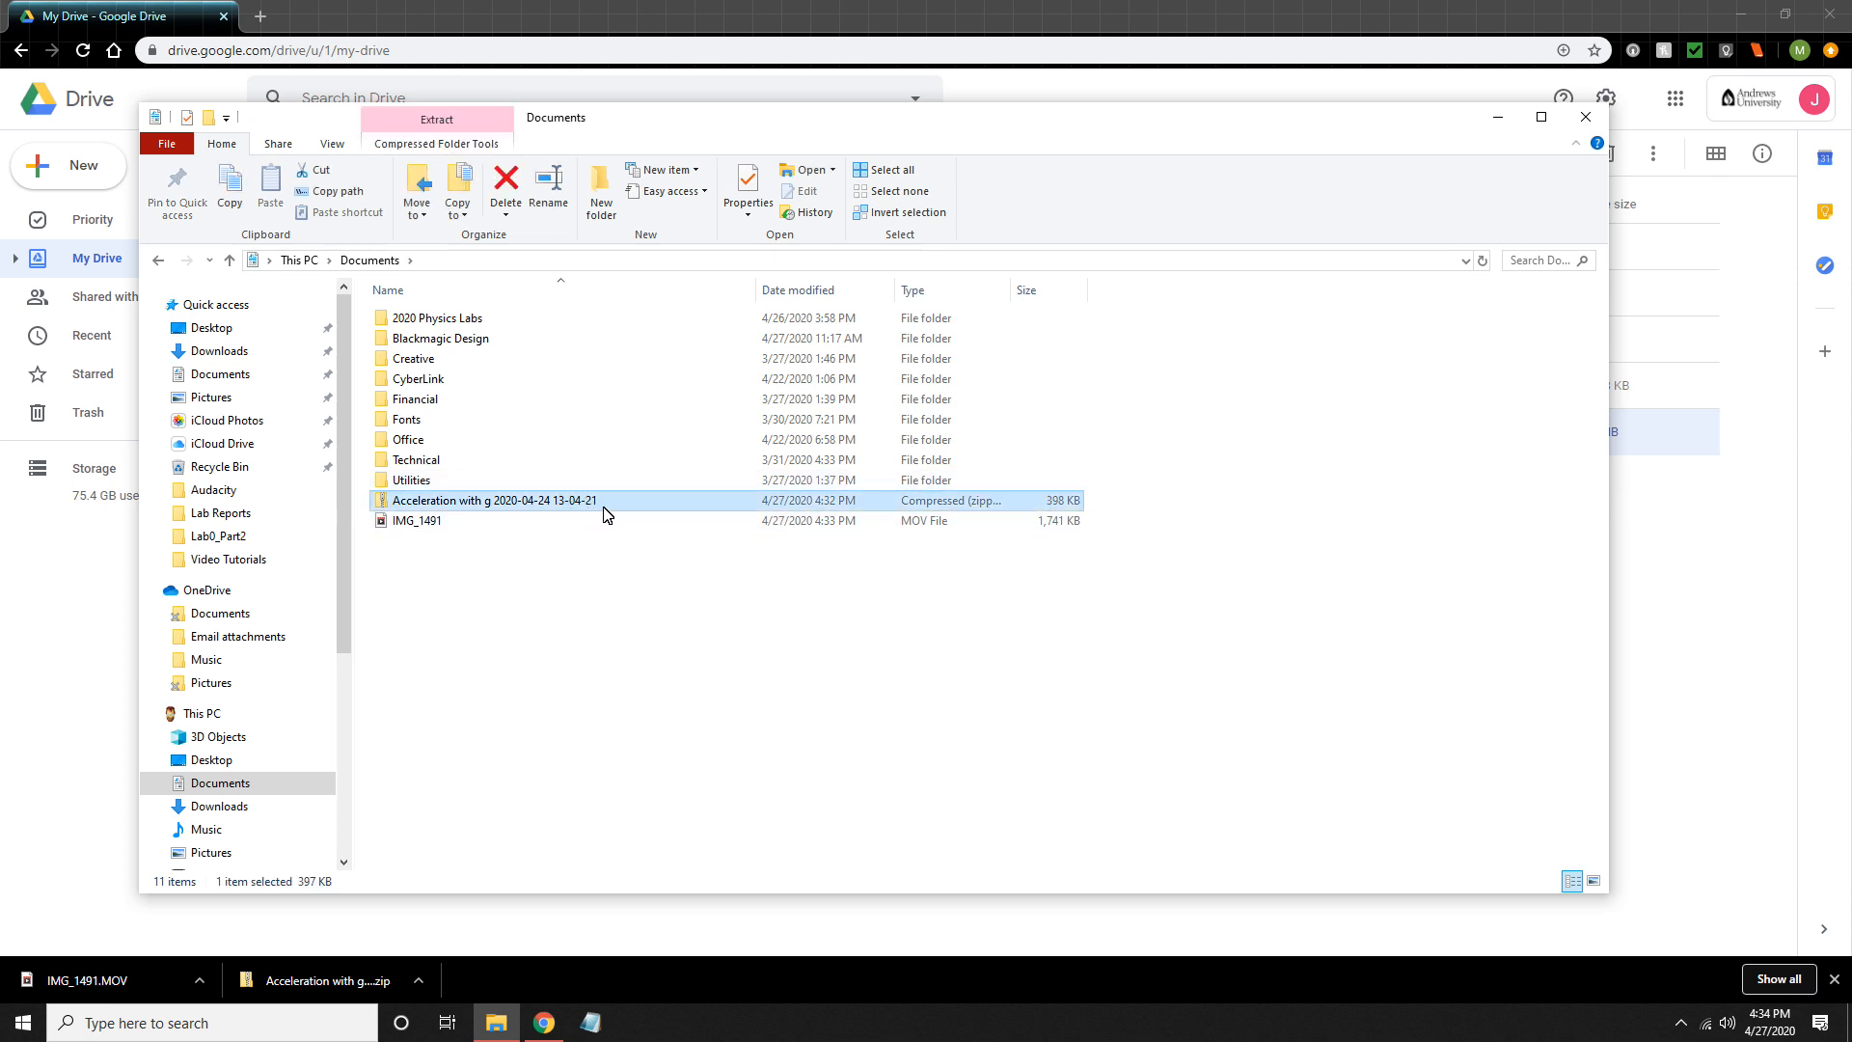
right_click(577, 503)
mouse_move(648, 579)
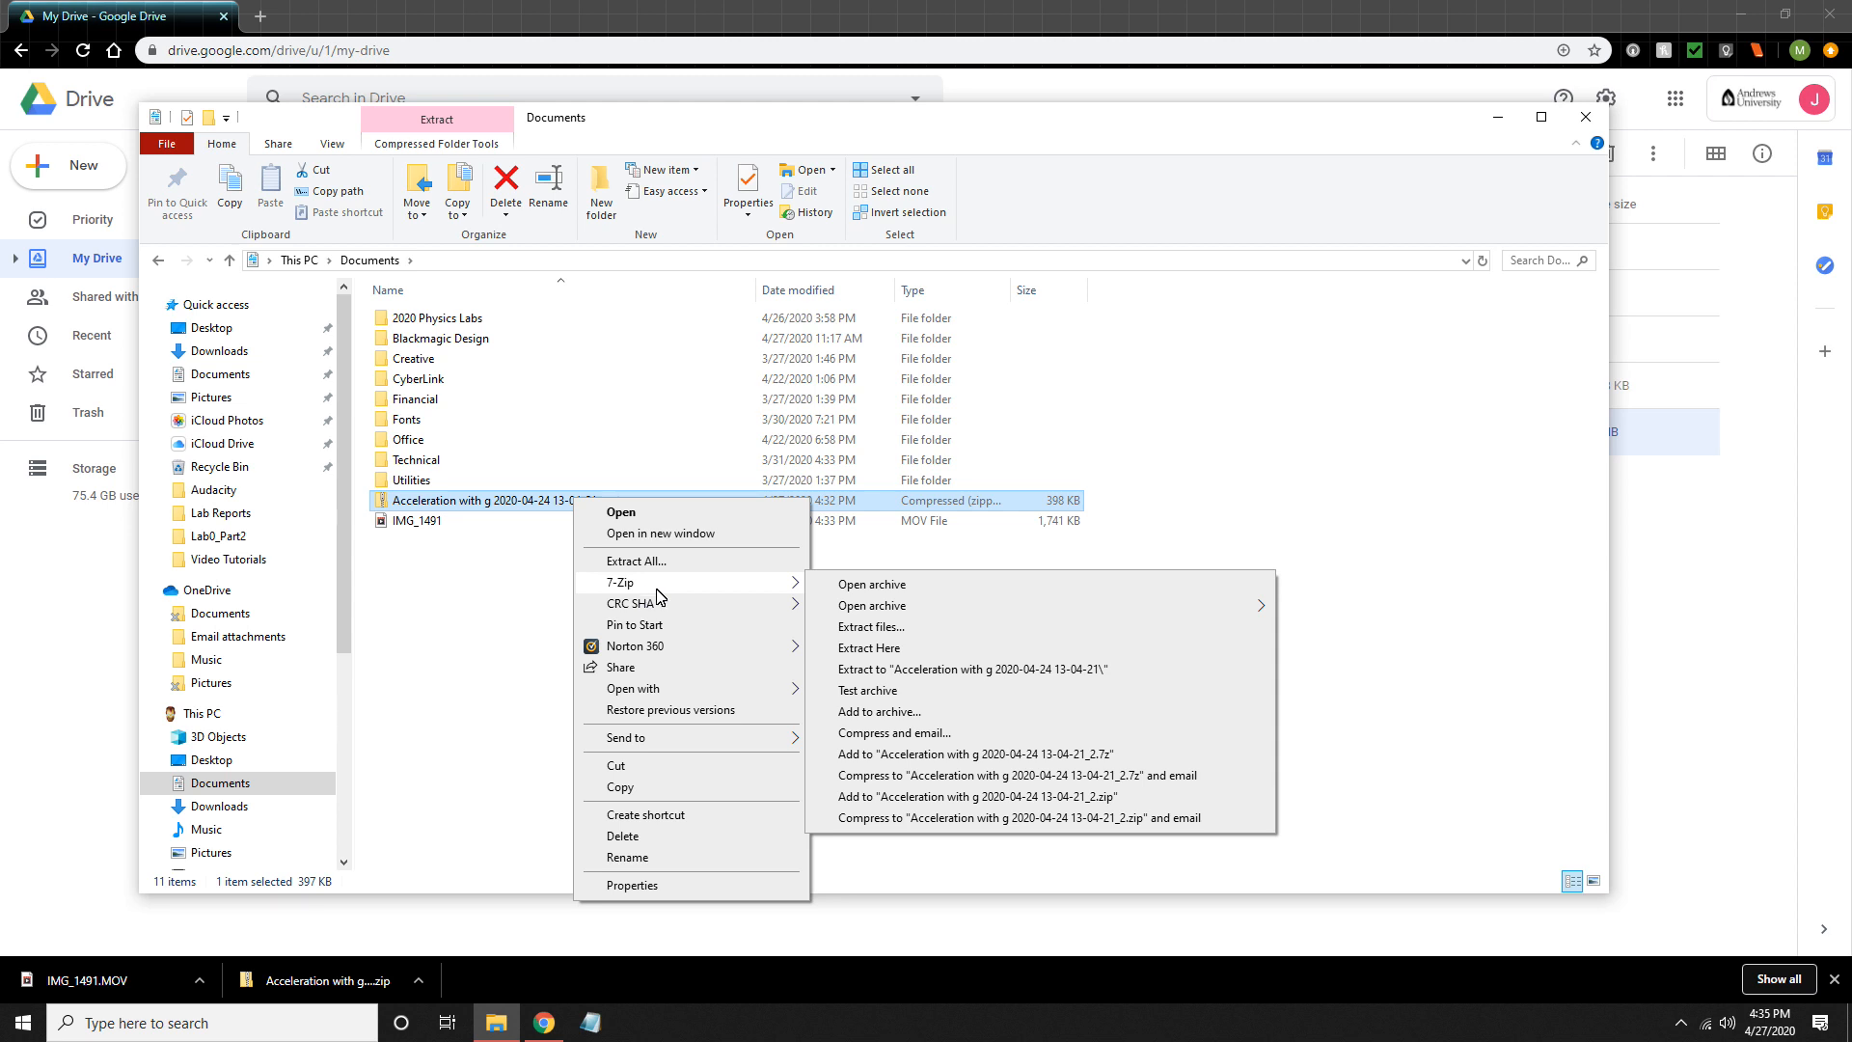
left_click(636, 562)
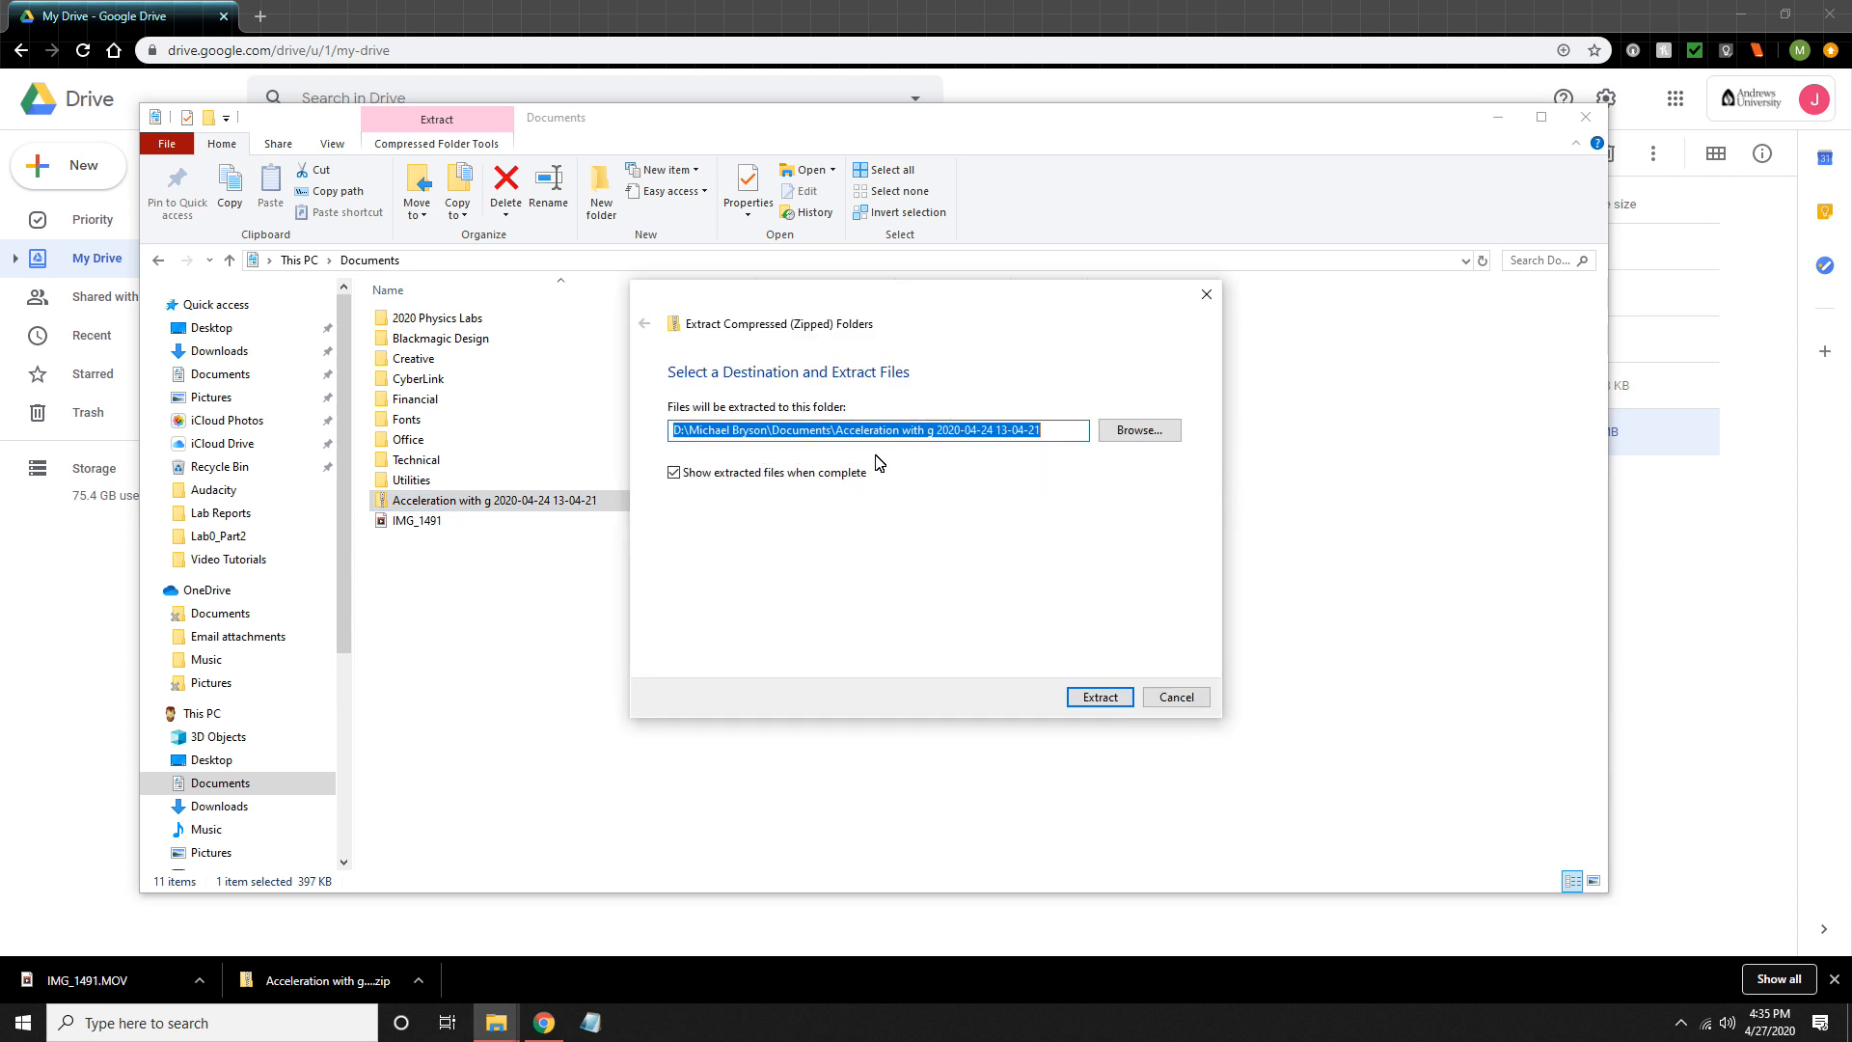
left_click(1076, 705)
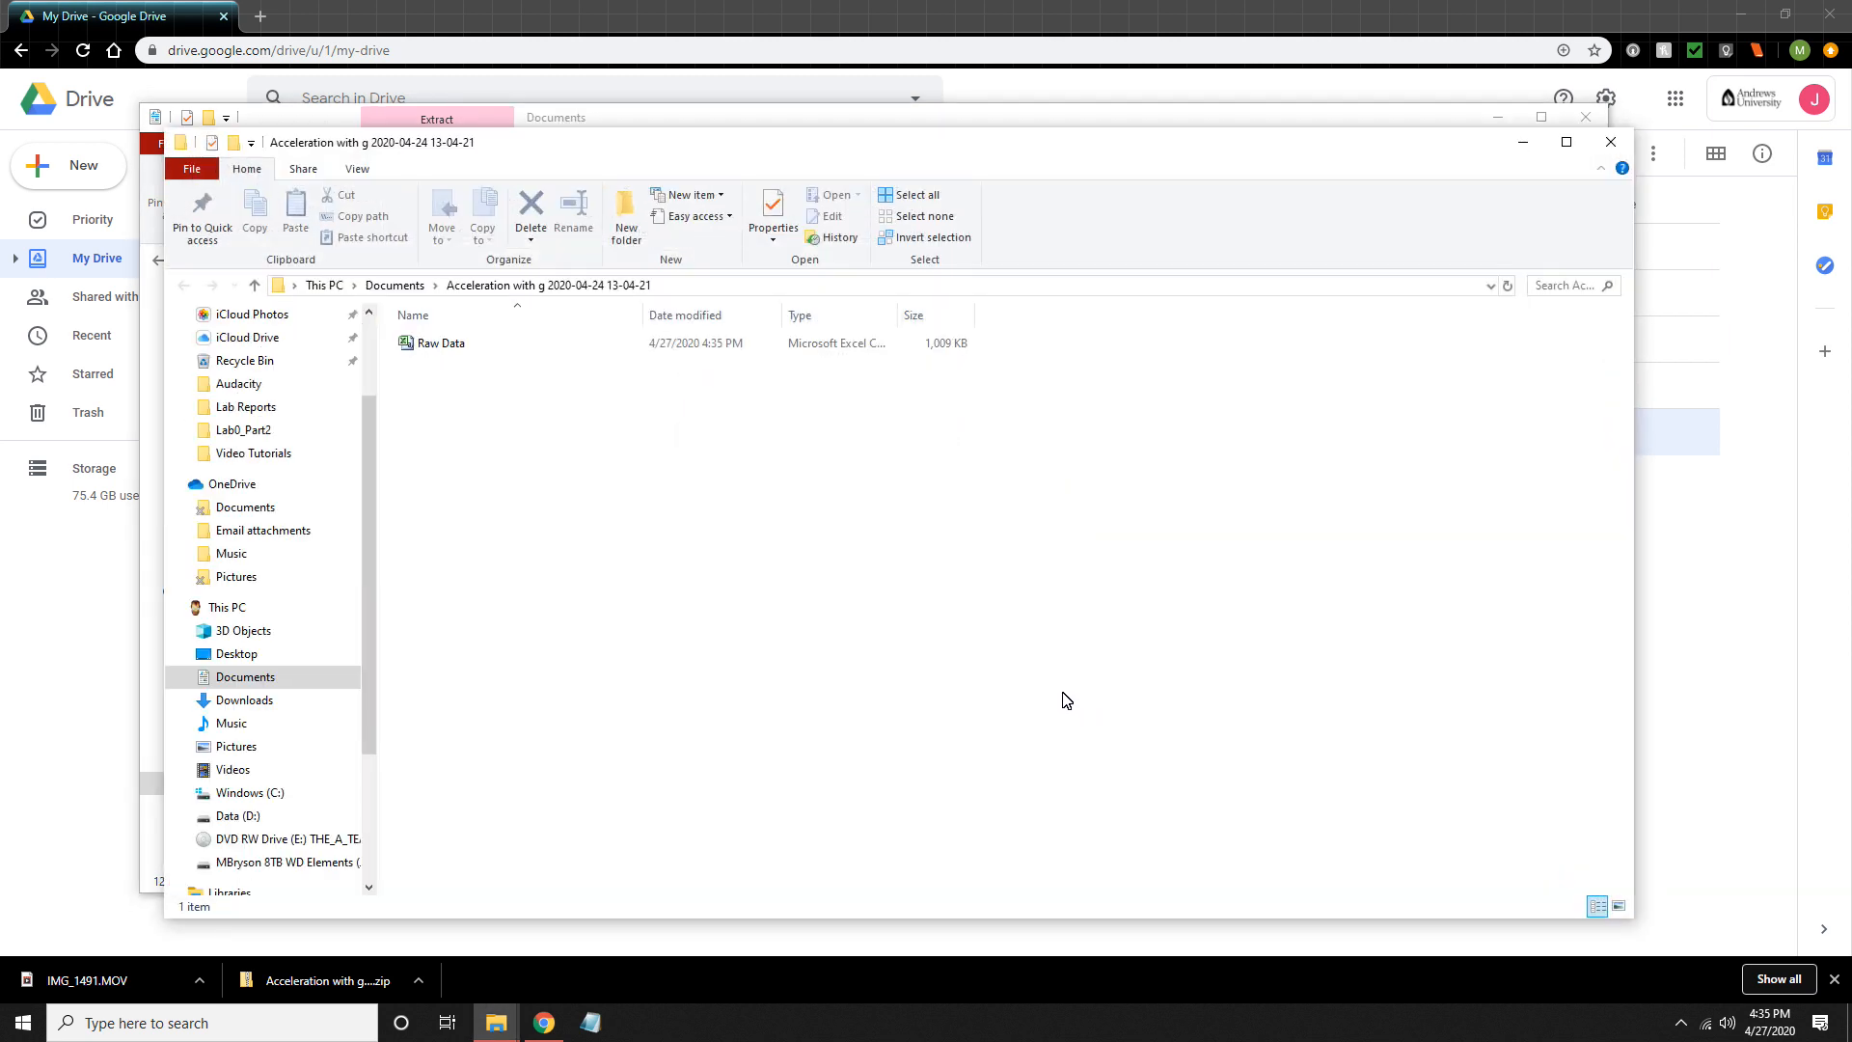
left_click(450, 348)
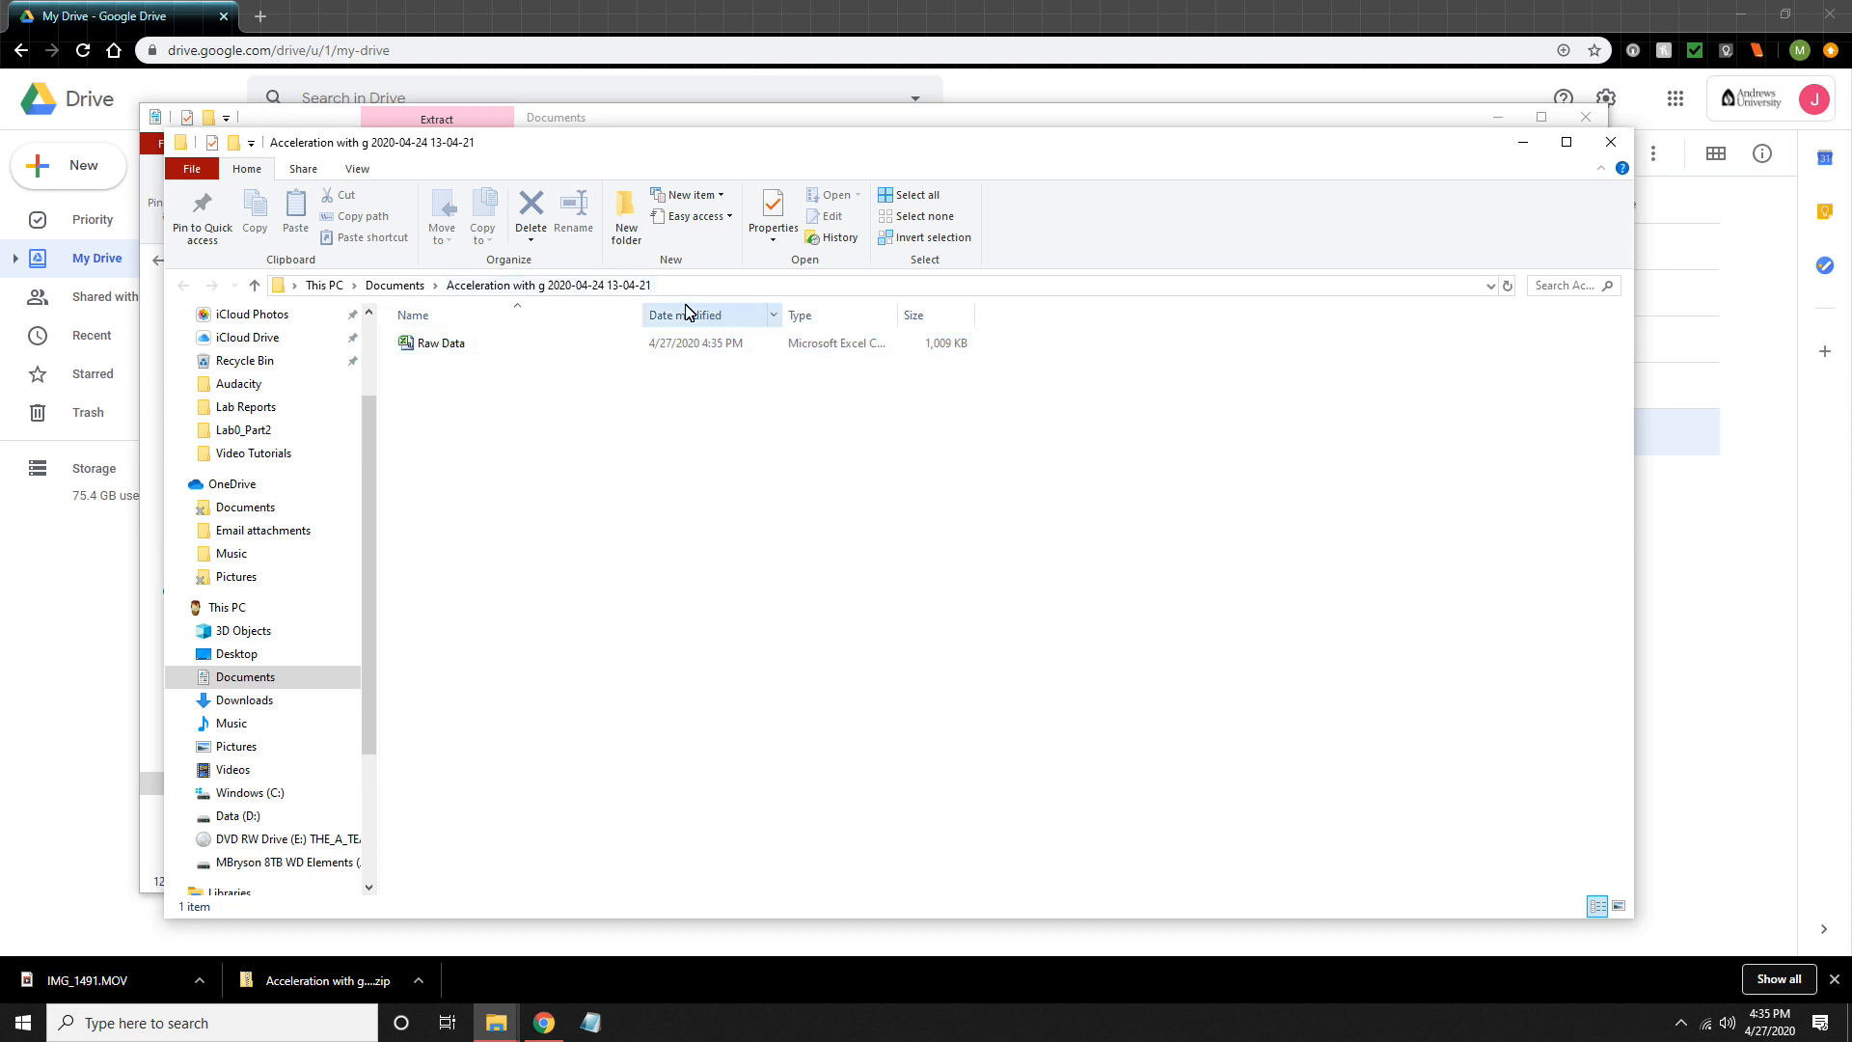
left_click(1611, 142)
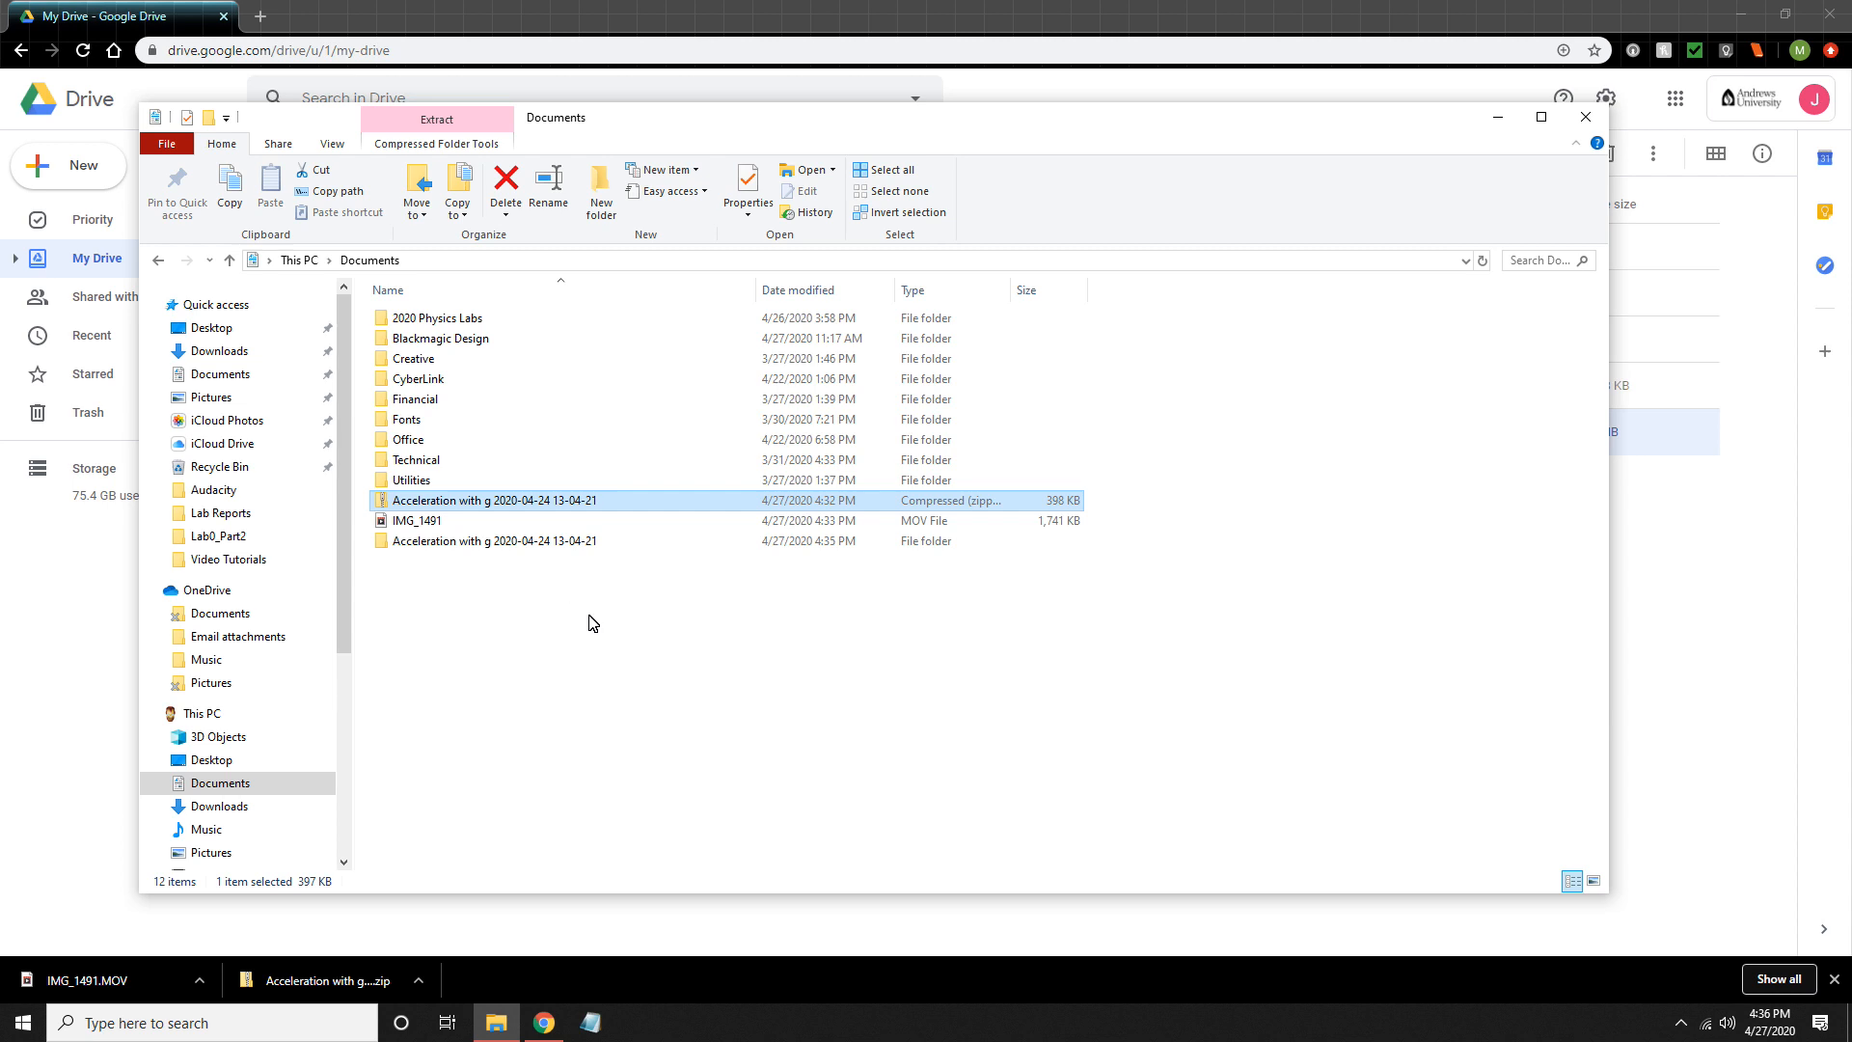
- Launch Tracker, maximize its window, and open the video IMG_1491.MOV from the Documents folder
left_click(24, 1028)
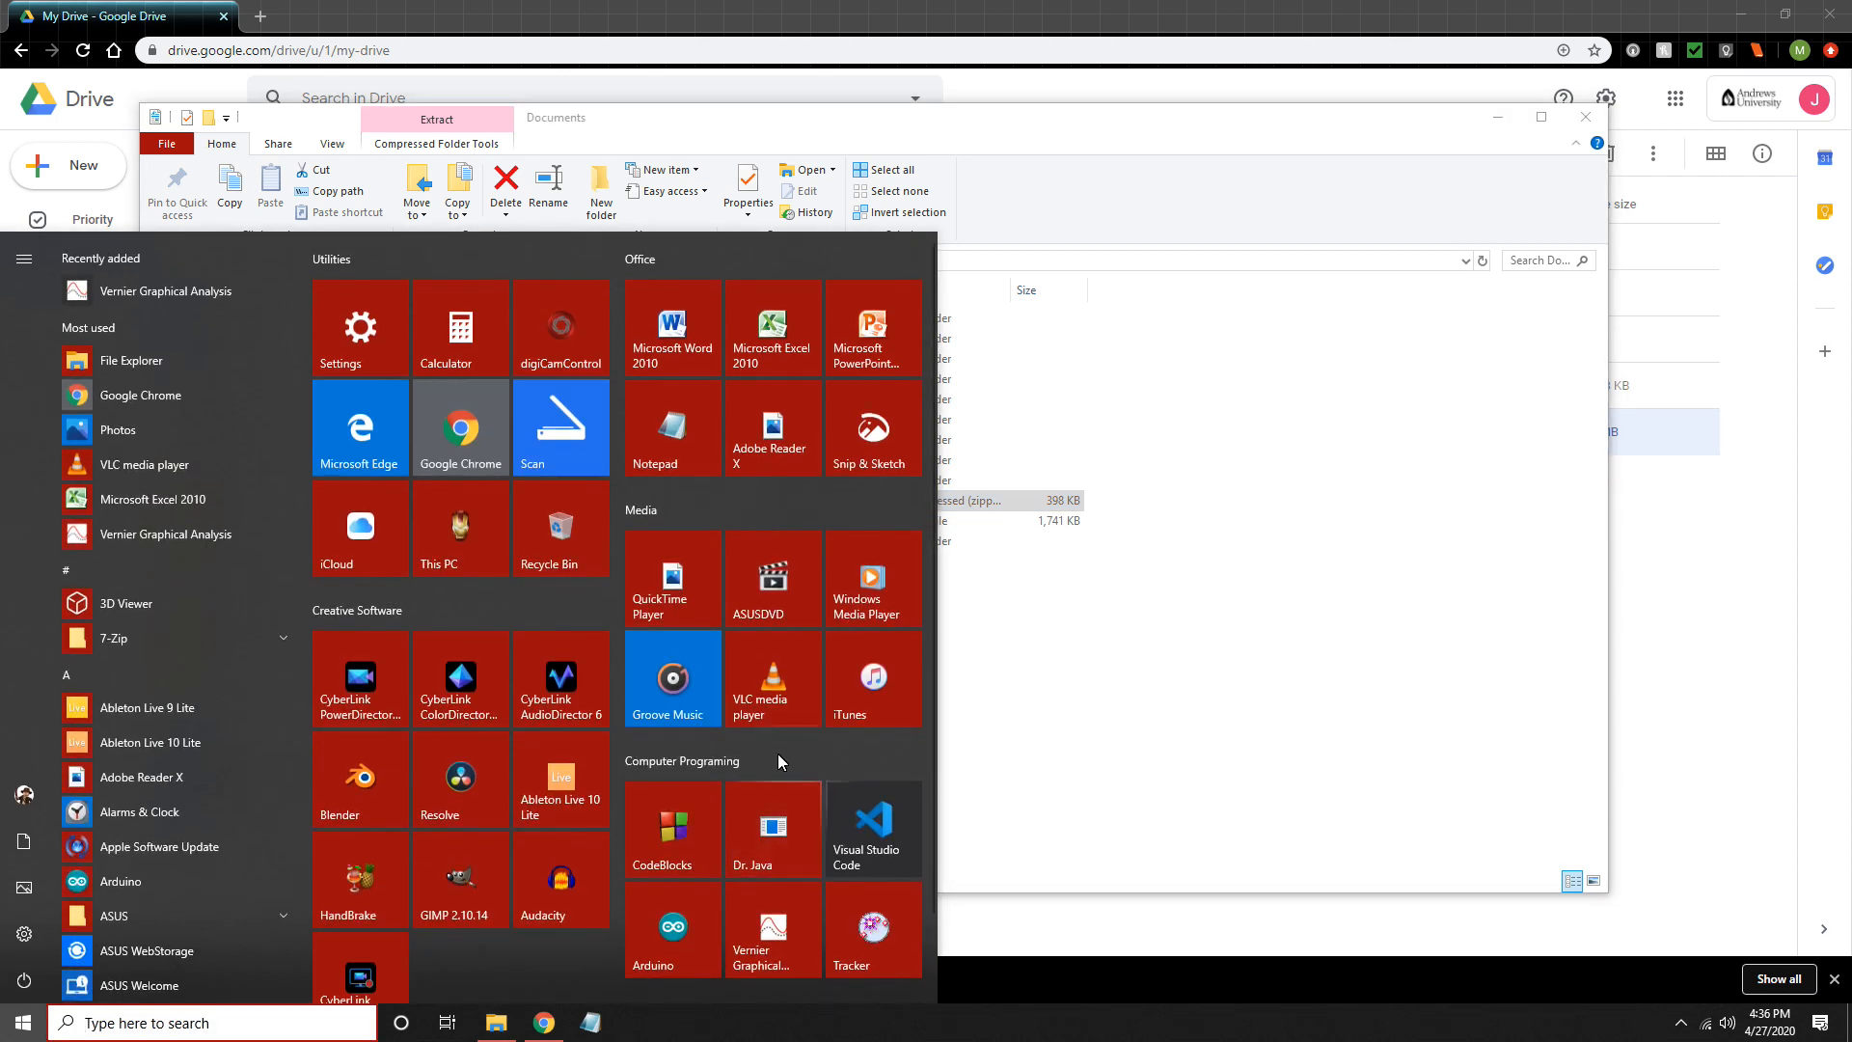
left_click(888, 926)
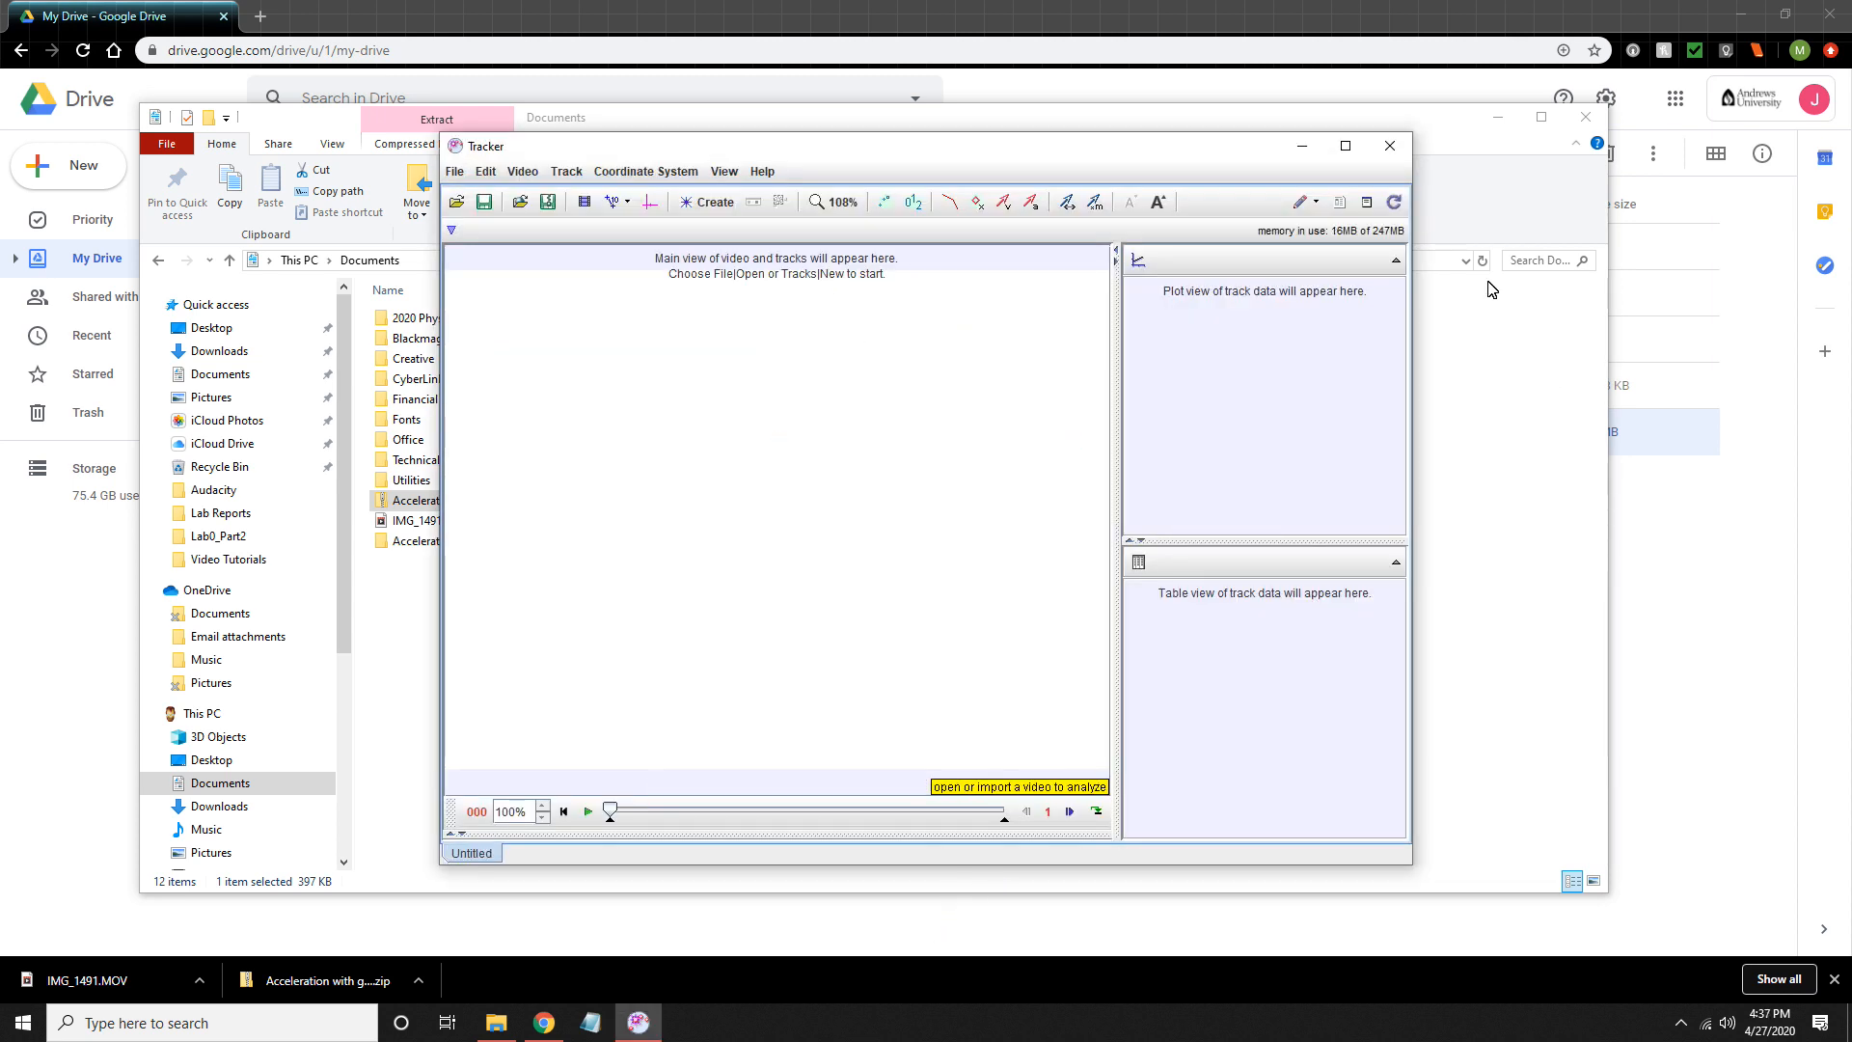
left_click(1346, 146)
left_click(17, 63)
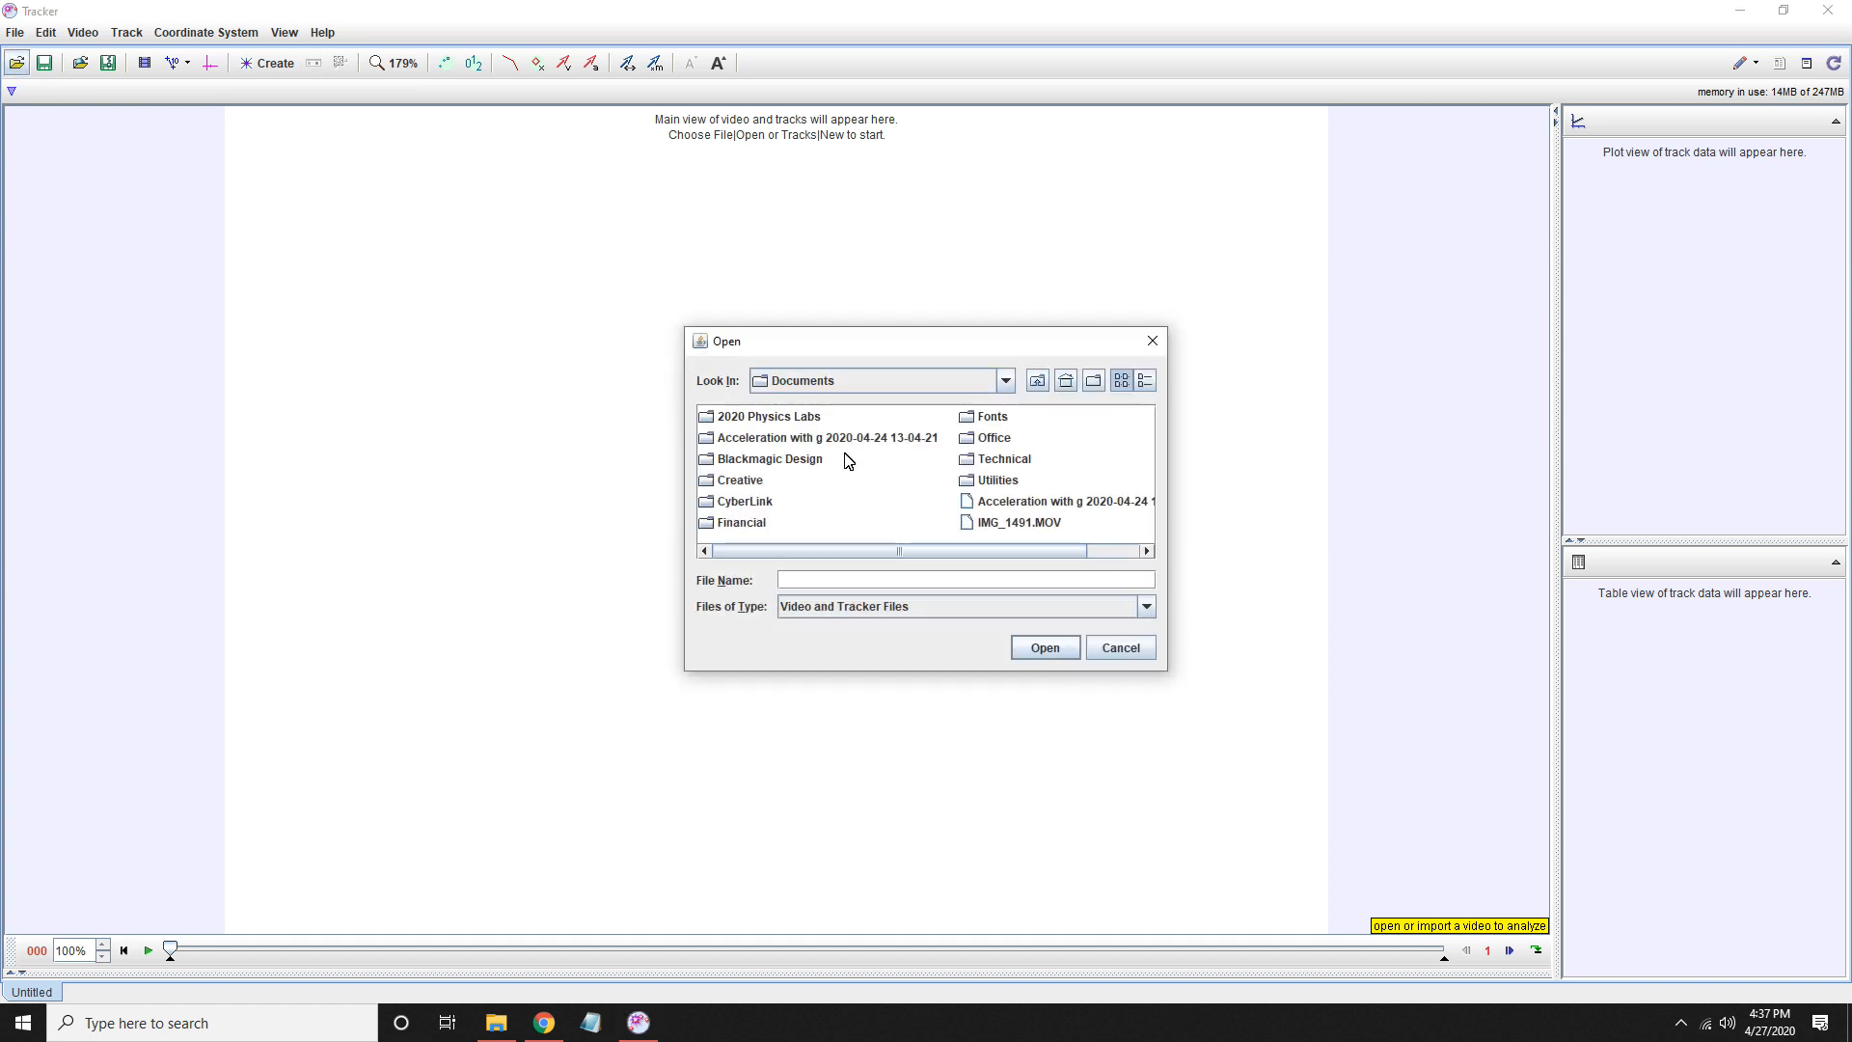
left_click(1003, 528)
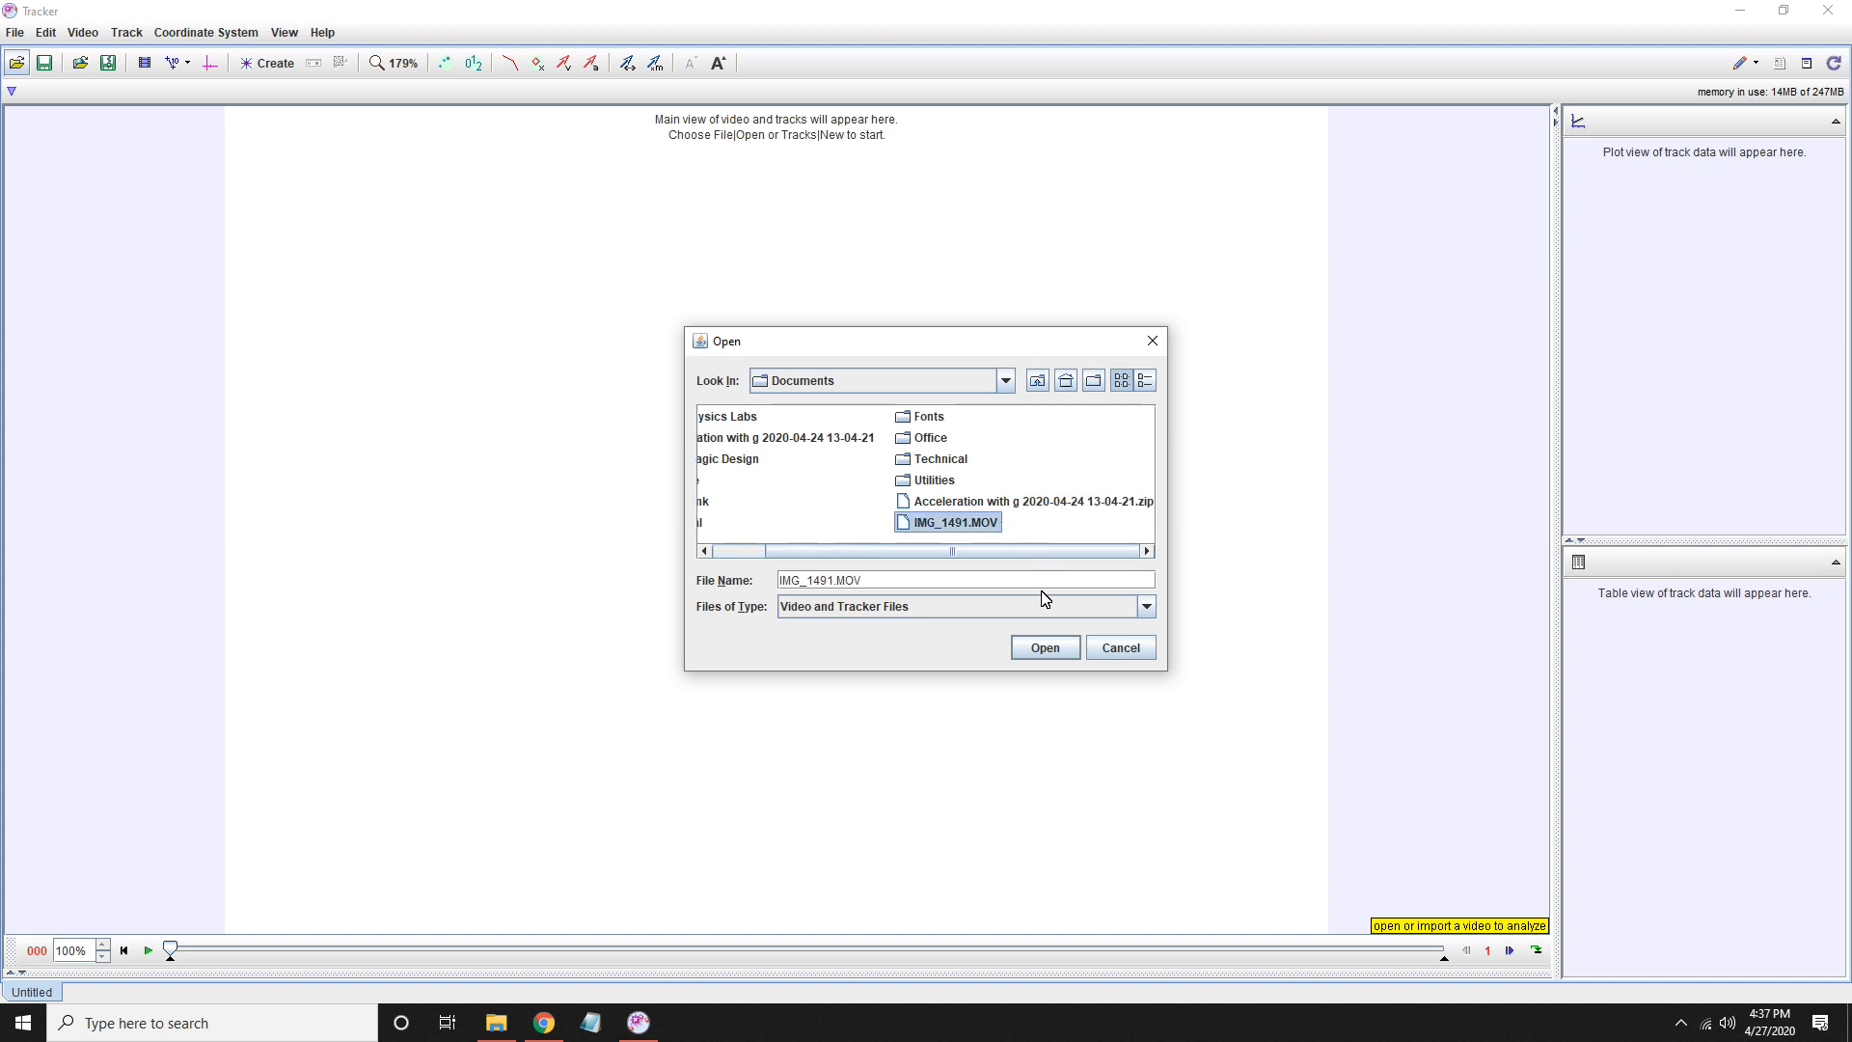
left_click(1046, 649)
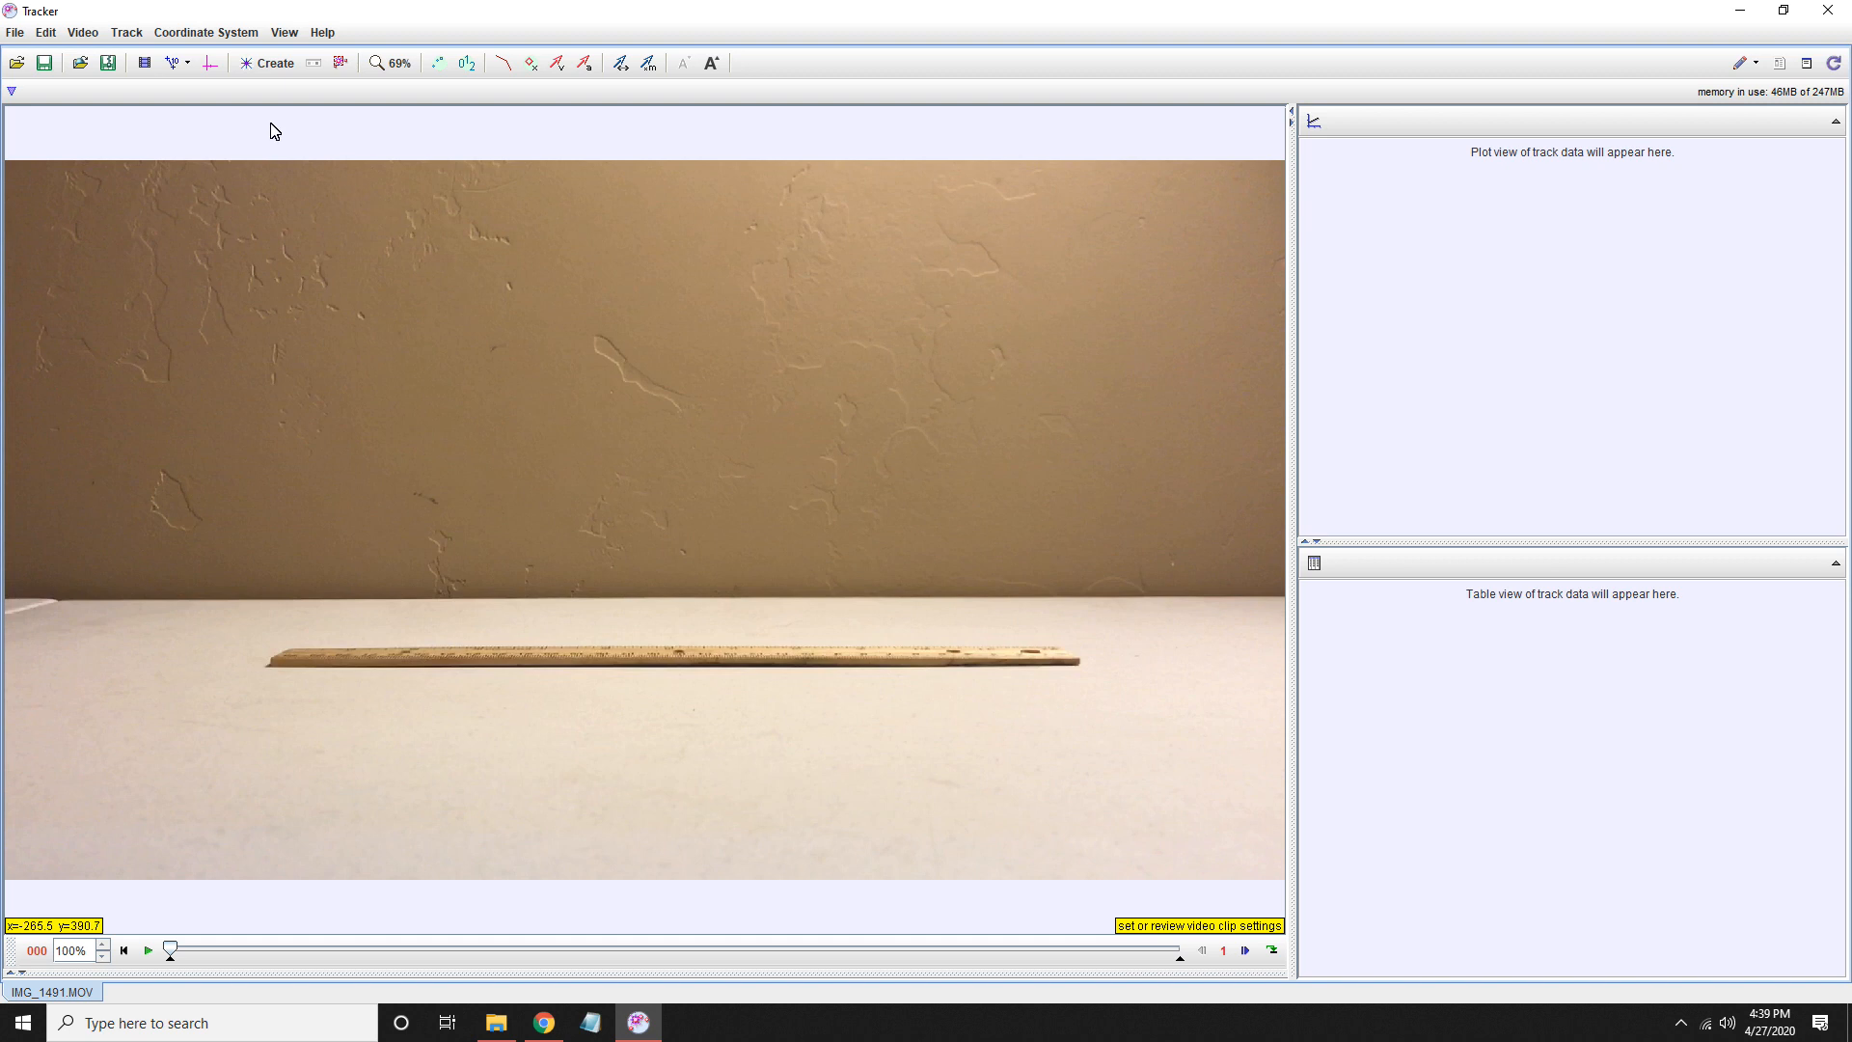
- Add a Rotate filter to the video, try +90°, -90° and 180°, and close it with the rotation set to None
left_click(86, 37)
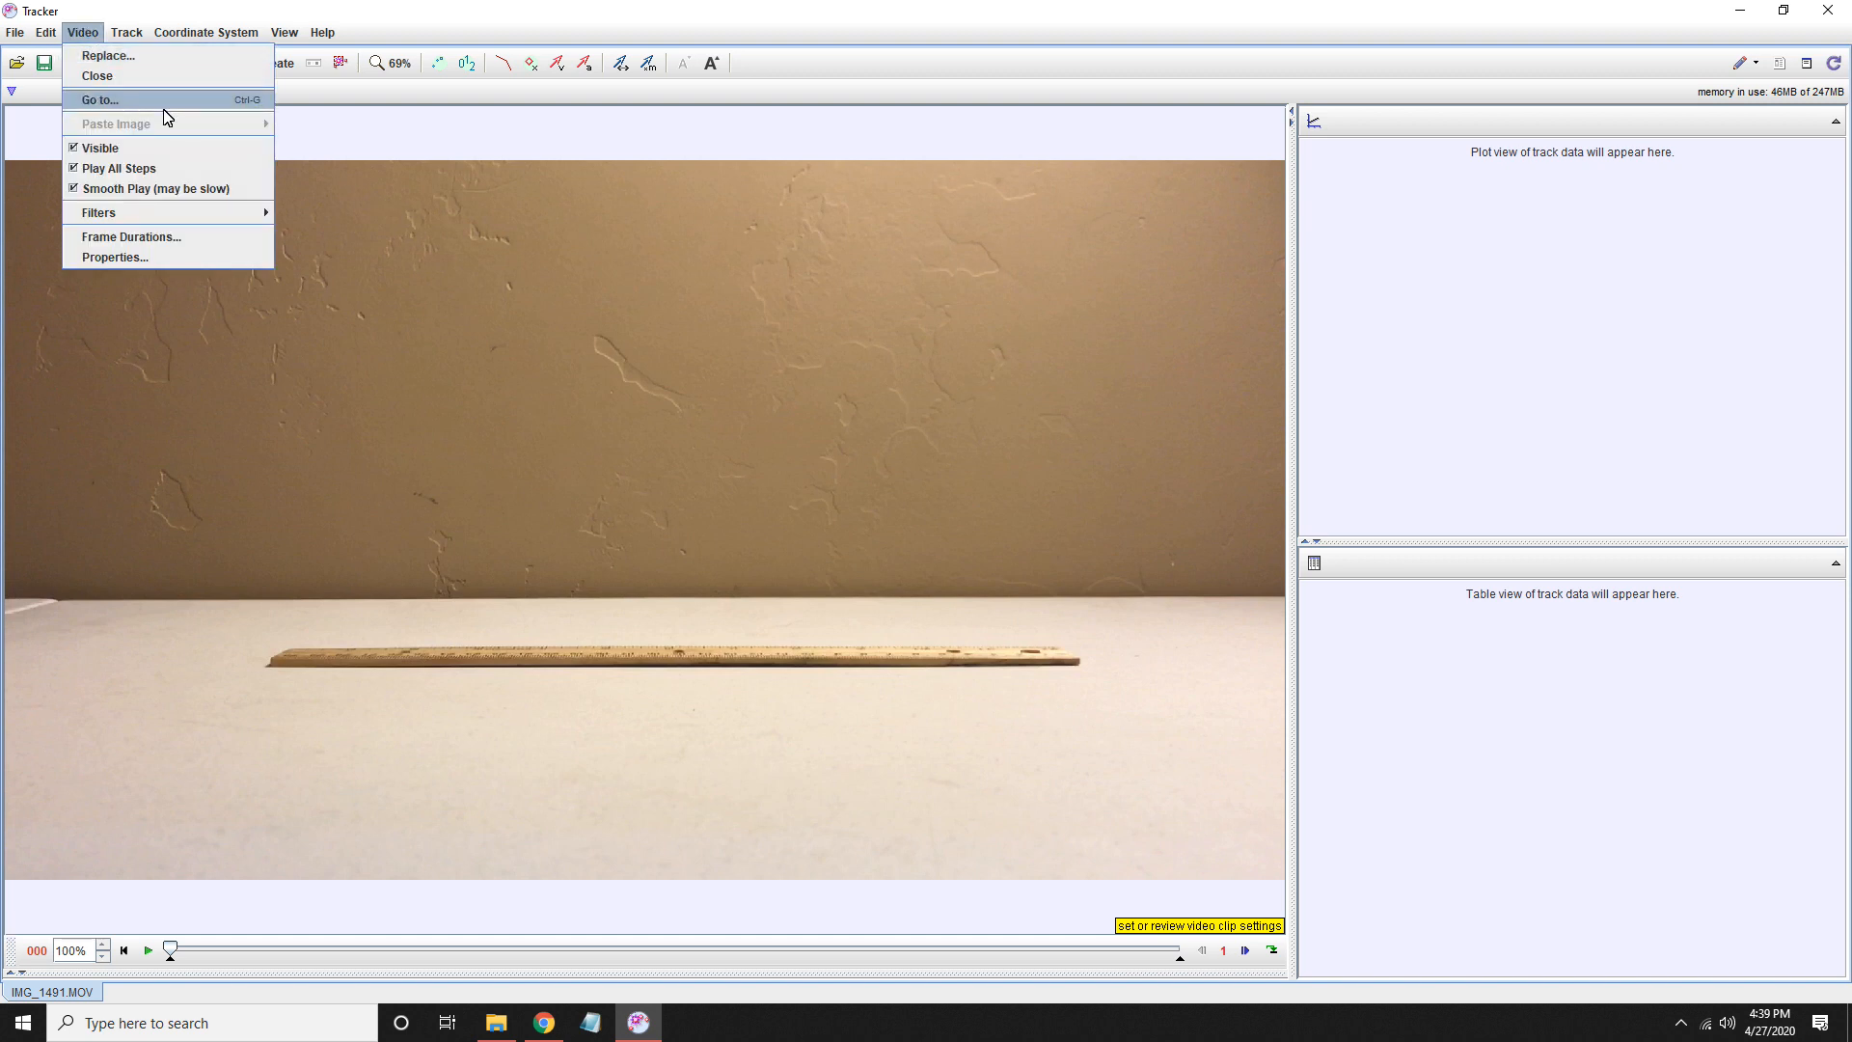
mouse_move(168, 221)
mouse_move(307, 213)
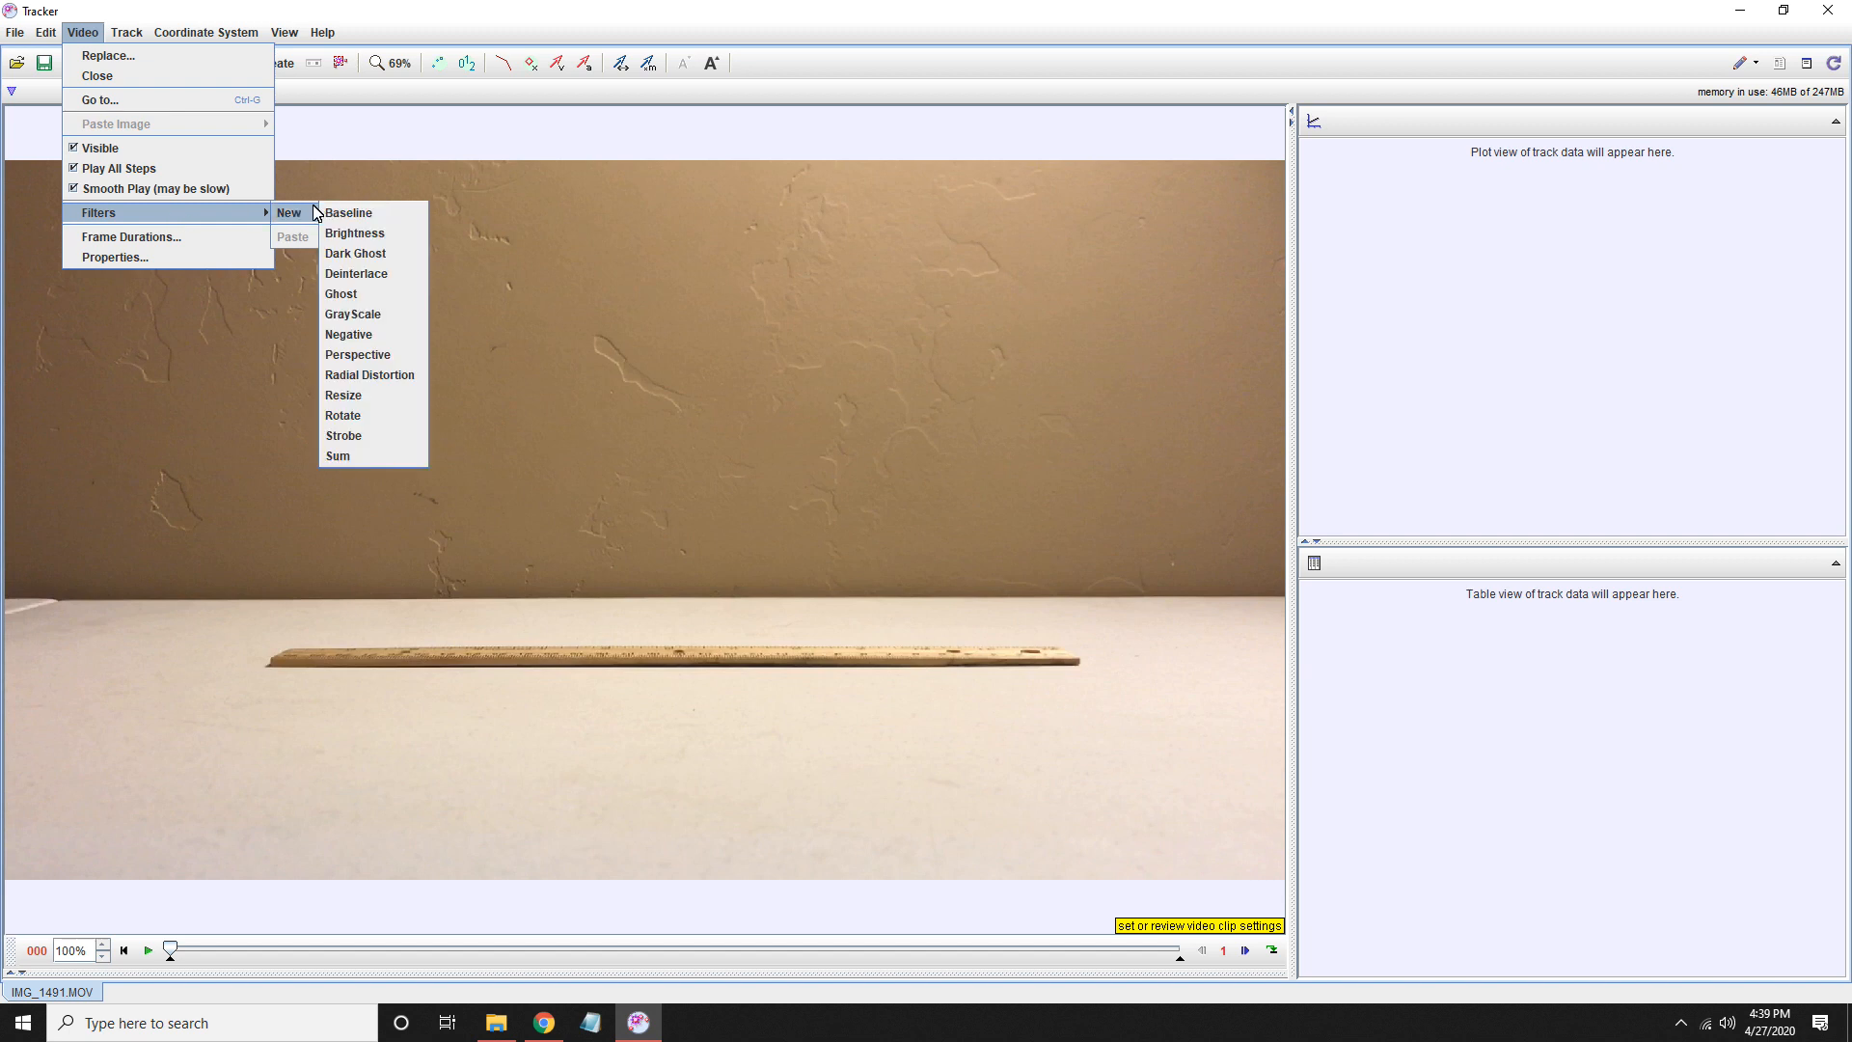
left_click(349, 416)
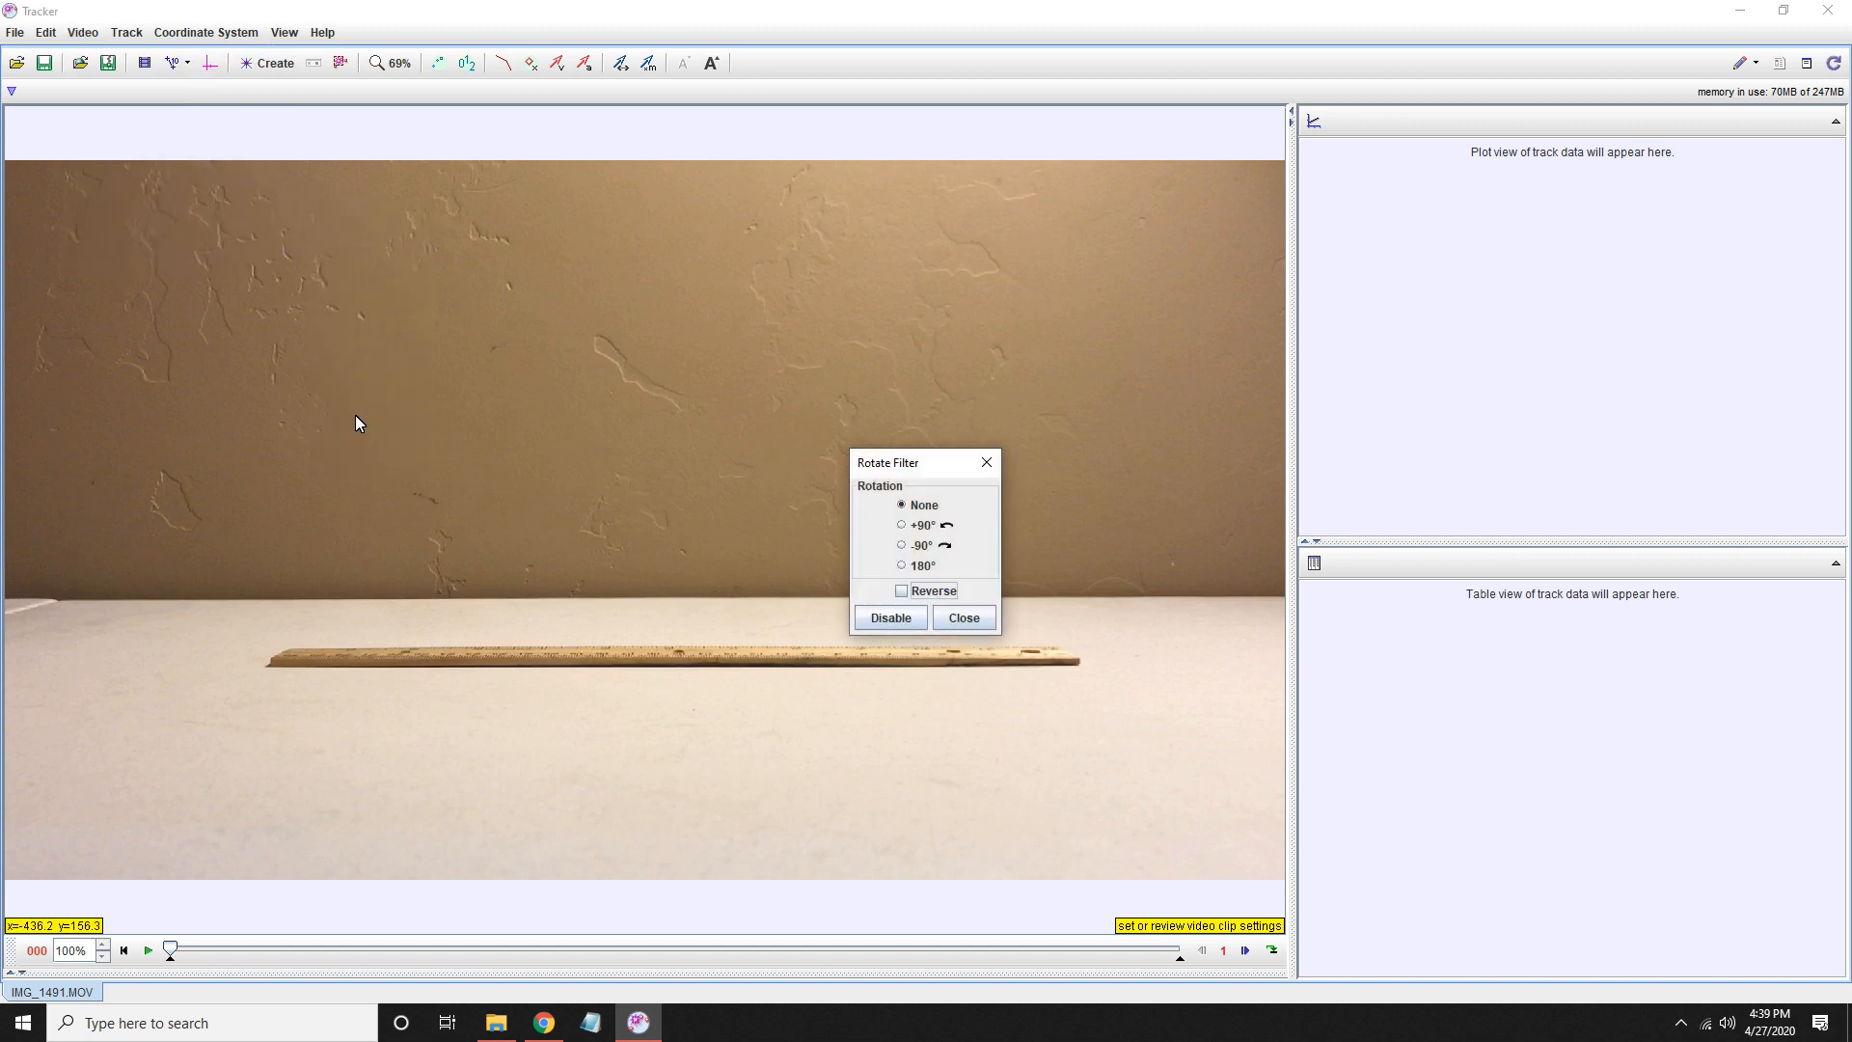
left_click(901, 529)
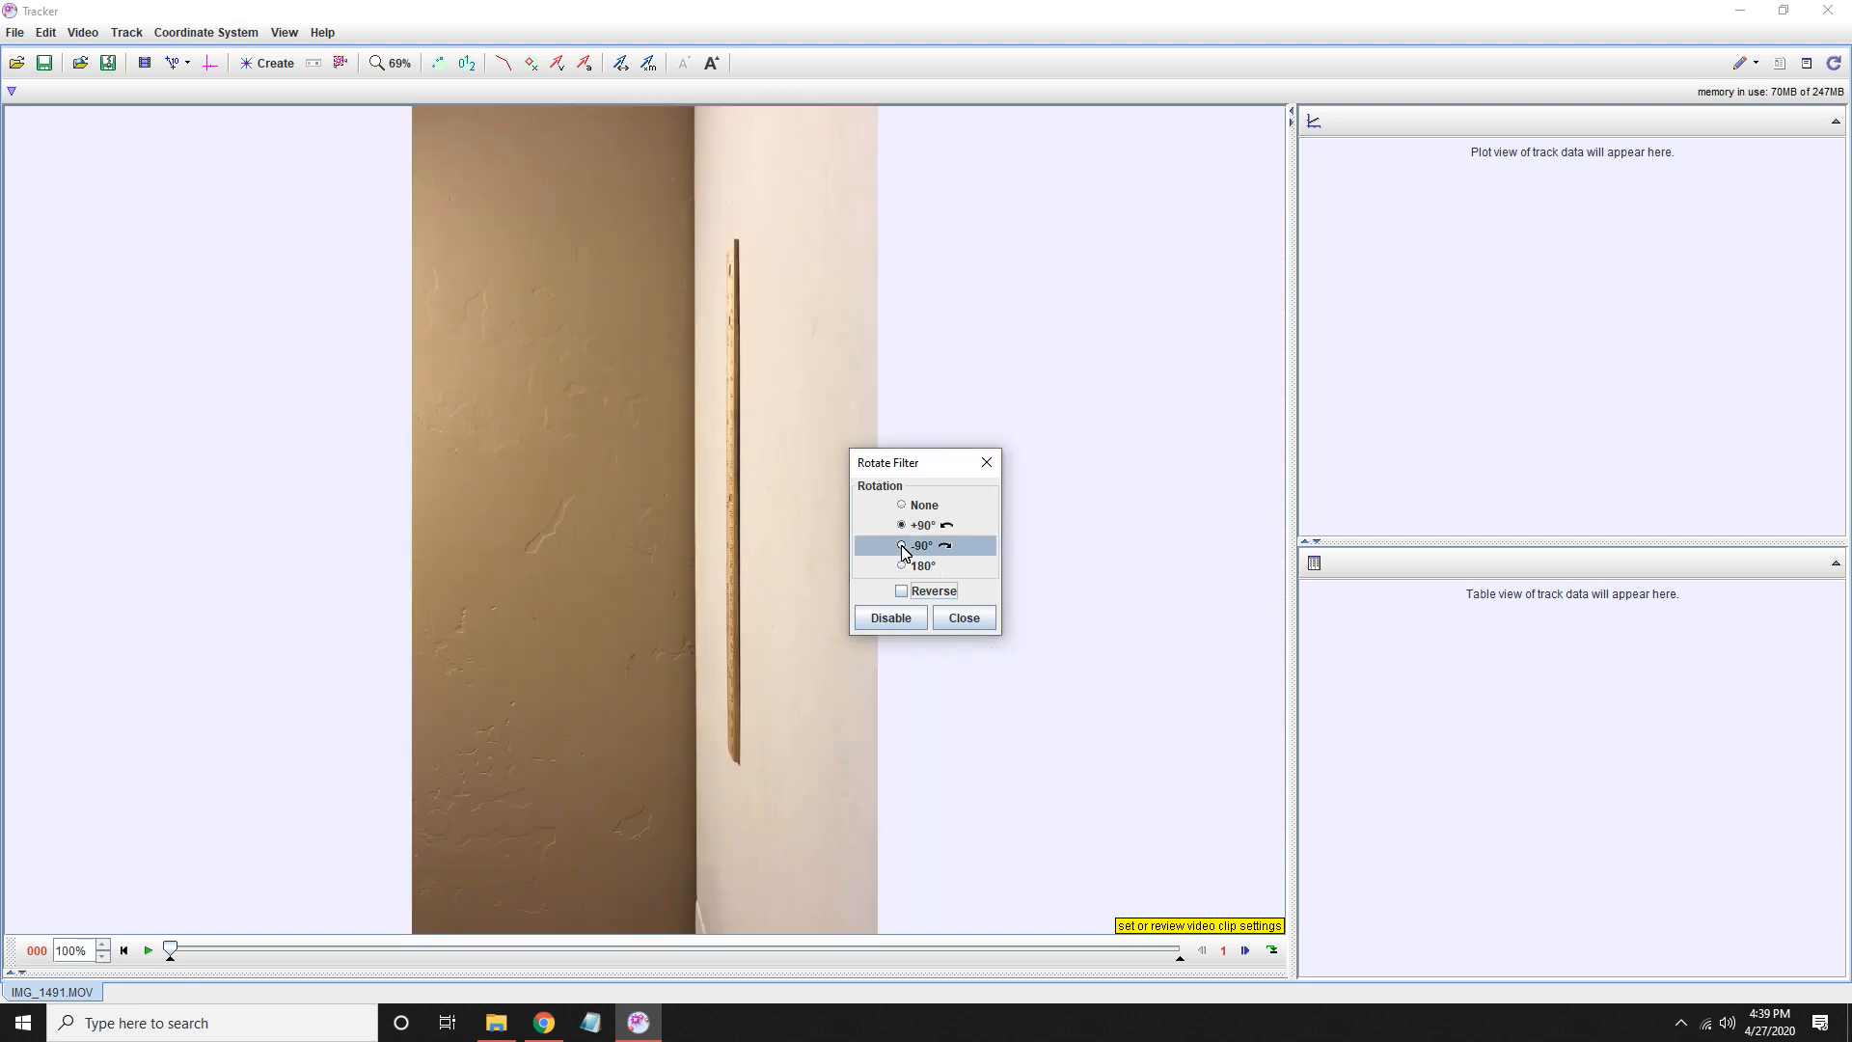
left_click(902, 547)
left_click(902, 567)
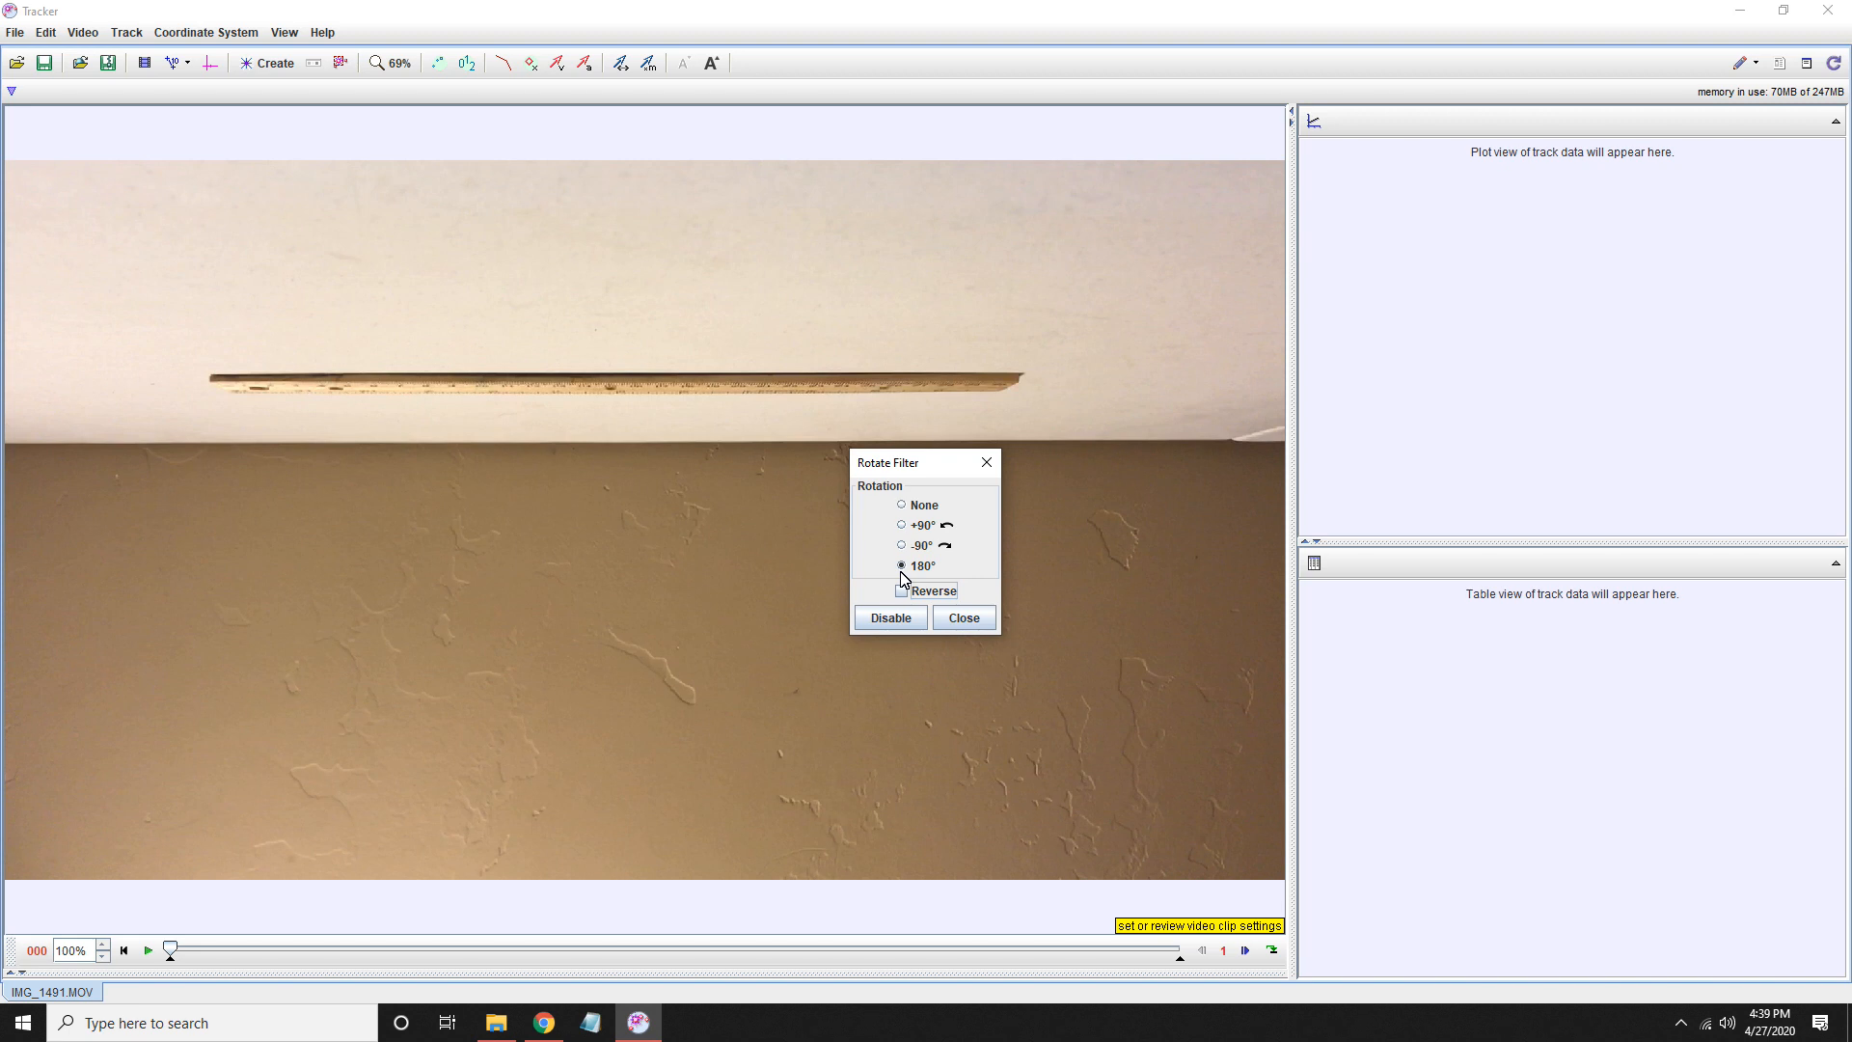
left_click(907, 505)
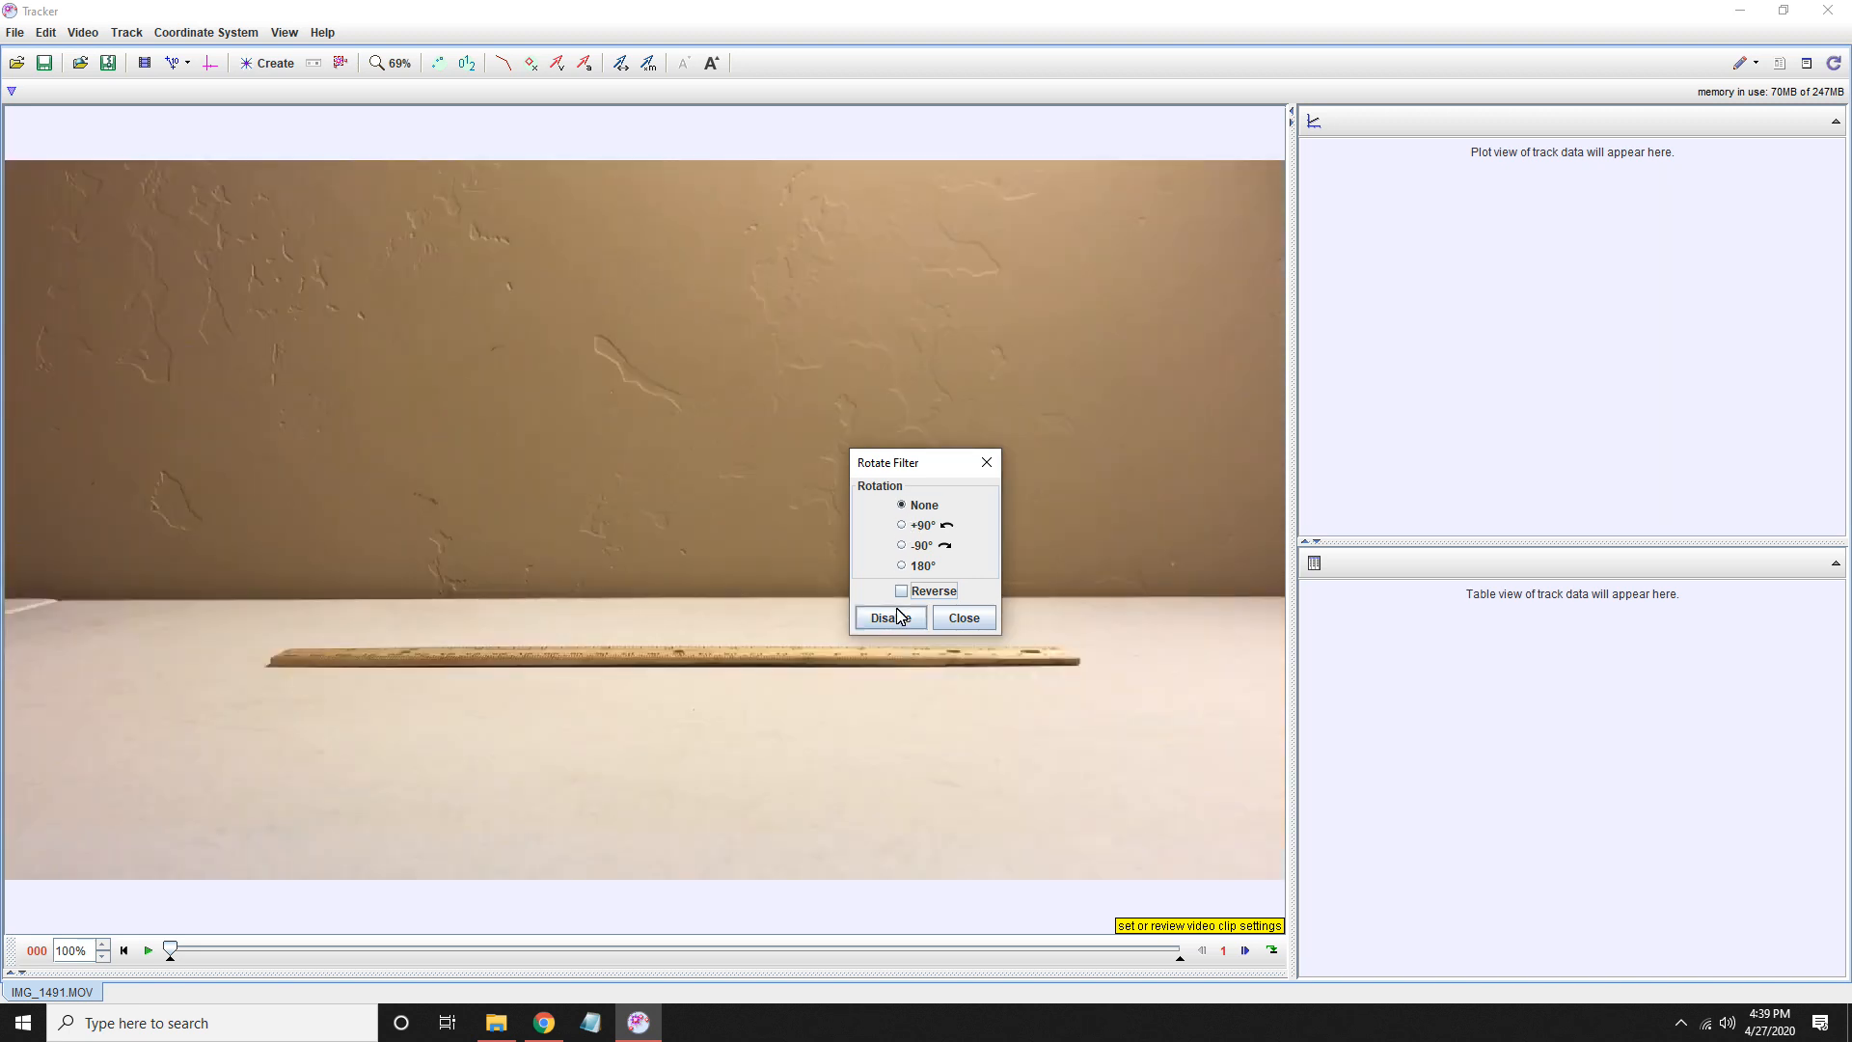
left_click(953, 619)
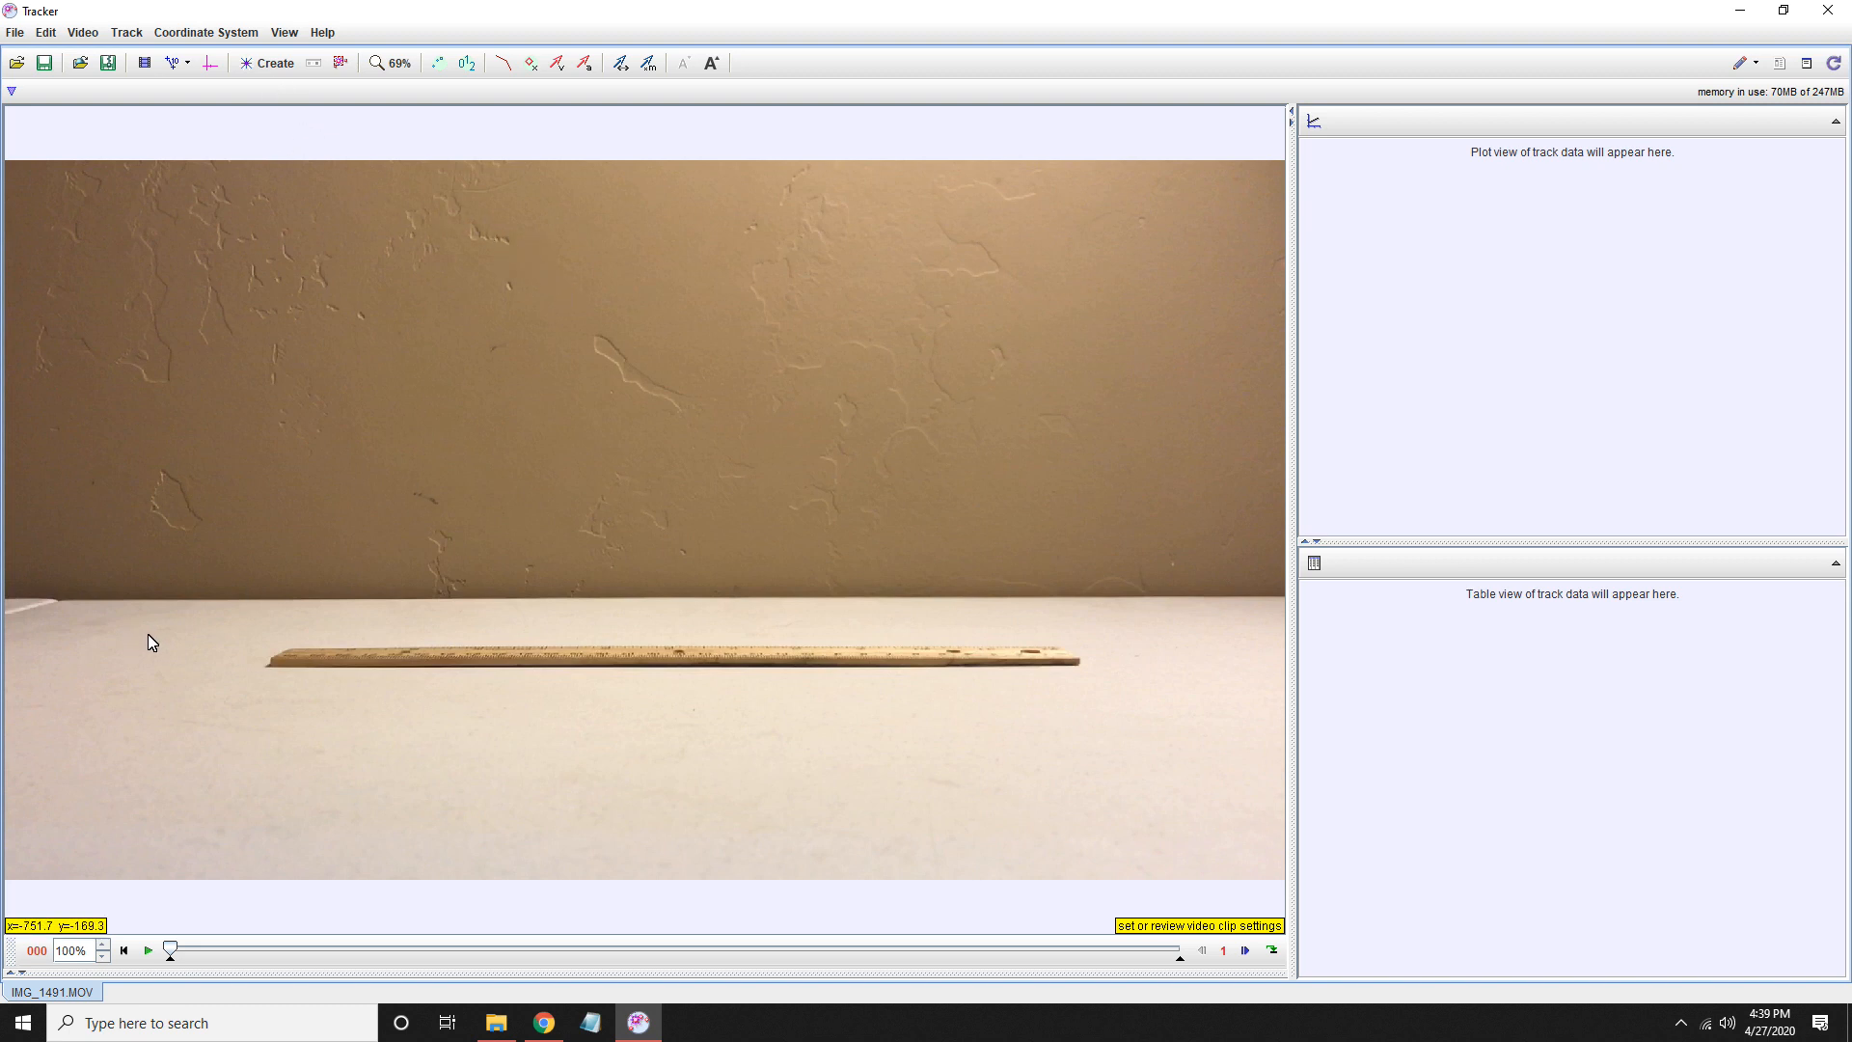
- Create a calibration stick and mark its two ends at the ends of the ruler in the video
left_click(190, 66)
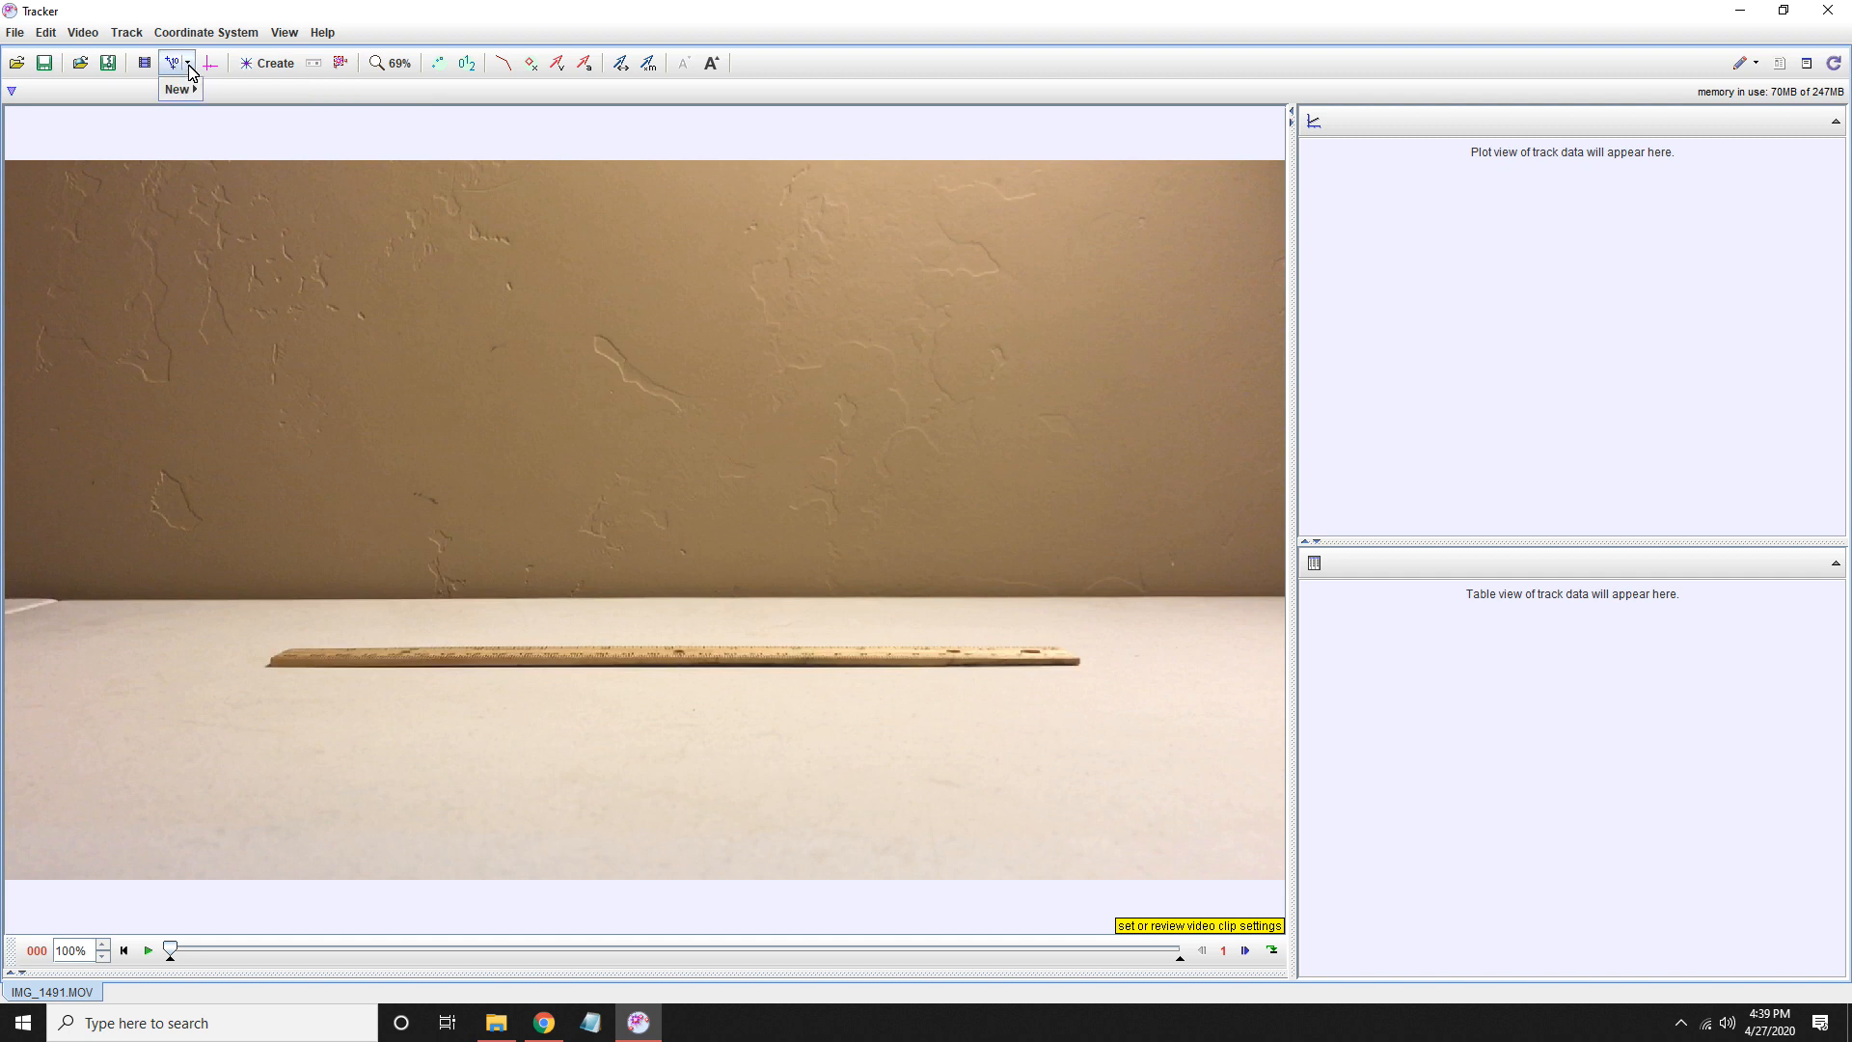
mouse_move(179, 89)
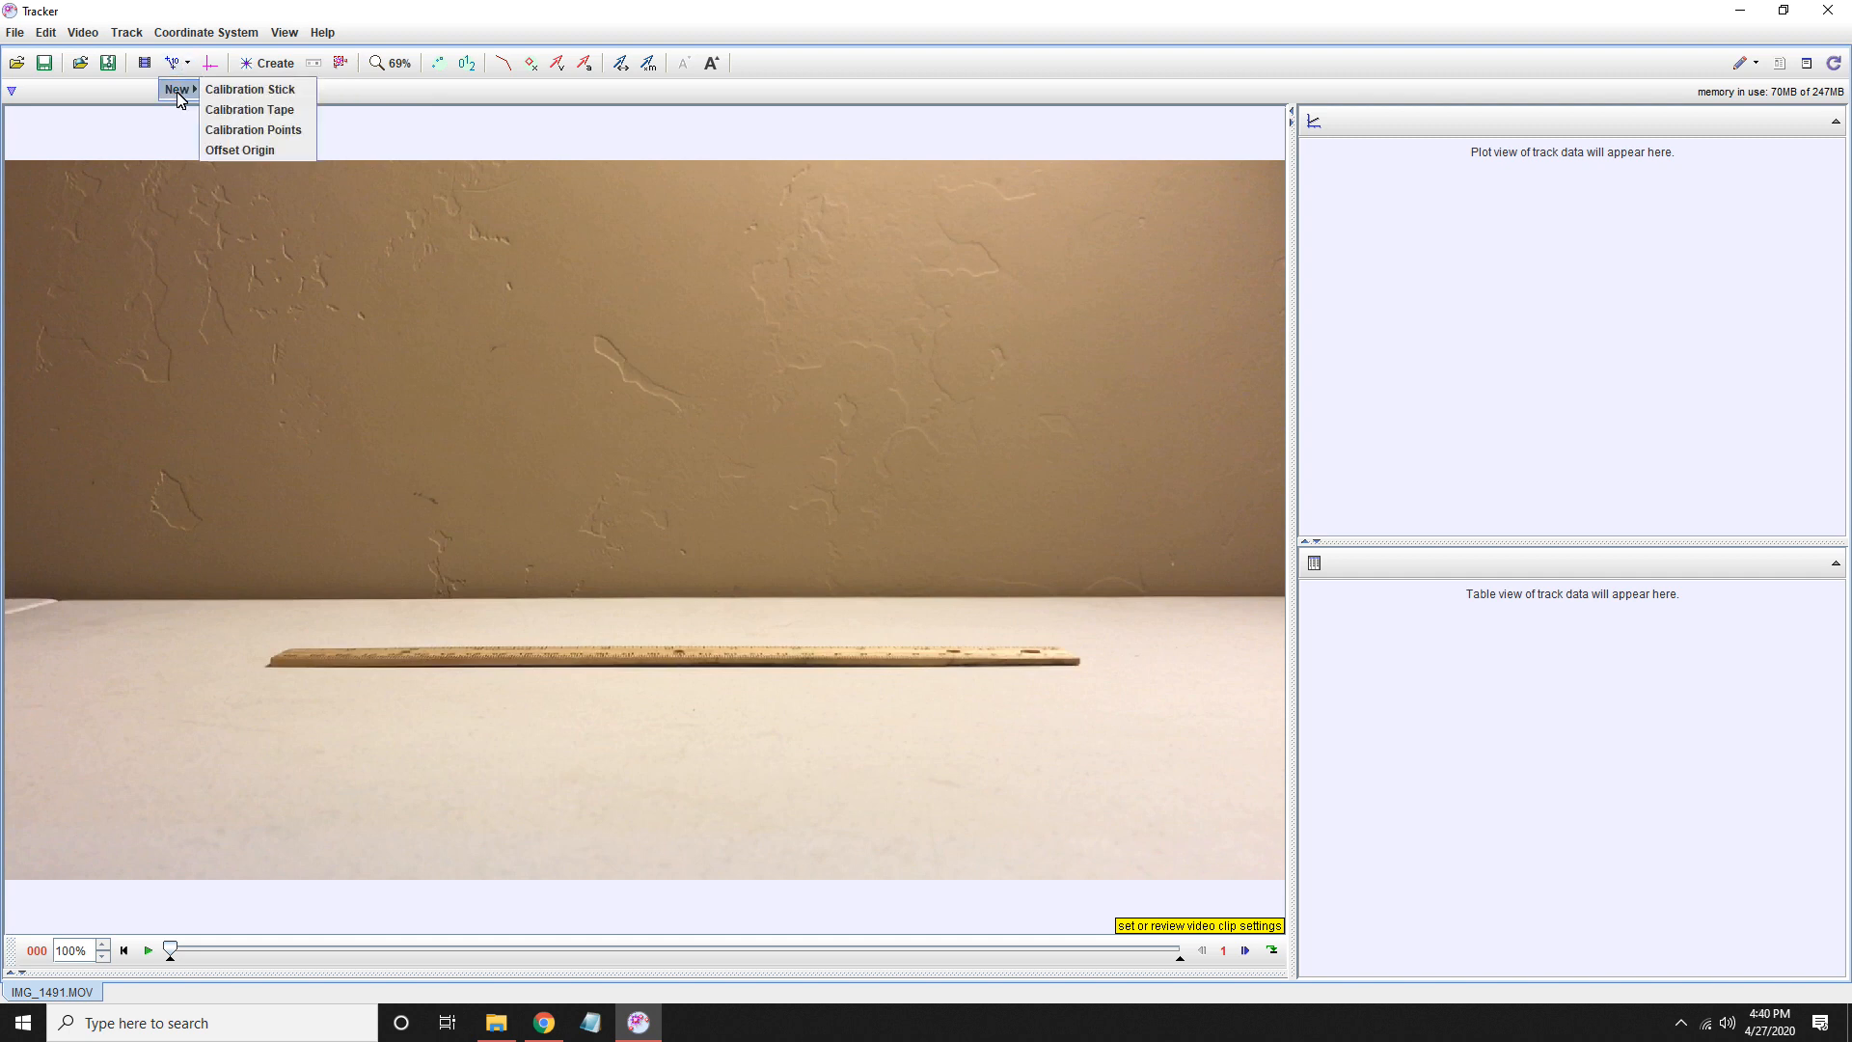
left_click(289, 92)
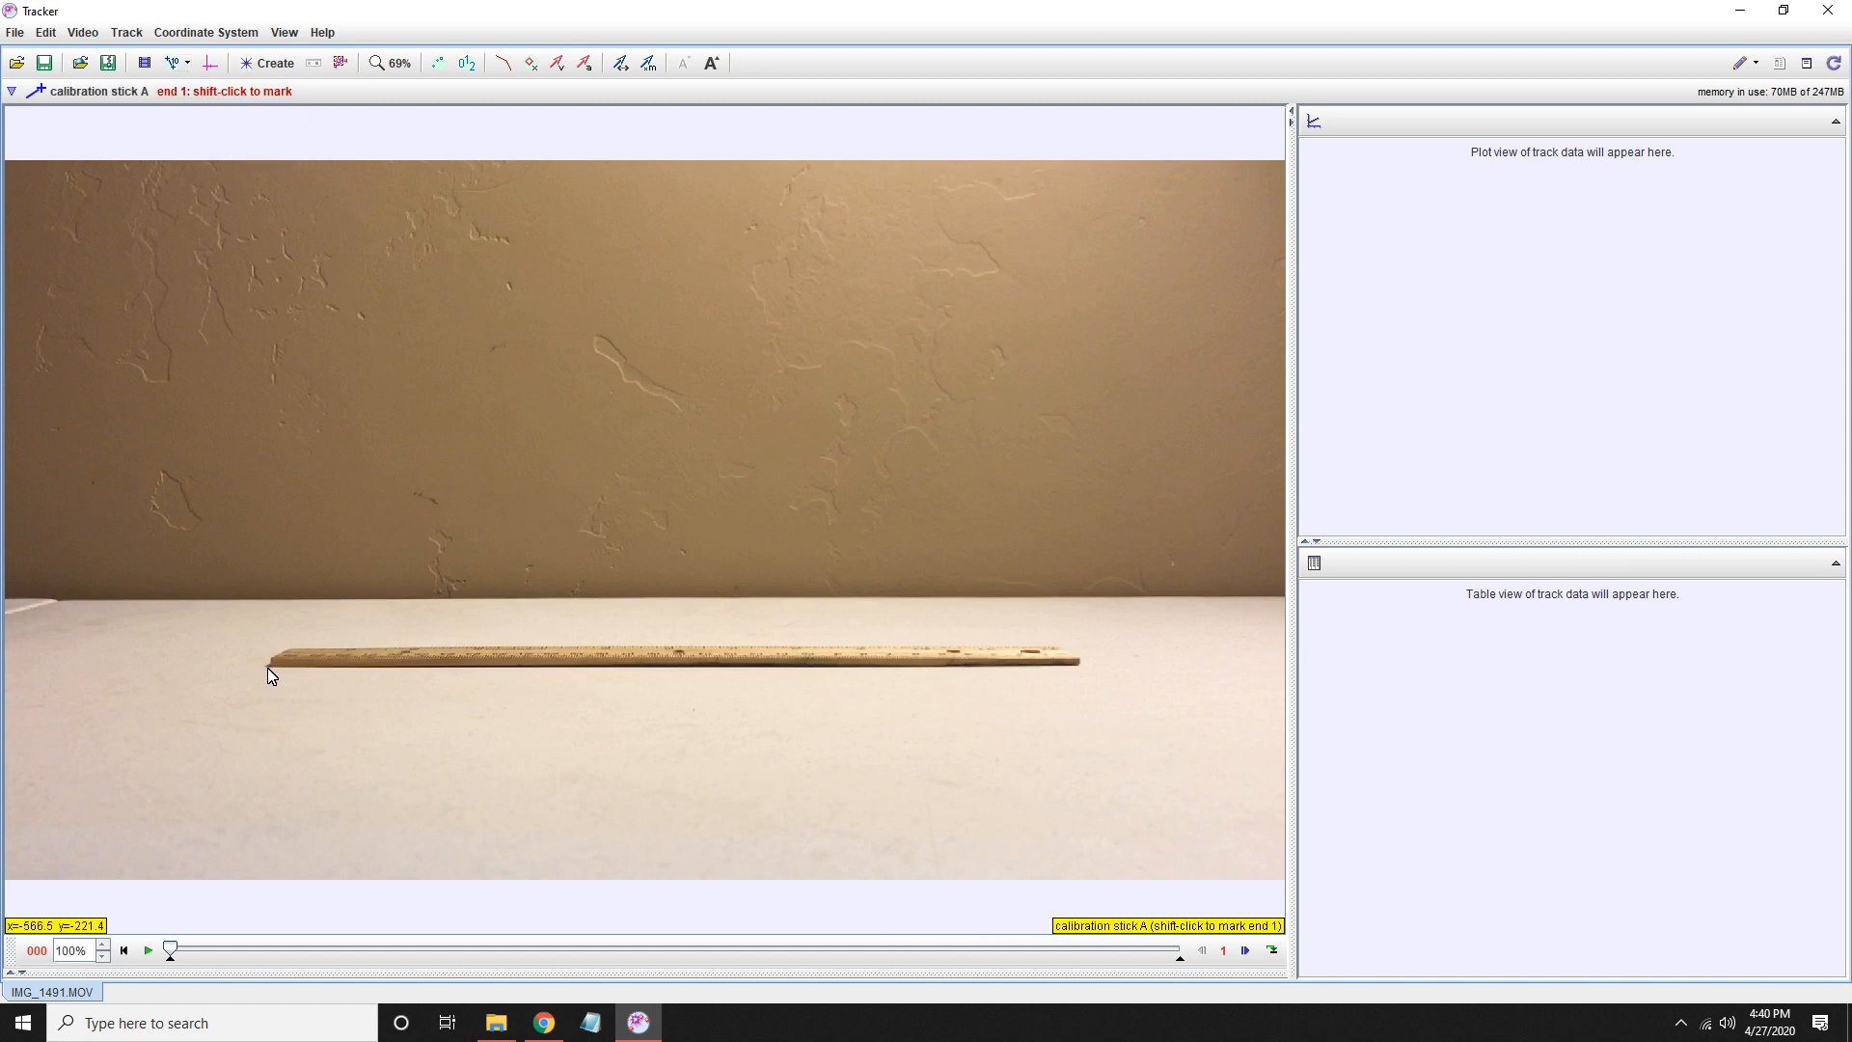
scroll(269, 674, "up", 2)
scroll(368, 690, "up", 2)
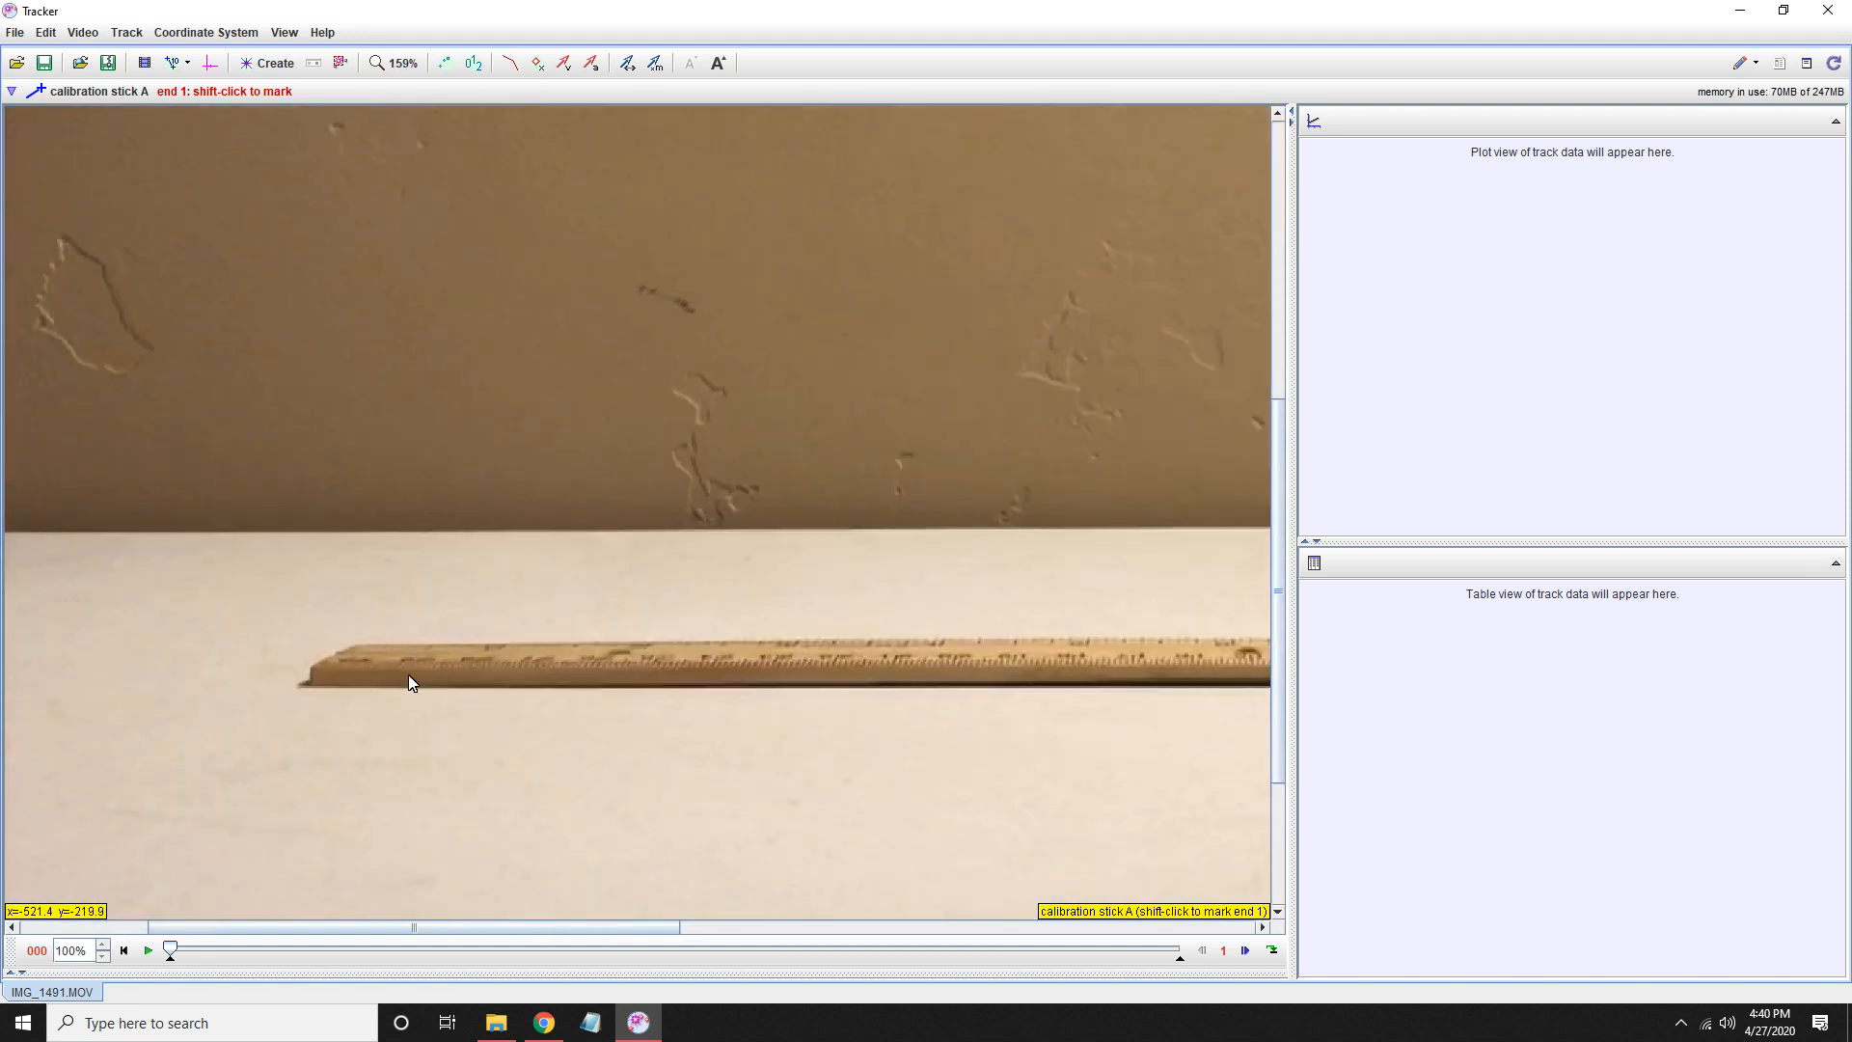
left_click(320, 669, "shift")
left_click_drag(472, 932, 1000, 932)
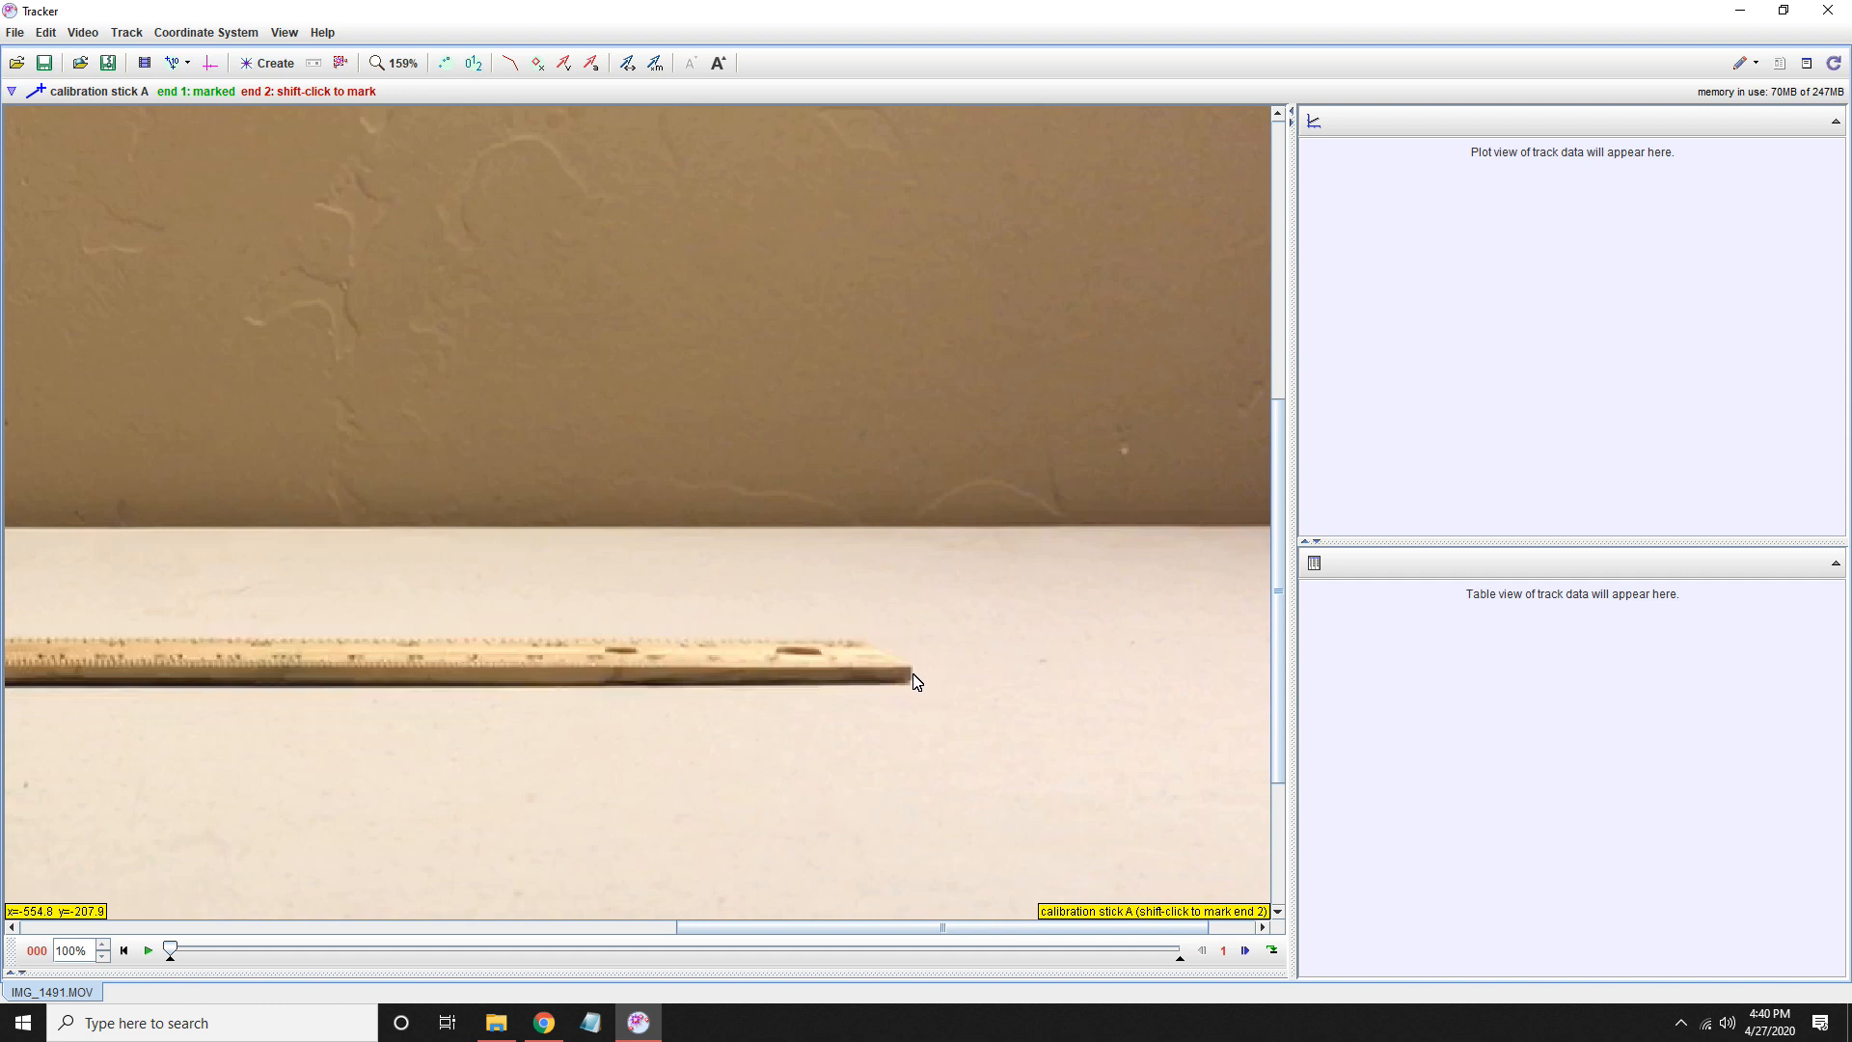
left_click(911, 672, "shift")
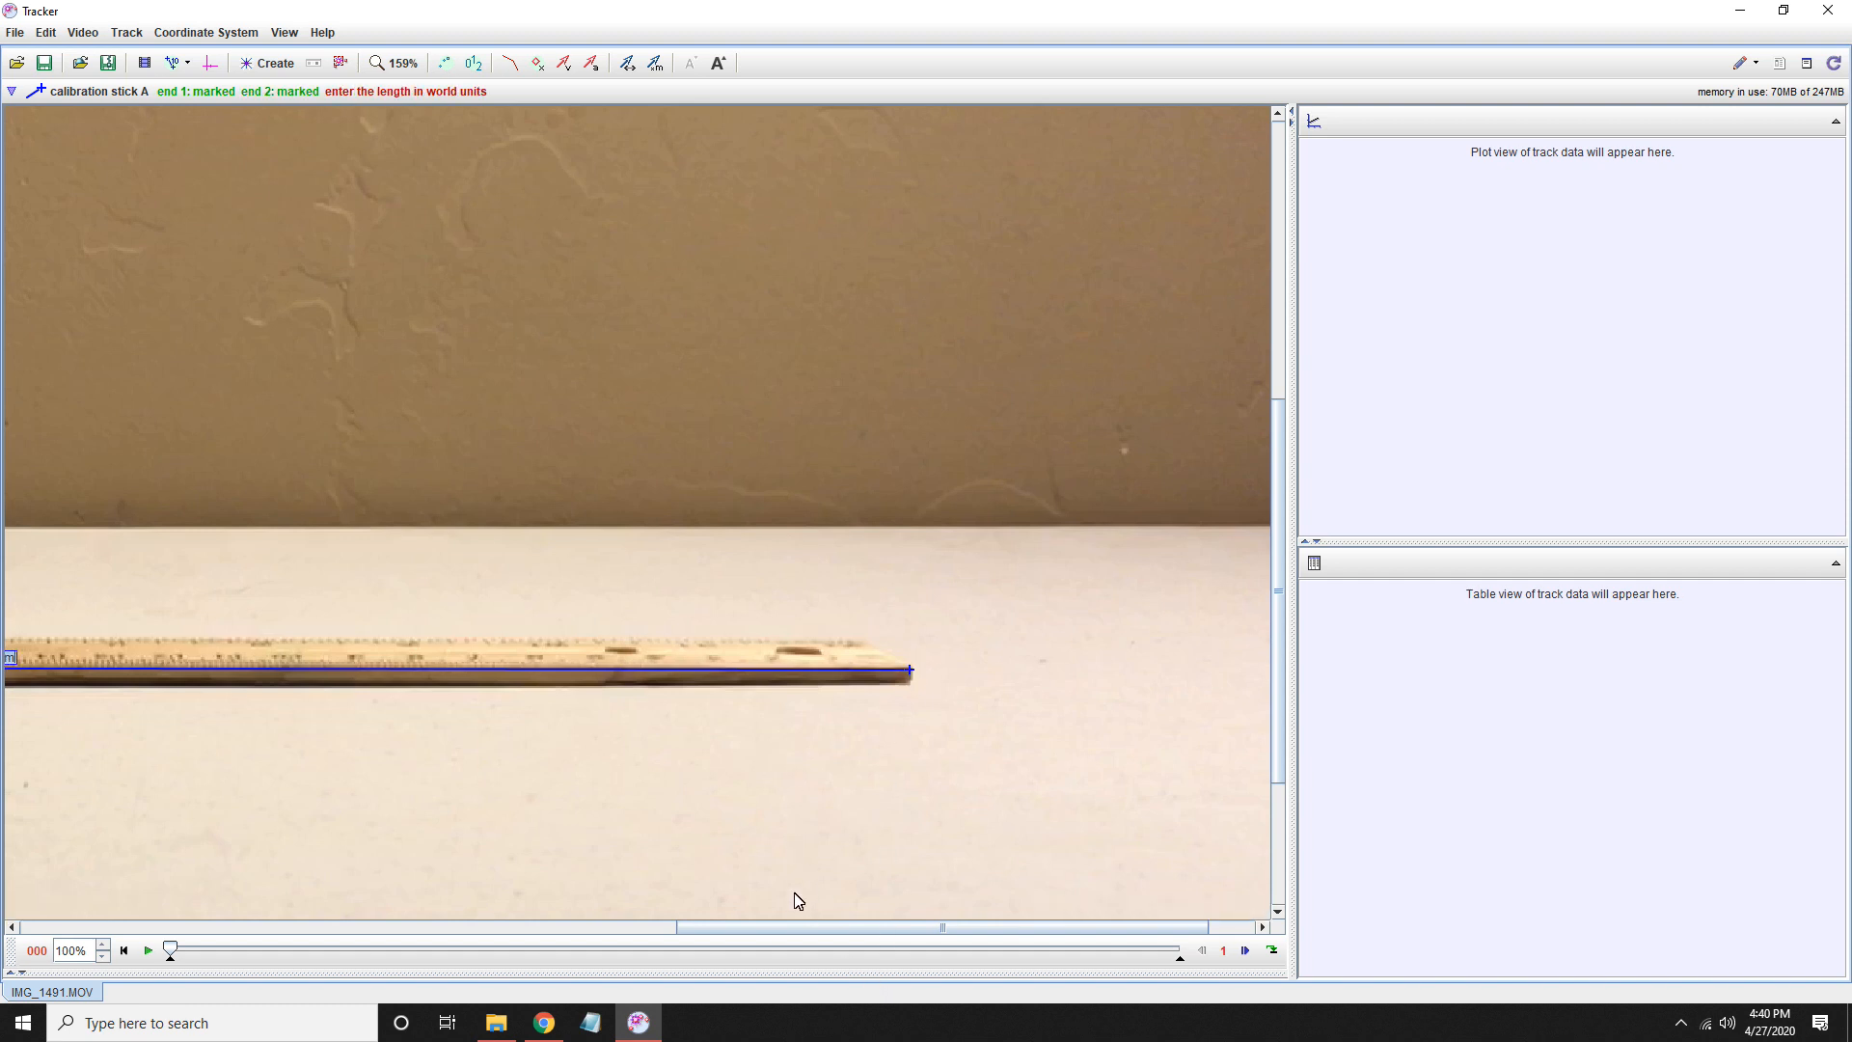
- Set the calibration stick's length to 0.305 m
left_click_drag(798, 933, 572, 928)
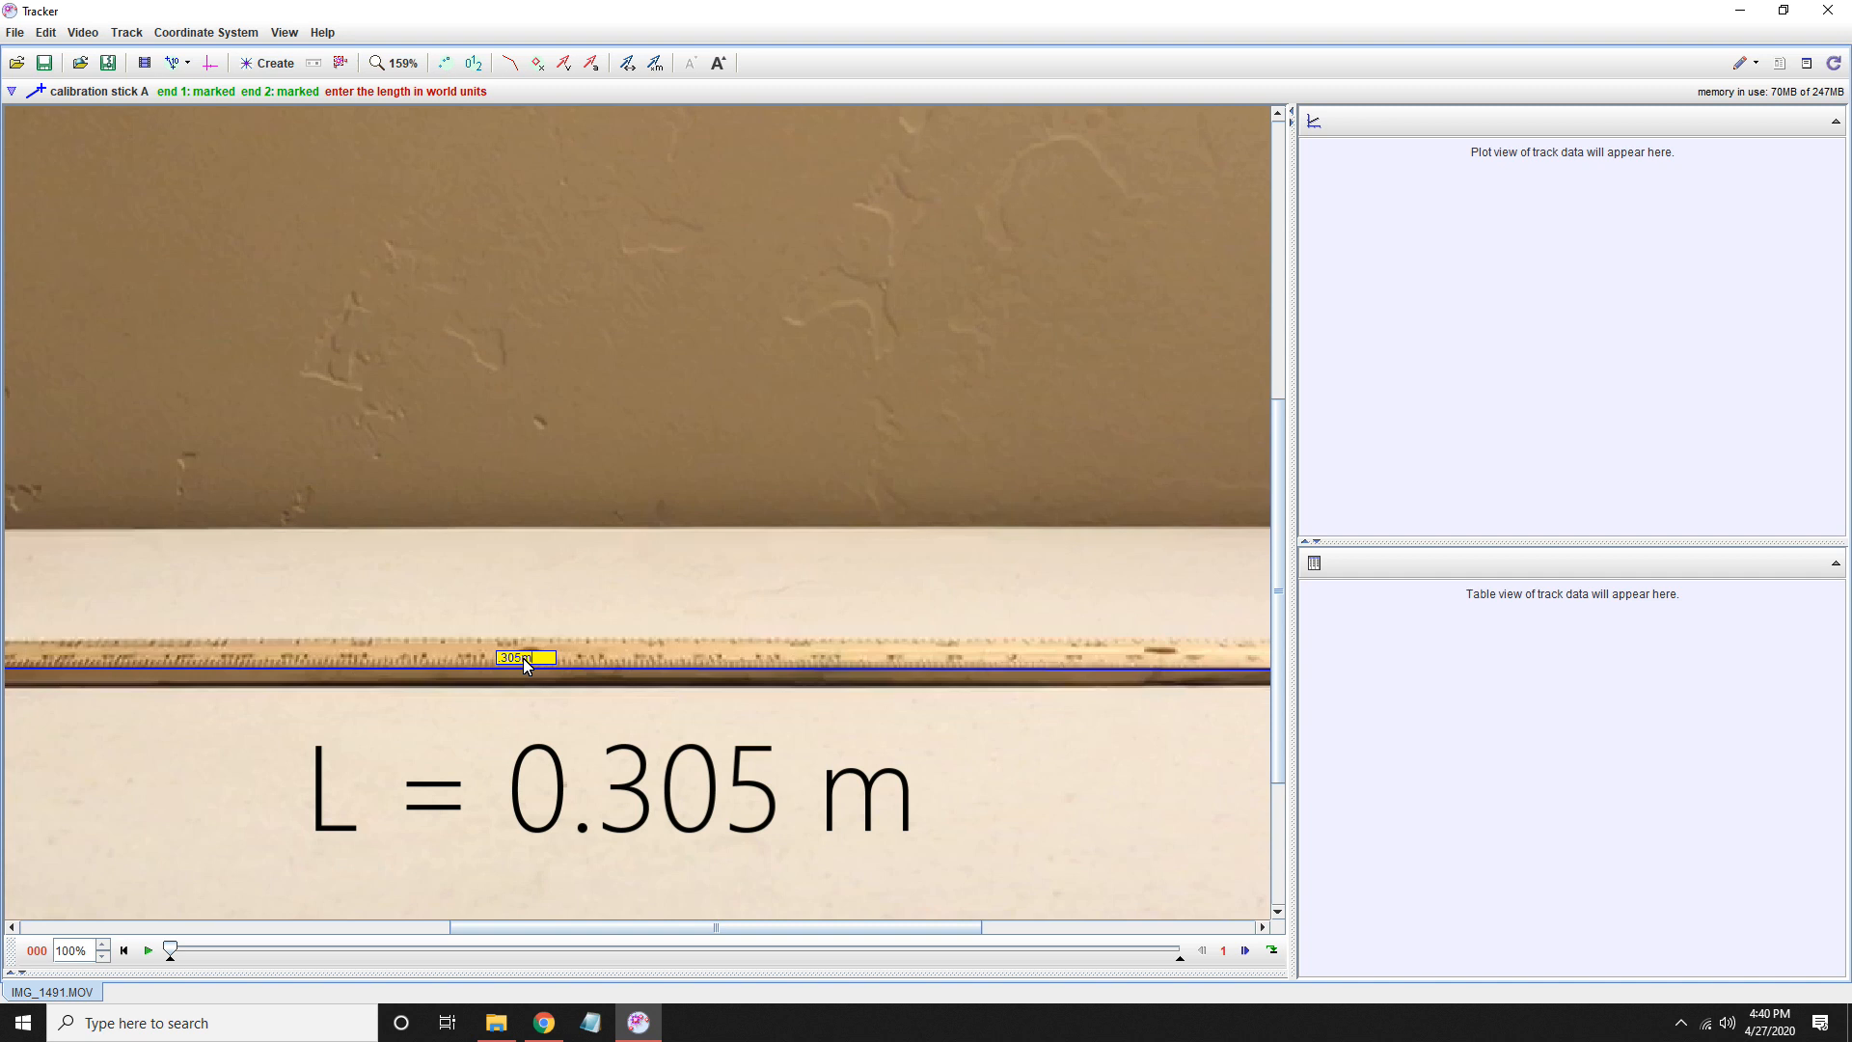
key("Return")
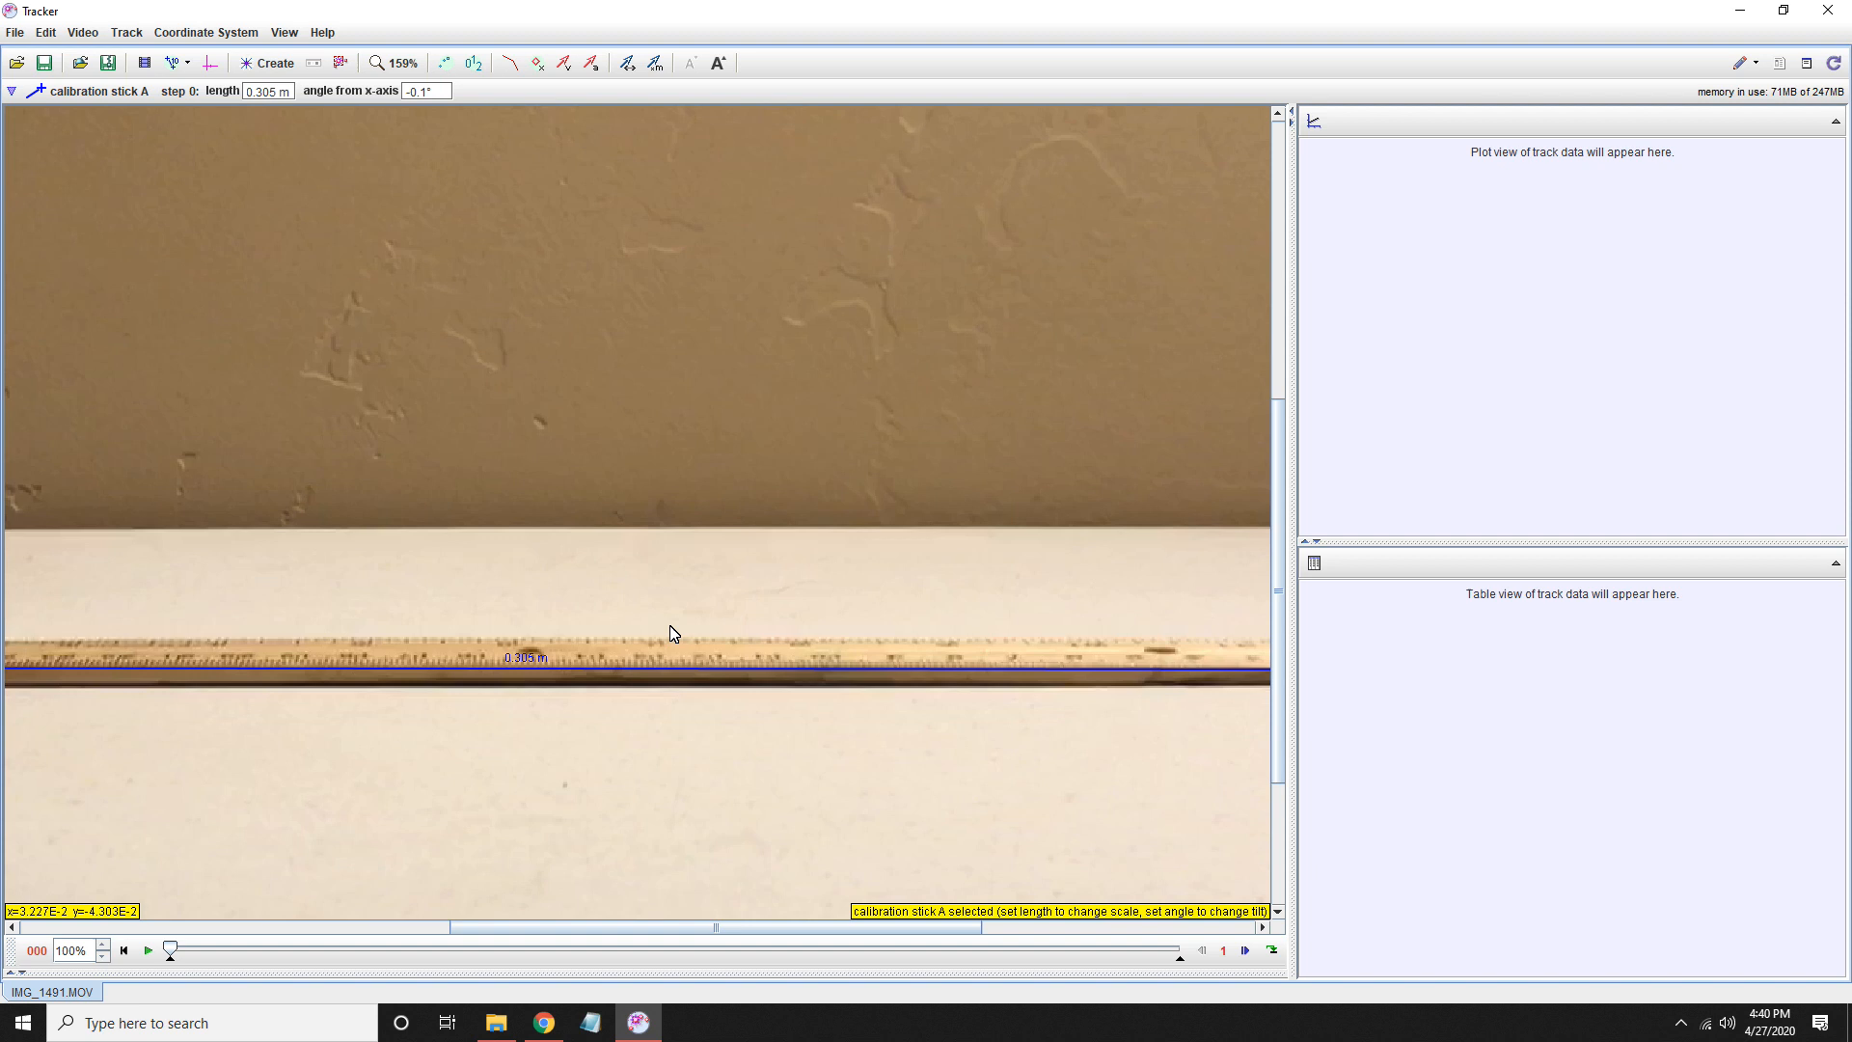
scroll(669, 628, "down", 4)
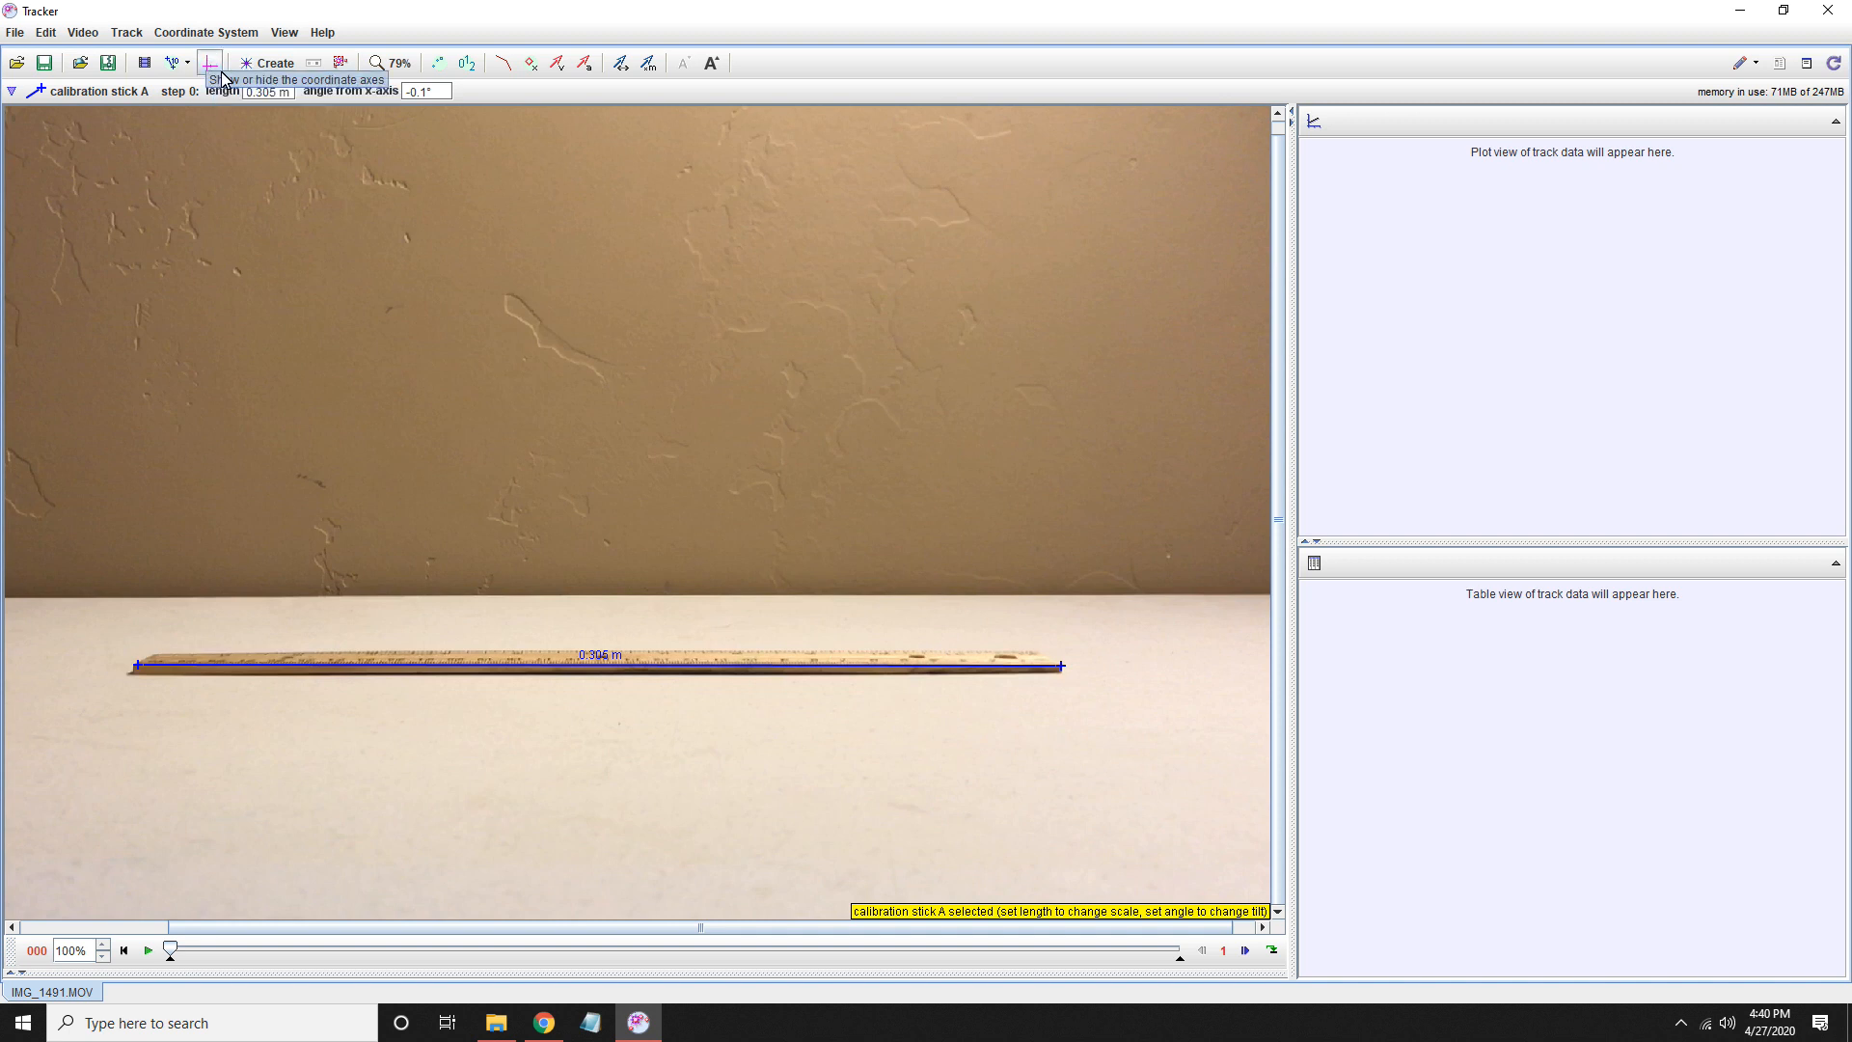
- Show the coordinate axes and place their origin at the video's left edge, level with the ball's base in frame 9, about pixel 1.3, 799.1
left_click(214, 69)
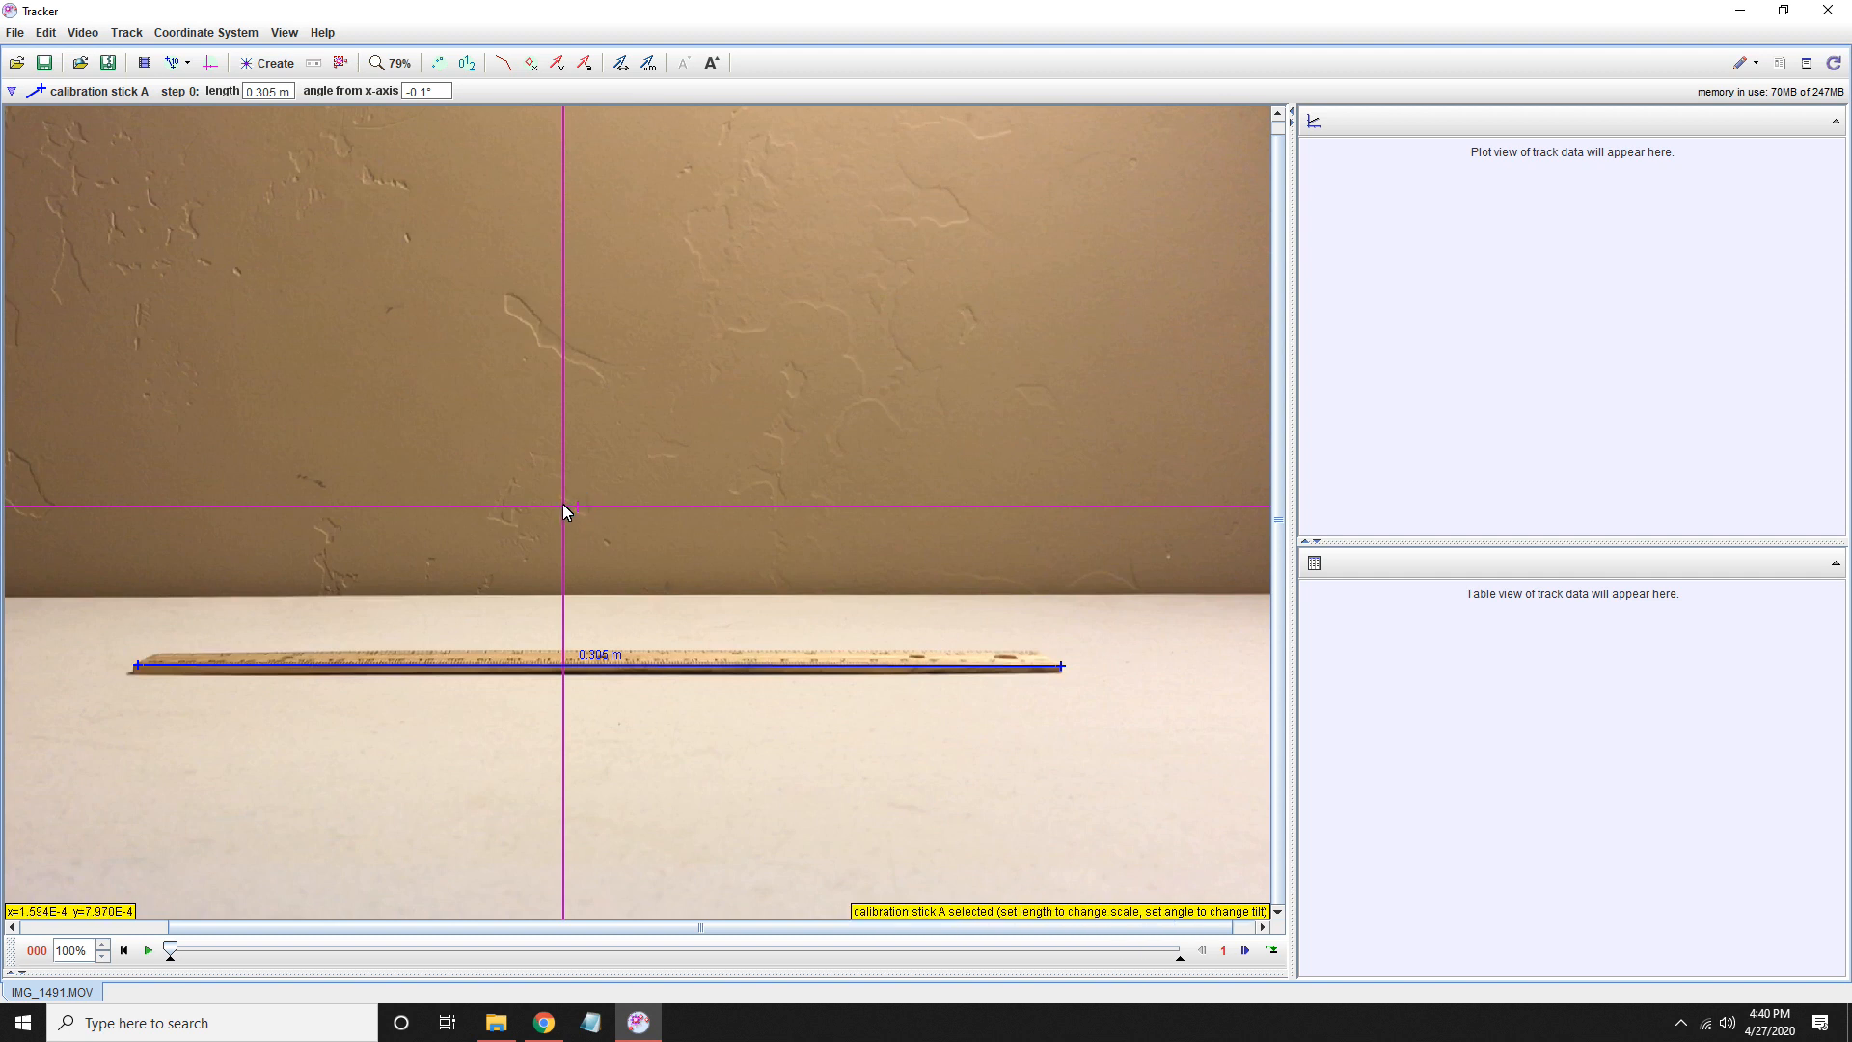
left_click_drag(511, 927, 364, 929)
left_click_drag(741, 505, 621, 655)
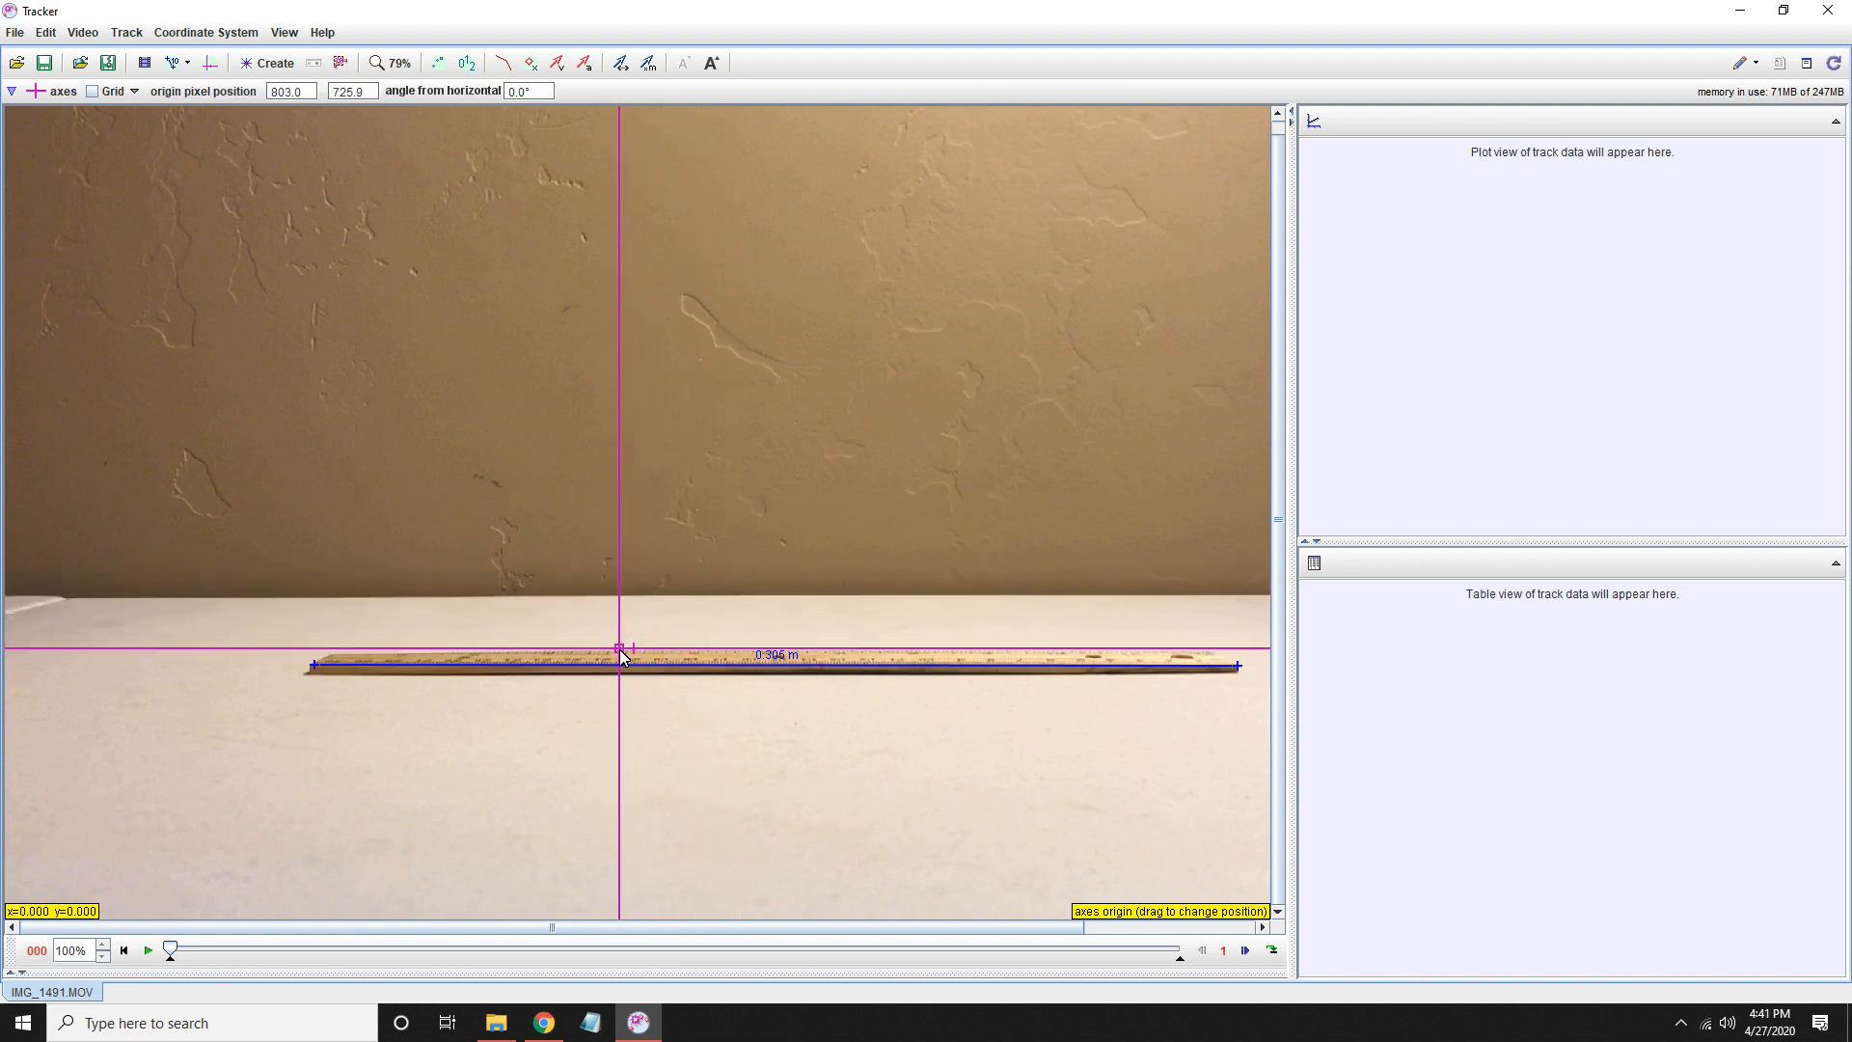
left_click_drag(621, 655, 11, 685)
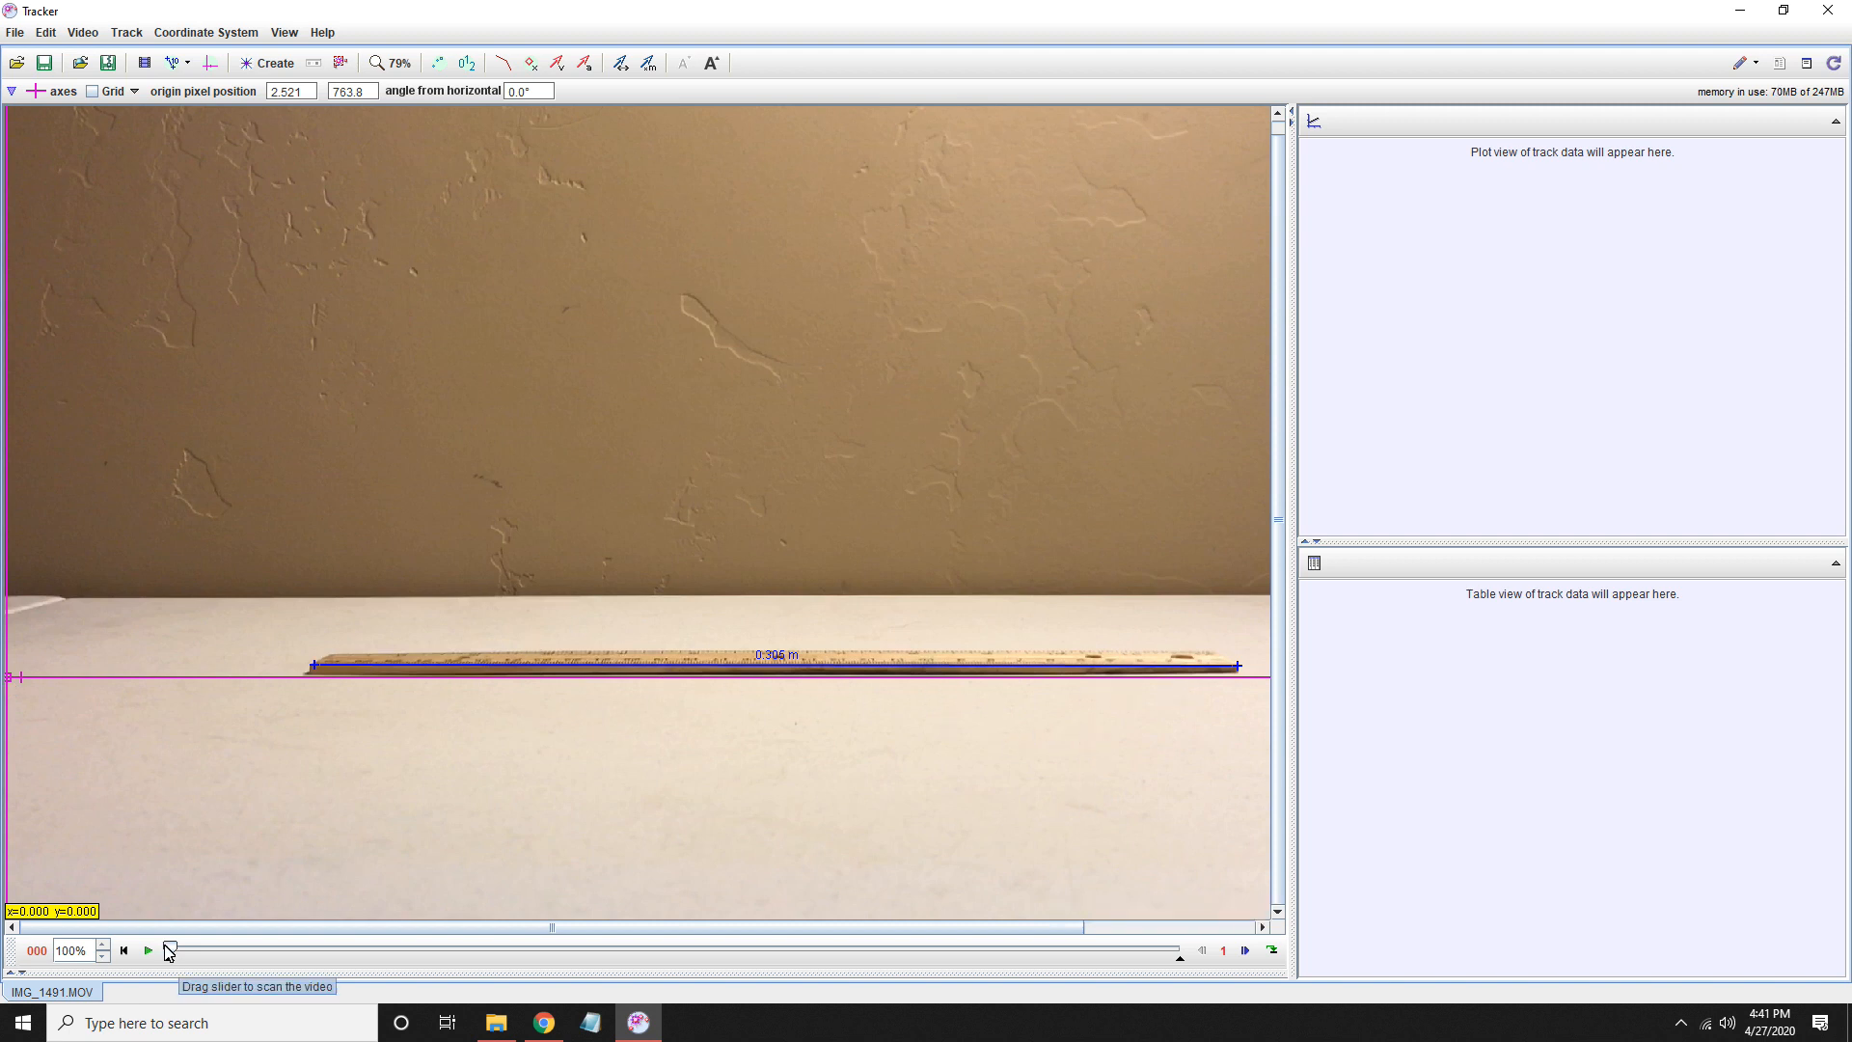
left_click_drag(169, 955, 471, 955)
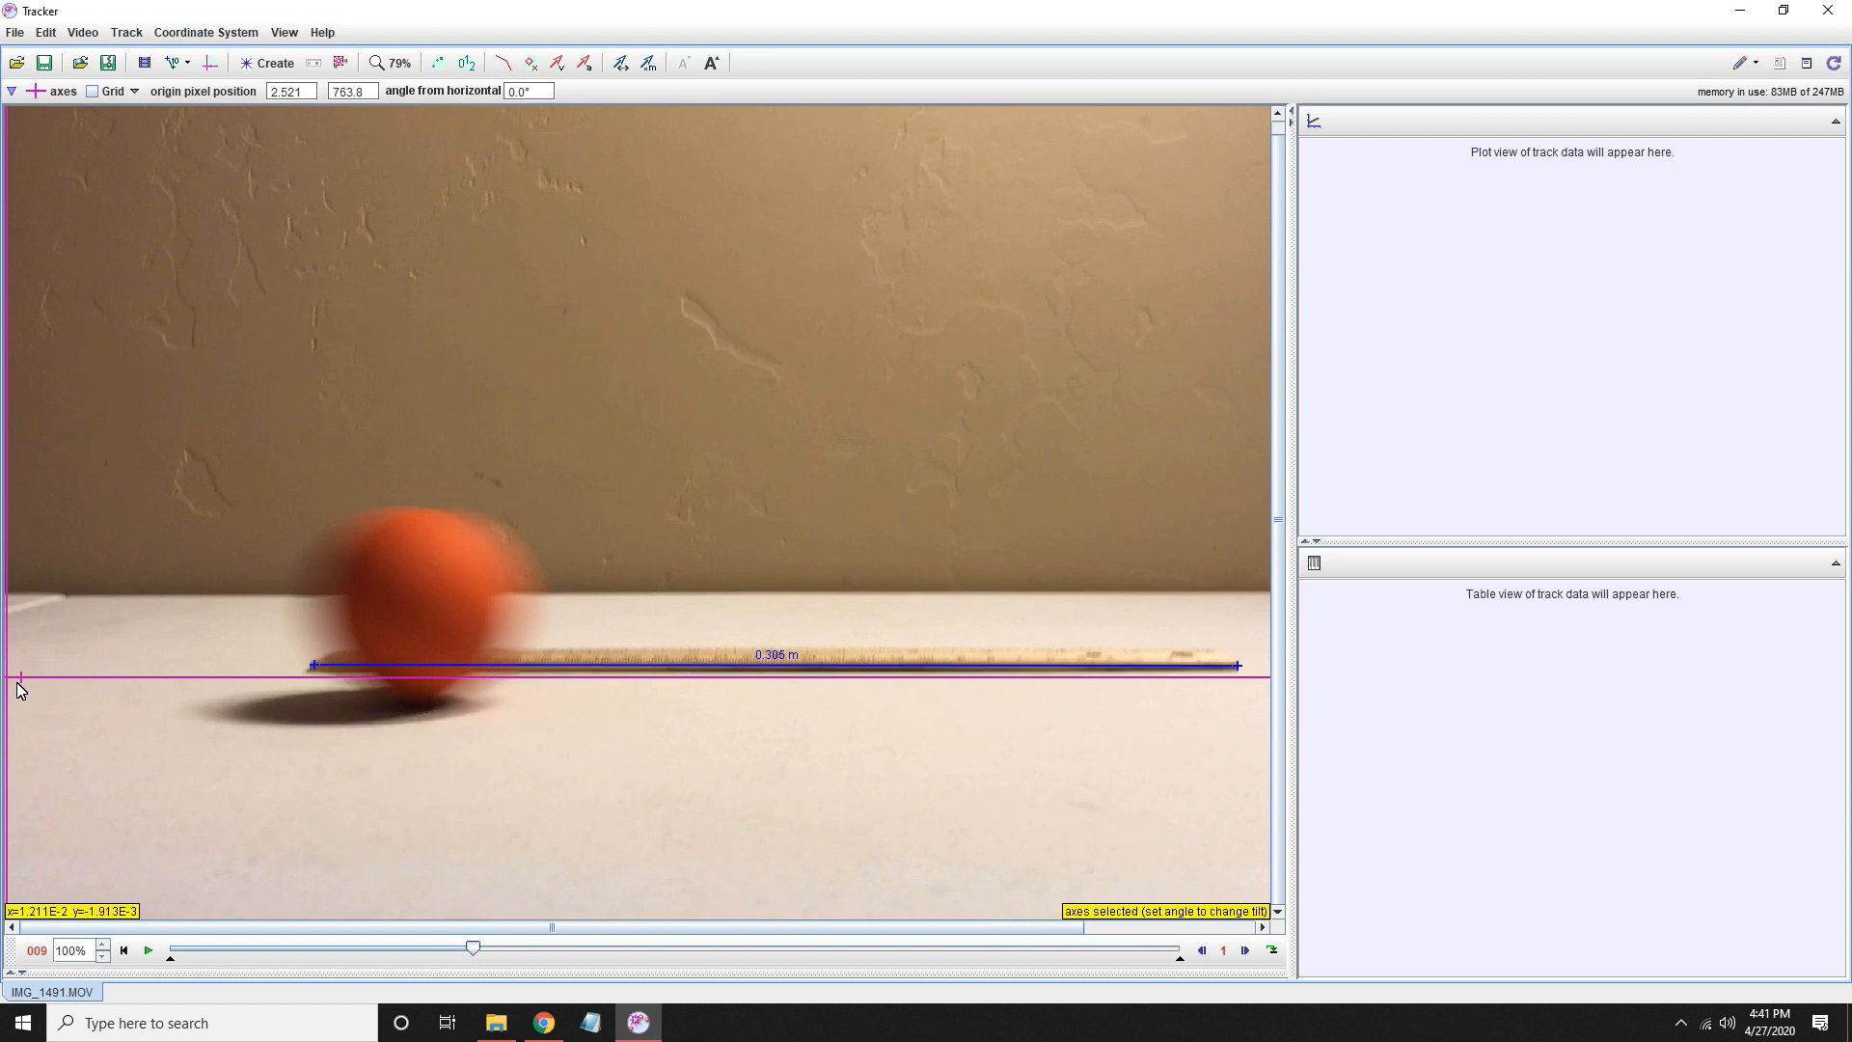
left_click_drag(5, 678, 7, 708)
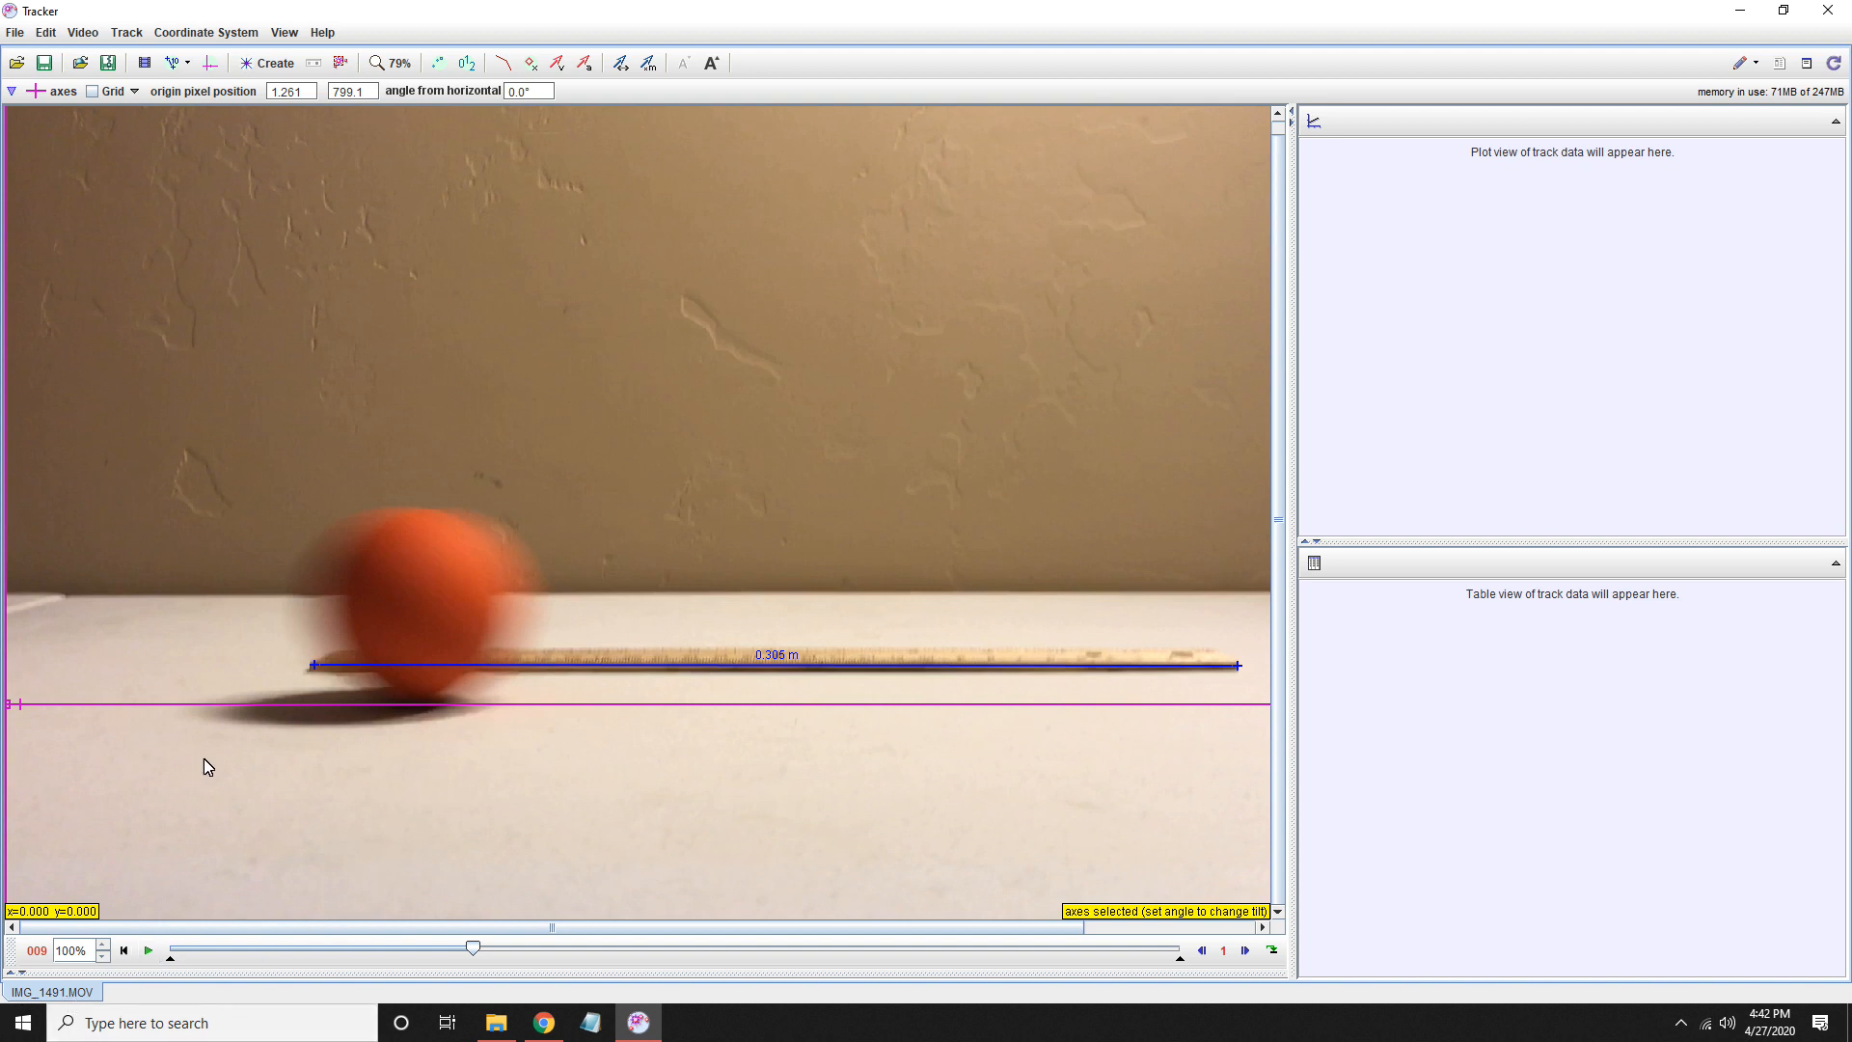
- Compare the x-axis alignment with the ball's base in frames 20 and 7, keeping the axis angle at 0.0°
left_click_drag(472, 950, 1160, 929)
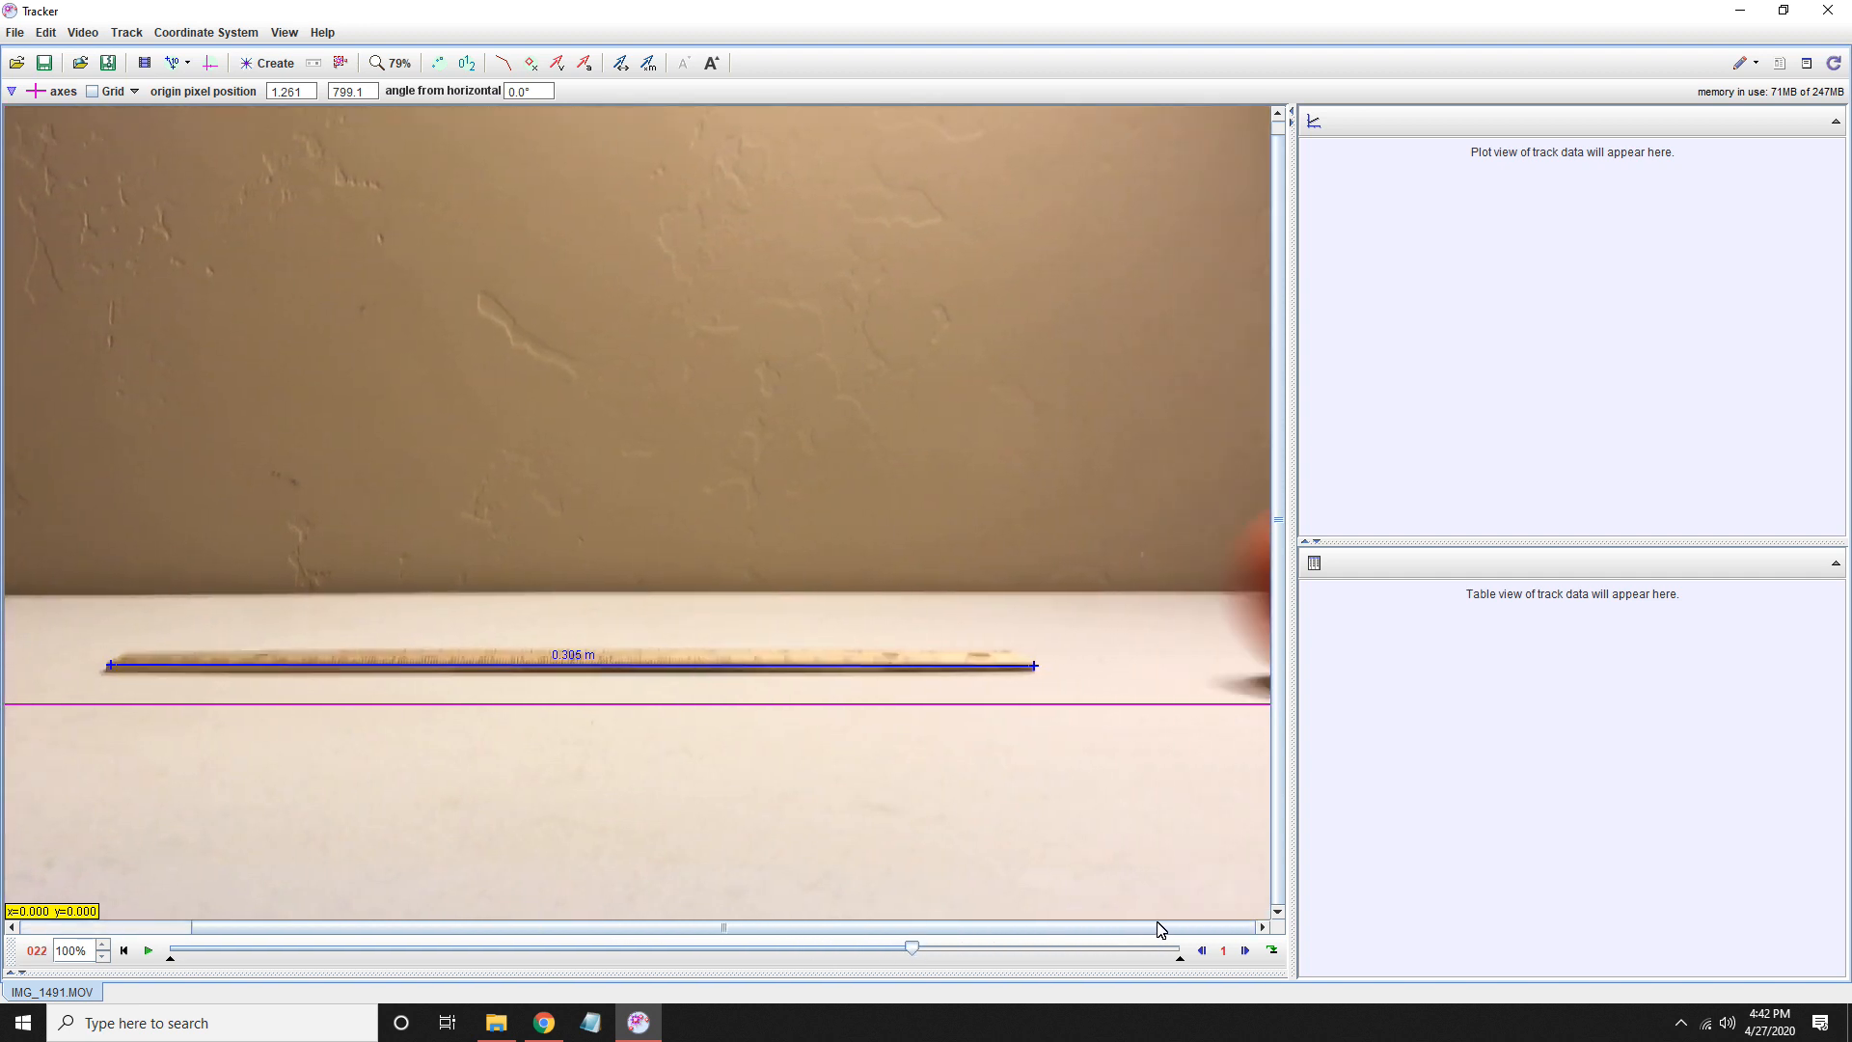
left_click_drag(914, 955, 836, 953)
left_click(1210, 704)
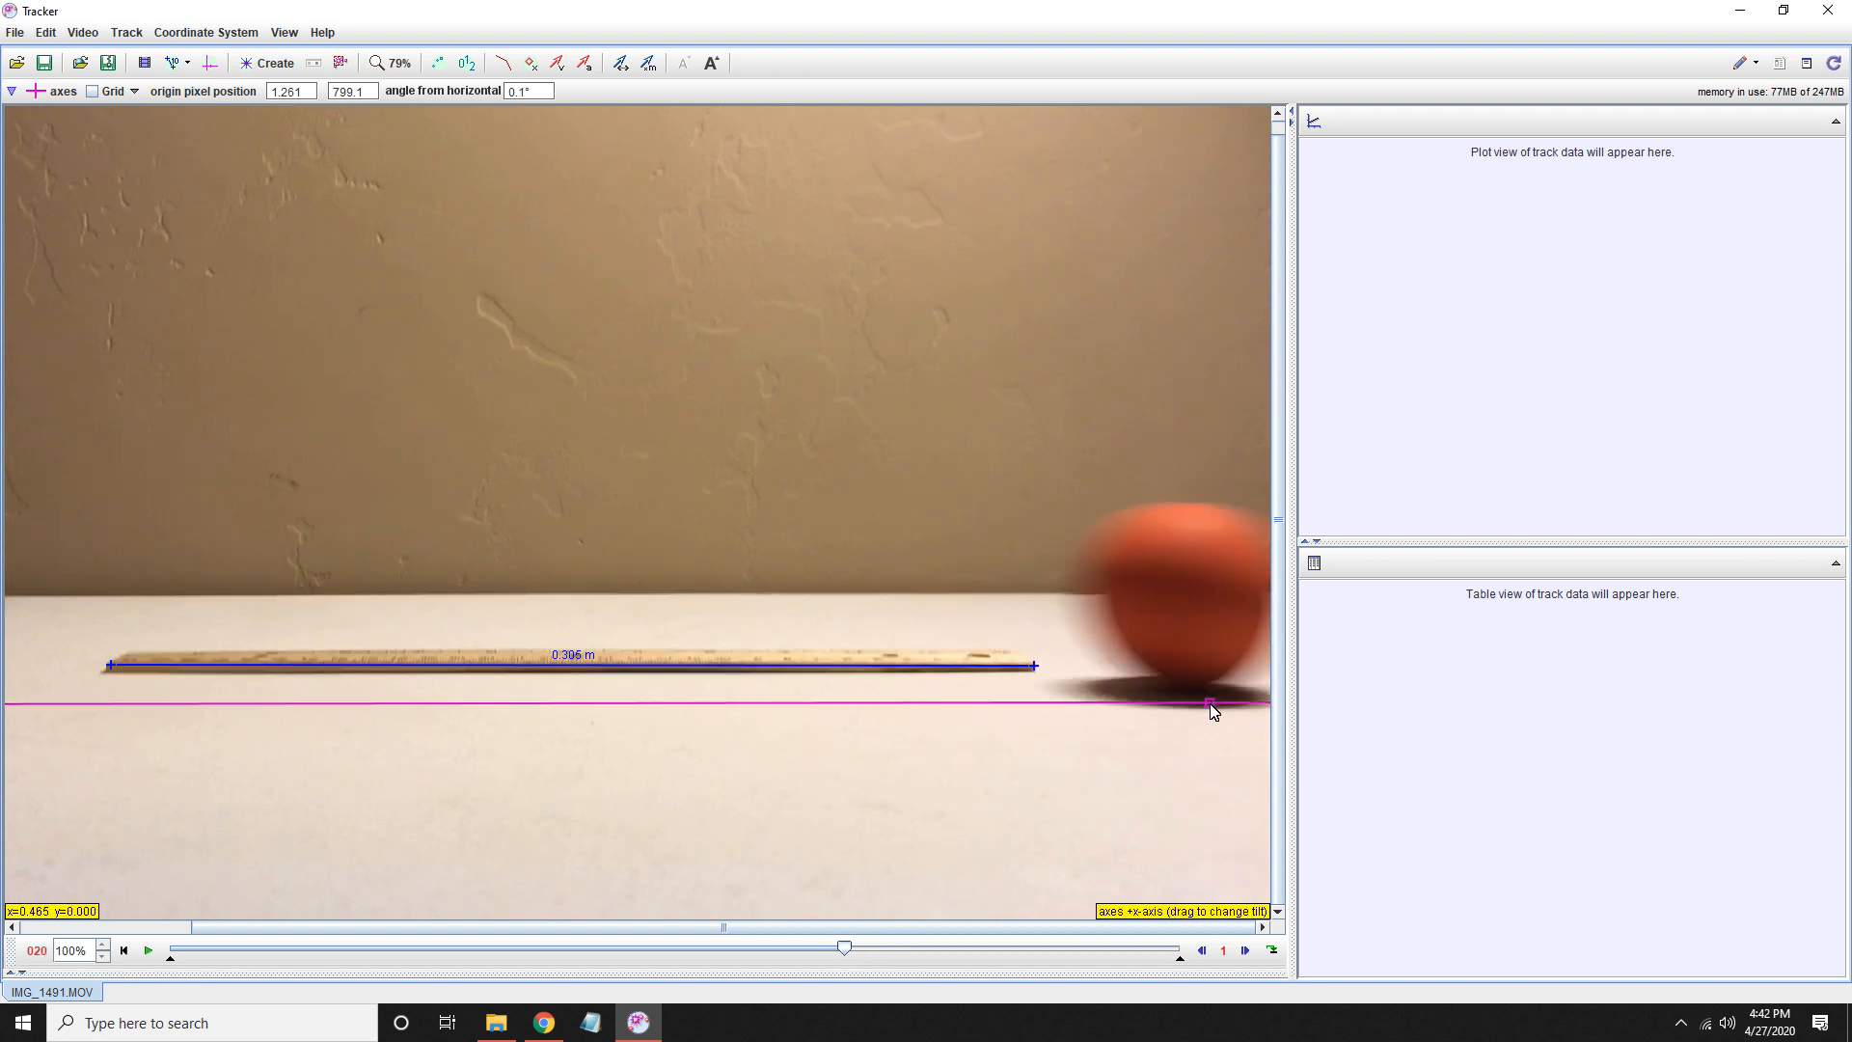
left_click_drag(847, 957, 604, 959)
left_click_drag(461, 967, 421, 965)
left_click_drag(664, 934, 560, 940)
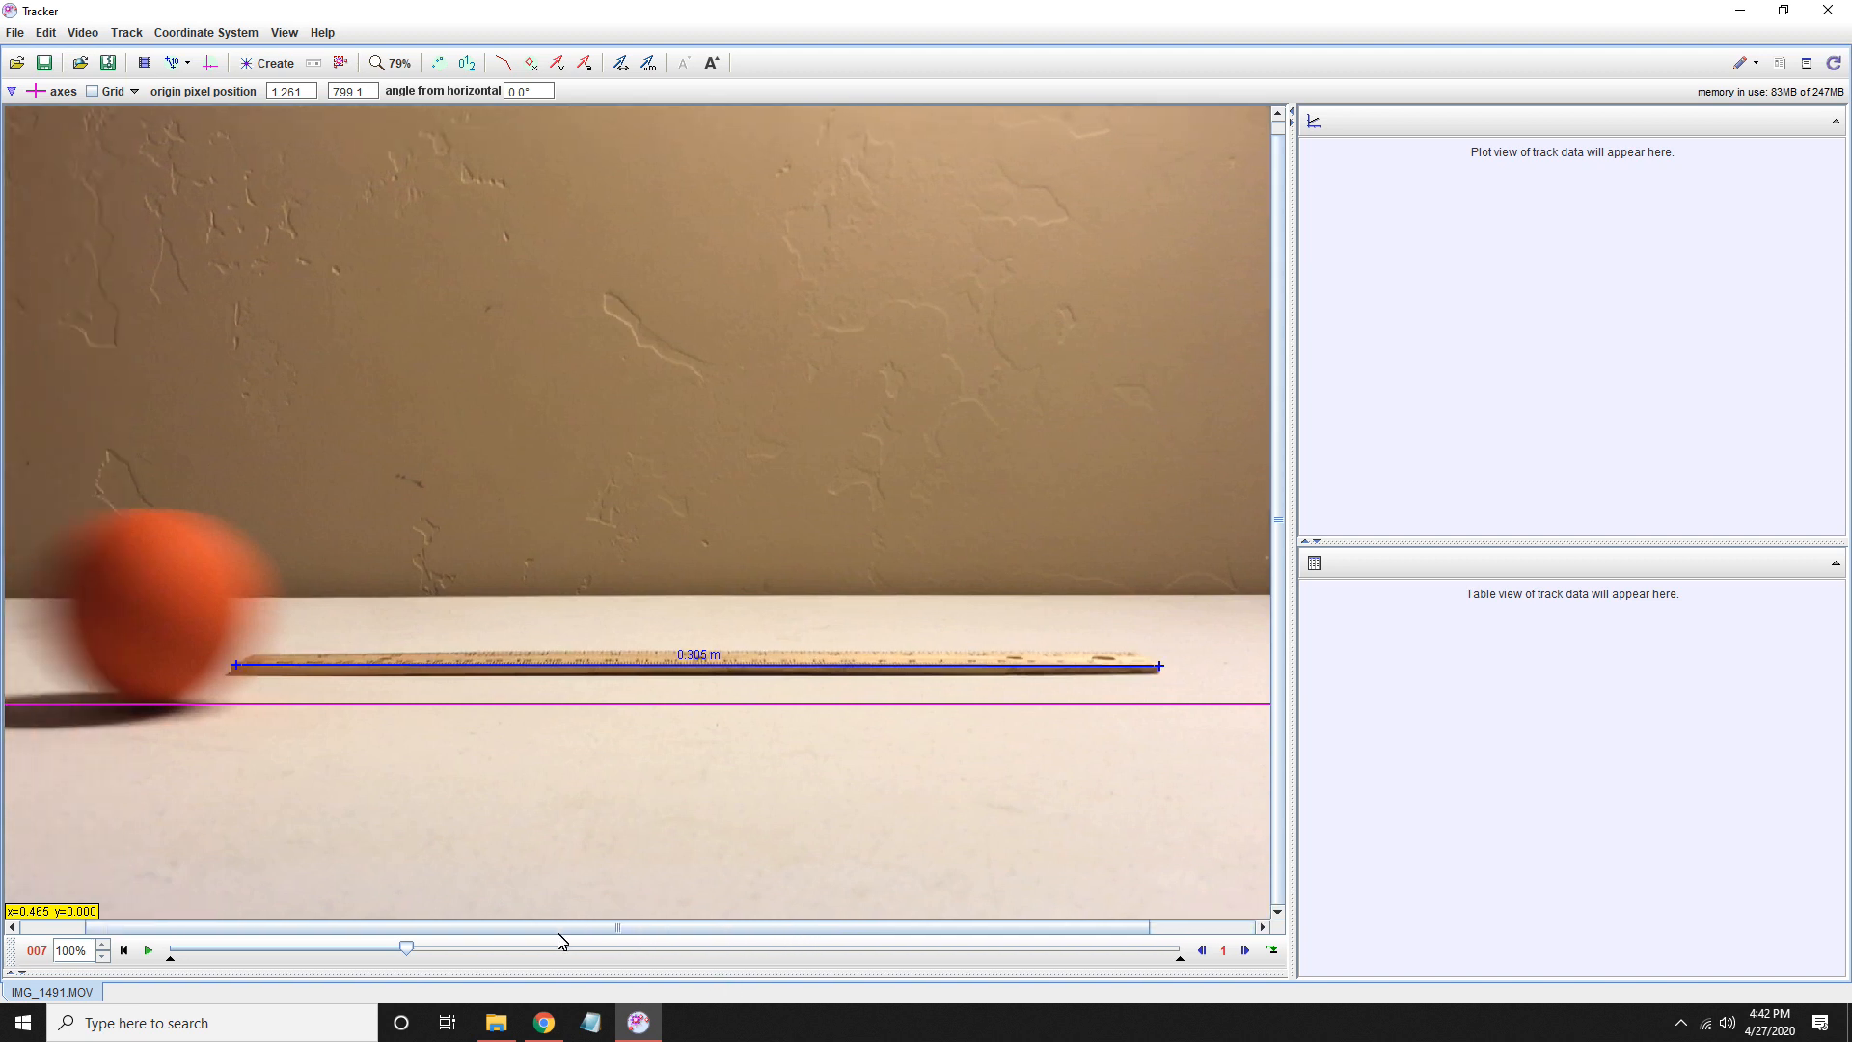
left_click(158, 707)
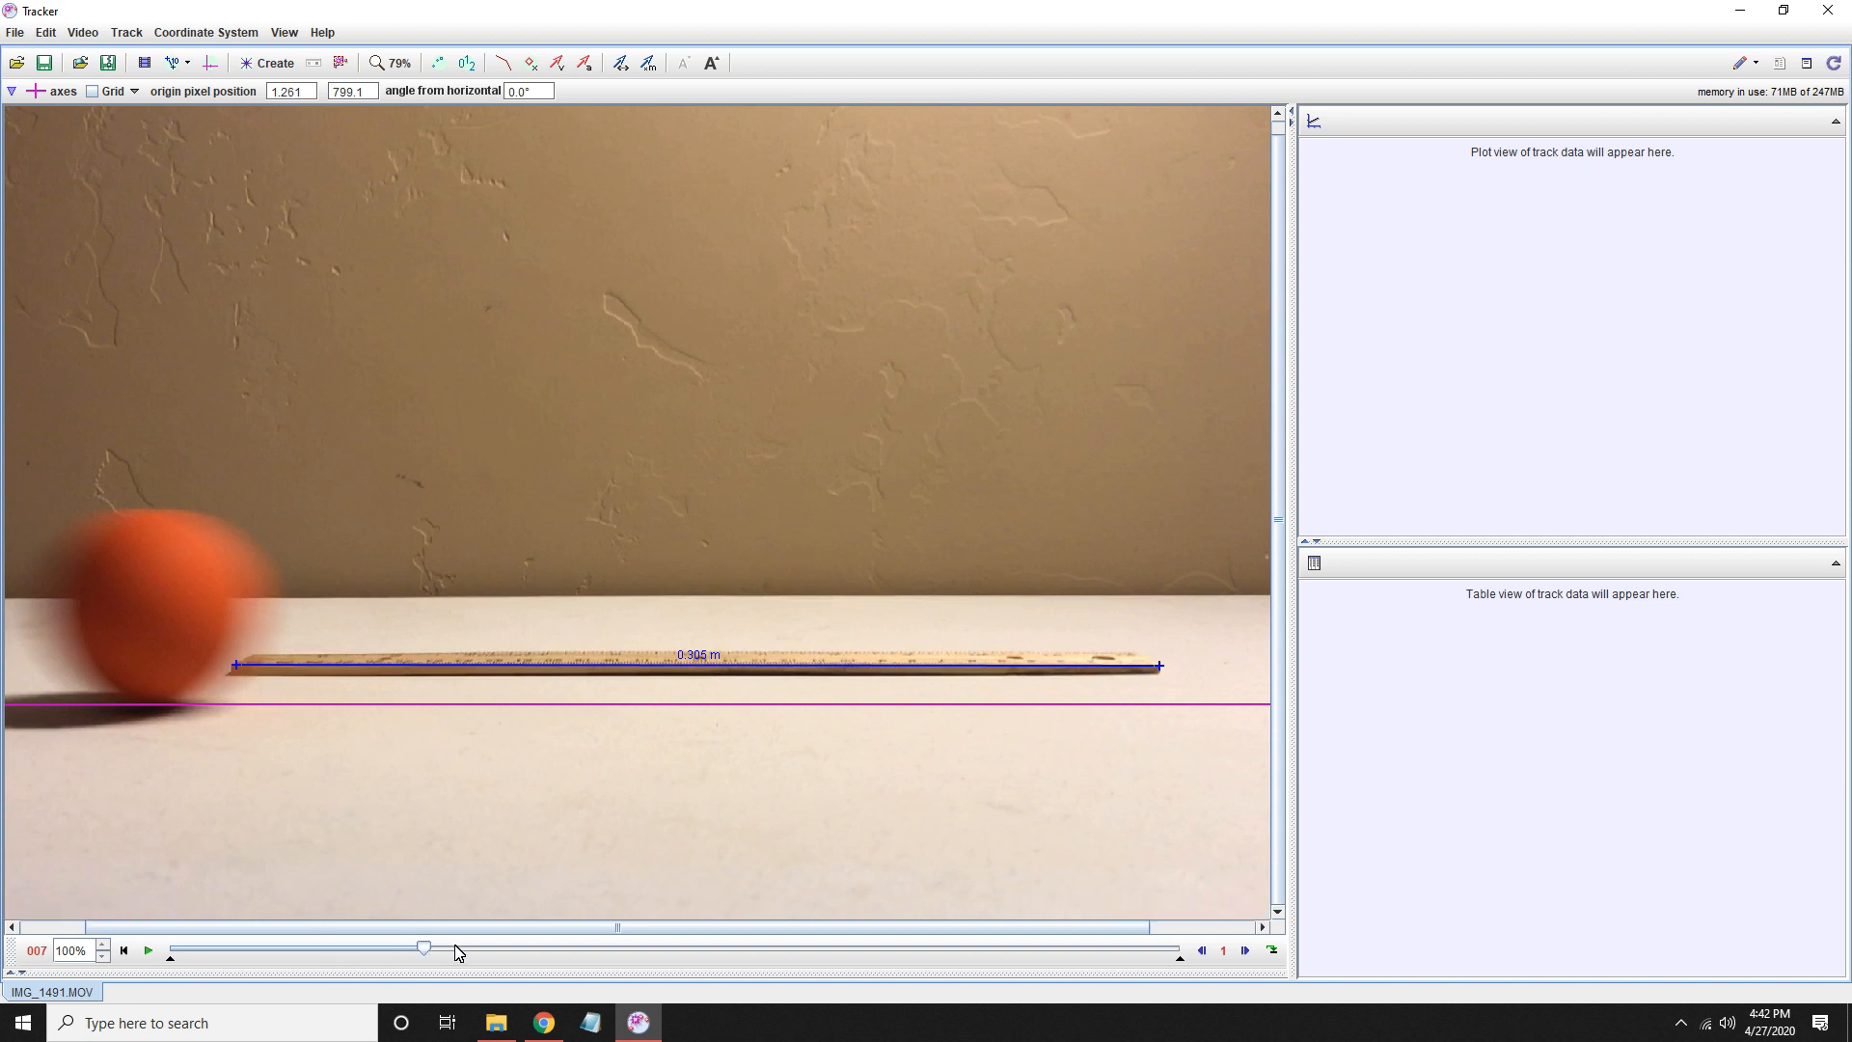
- Tilt the x-axis to 0.4° from horizontal to line up with the ball's base in frame 19, and return the video to frame 0
left_click(895, 950)
left_click_drag(893, 943, 810, 958)
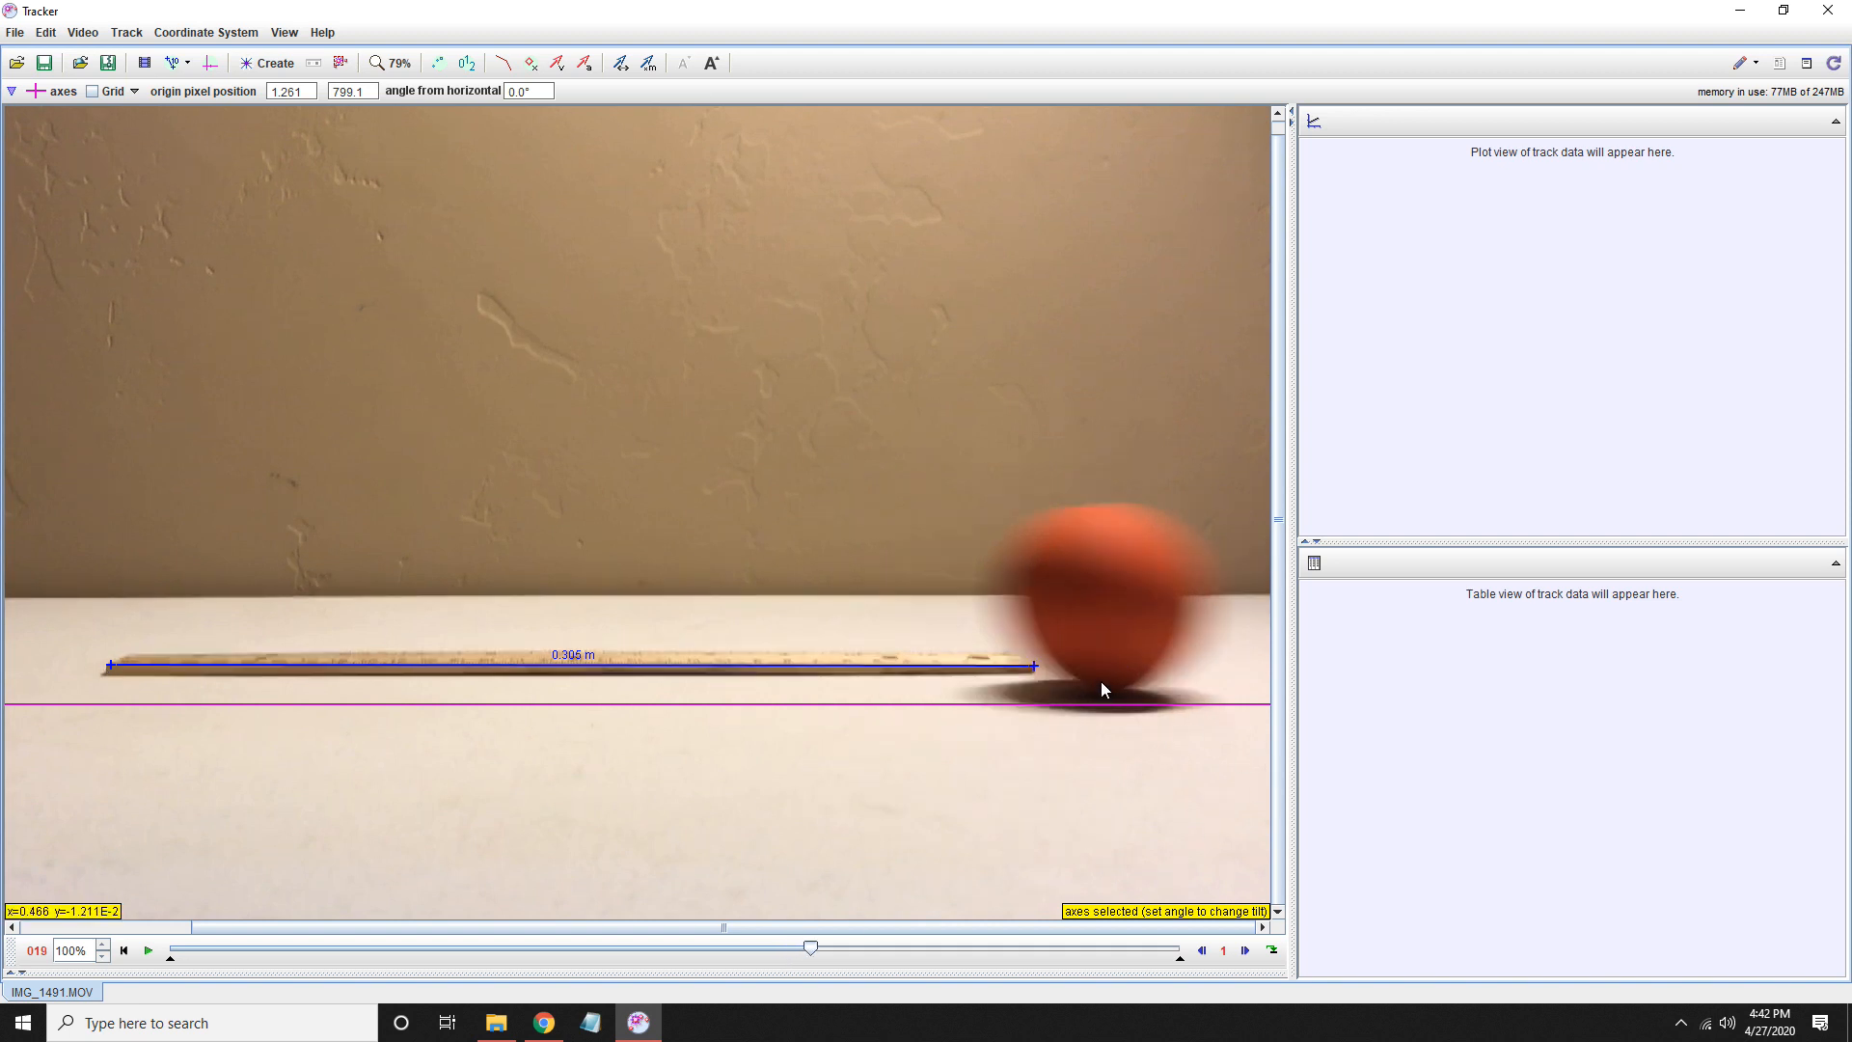
mouse_move(1127, 706)
left_mouse_down()
mouse_move(1148, 697)
mouse_move(1137, 772)
mouse_move(1133, 625)
mouse_move(1147, 705)
left_mouse_up()
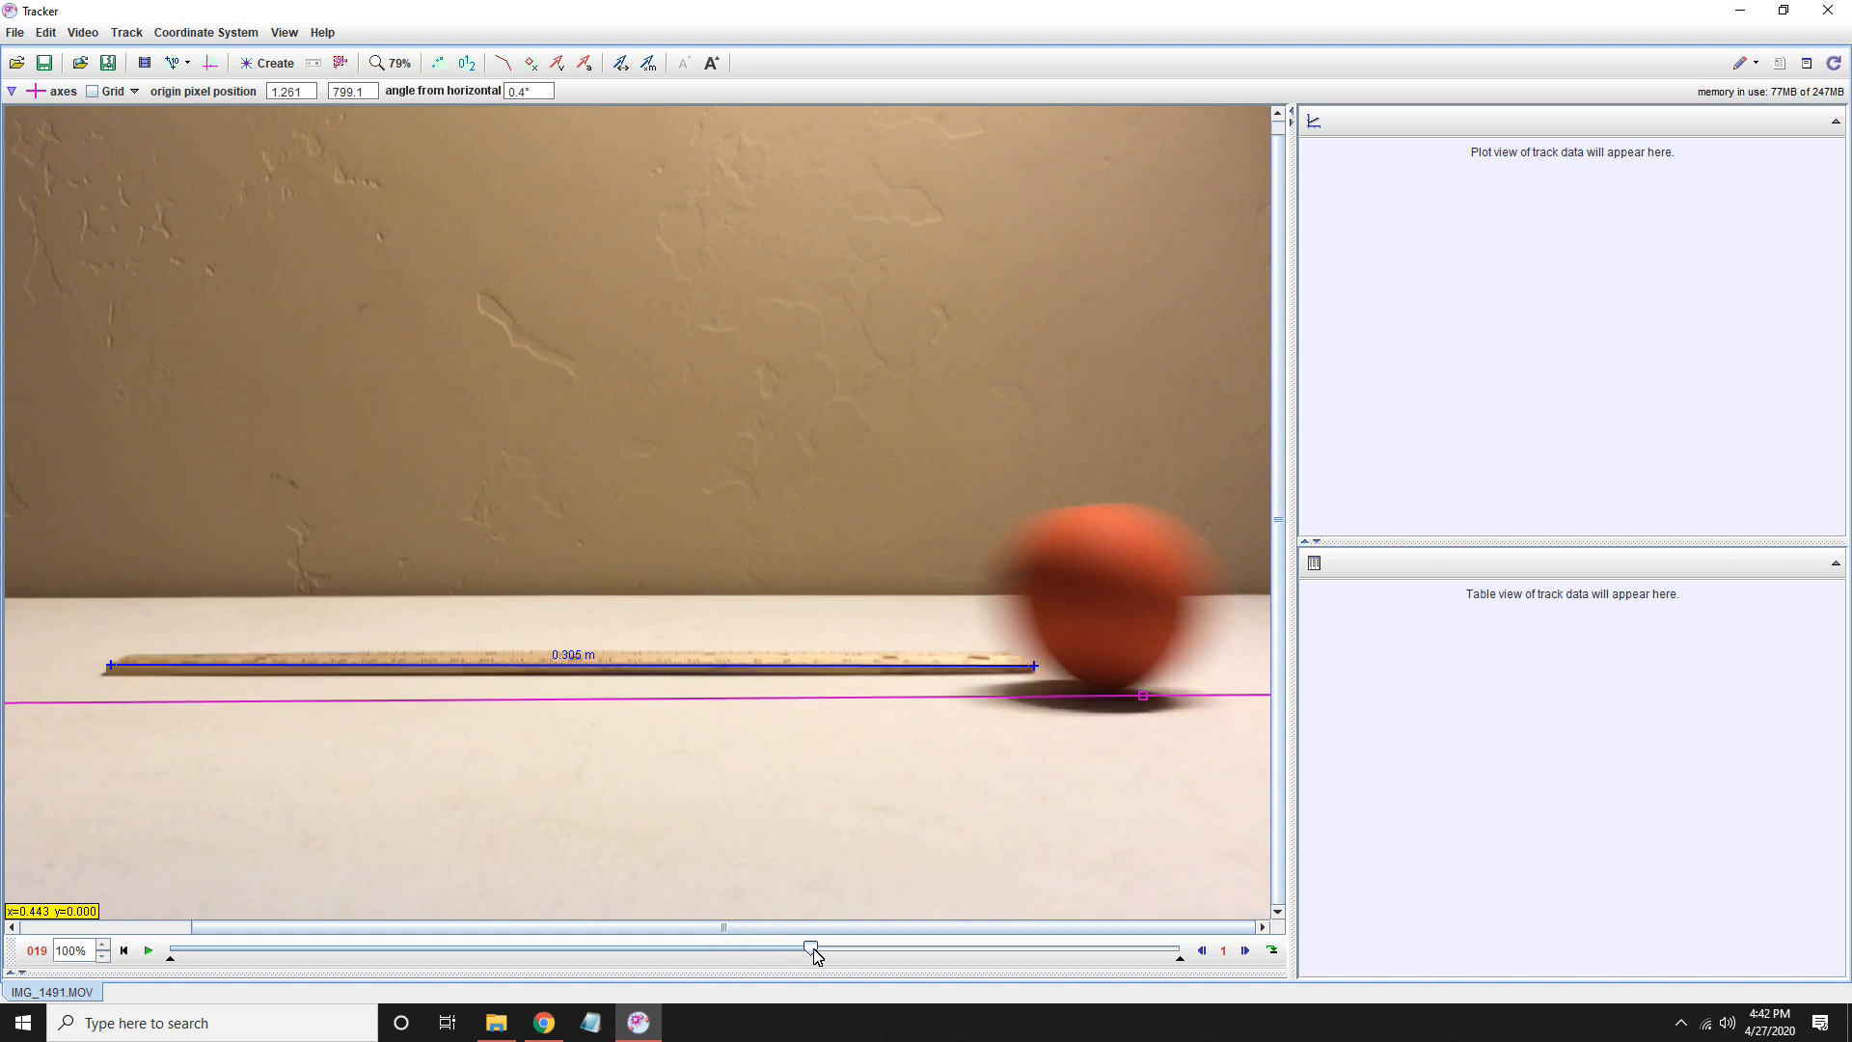
left_click_drag(813, 953, 154, 954)
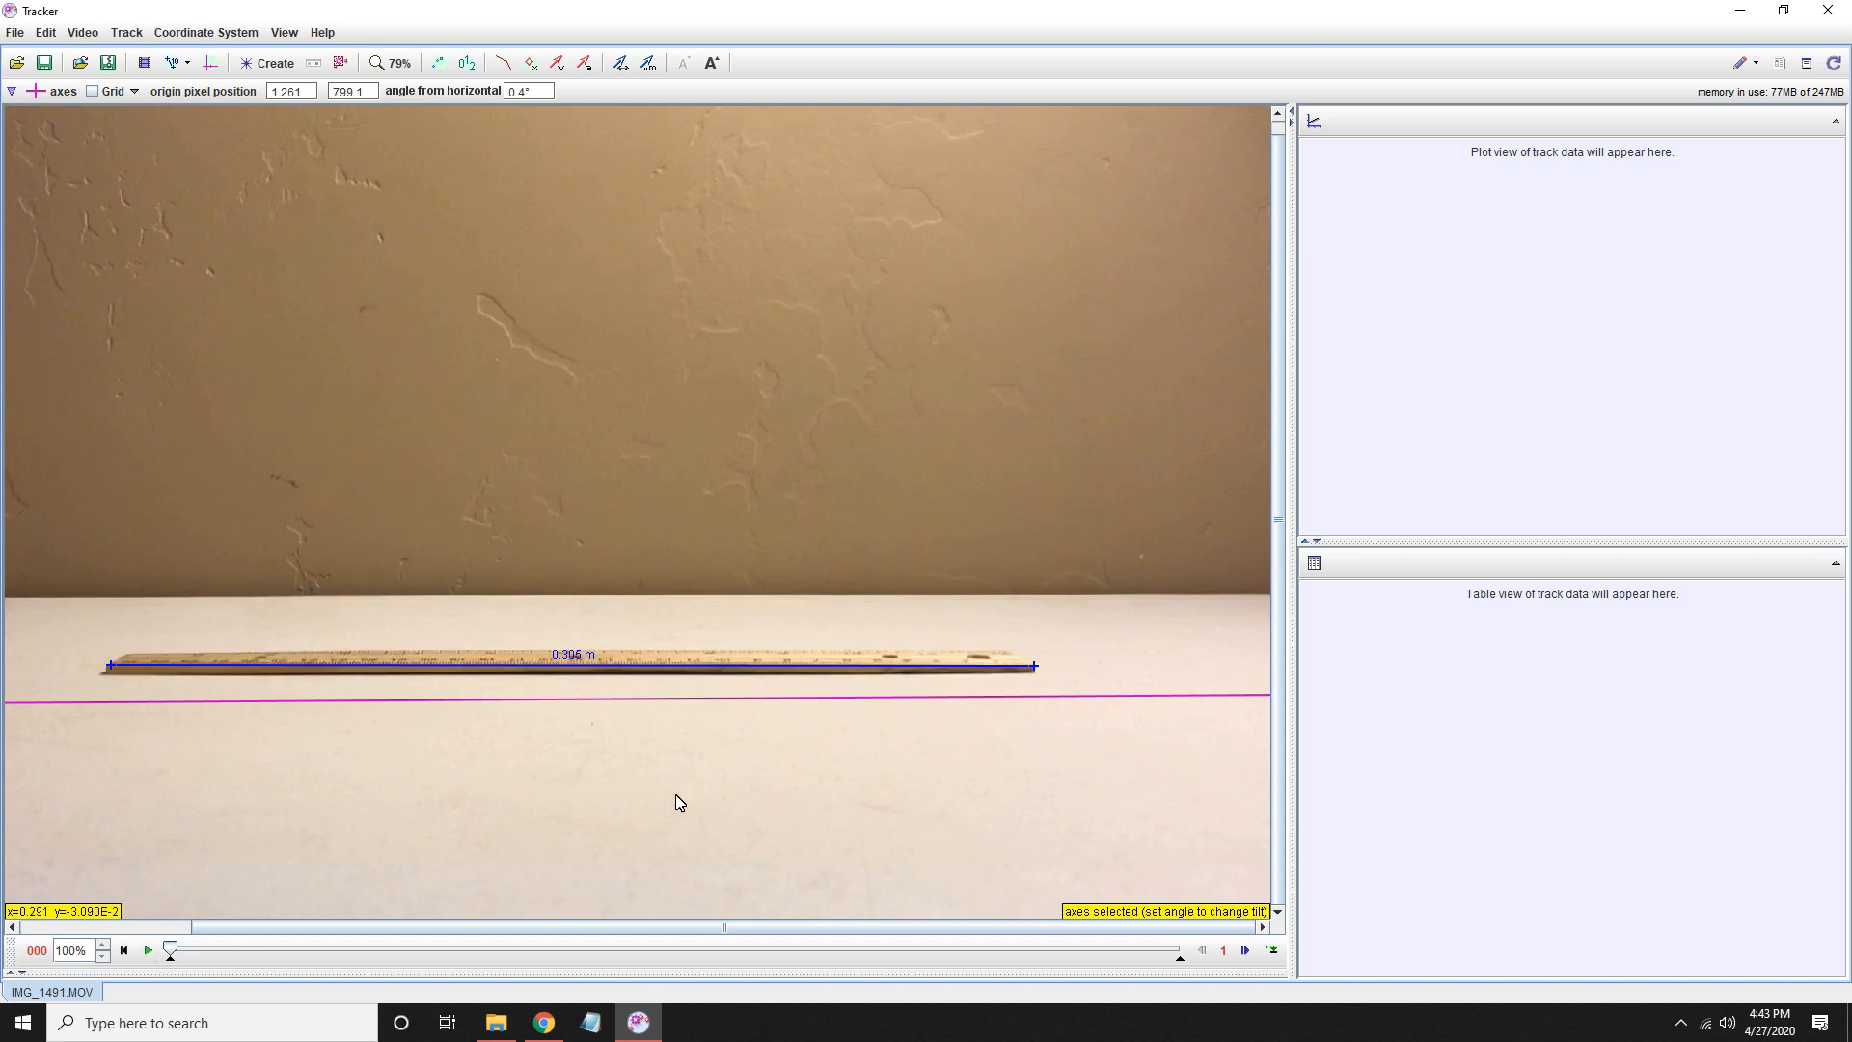
- Create a point mass track and rename it Ball
scroll(685, 788, "down", 1)
scroll(688, 793, "down", 1)
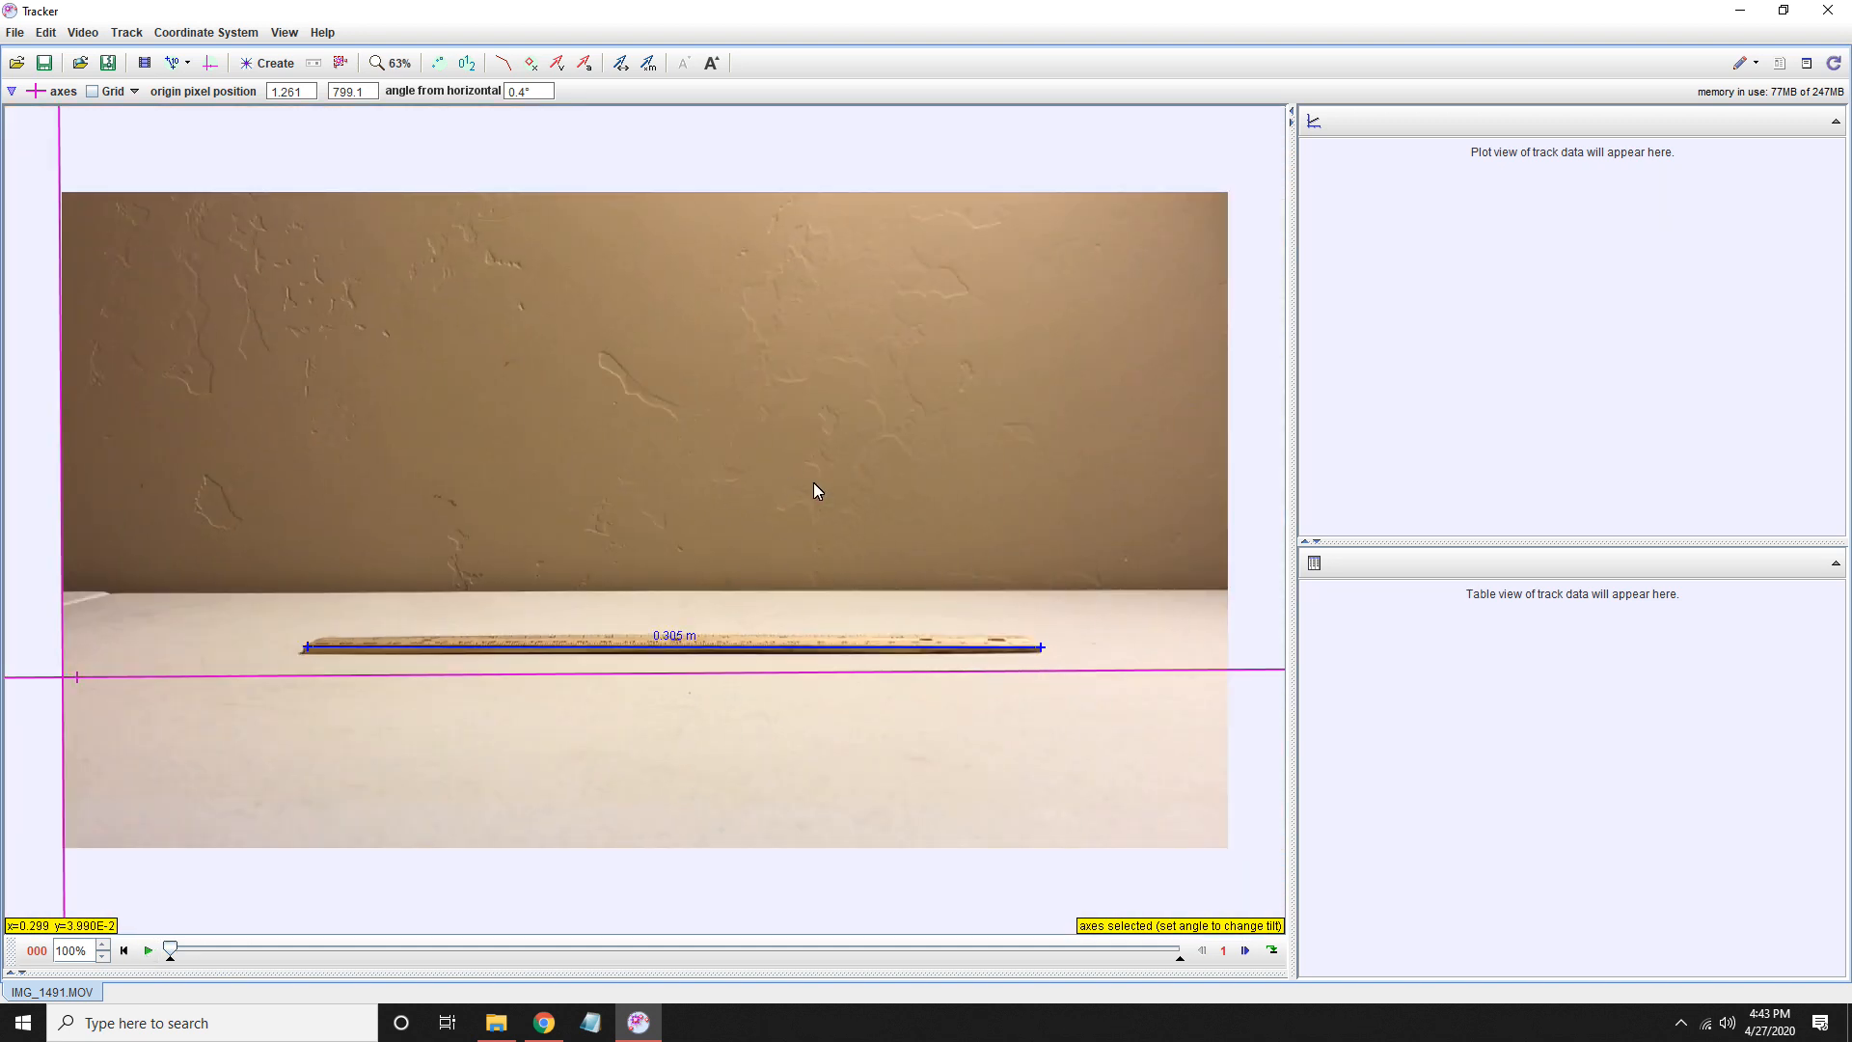
left_click(275, 70)
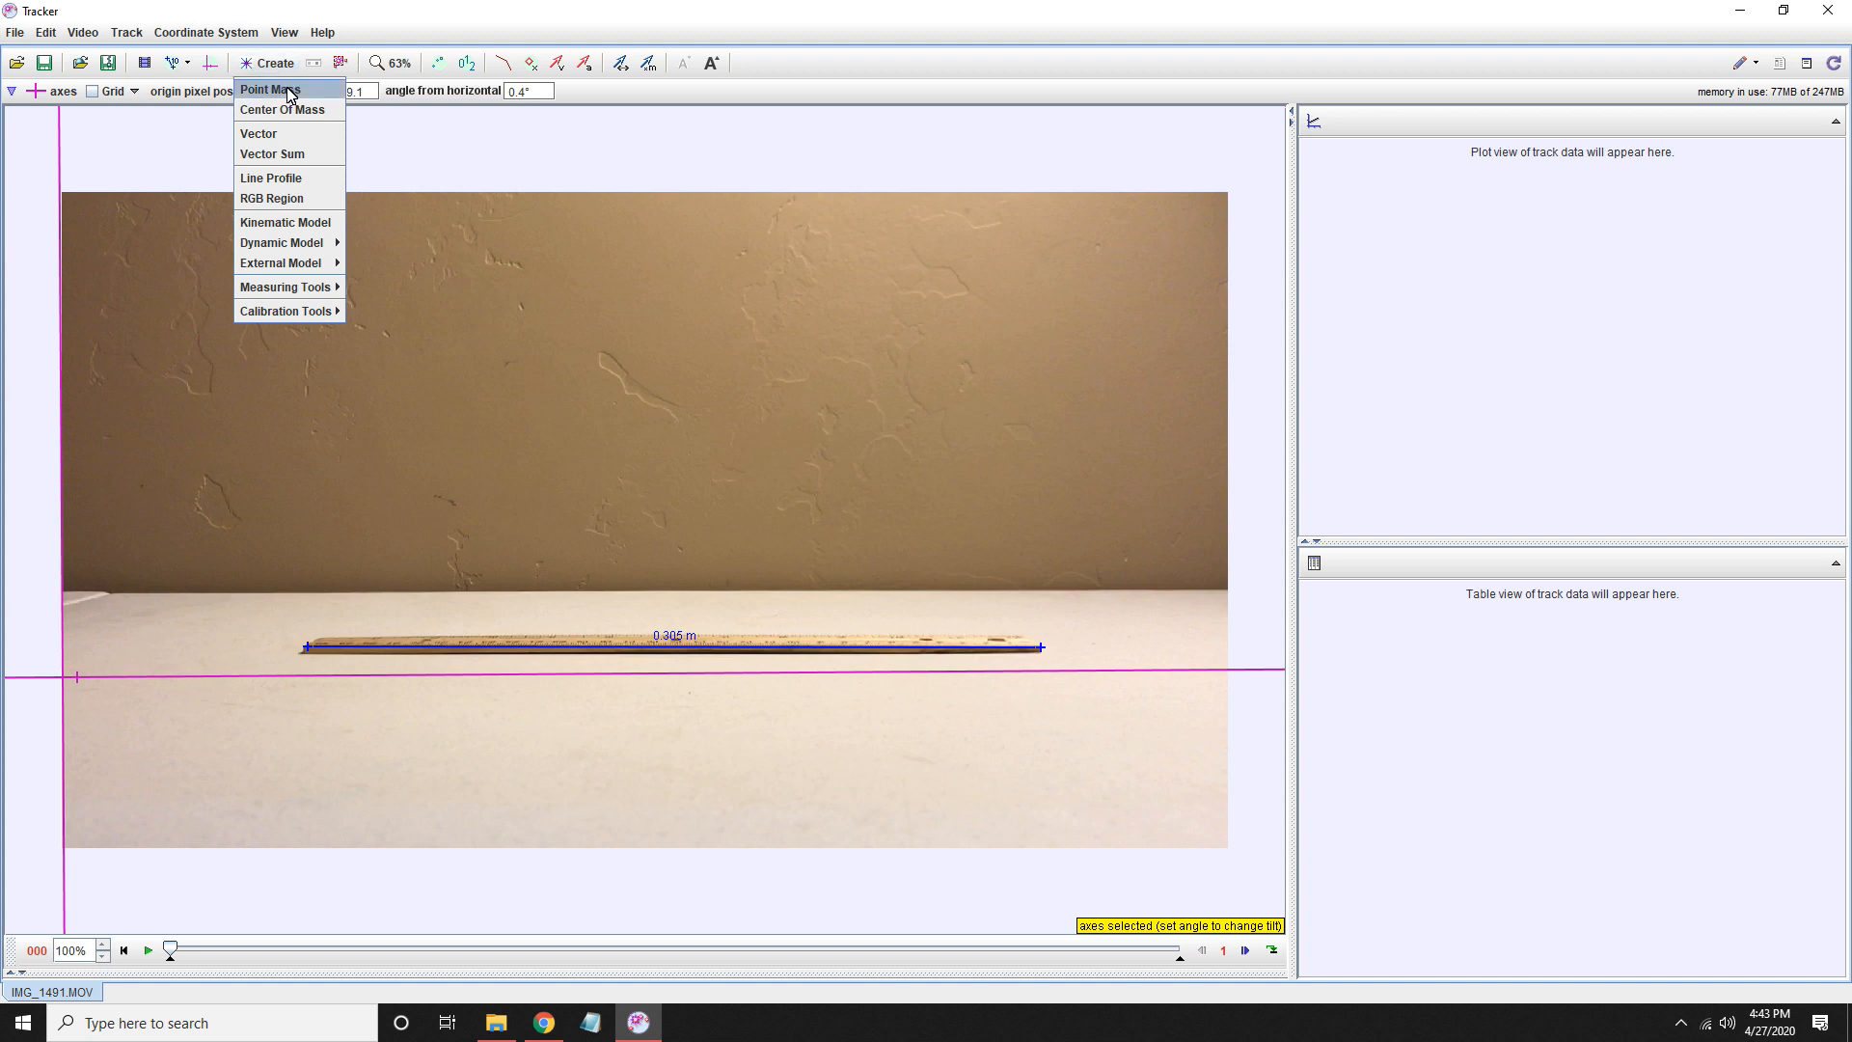
left_click(278, 92)
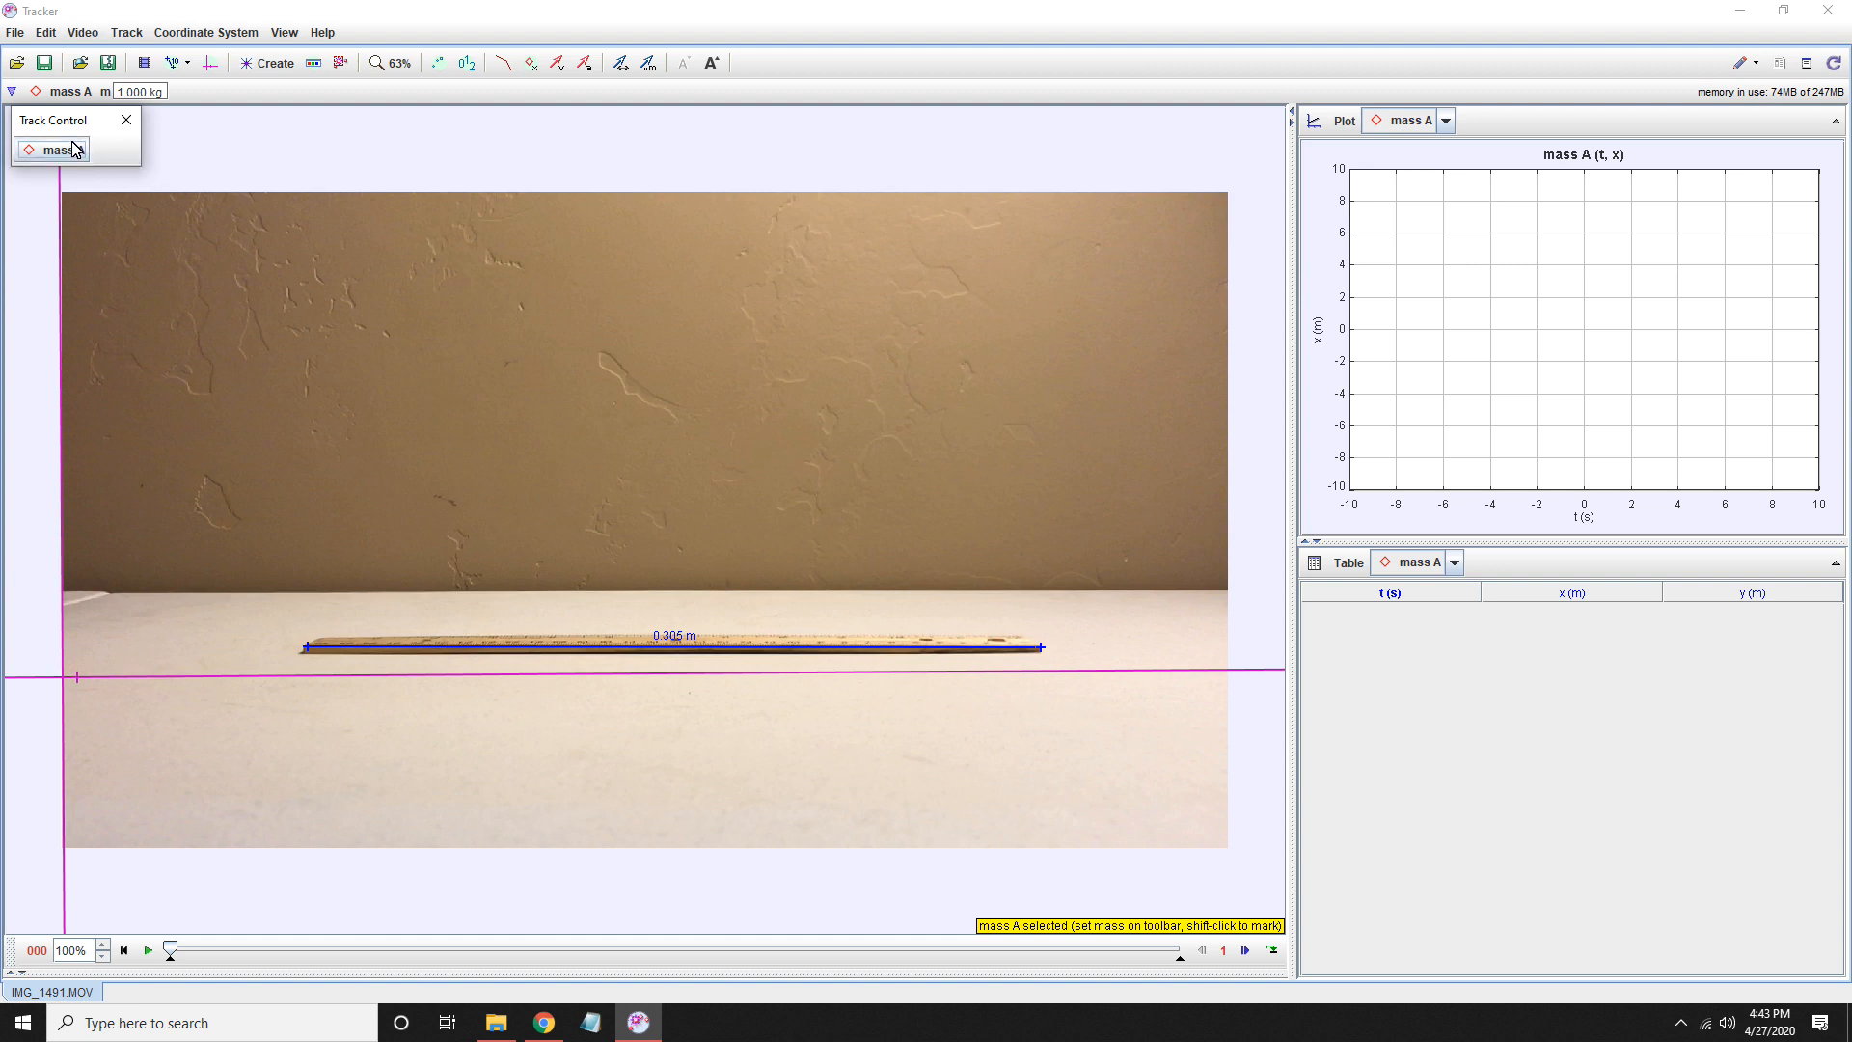
left_click(73, 155)
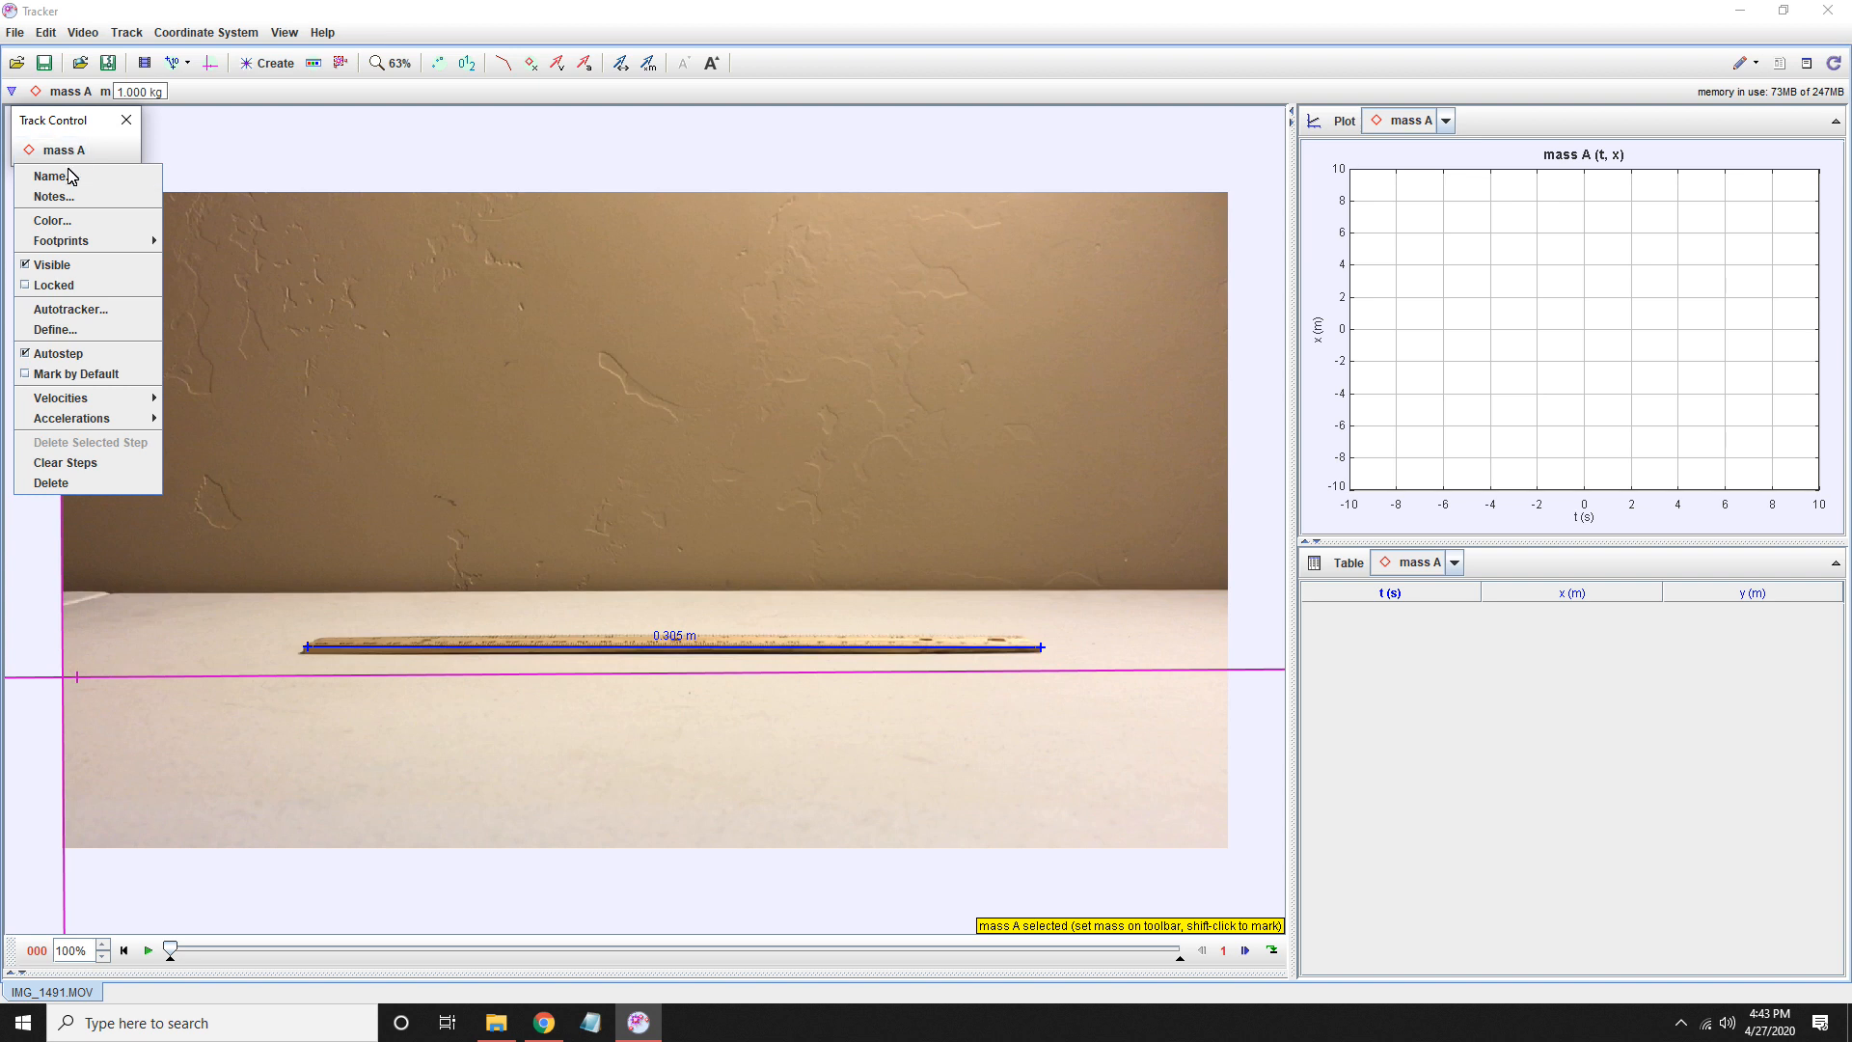
left_click(65, 178)
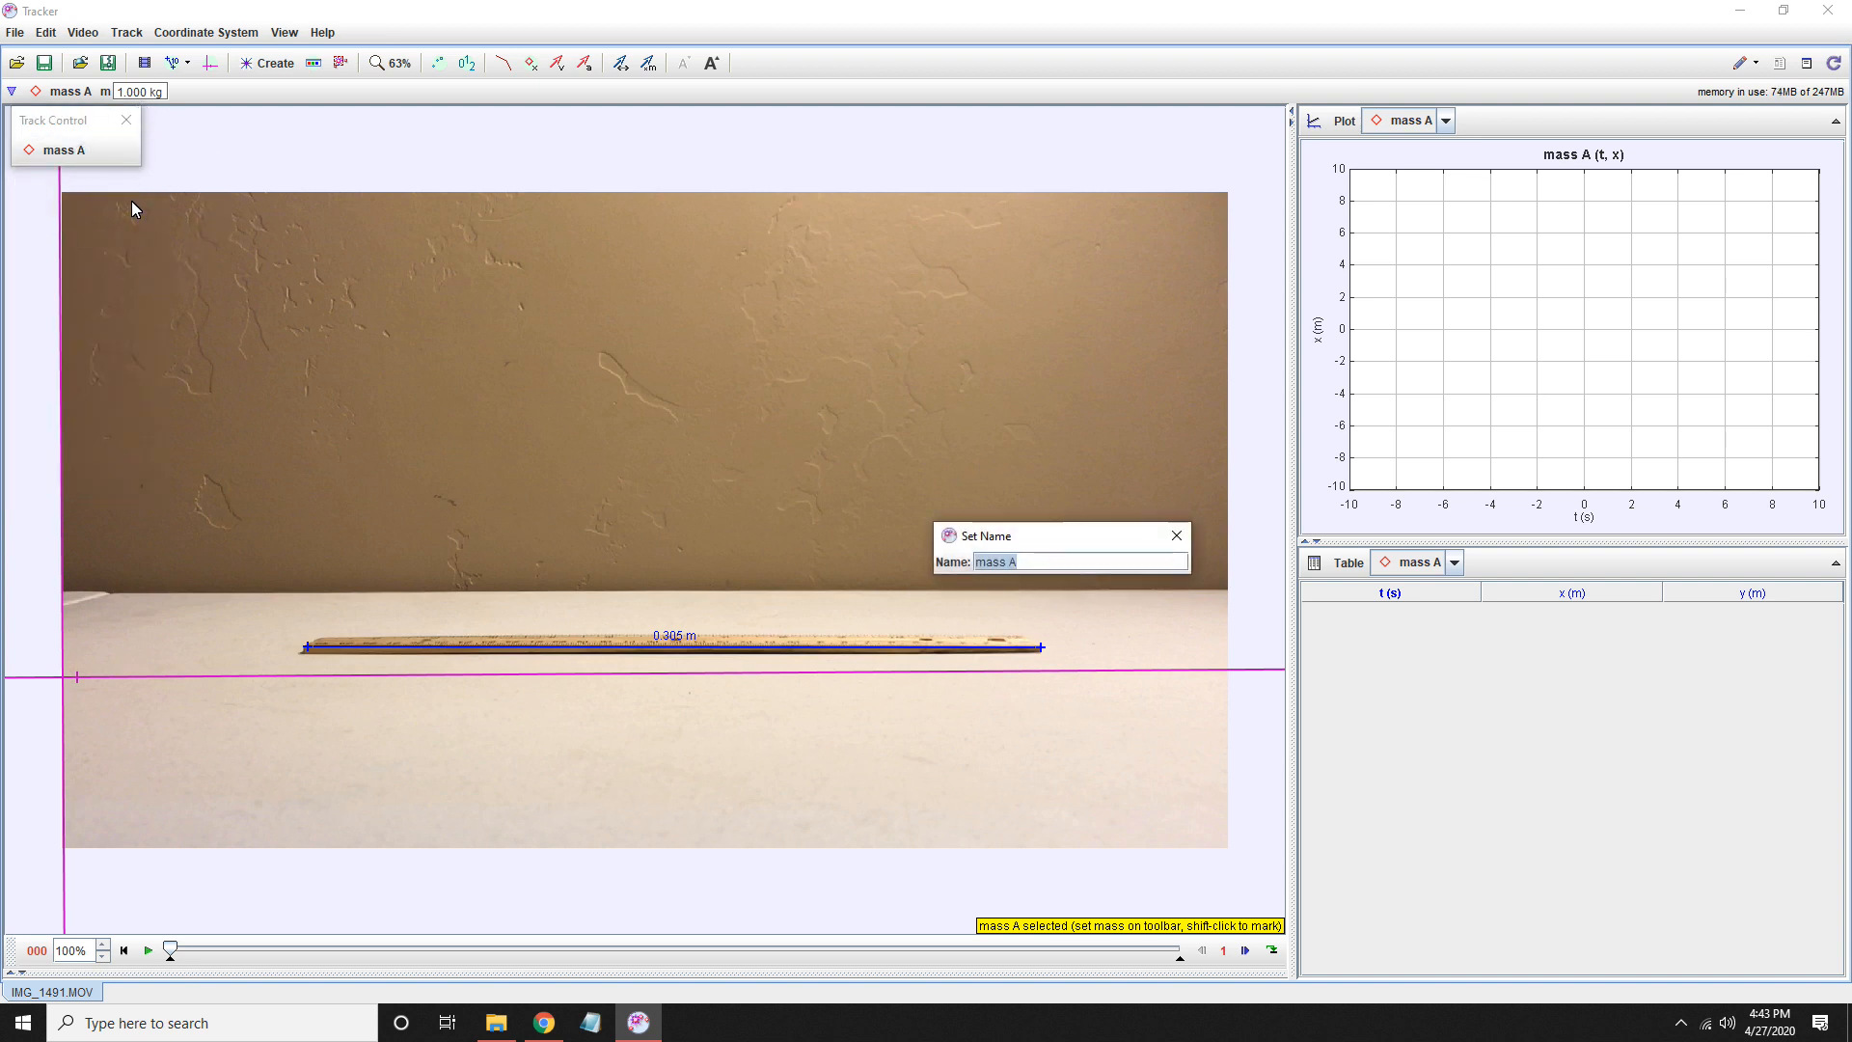
type("Ball")
key("Return")
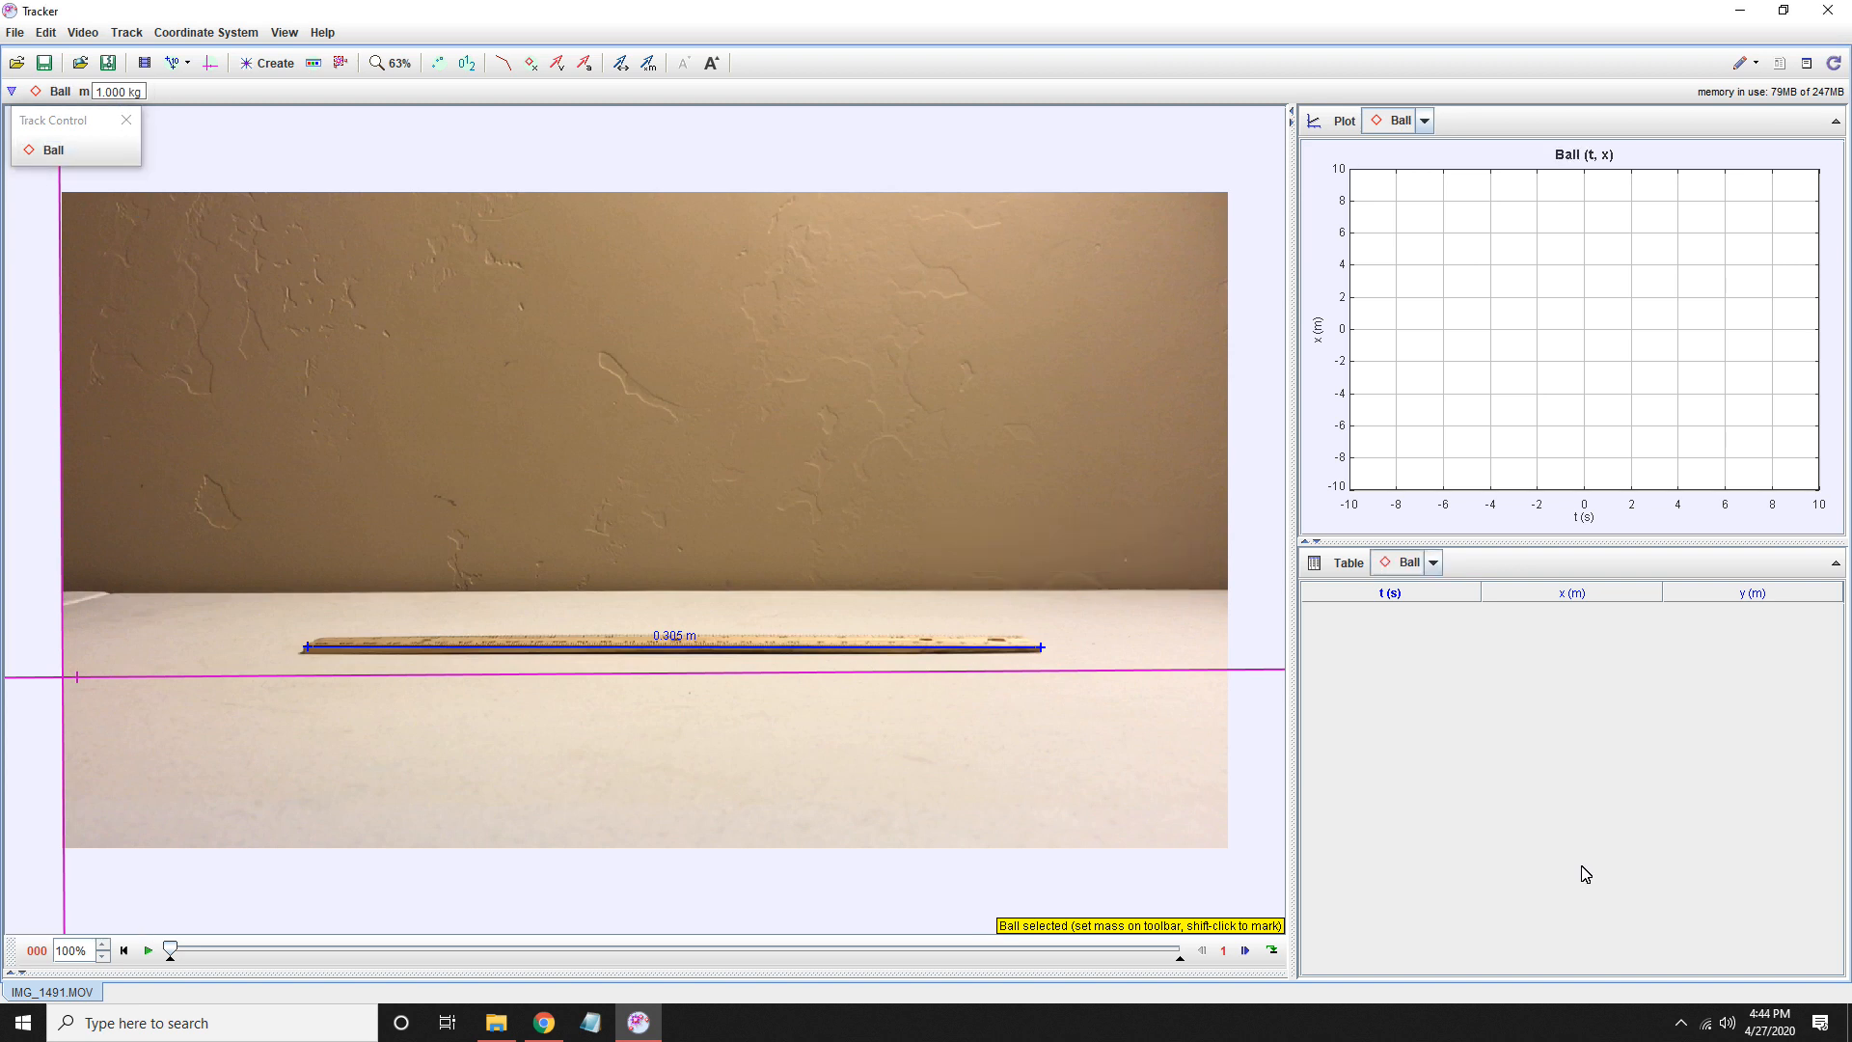
- Mark the Ball track's position at the ball's centre in every frame from 5 to 21
left_click_drag(170, 952, 306, 953)
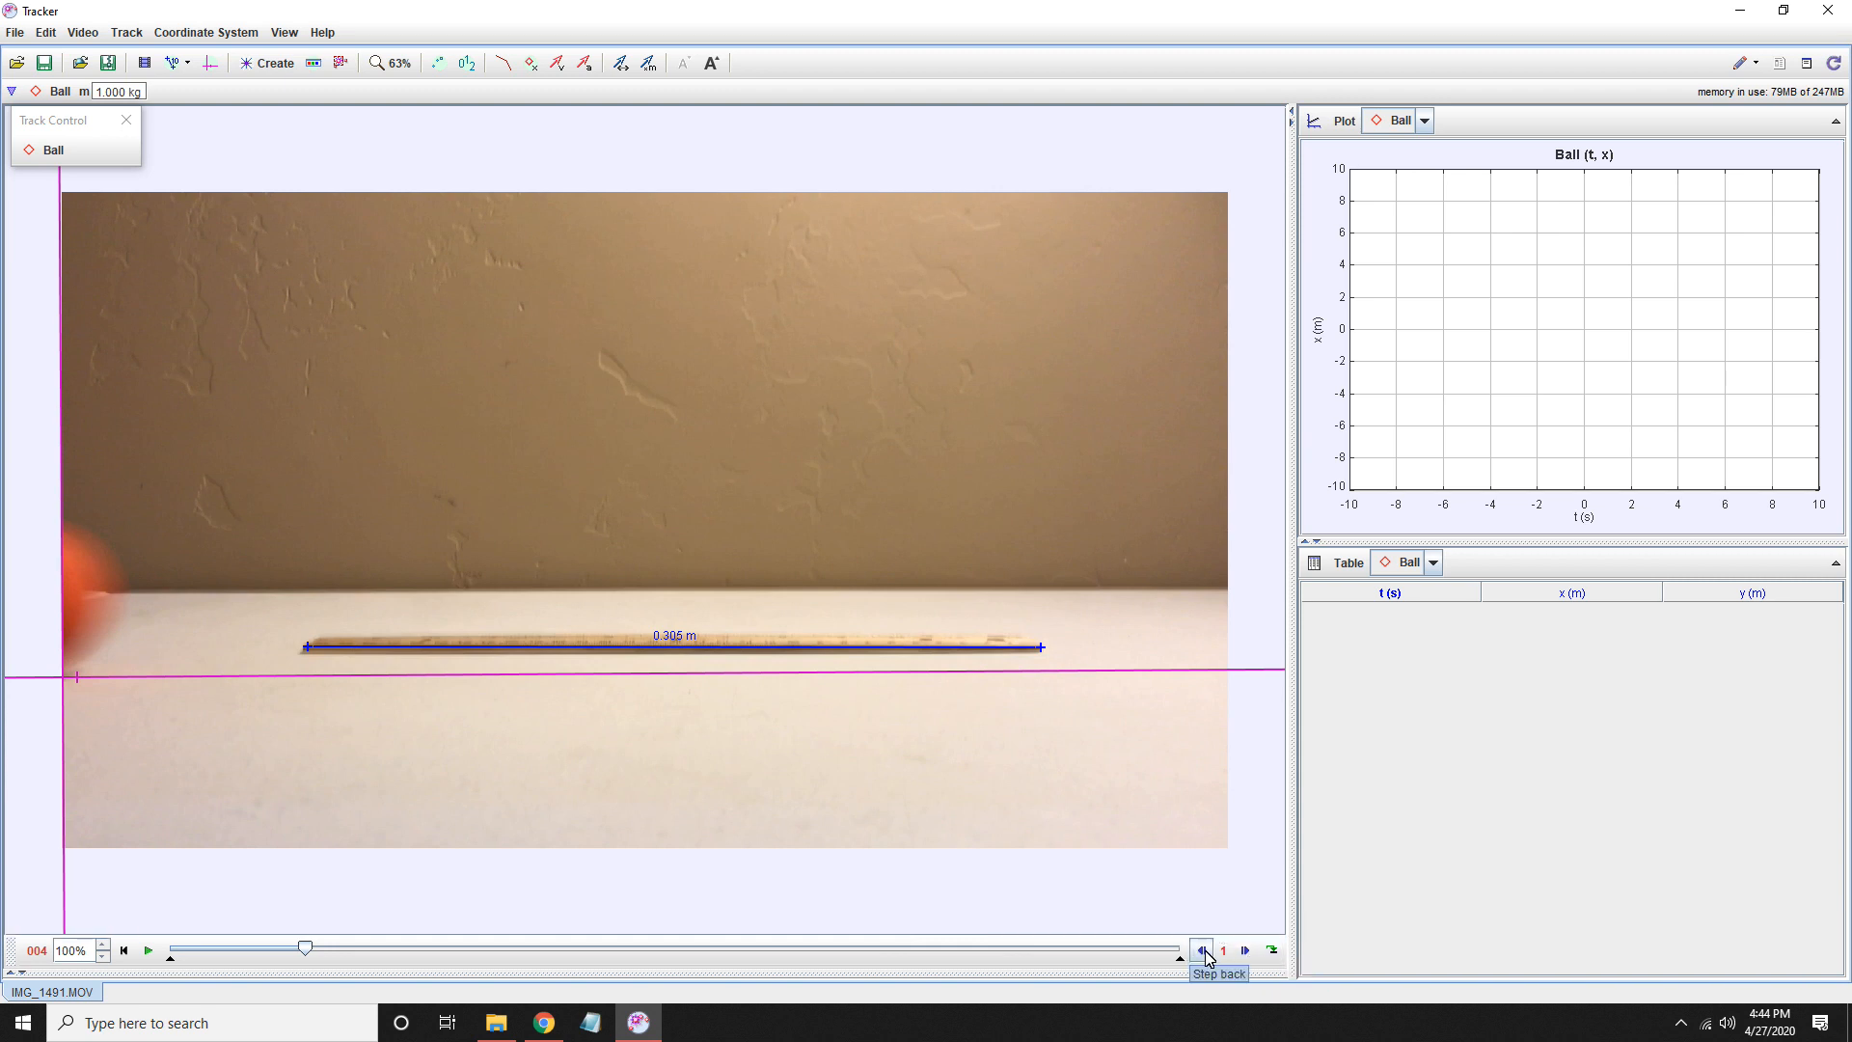
left_click(1251, 957)
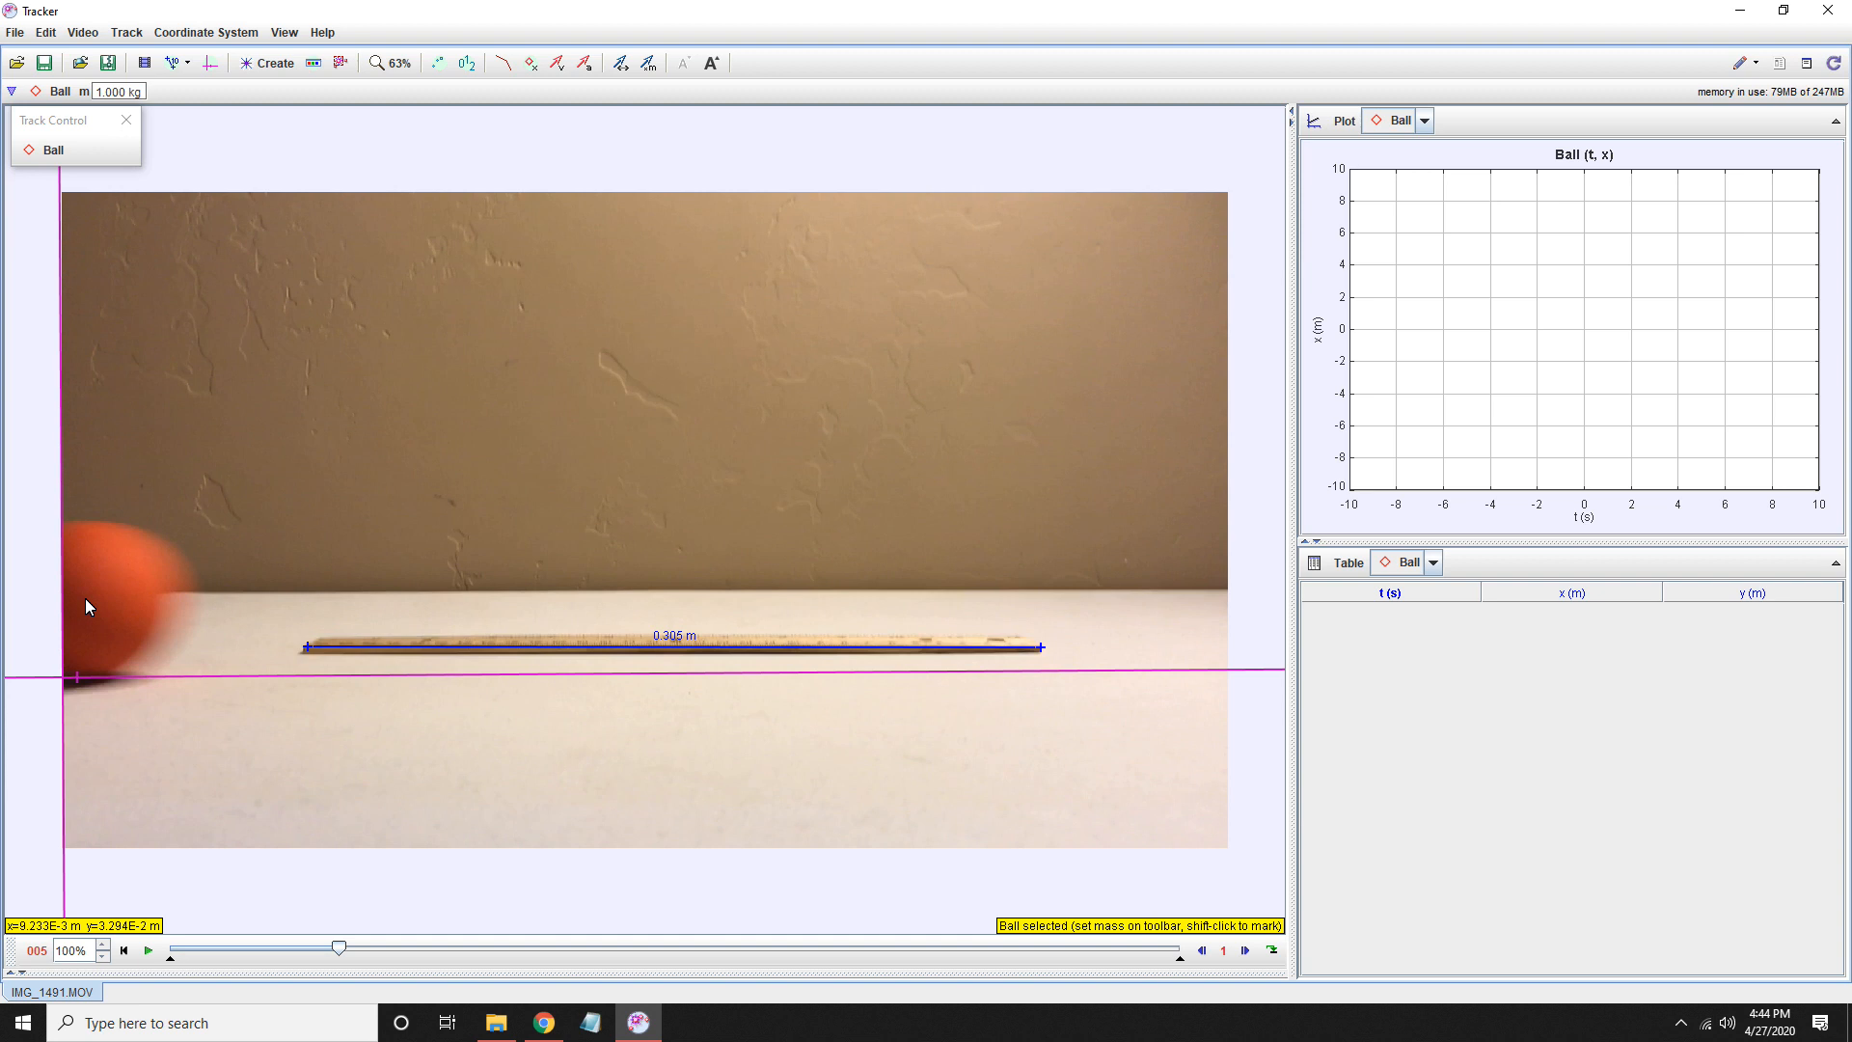
key("shift")
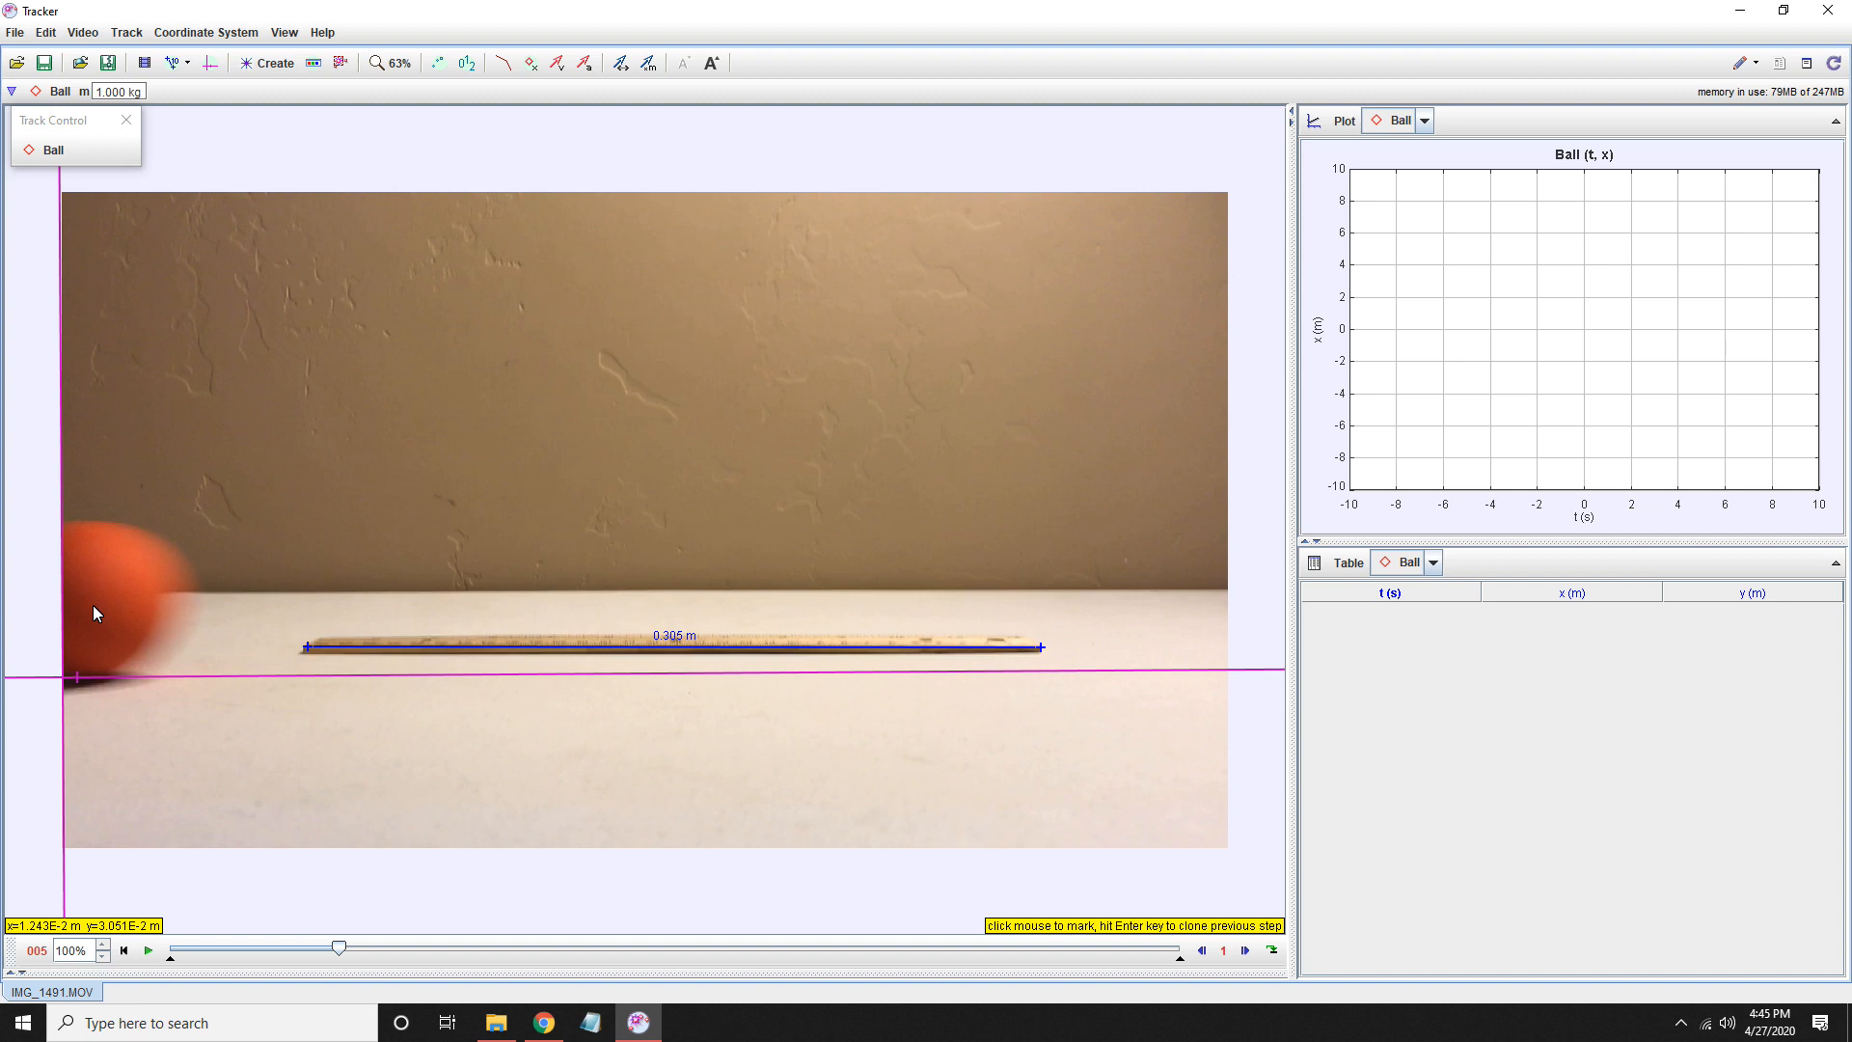
left_click(87, 612)
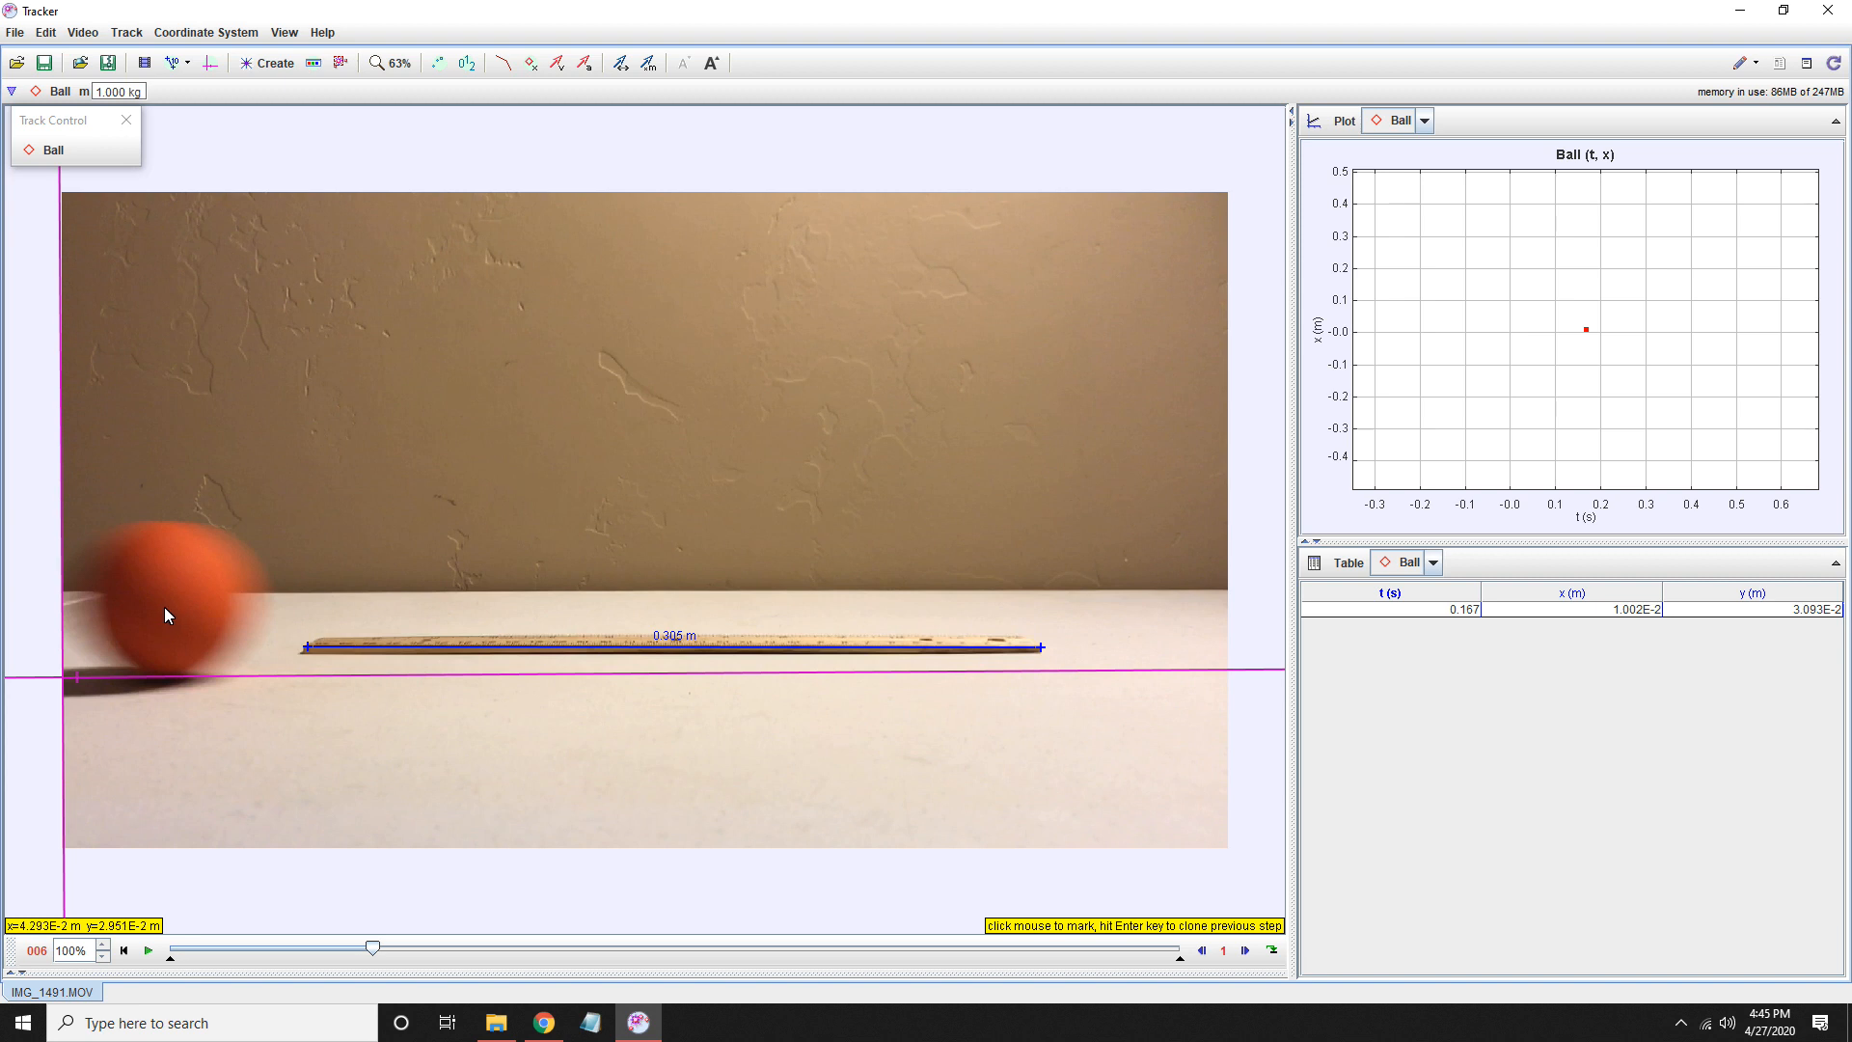
left_click(165, 606)
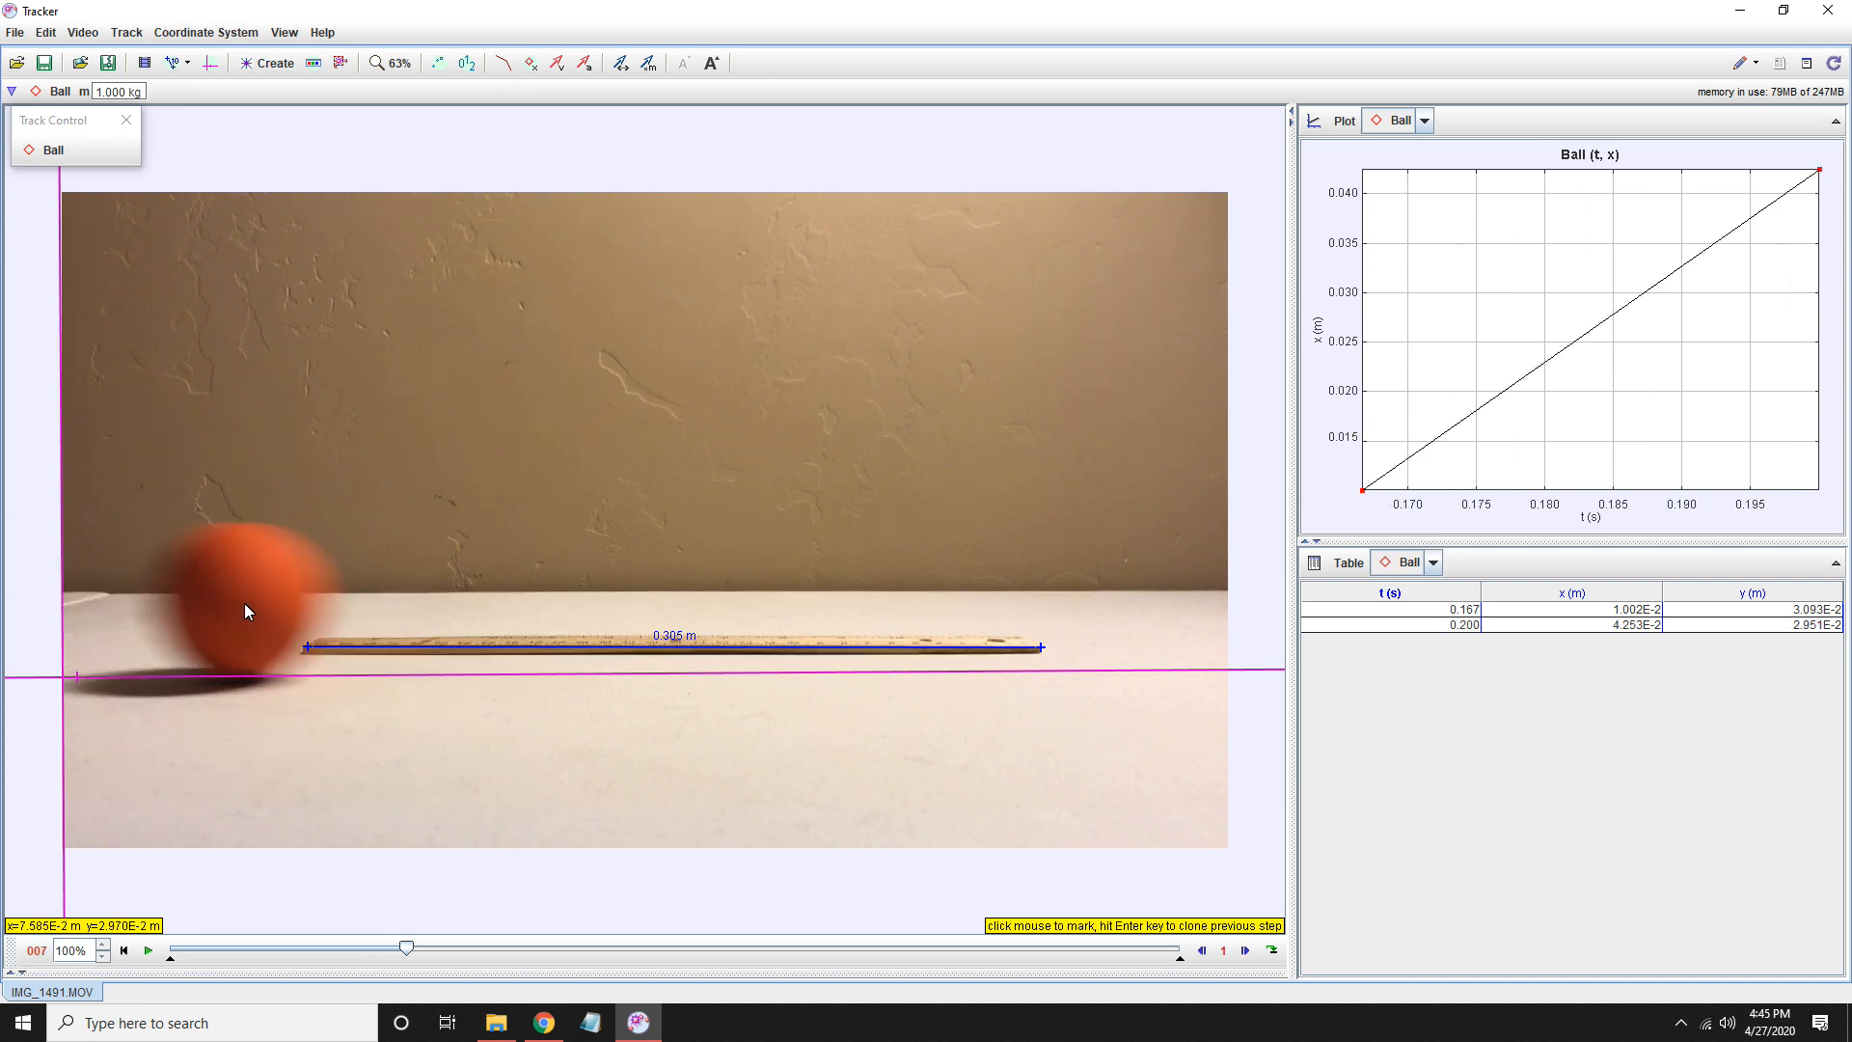
left_click(242, 611)
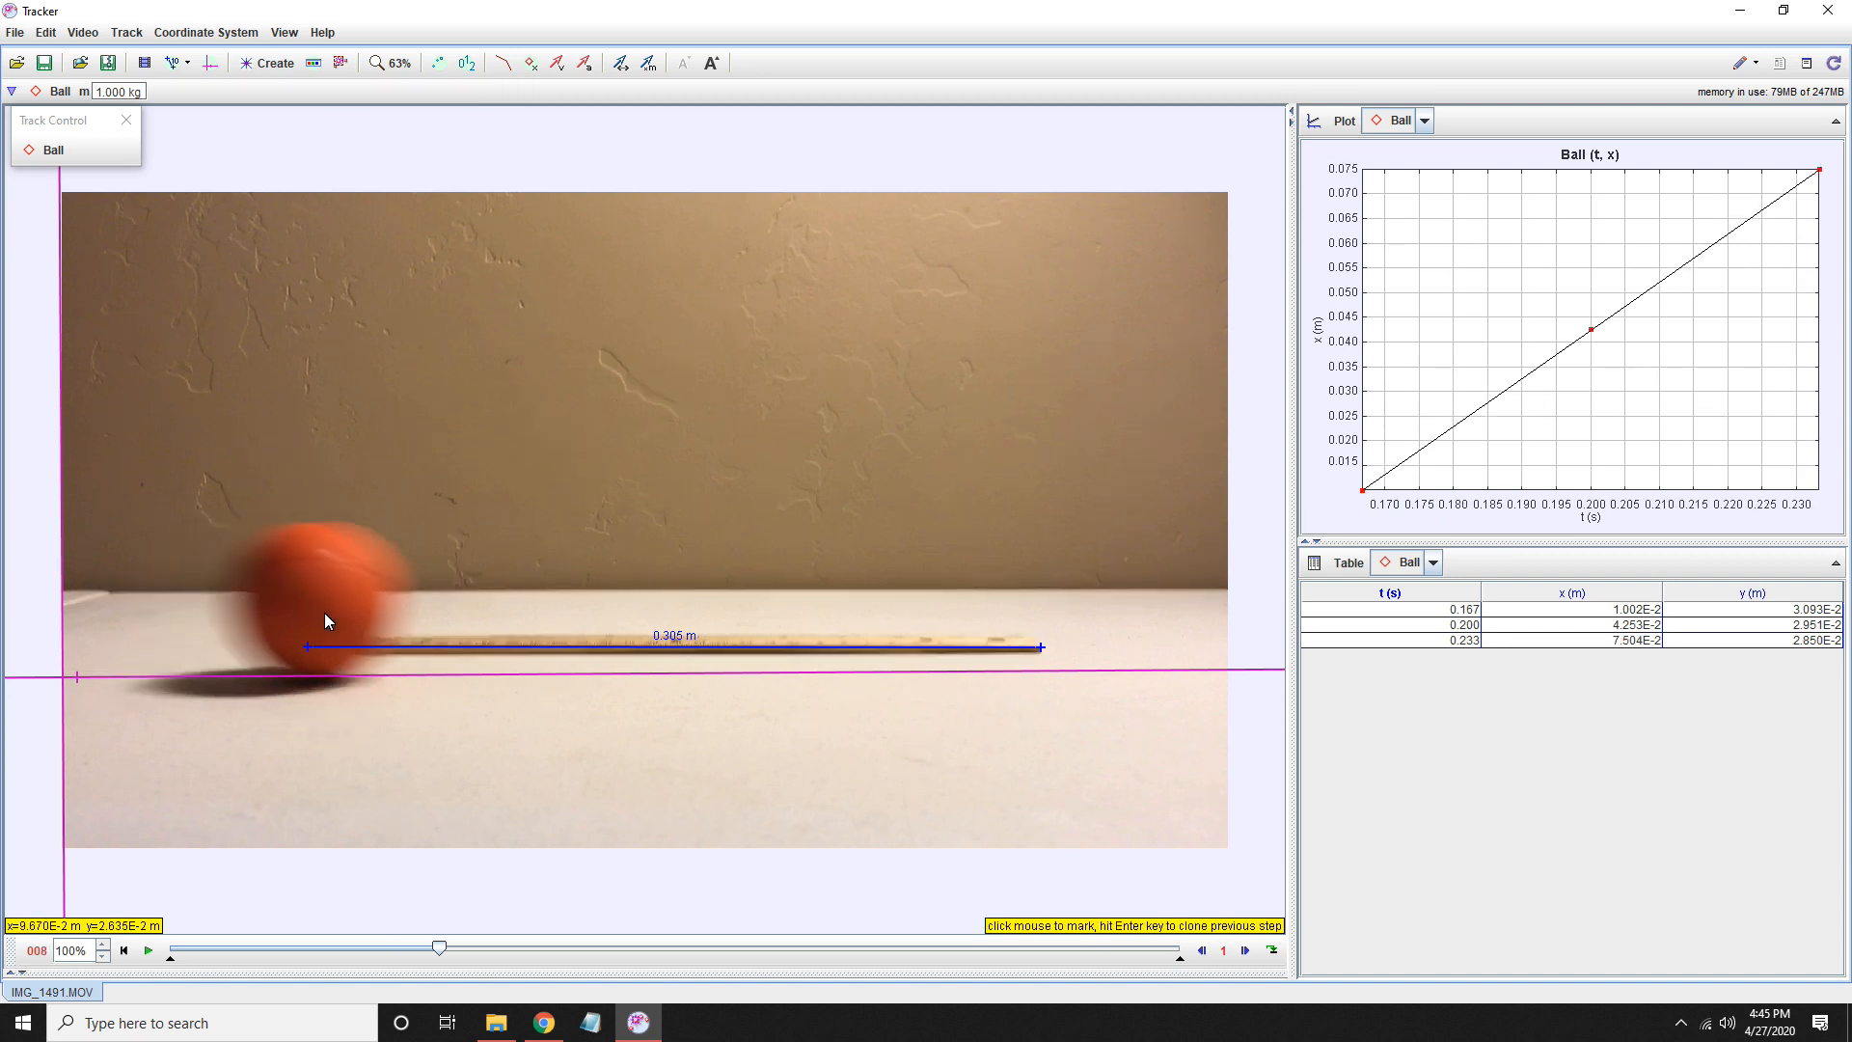
left_click(315, 610)
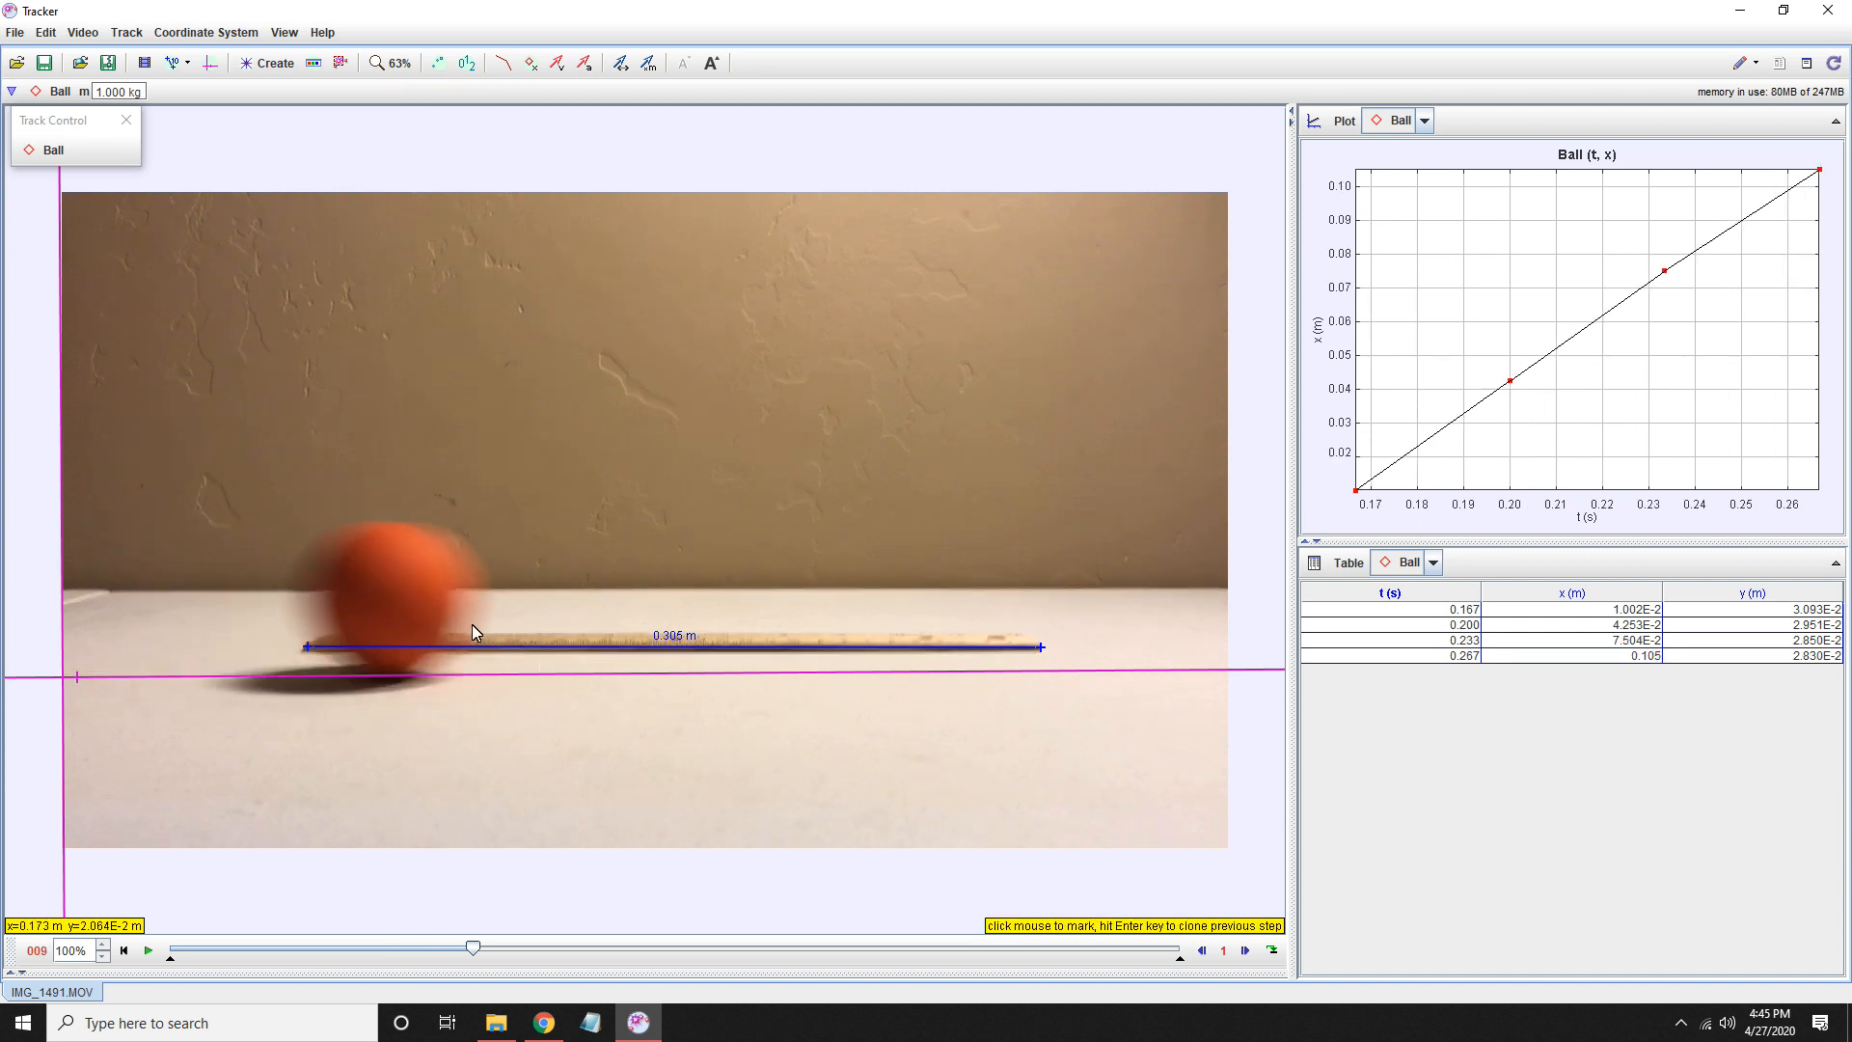
left_click(395, 604)
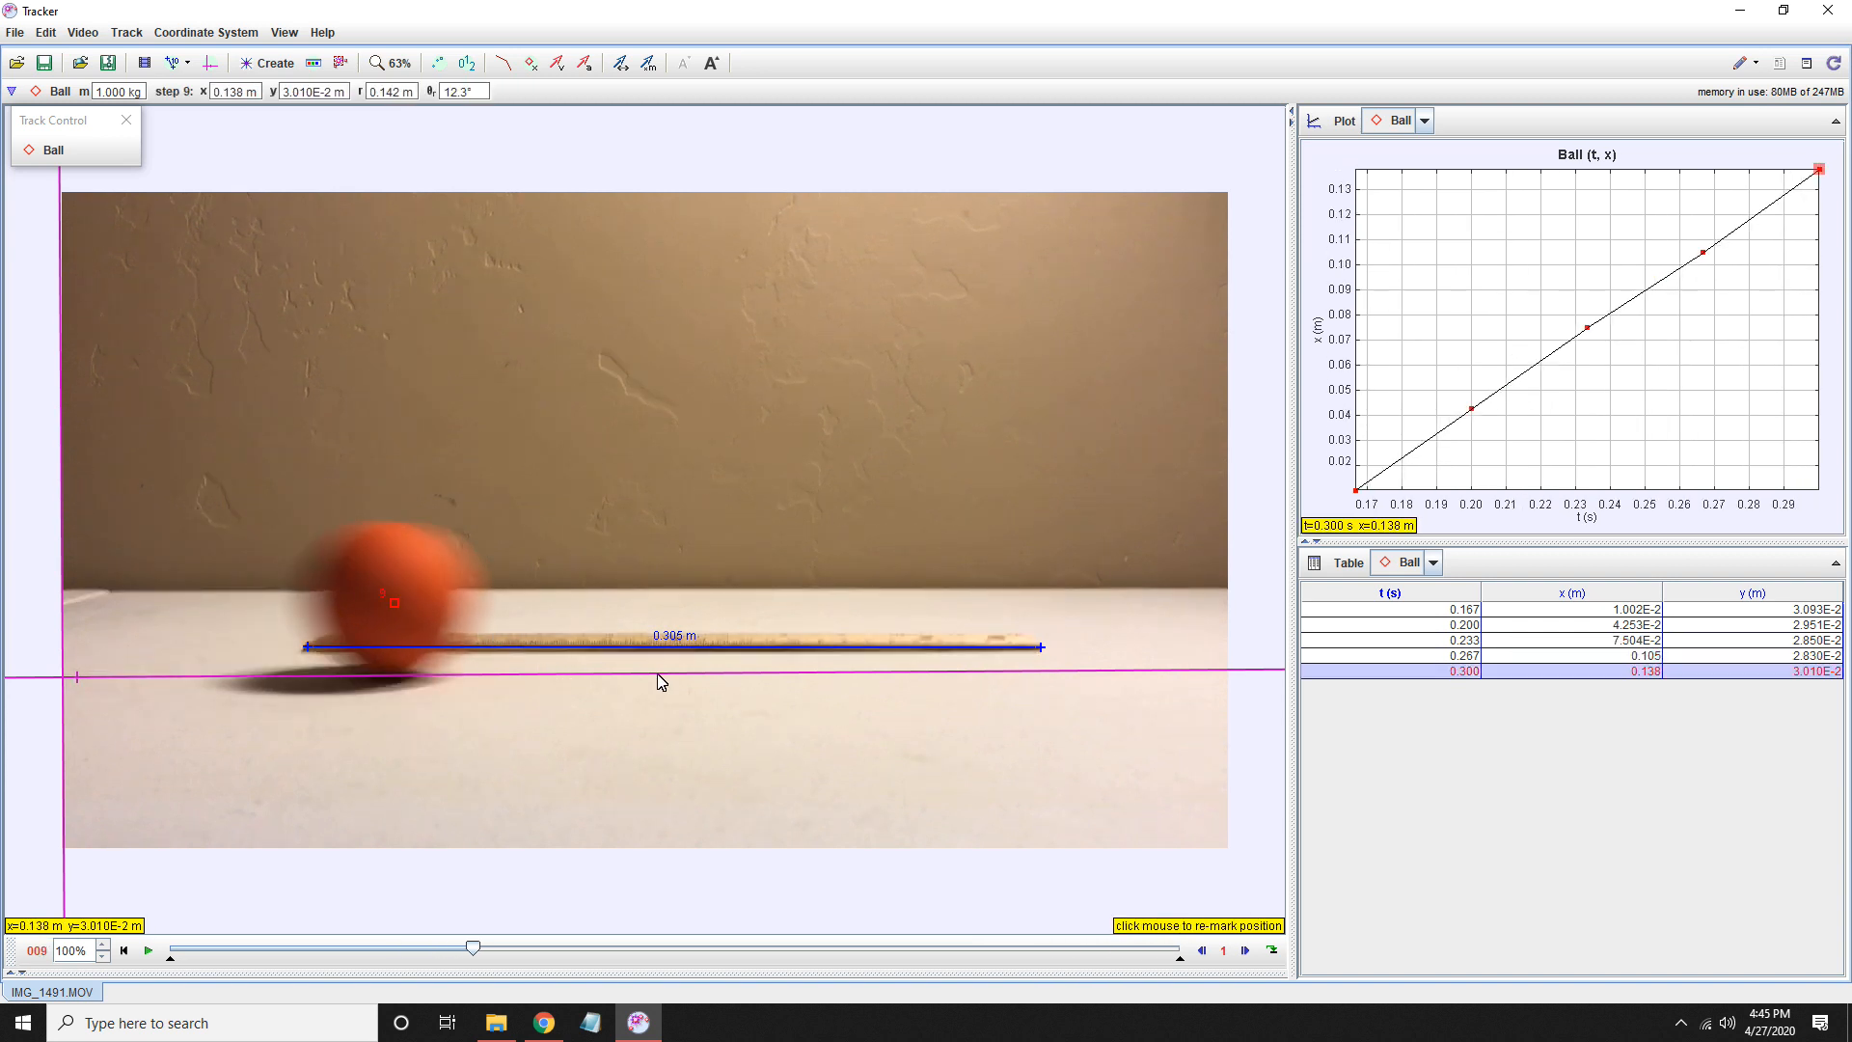
left_click(468, 607)
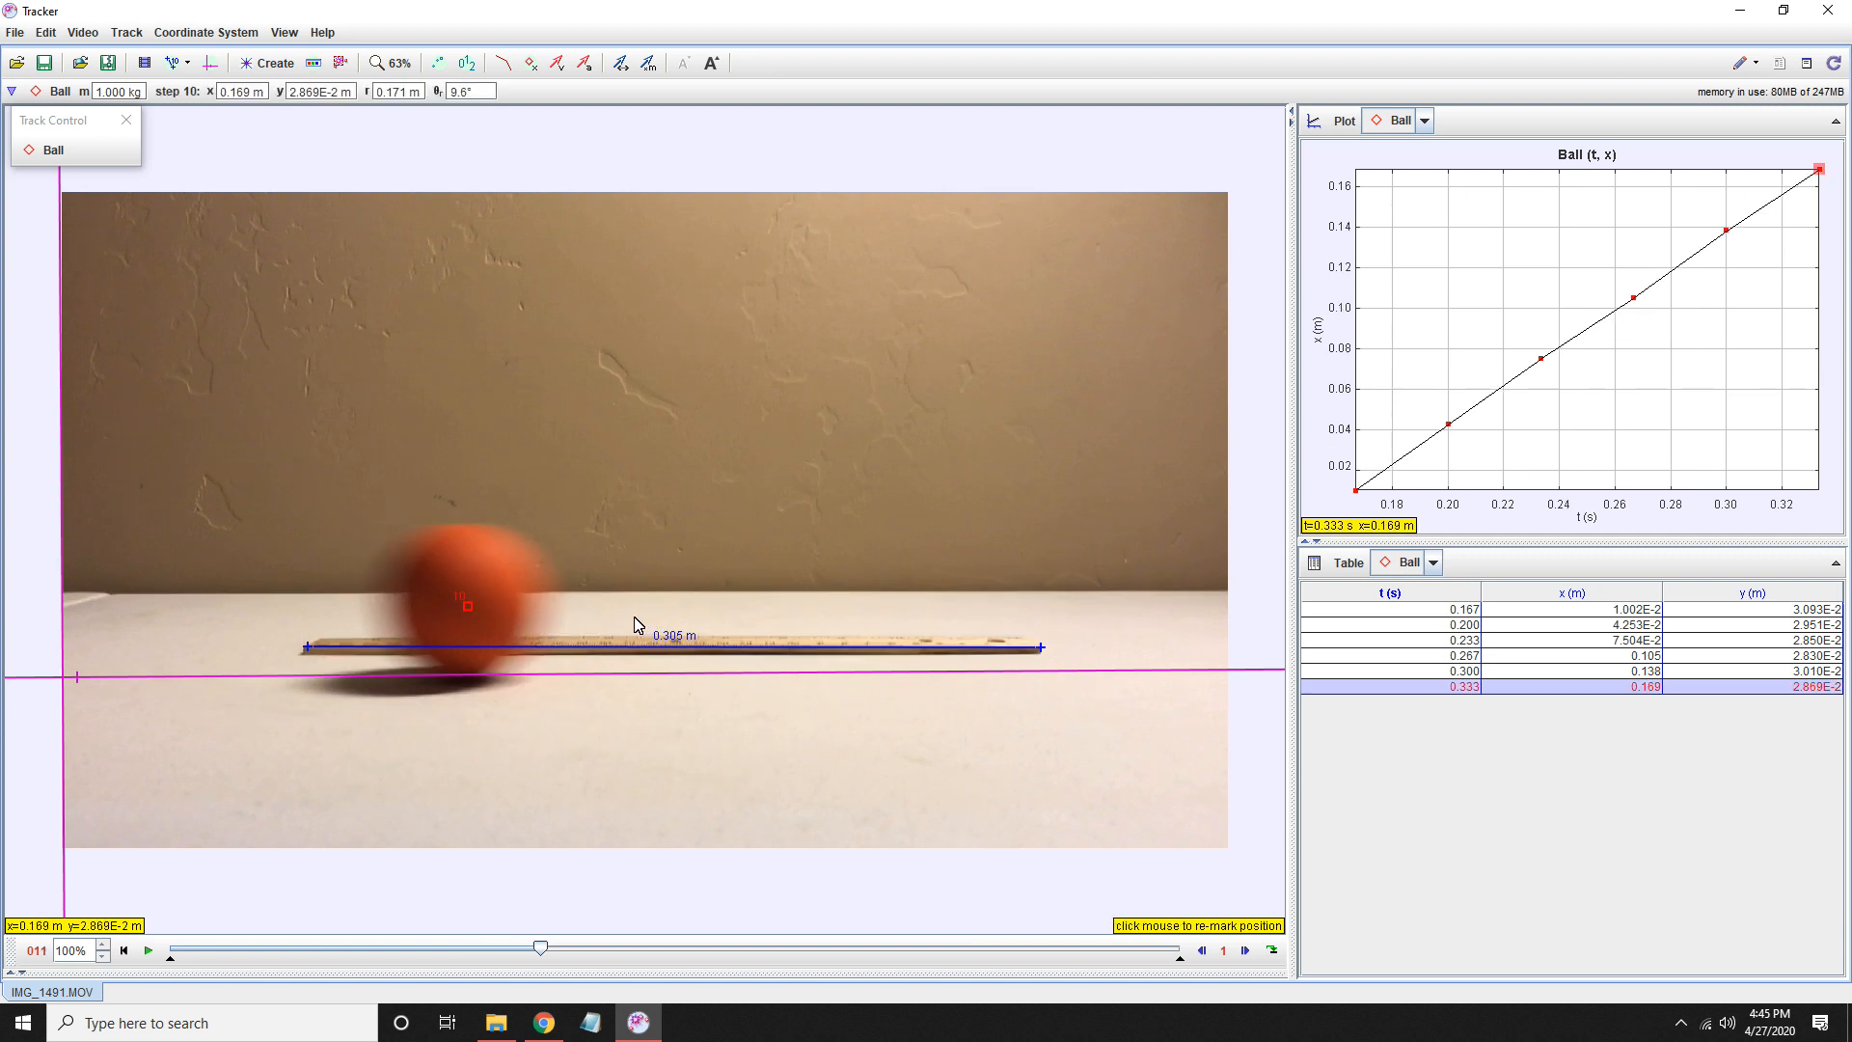
left_click(546, 607)
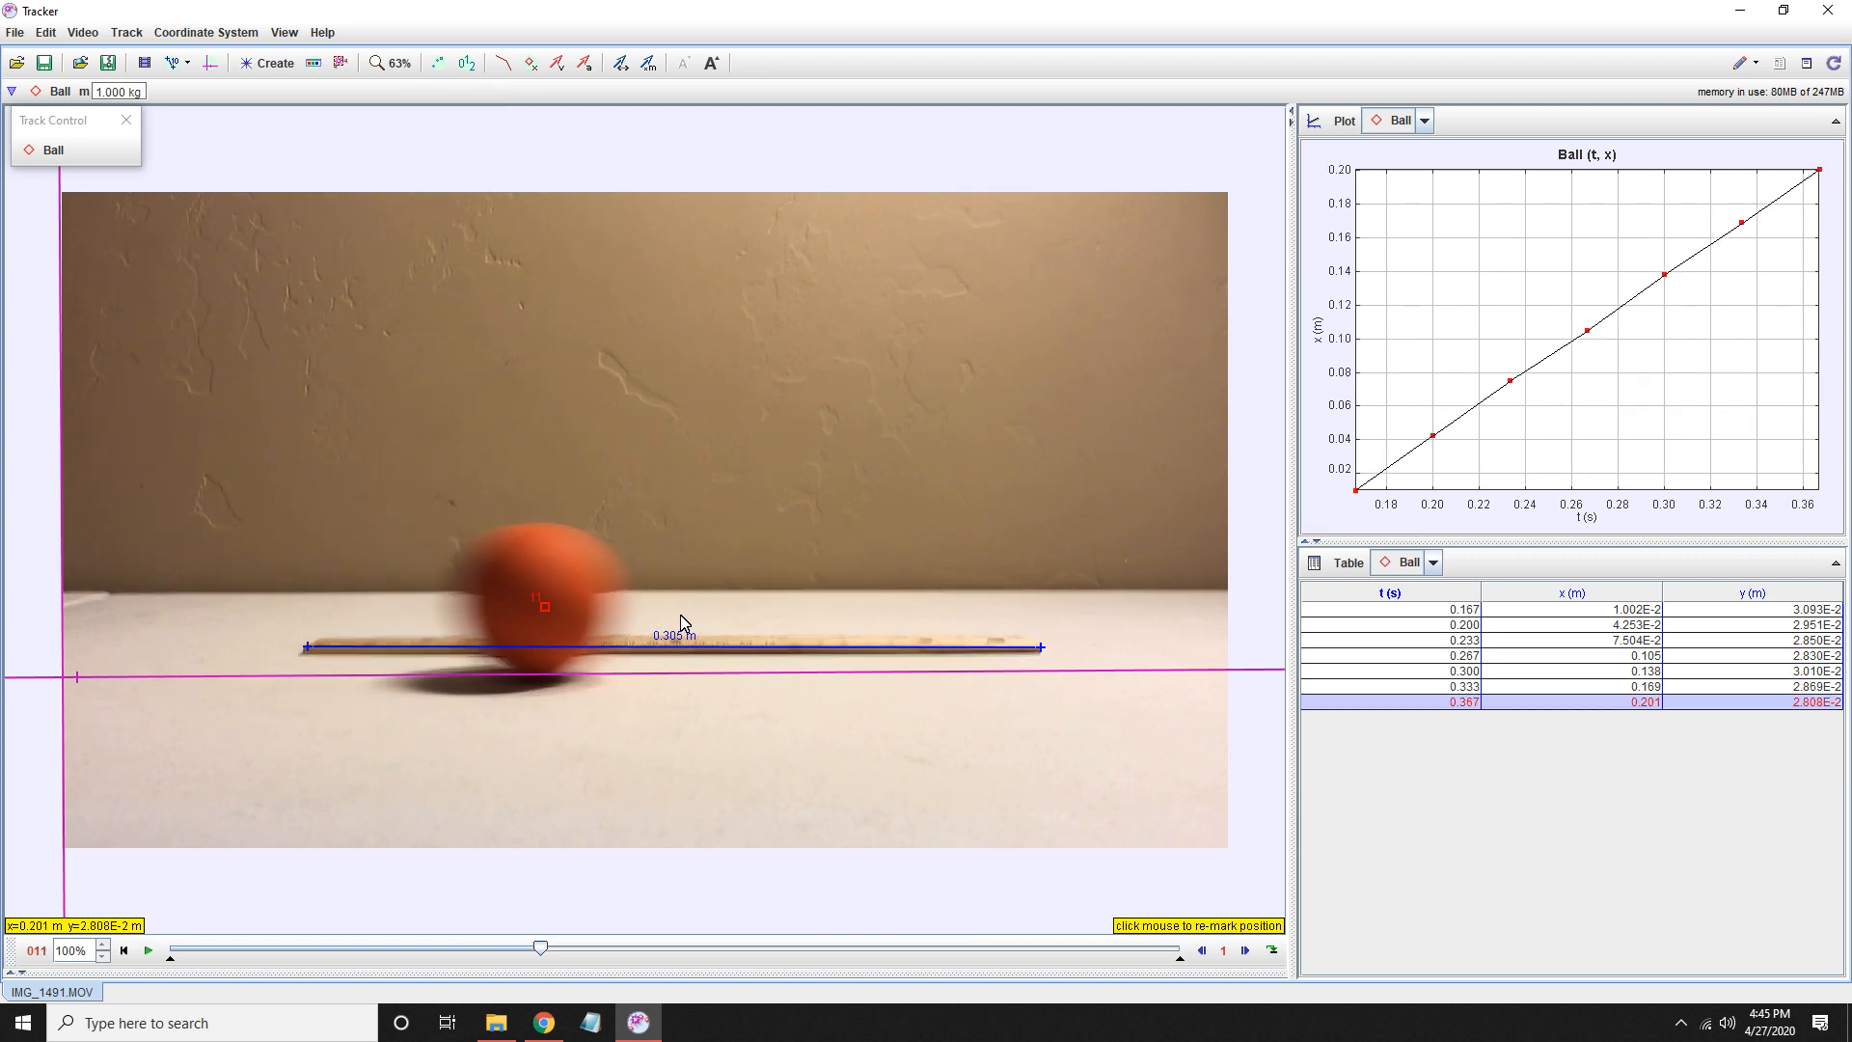
left_click(613, 607)
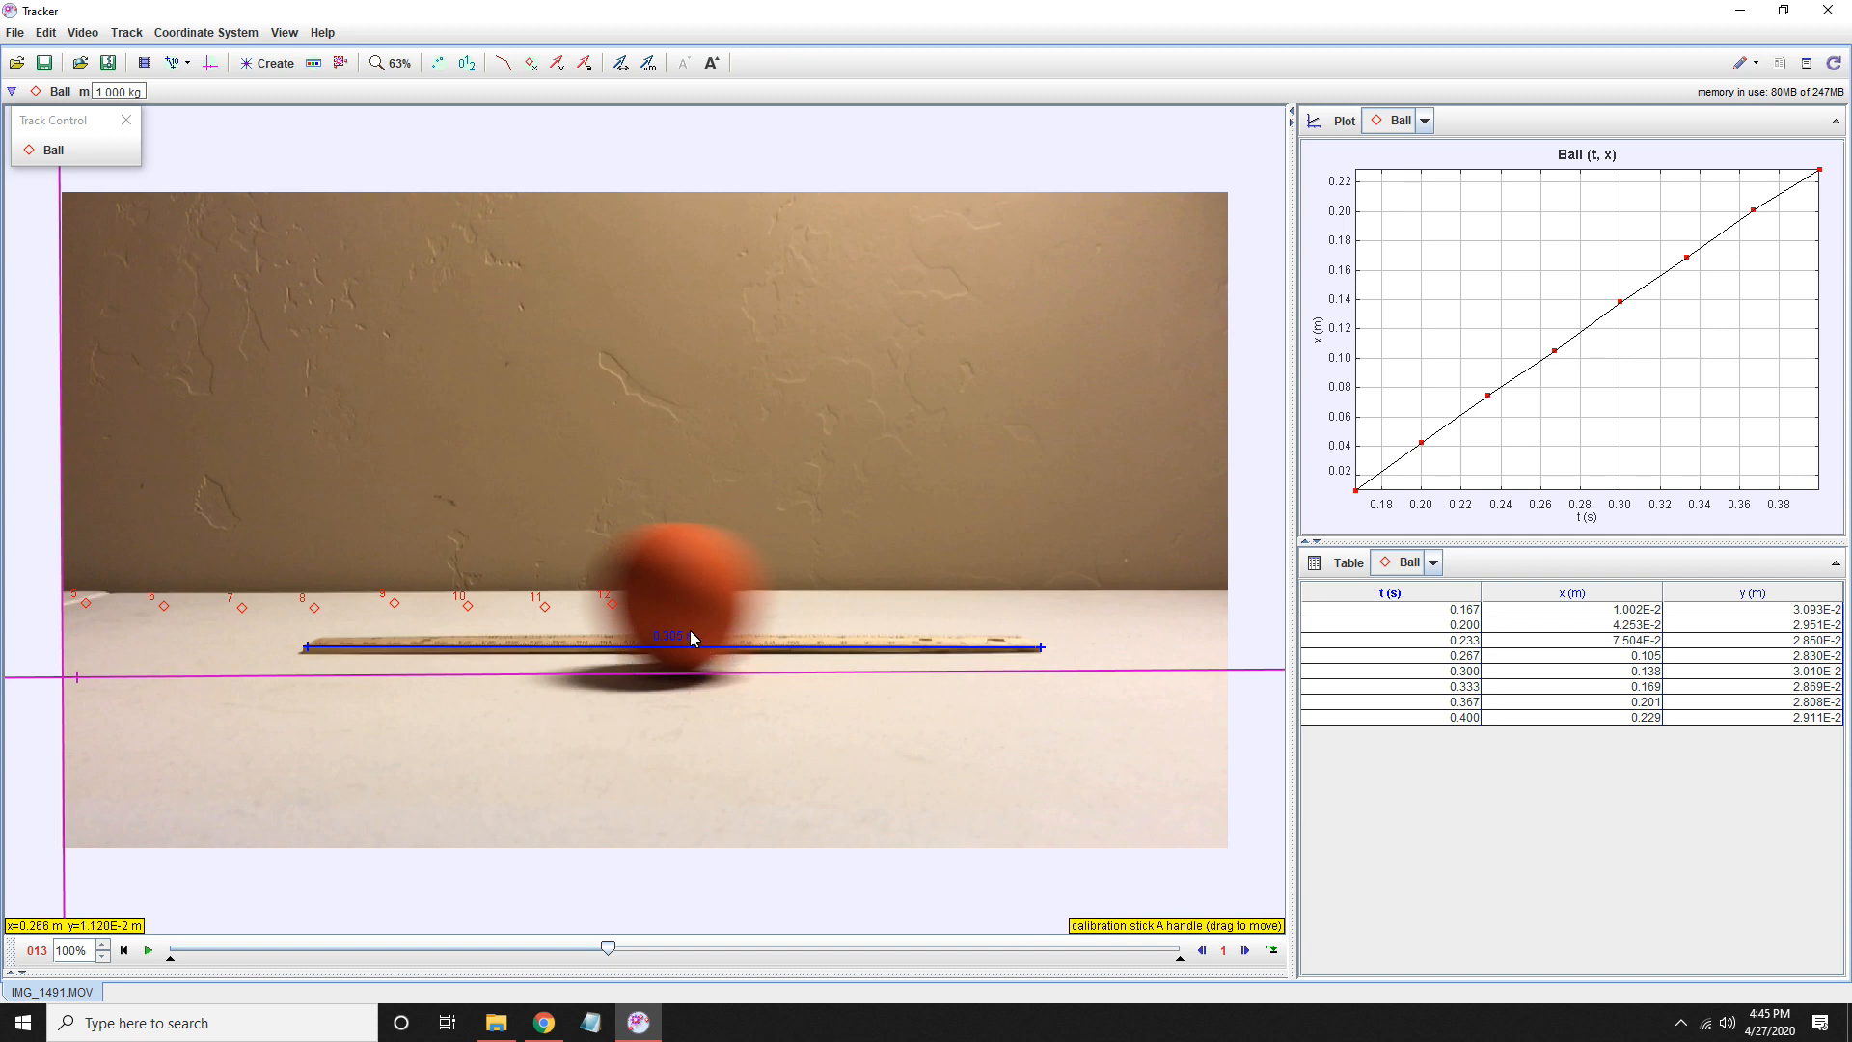
key("shift")
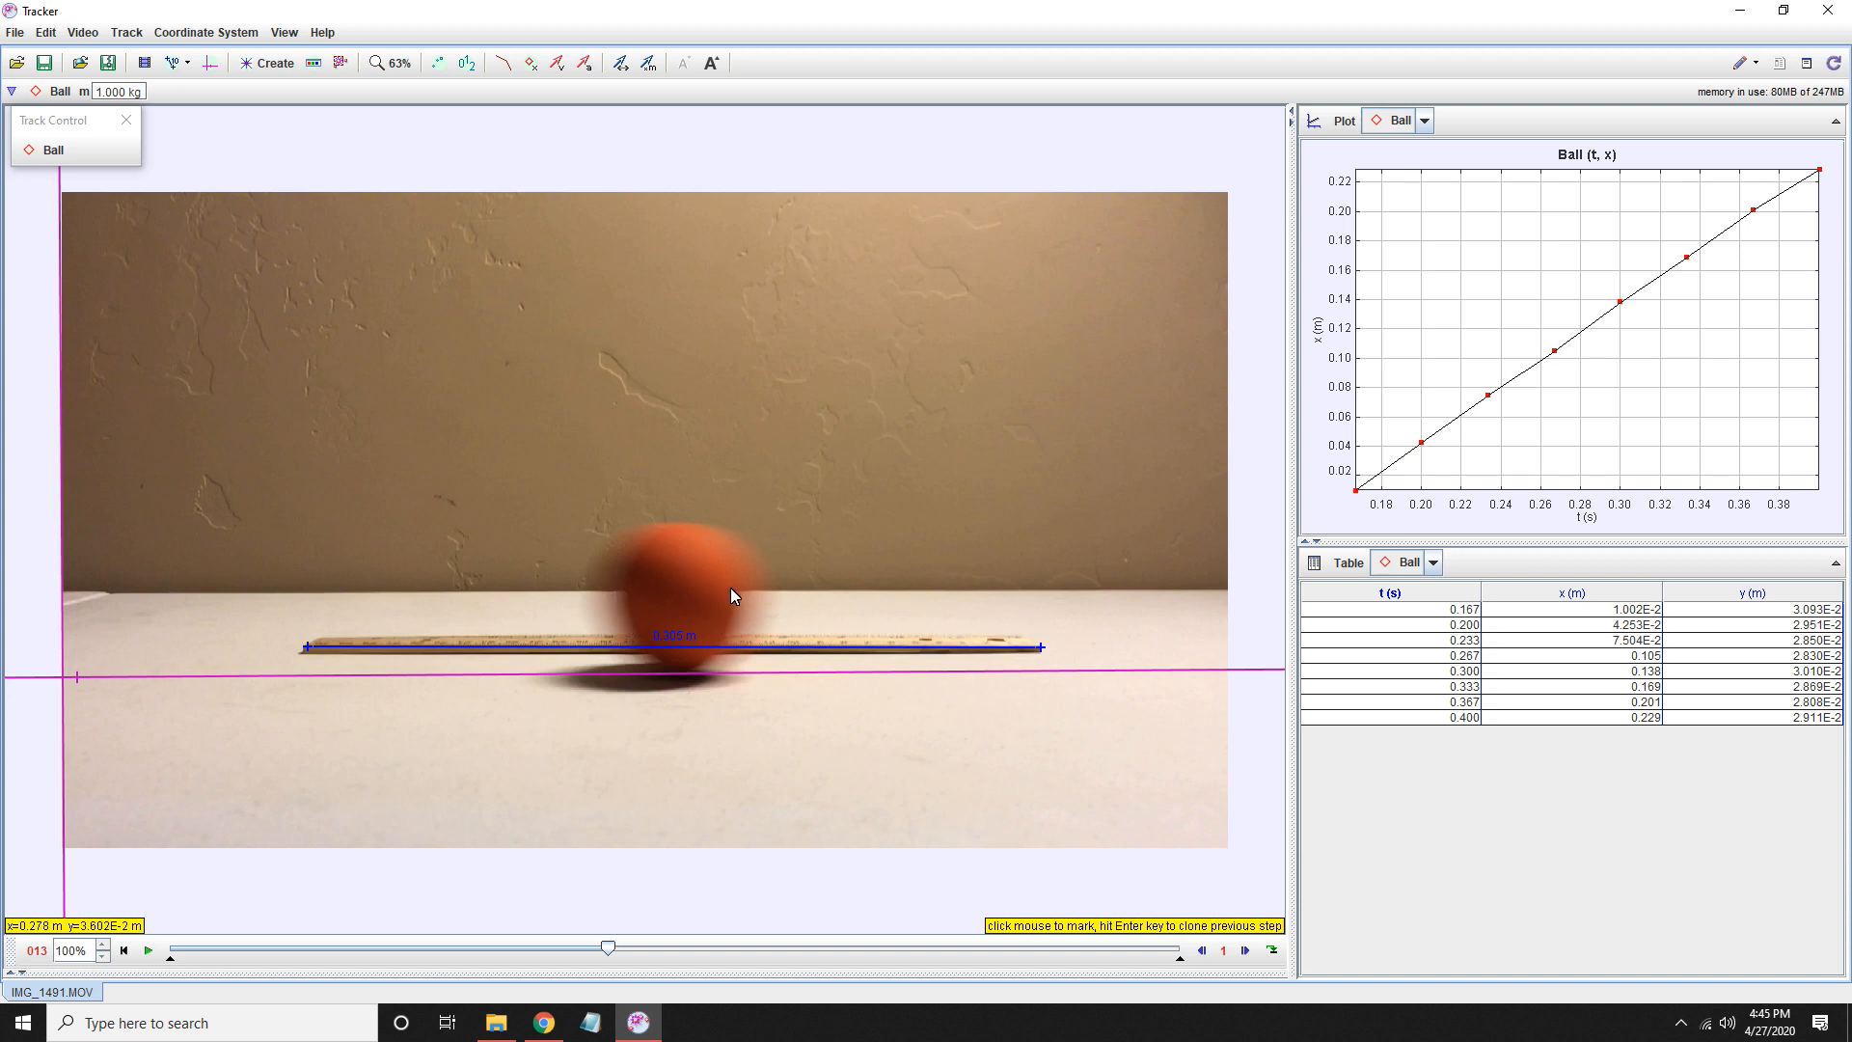
left_click(679, 604, "shift")
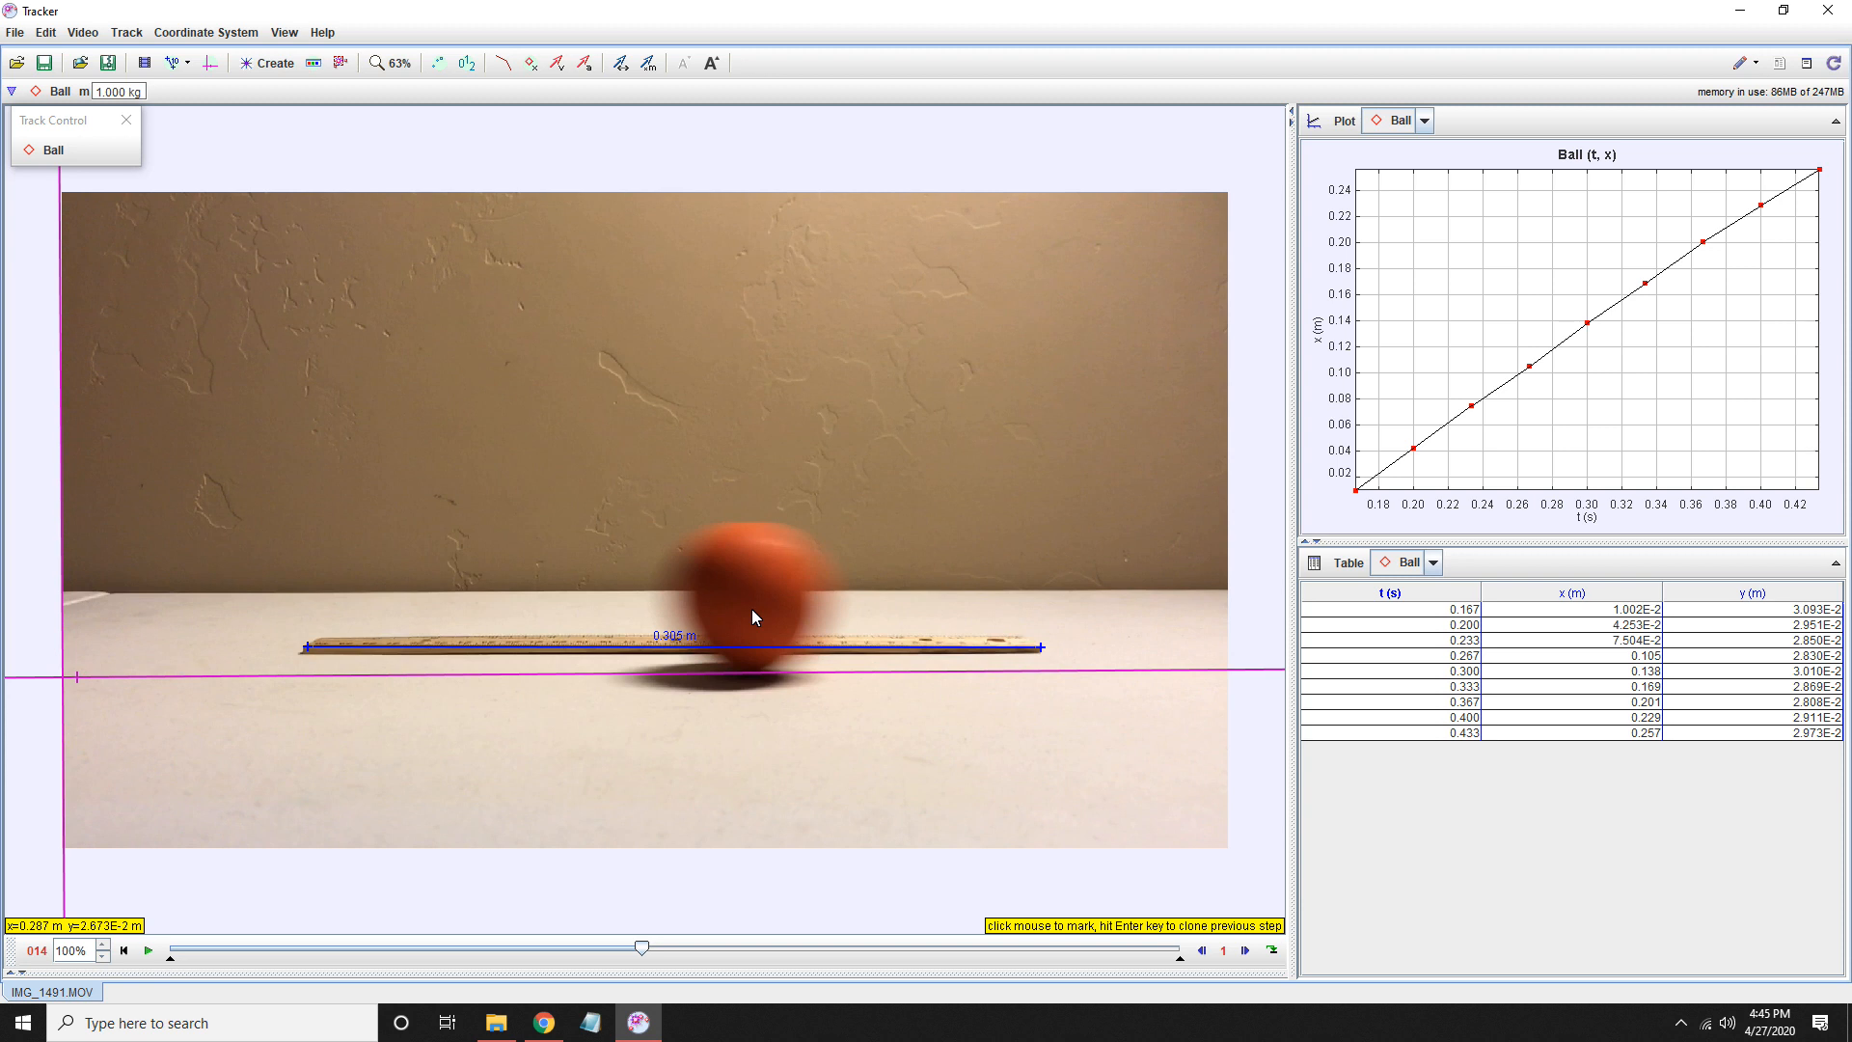
left_click(752, 610, "shift")
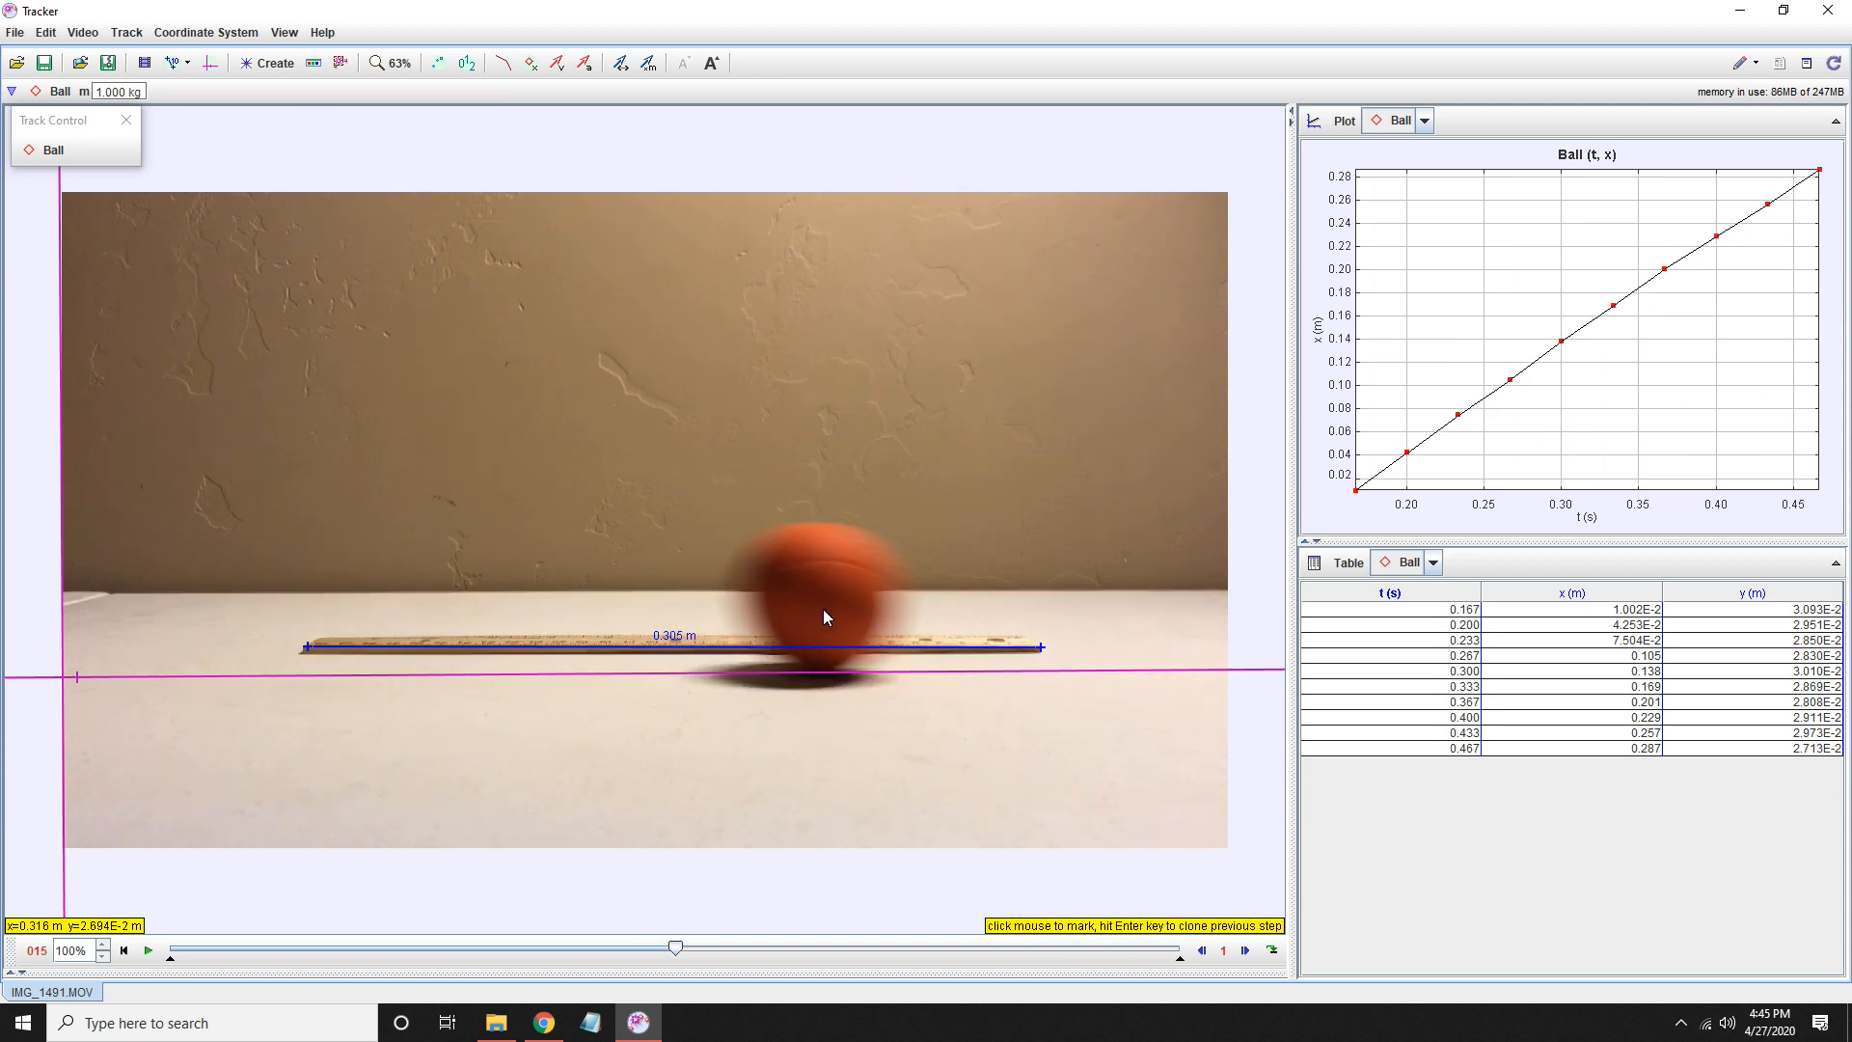
left_click(823, 609, "shift")
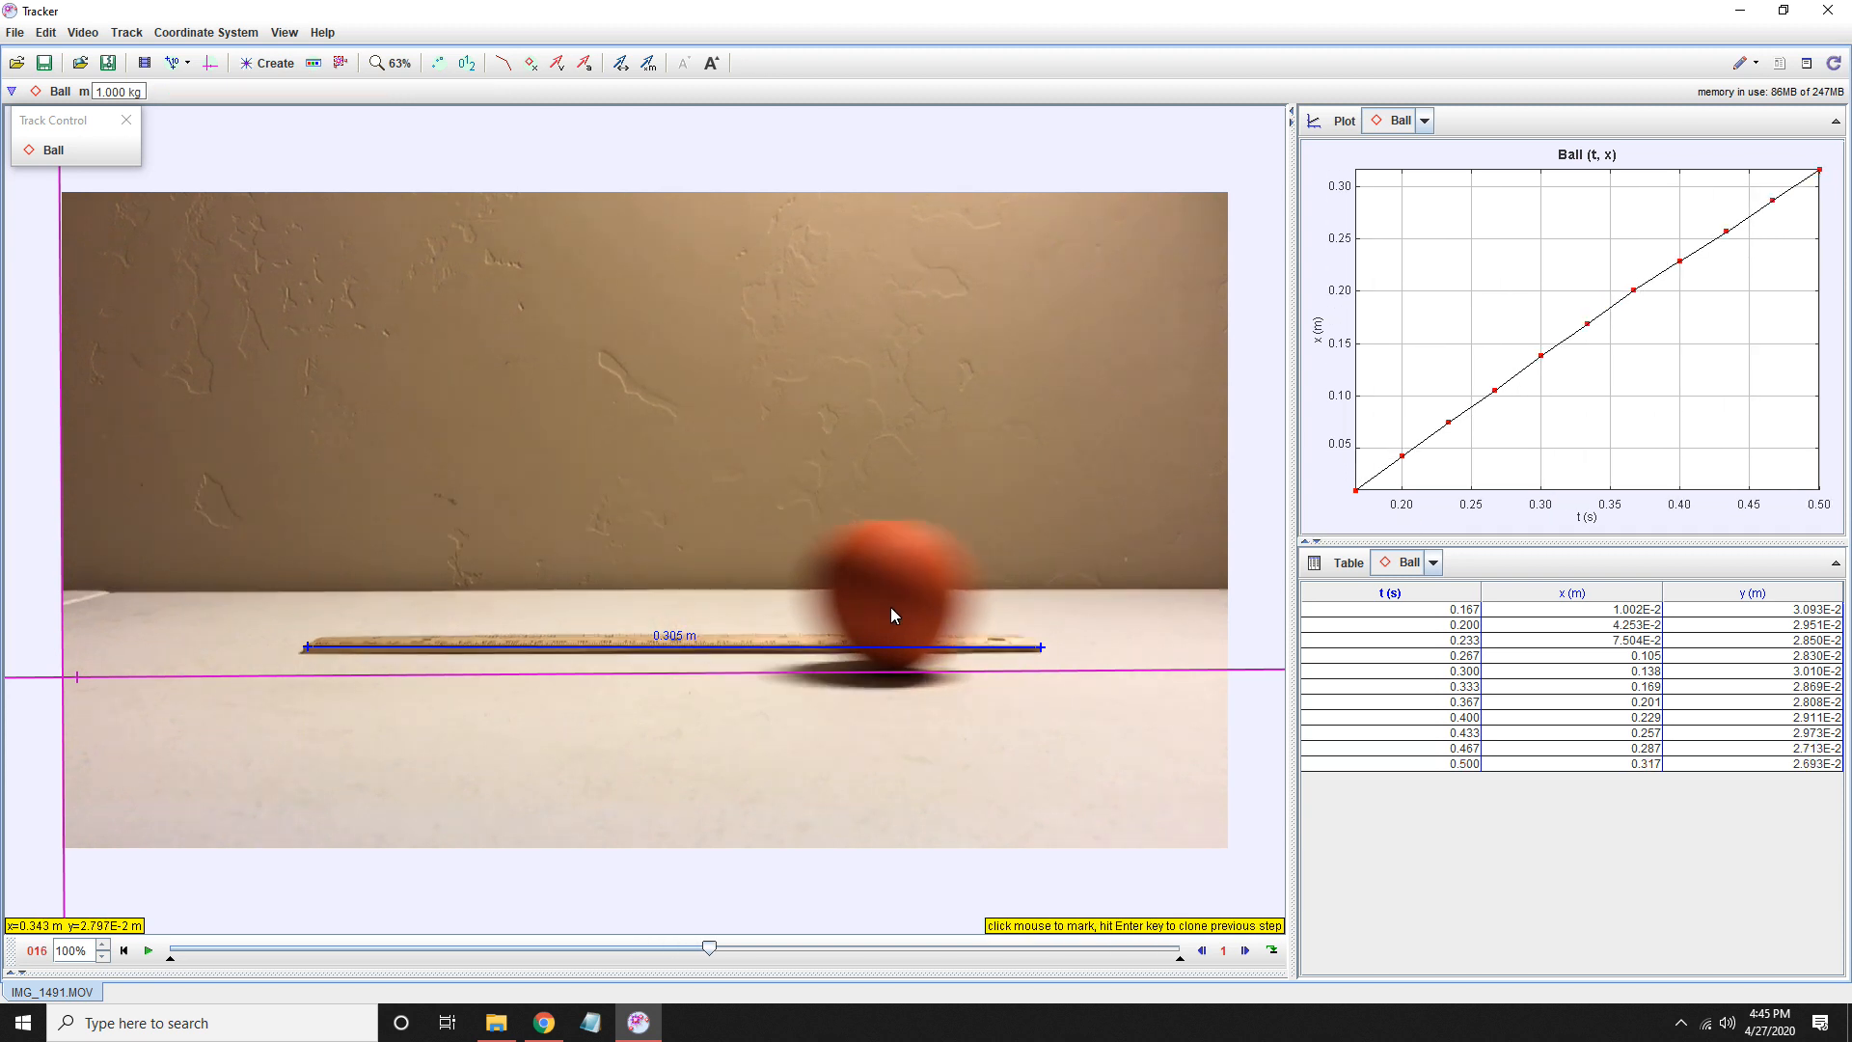
left_click(893, 599, "shift")
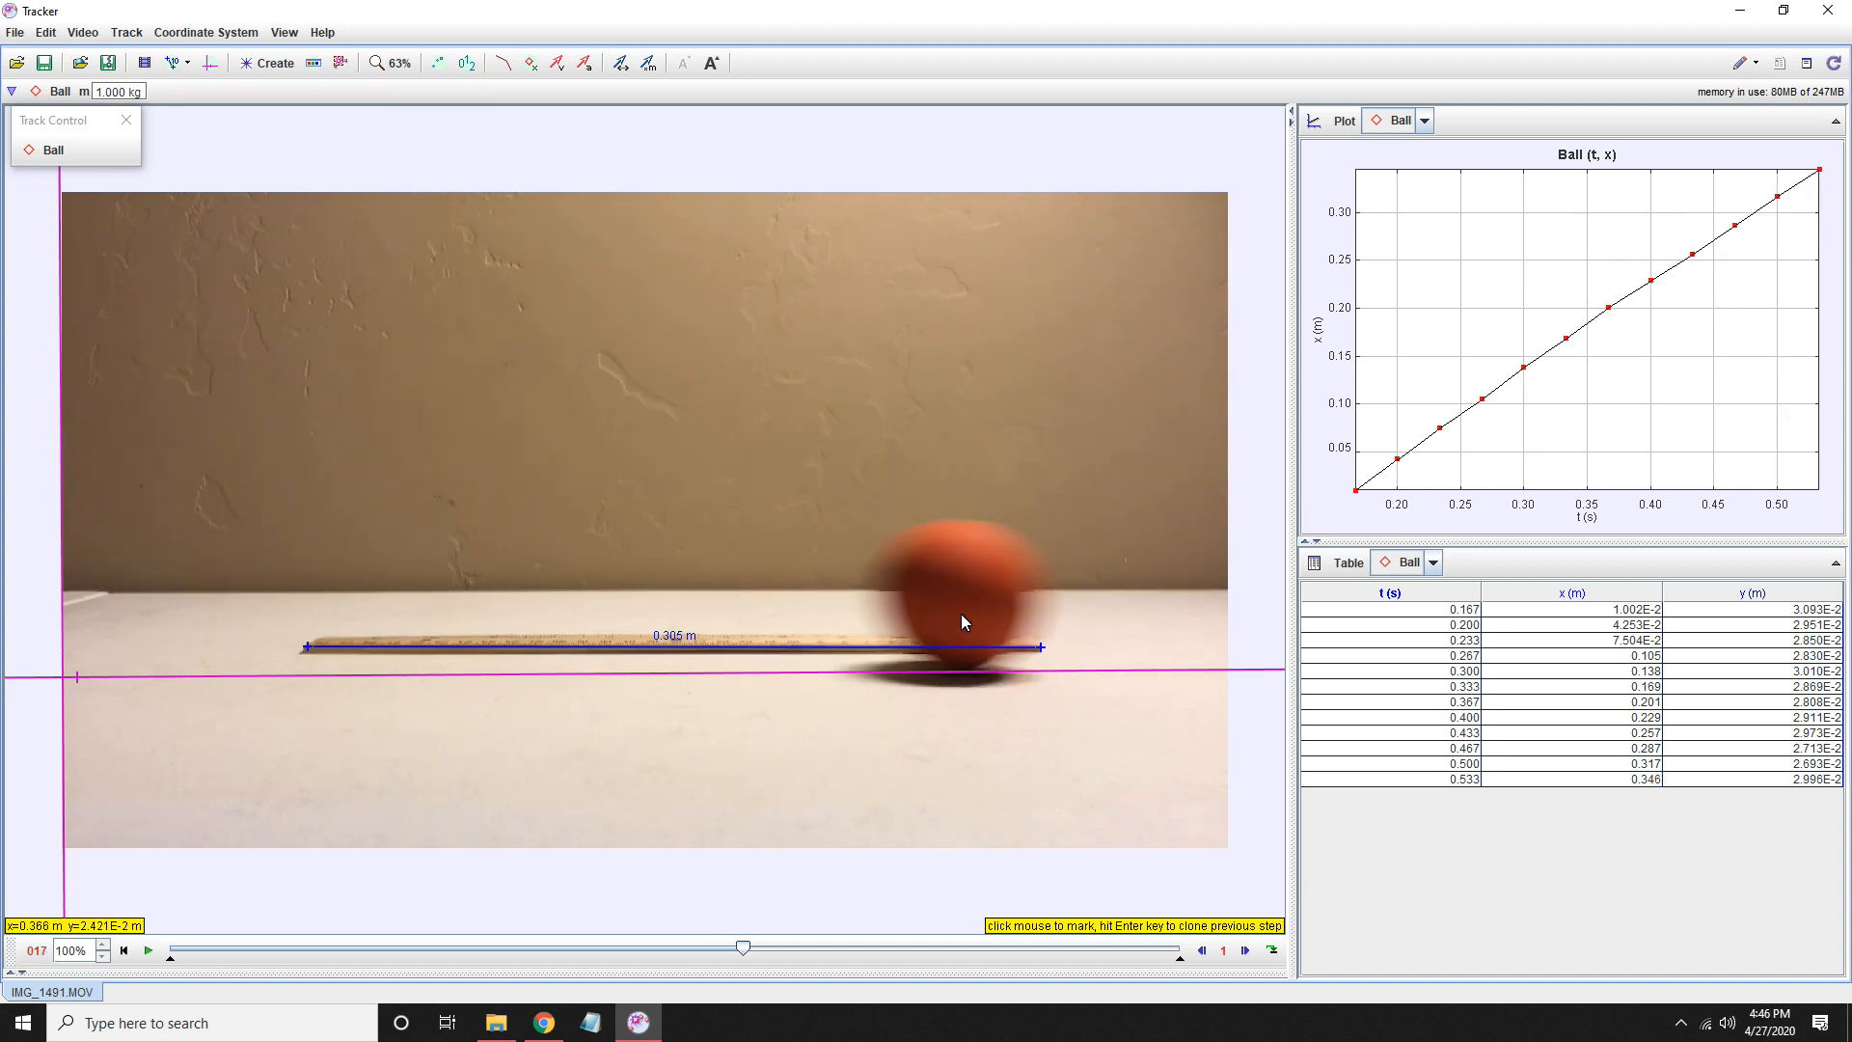
left_click(966, 611, "shift")
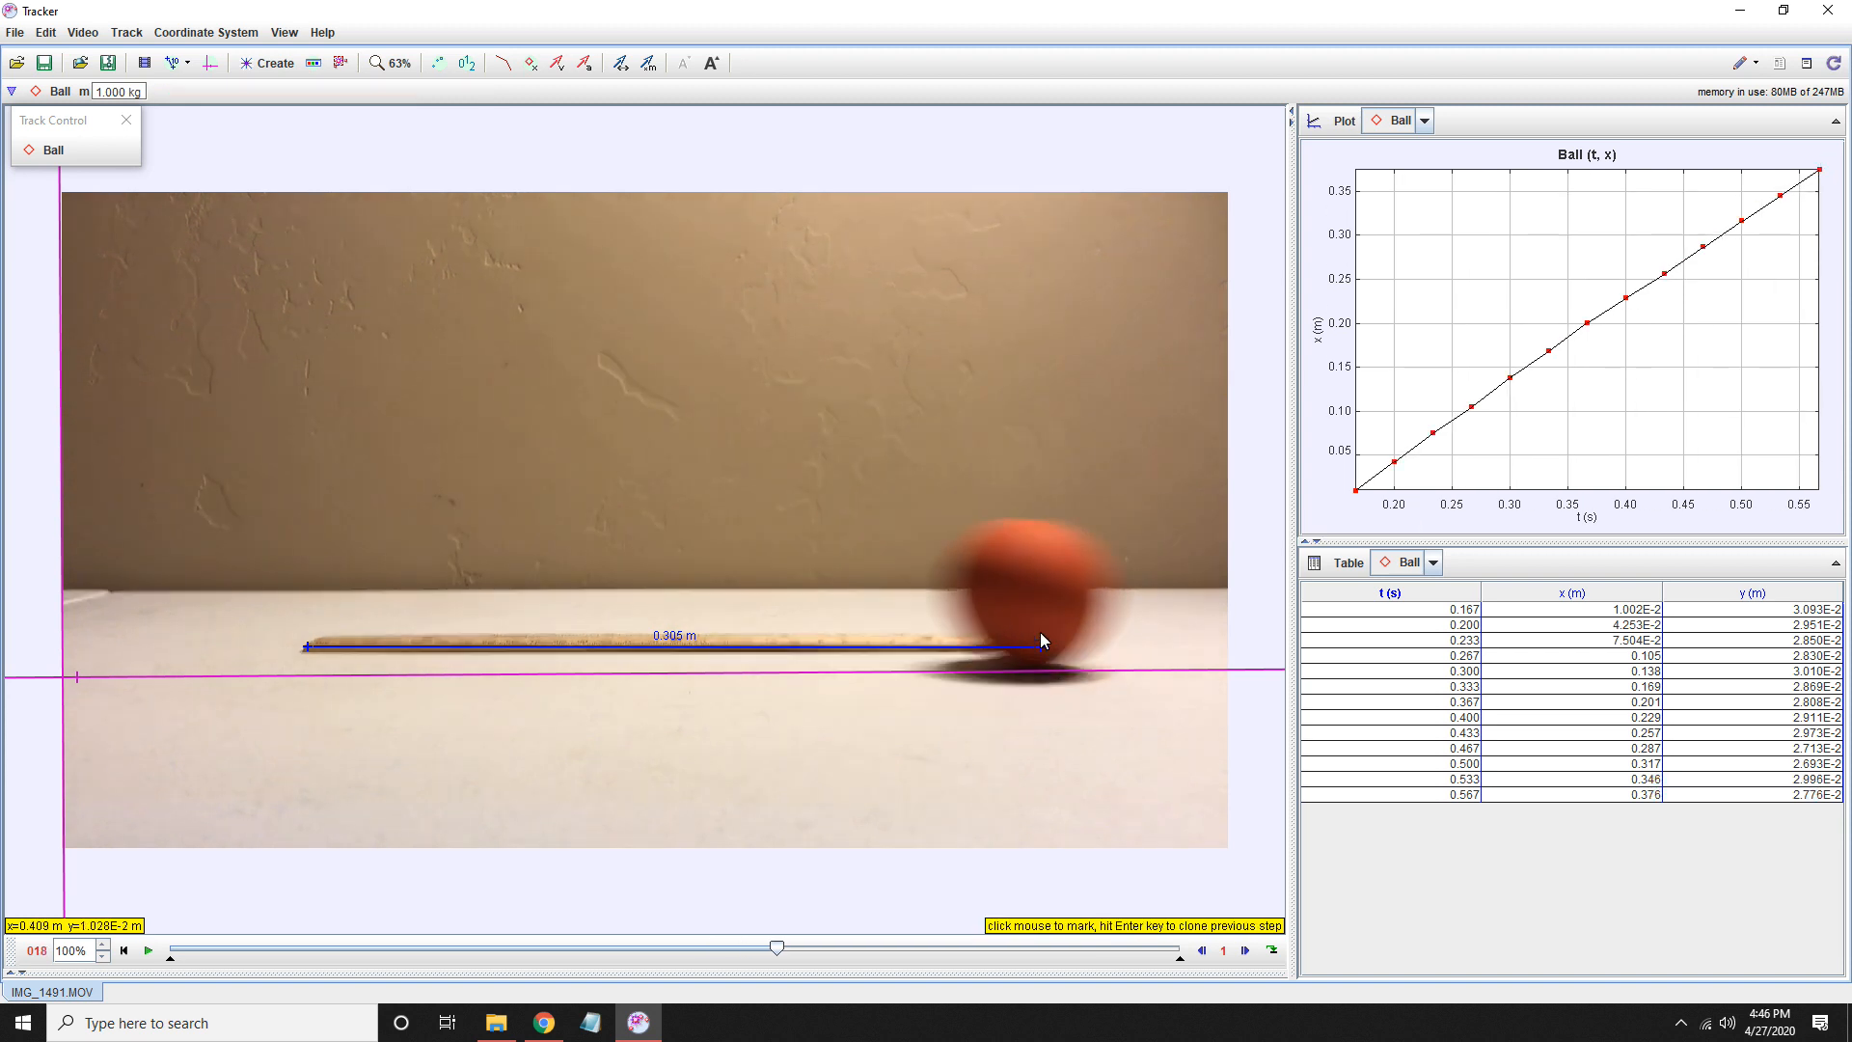
left_click(1032, 600, "shift")
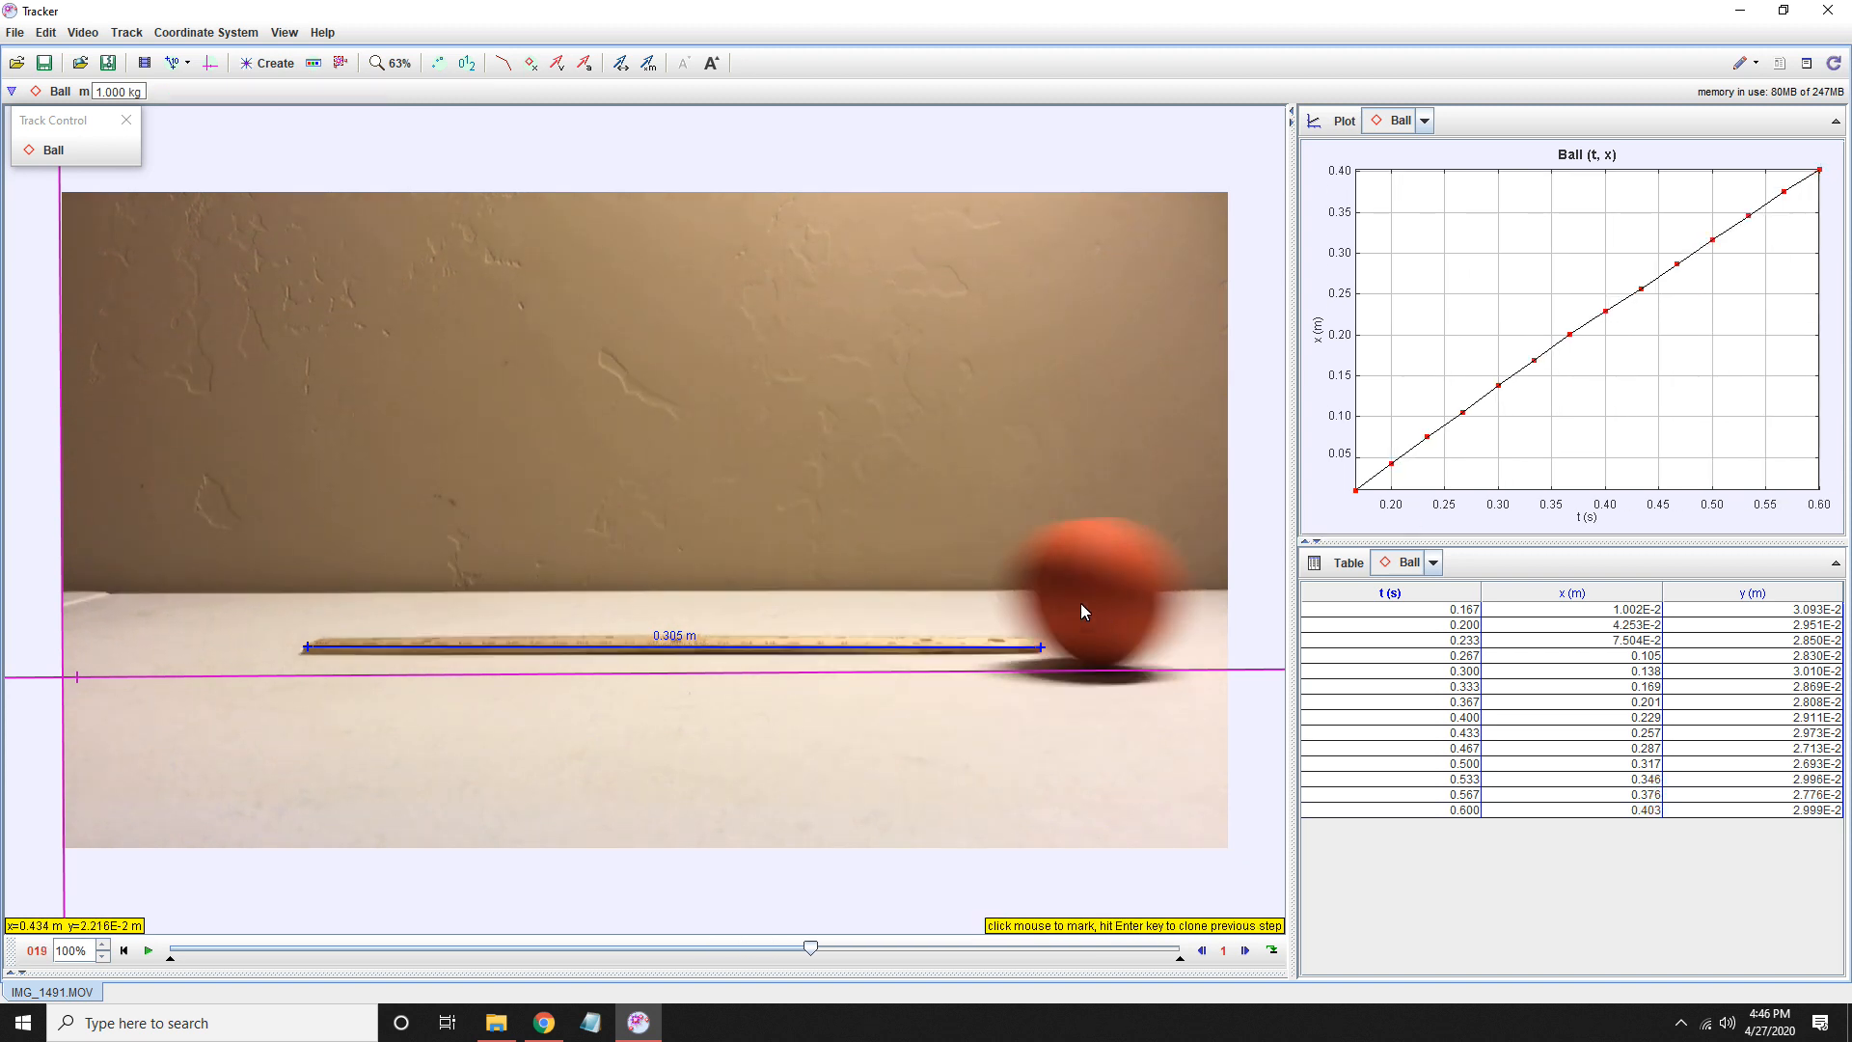
left_click(1094, 600, "shift")
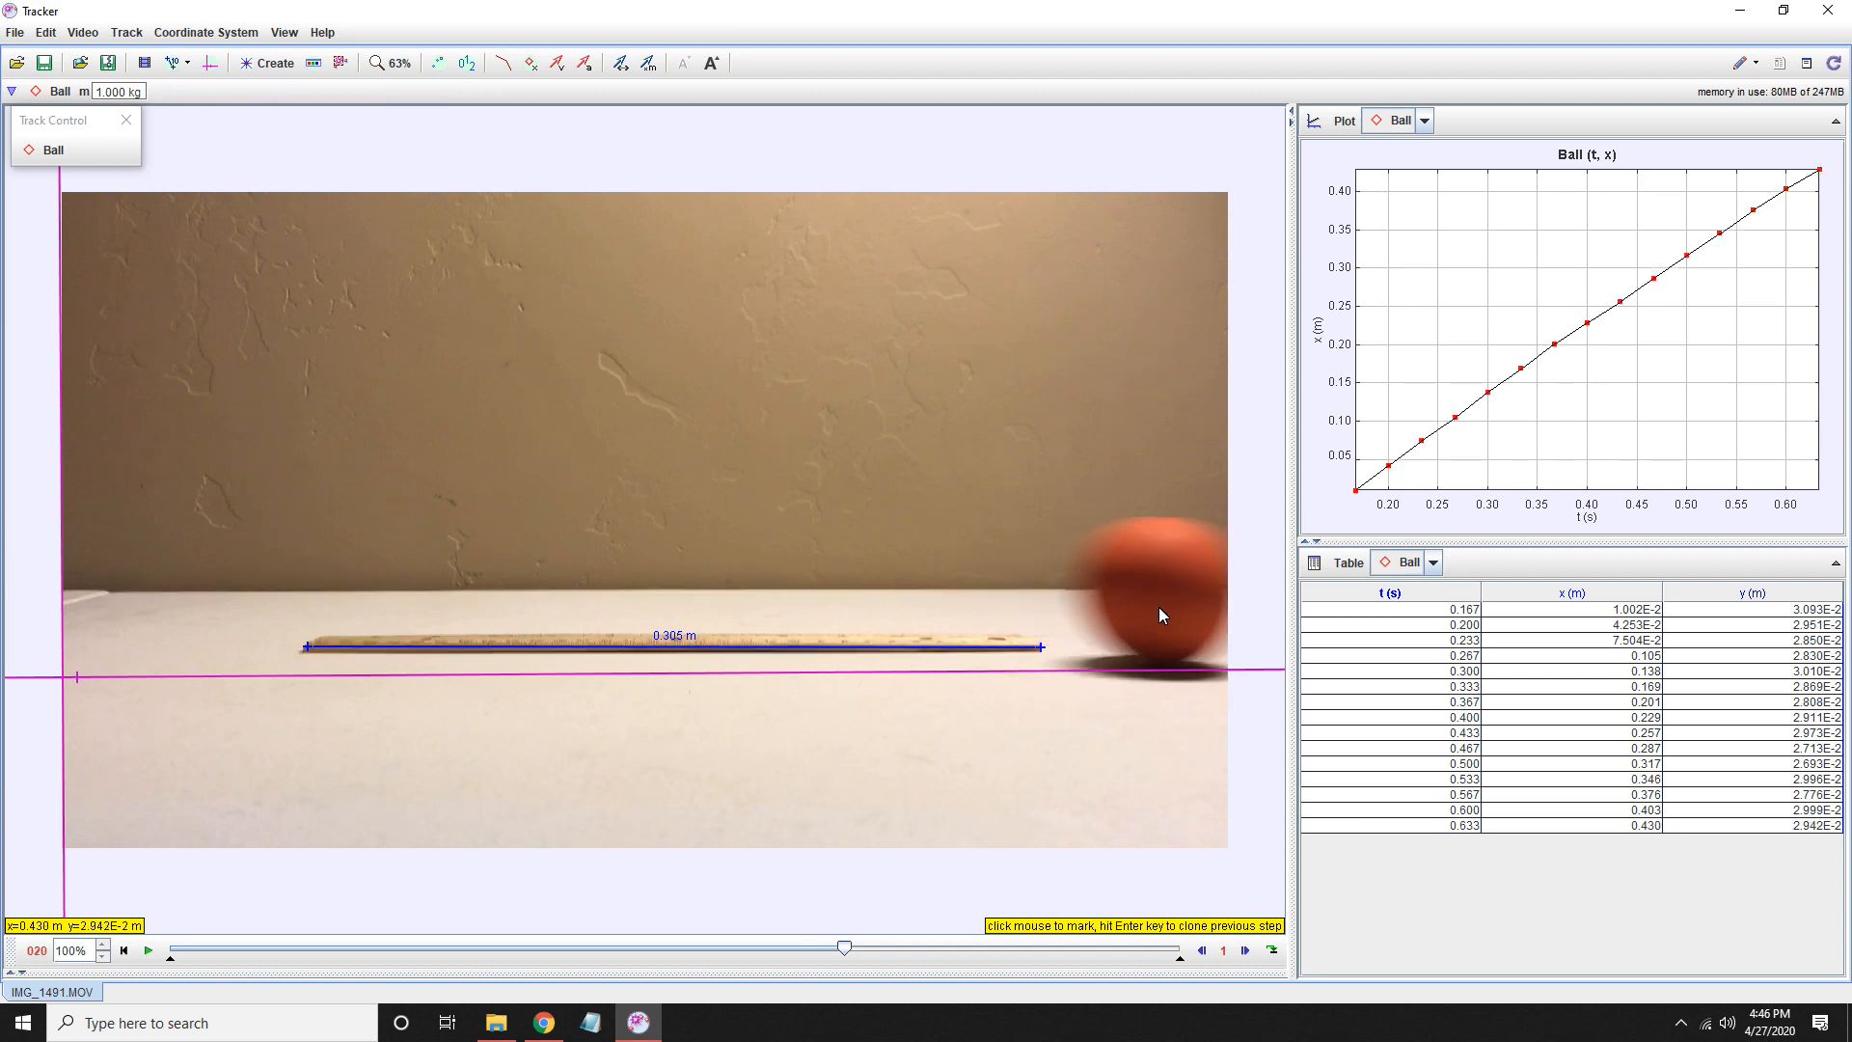
left_click(1167, 600, "shift")
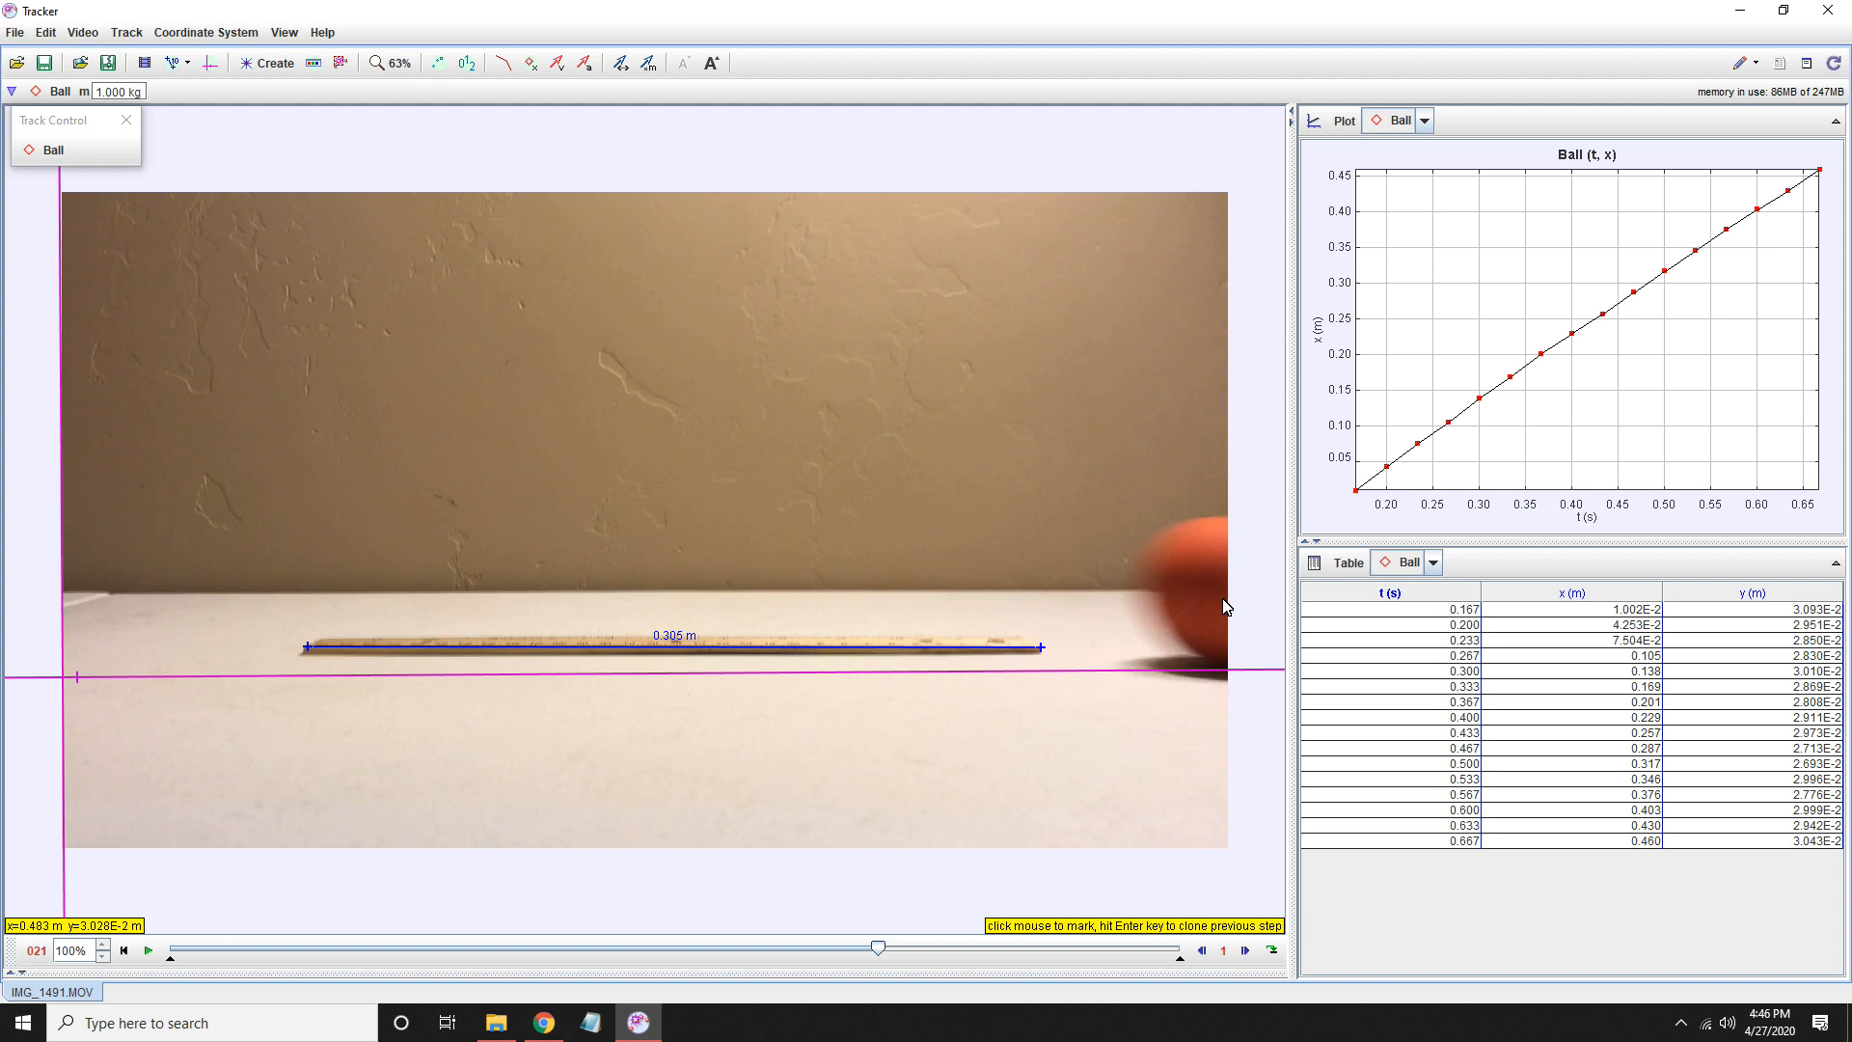
left_click(1228, 606, "shift")
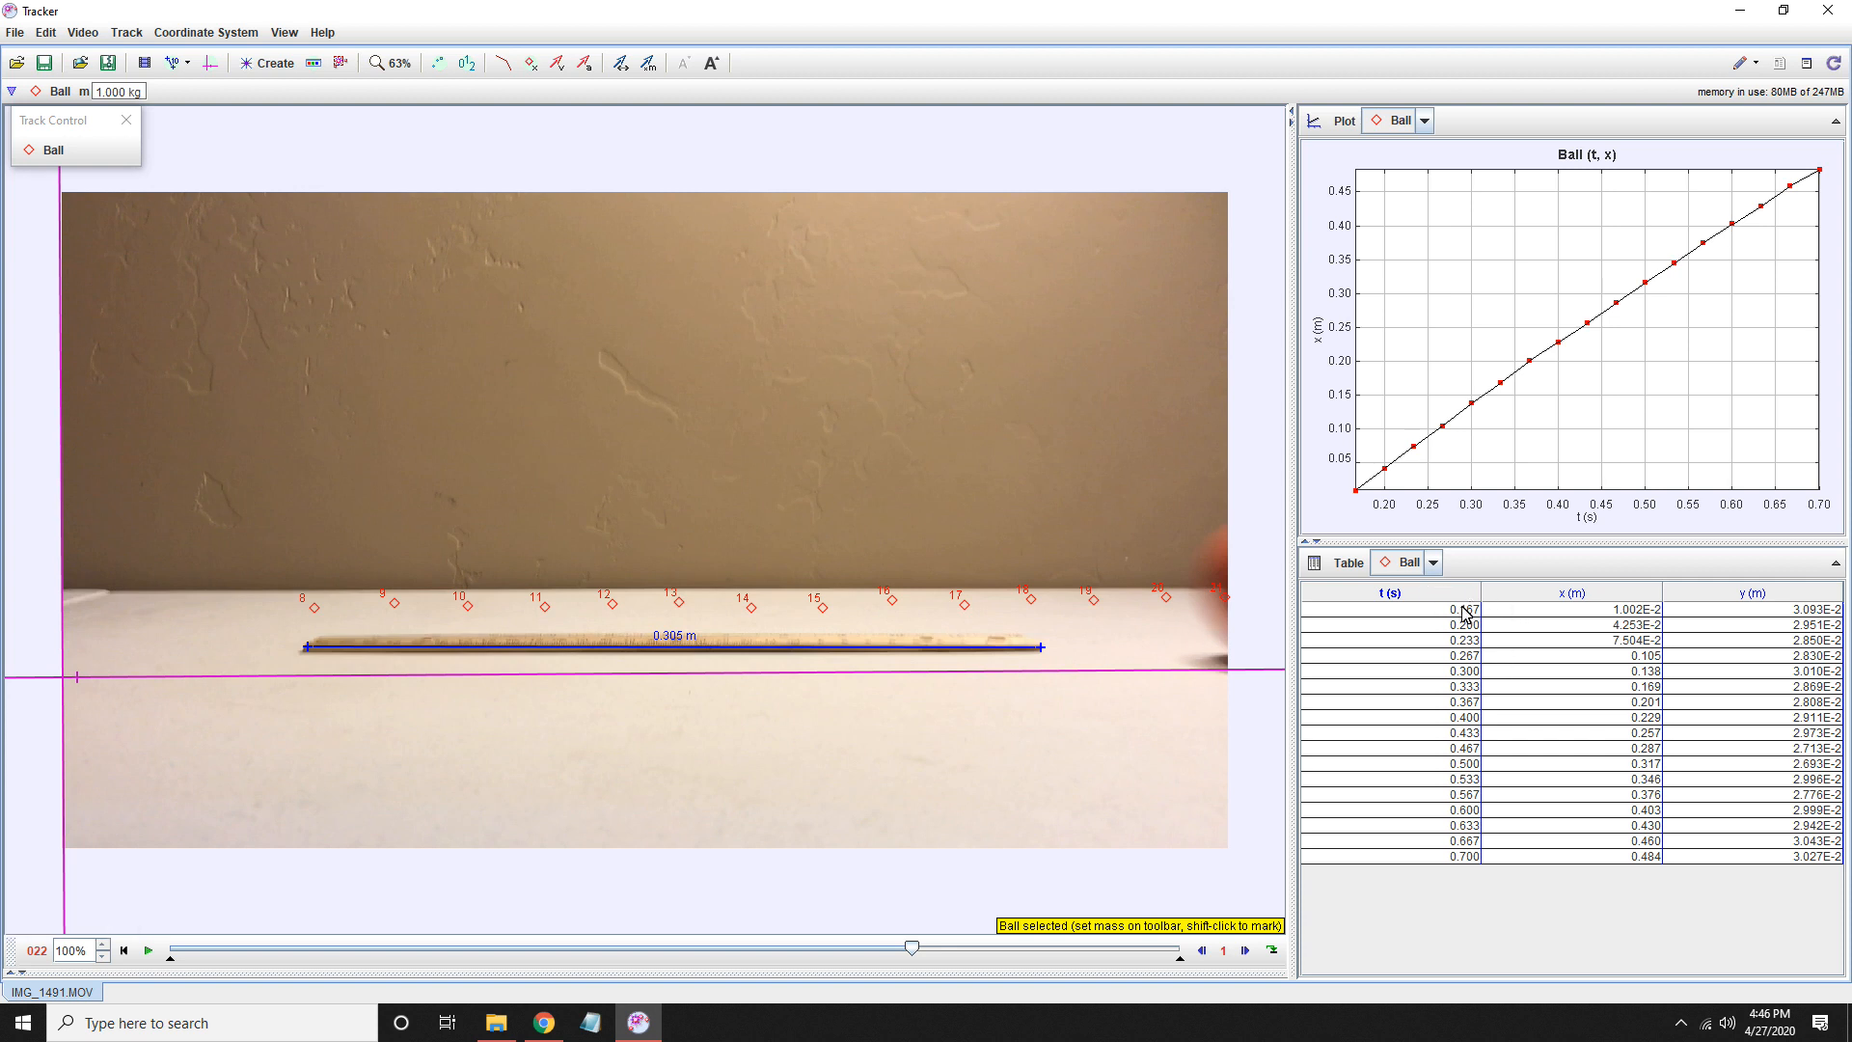
- Set the Ball data table to show the x, vx and ax columns and hide the y column
left_click(1348, 566)
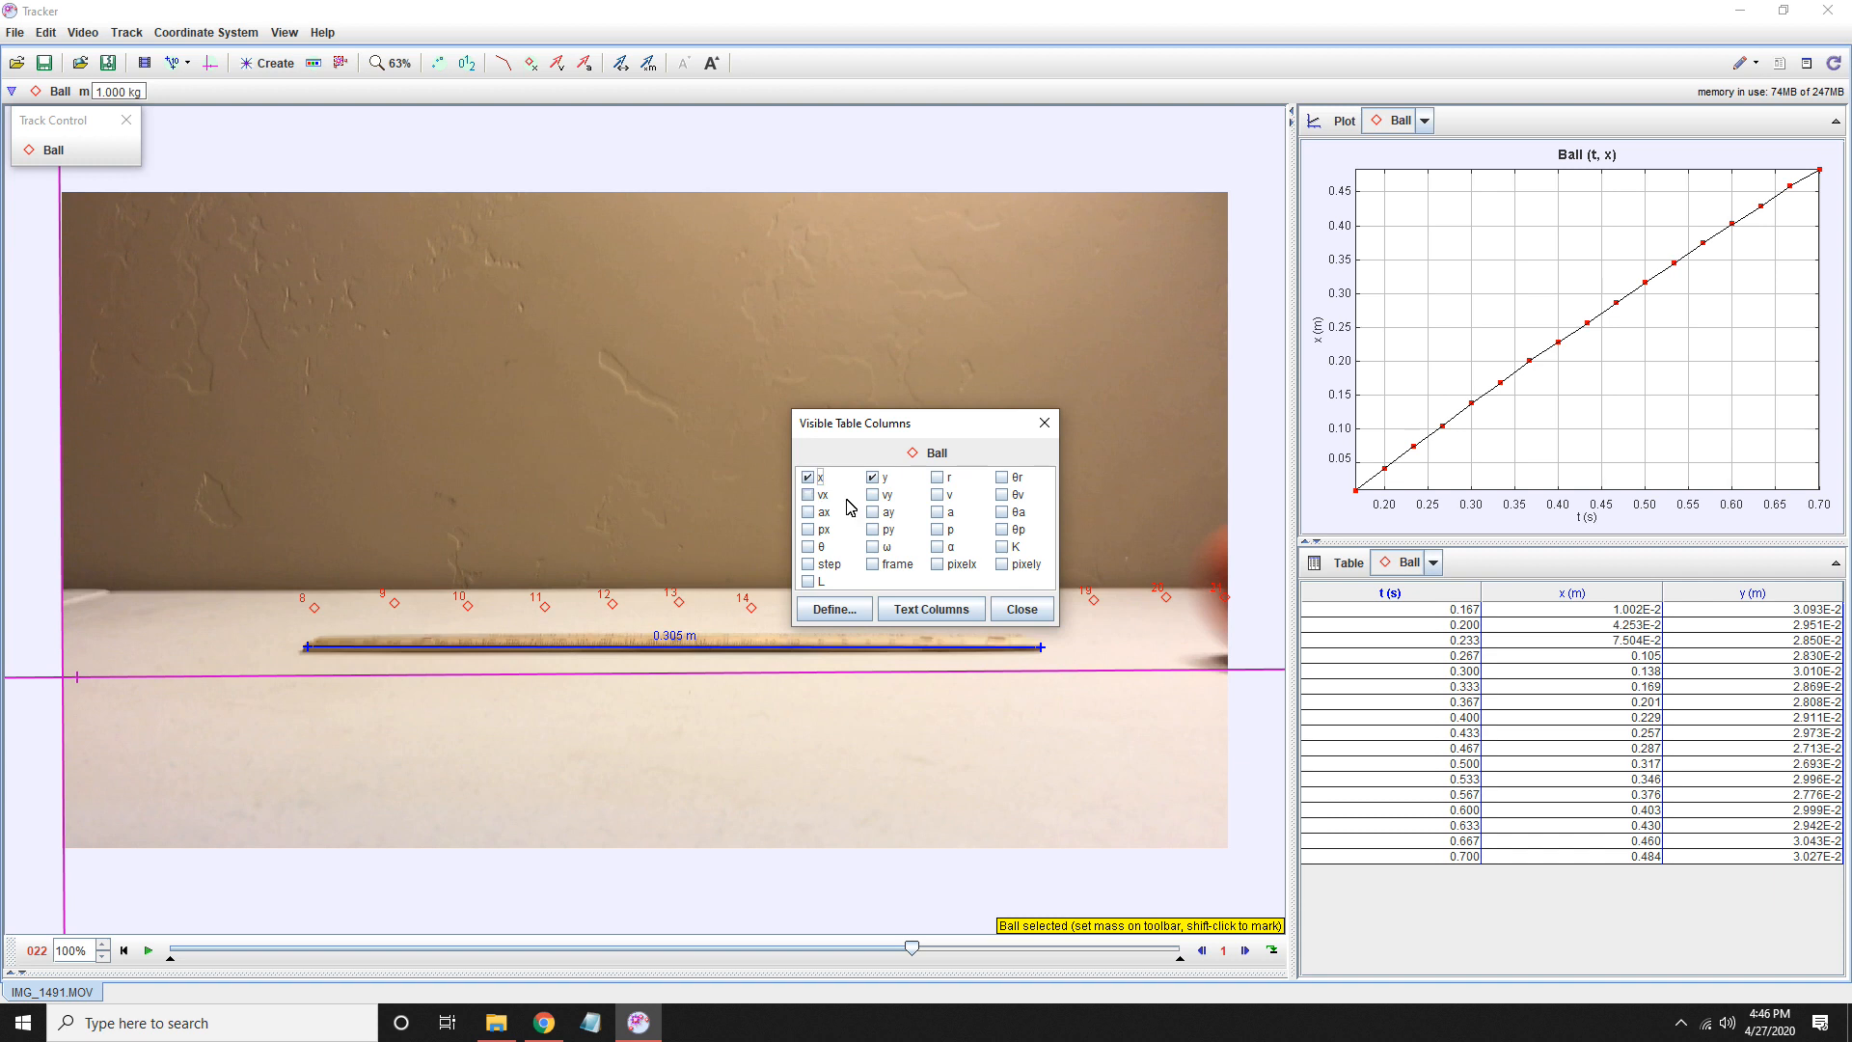
left_click(873, 479)
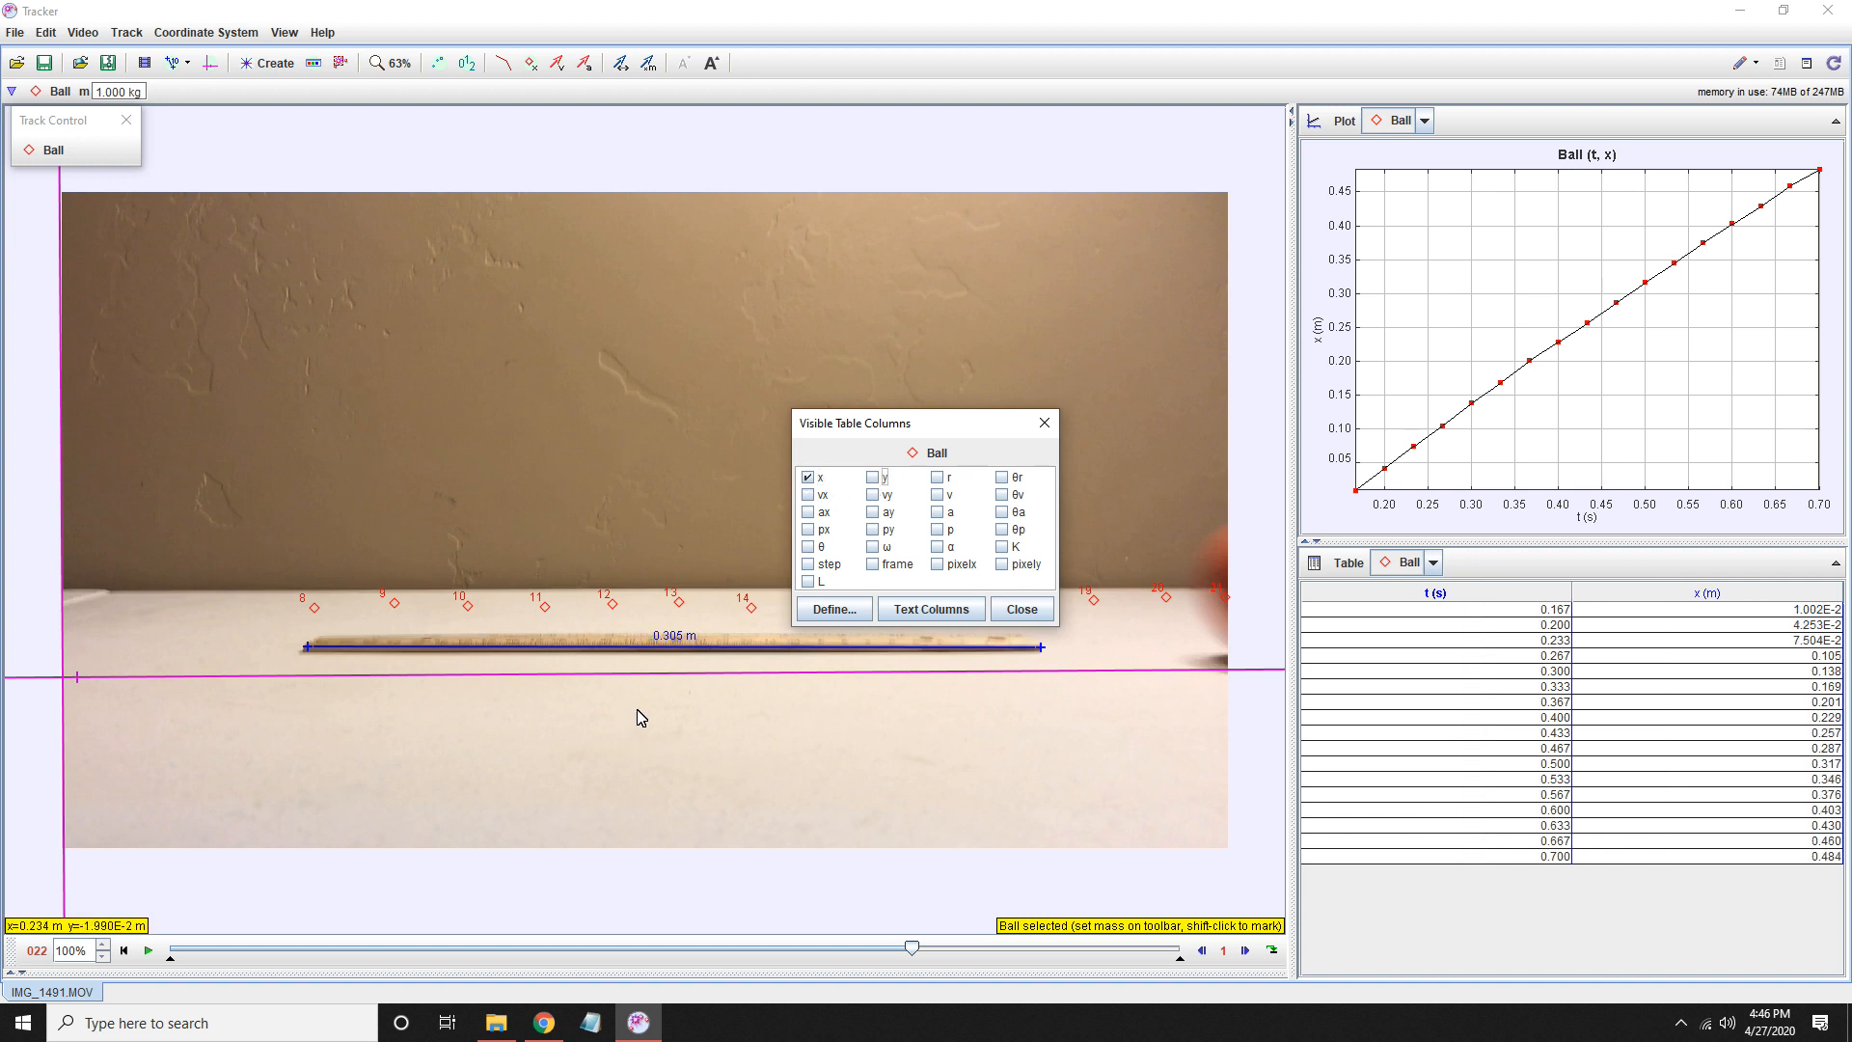
left_click(807, 495)
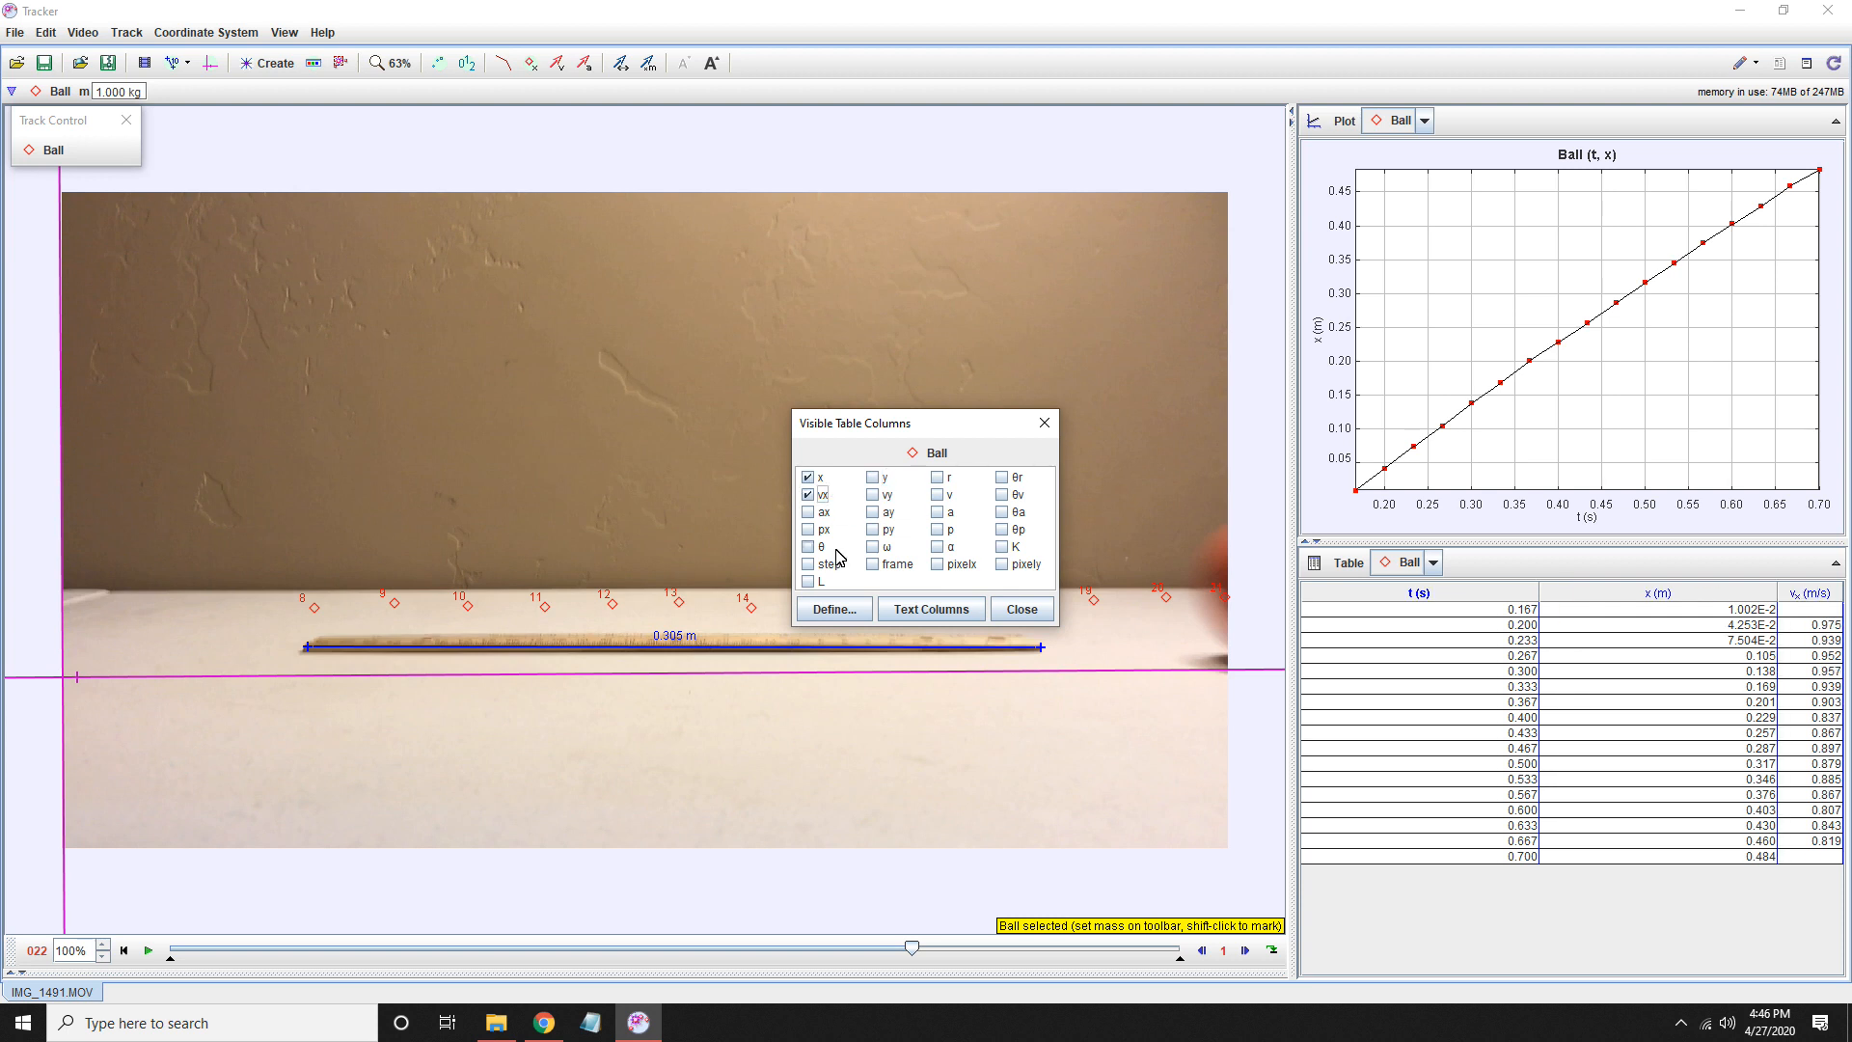
left_click(808, 512)
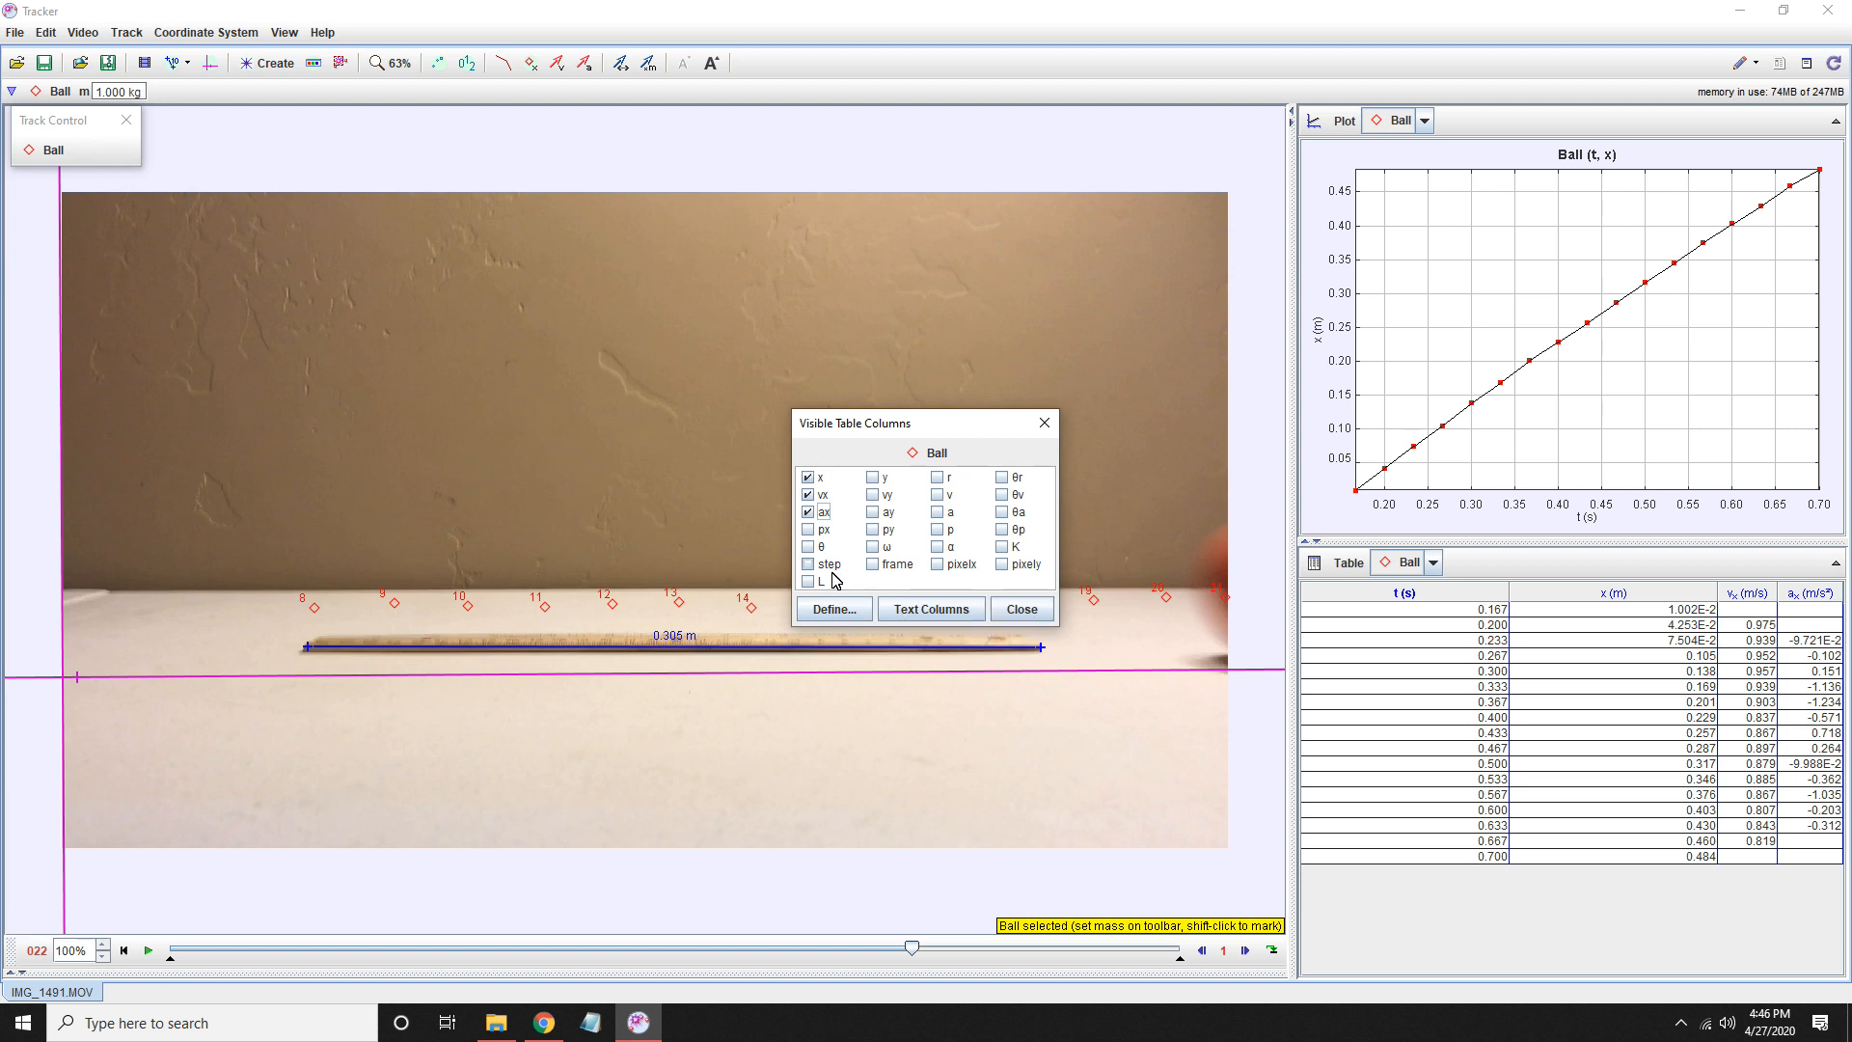
left_click(1021, 610)
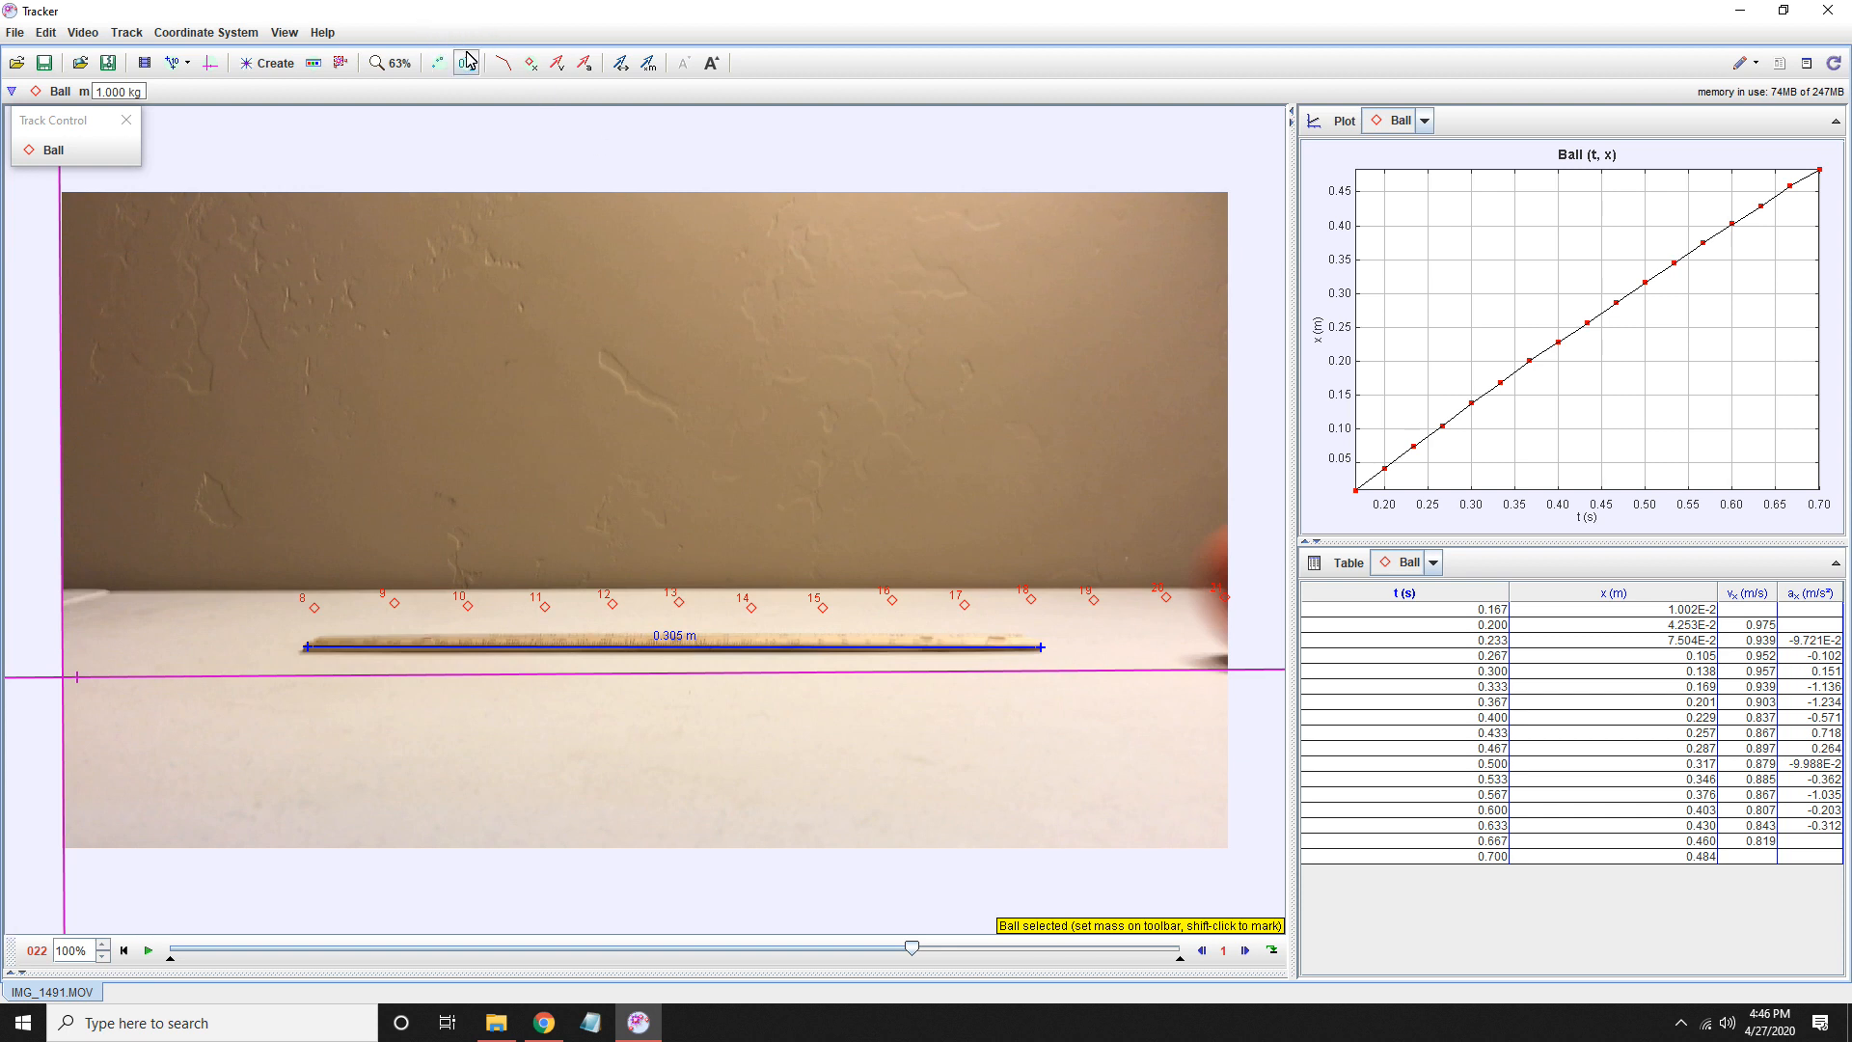
- Save the current Tracker tab as IMG_1491.trk in the Documents folder
left_click(44, 63)
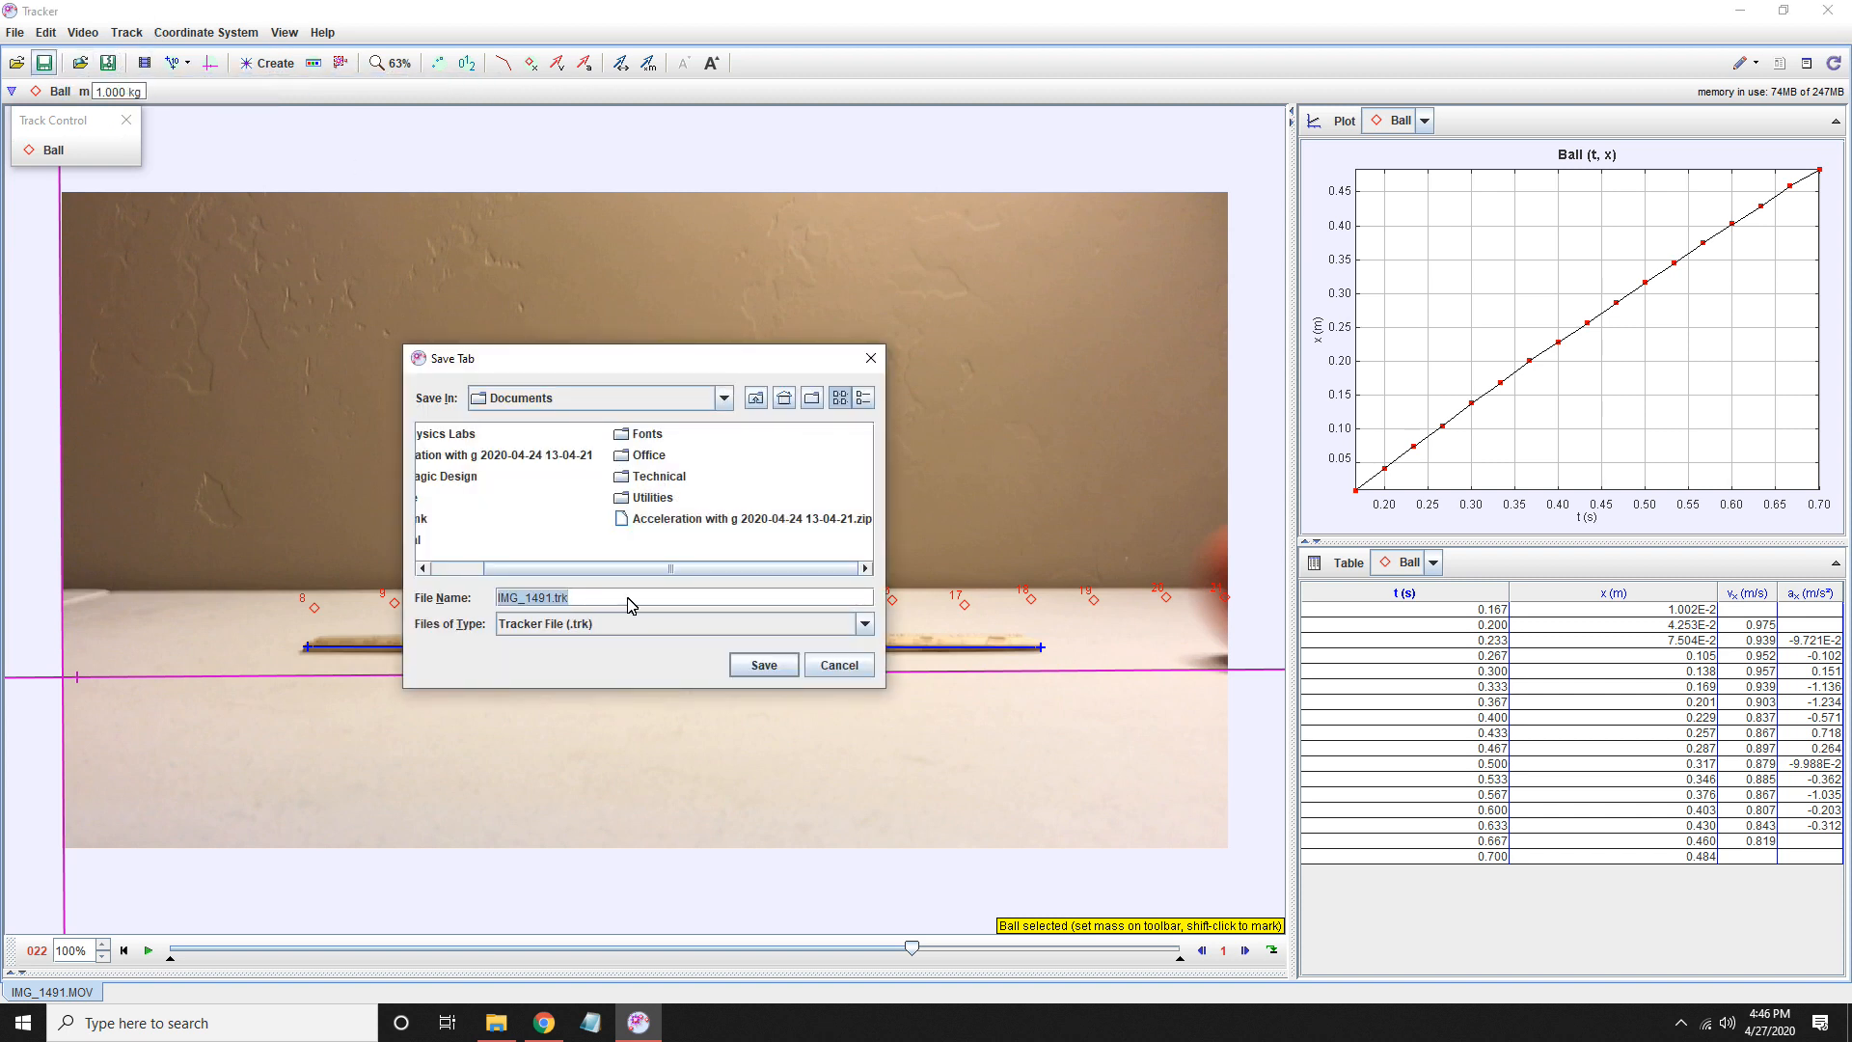
left_click(762, 666)
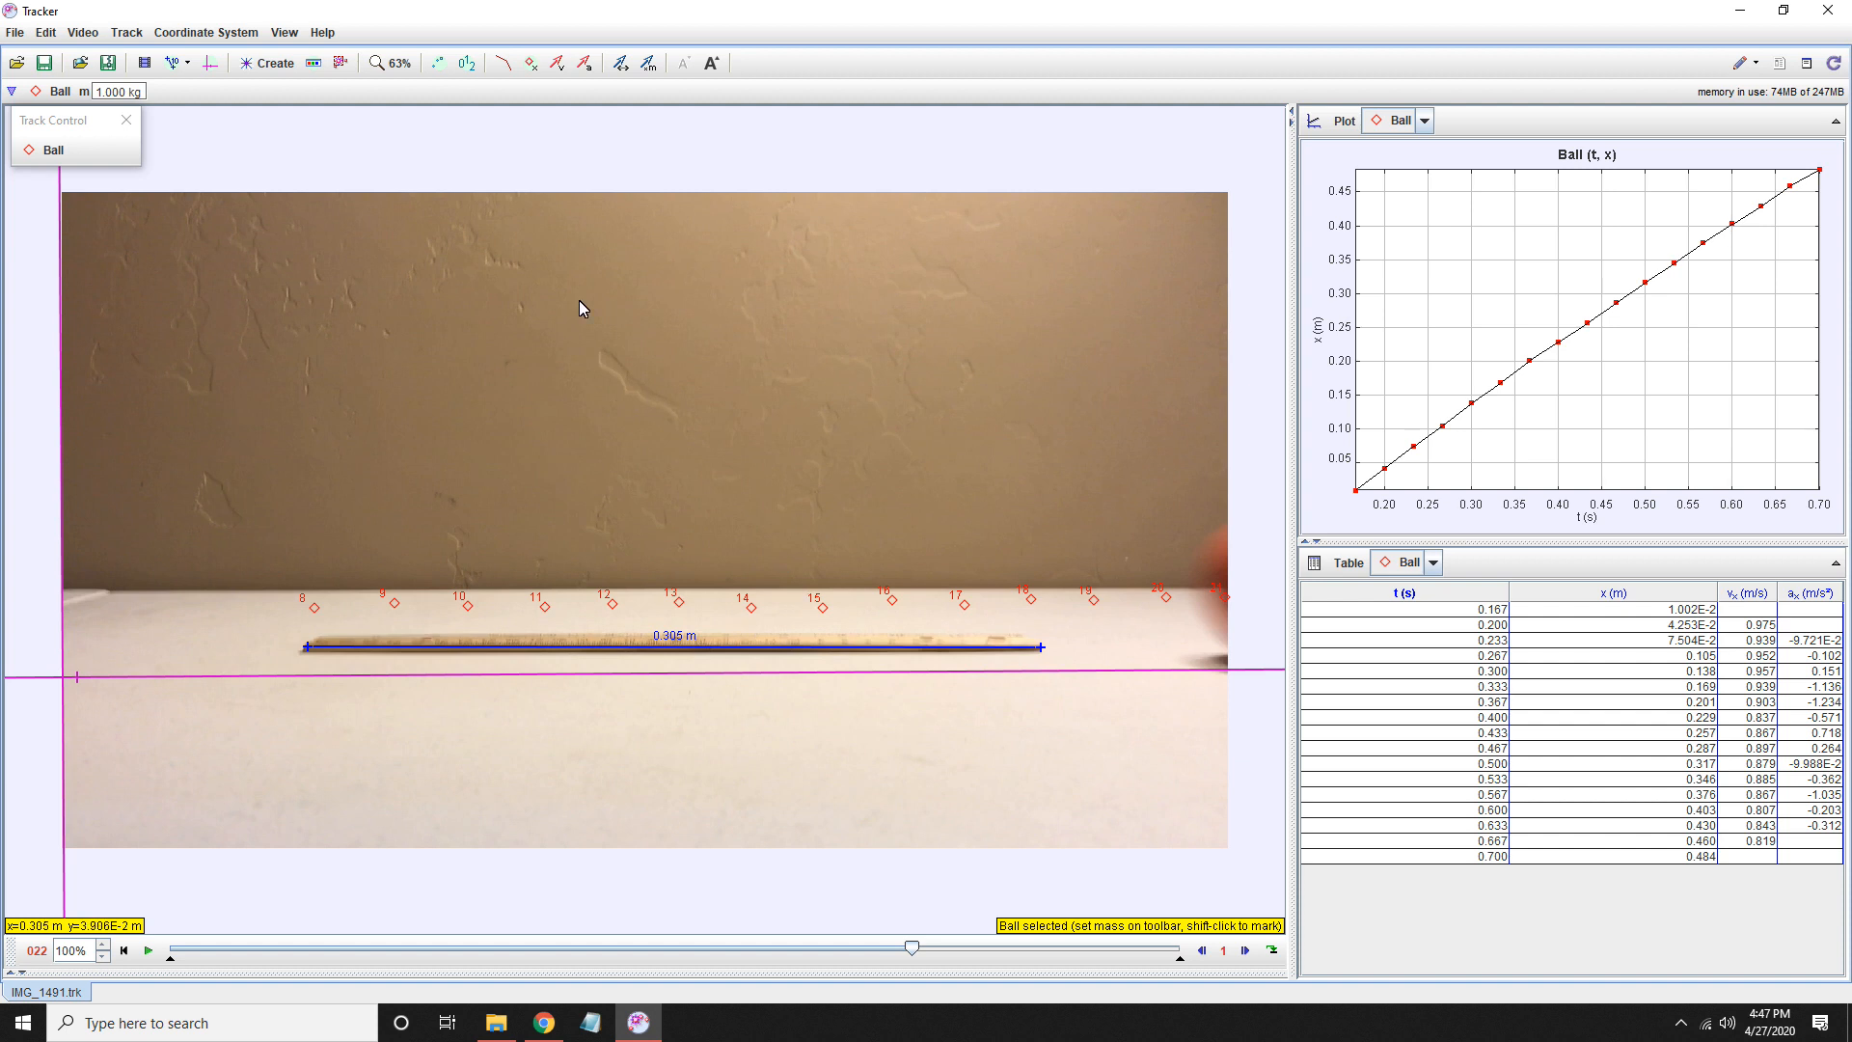
- Export all cells of the Ball data table with a comma delimiter to a file named Ball_Data in Documents
left_click(14, 35)
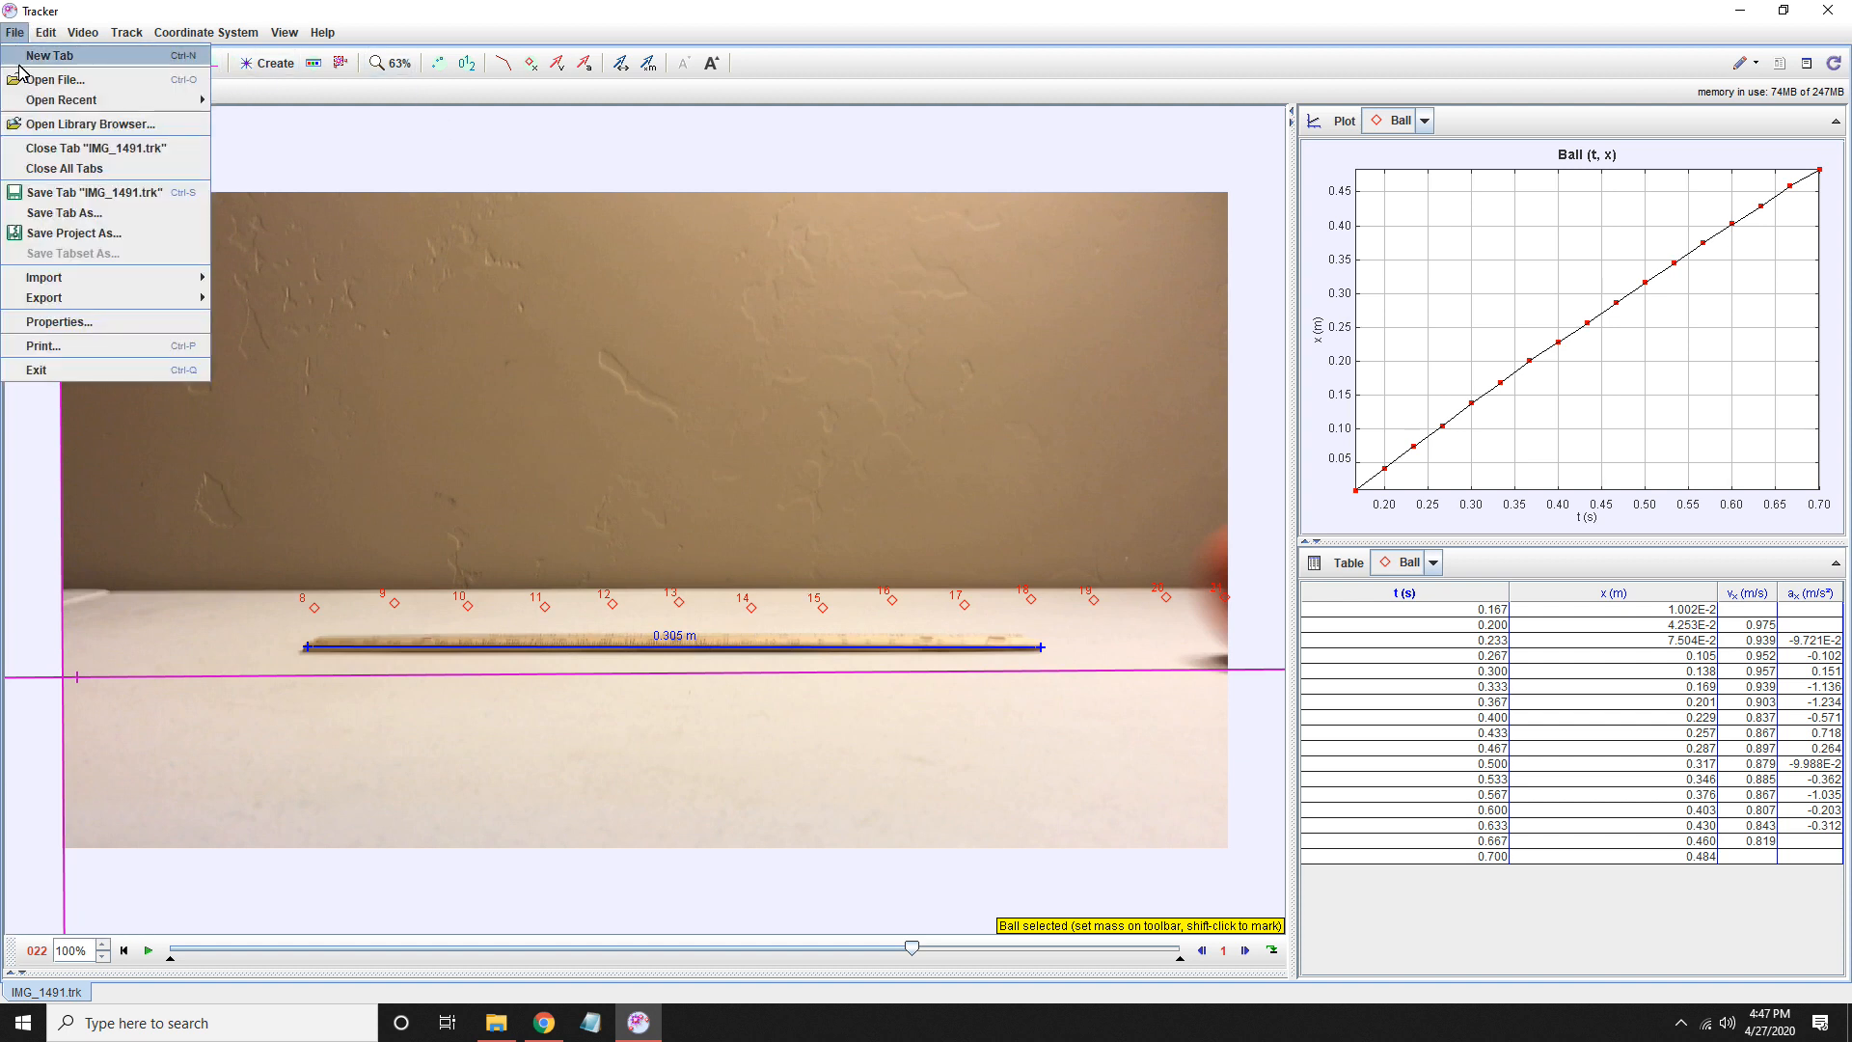
mouse_move(55, 309)
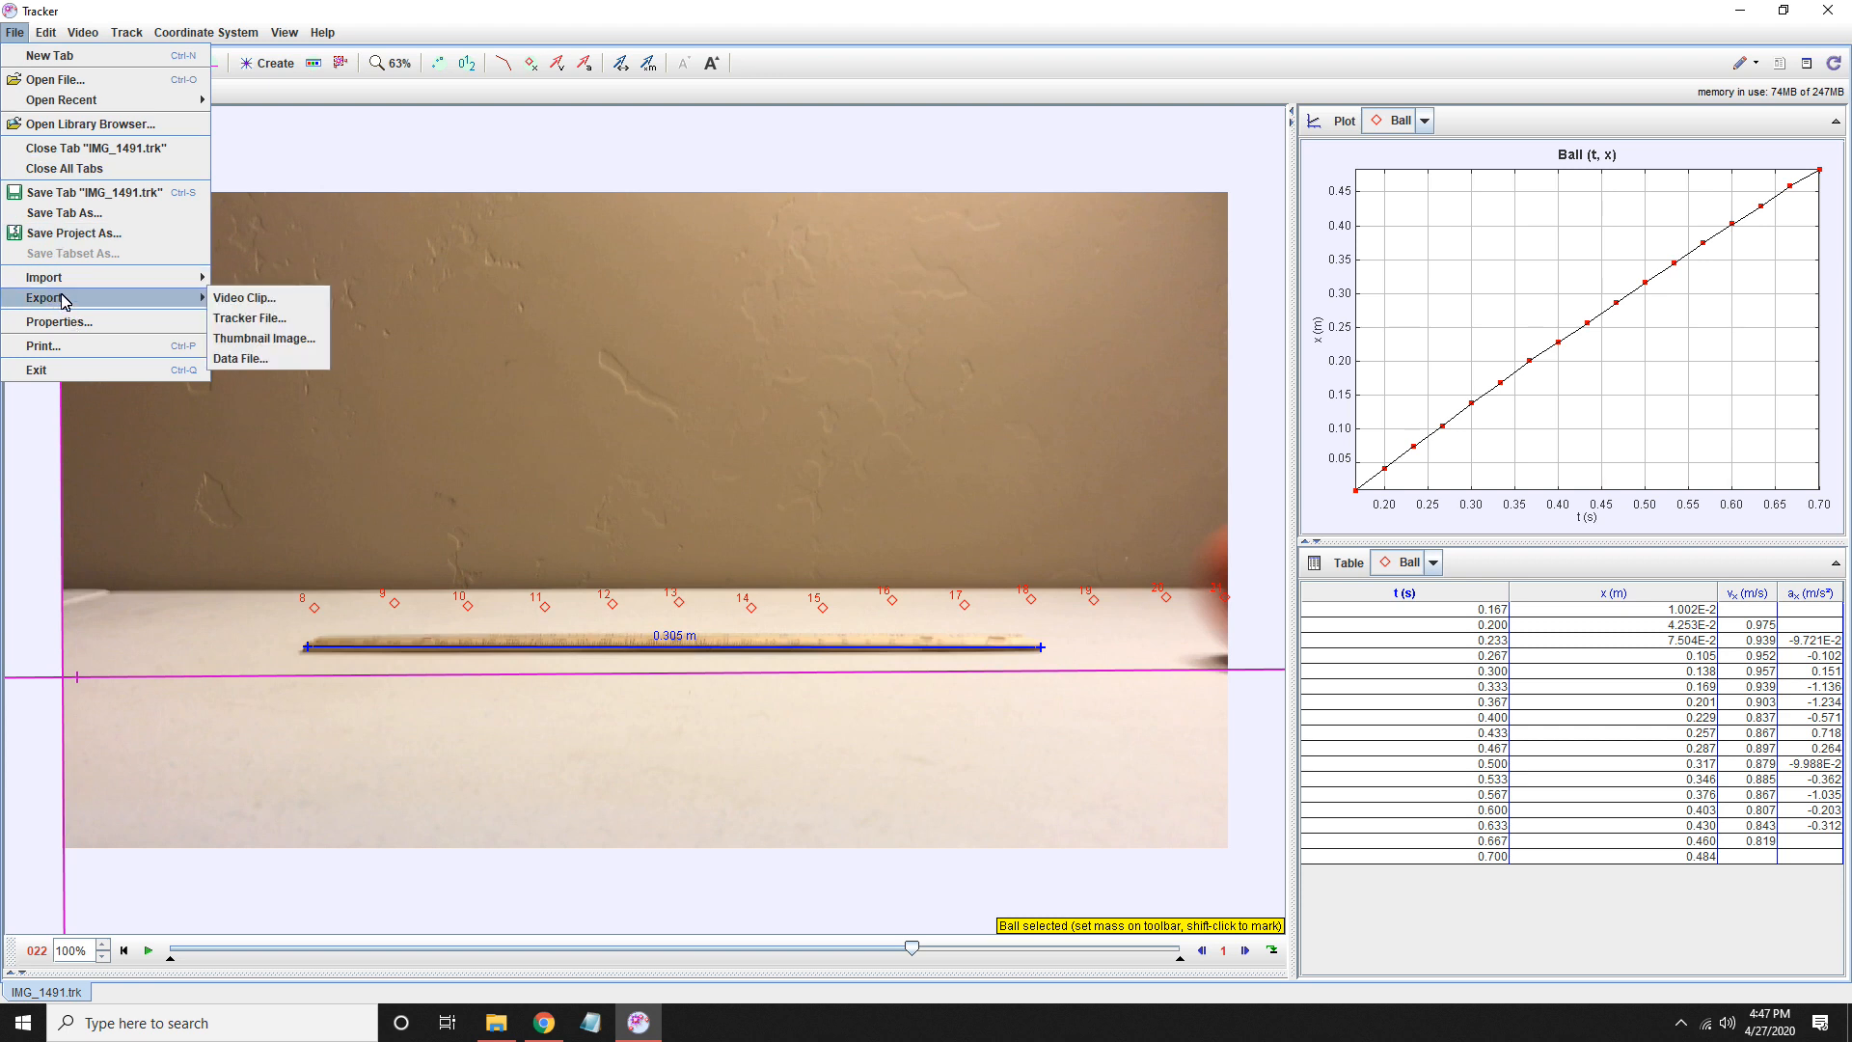
left_click(243, 359)
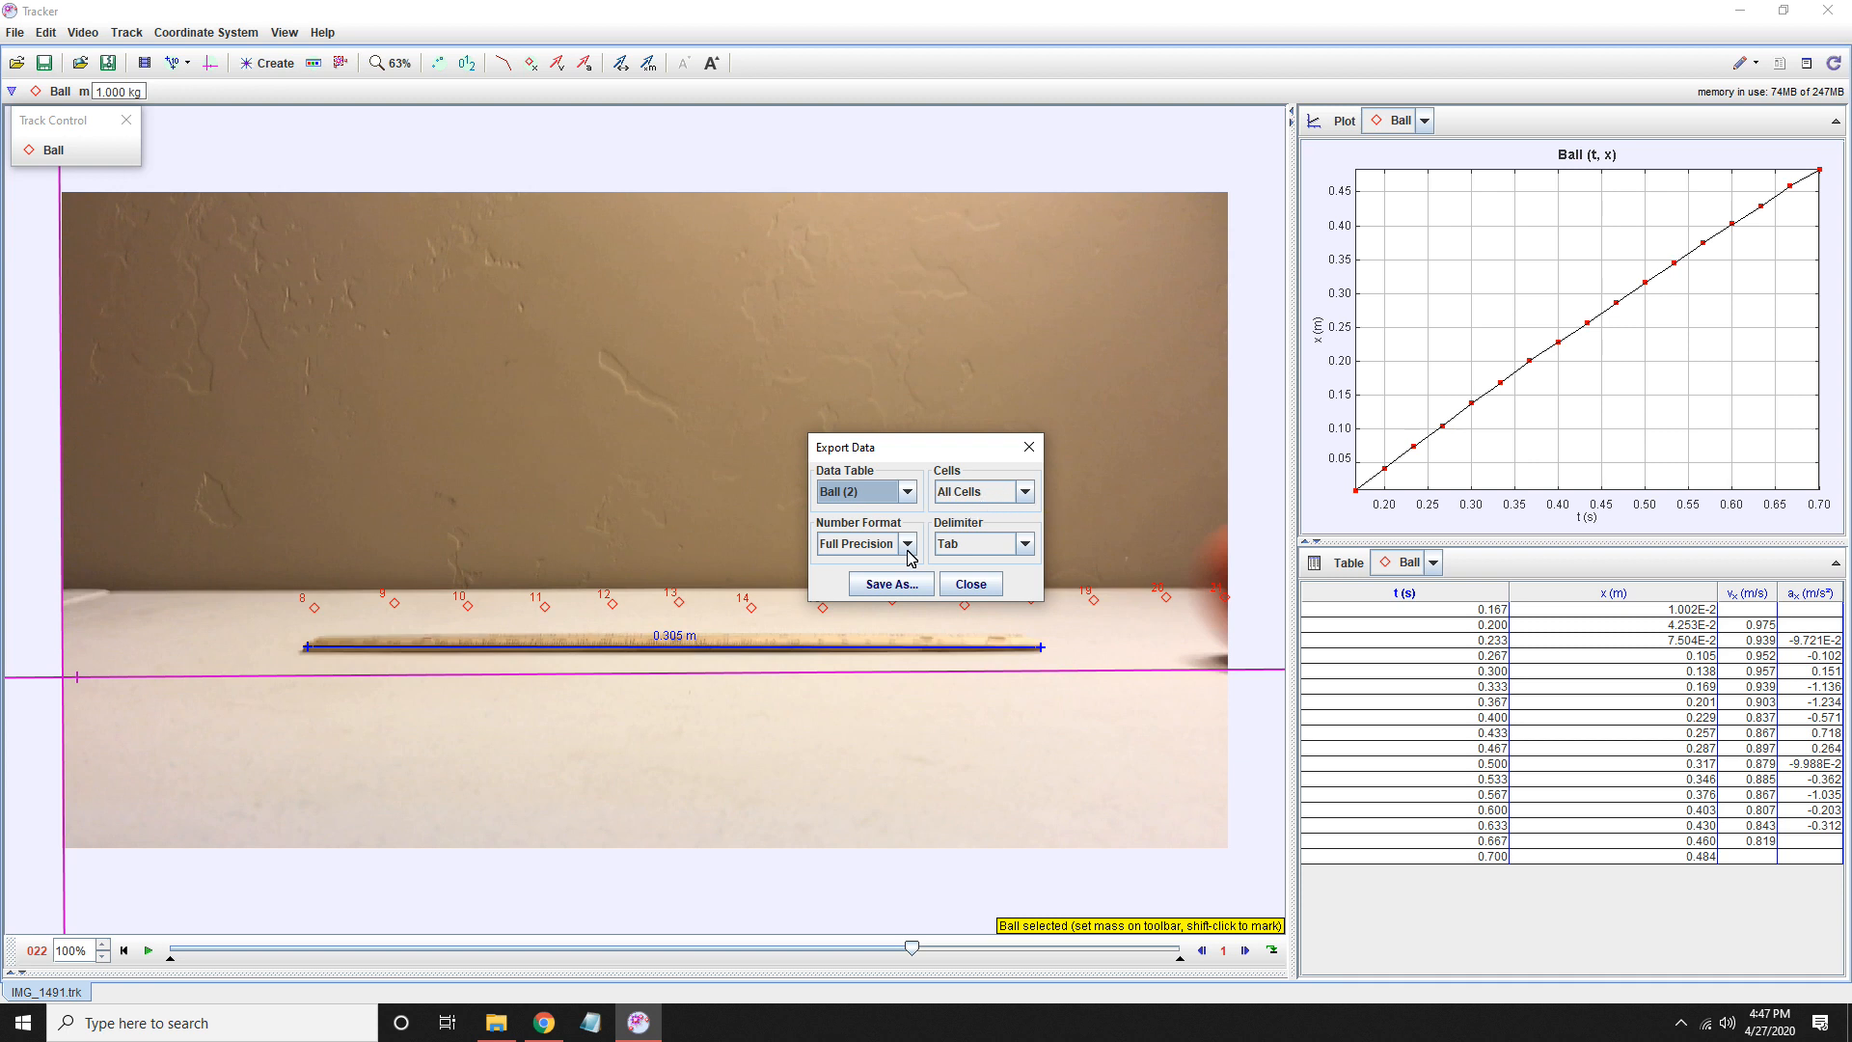
left_click(1028, 547)
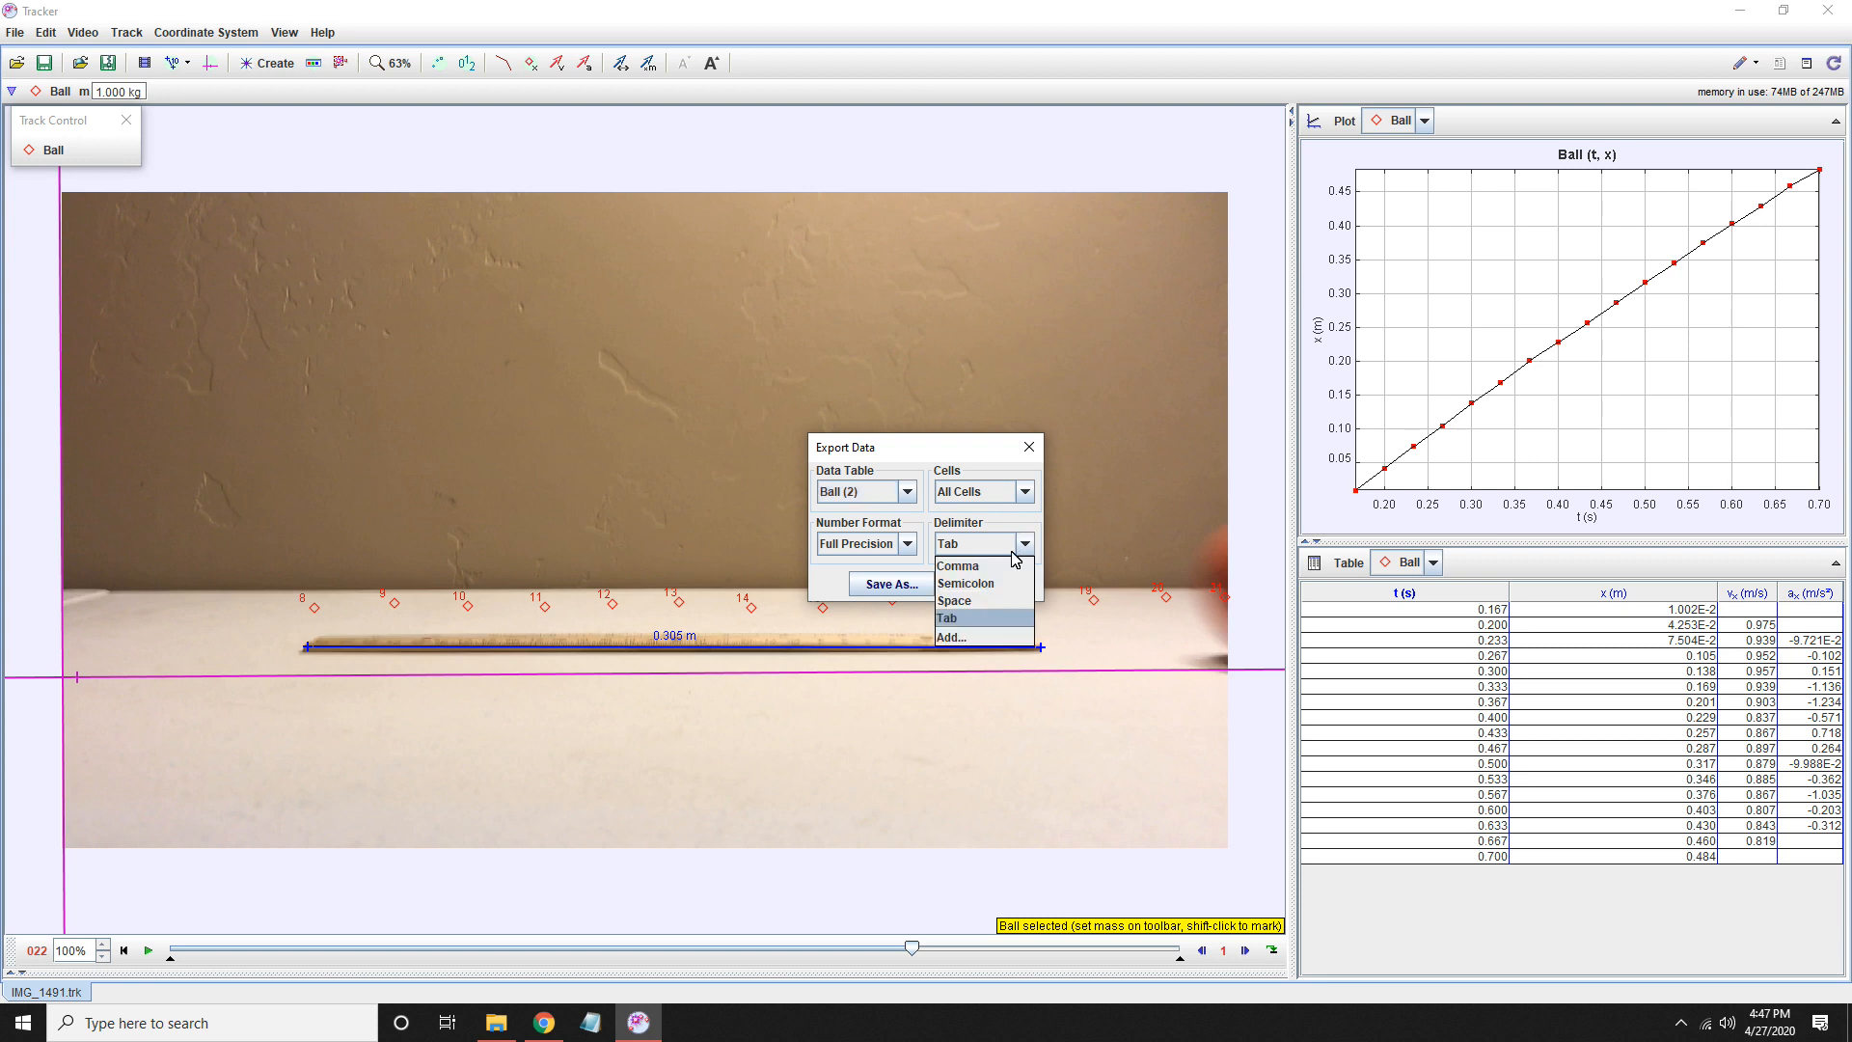
left_click(957, 573)
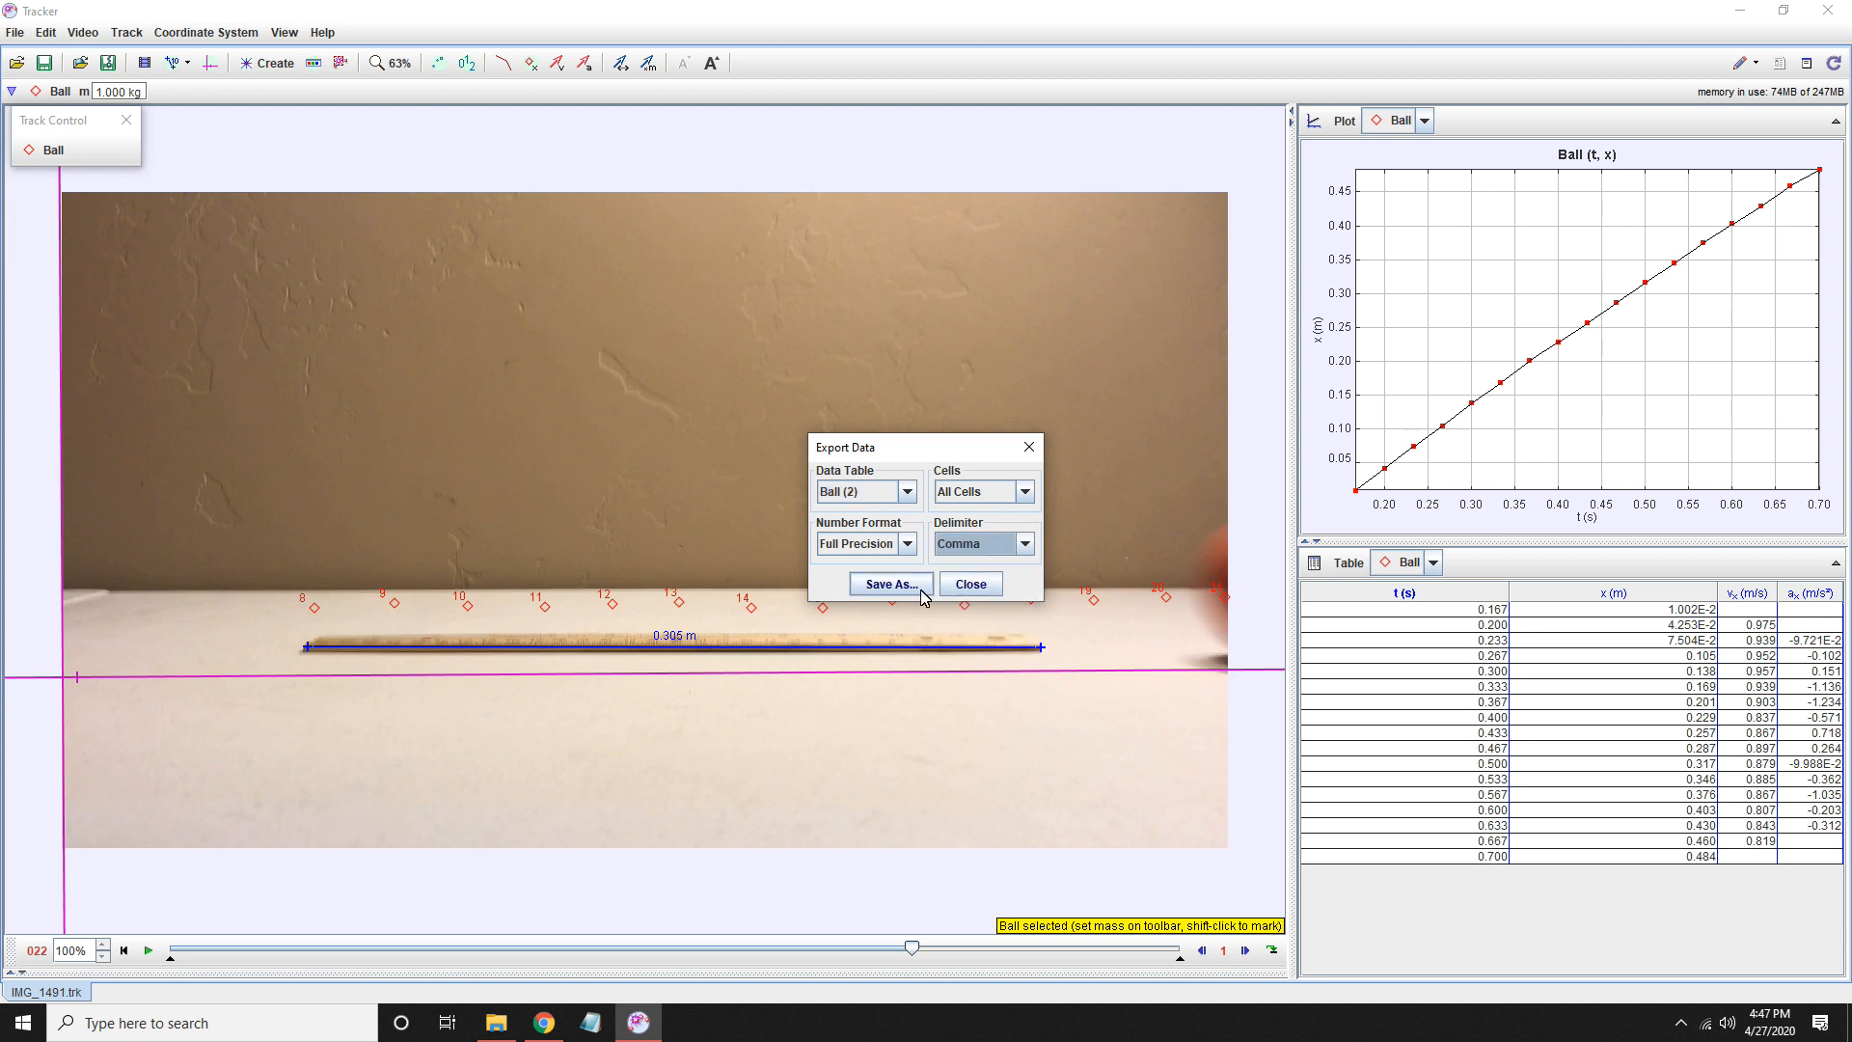
left_click(889, 585)
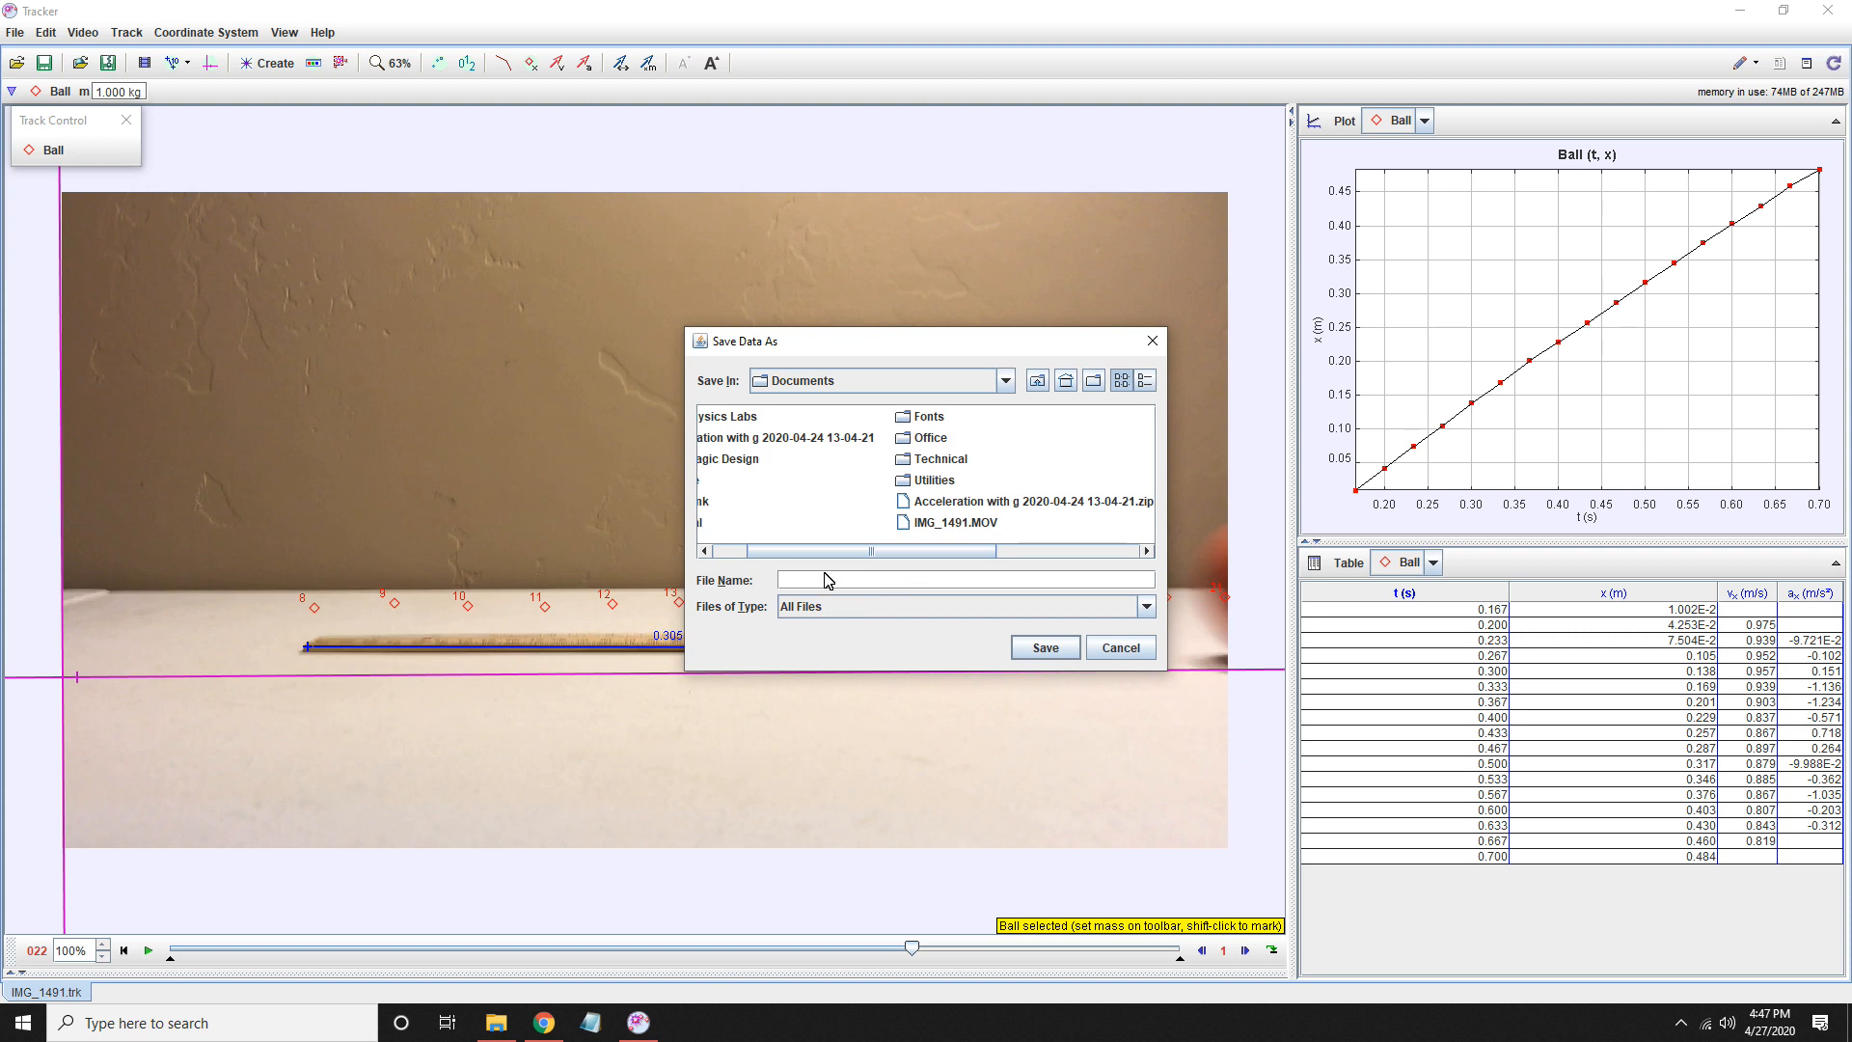
type("Ball_Data.csv")
left_click(1045, 648)
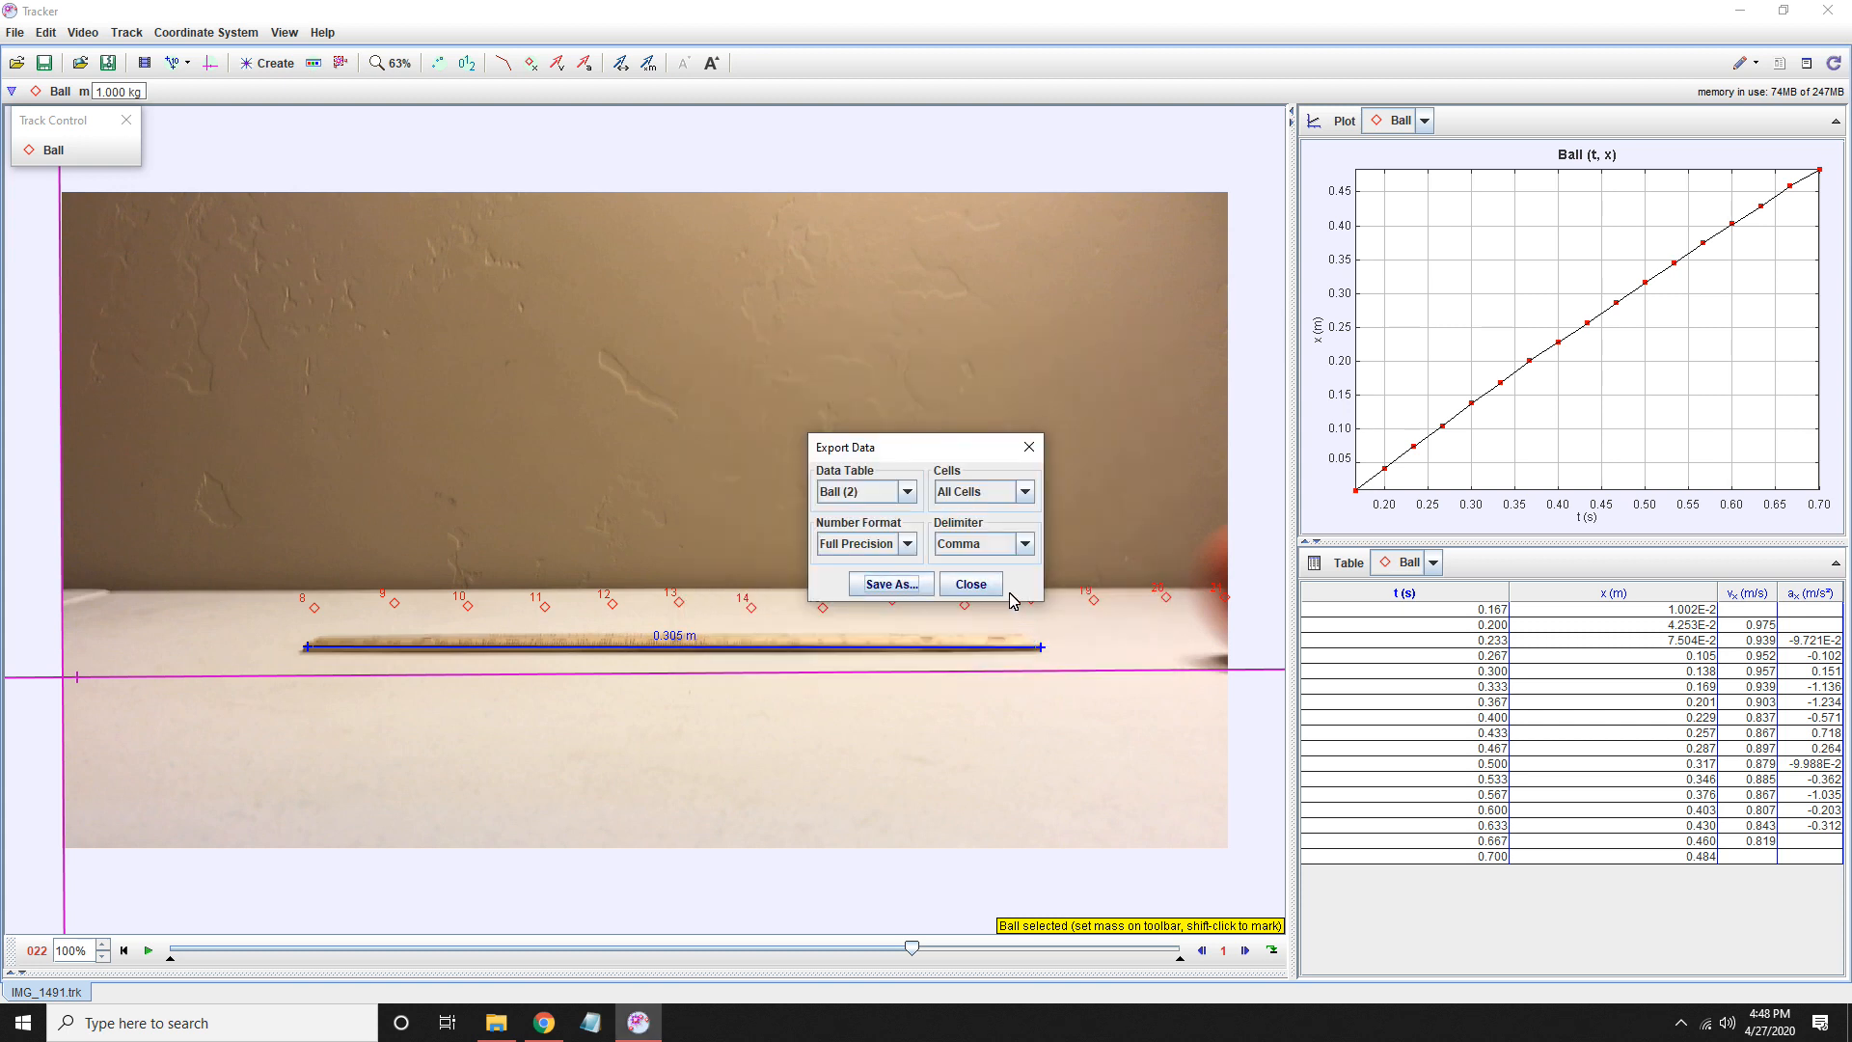
left_click(972, 586)
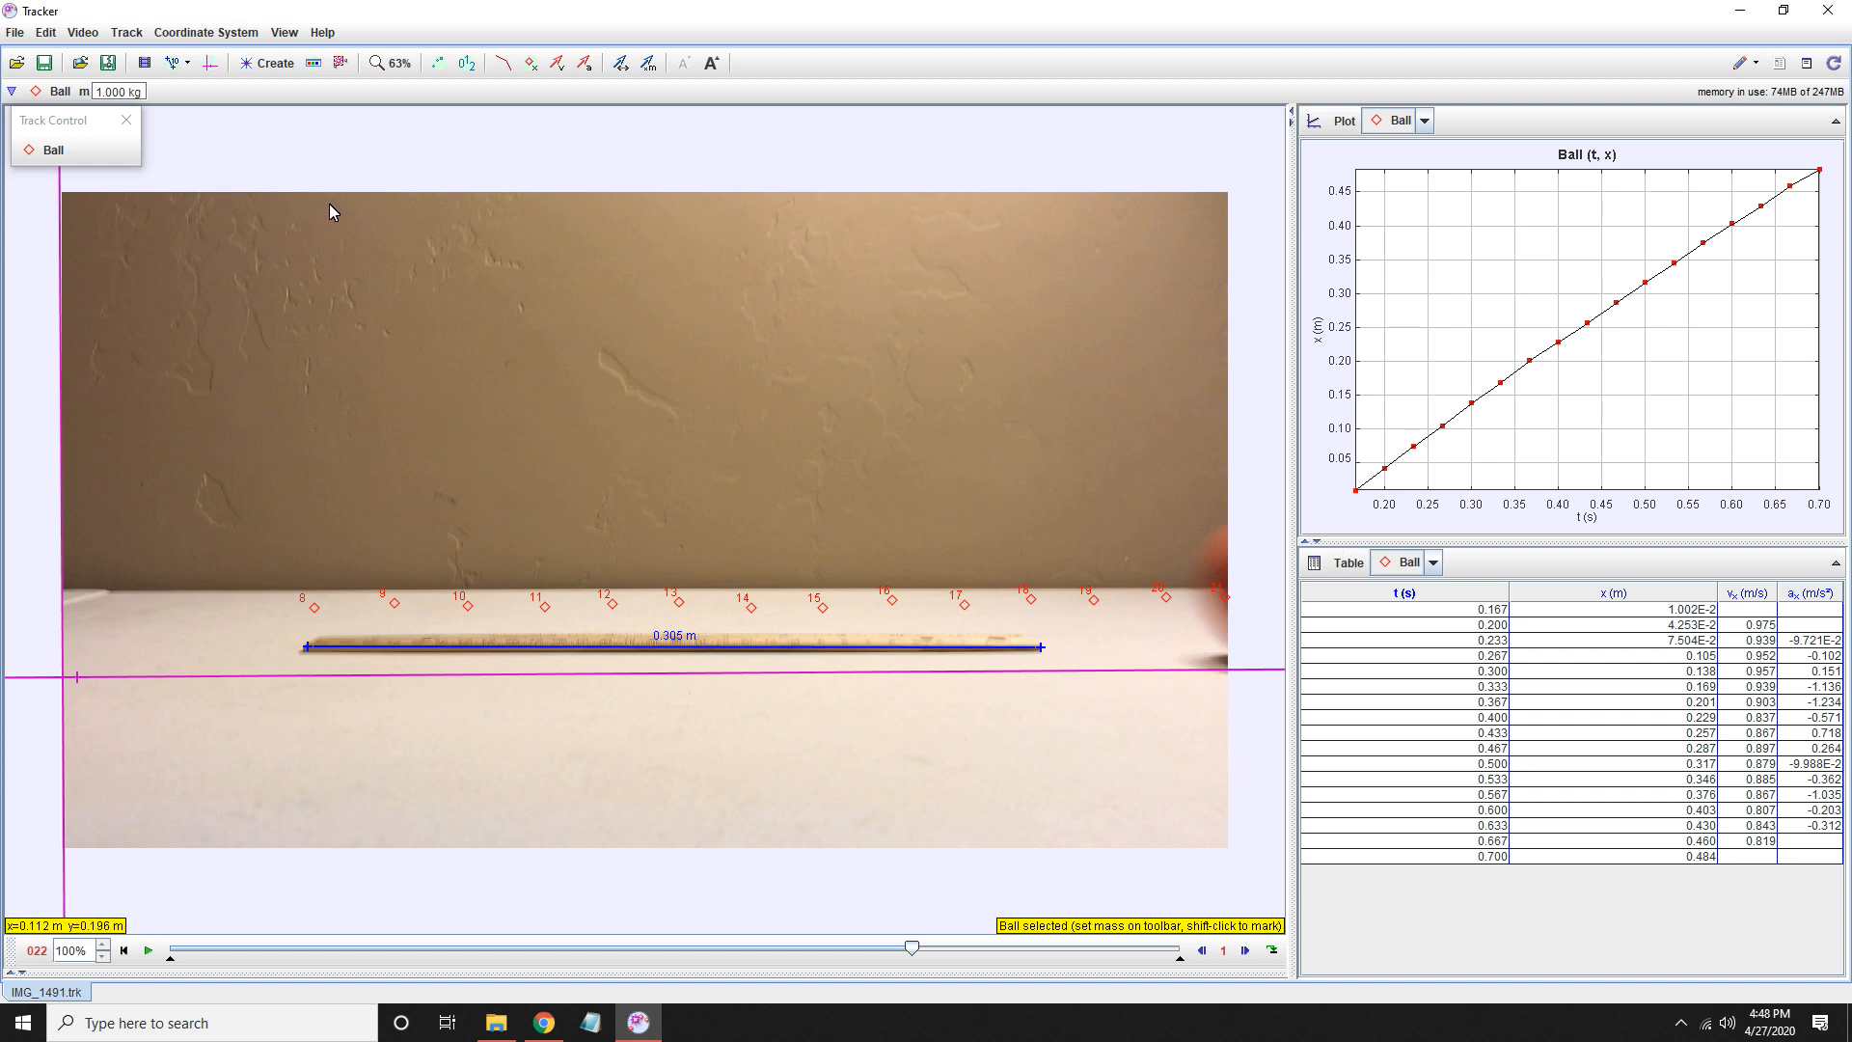
- Export a PNG thumbnail of the entire frame at 1936x1056 as IMG_1491_thumbnail.png in Documents
left_click(16, 35)
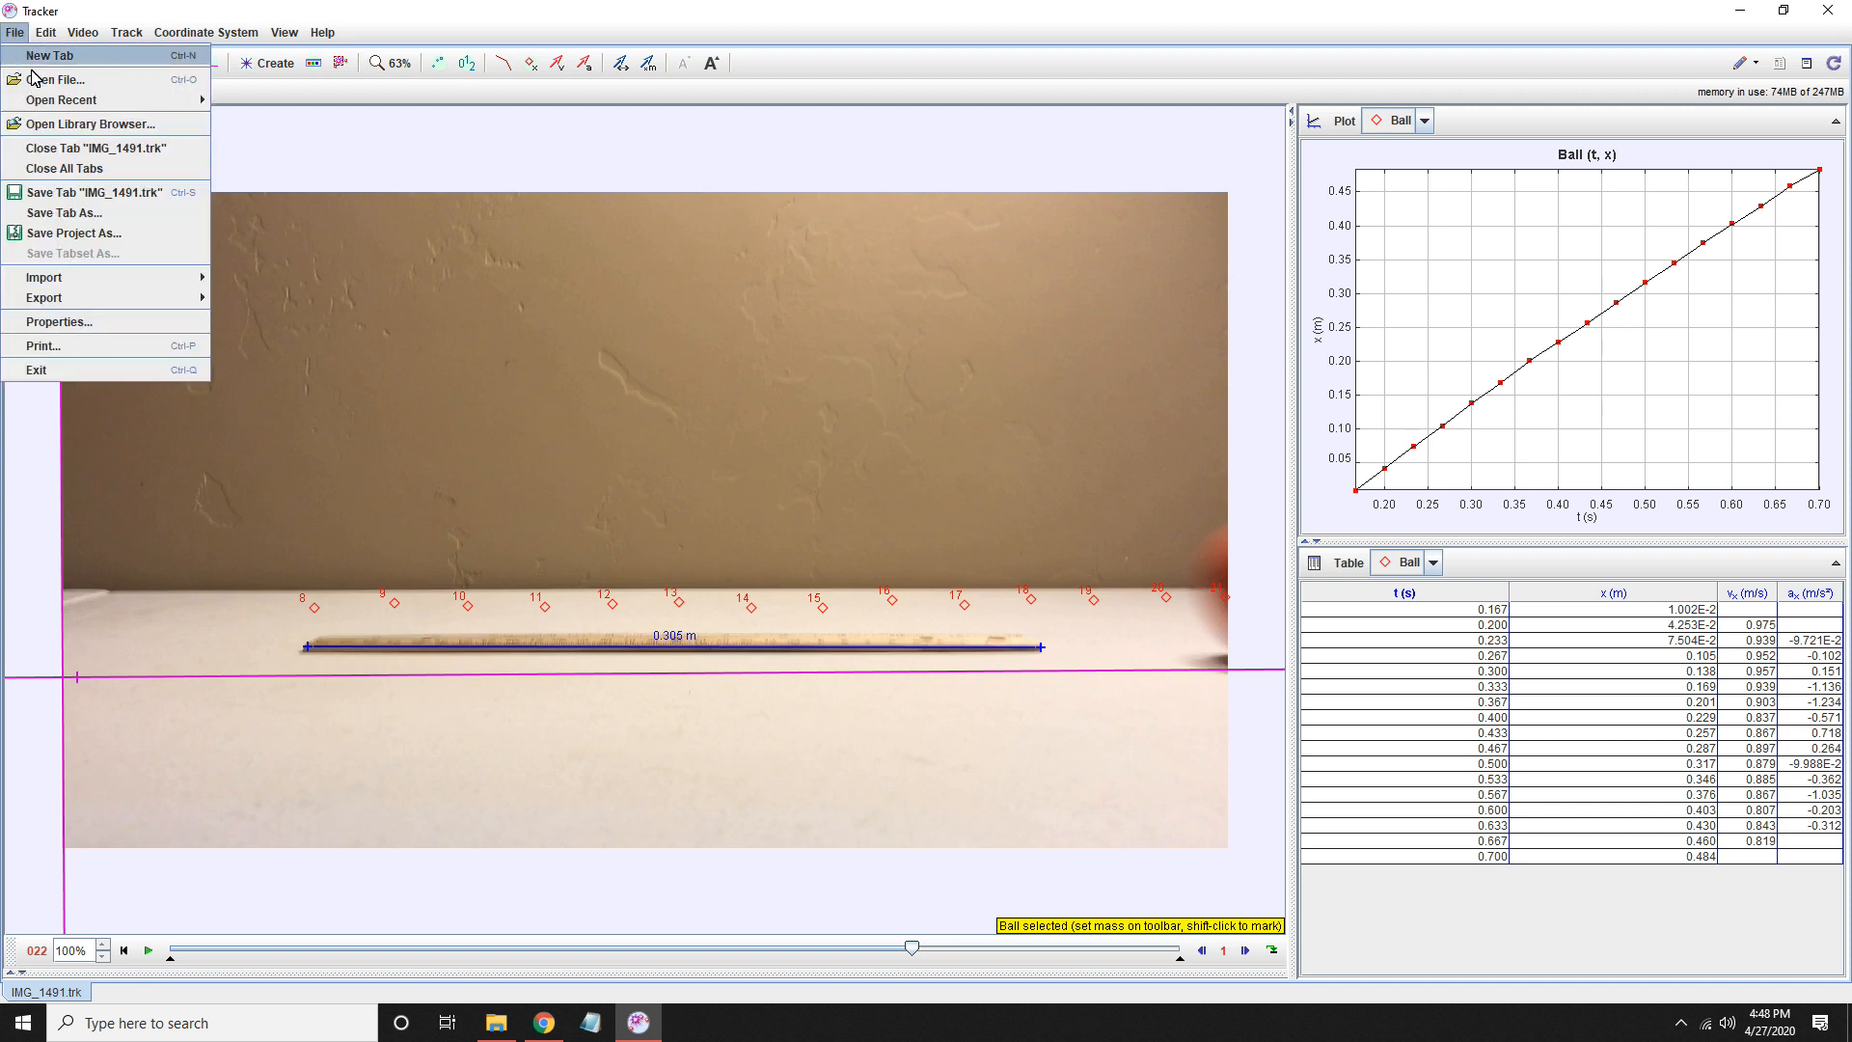
mouse_move(115, 300)
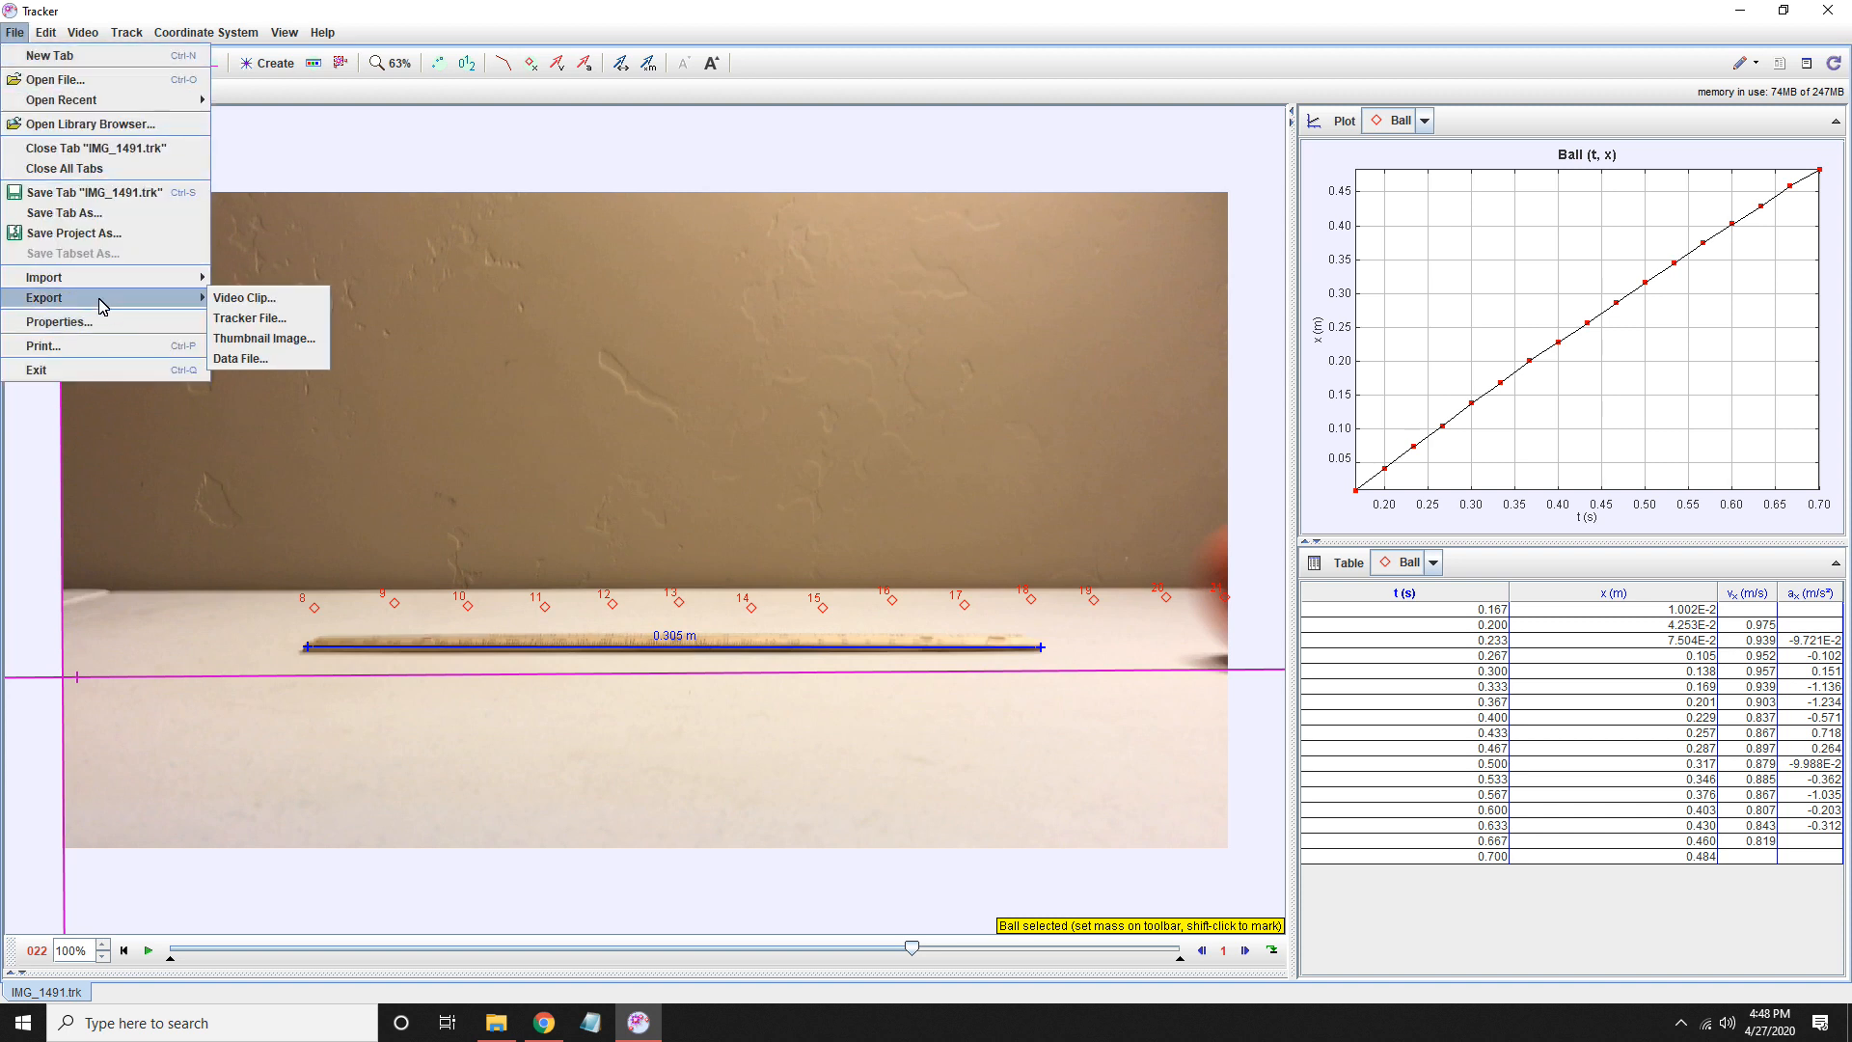
left_click(259, 340)
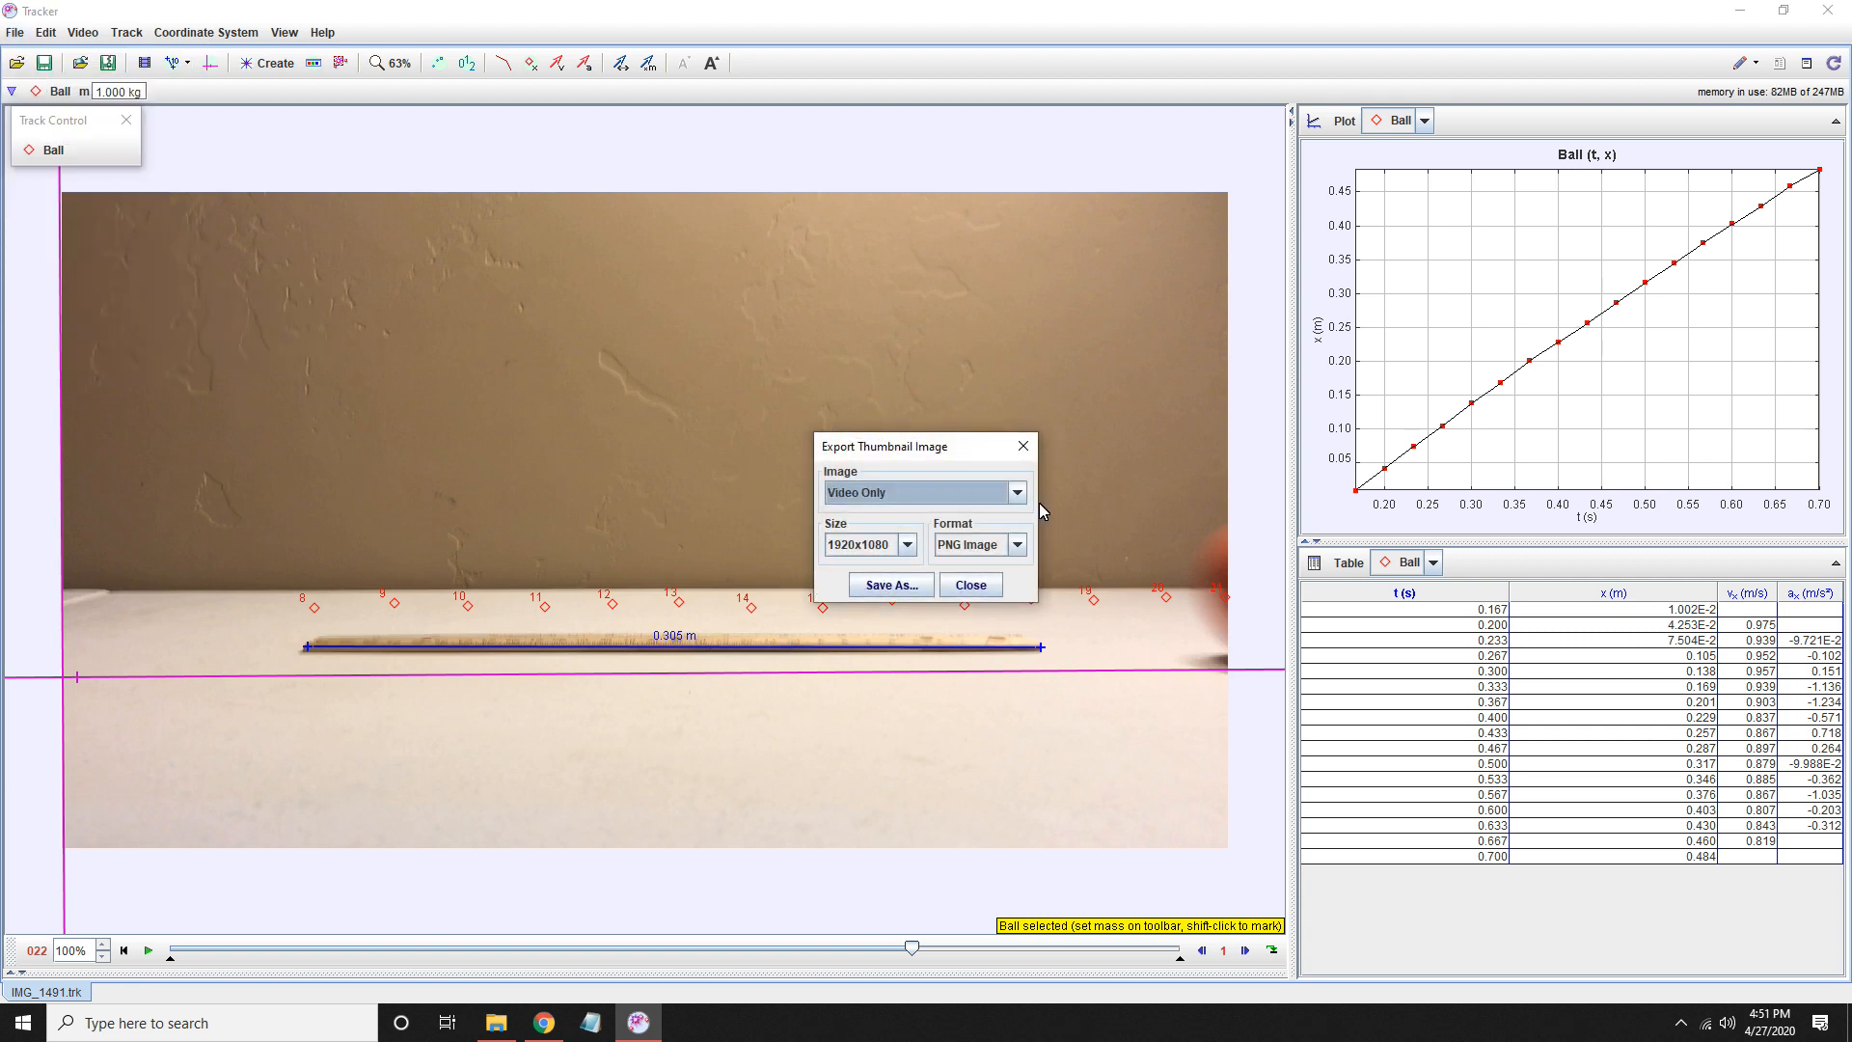
left_click(1020, 500)
left_click(916, 516)
left_click(907, 546)
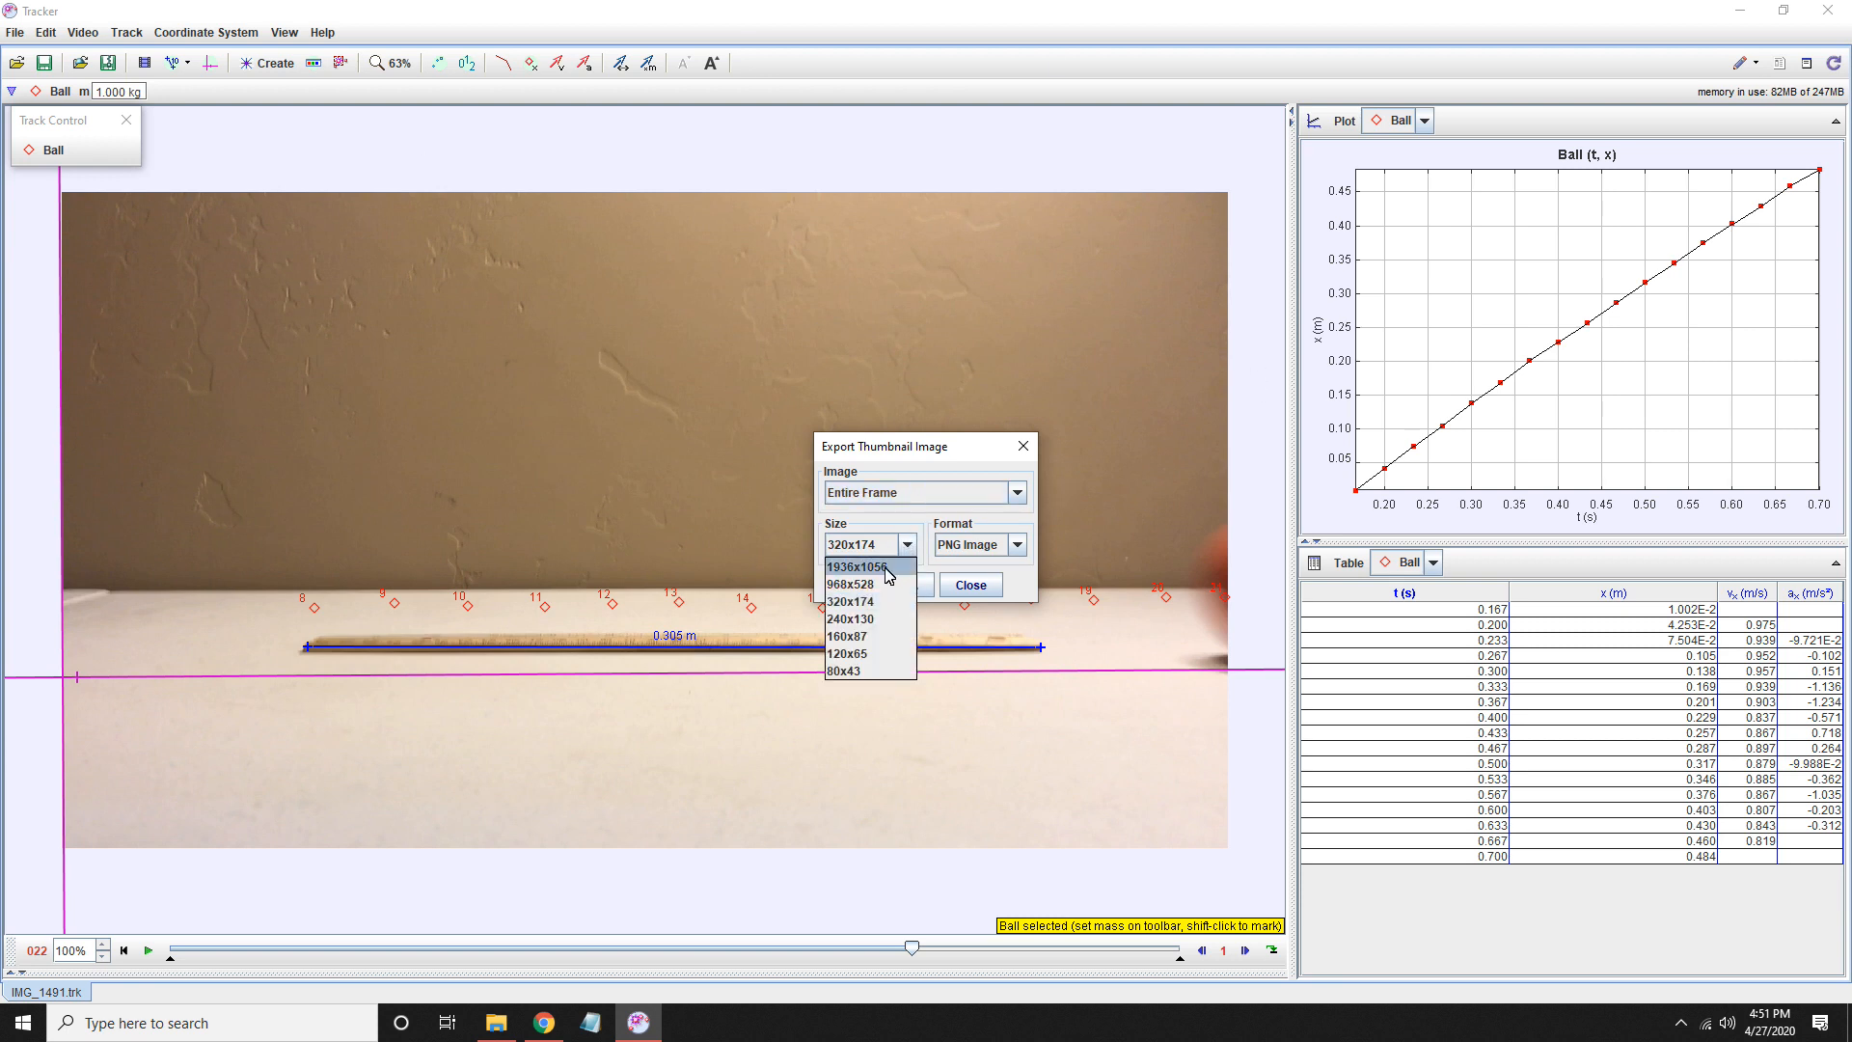
left_click(885, 569)
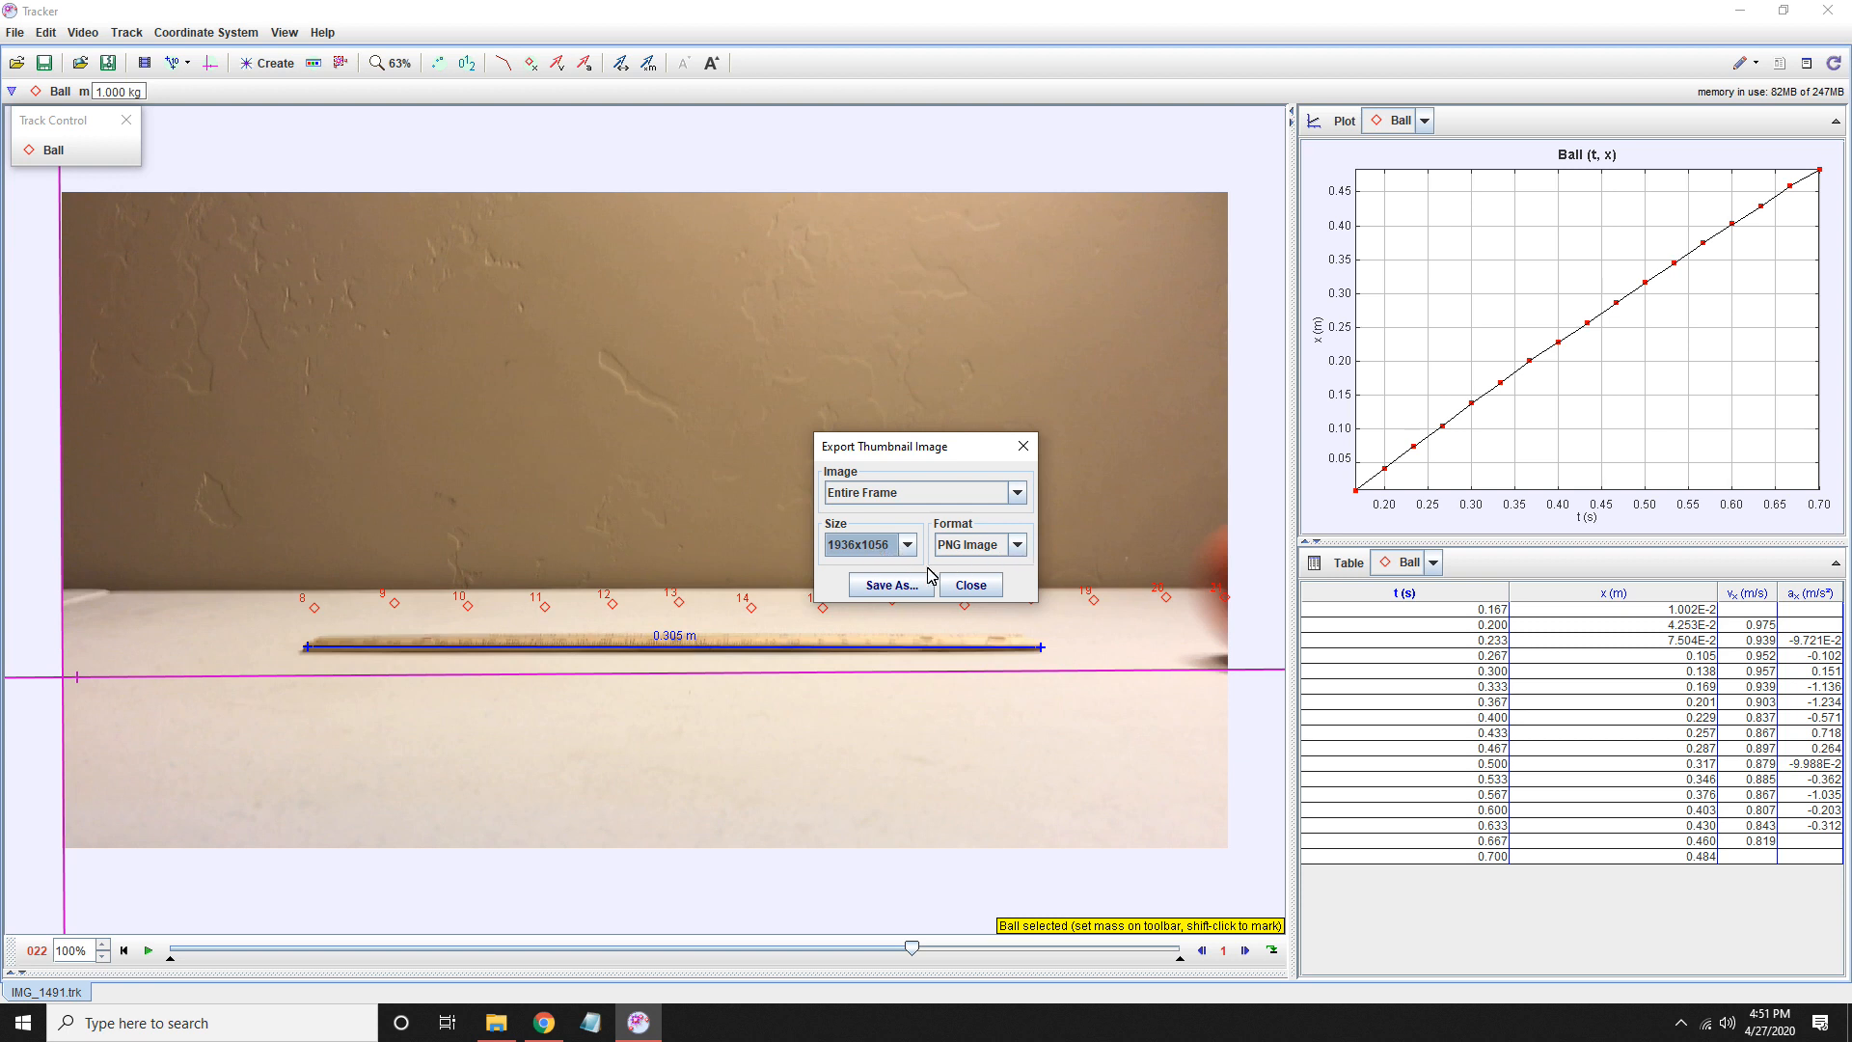
left_click(891, 585)
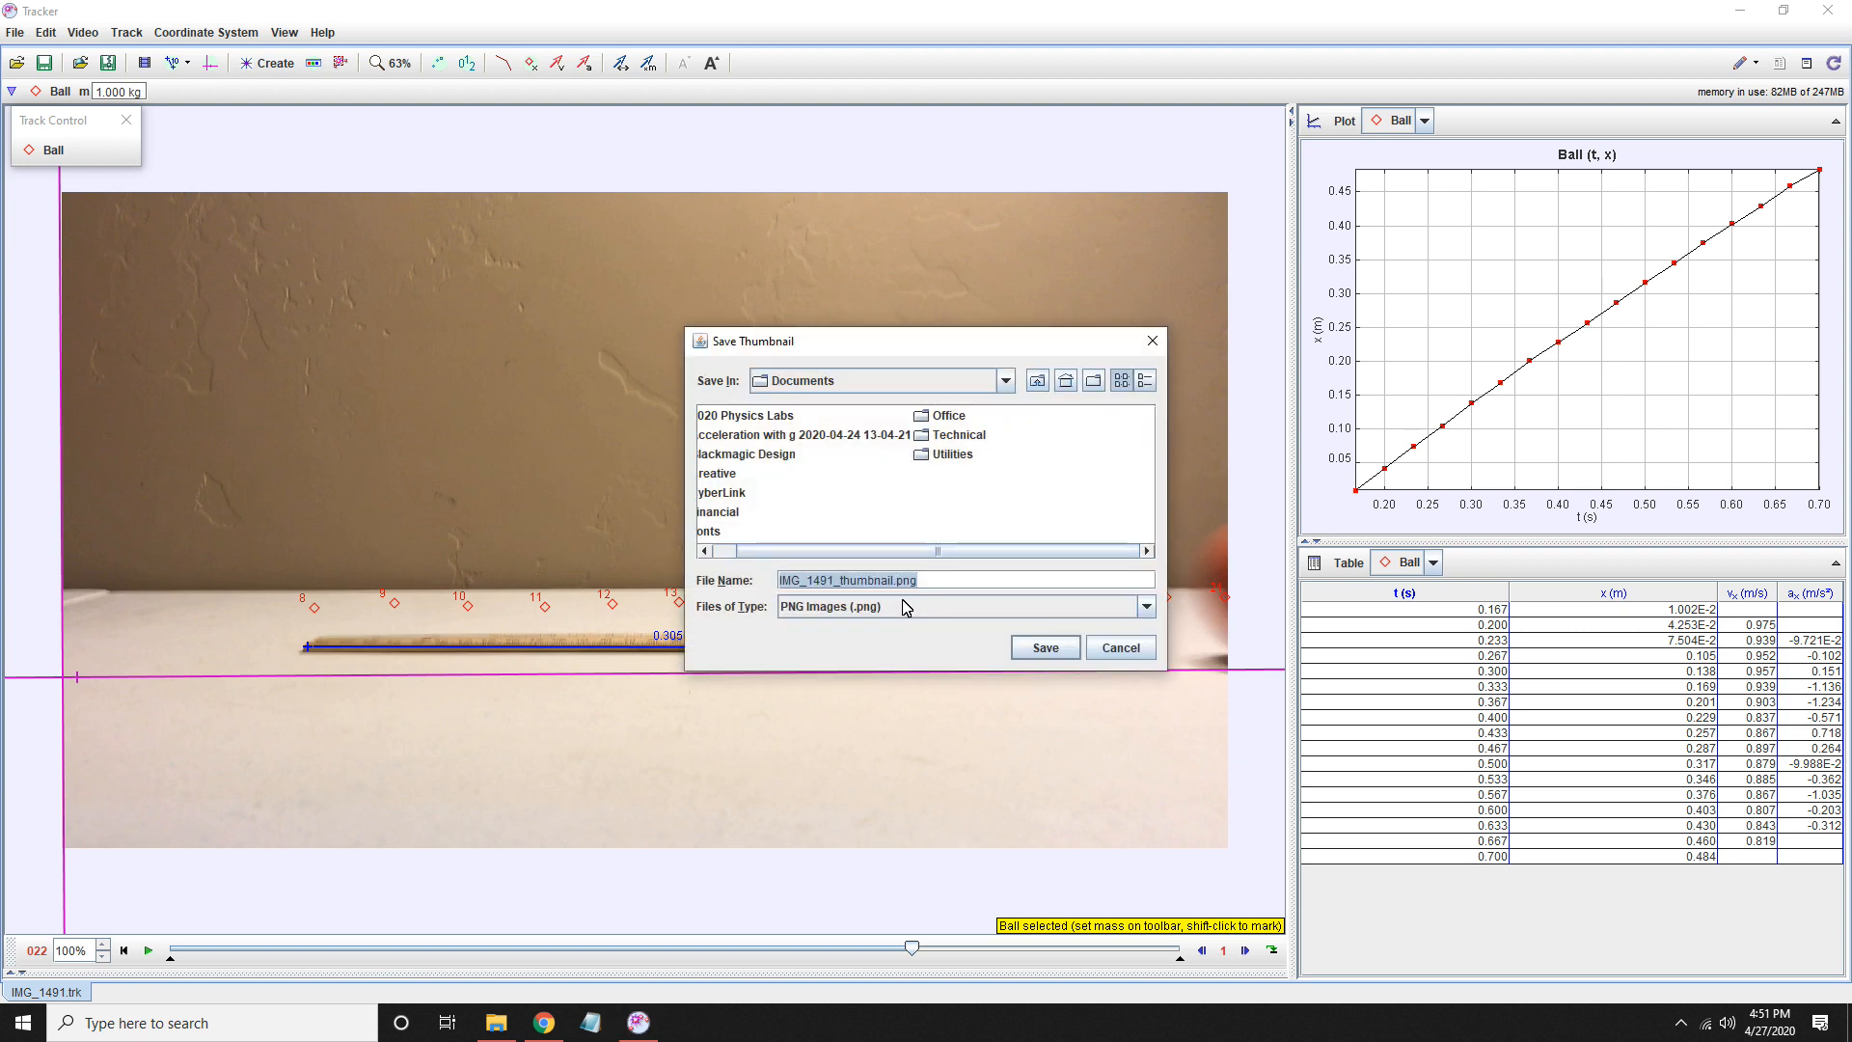
left_click(1043, 653)
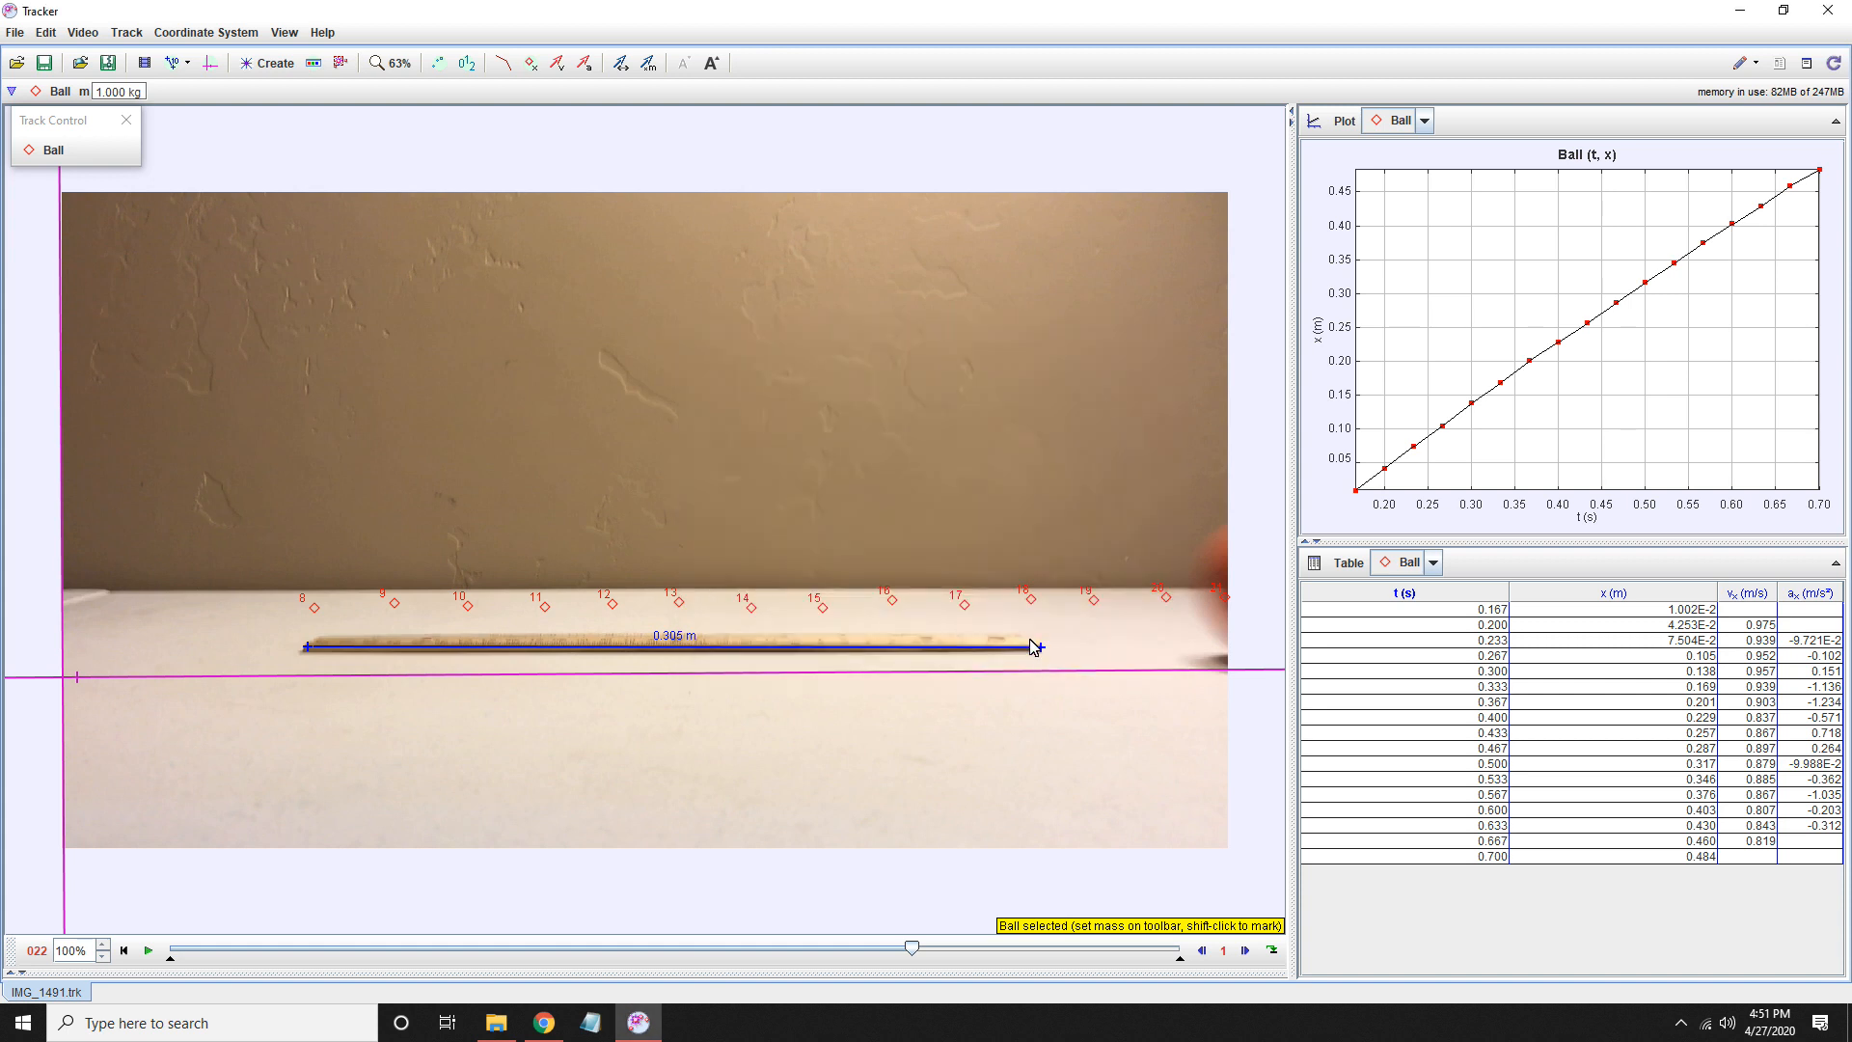
- Export a PNG thumbnail of the main view at 1920x1080 as IMG_1491_thumbnail2.png in Documents
left_click(14, 33)
mouse_move(85, 305)
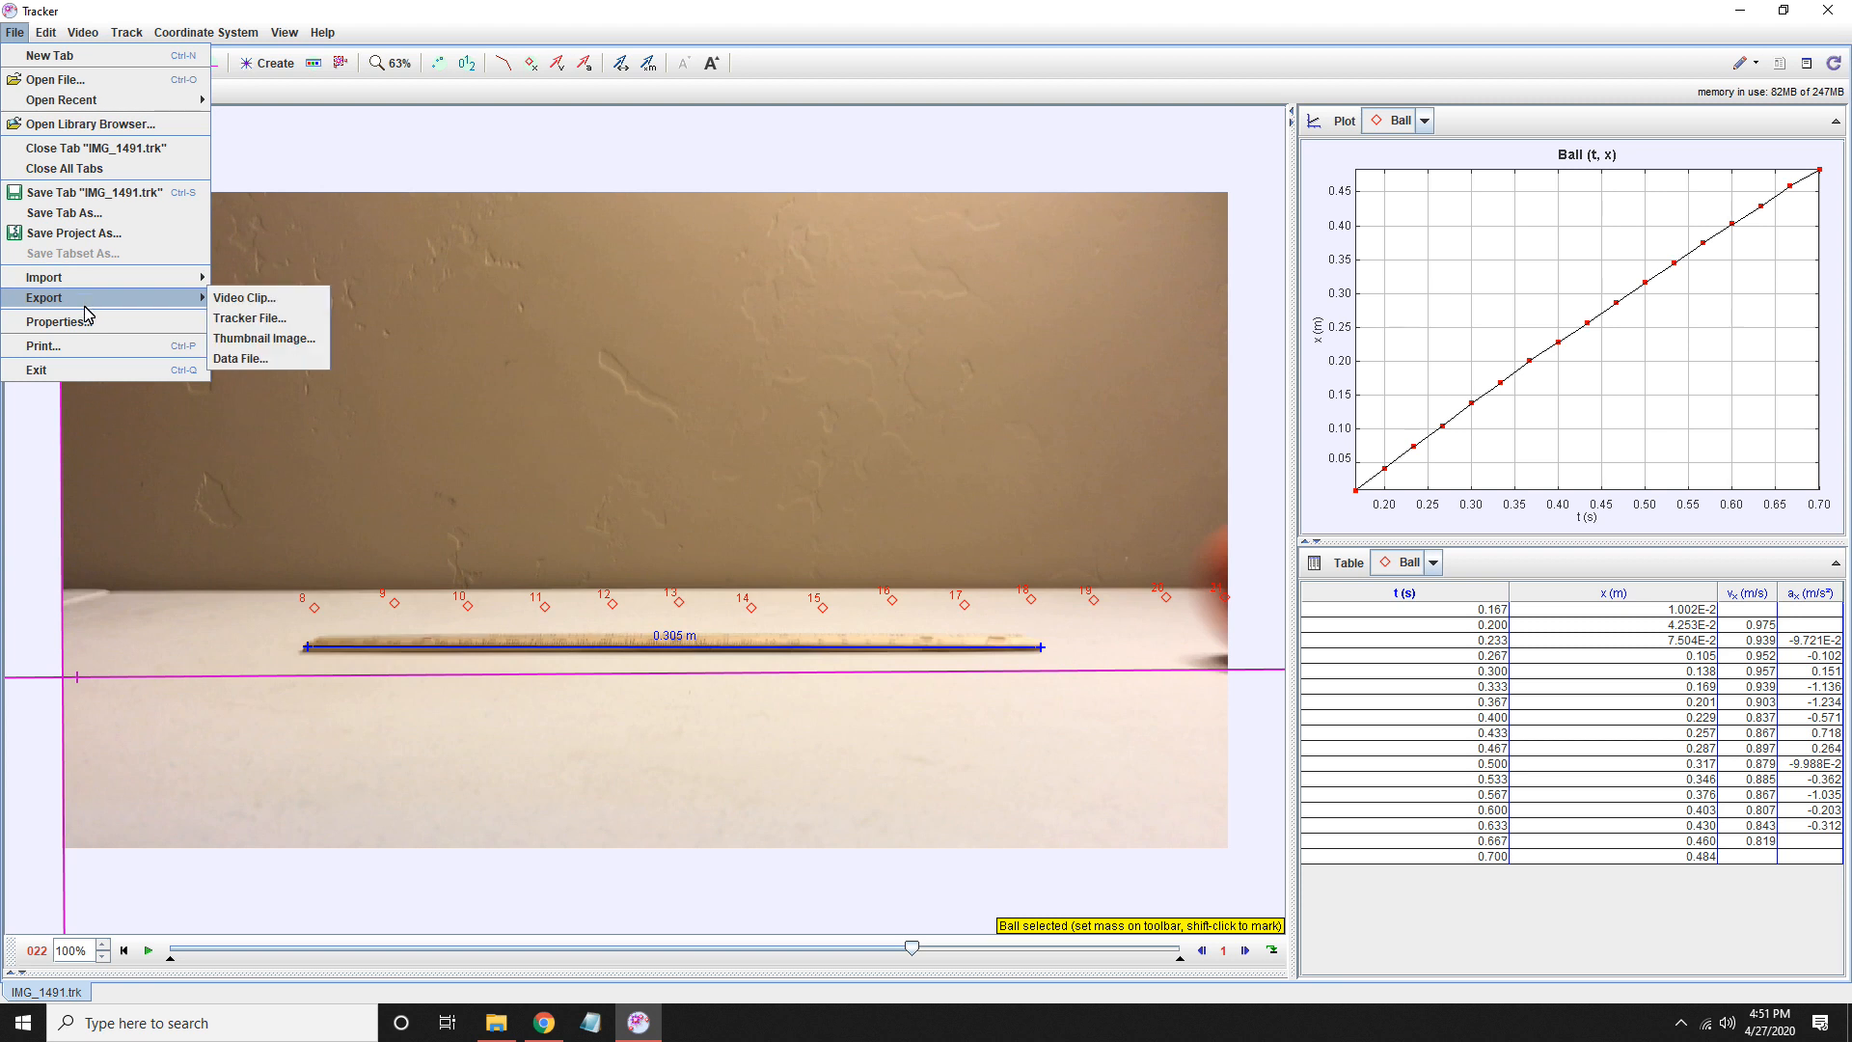
left_click(253, 337)
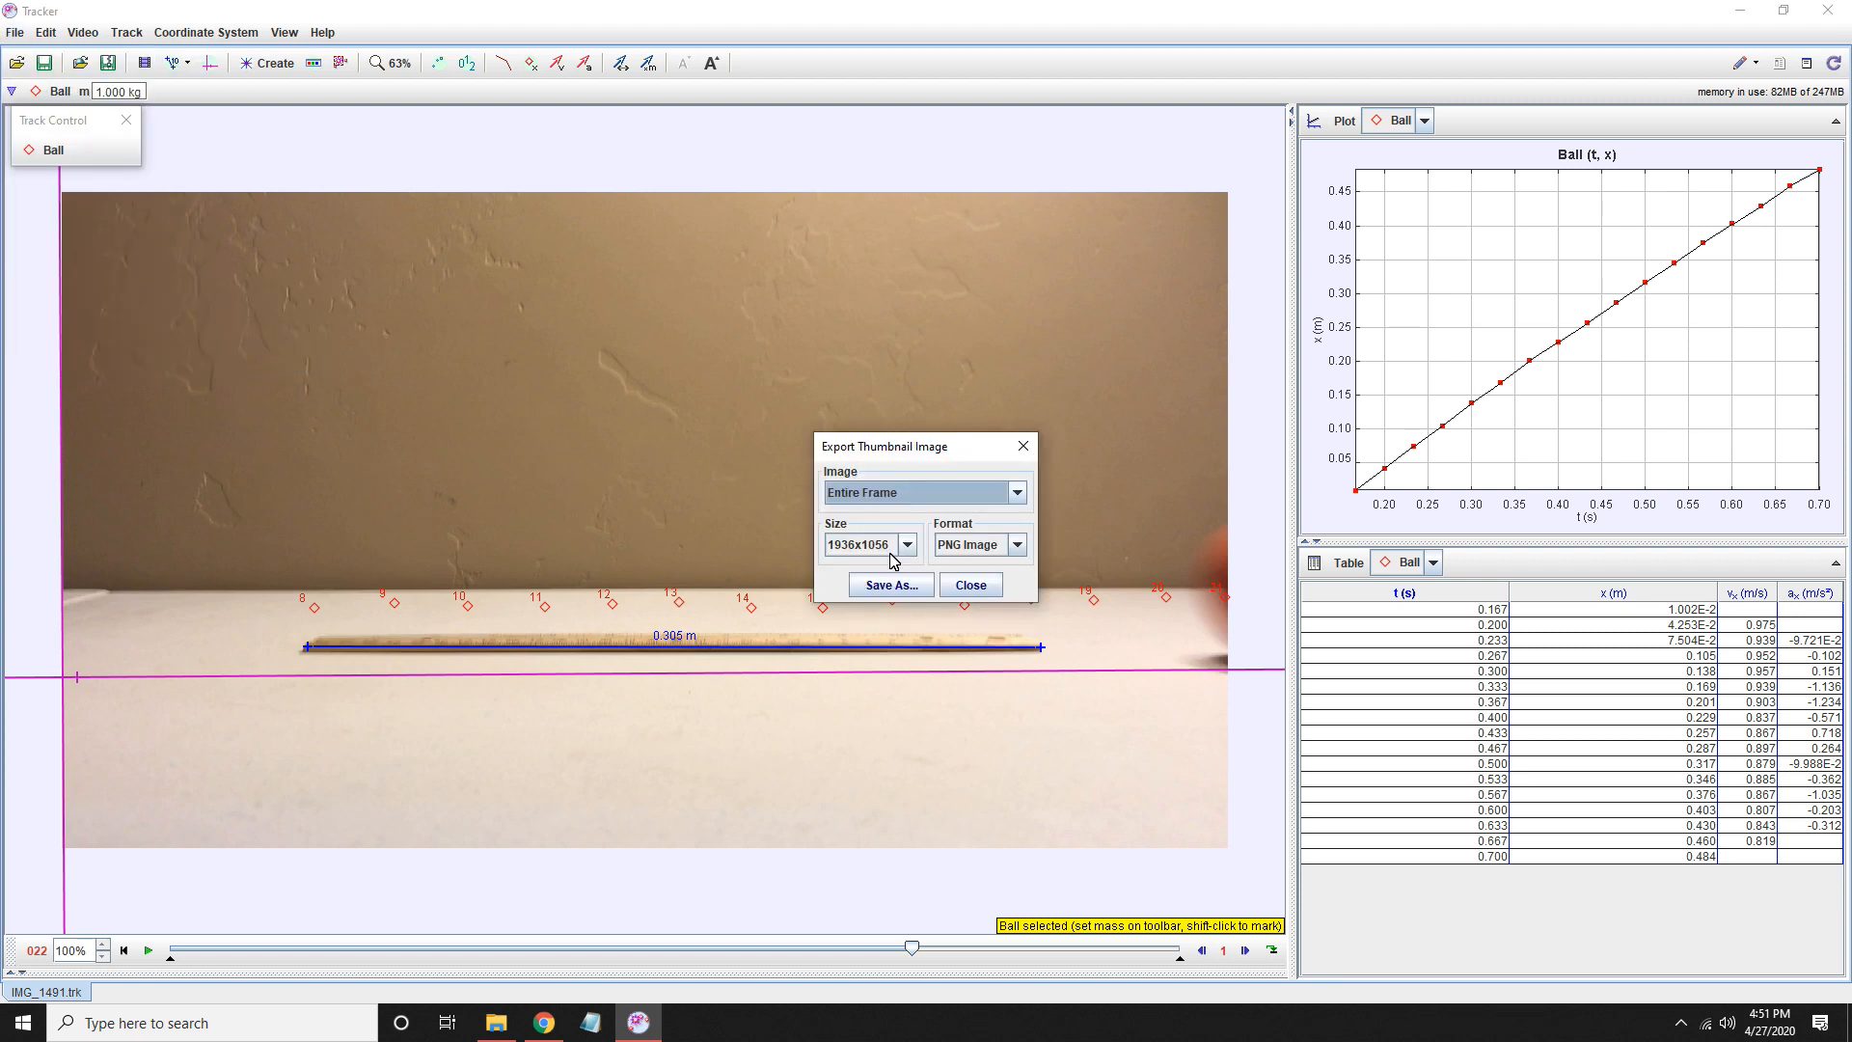
left_click(1018, 493)
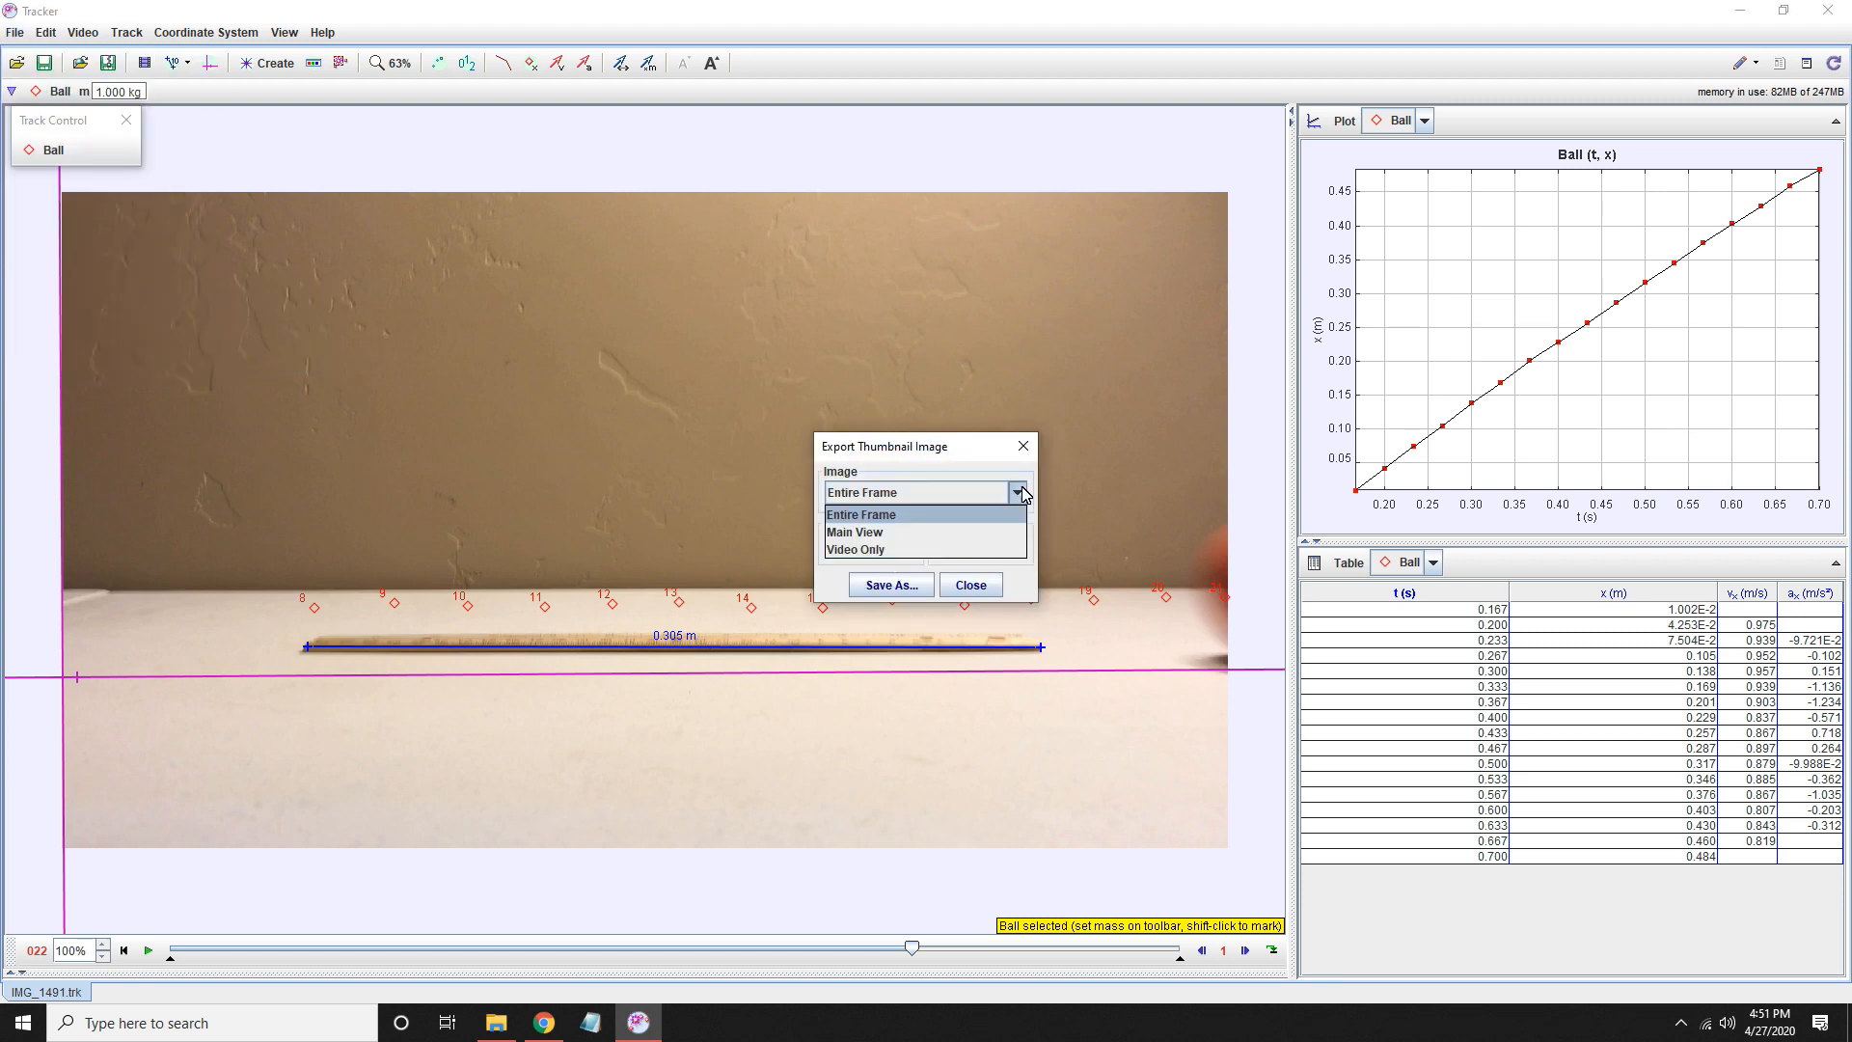
left_click(910, 533)
left_click(909, 546)
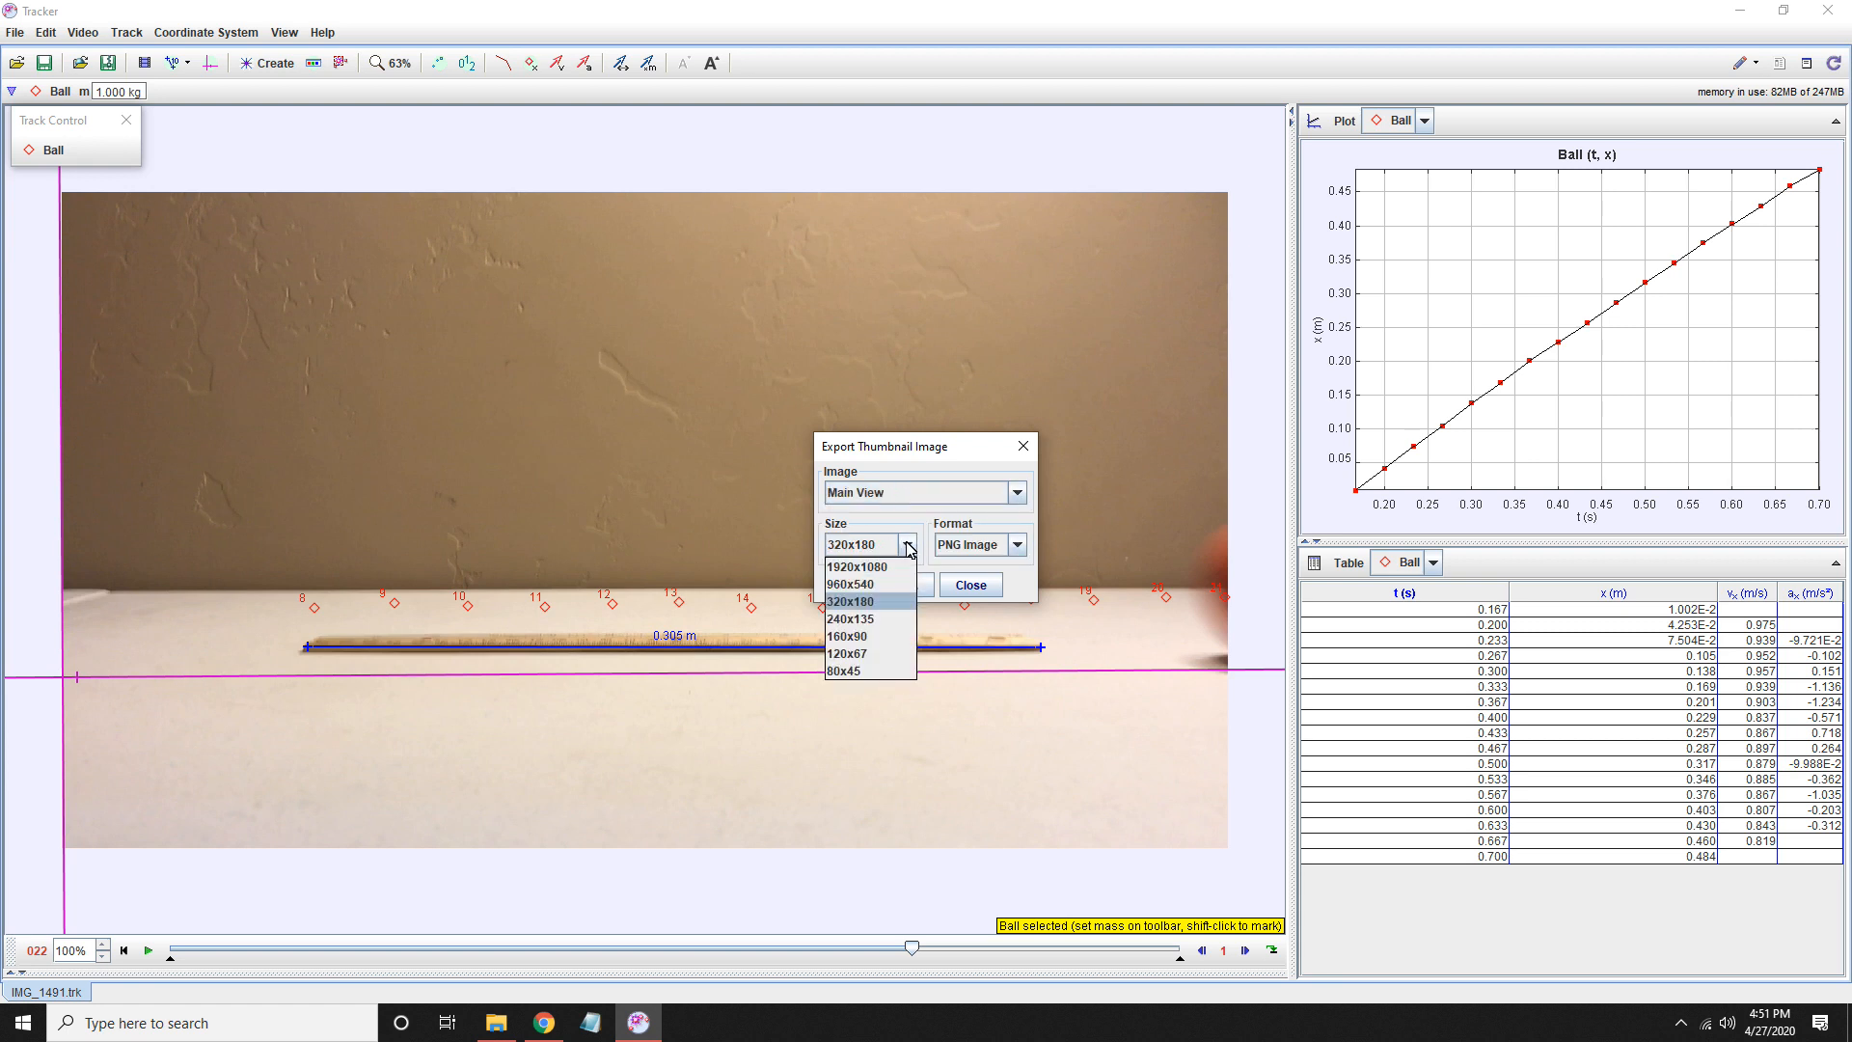
left_click(863, 562)
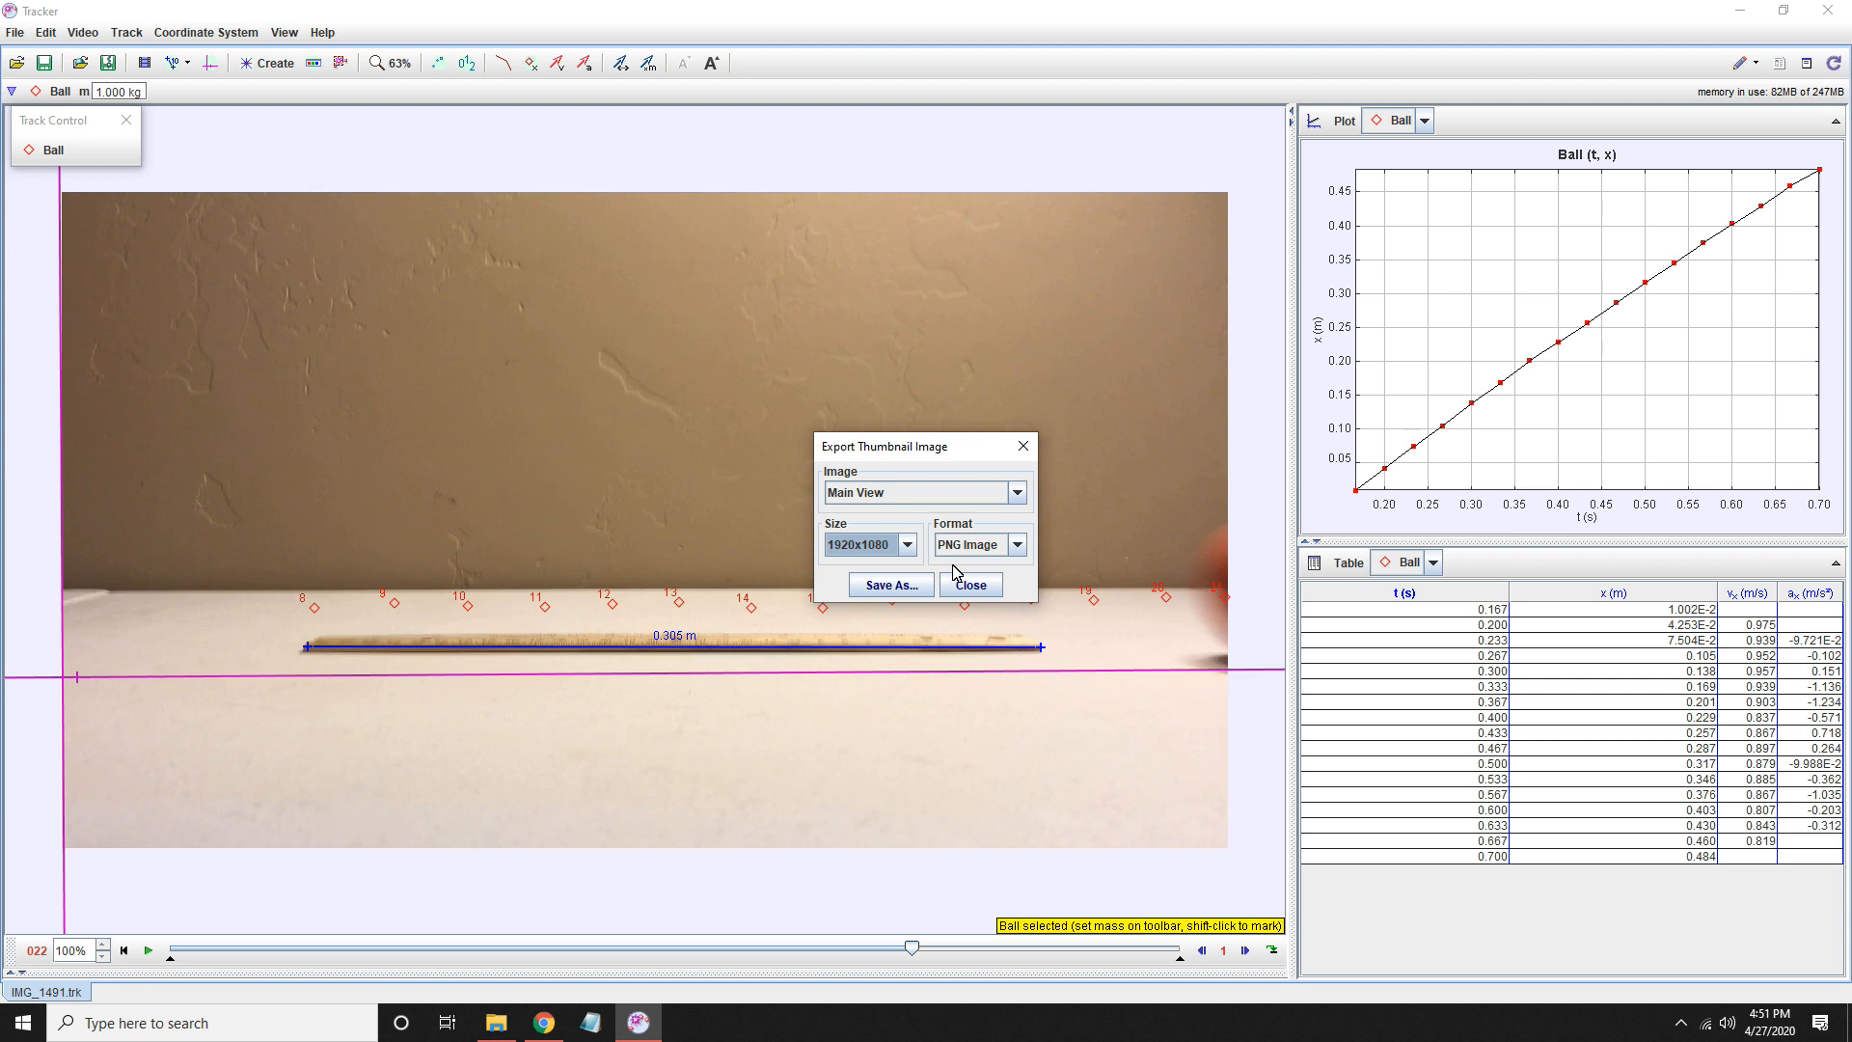
left_click(891, 584)
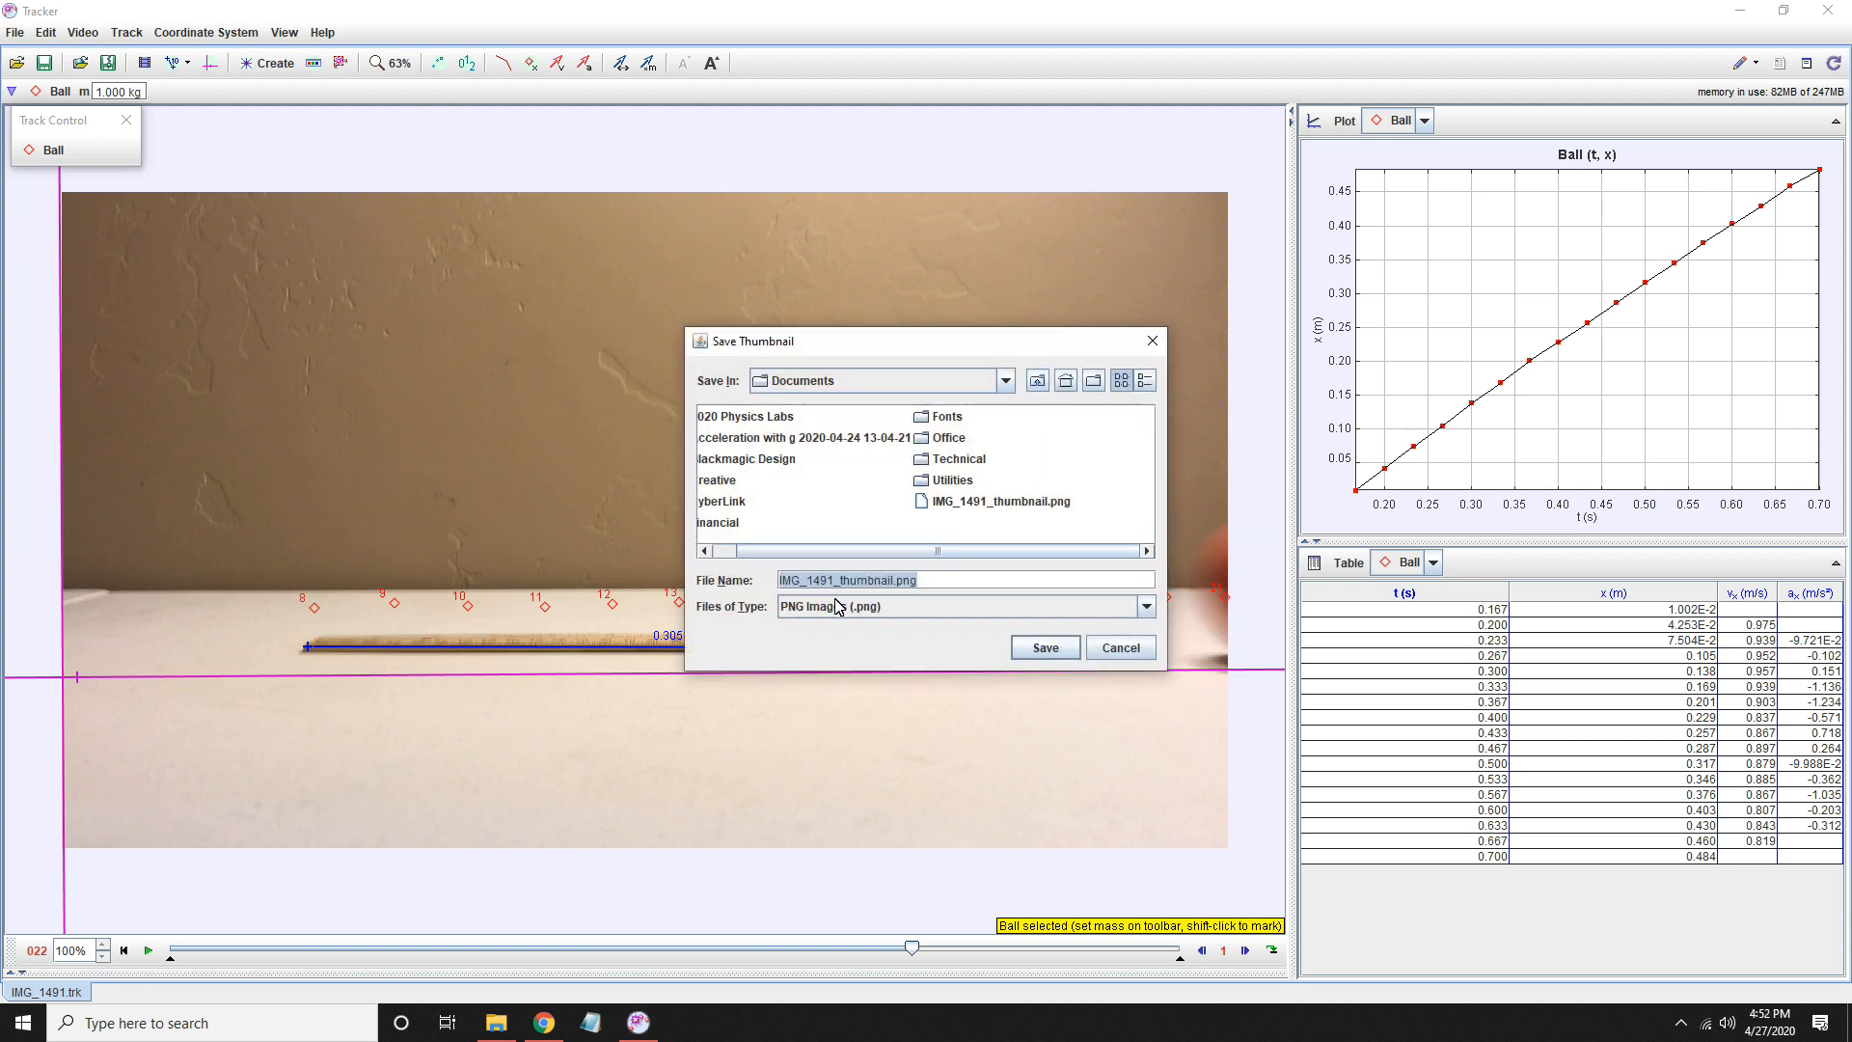
left_click(895, 582)
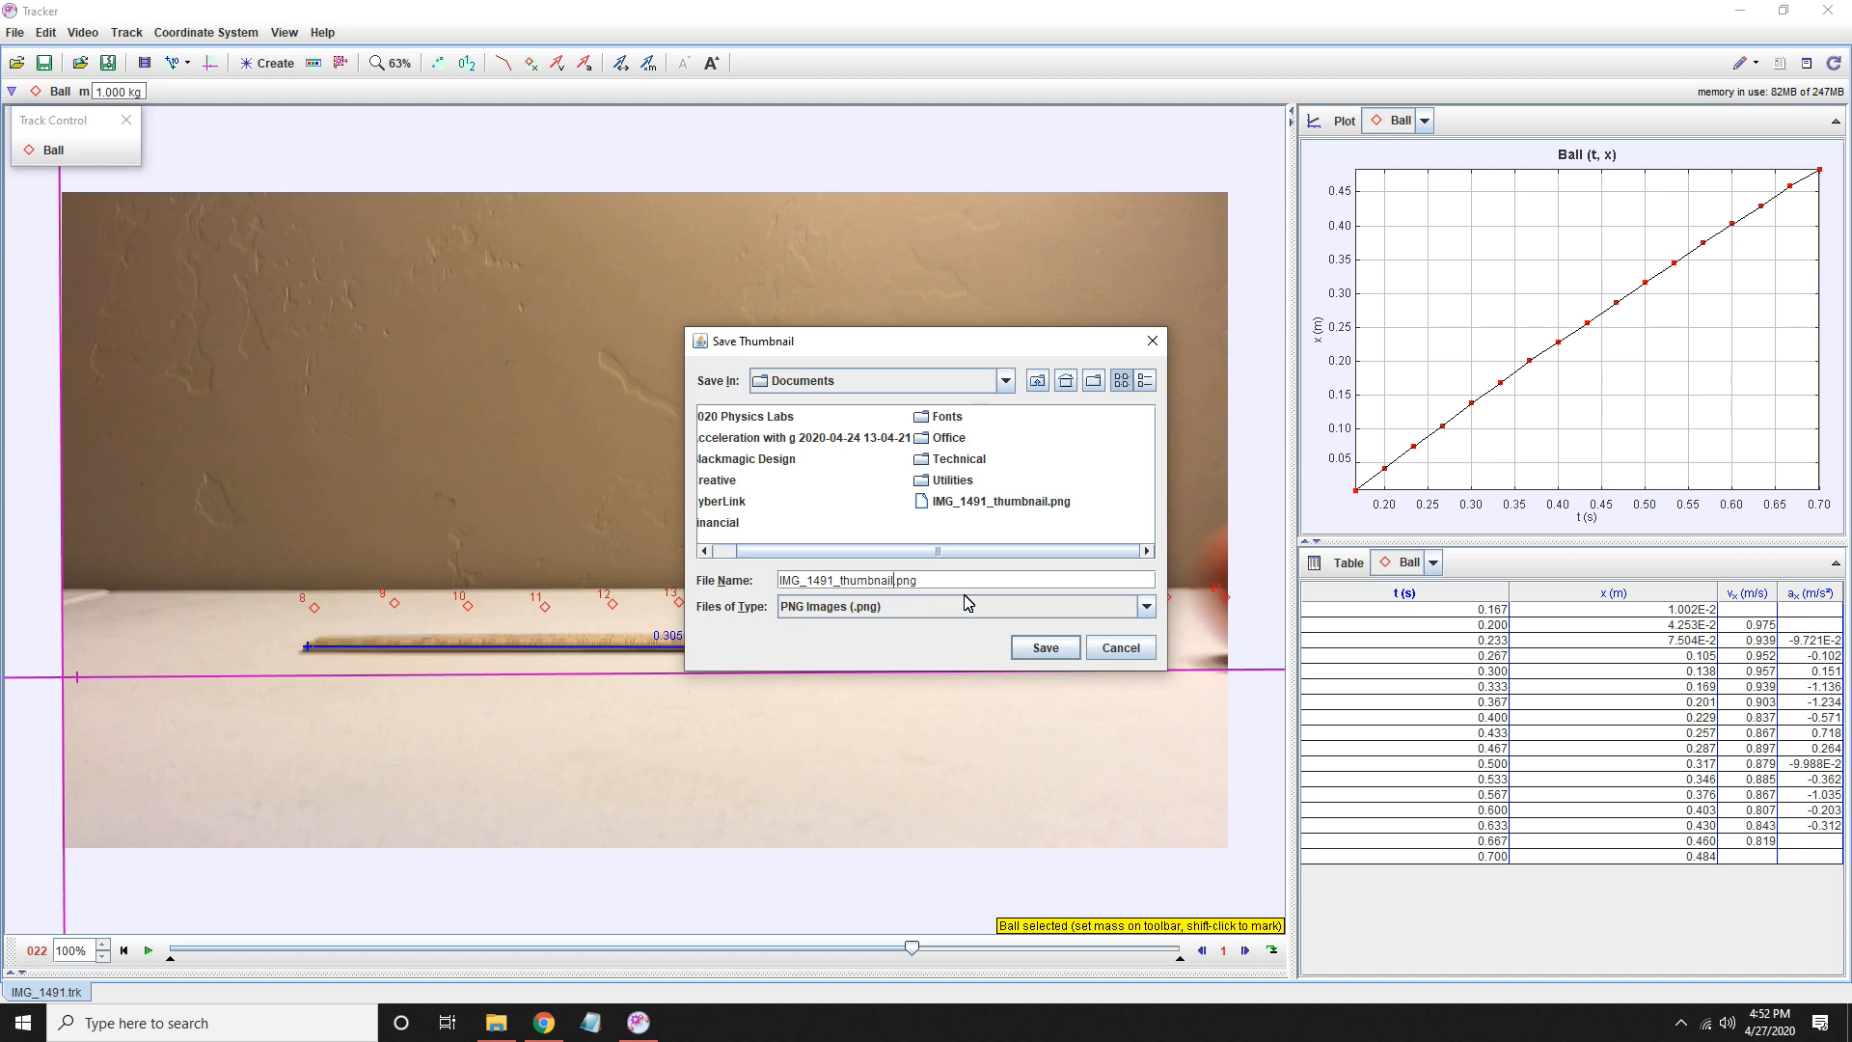
left_click(1067, 648)
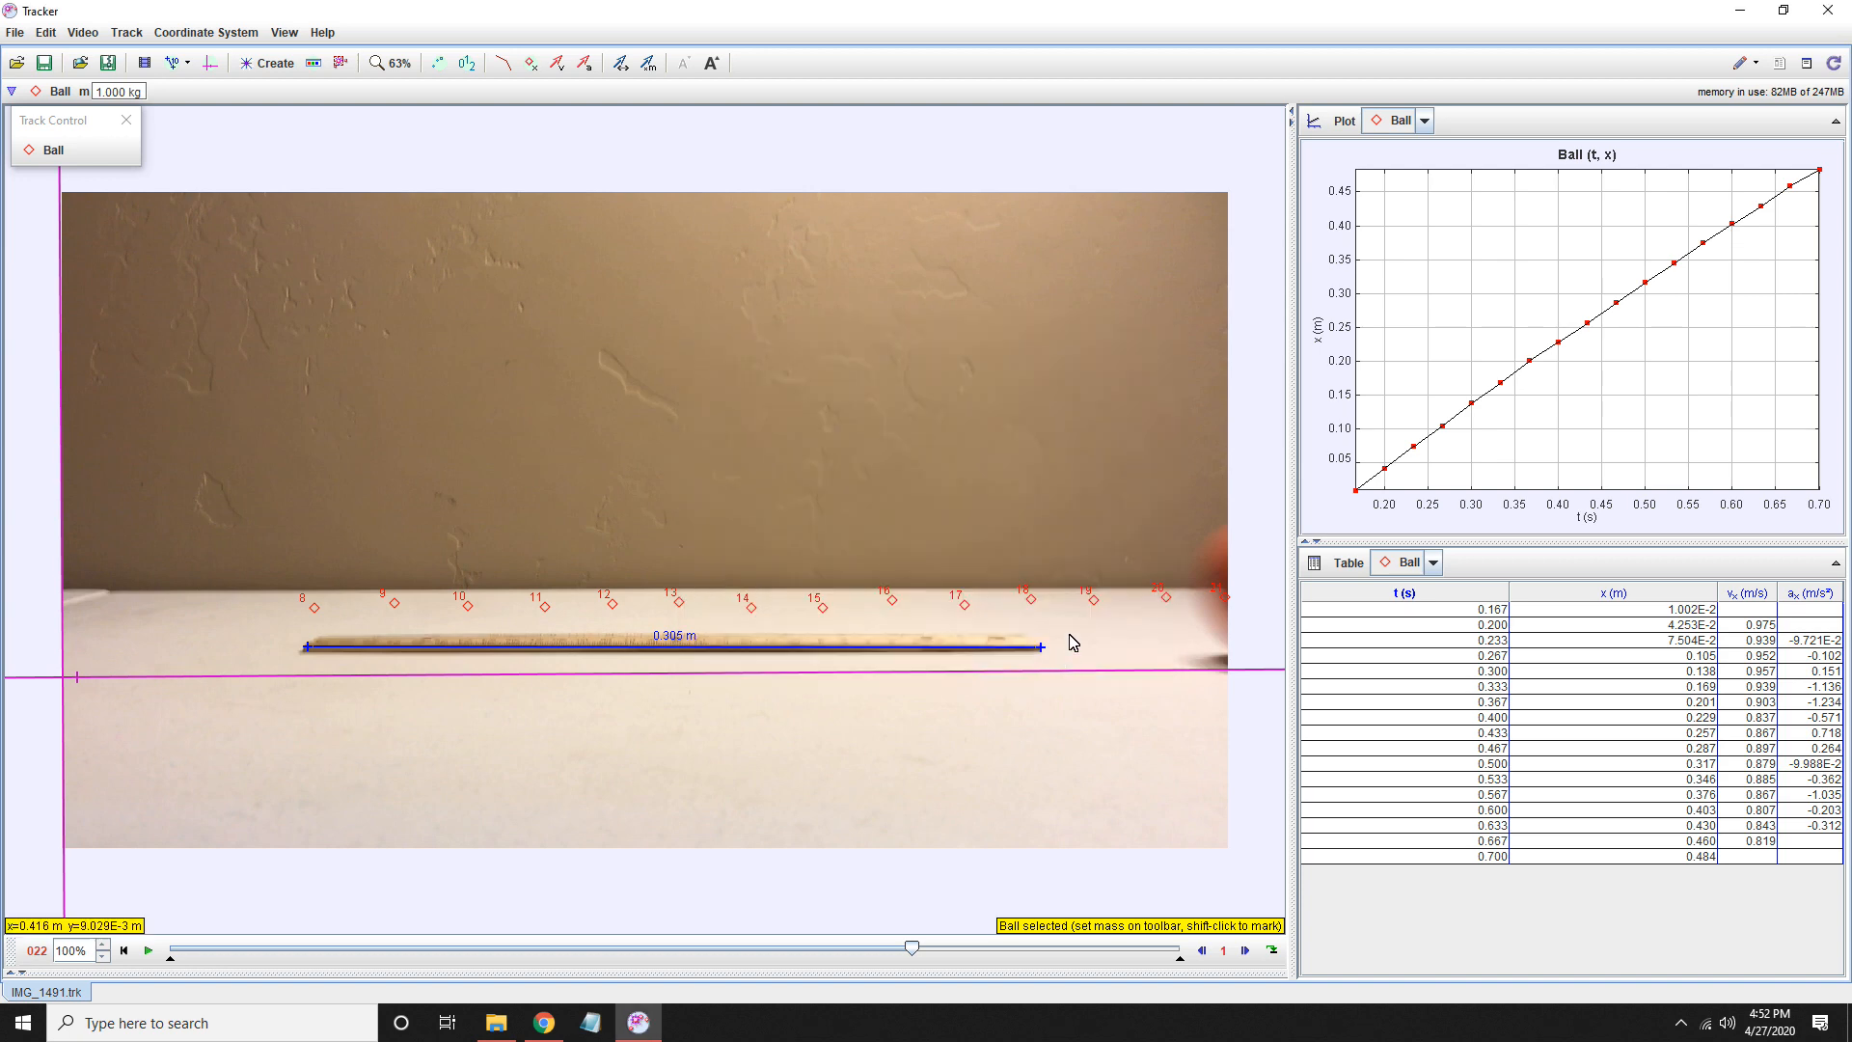
- View the exported IMG_1491_thumbnail and IMG_1491_thumbnail2 images from the Documents folder, and close the photo viewer
left_click(496, 1023)
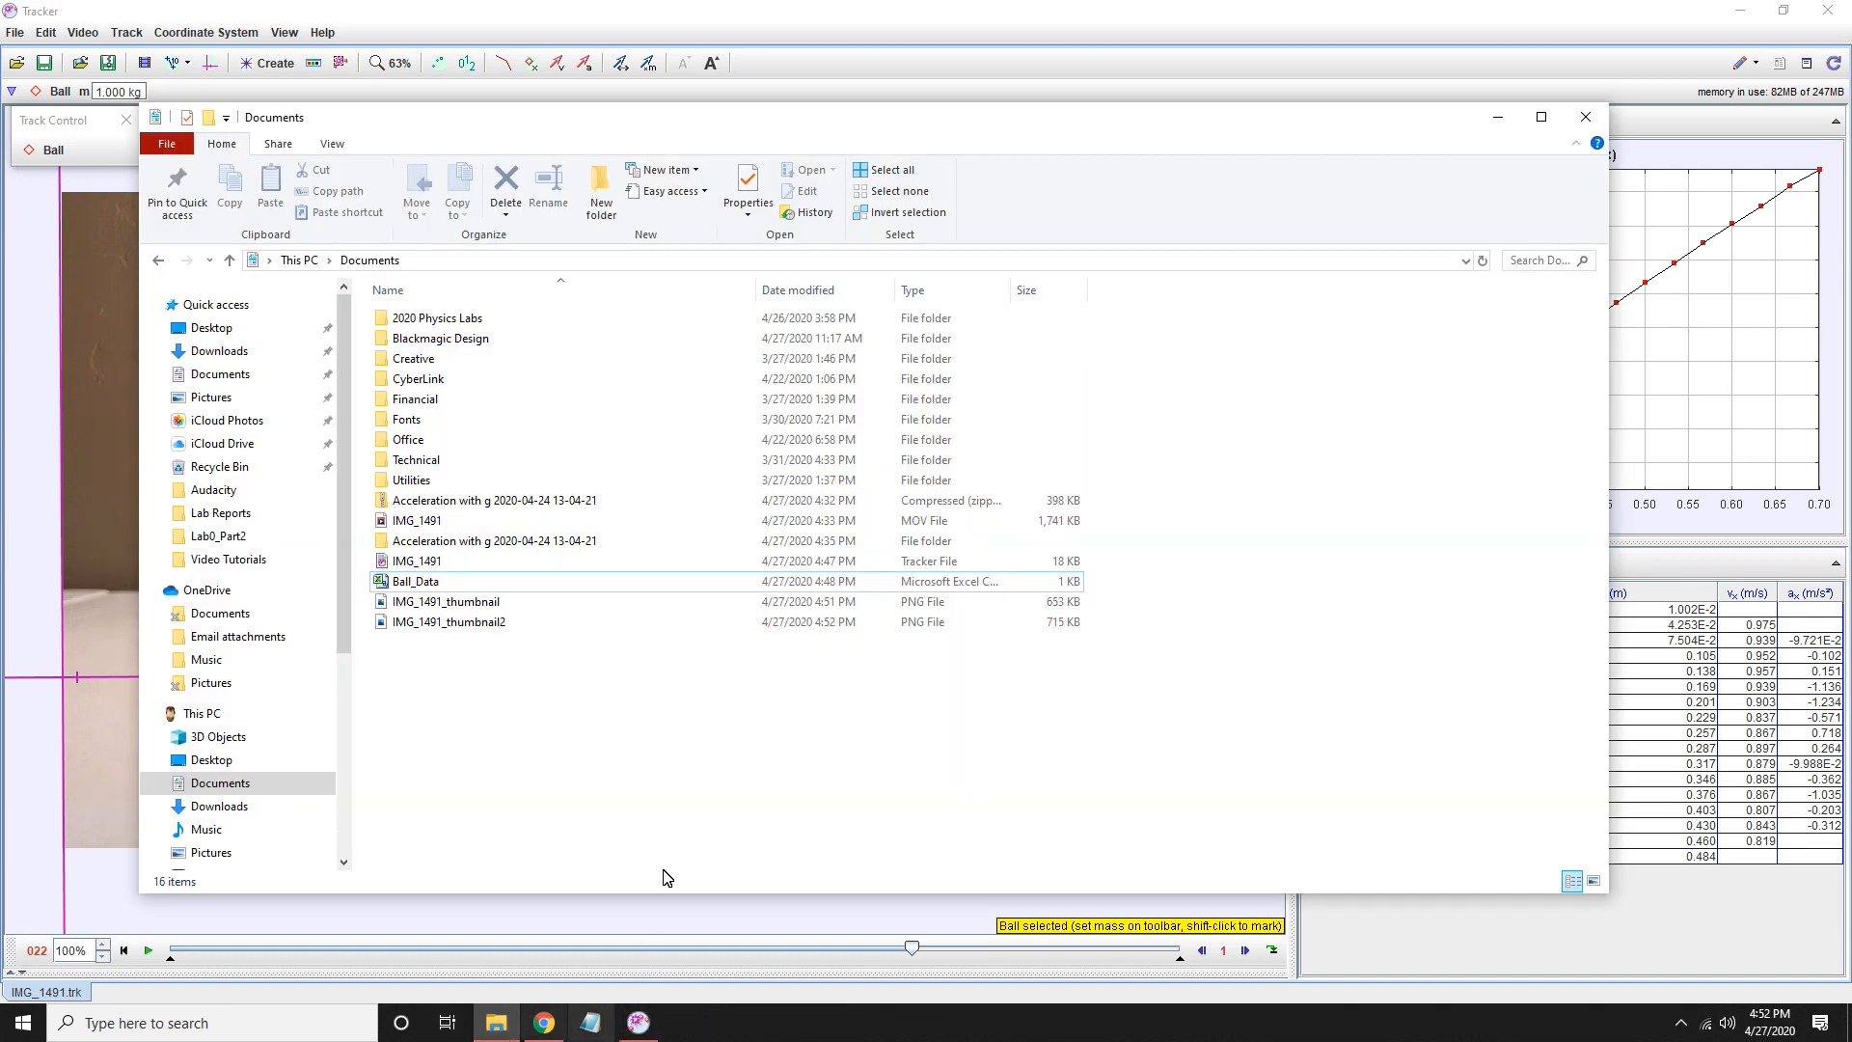
double_click(463, 604)
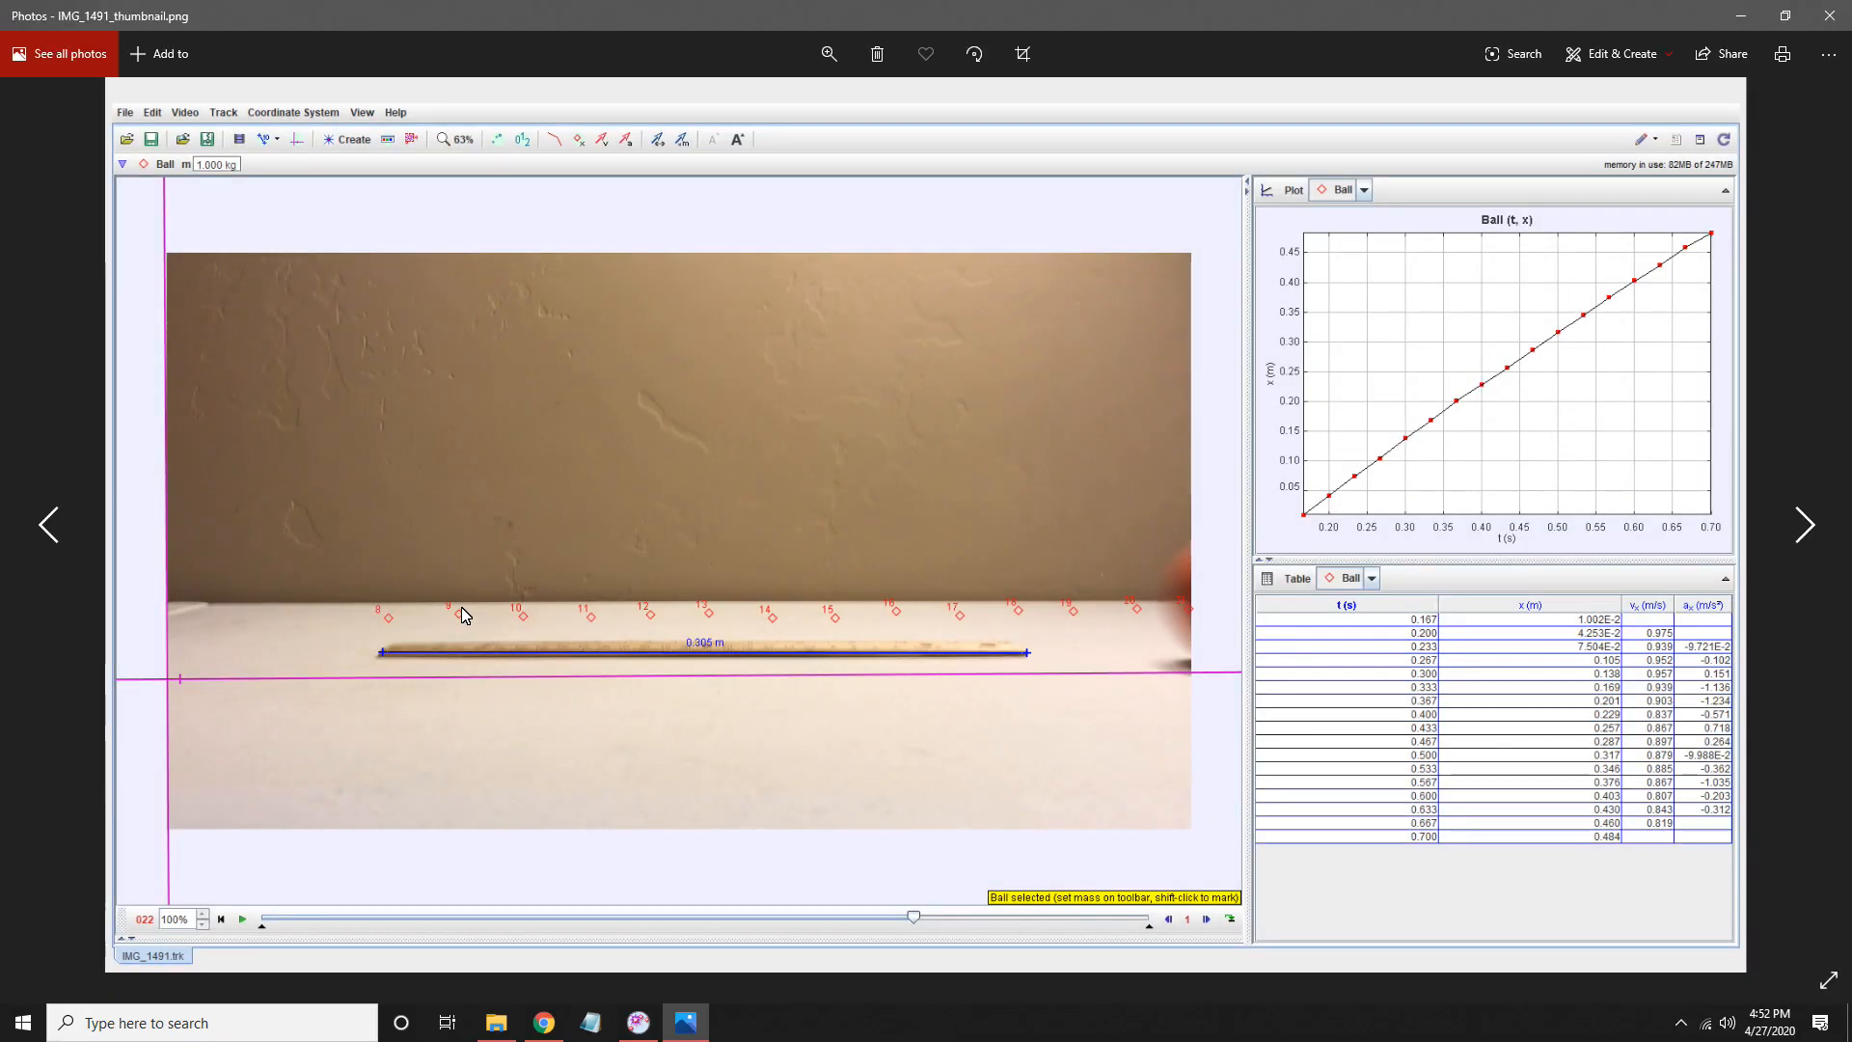
key("Right")
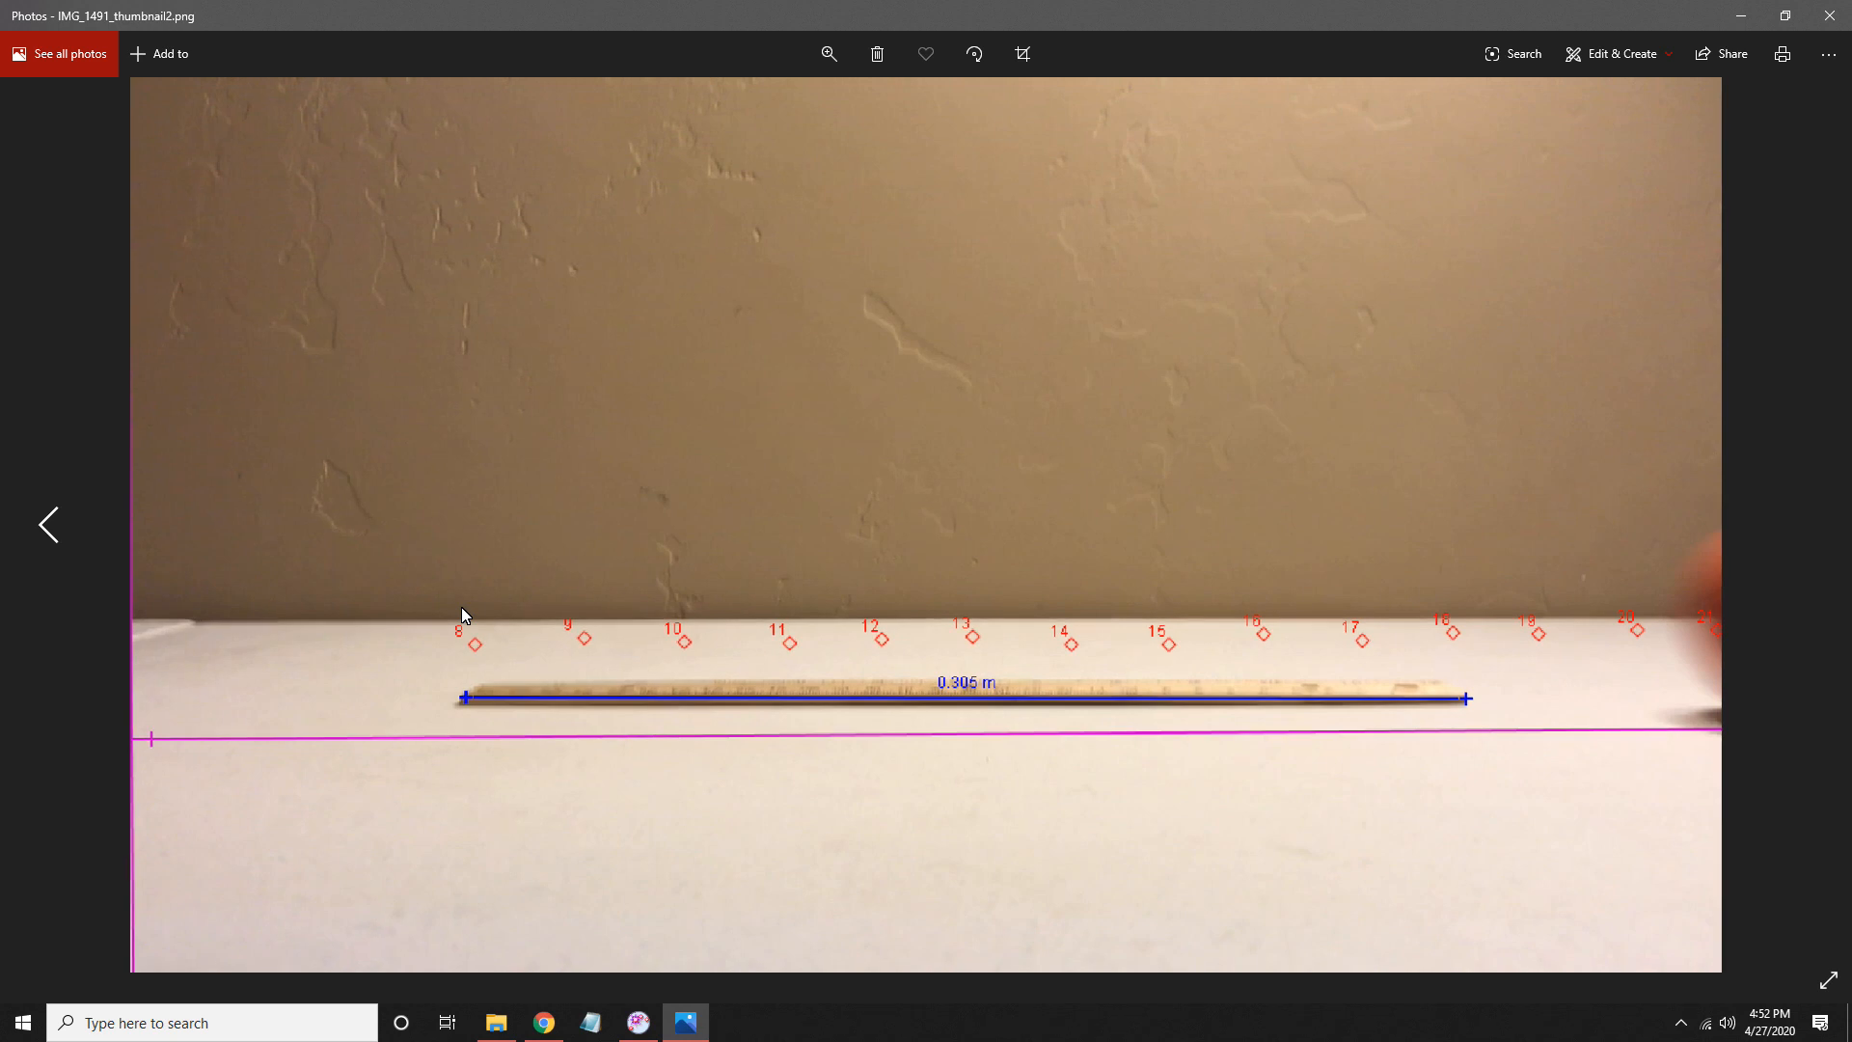
key("Right")
key("Left")
left_click(1829, 15)
- Close Tracker and switch to the My Drive page in the browser
left_click(1167, 10)
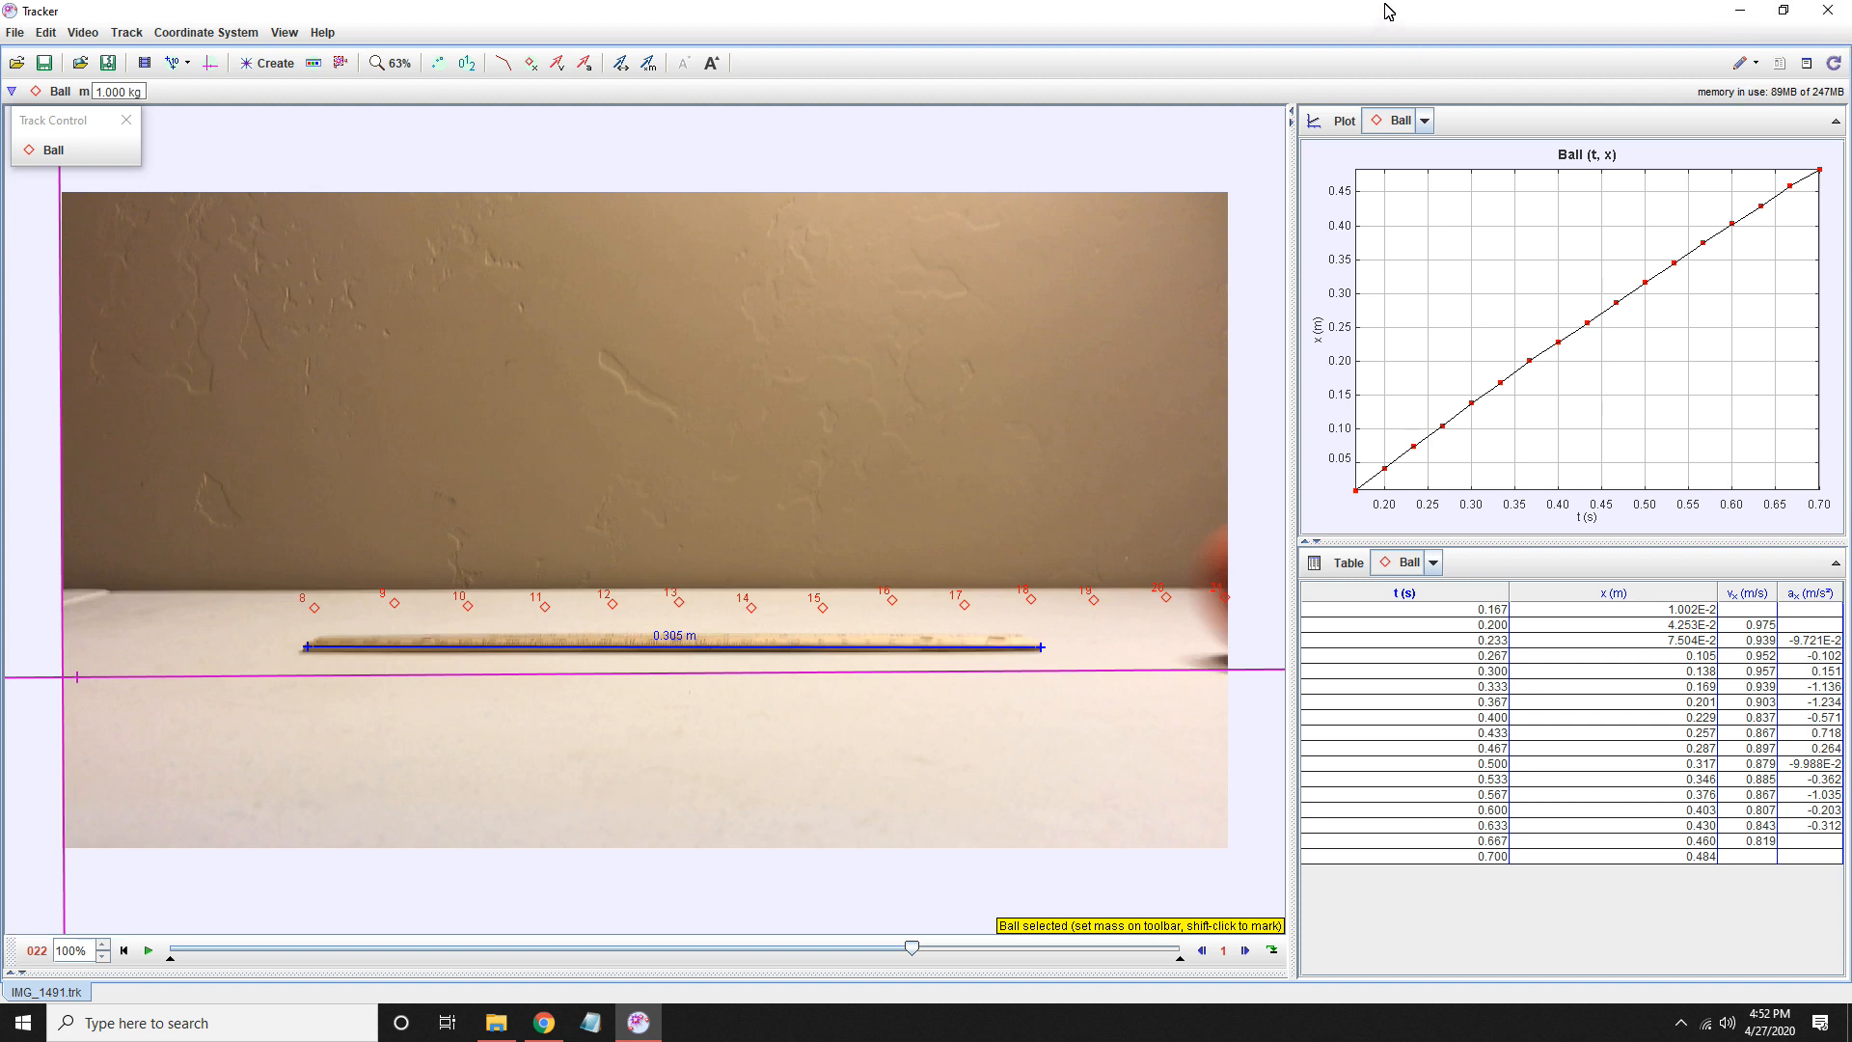
left_click(1827, 12)
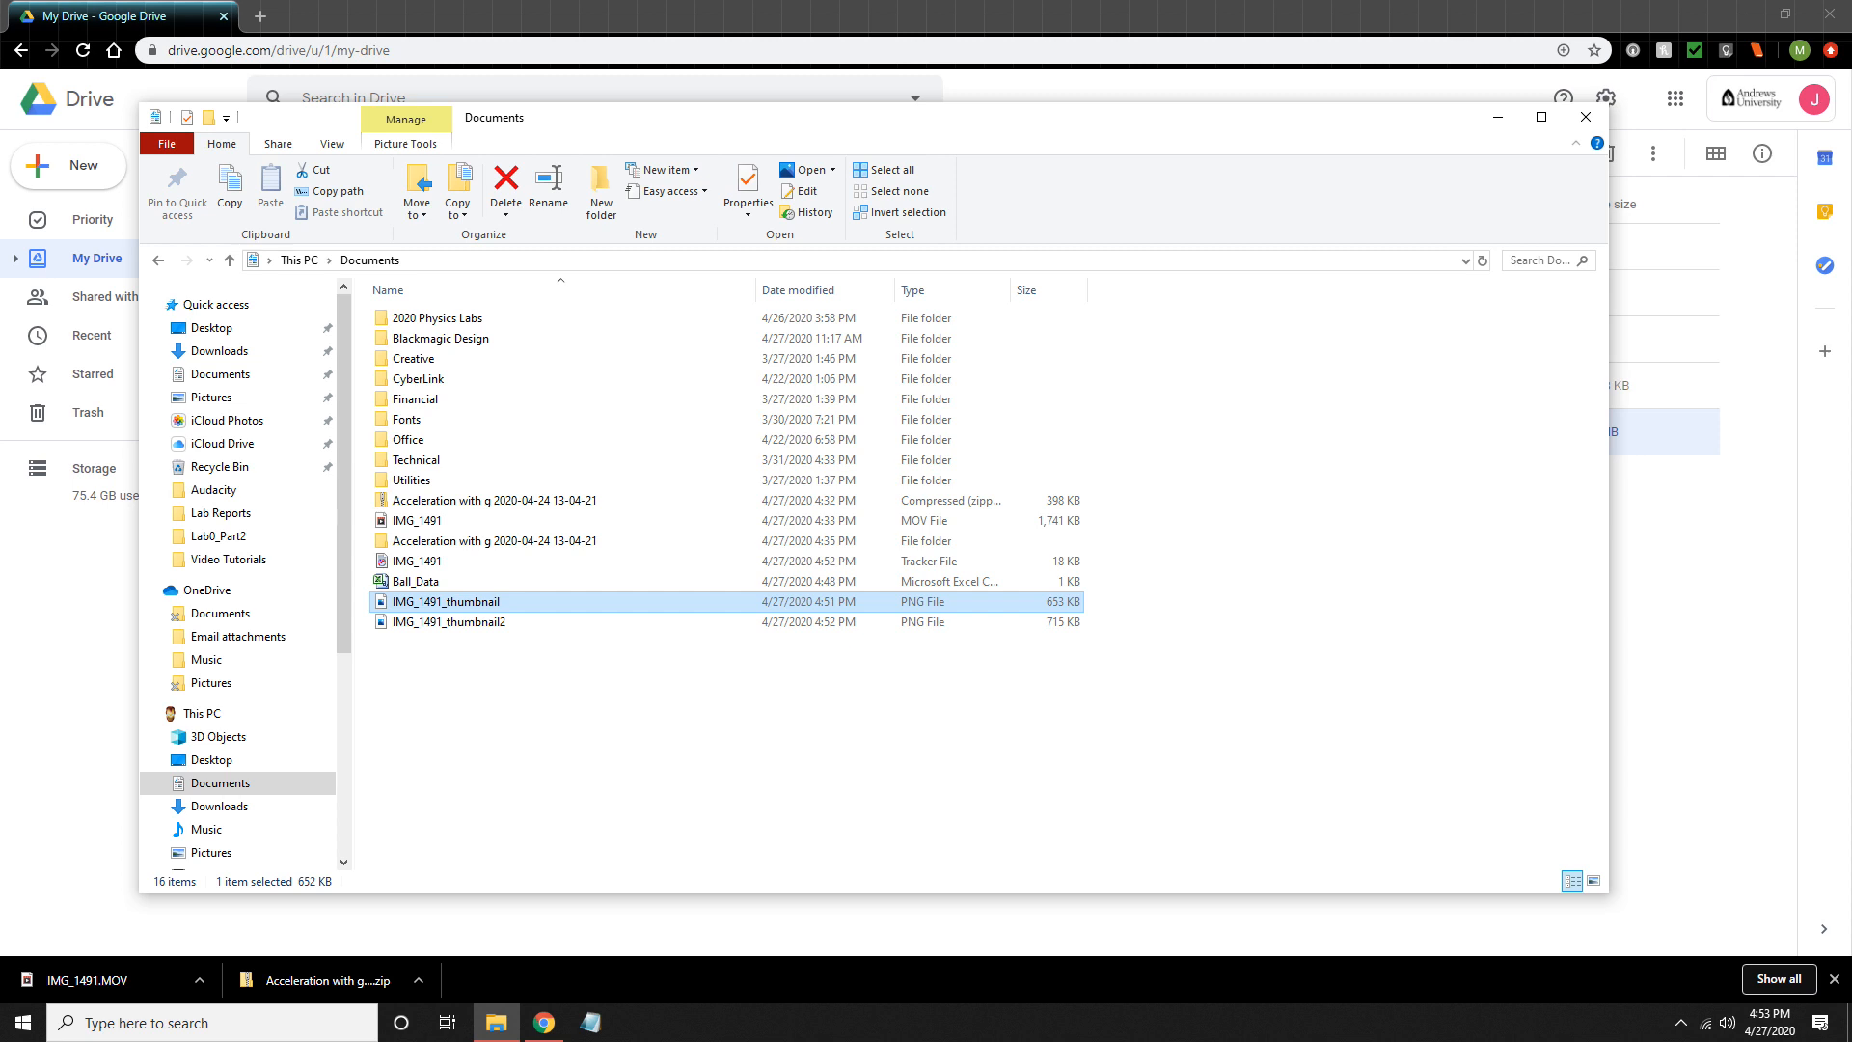
left_click(344, 12)
- Create a new Google Sheets spreadsheet from Drive and name it Ball Data
left_click(81, 170)
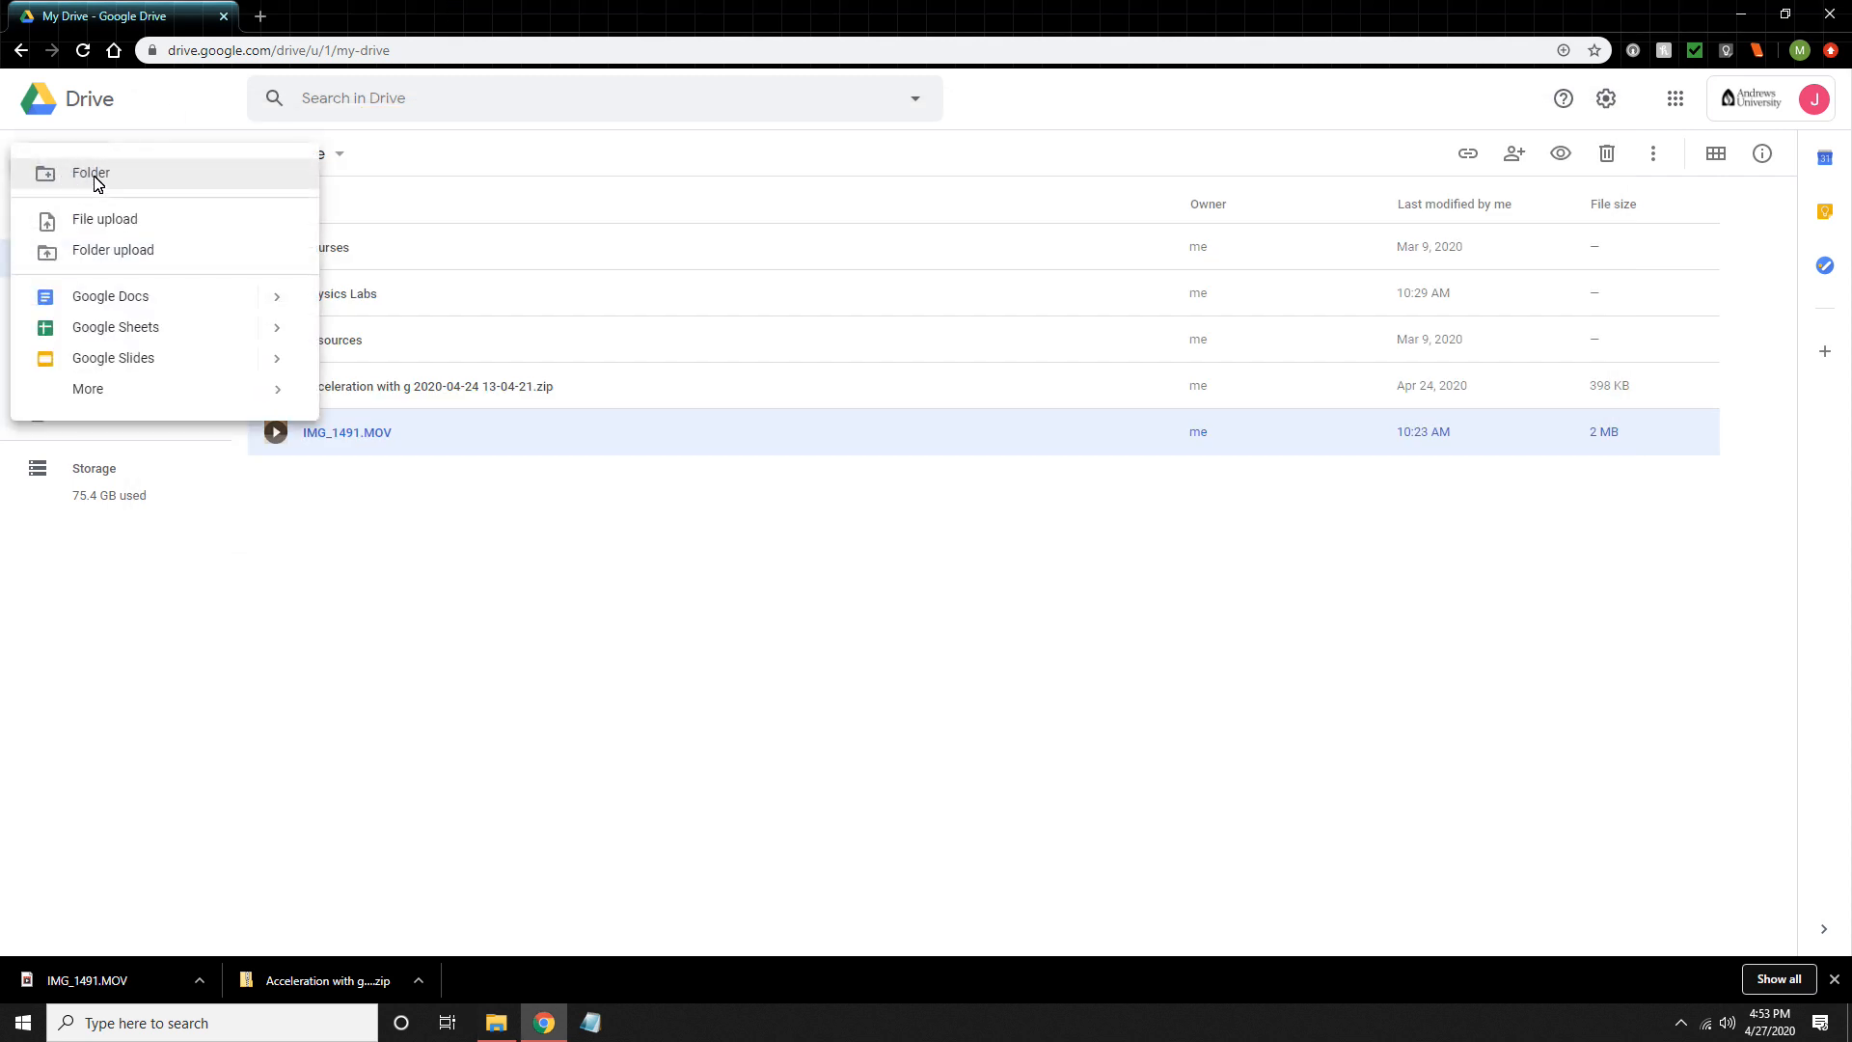
left_click(125, 328)
left_click(142, 89)
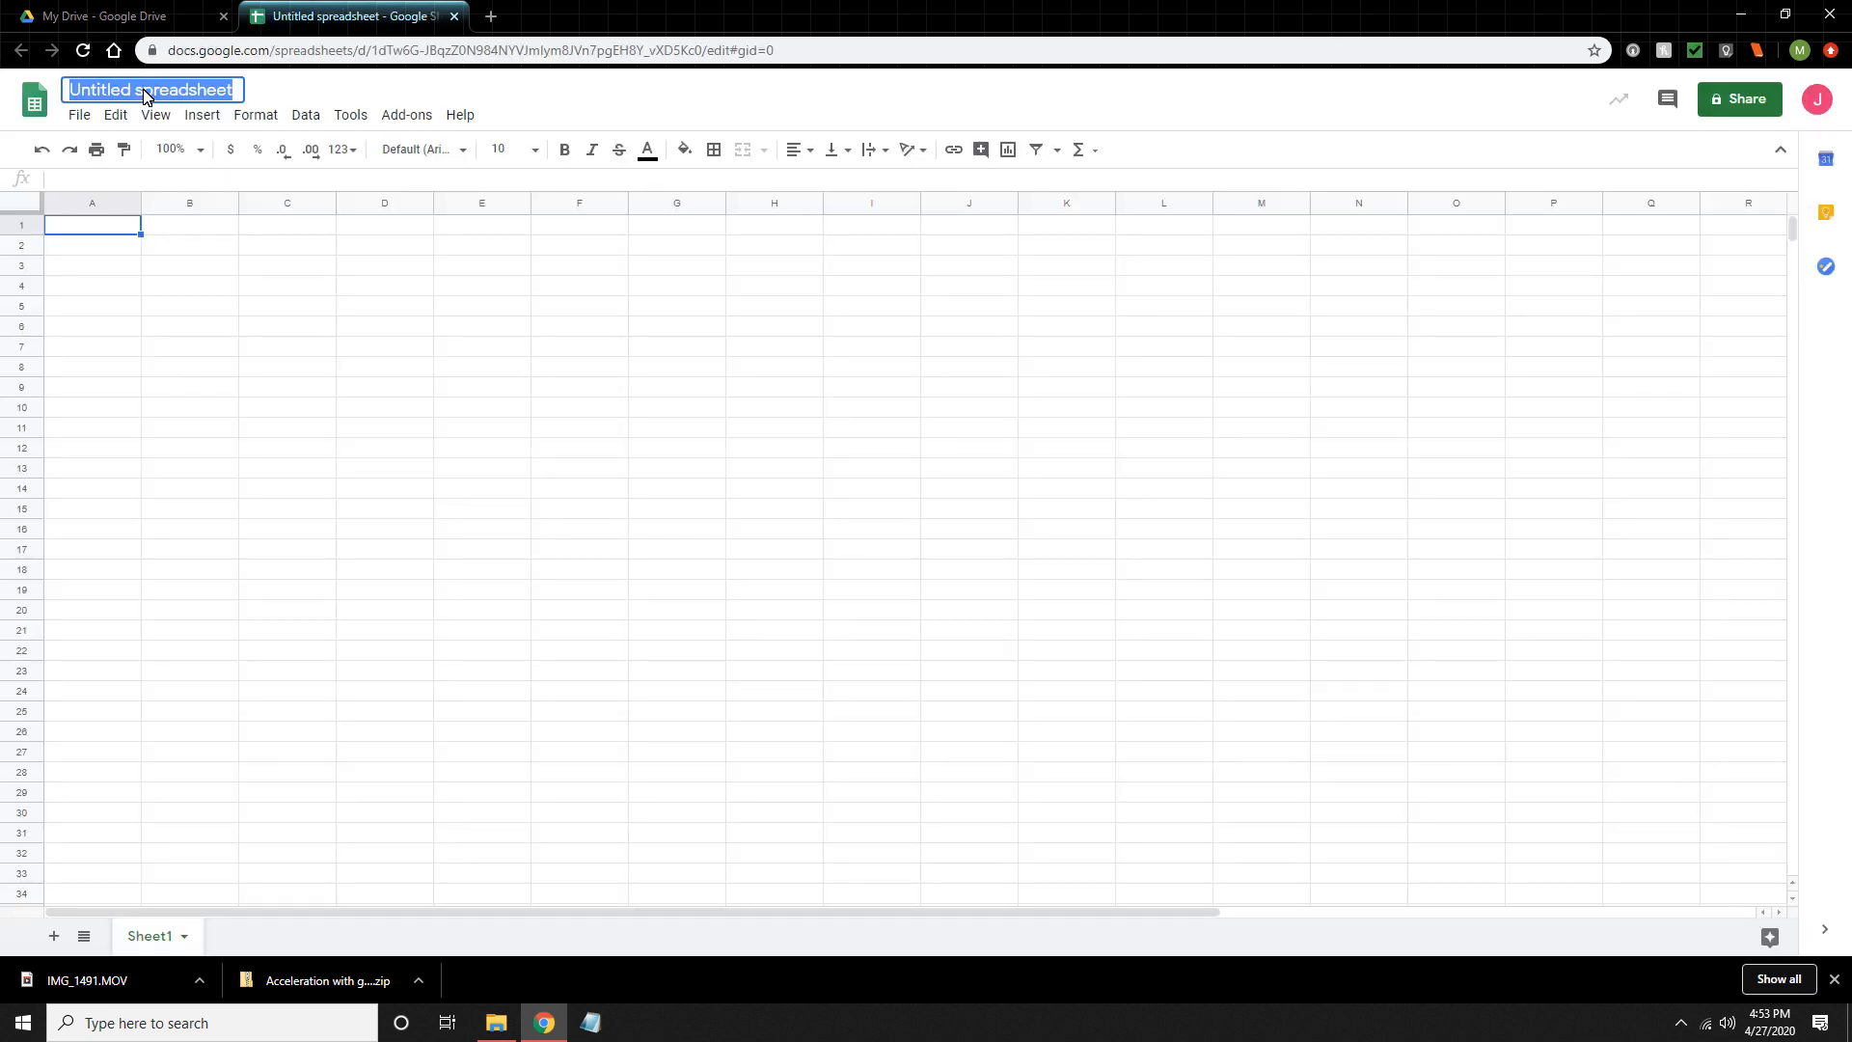
type("Ball_Data")
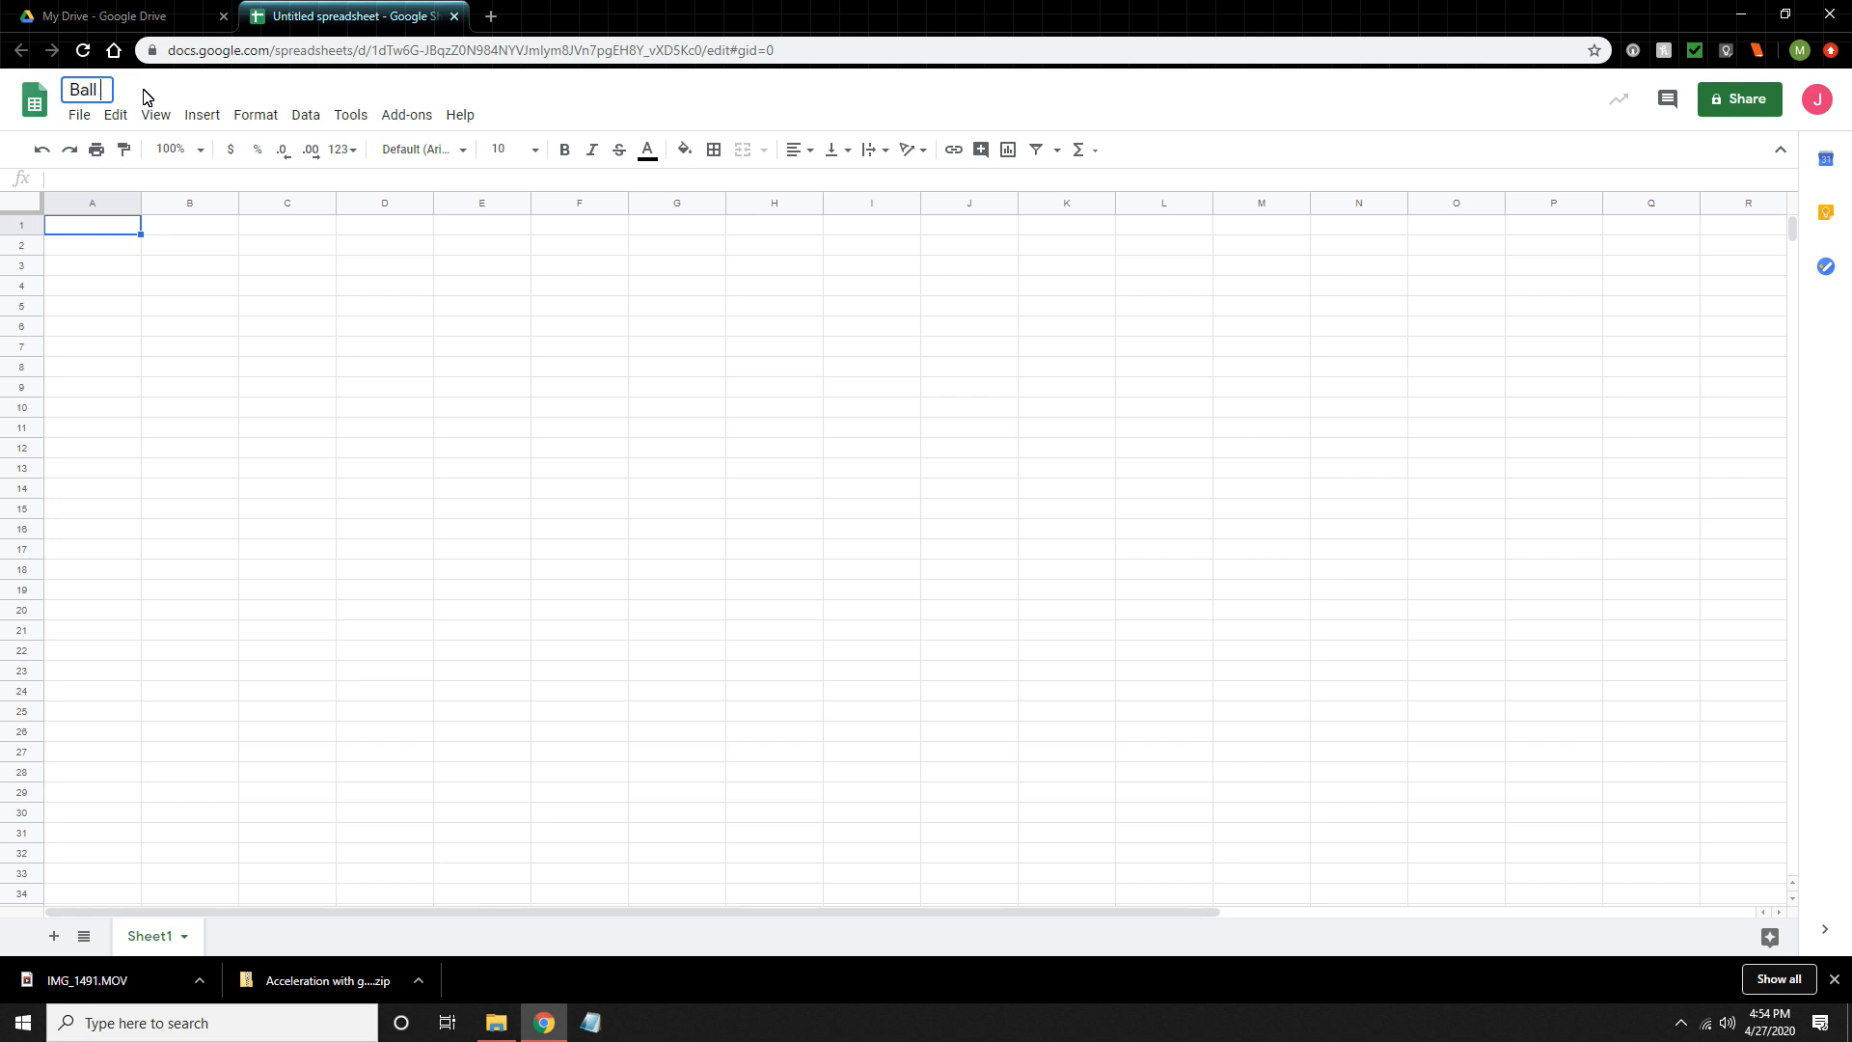
key("Return")
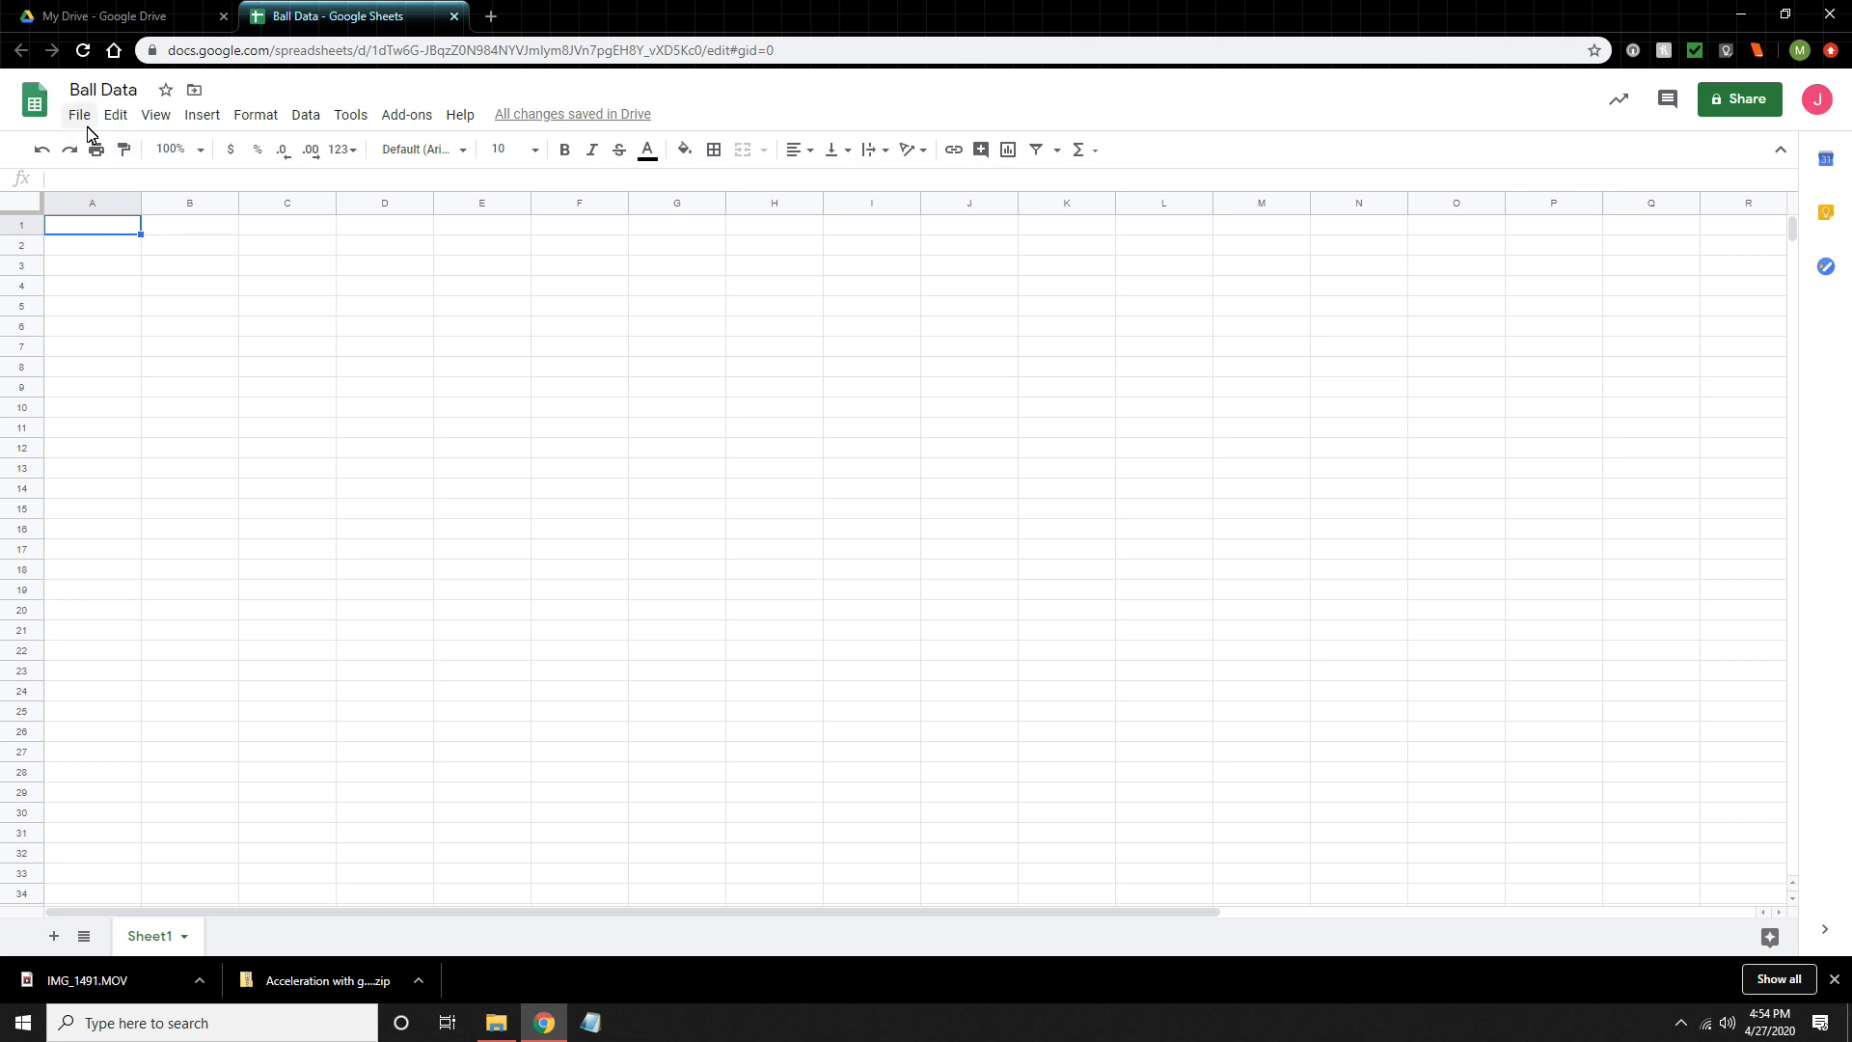
- Import Ball_Data.csv from the Documents folder into the spreadsheet, inserting it as a new sheet
left_click(82, 122)
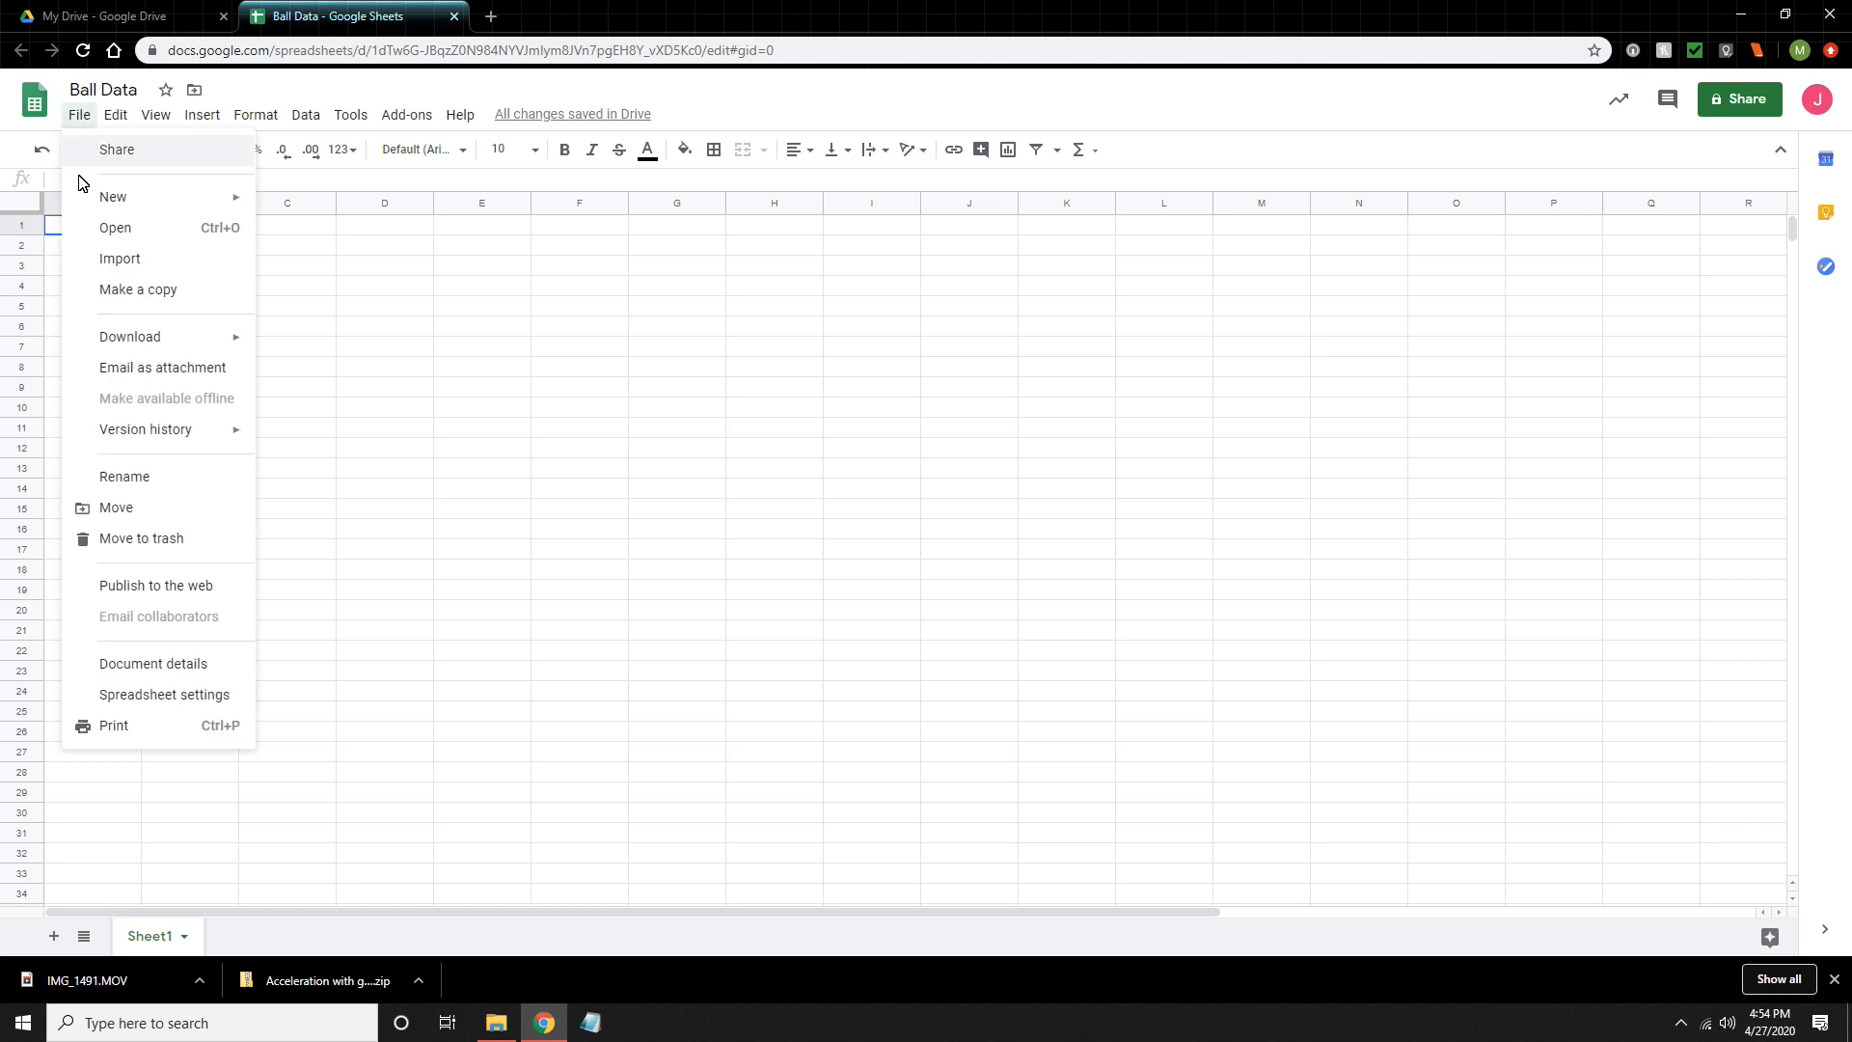
left_click(150, 268)
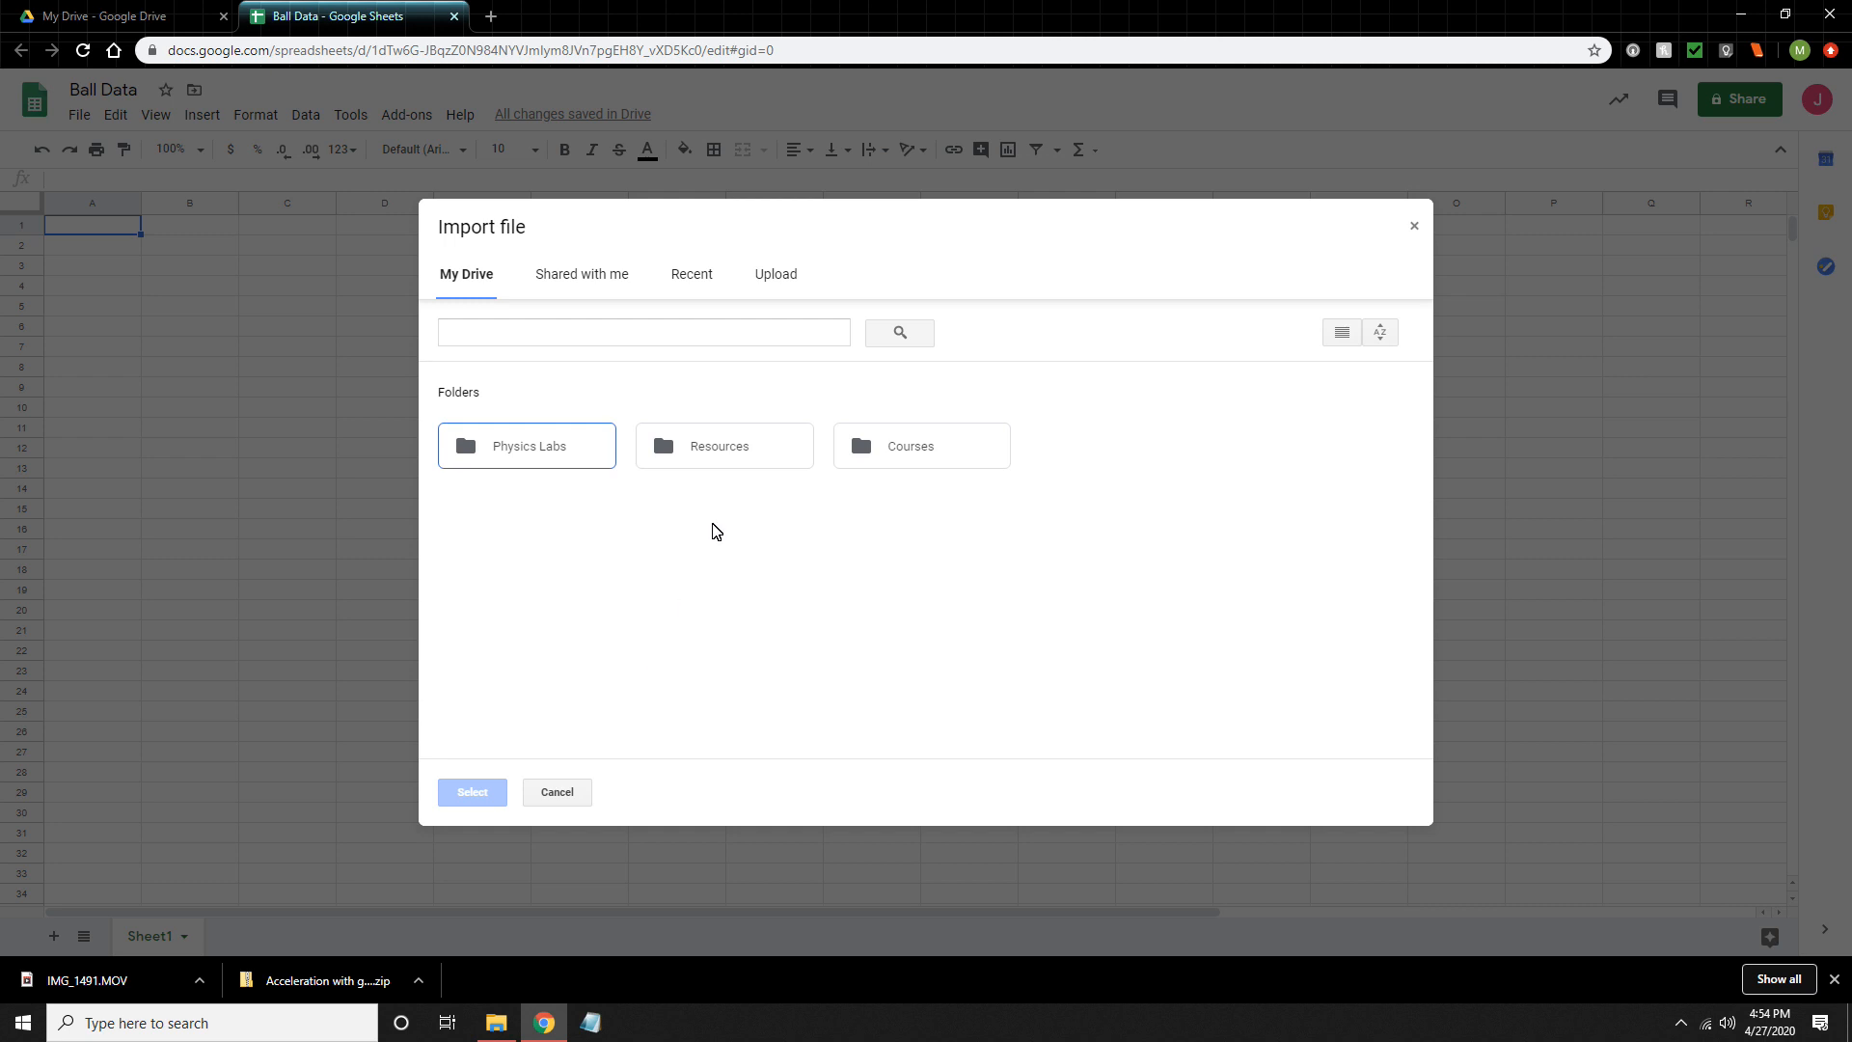
left_click(772, 283)
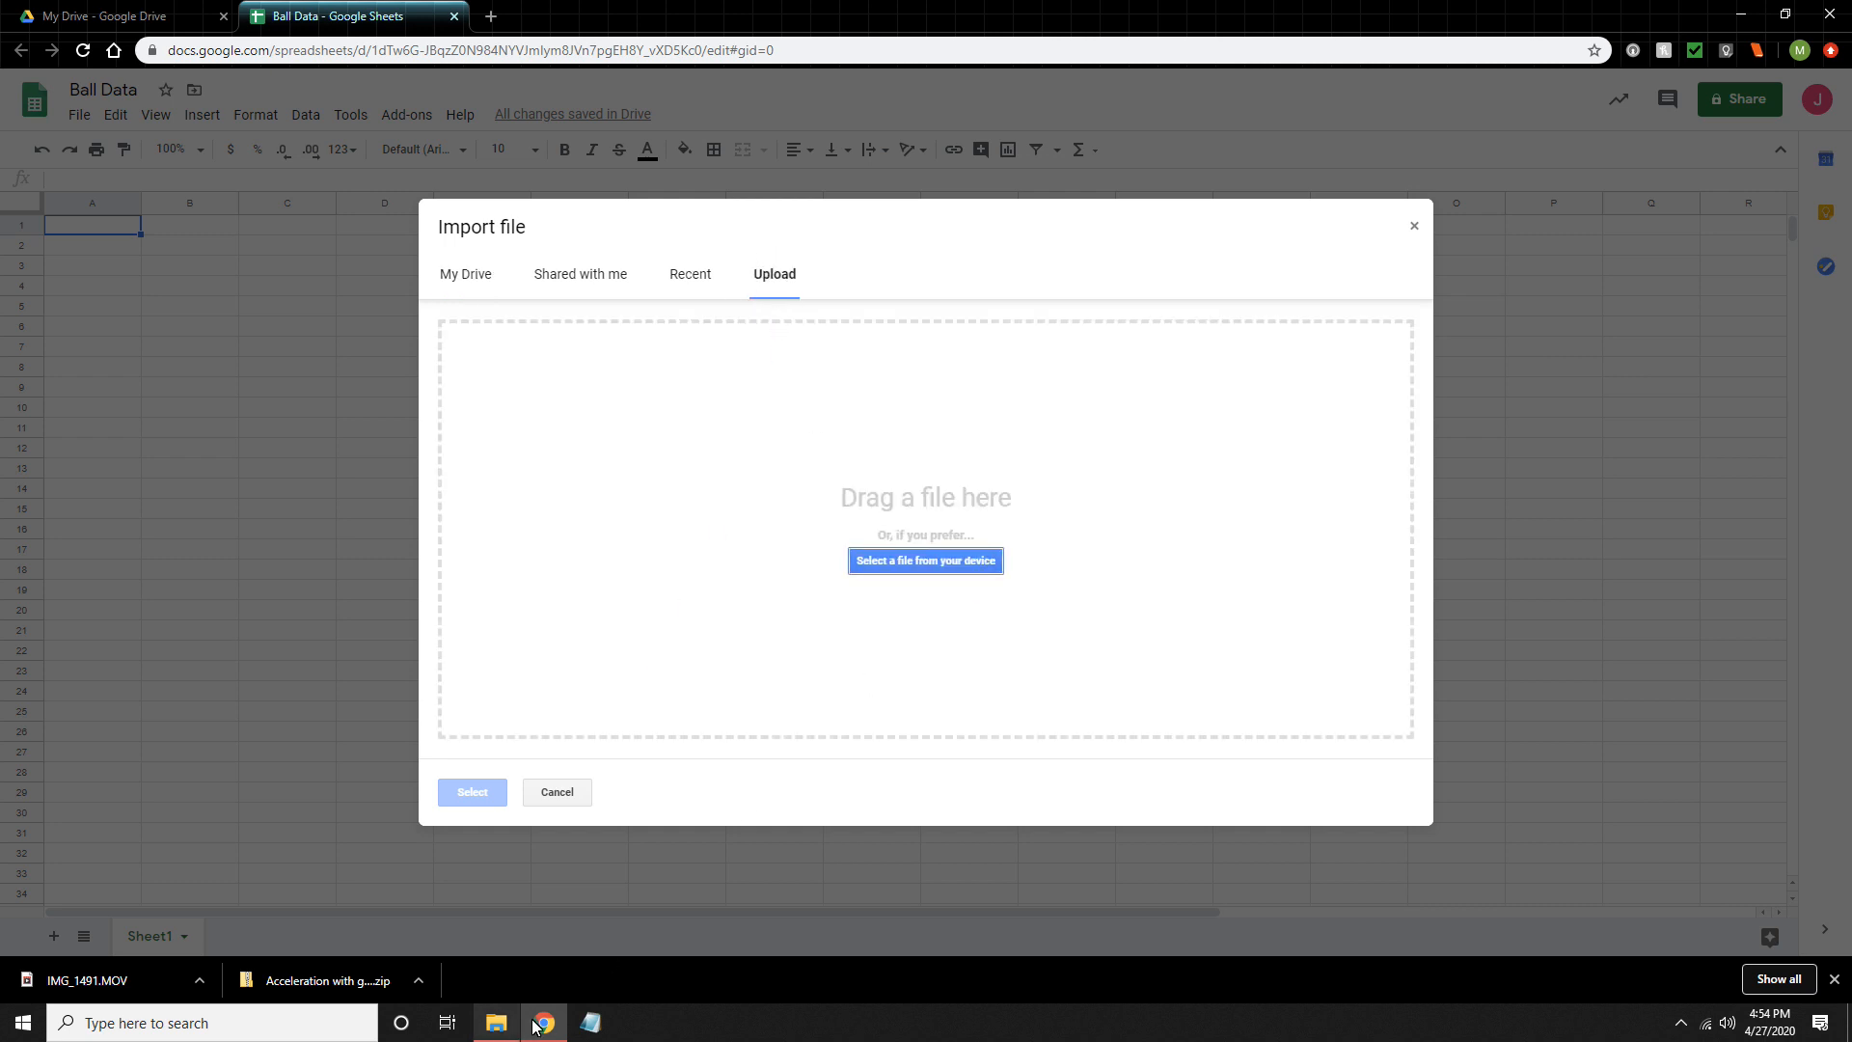
left_click(494, 1024)
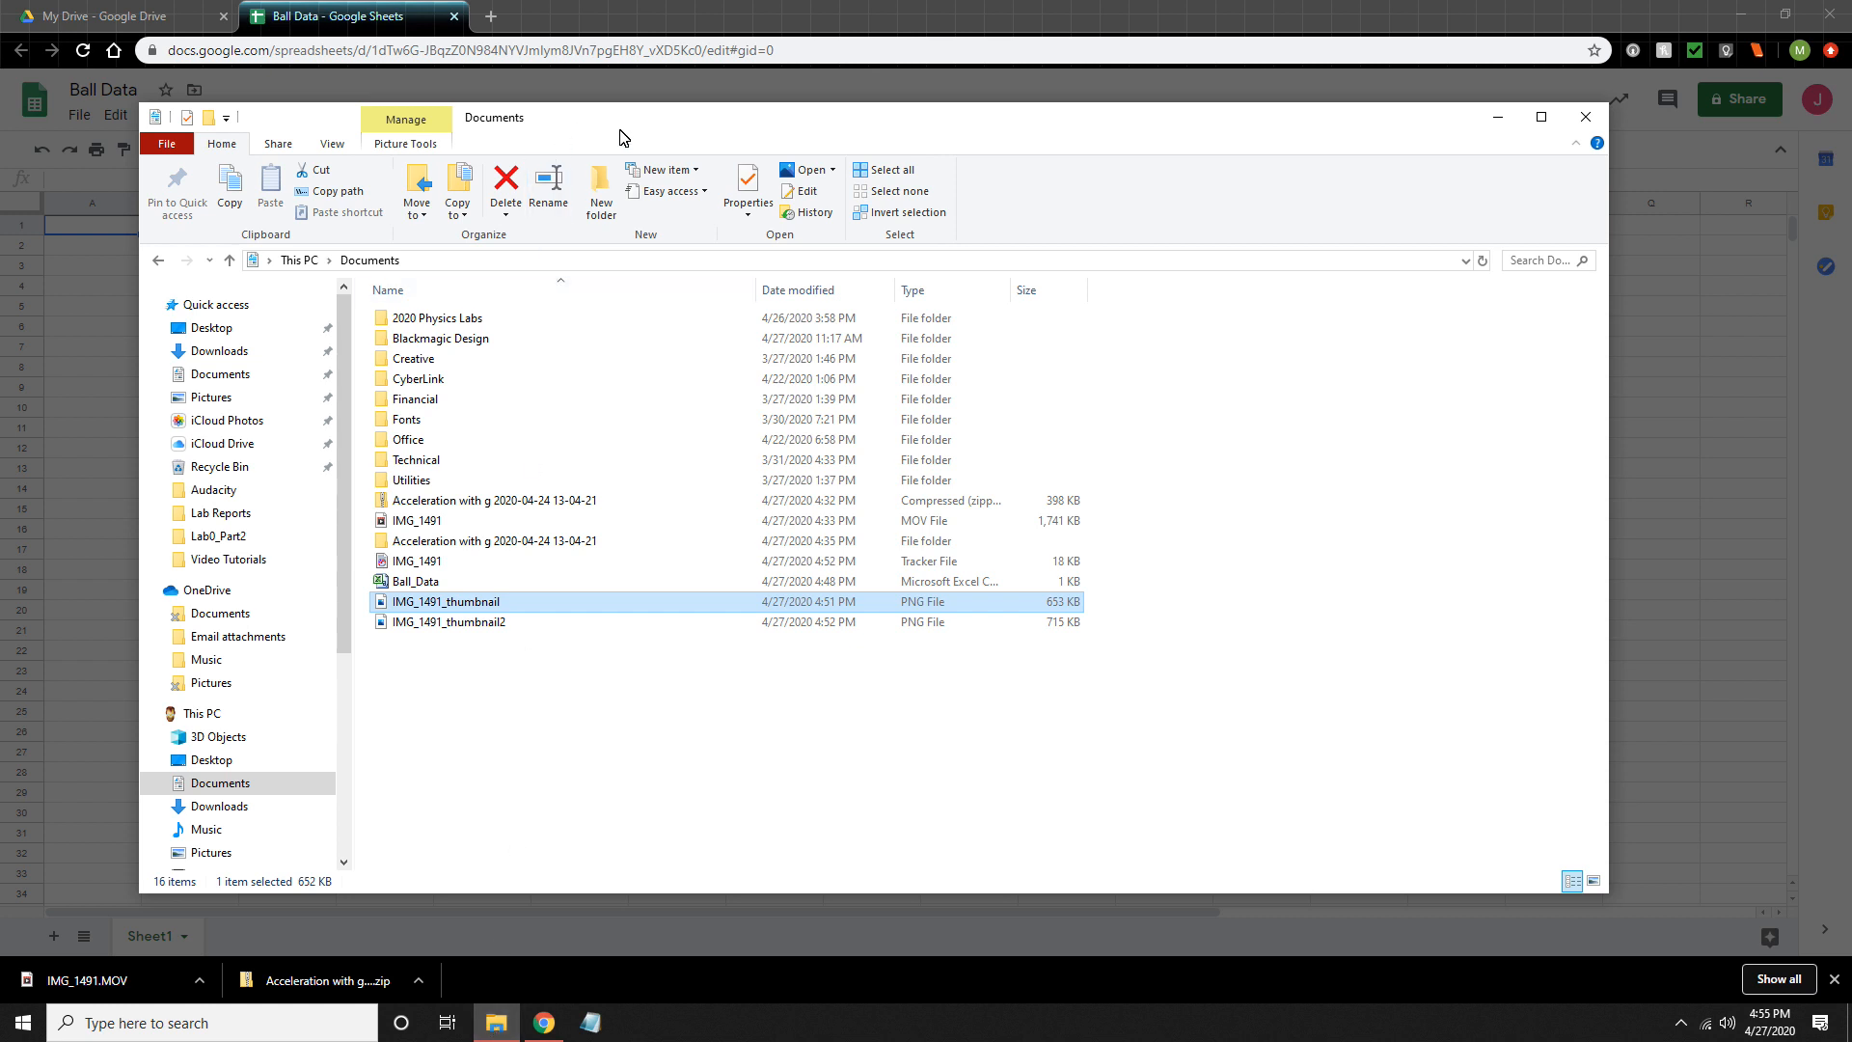
left_click_drag(852, 119, 1057, 285)
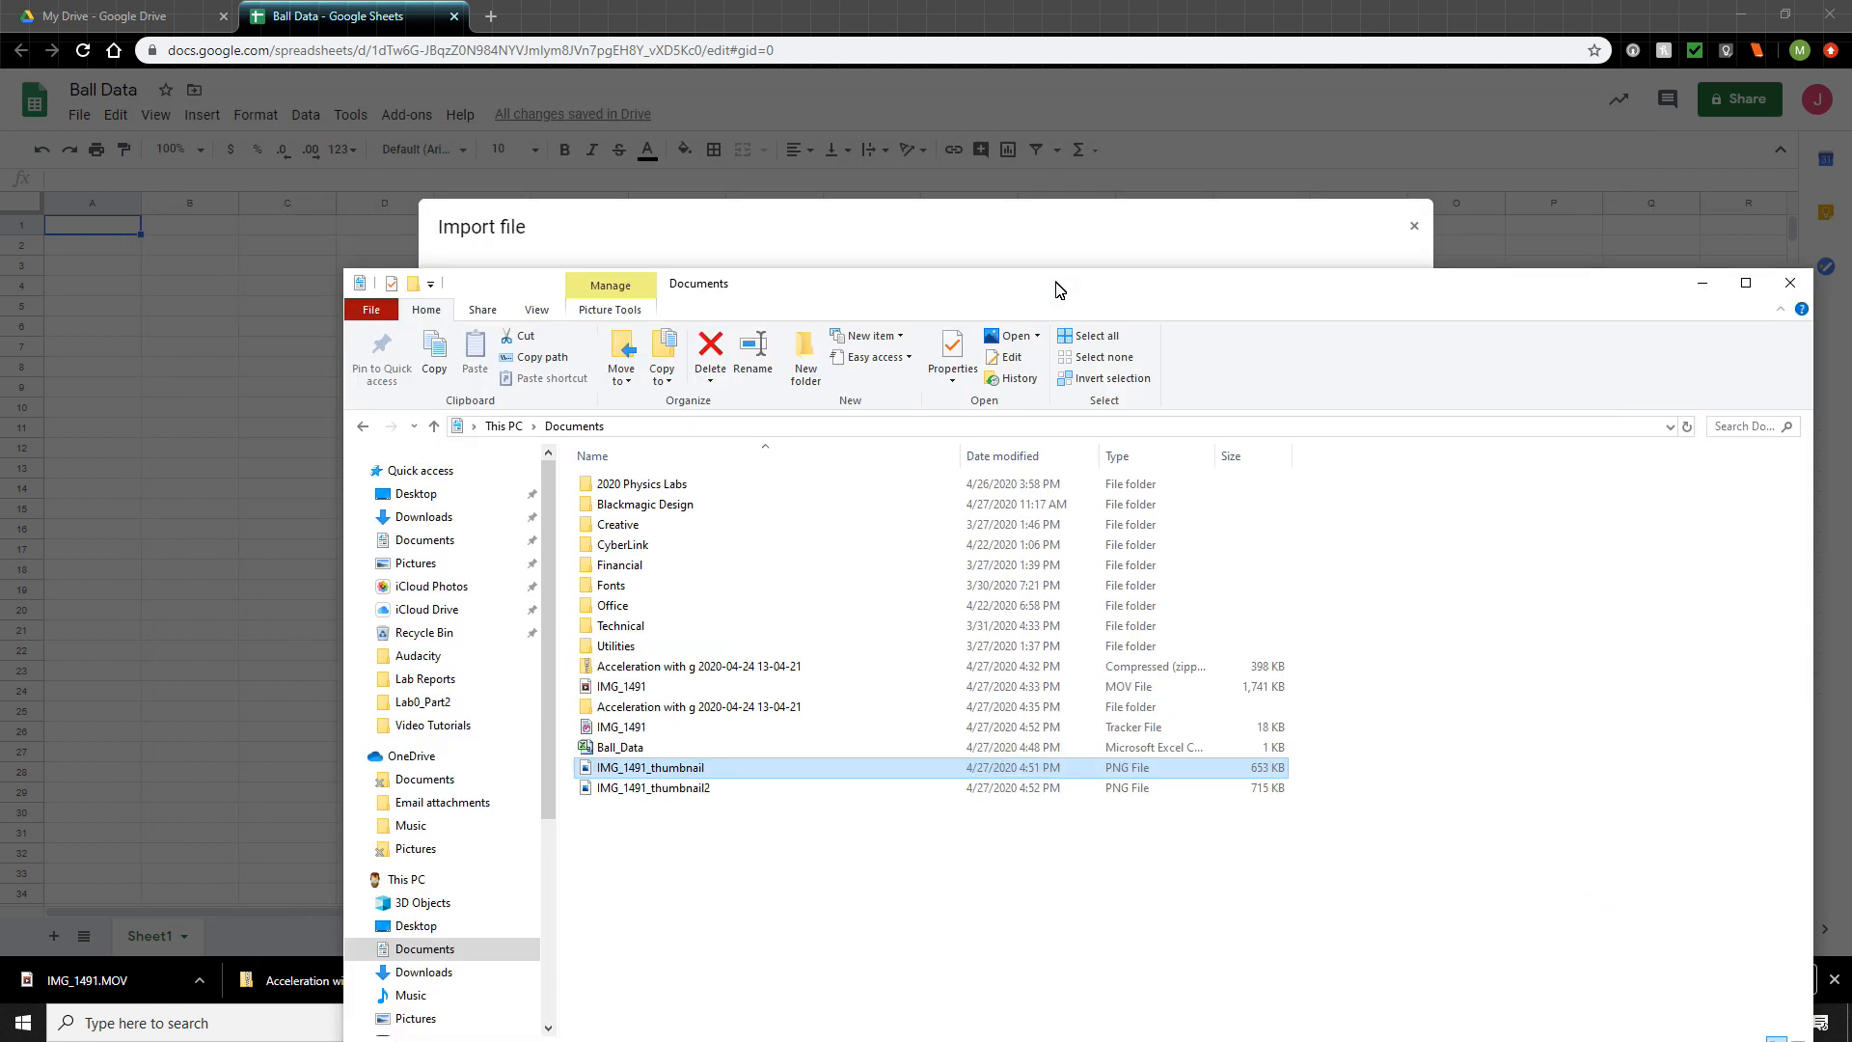
left_click_drag(881, 293, 966, 531)
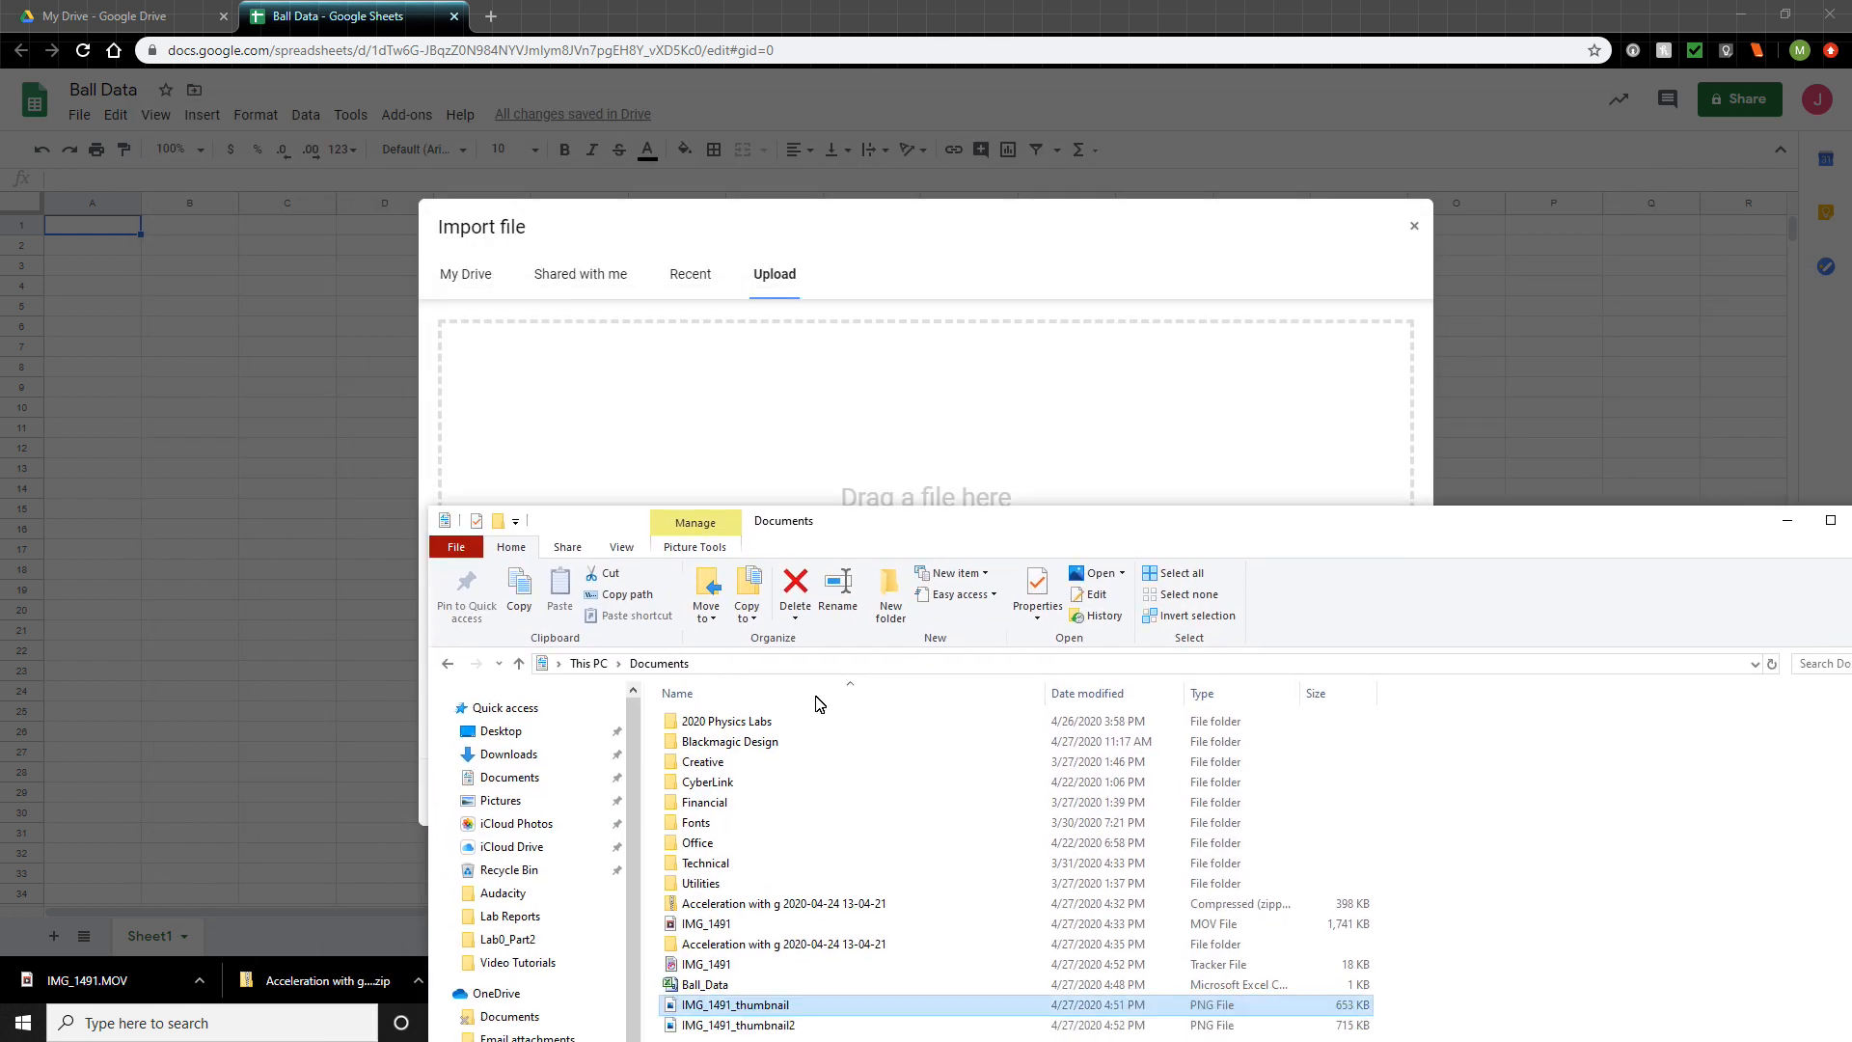
left_click_drag(702, 986, 786, 439)
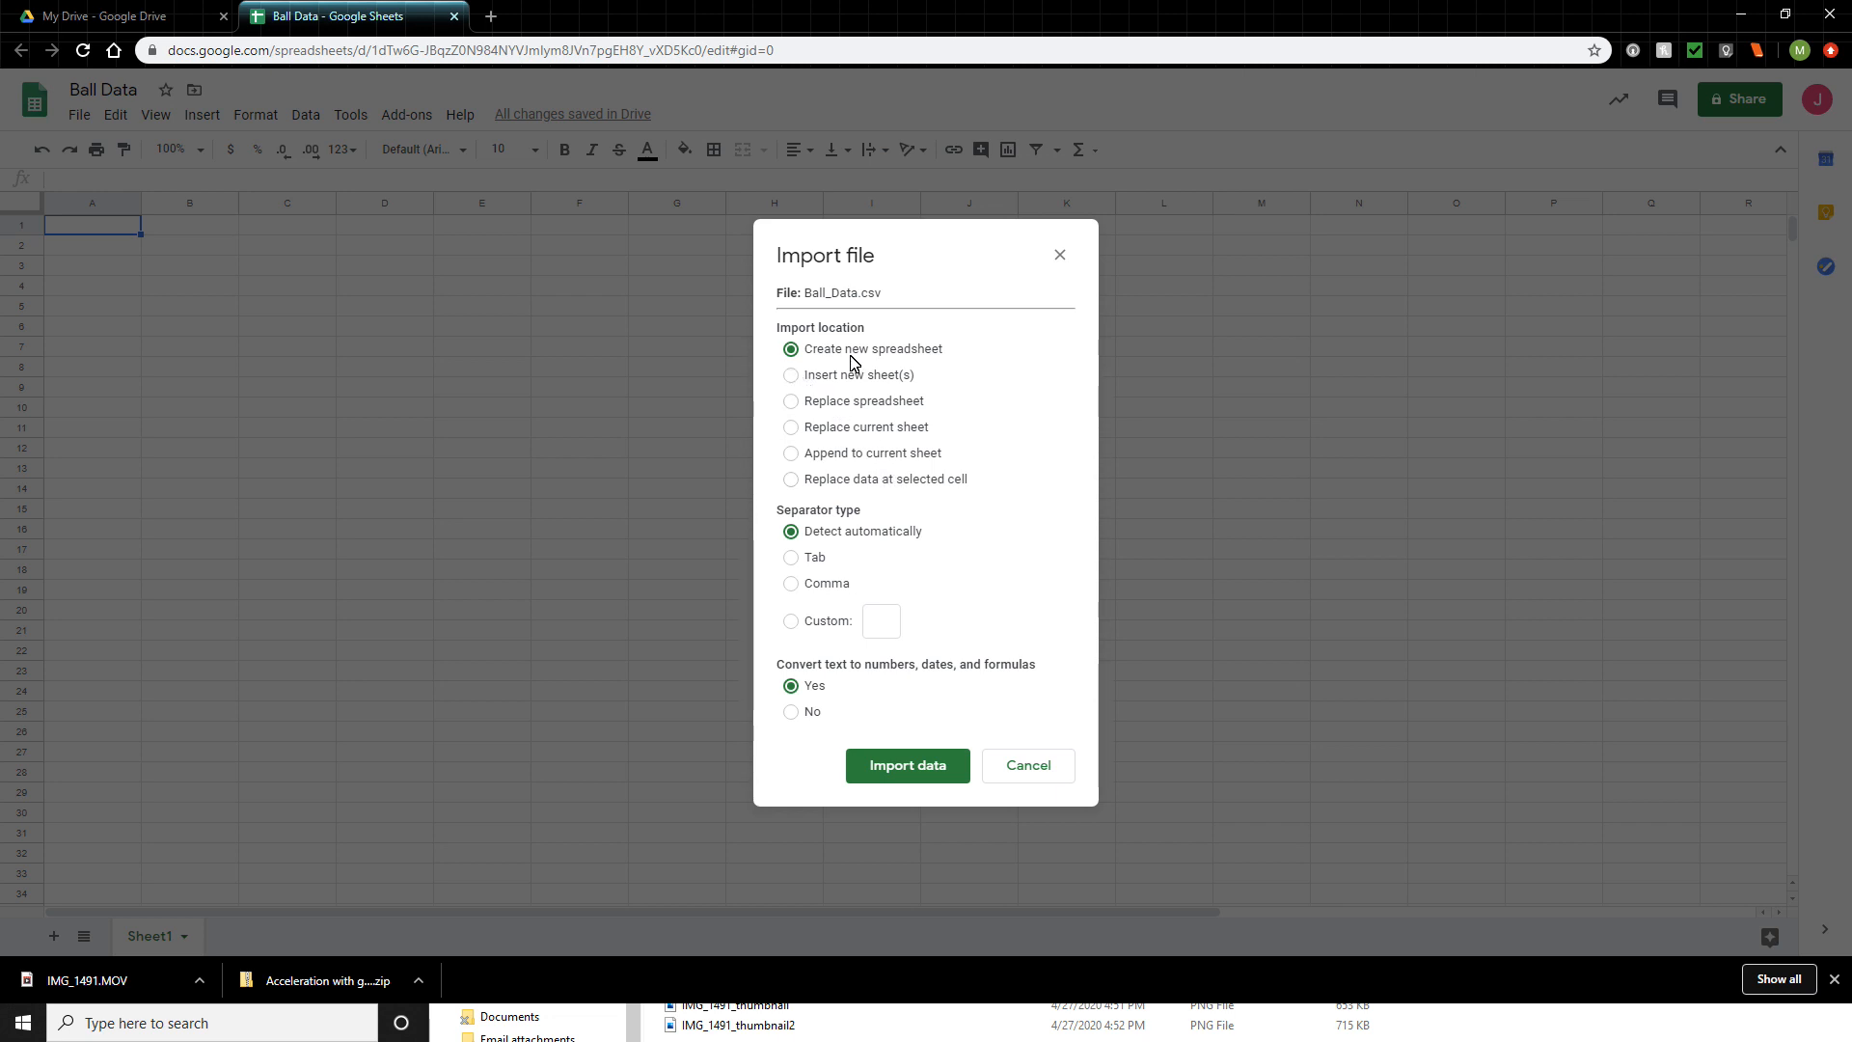
left_click(791, 377)
left_click(897, 769)
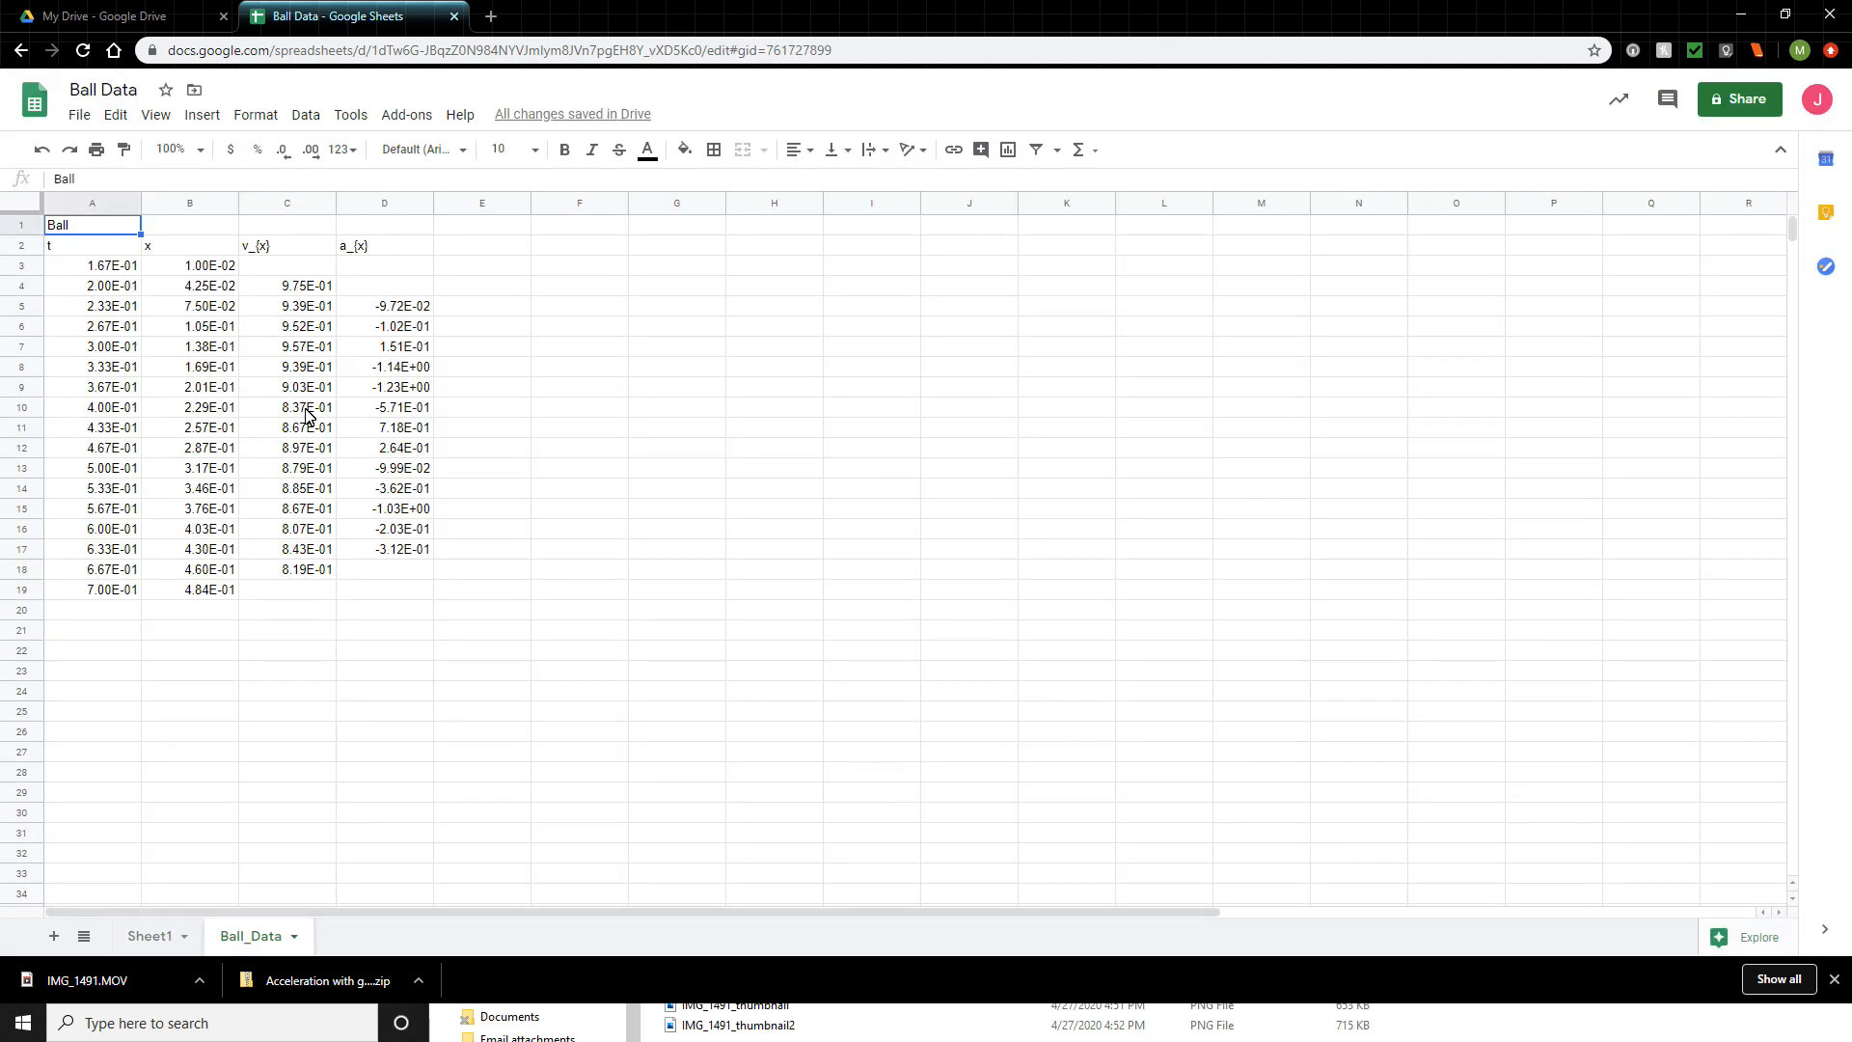
- Review the t, v_{x} and a_{x} column headers in row 2 of the imported data
left_click(91, 248)
left_click(272, 251)
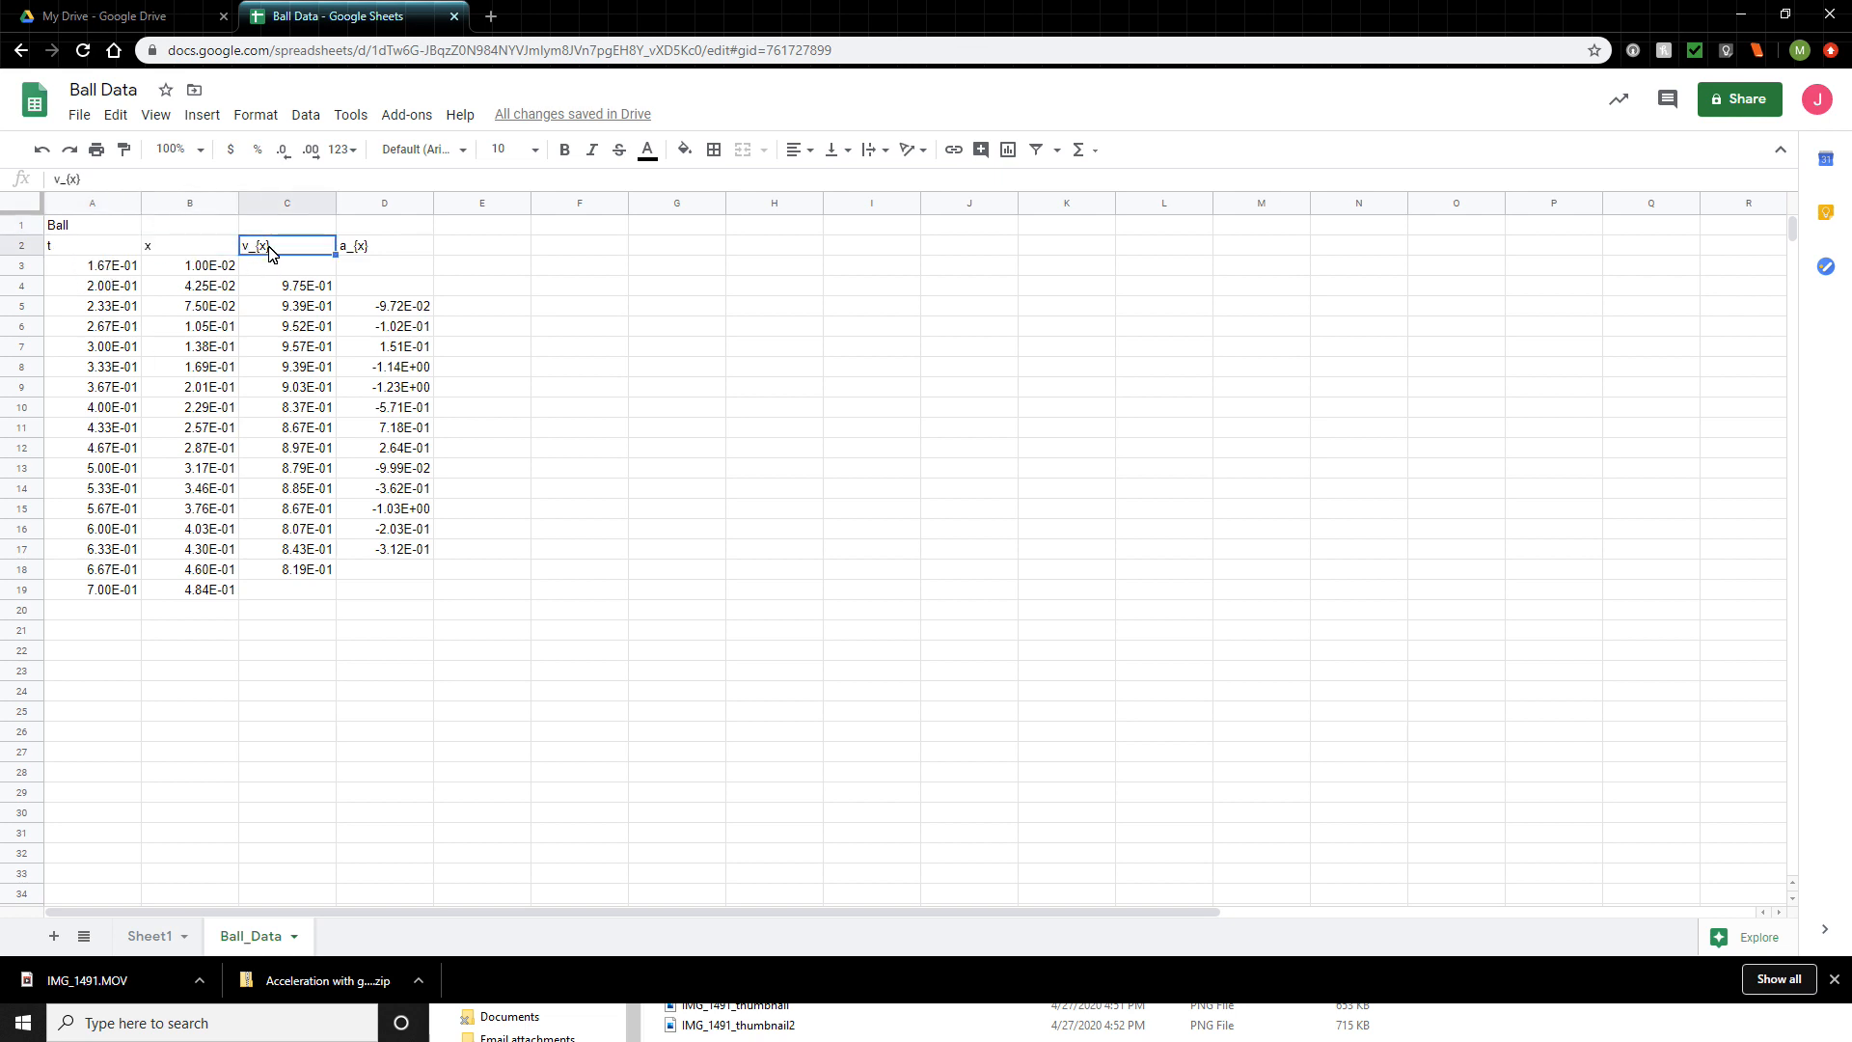
left_click(376, 249)
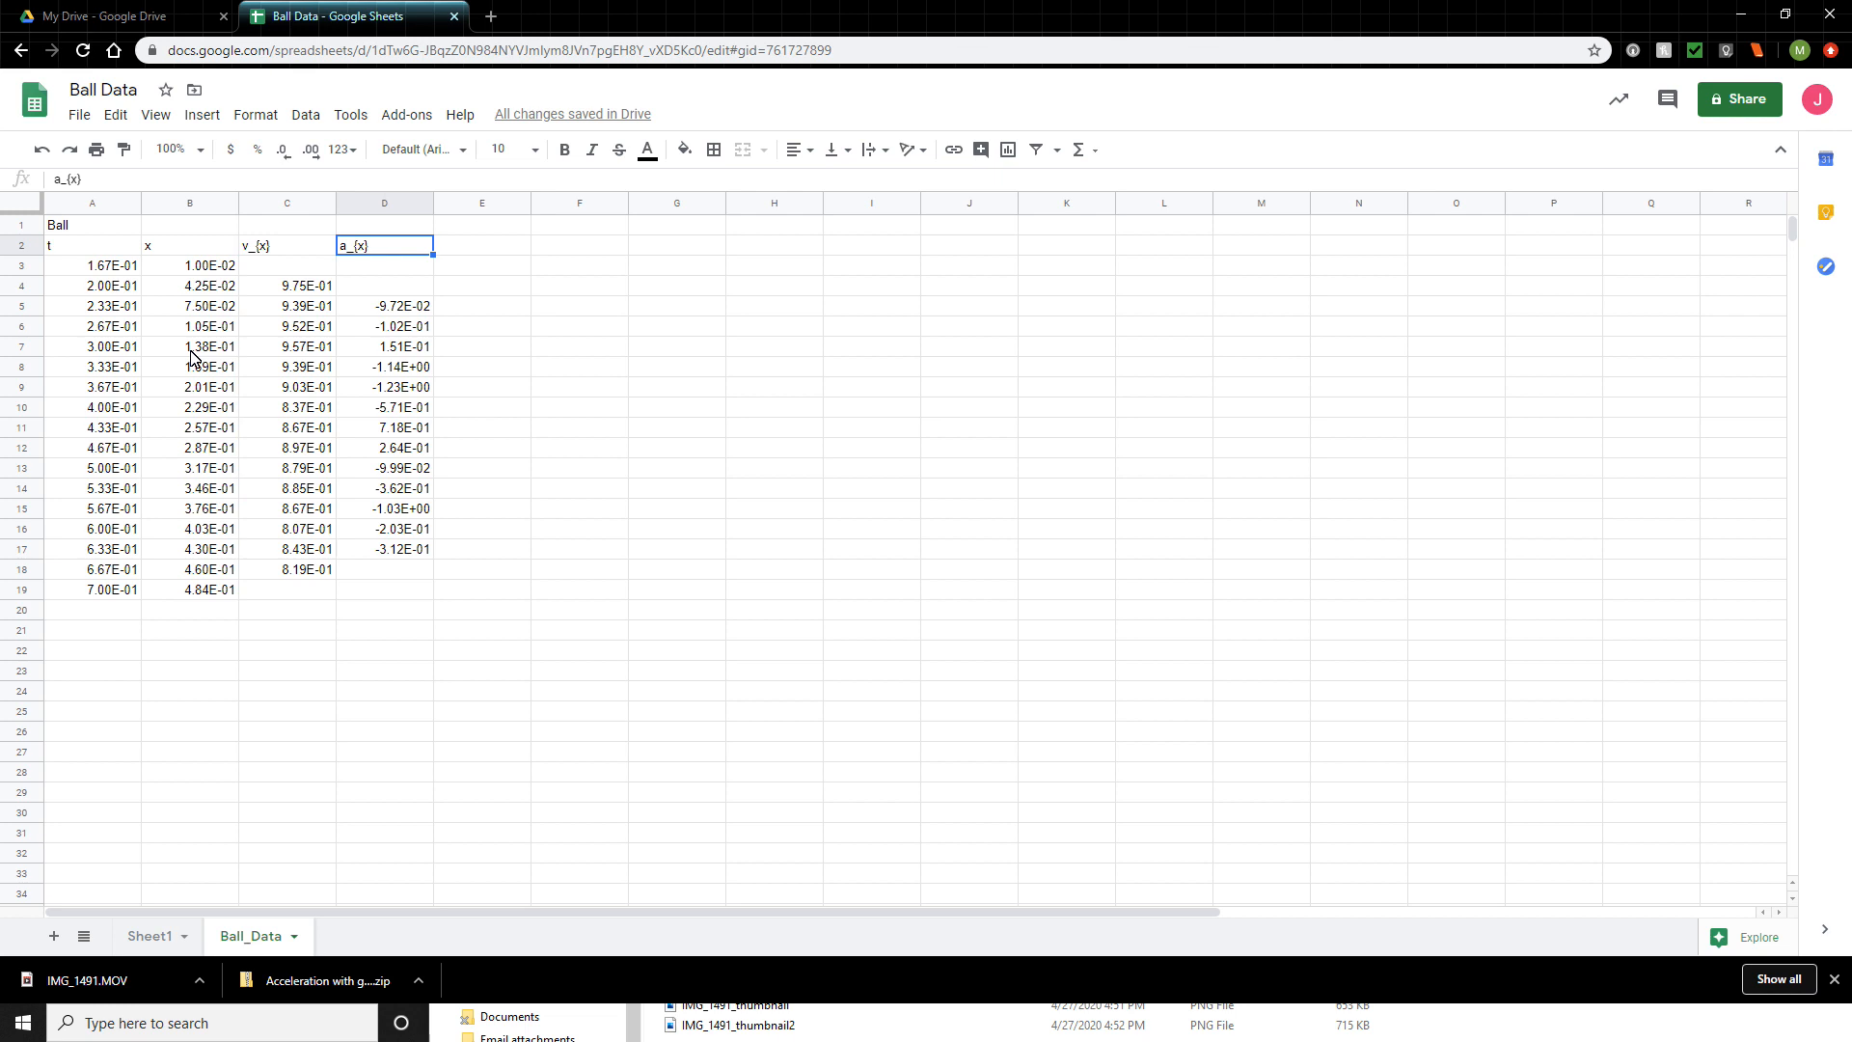
- Insert a chart from the t and x data in A2:B19
left_click_drag(74, 244, 155, 591)
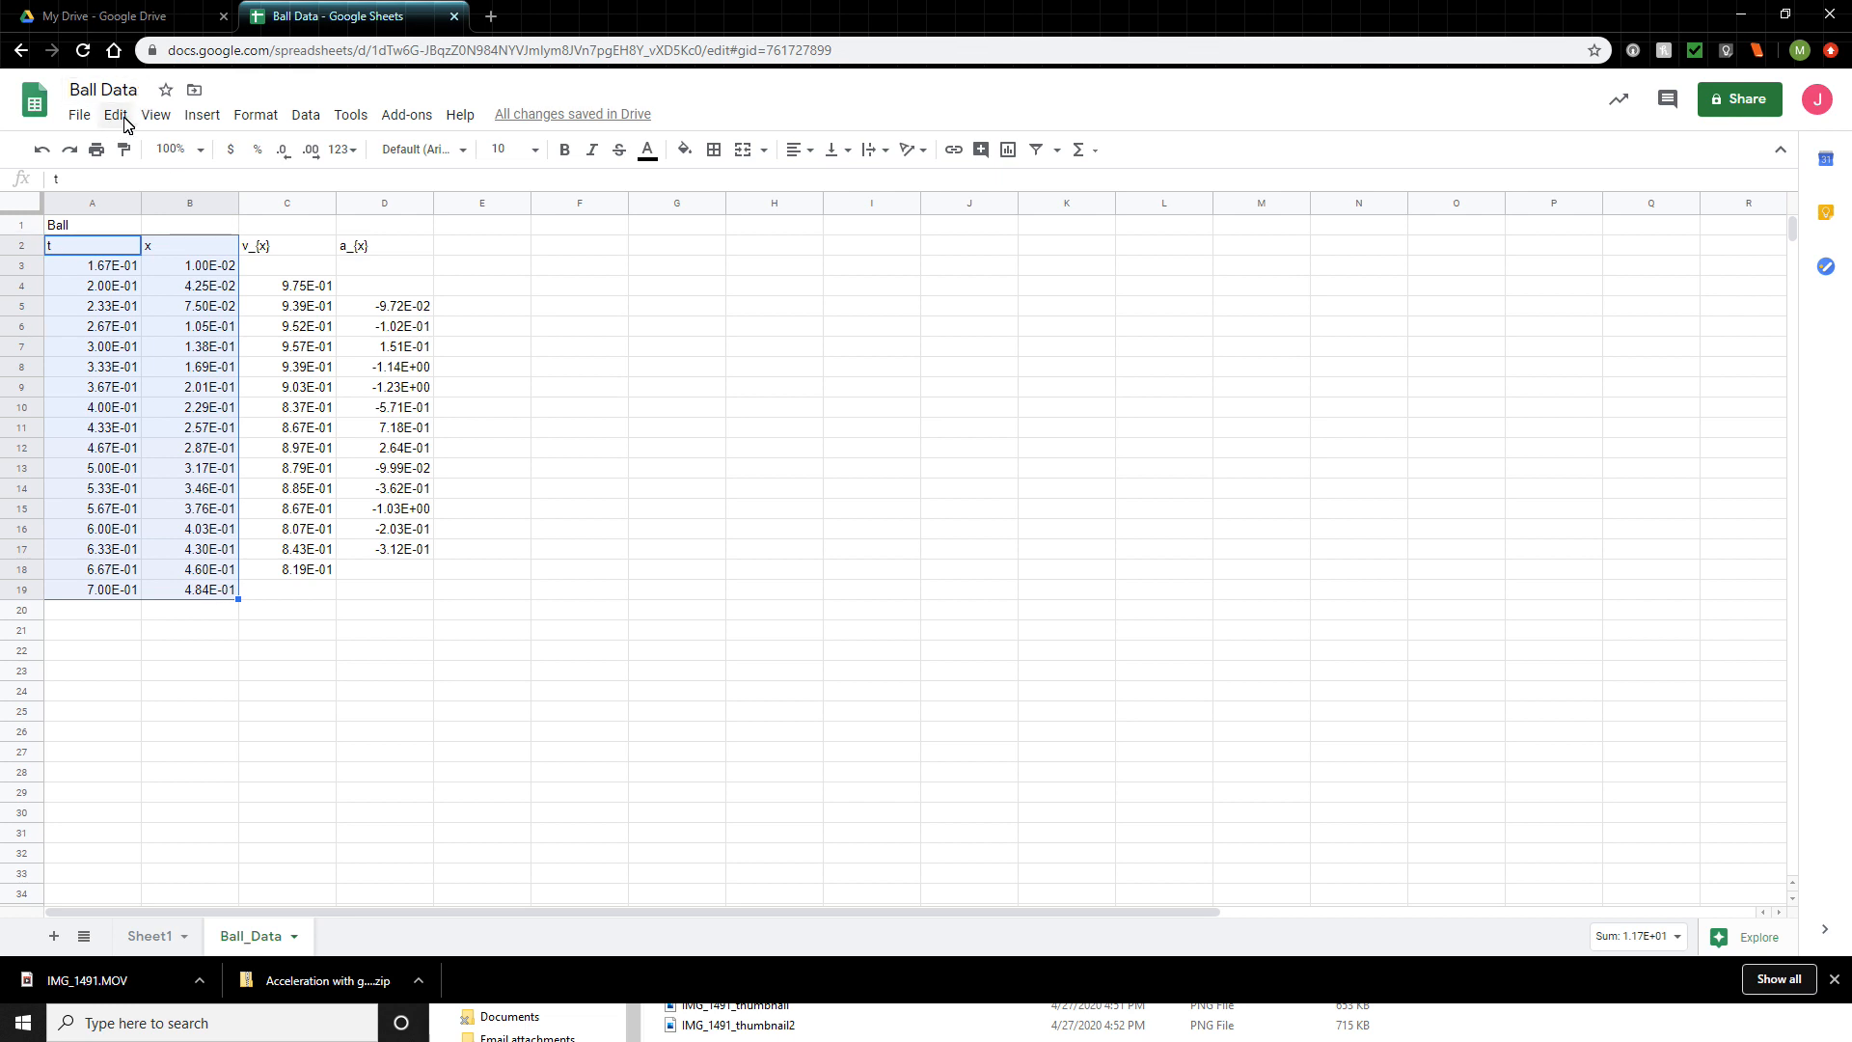
left_click(200, 118)
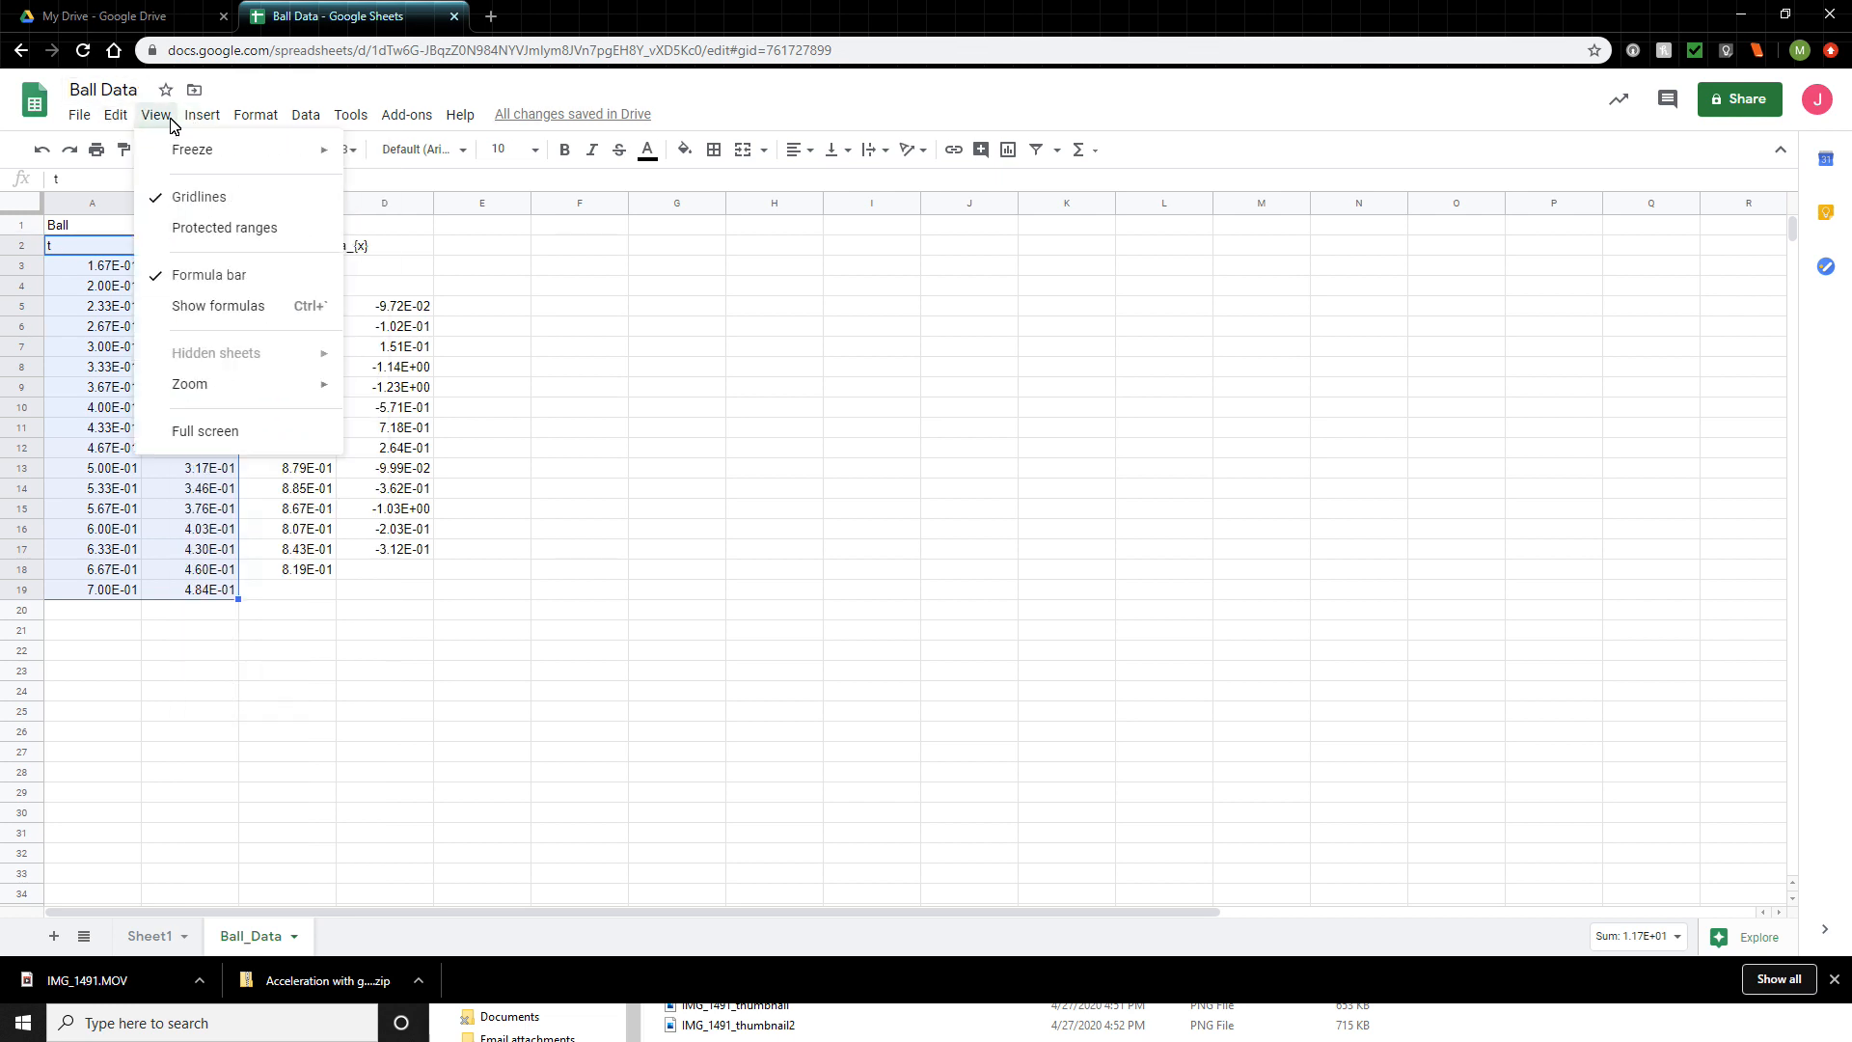
key("Escape")
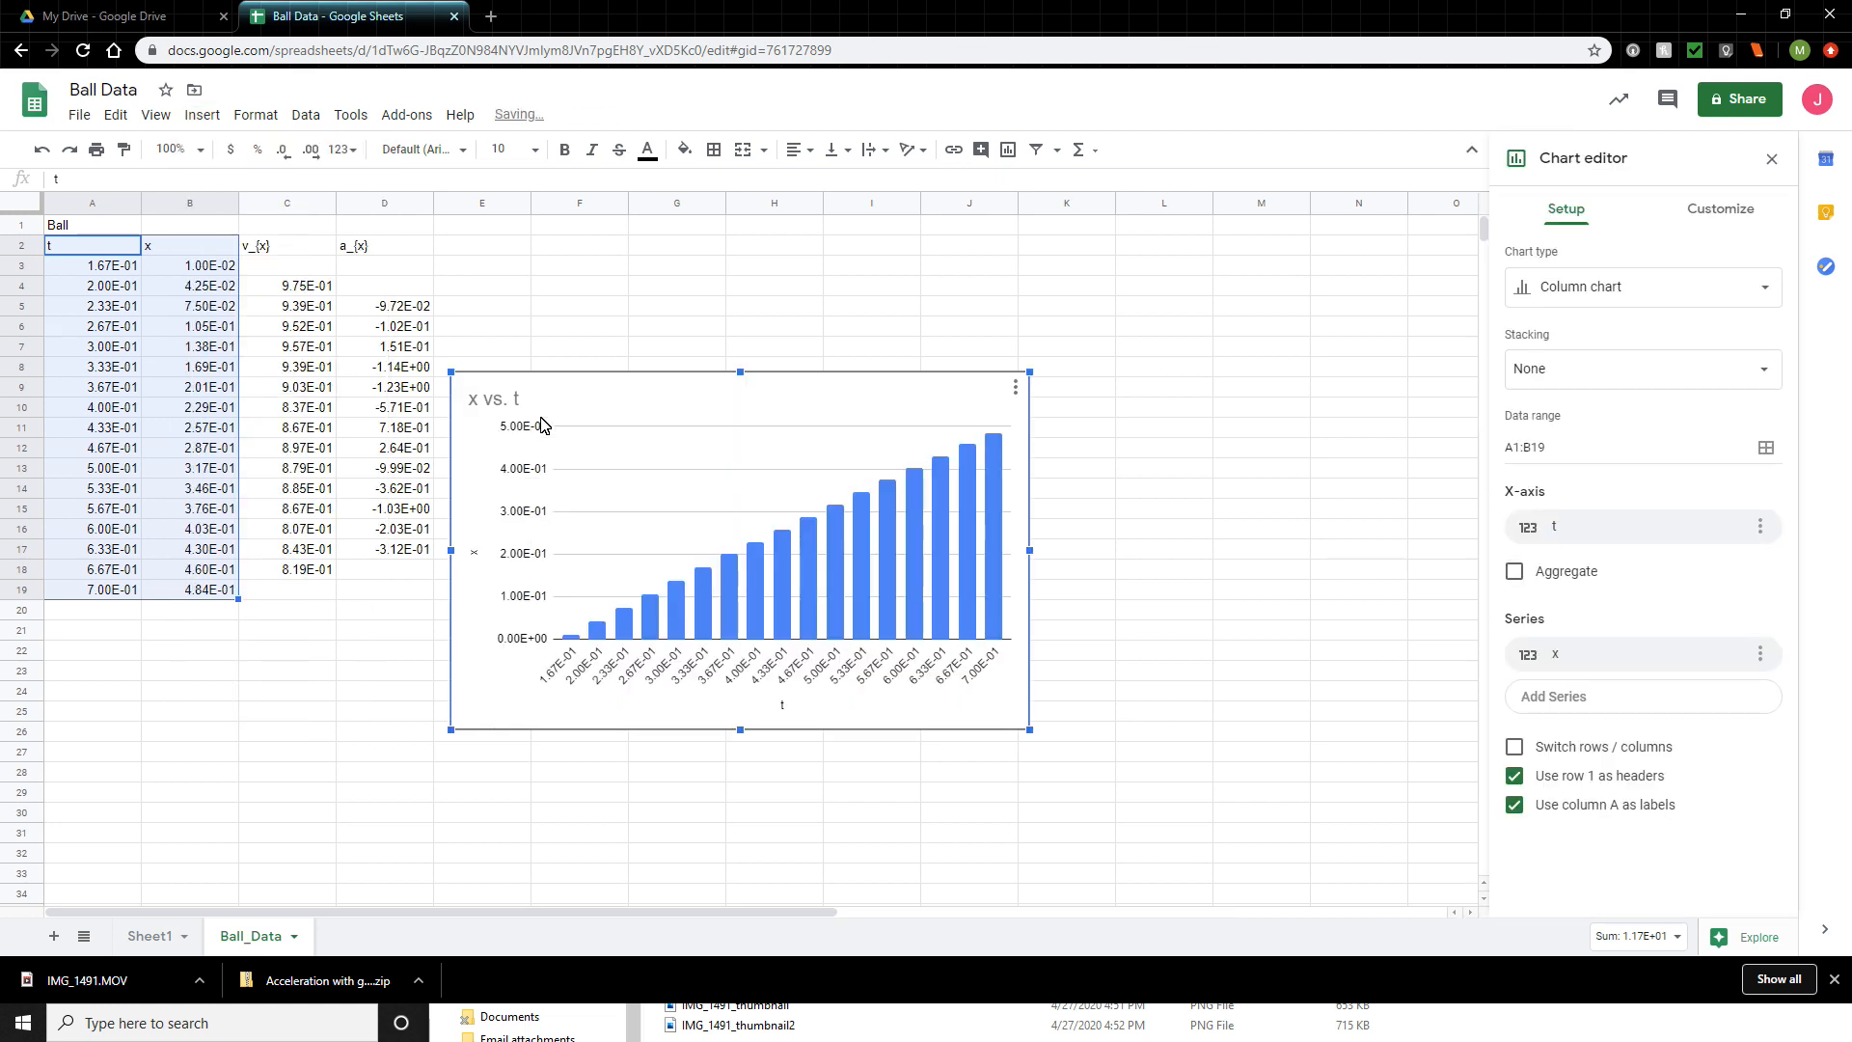
- Change the x vs. t chart to a scatter chart
left_click(1778, 301)
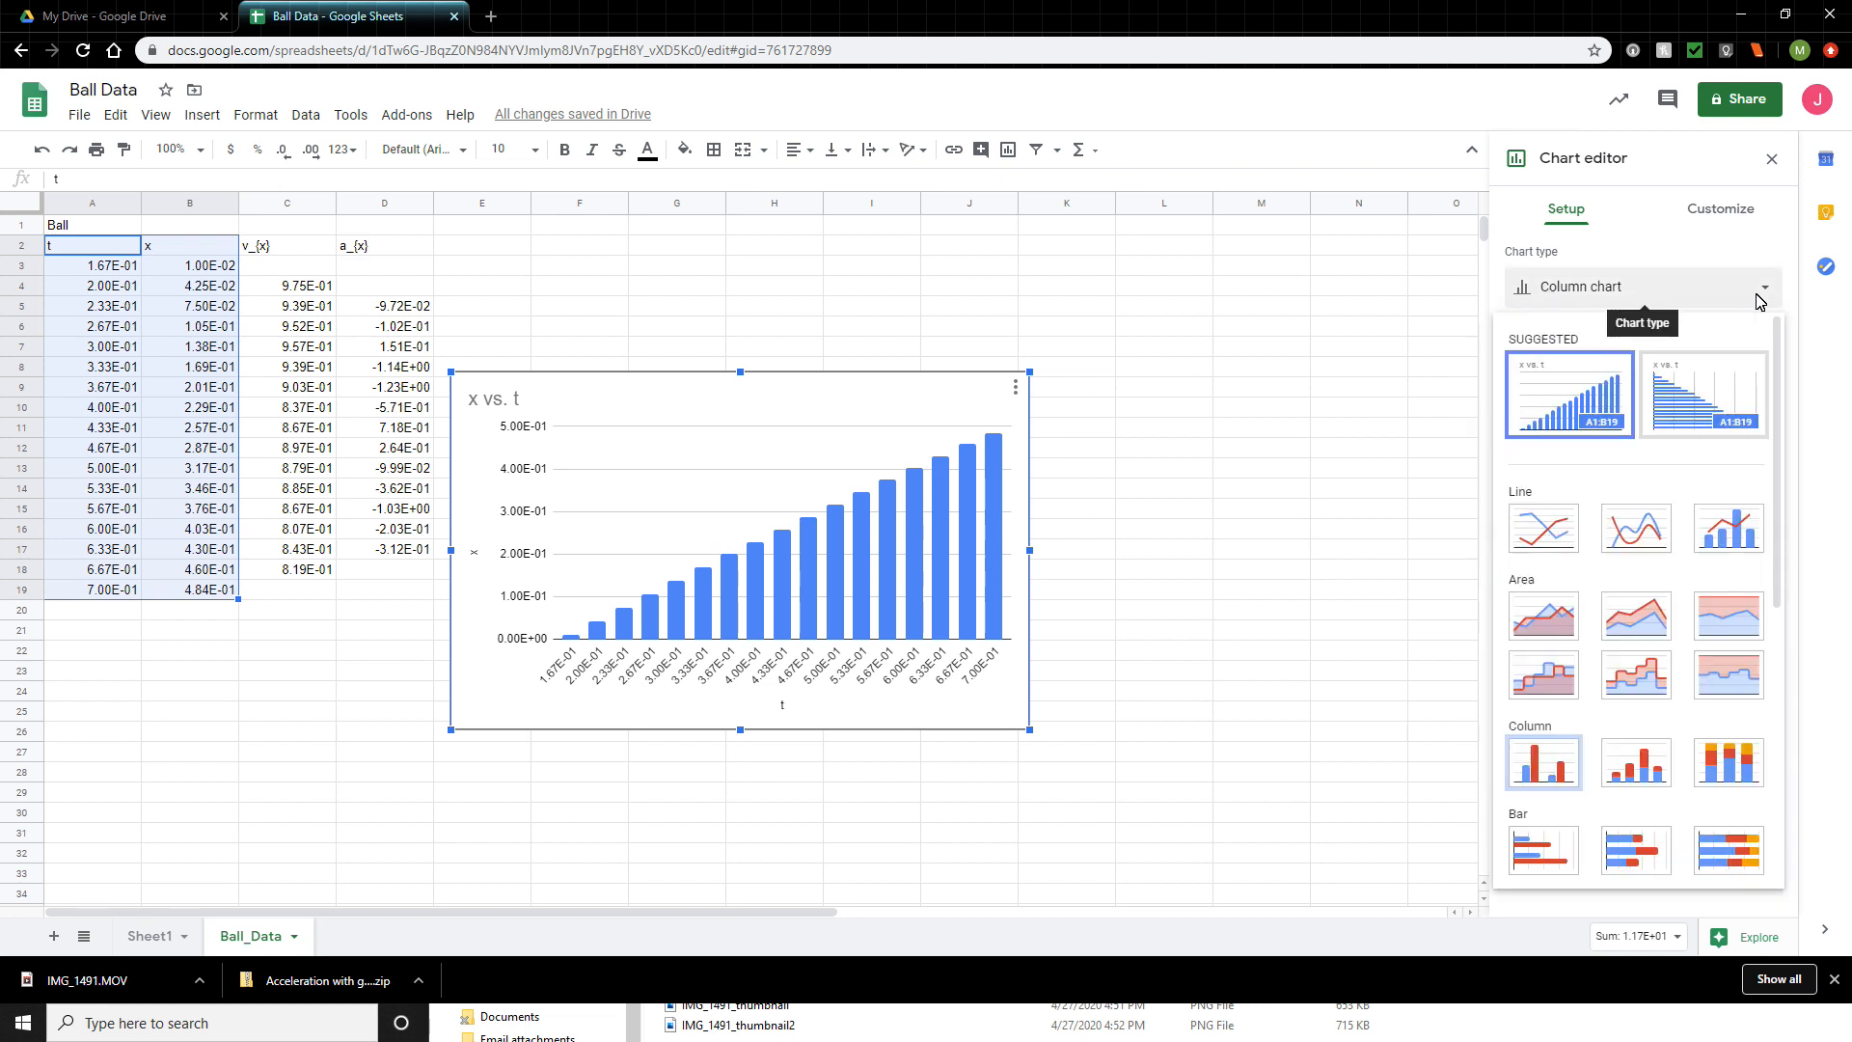
left_click(1764, 295)
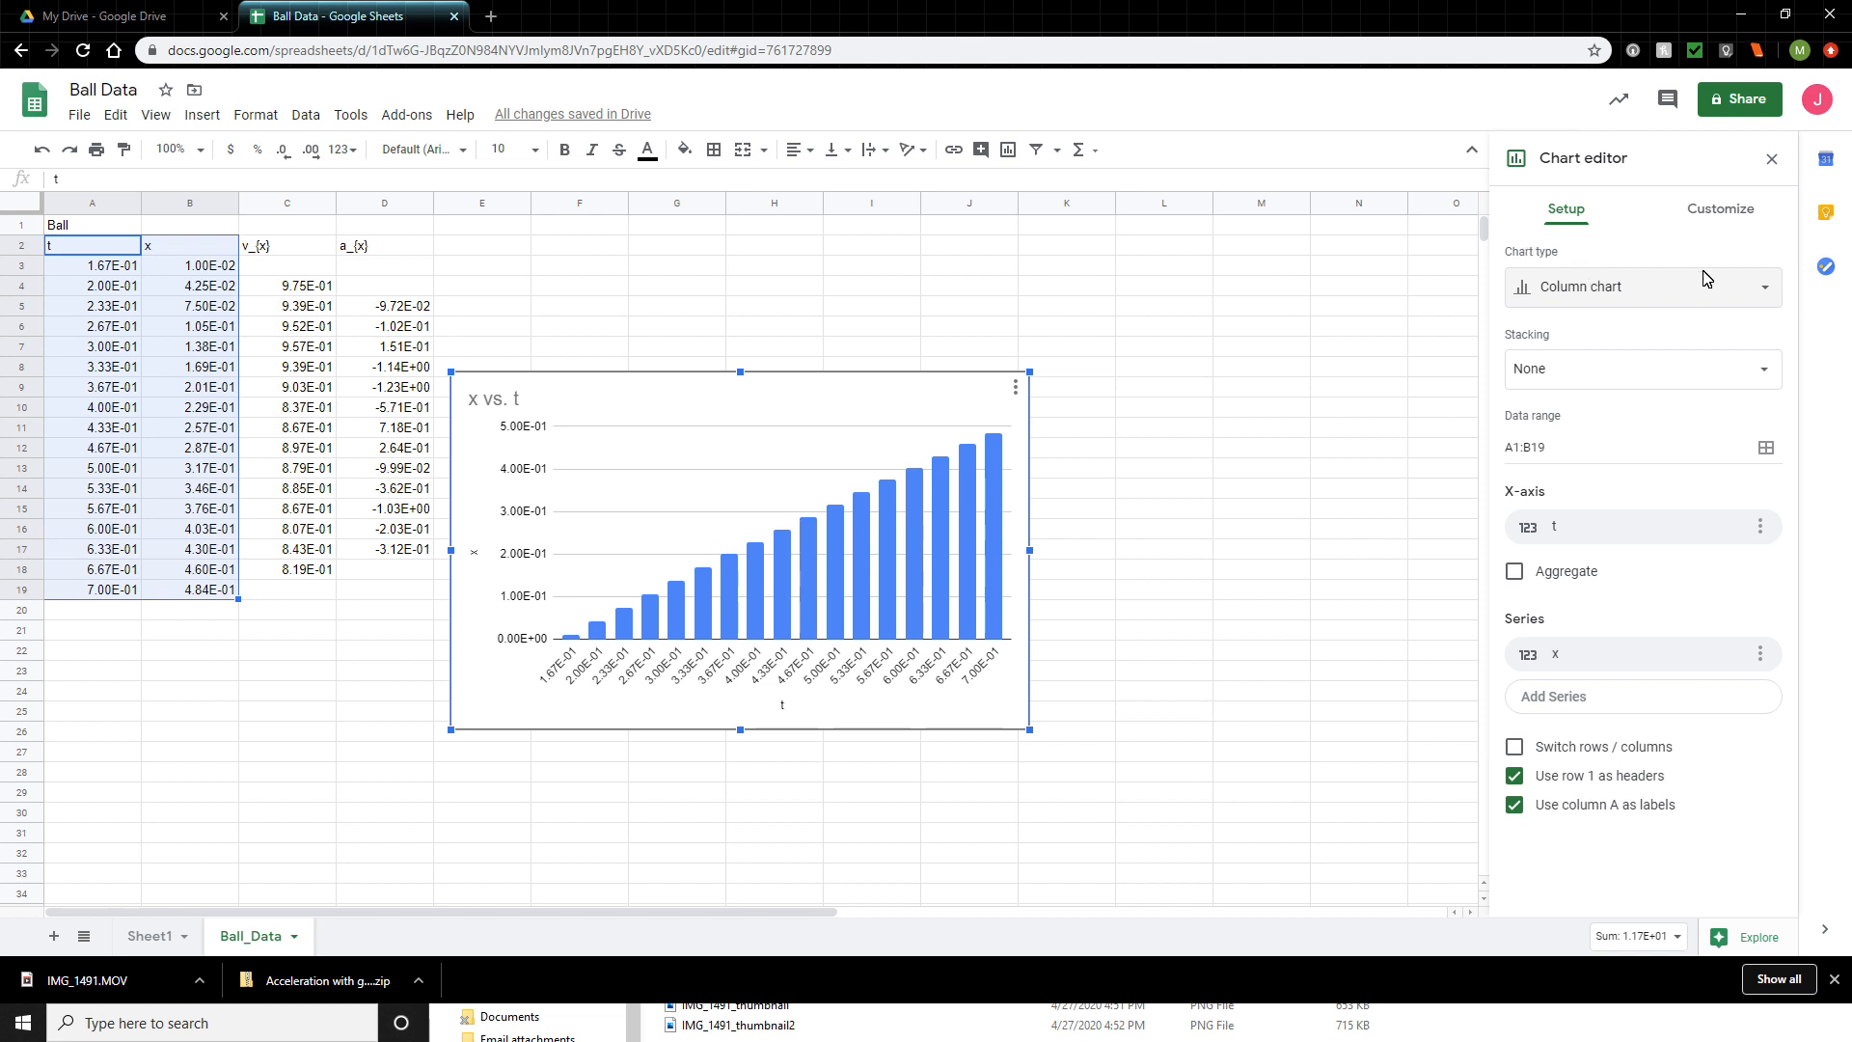
left_click(1770, 301)
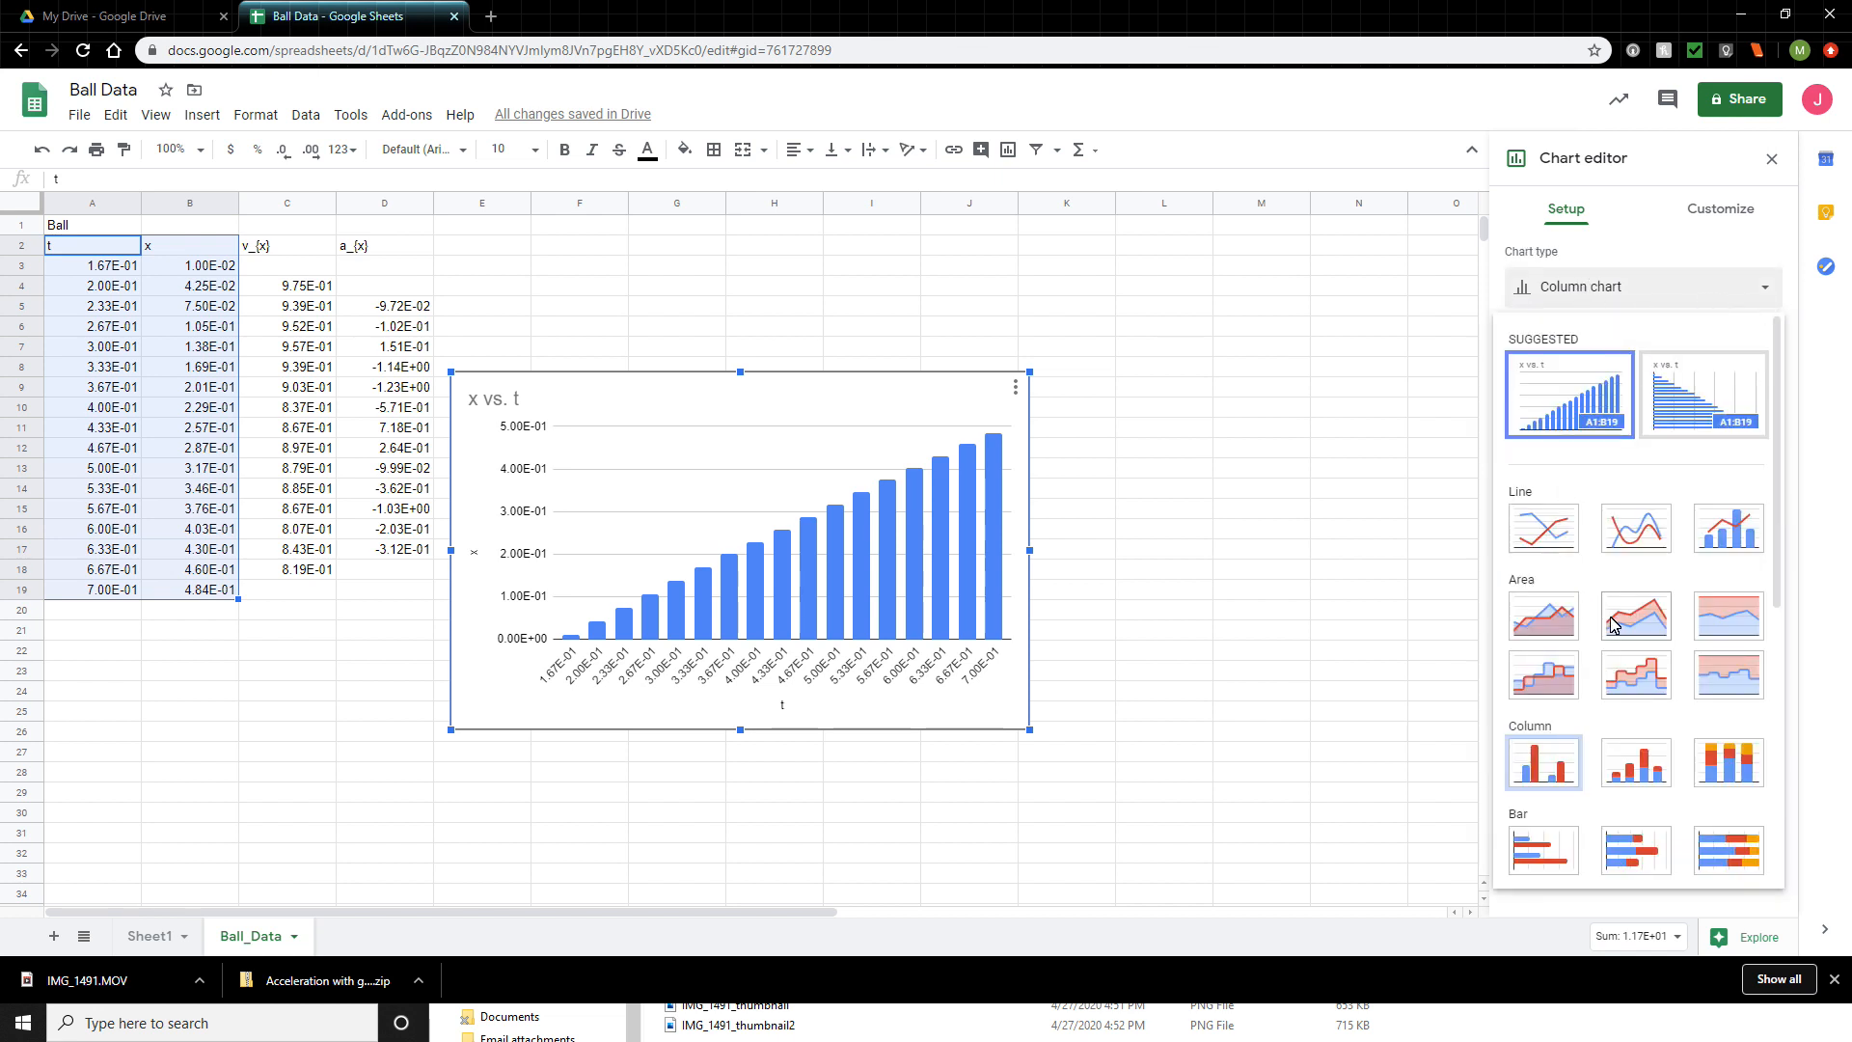
scroll(1613, 682, "down", 4)
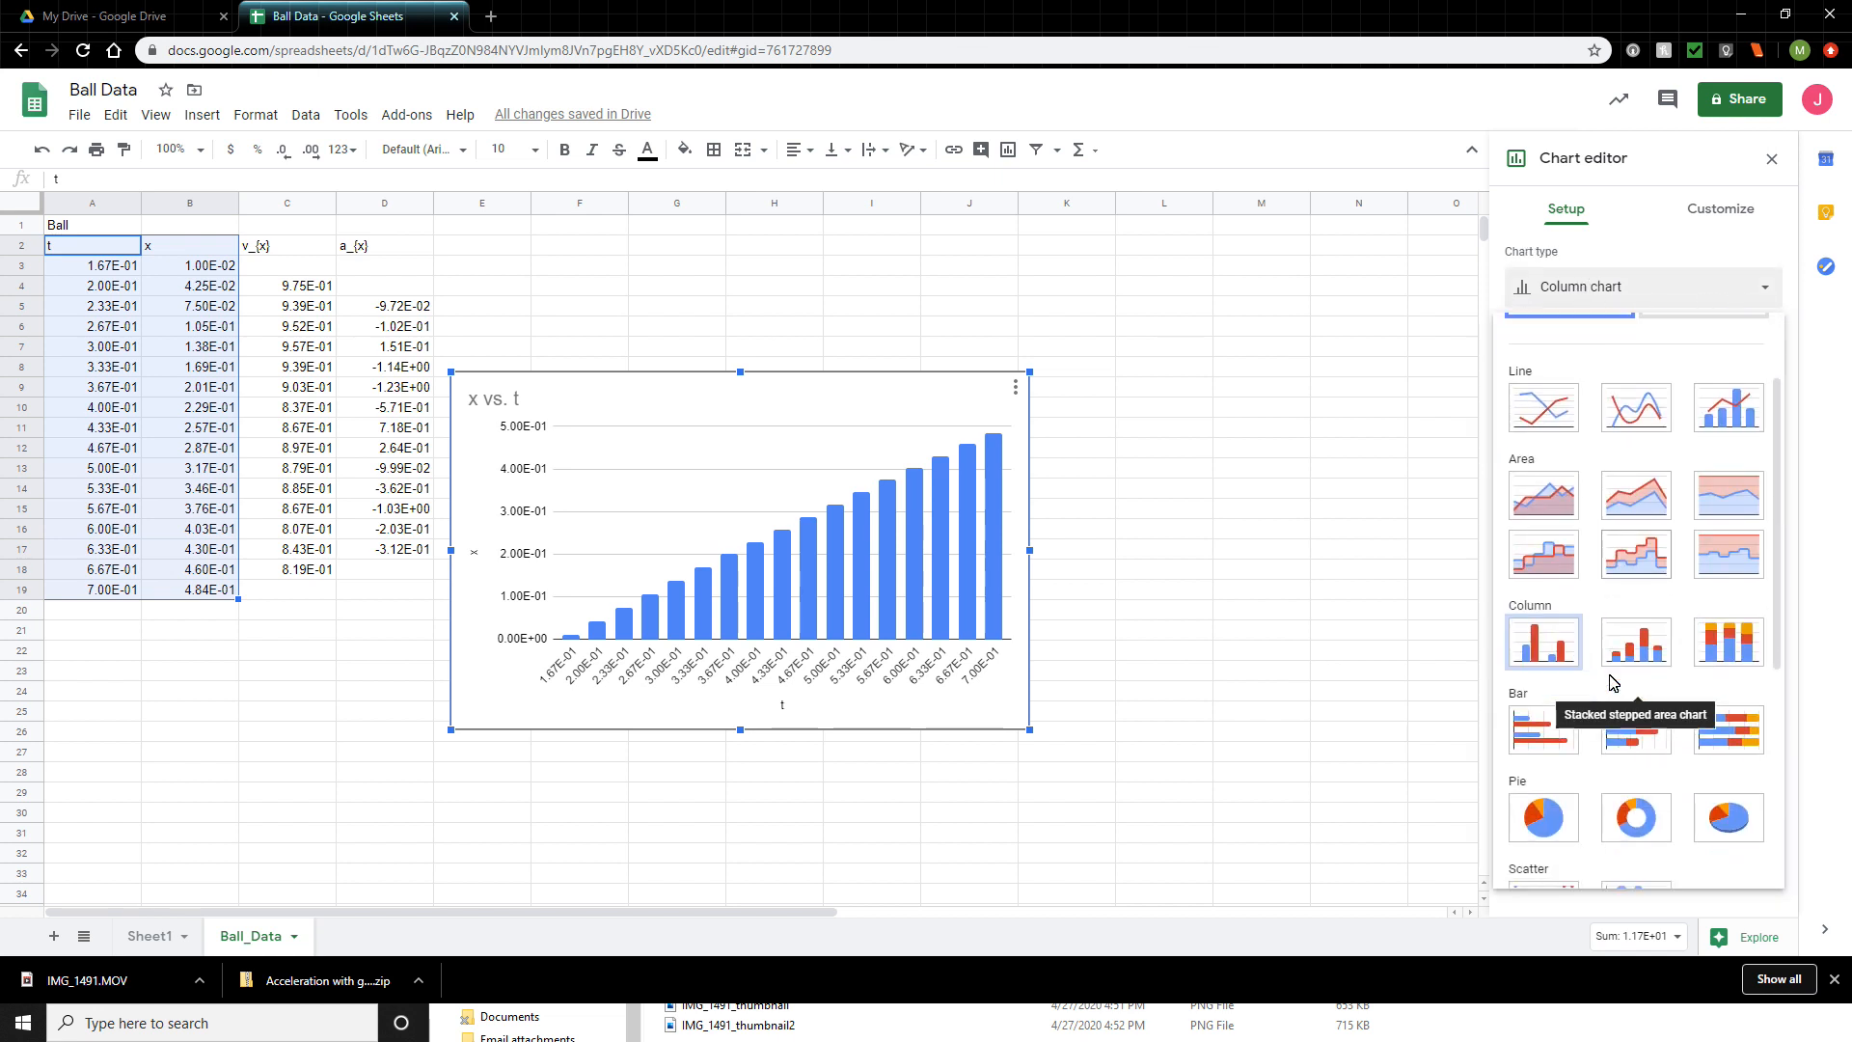
left_click(1567, 647)
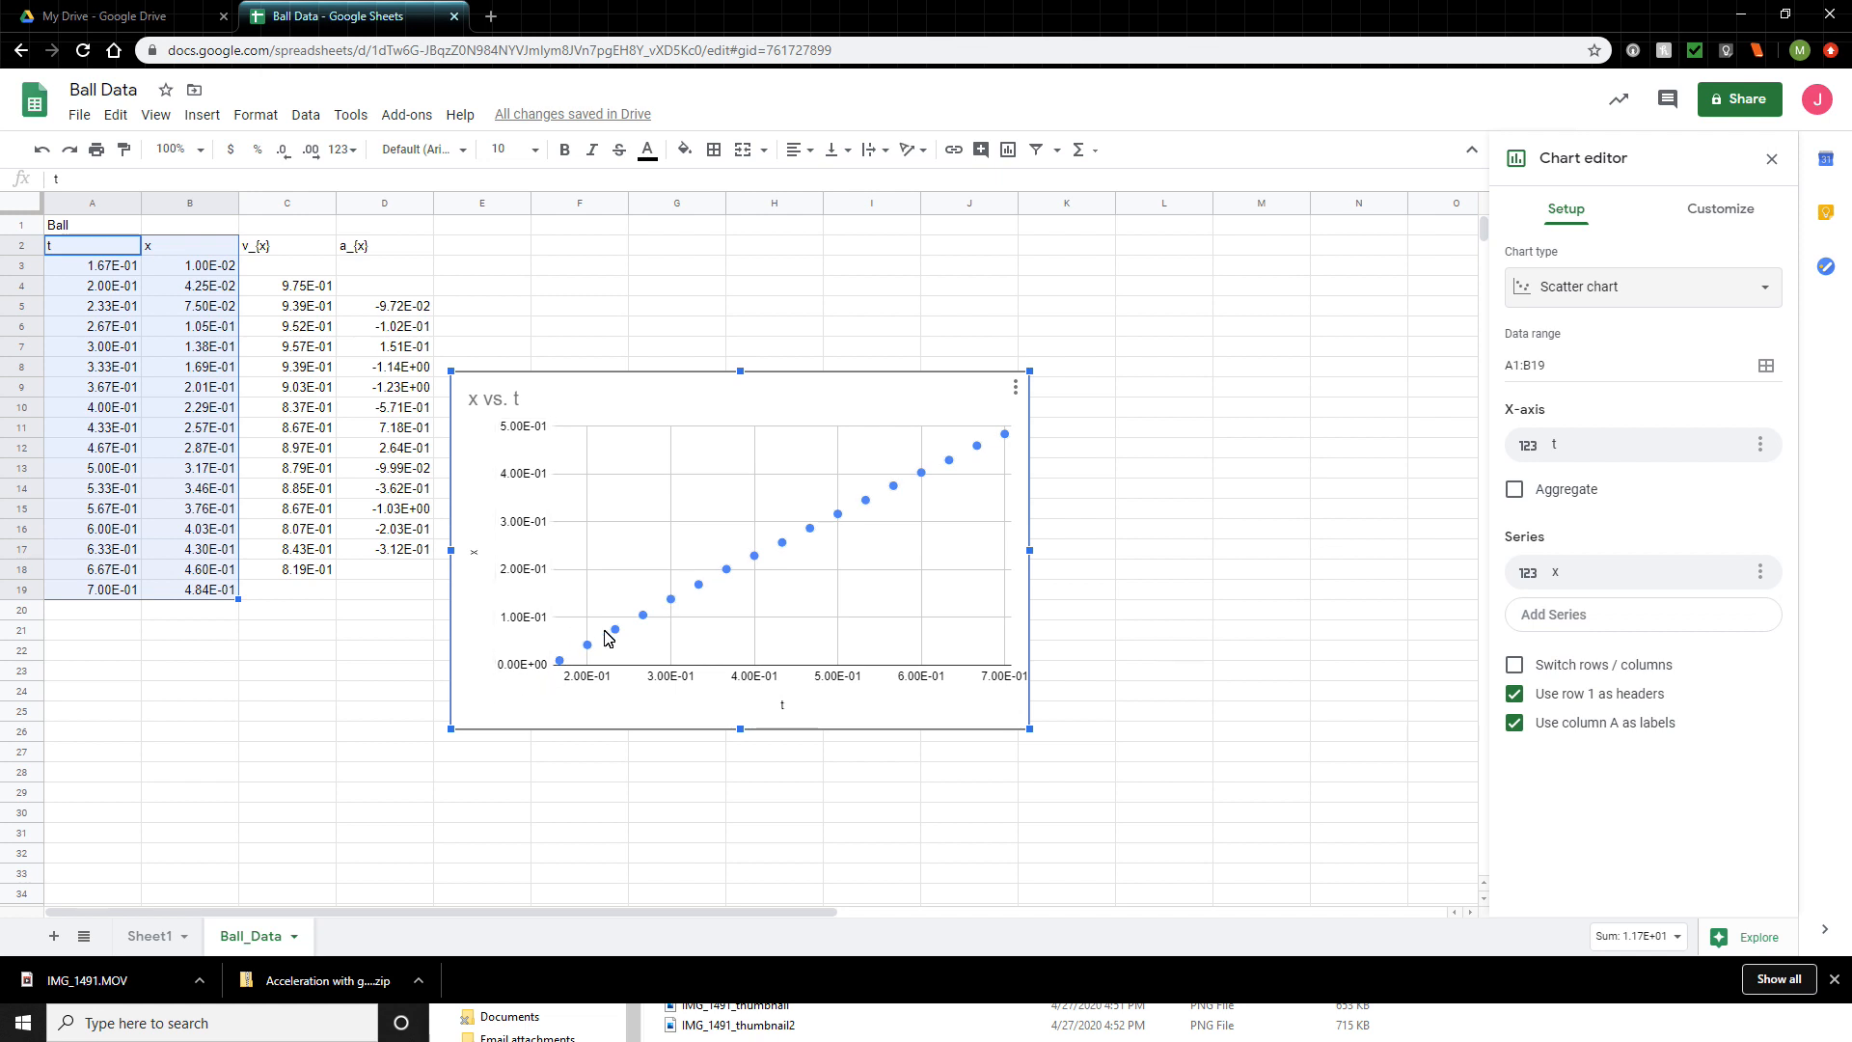
- Add a linear trendline to the x series of the scatter chart
left_click(1721, 217)
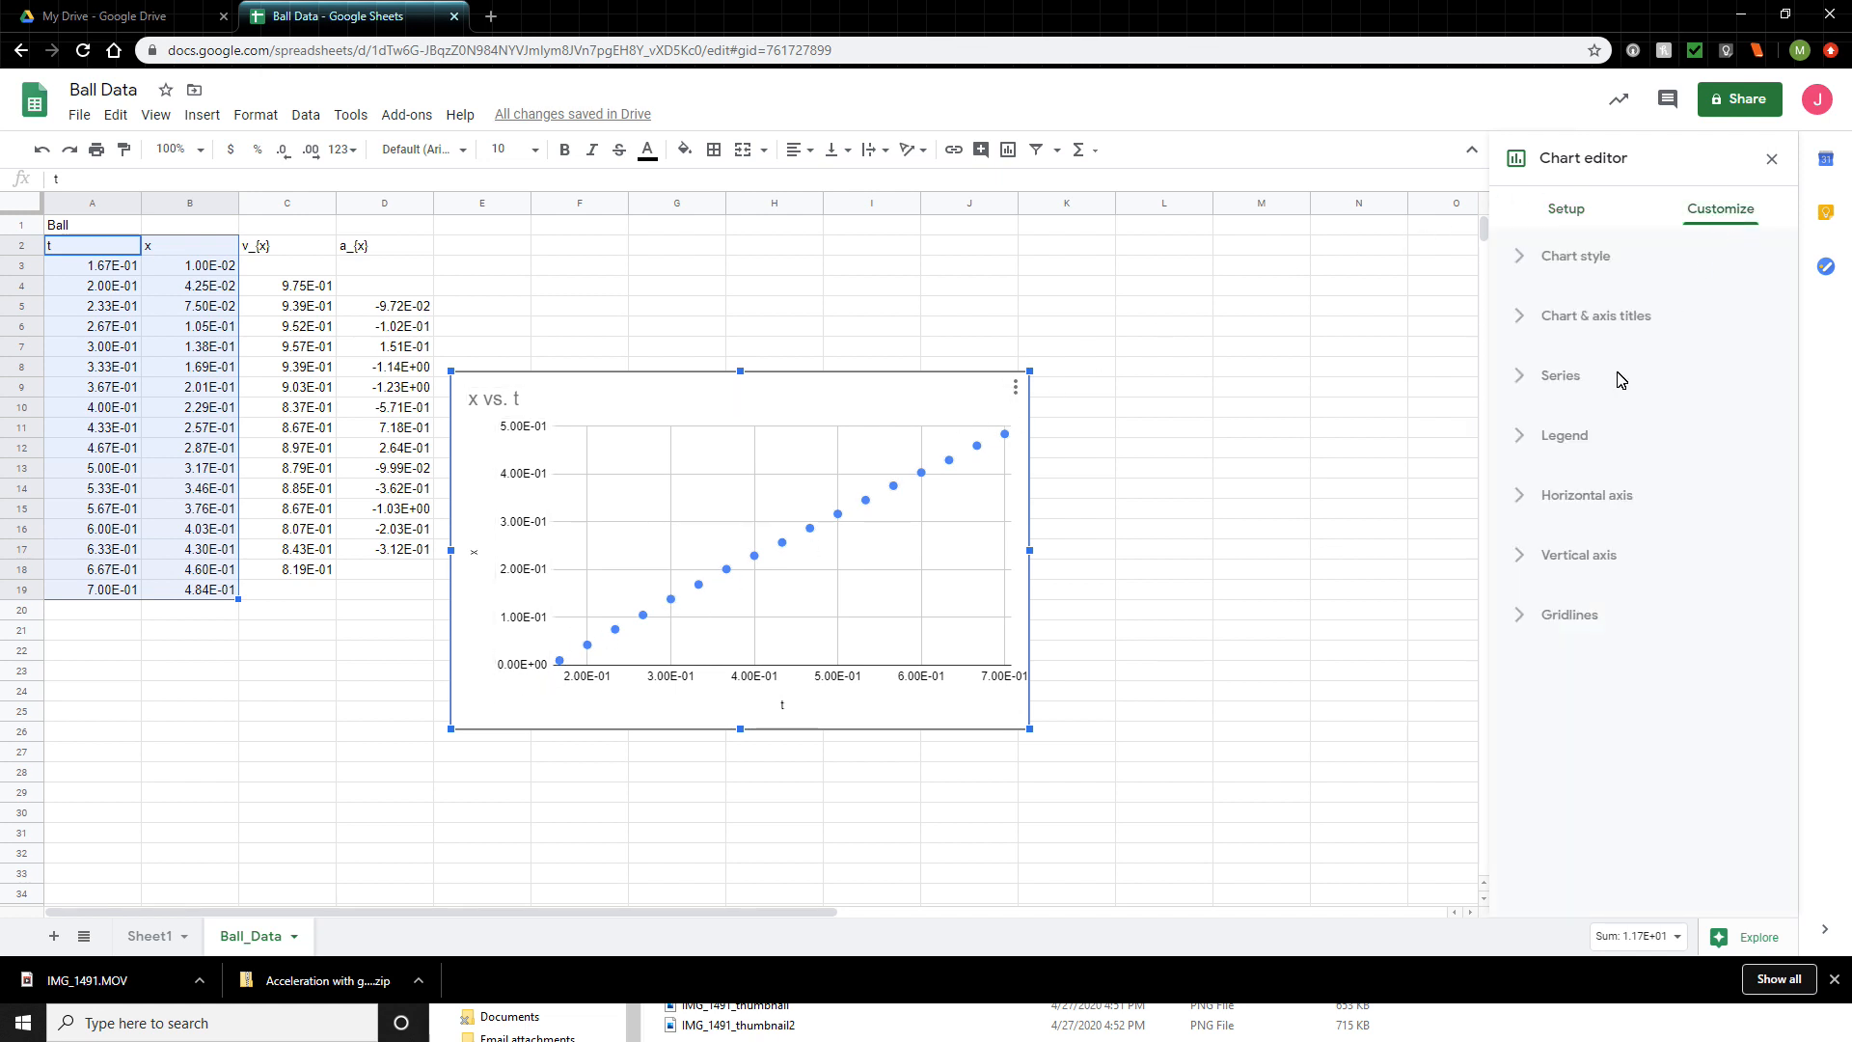
left_click(1522, 383)
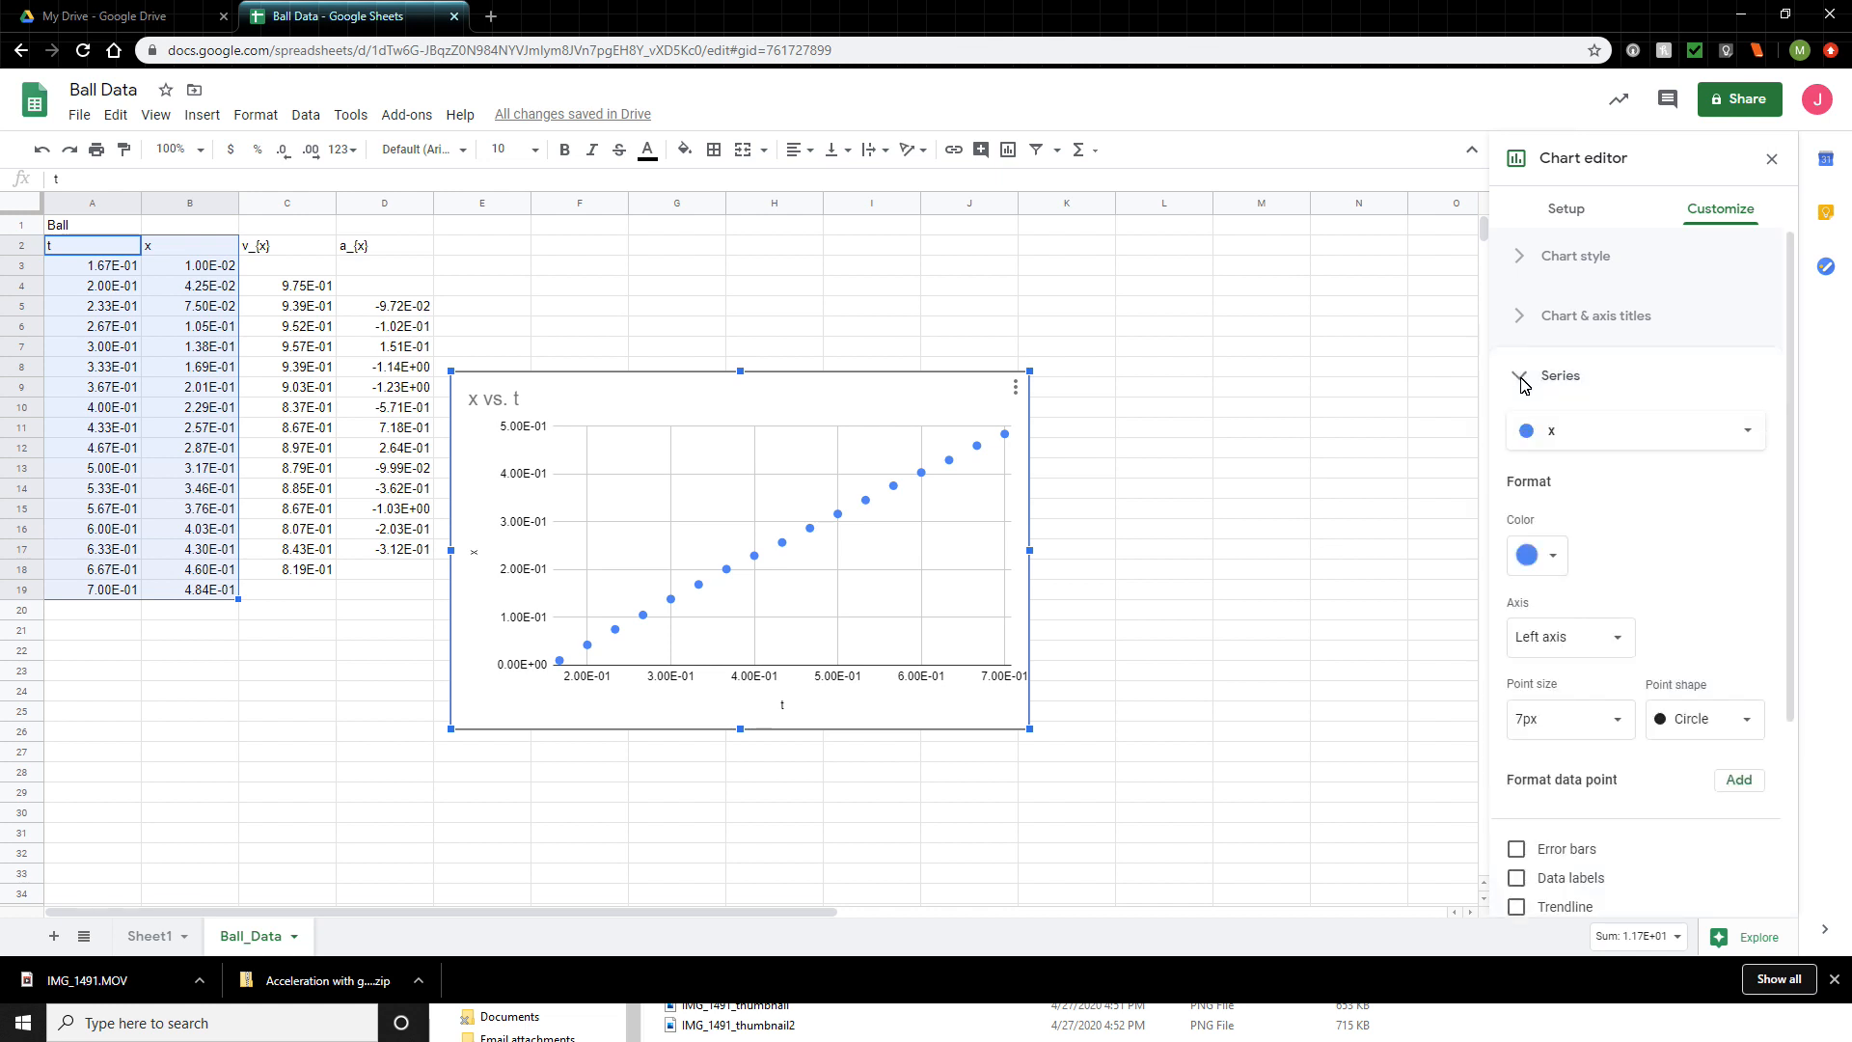
scroll(1630, 694, "down", 2)
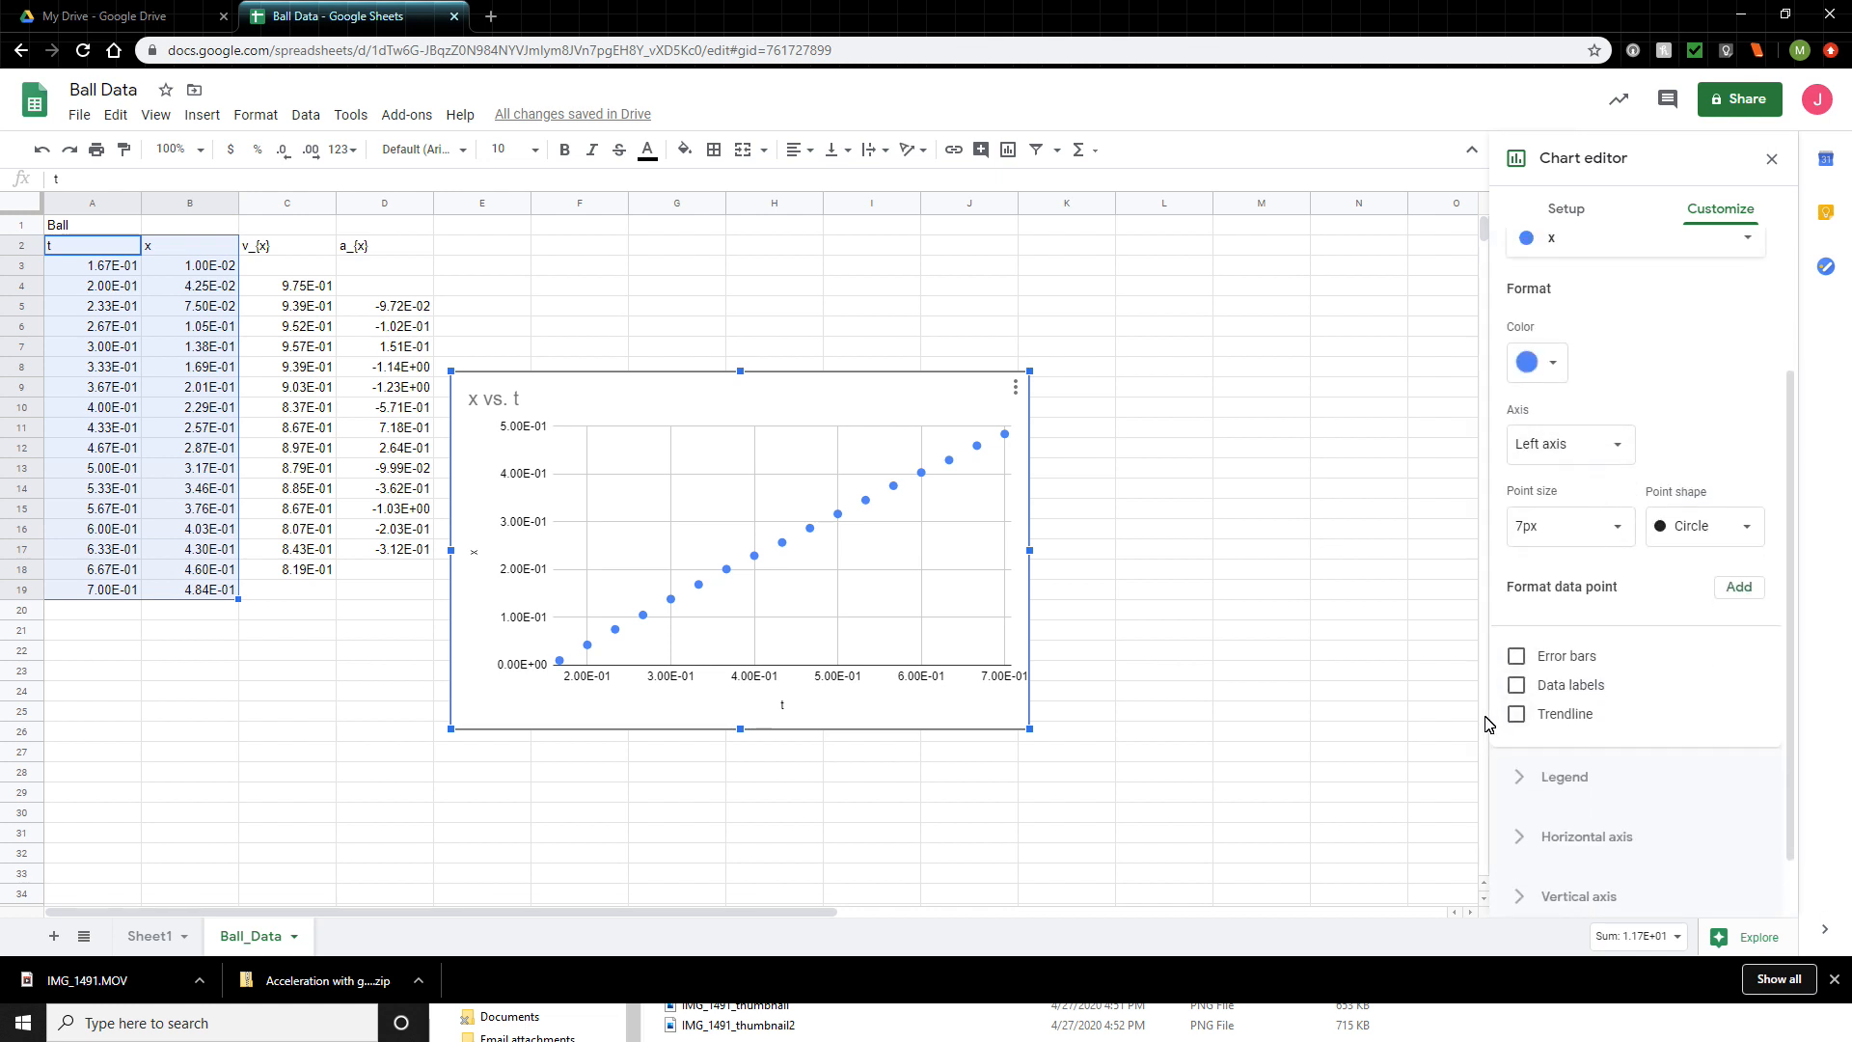
left_click(1517, 715)
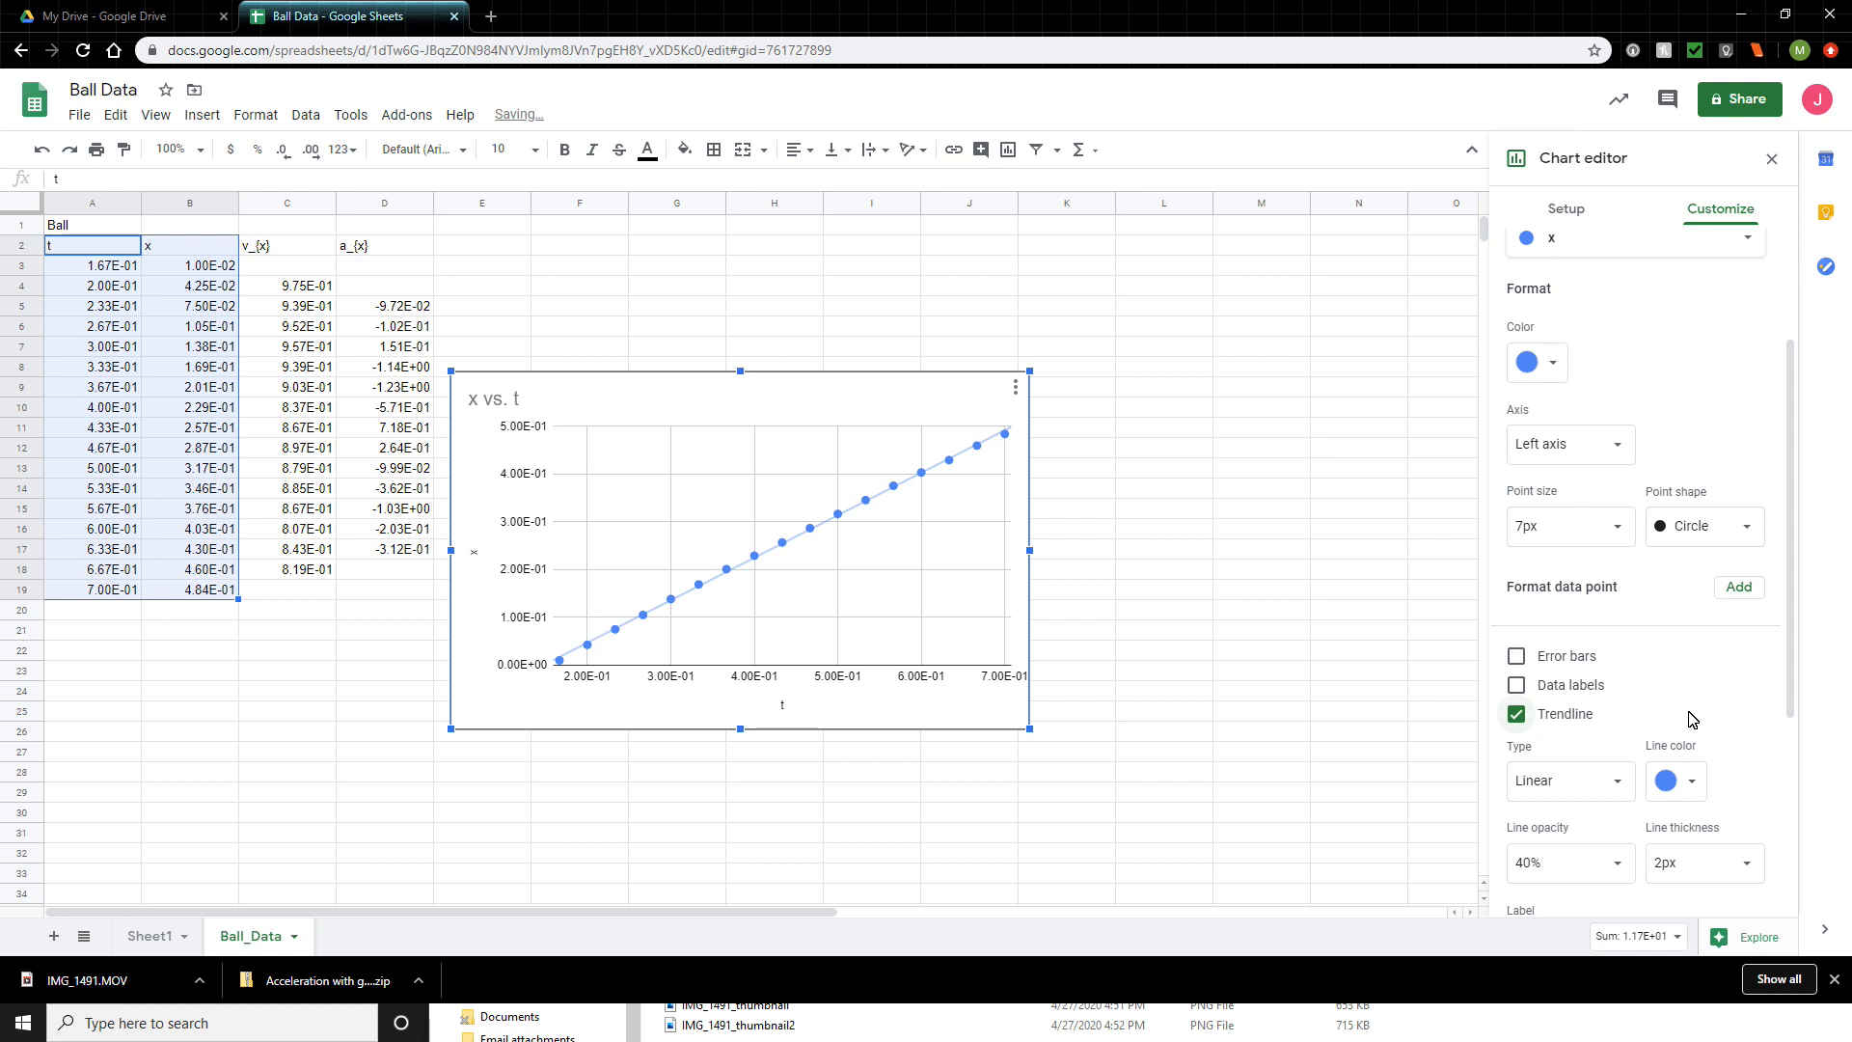
- Set the trendline label to Use Equation, and turn the R² display on and off again
scroll(1689, 719, "down", 2)
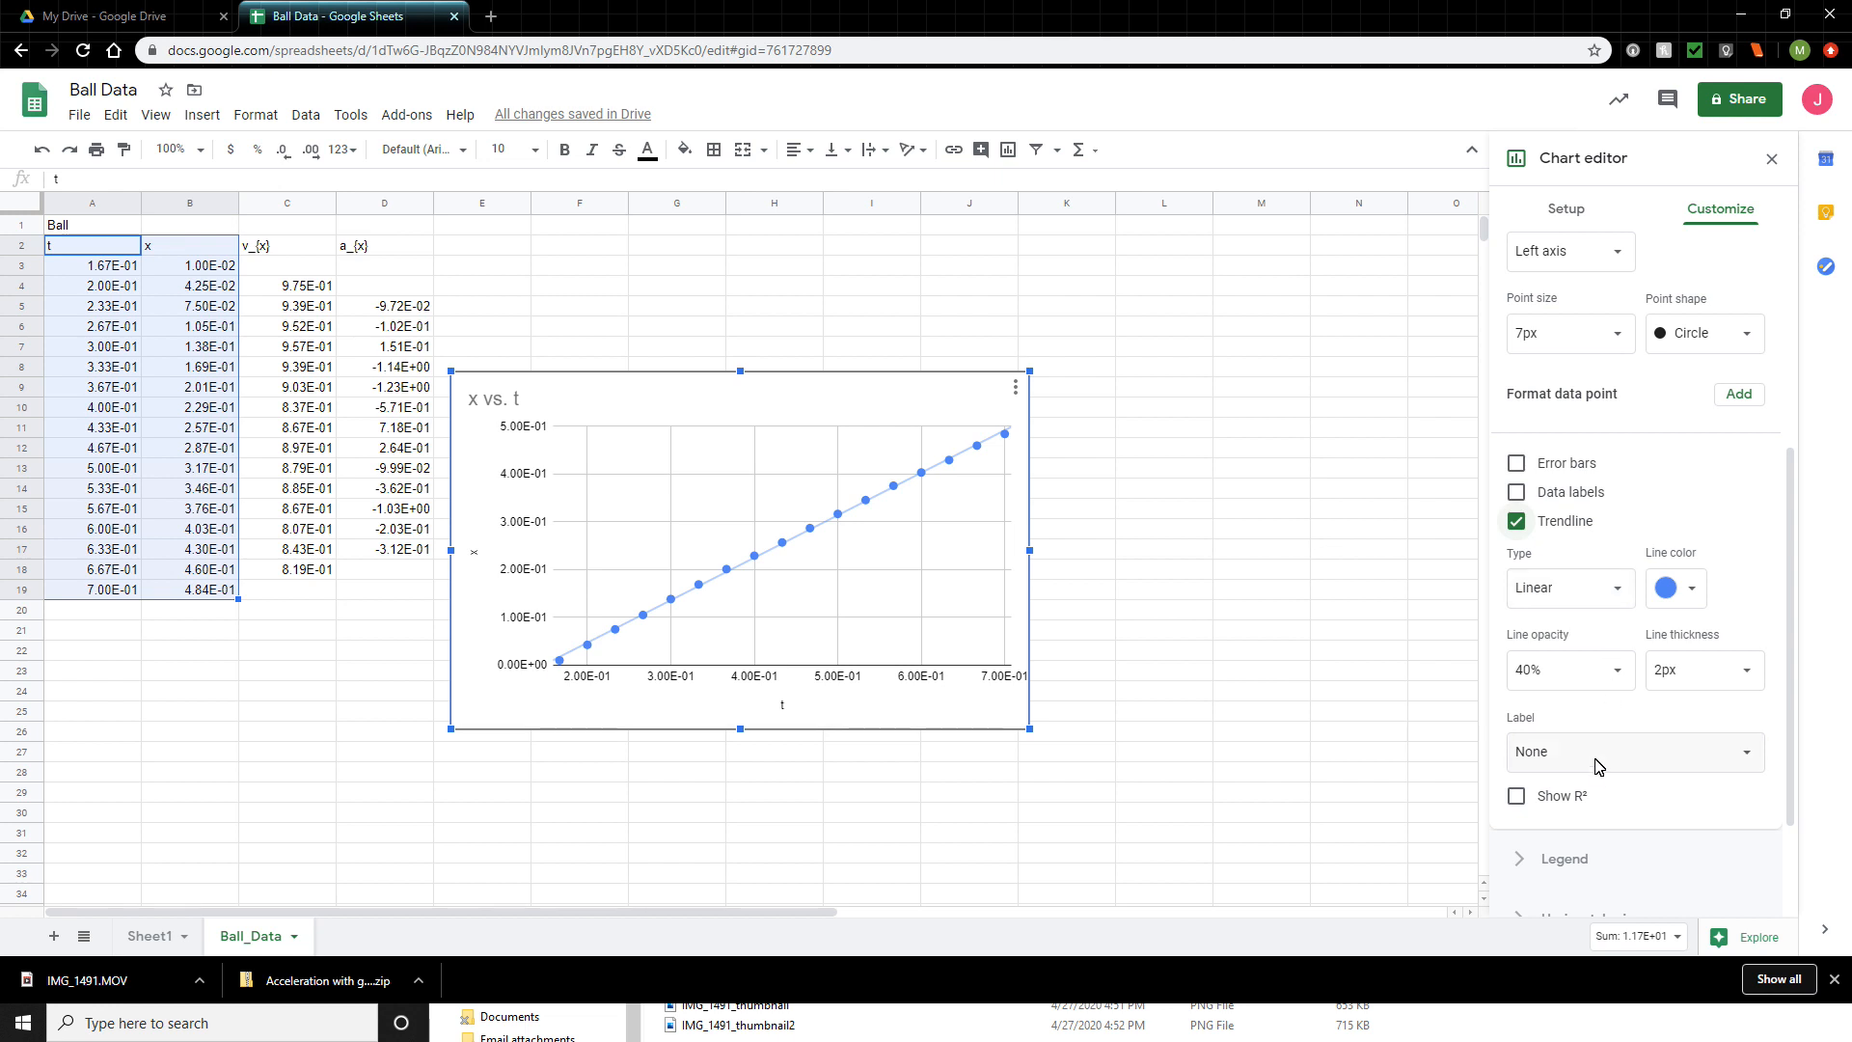
left_click(1656, 762)
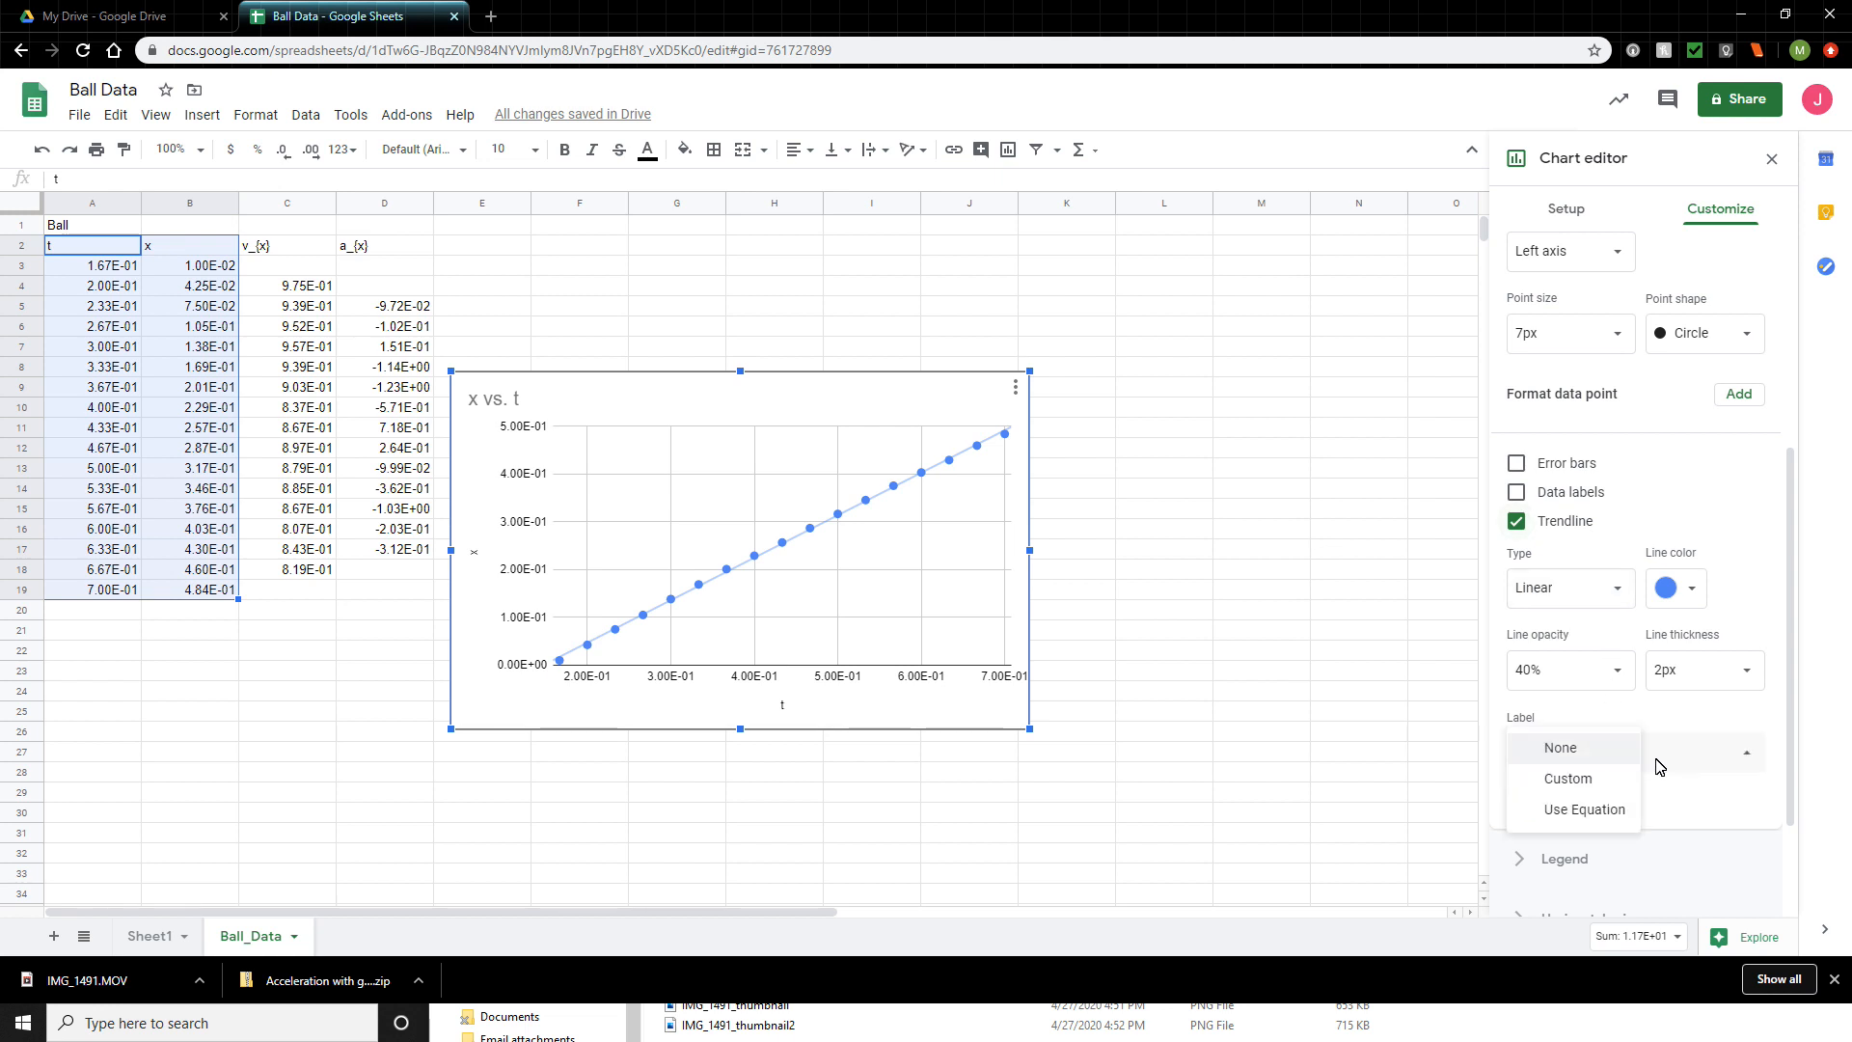
left_click(1585, 813)
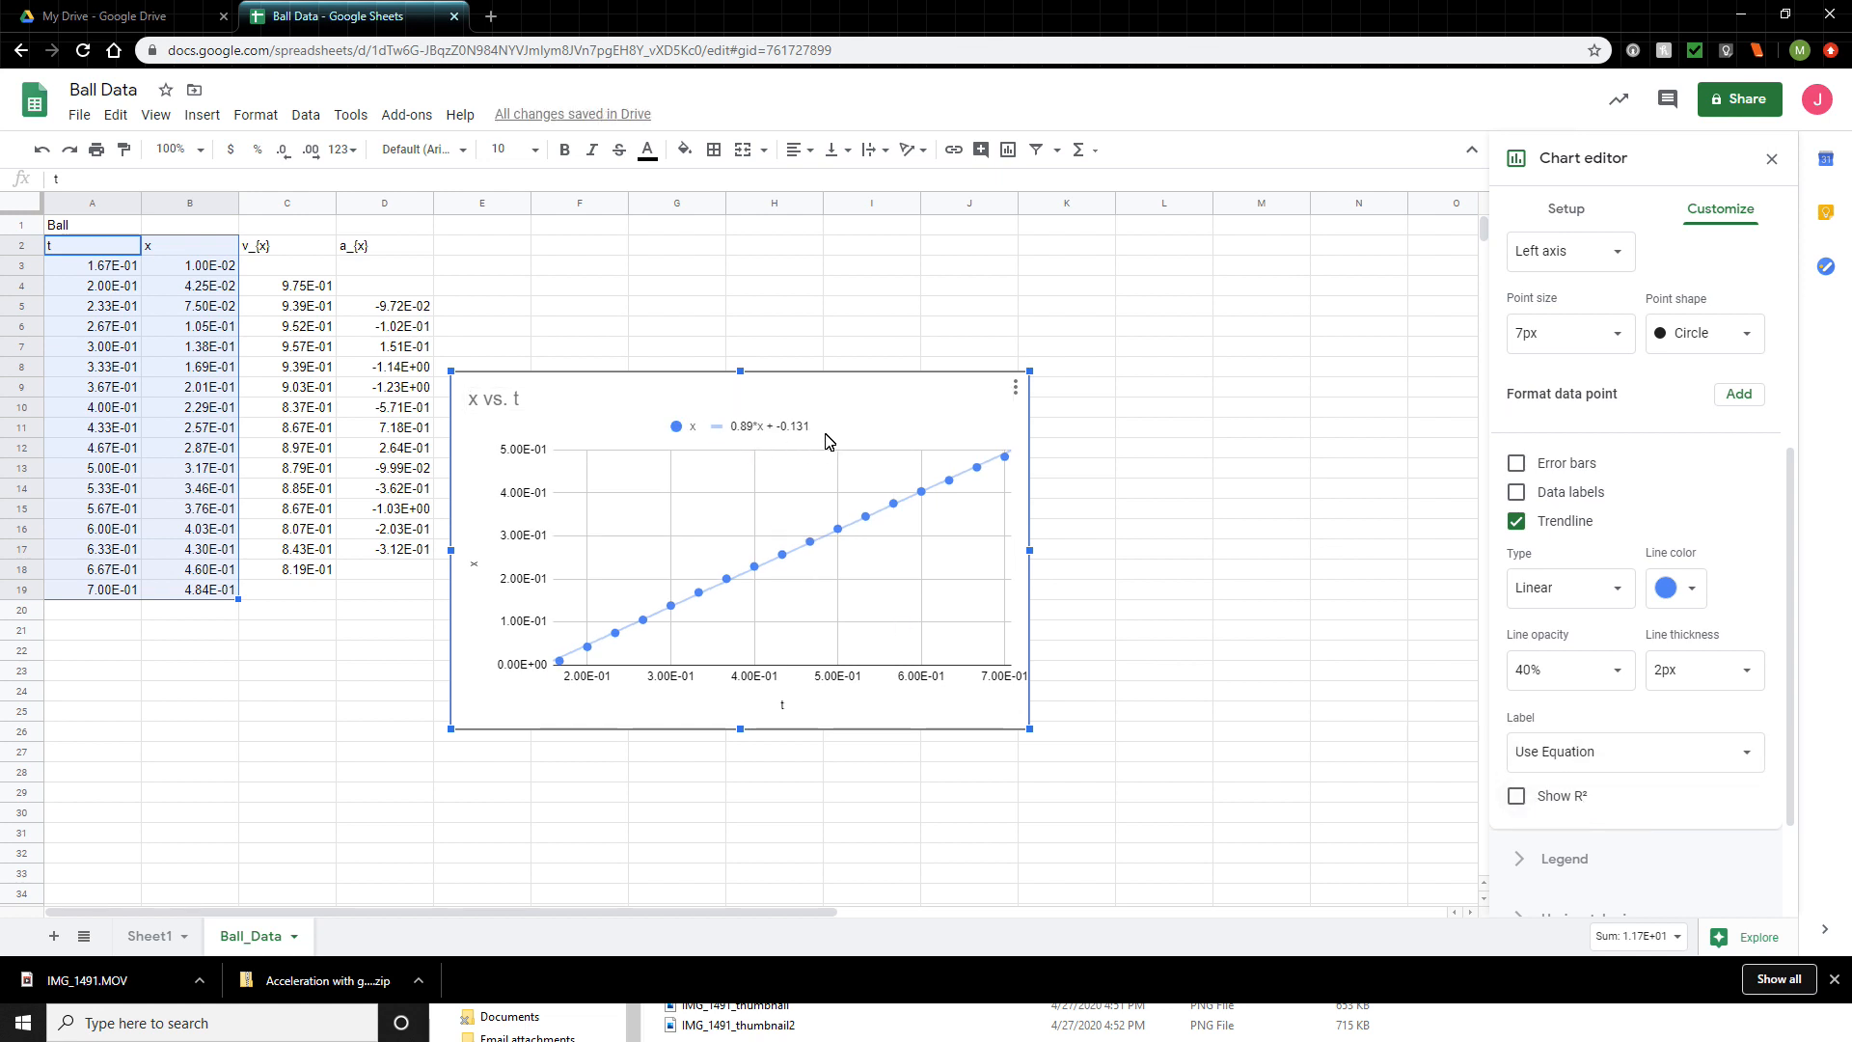
left_click(1515, 796)
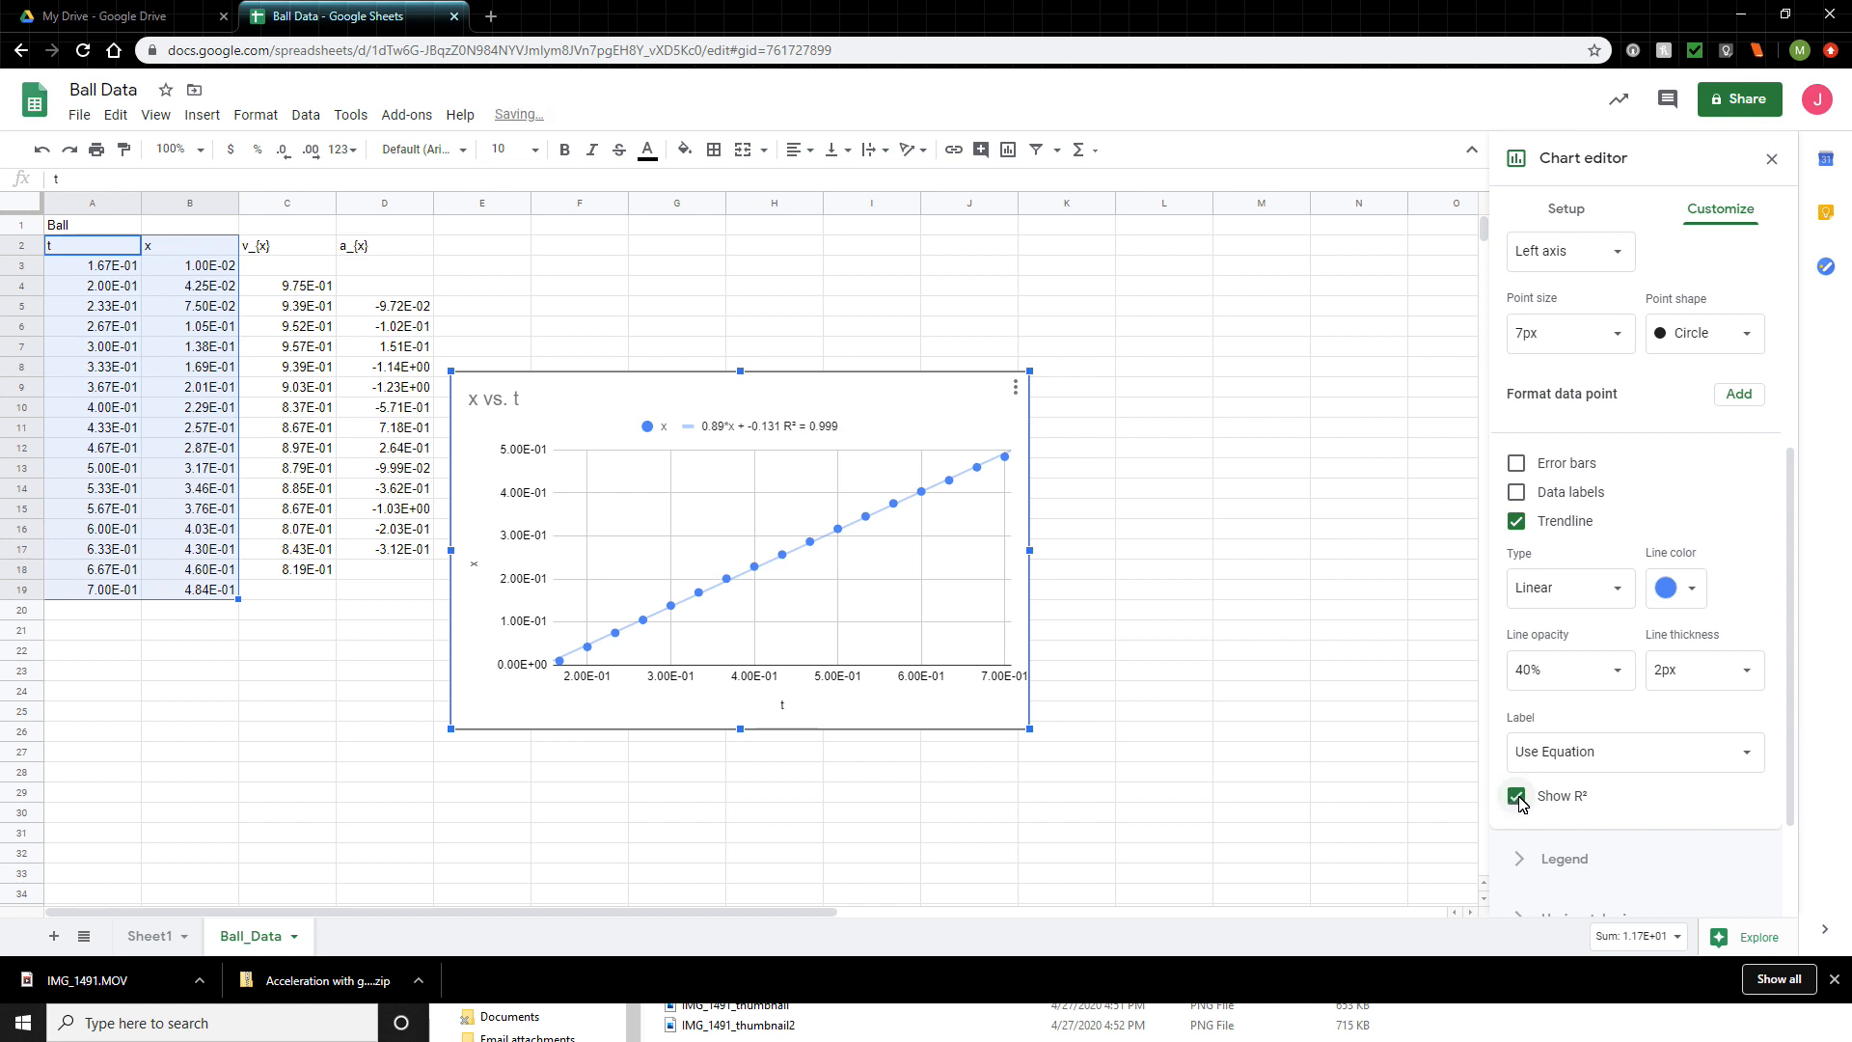
left_click(1517, 798)
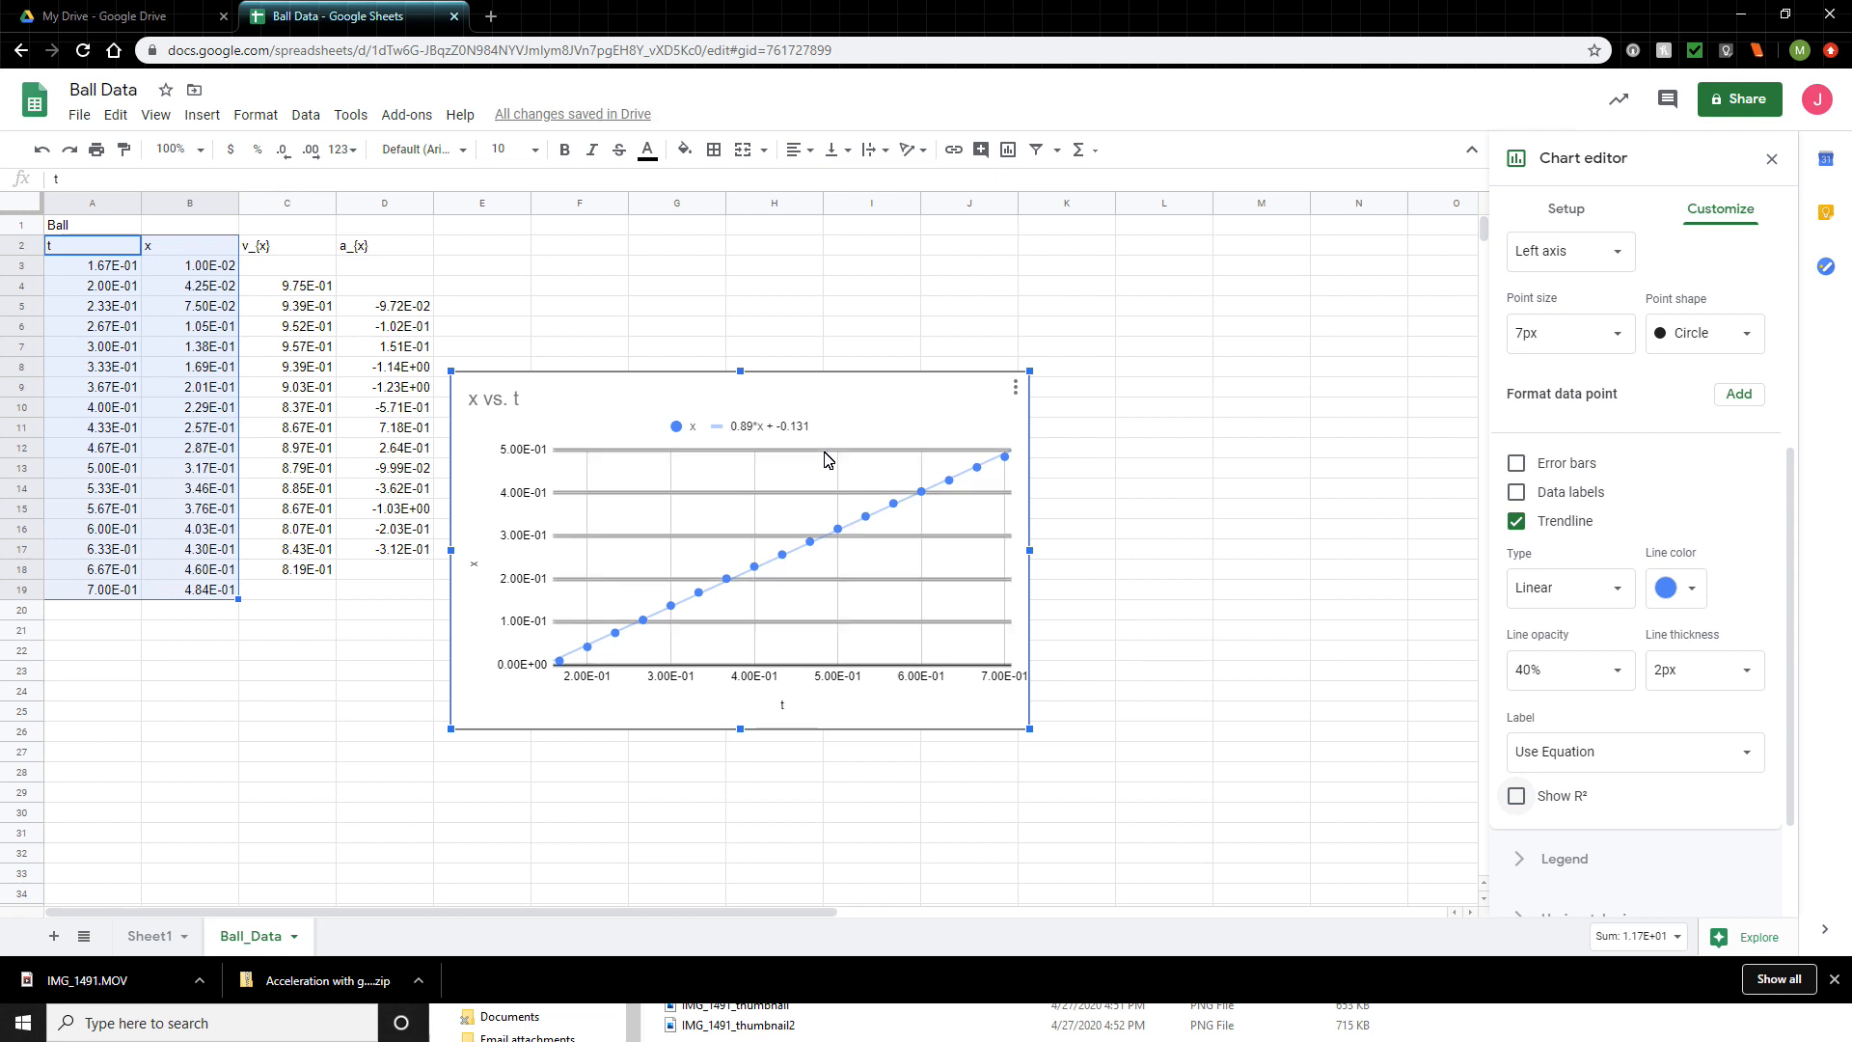
- Download the chart as the PNG image x vs. t into Documents, view the image, and close the photo viewer
left_click(1015, 389)
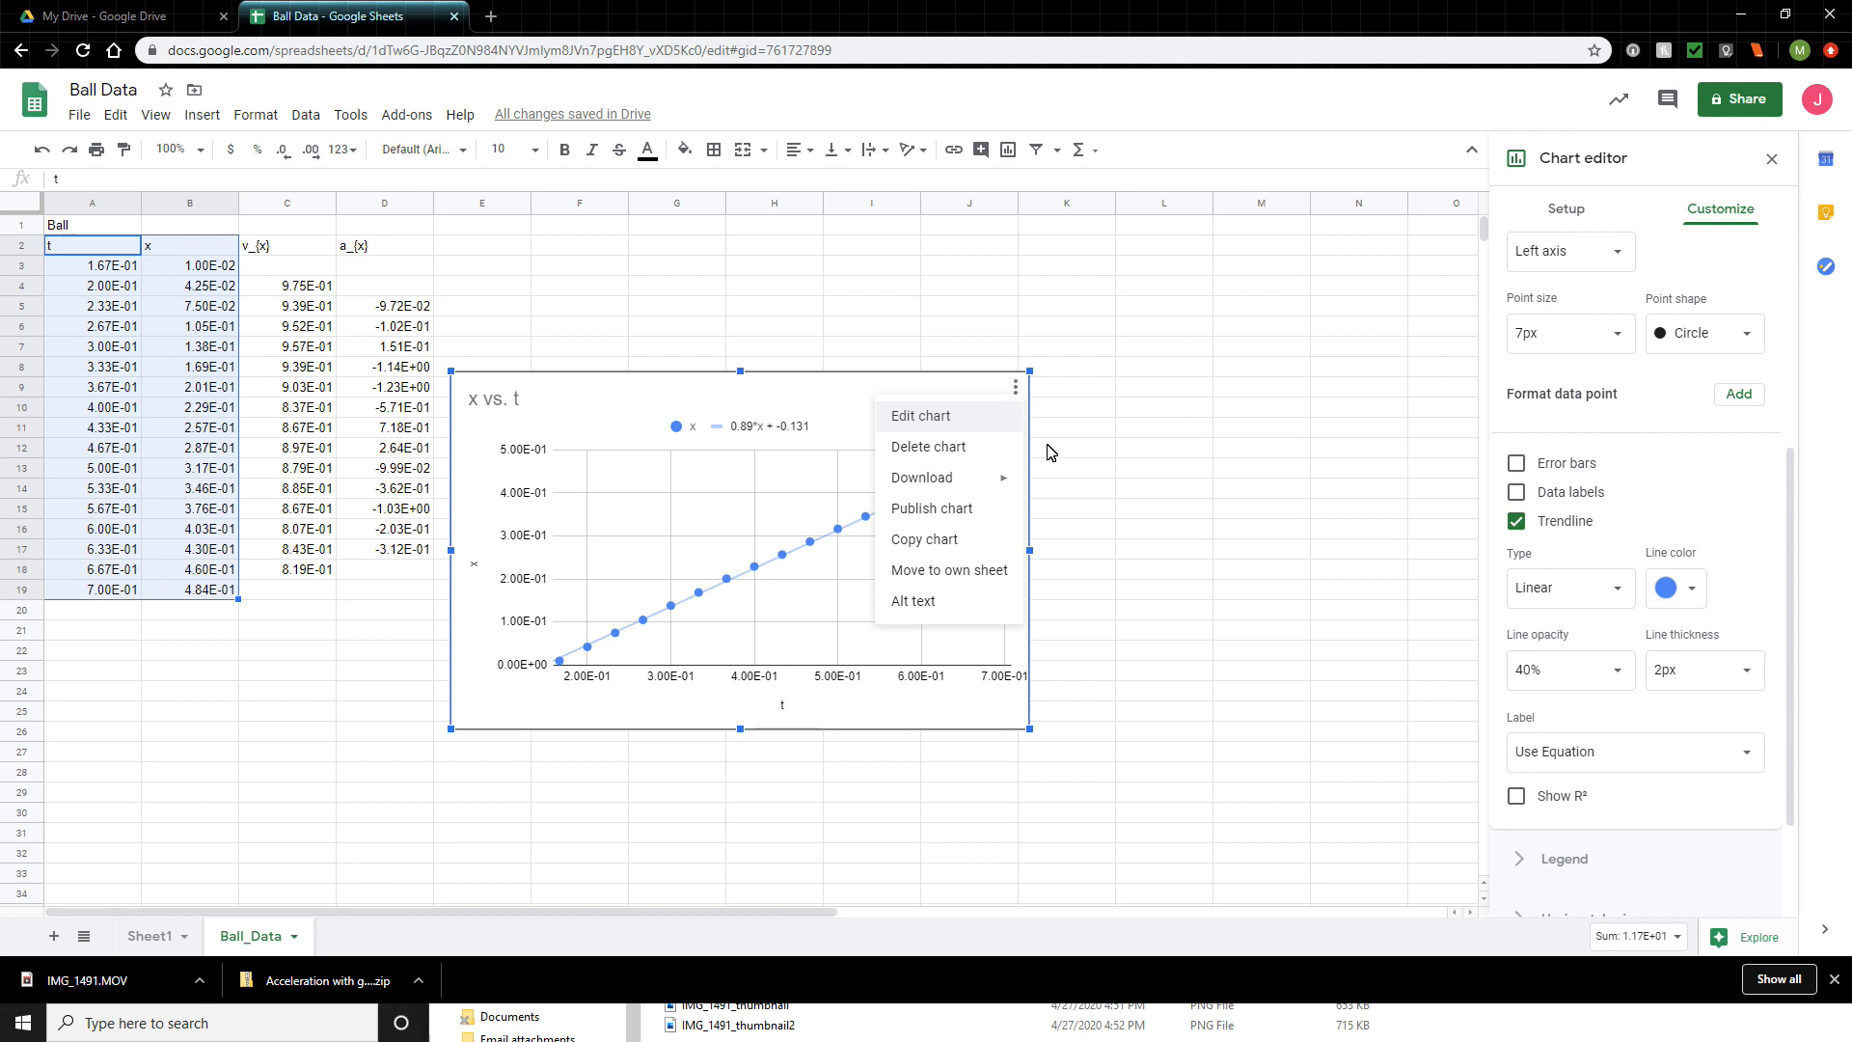
mouse_move(934, 481)
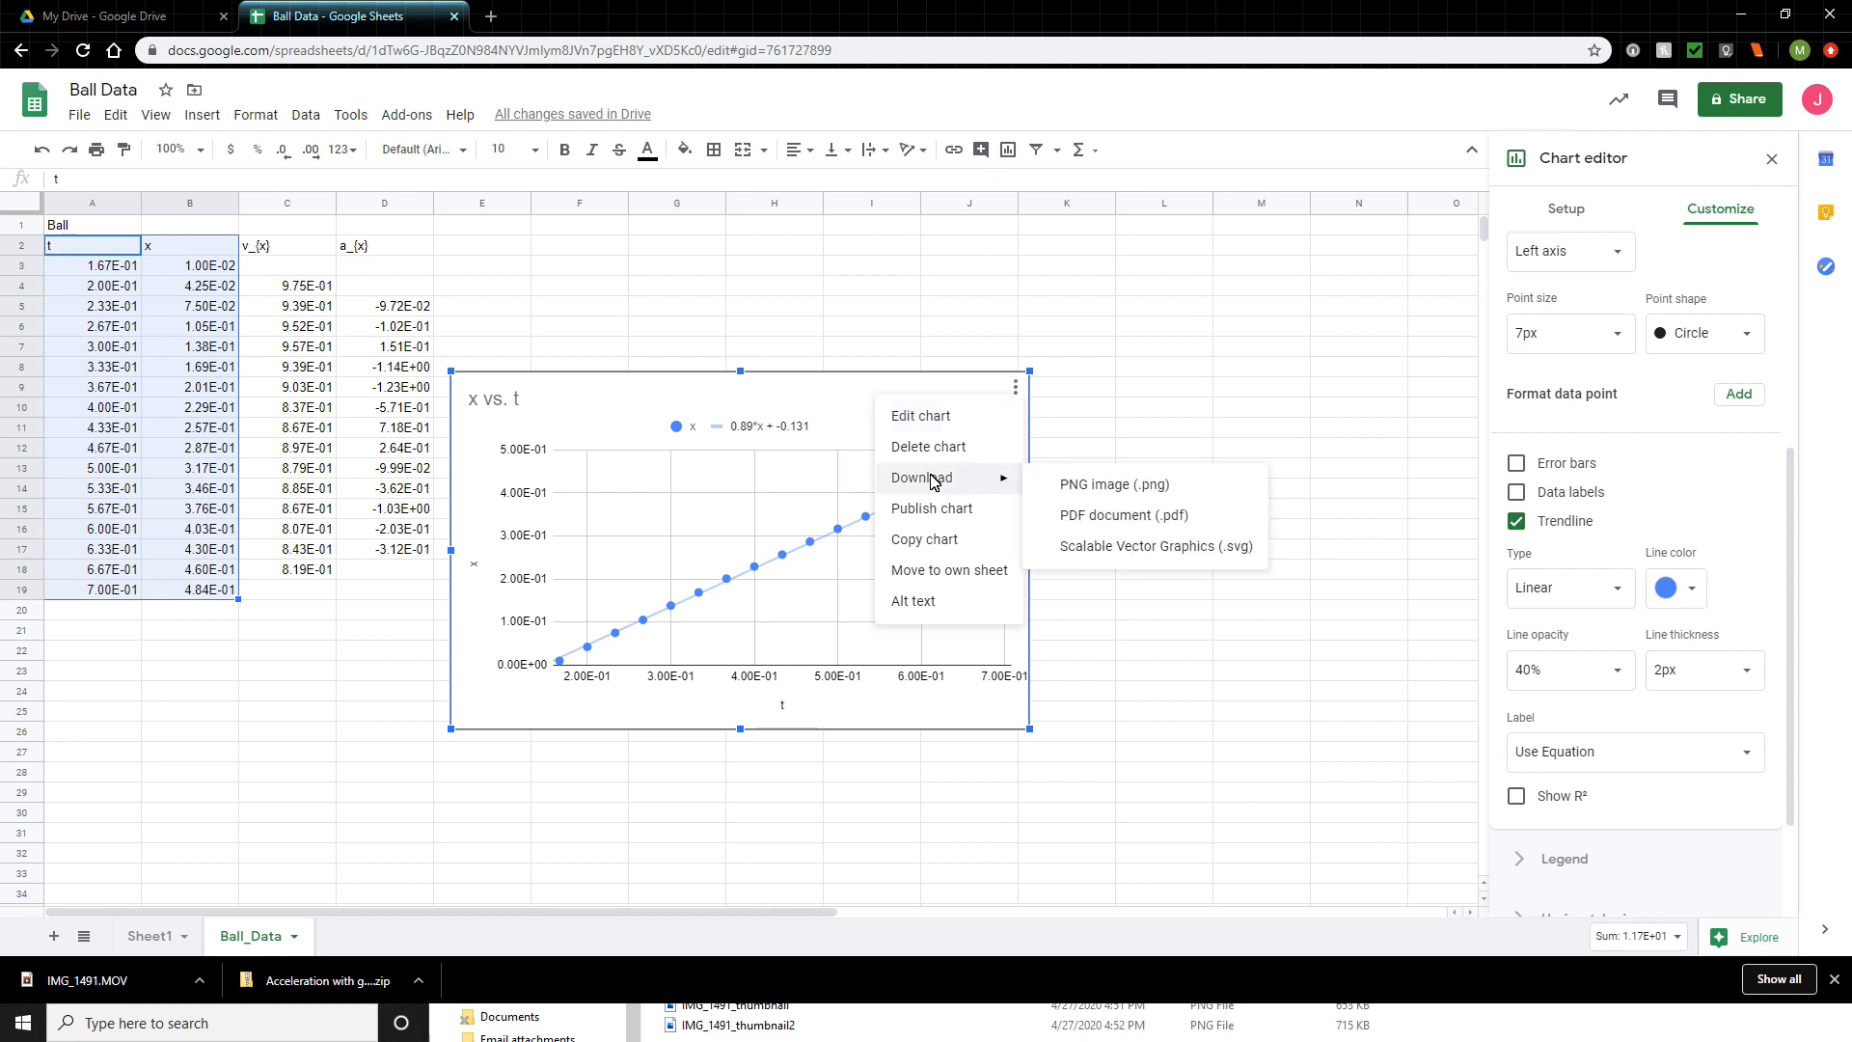
left_click(1150, 492)
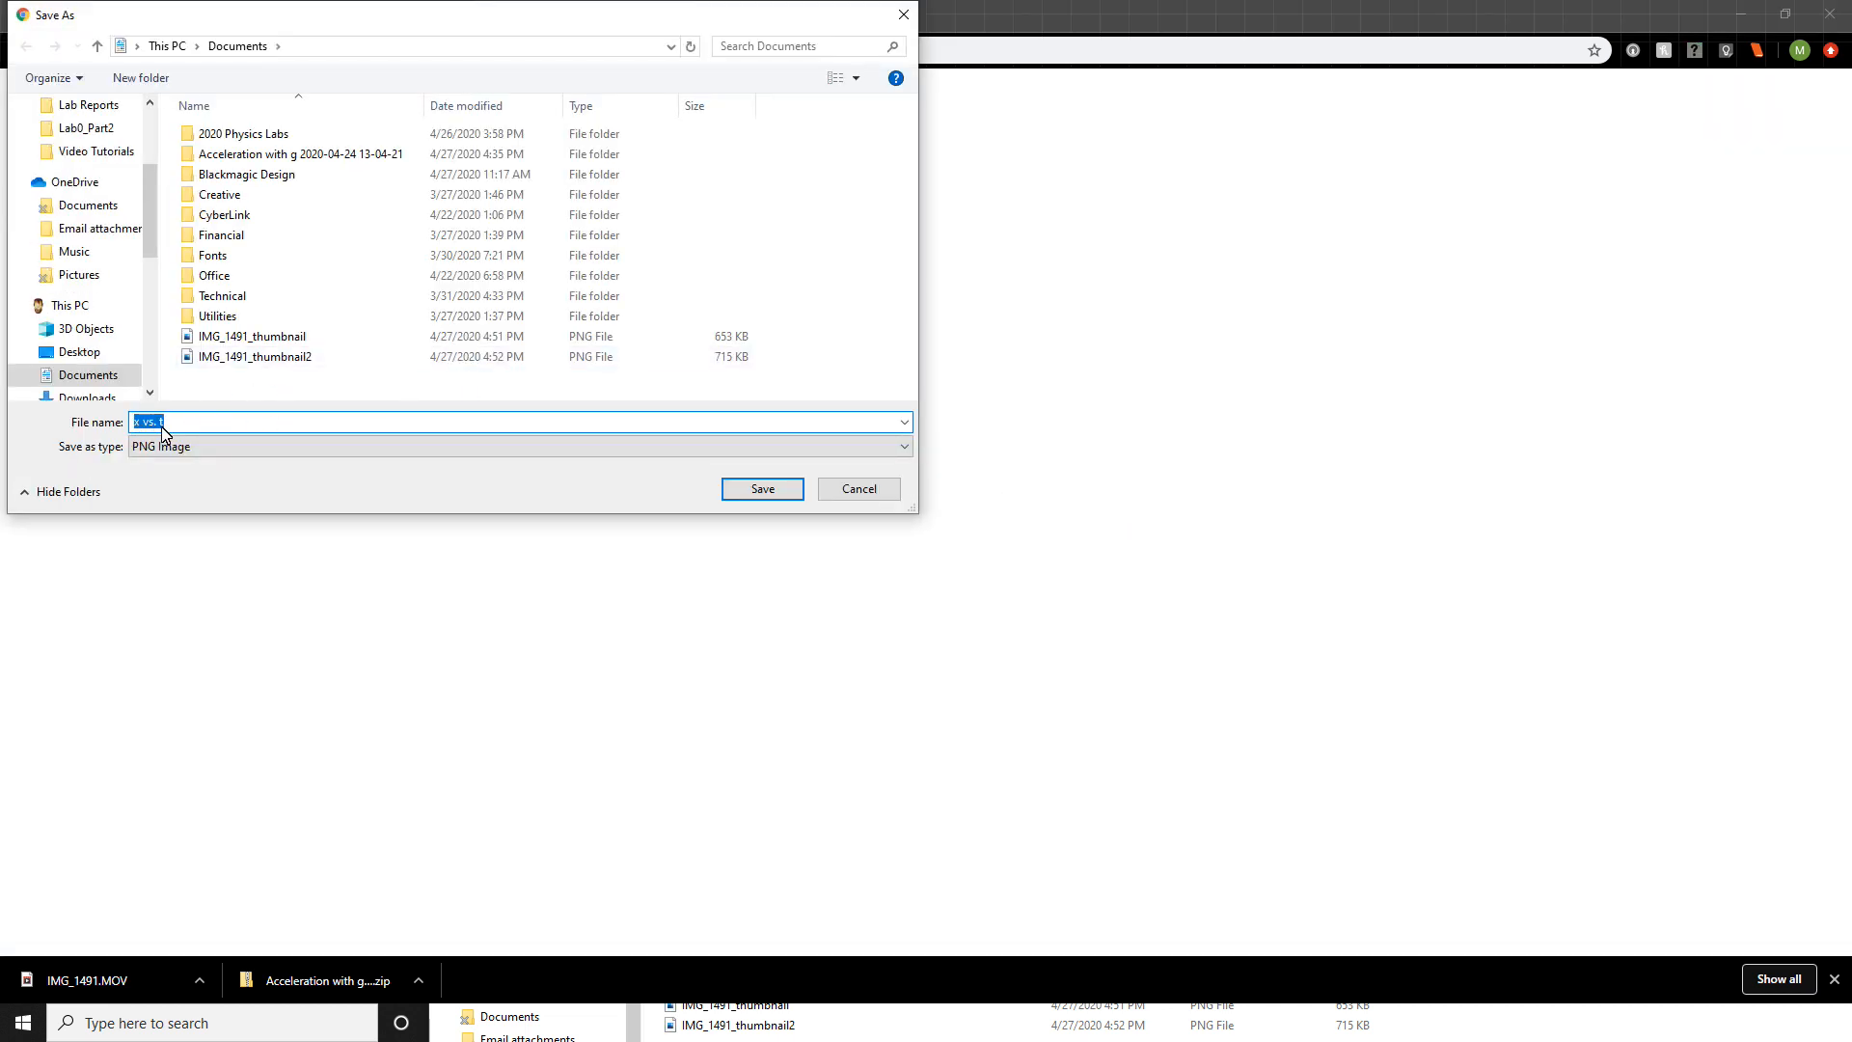
left_click(796, 494)
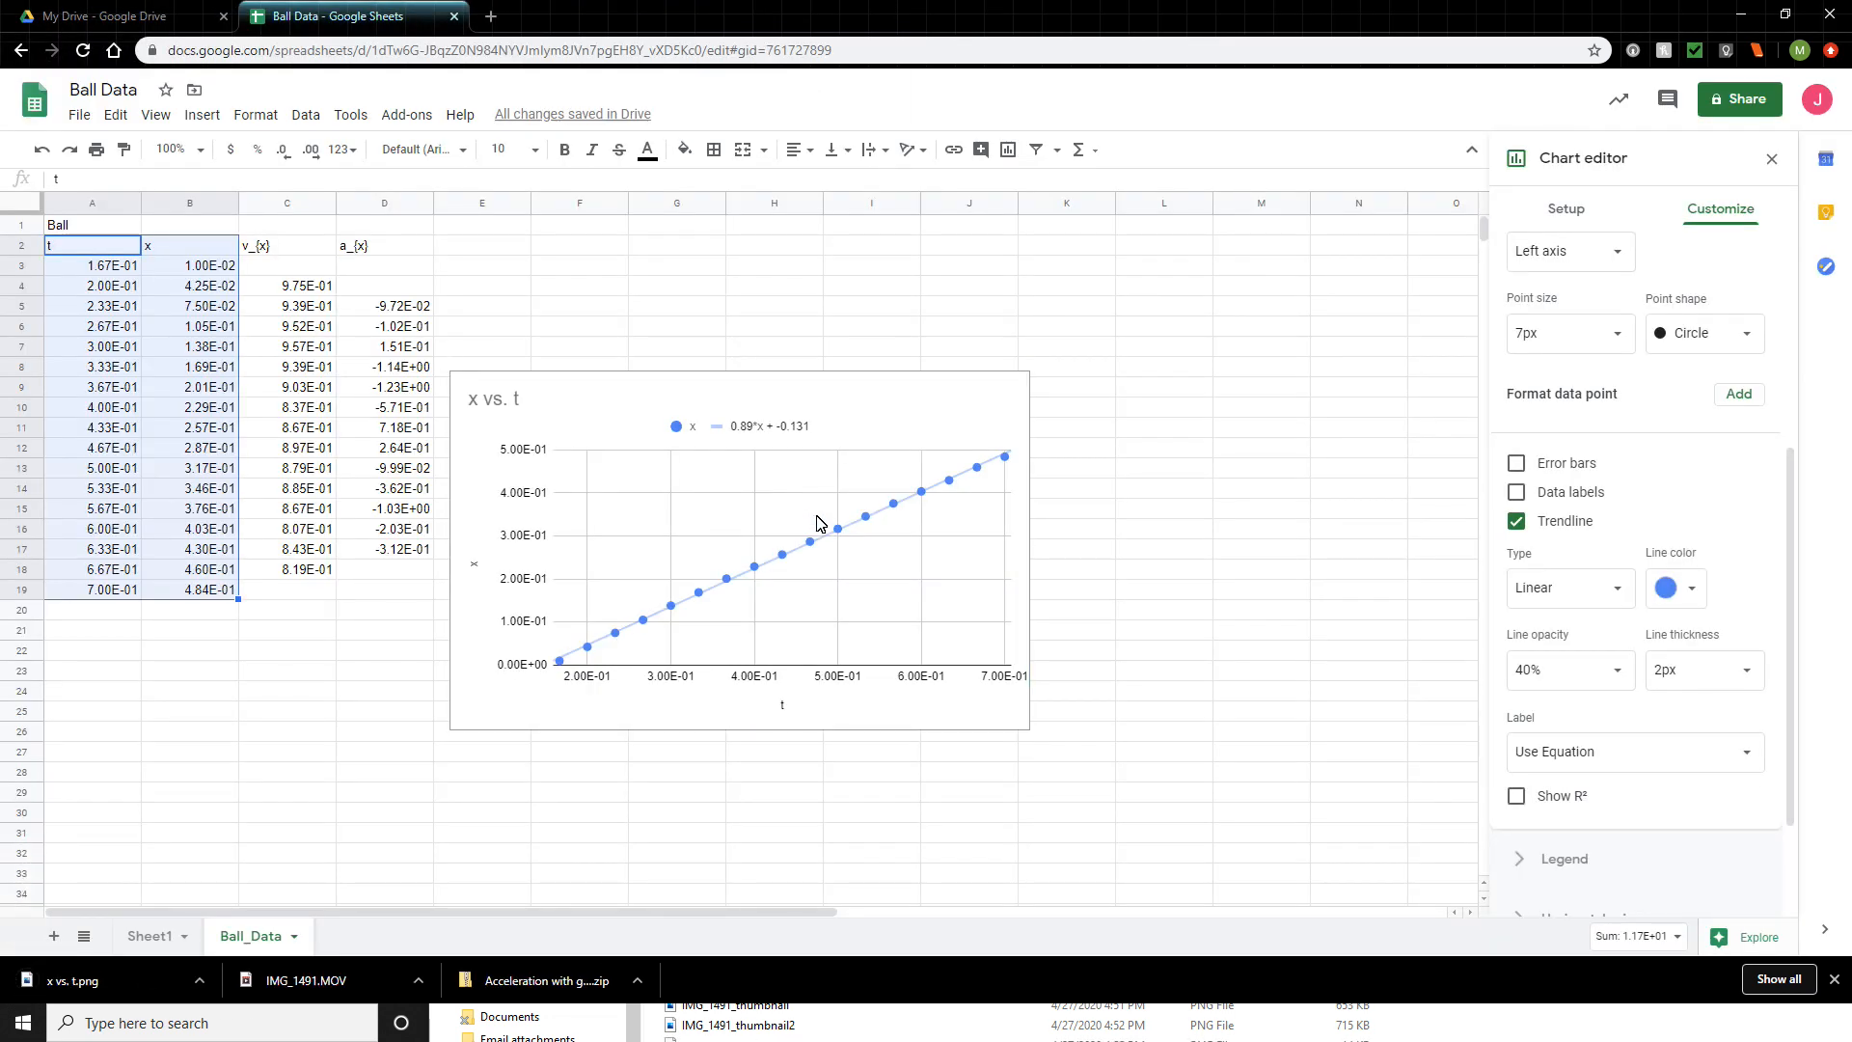
left_click(164, 991)
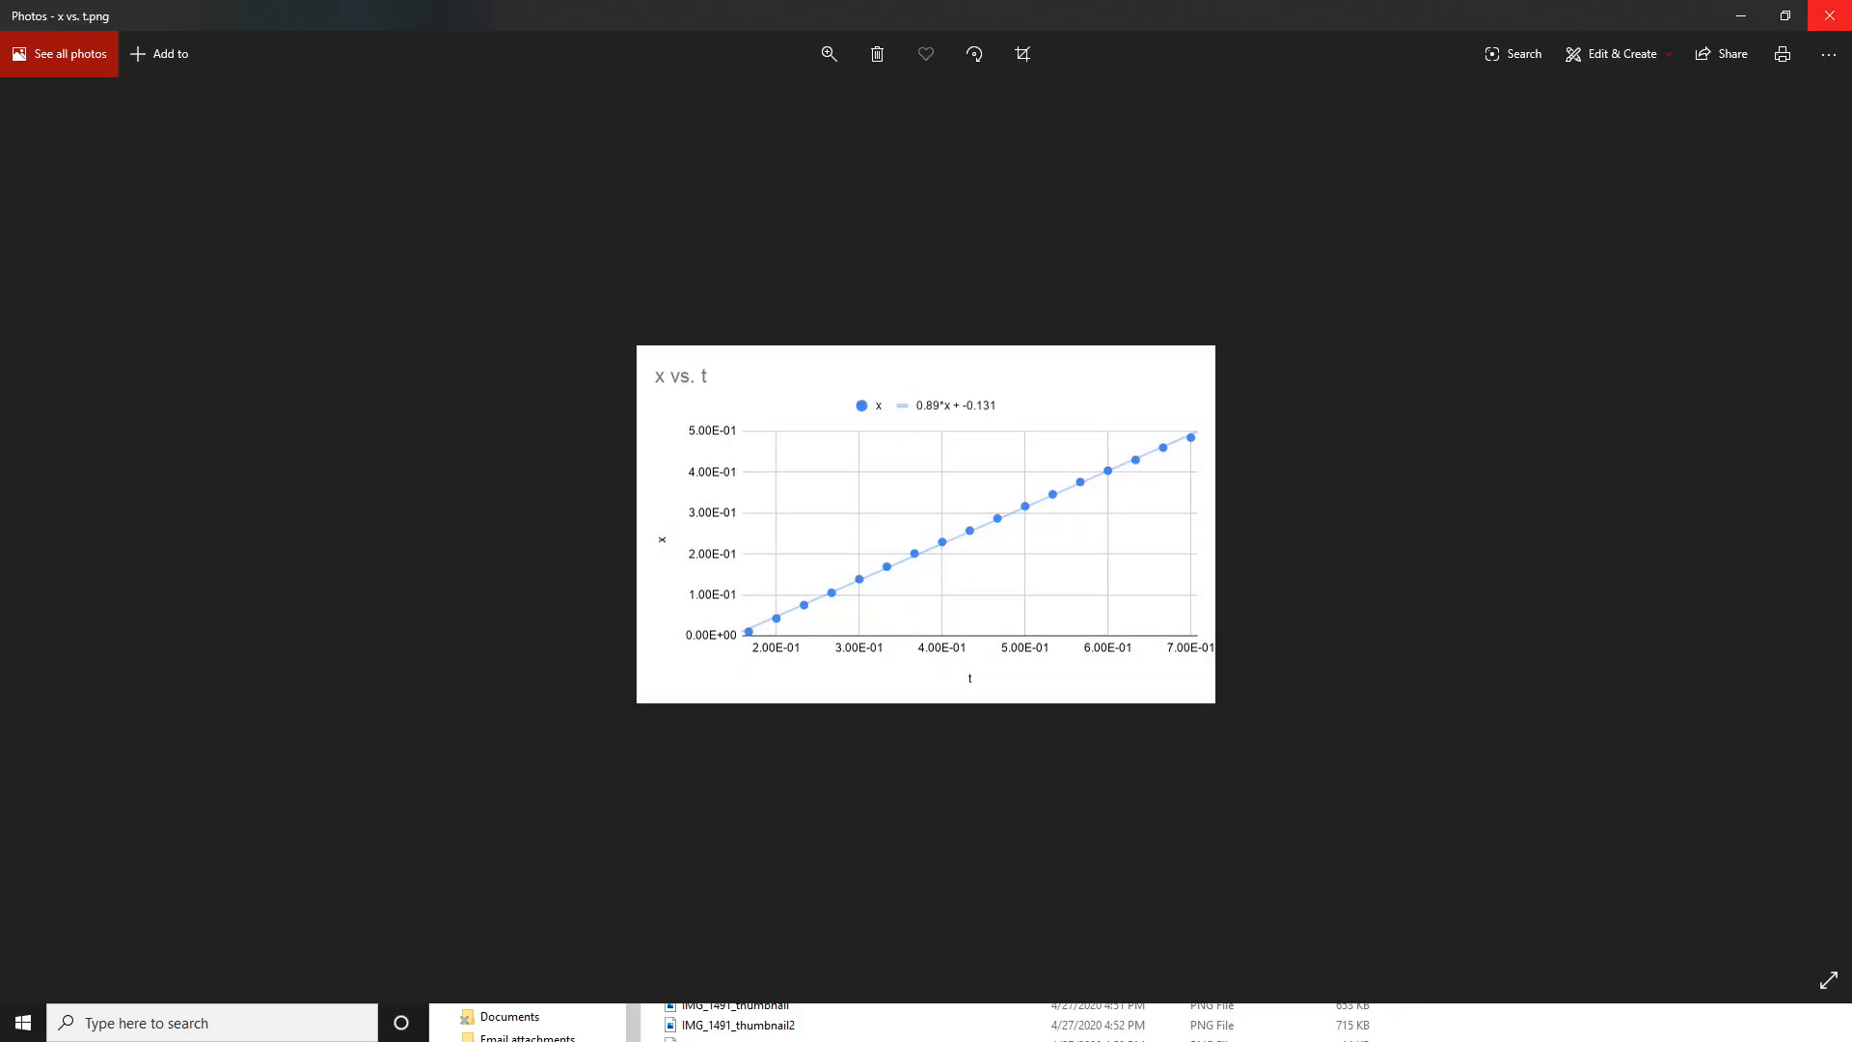
left_click(1829, 15)
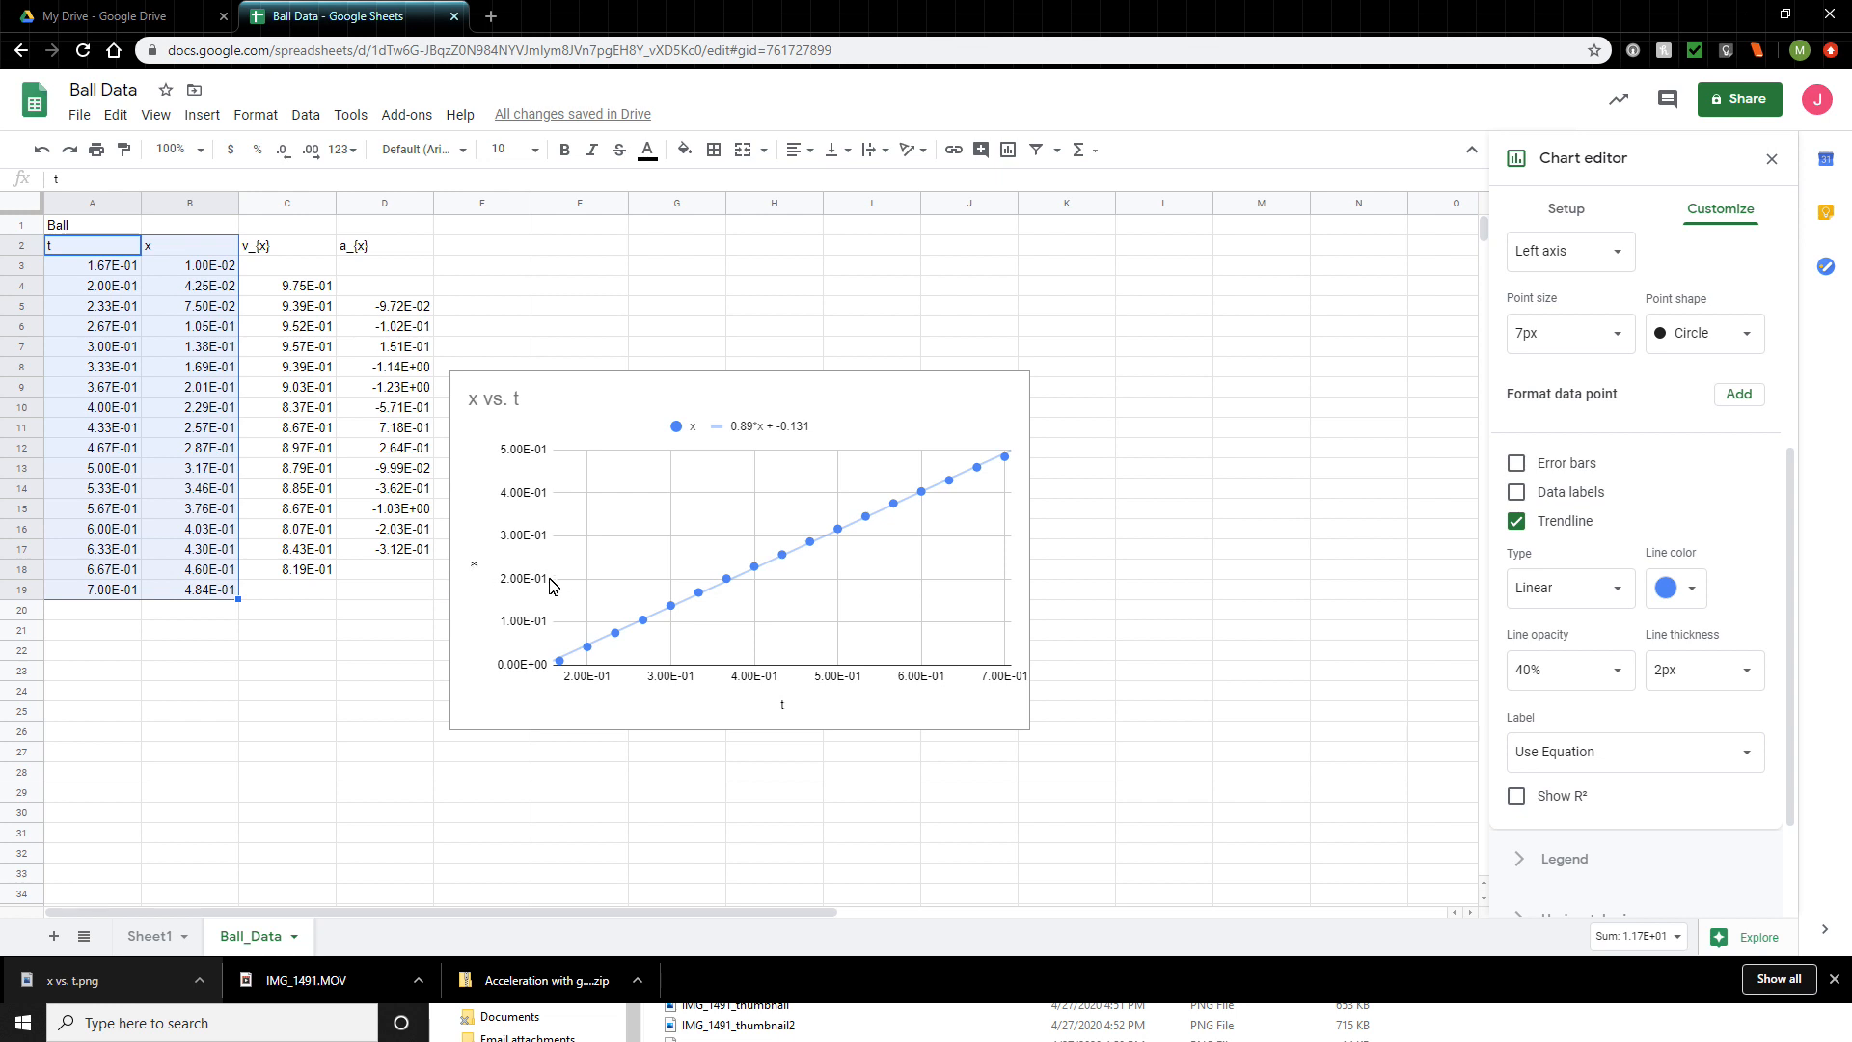
- Change the chart title to "x vs. t Plot" and move the chart up and to the right on the sheet
left_click(487, 410)
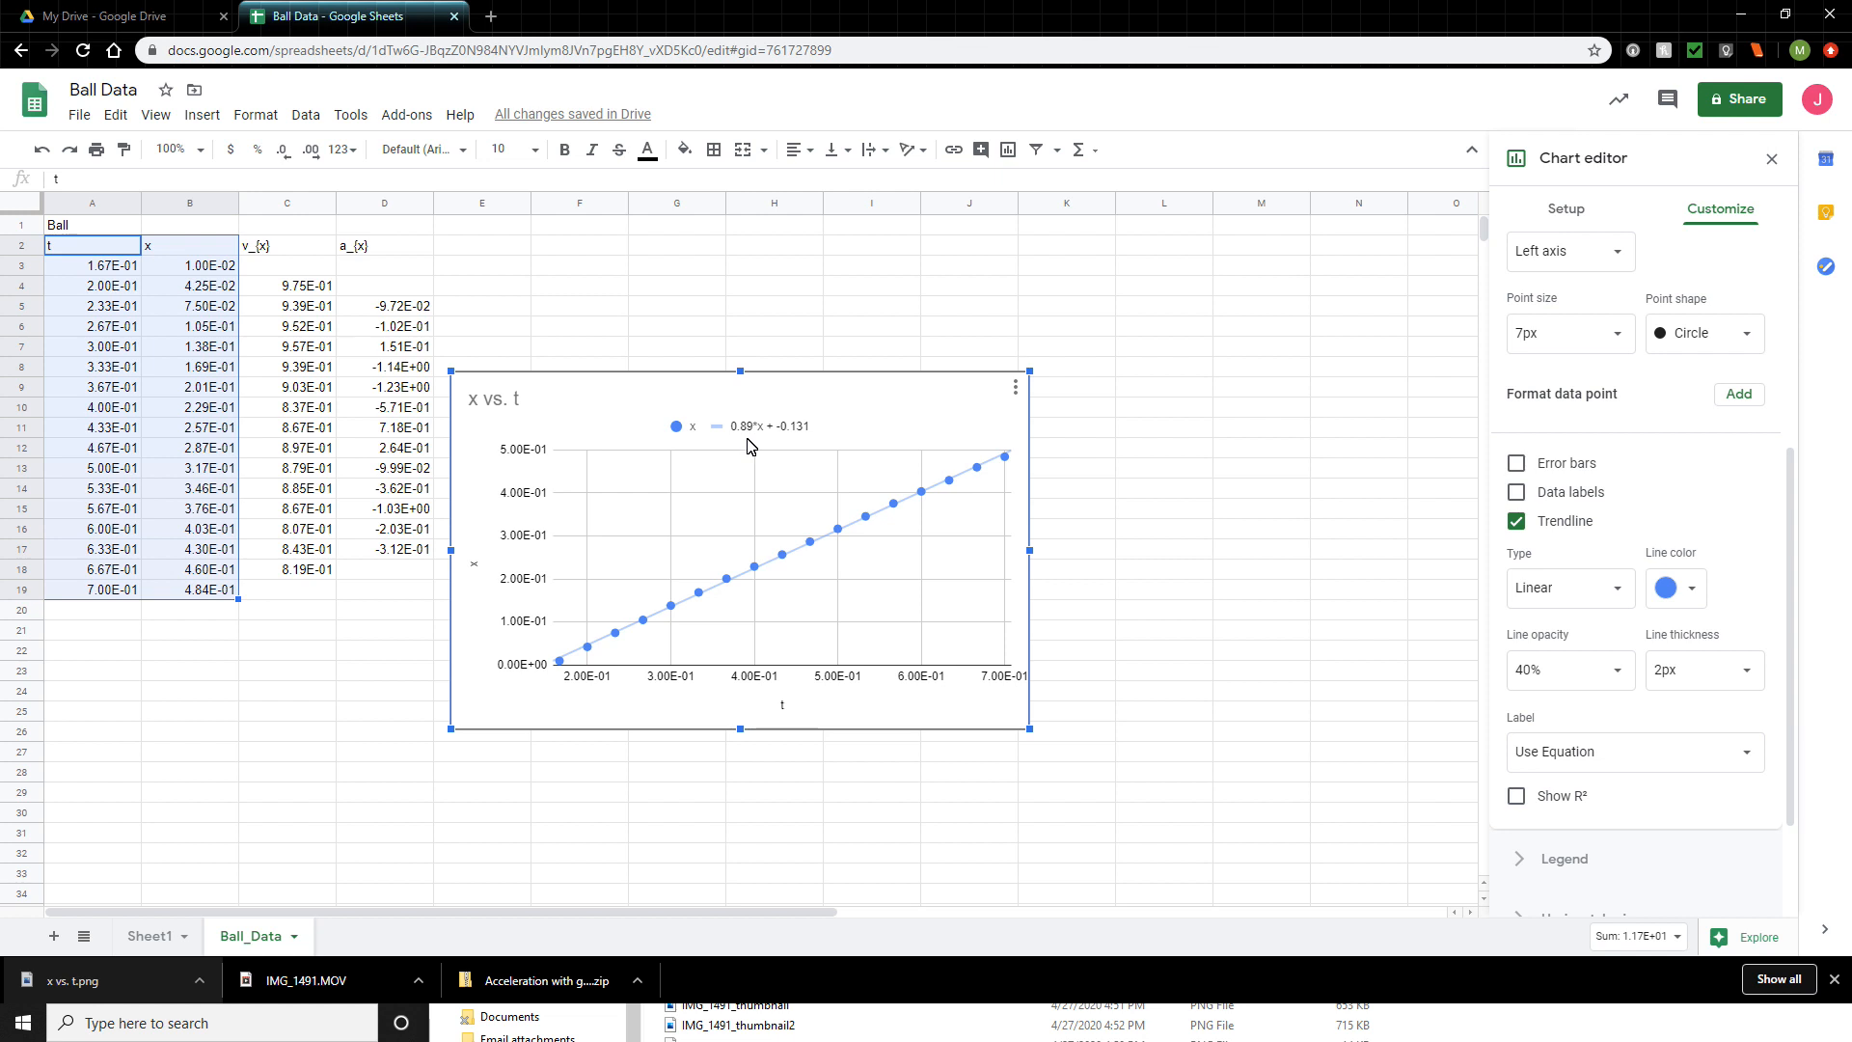
scroll(1591, 829, "up", 4)
left_click(1514, 378)
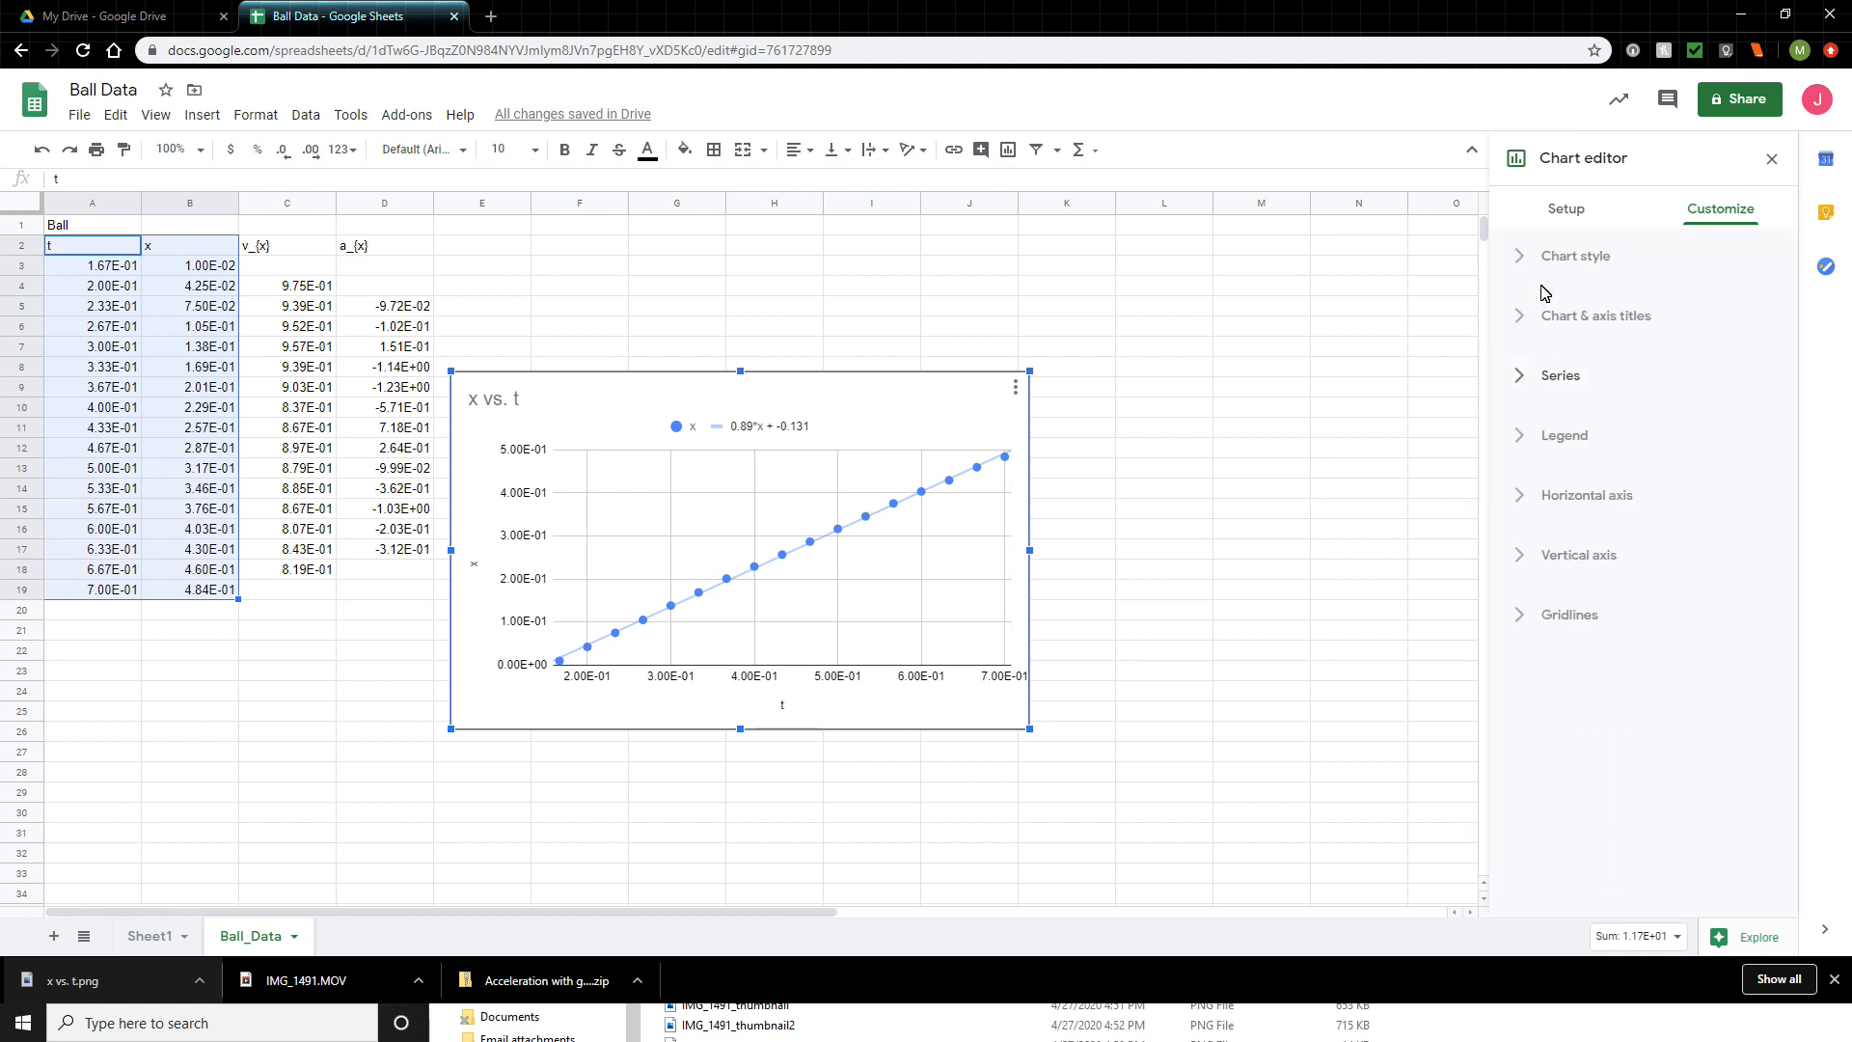
left_click(1514, 323)
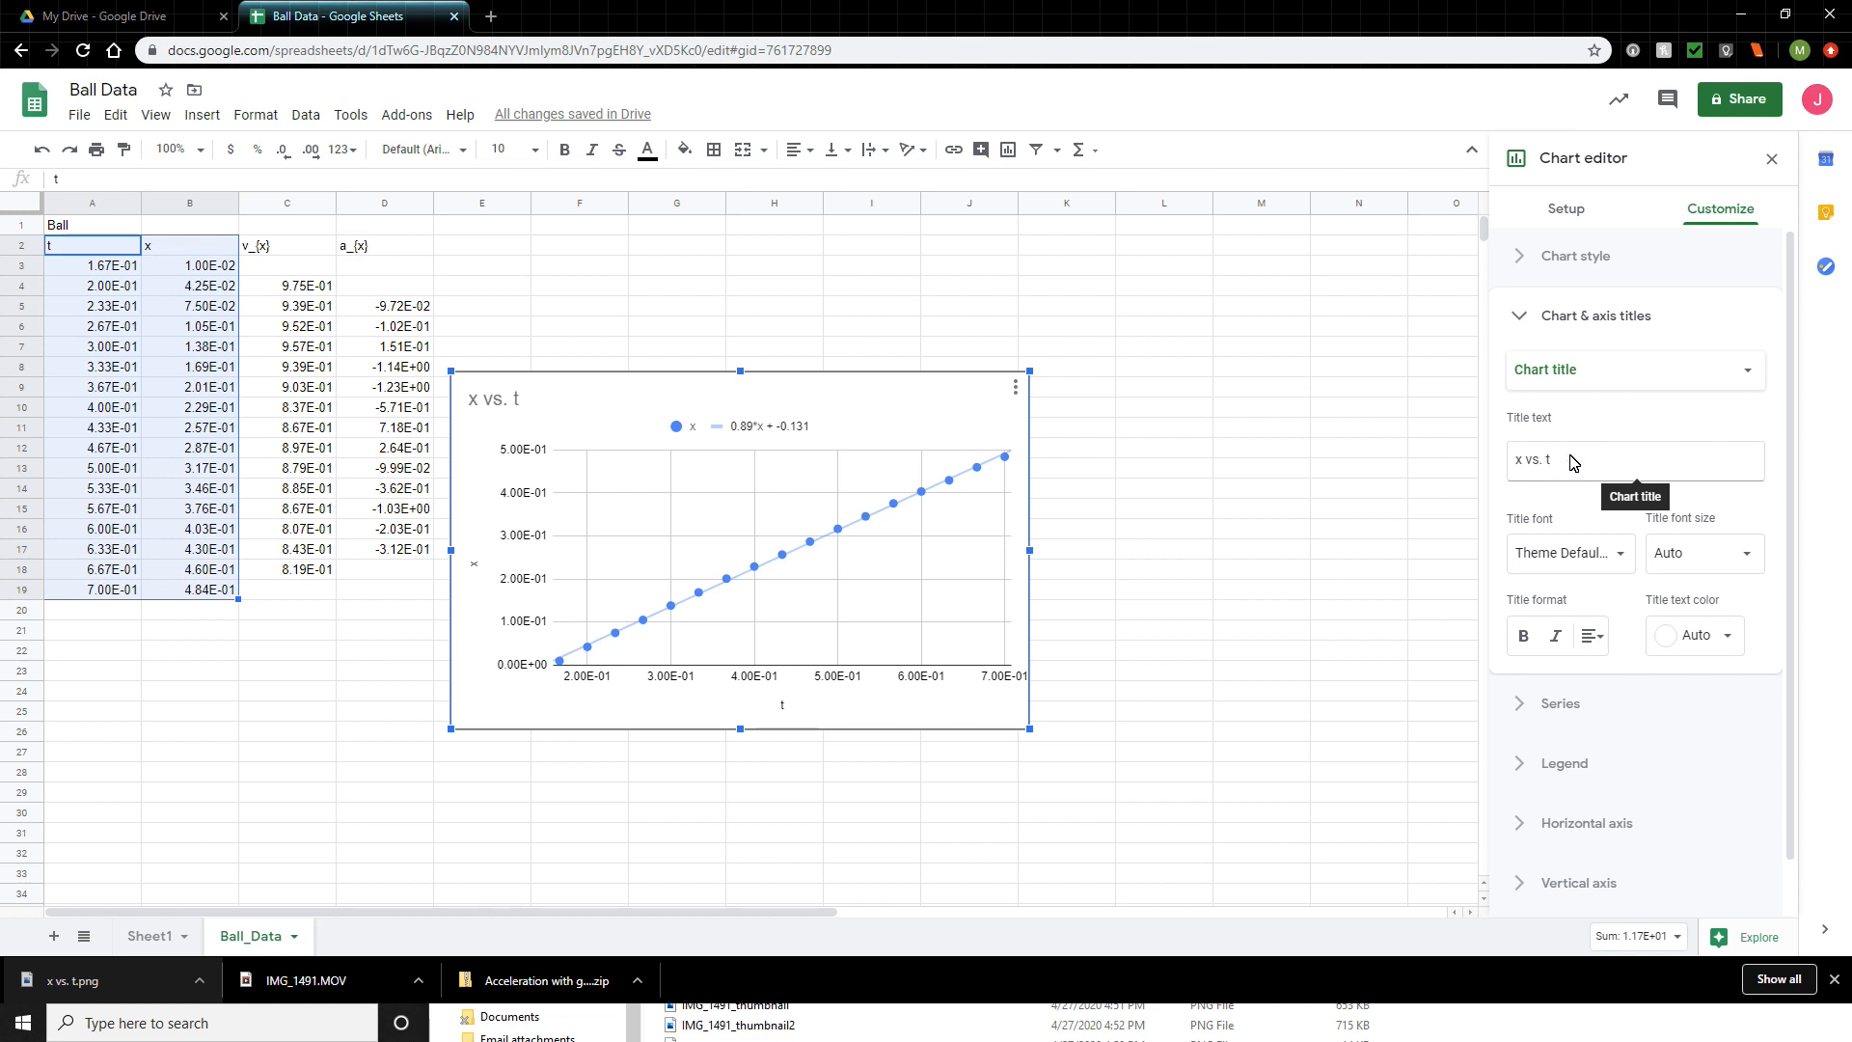
left_click(1572, 463)
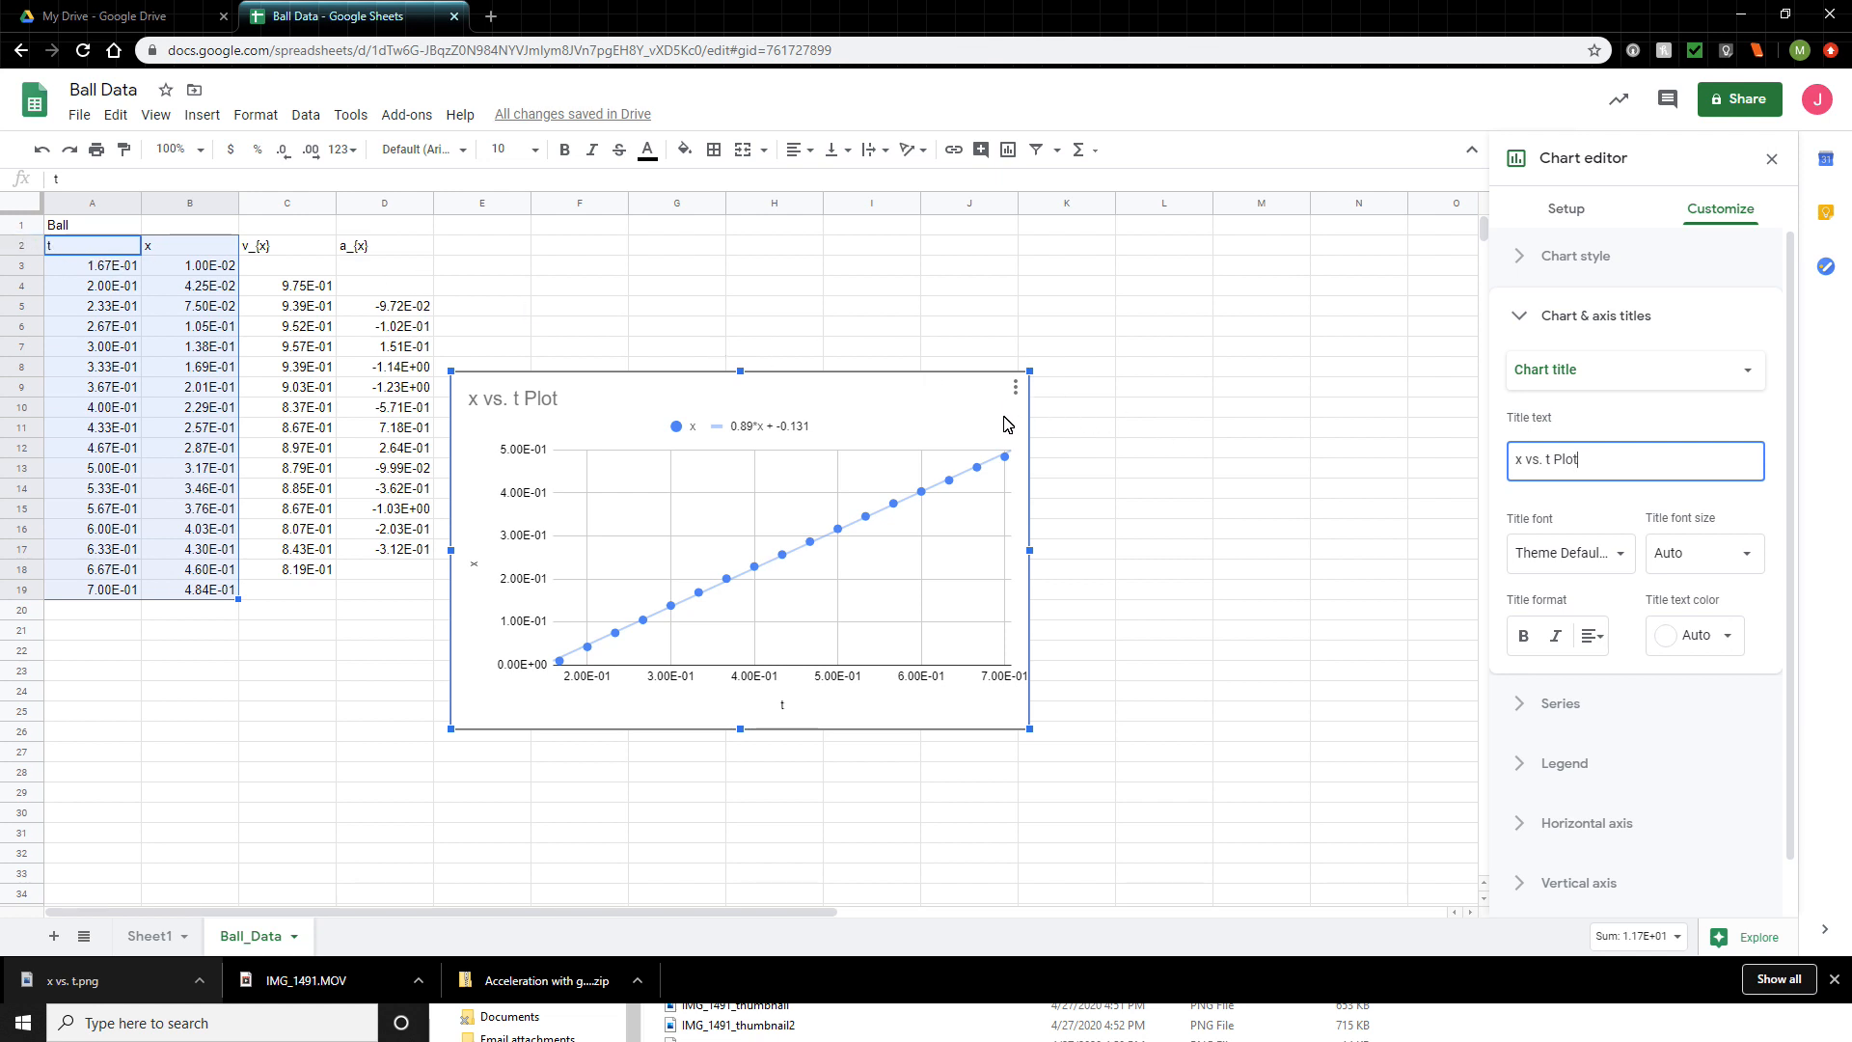
left_click_drag(910, 374, 1168, 315)
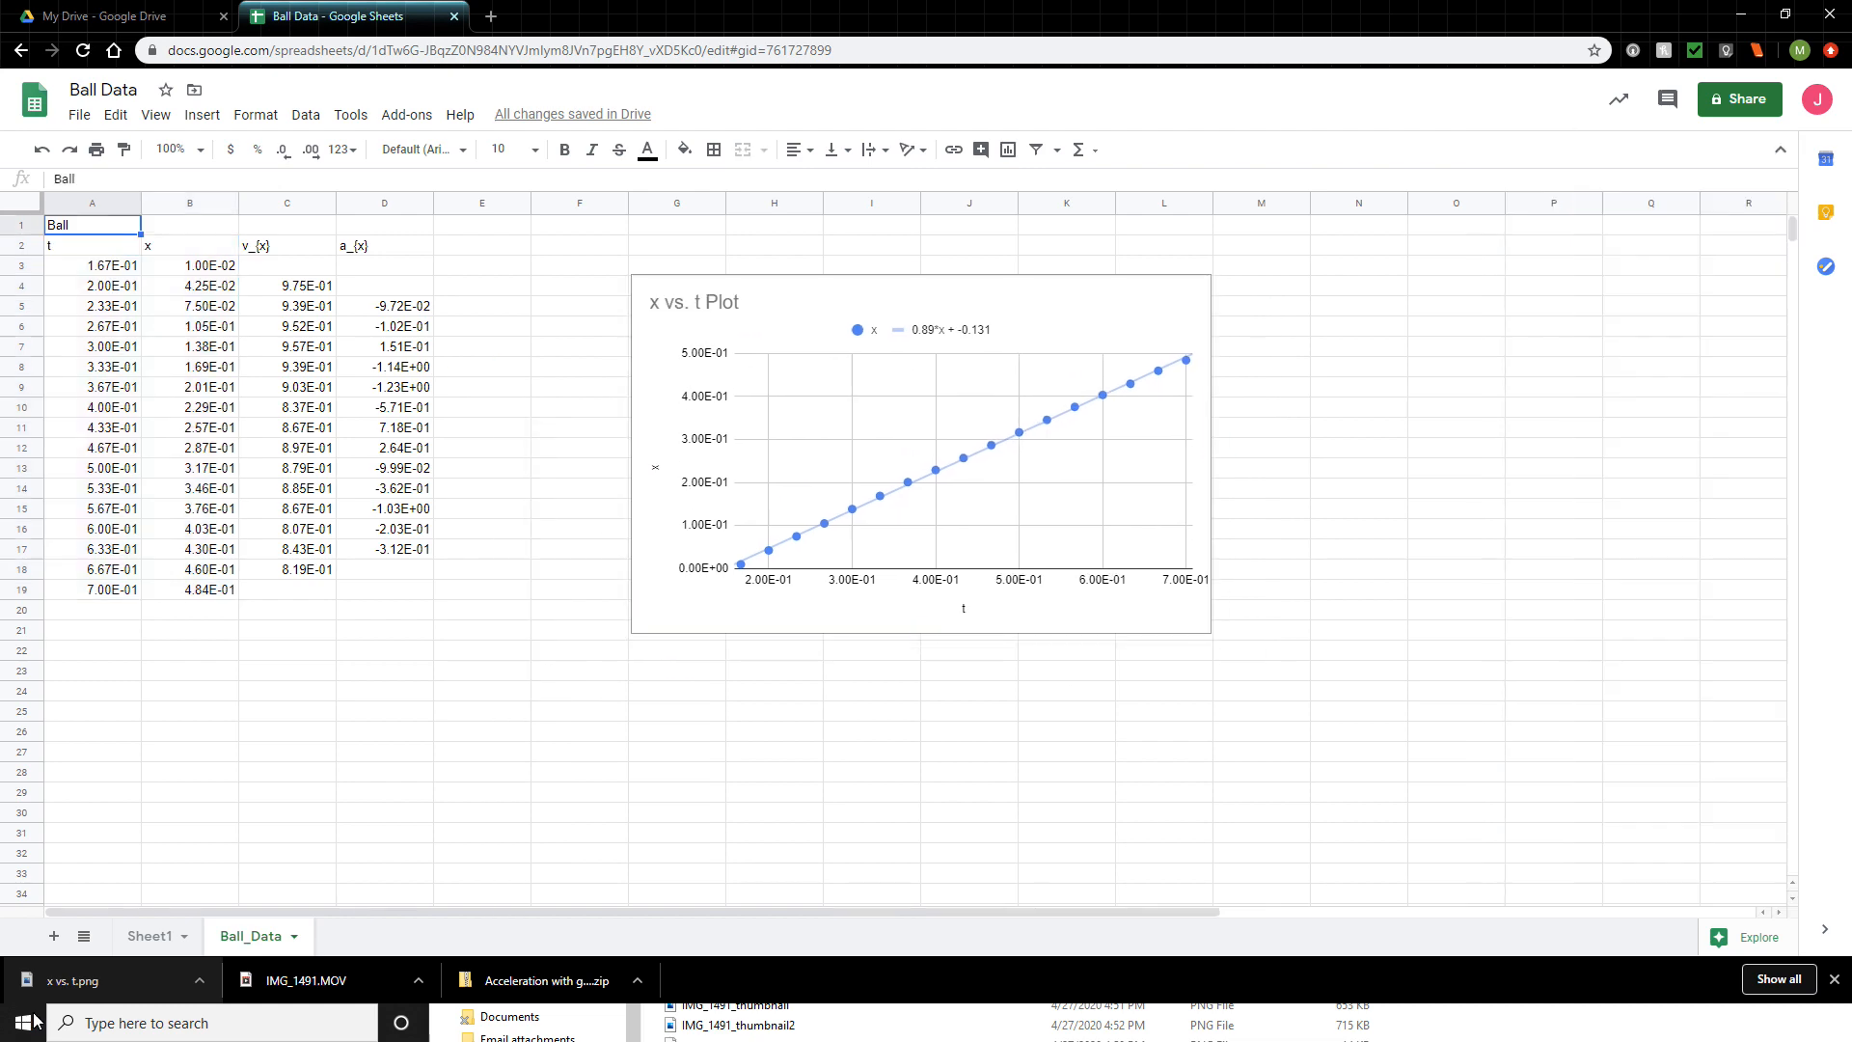
- Launch Vernier Graphical Analysis, and copy the data range A3:D19 from the Ball_Data sheet
left_click(27, 1022)
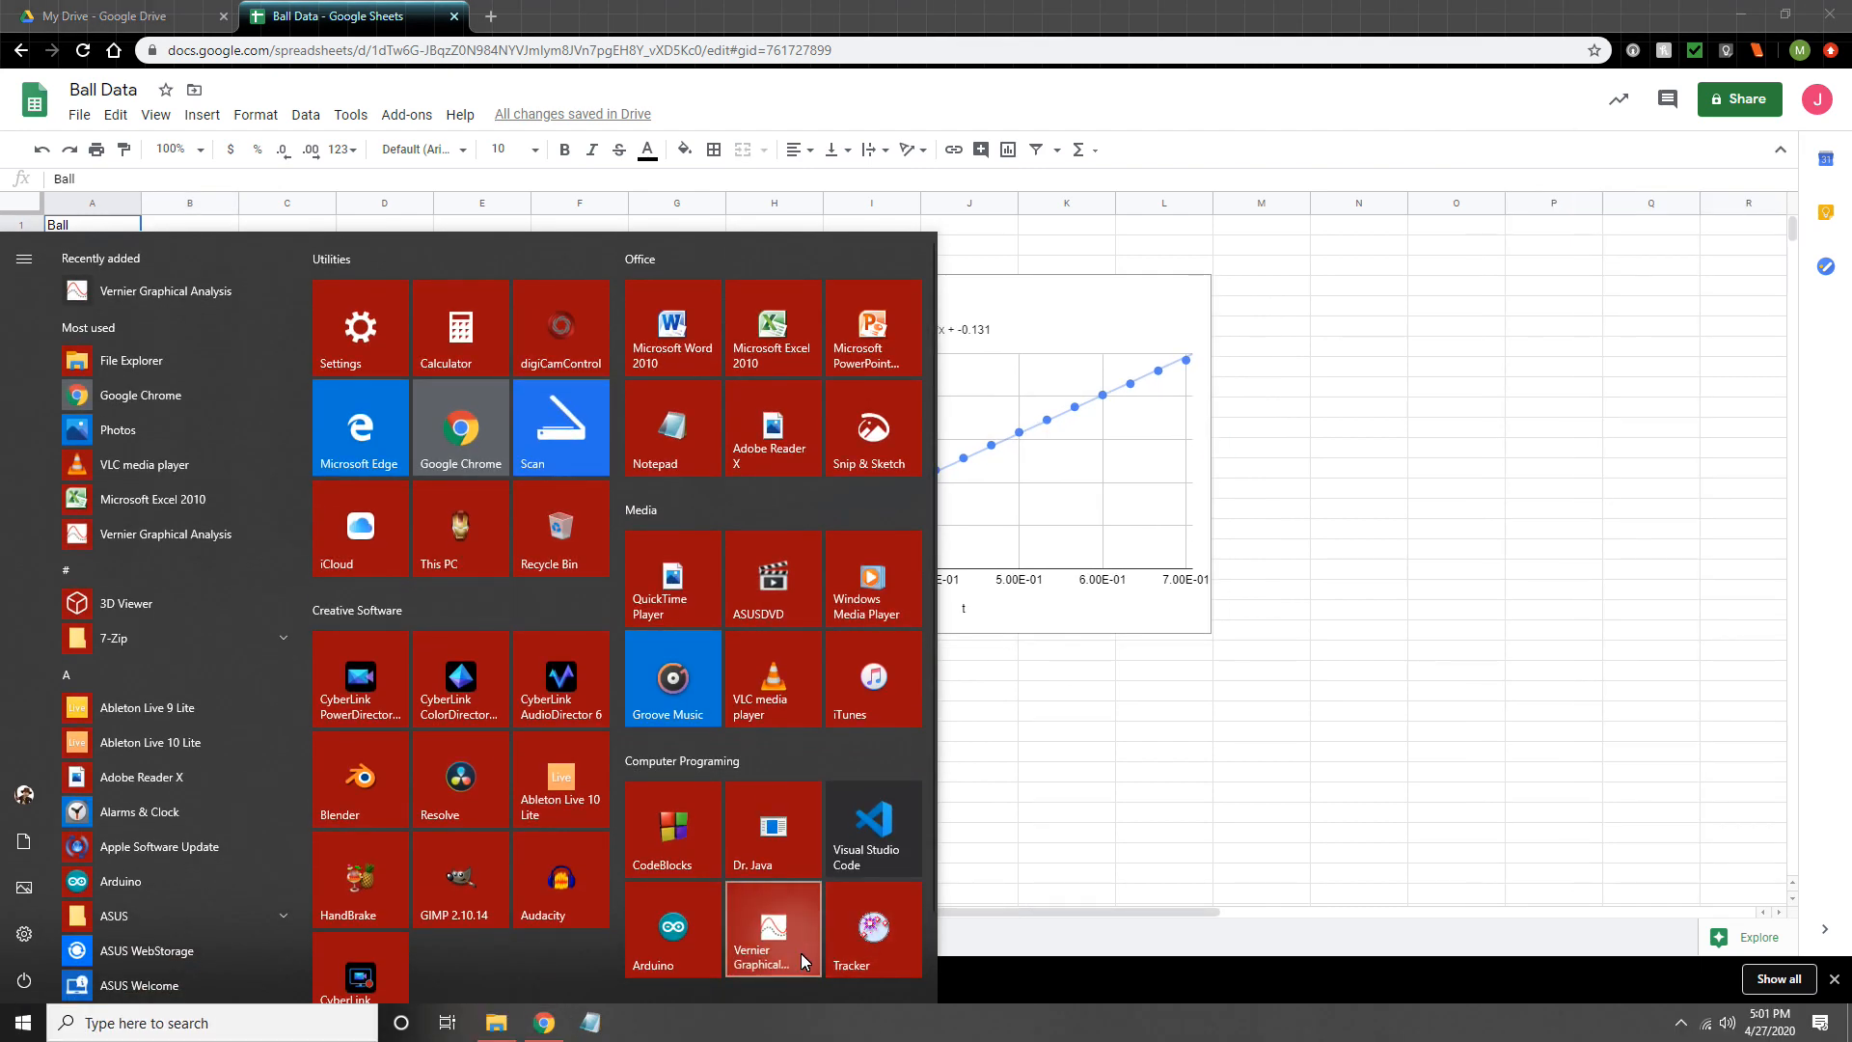
left_click(801, 953)
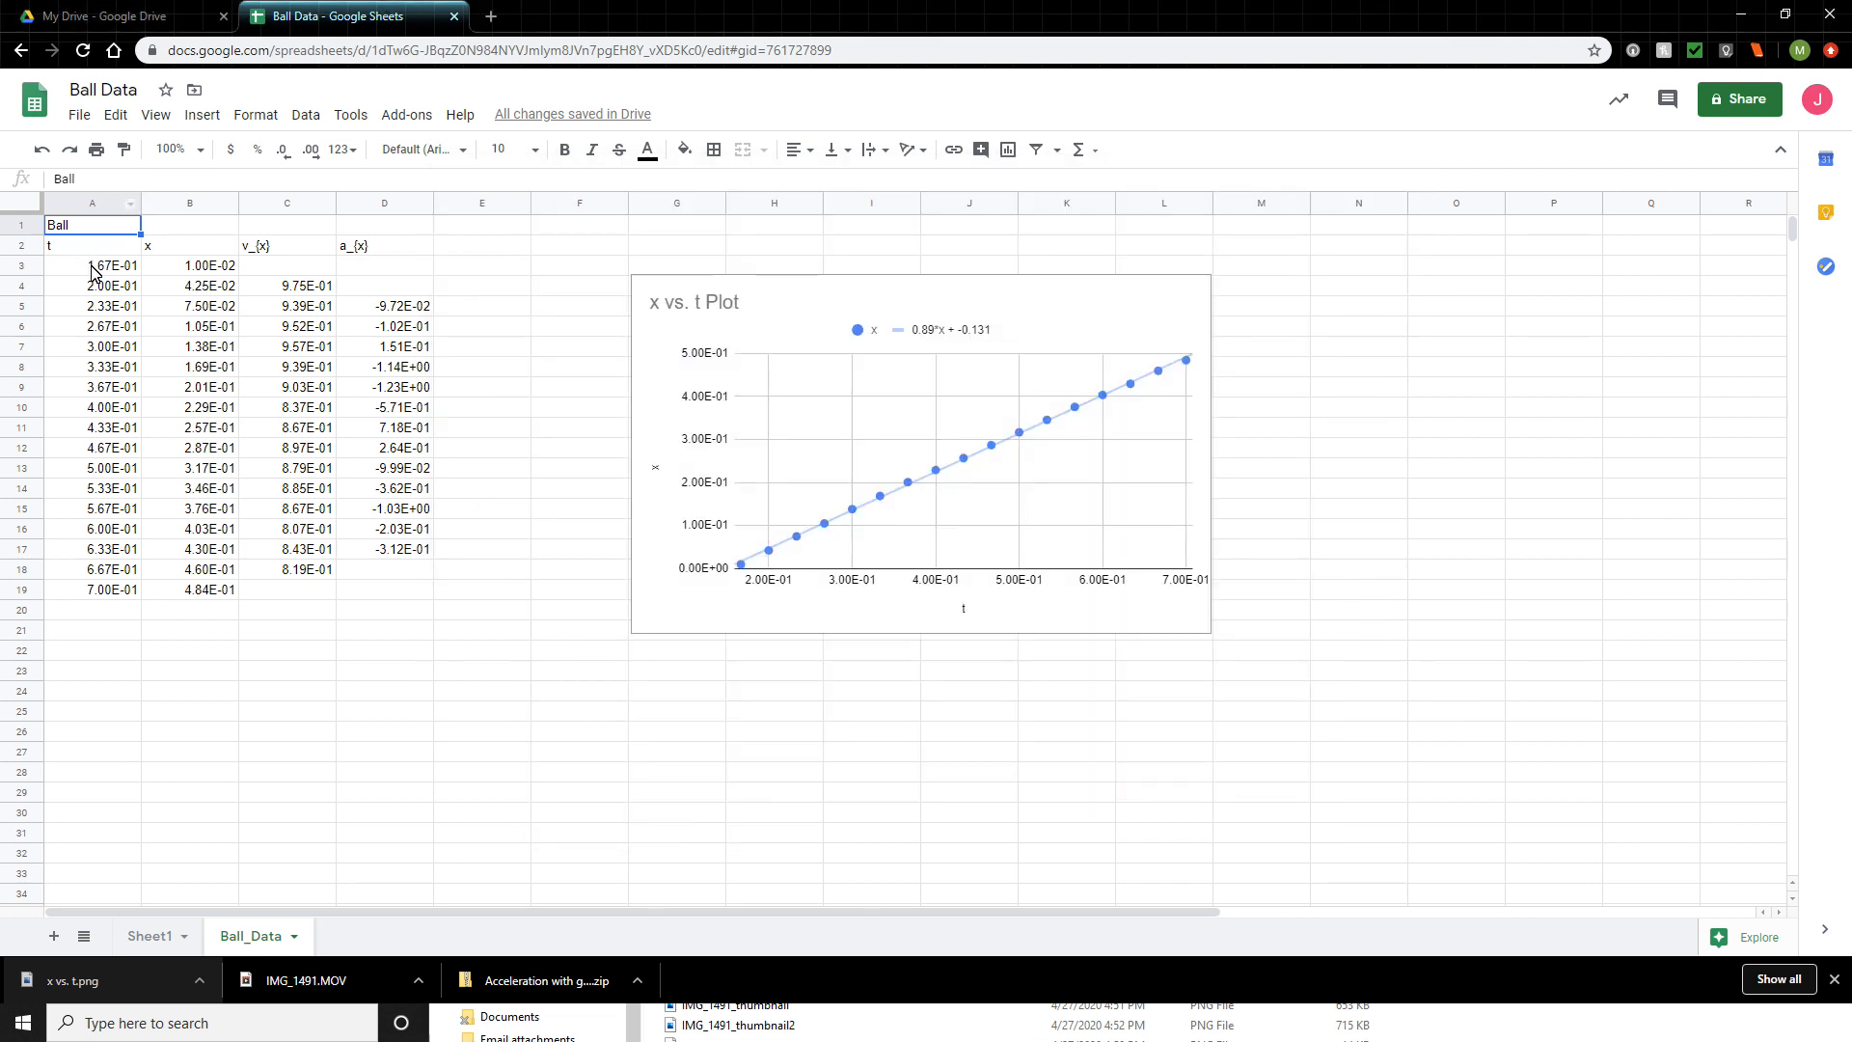
left_click_drag(94, 270, 392, 599)
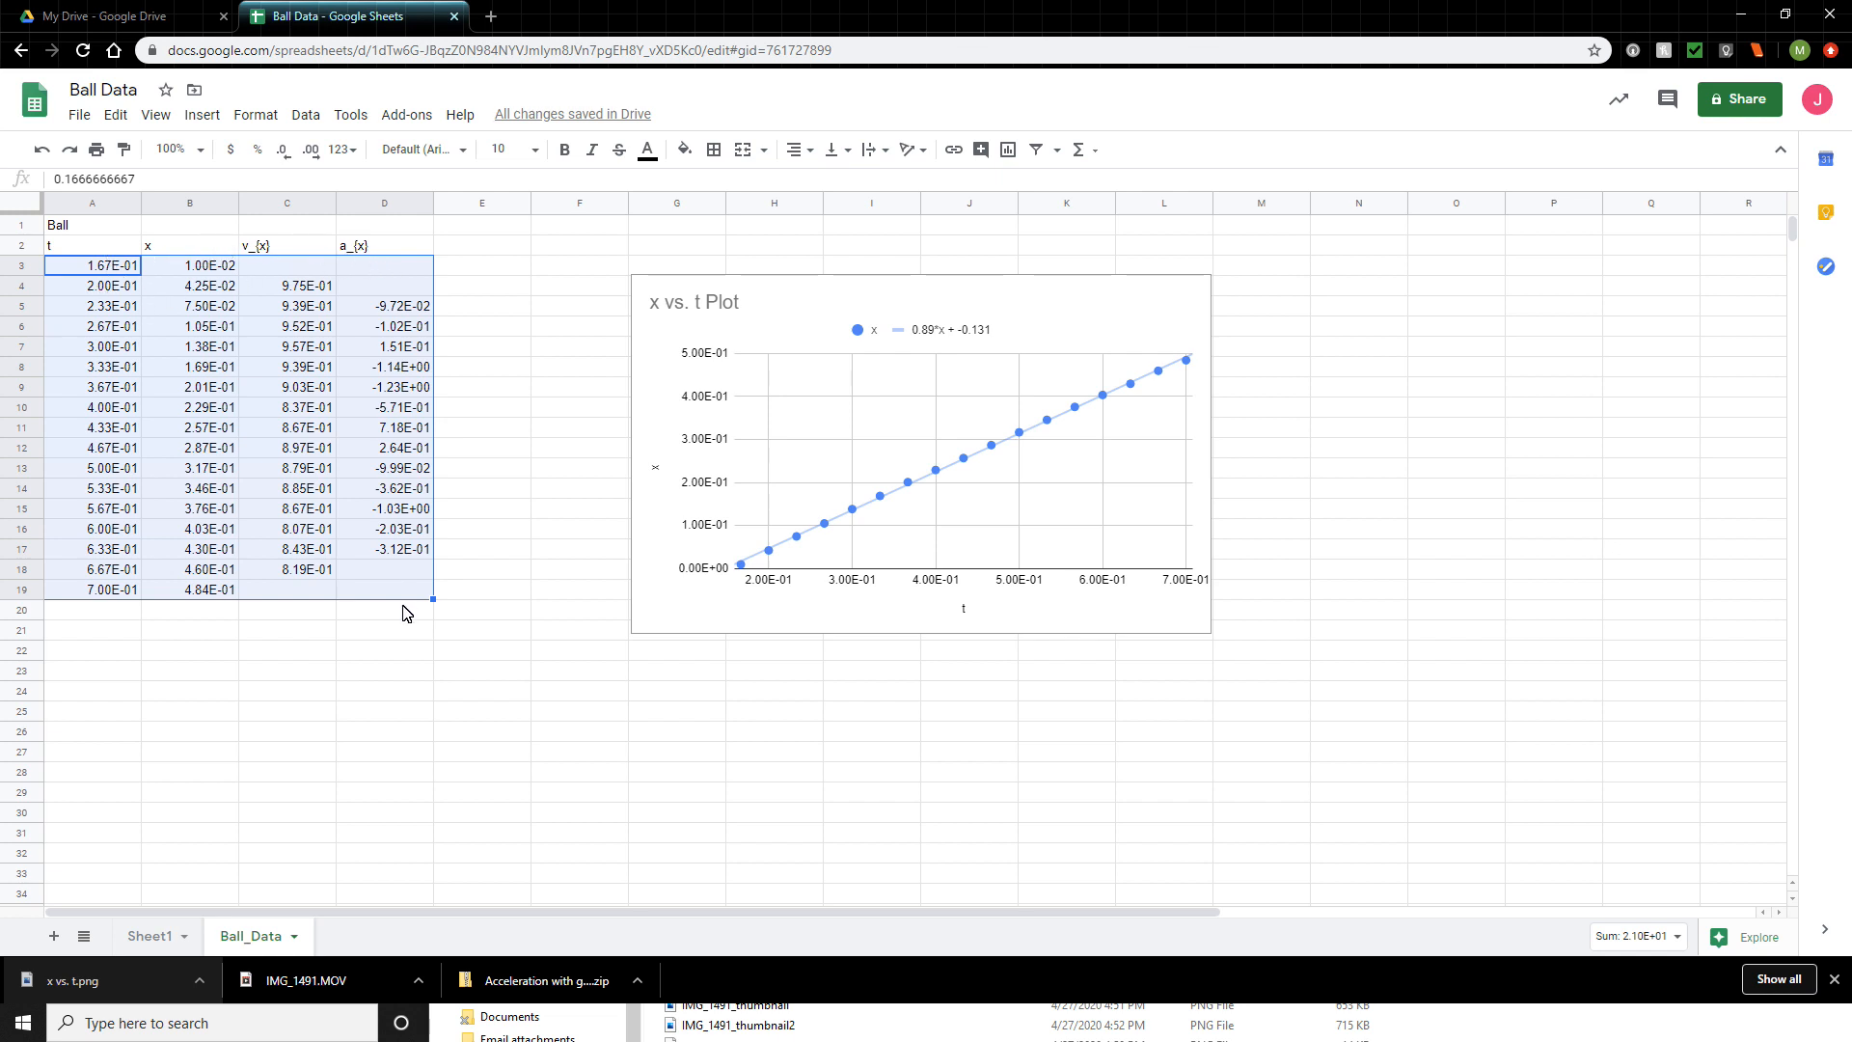
key("ctrl+c")
right_click(224, 426)
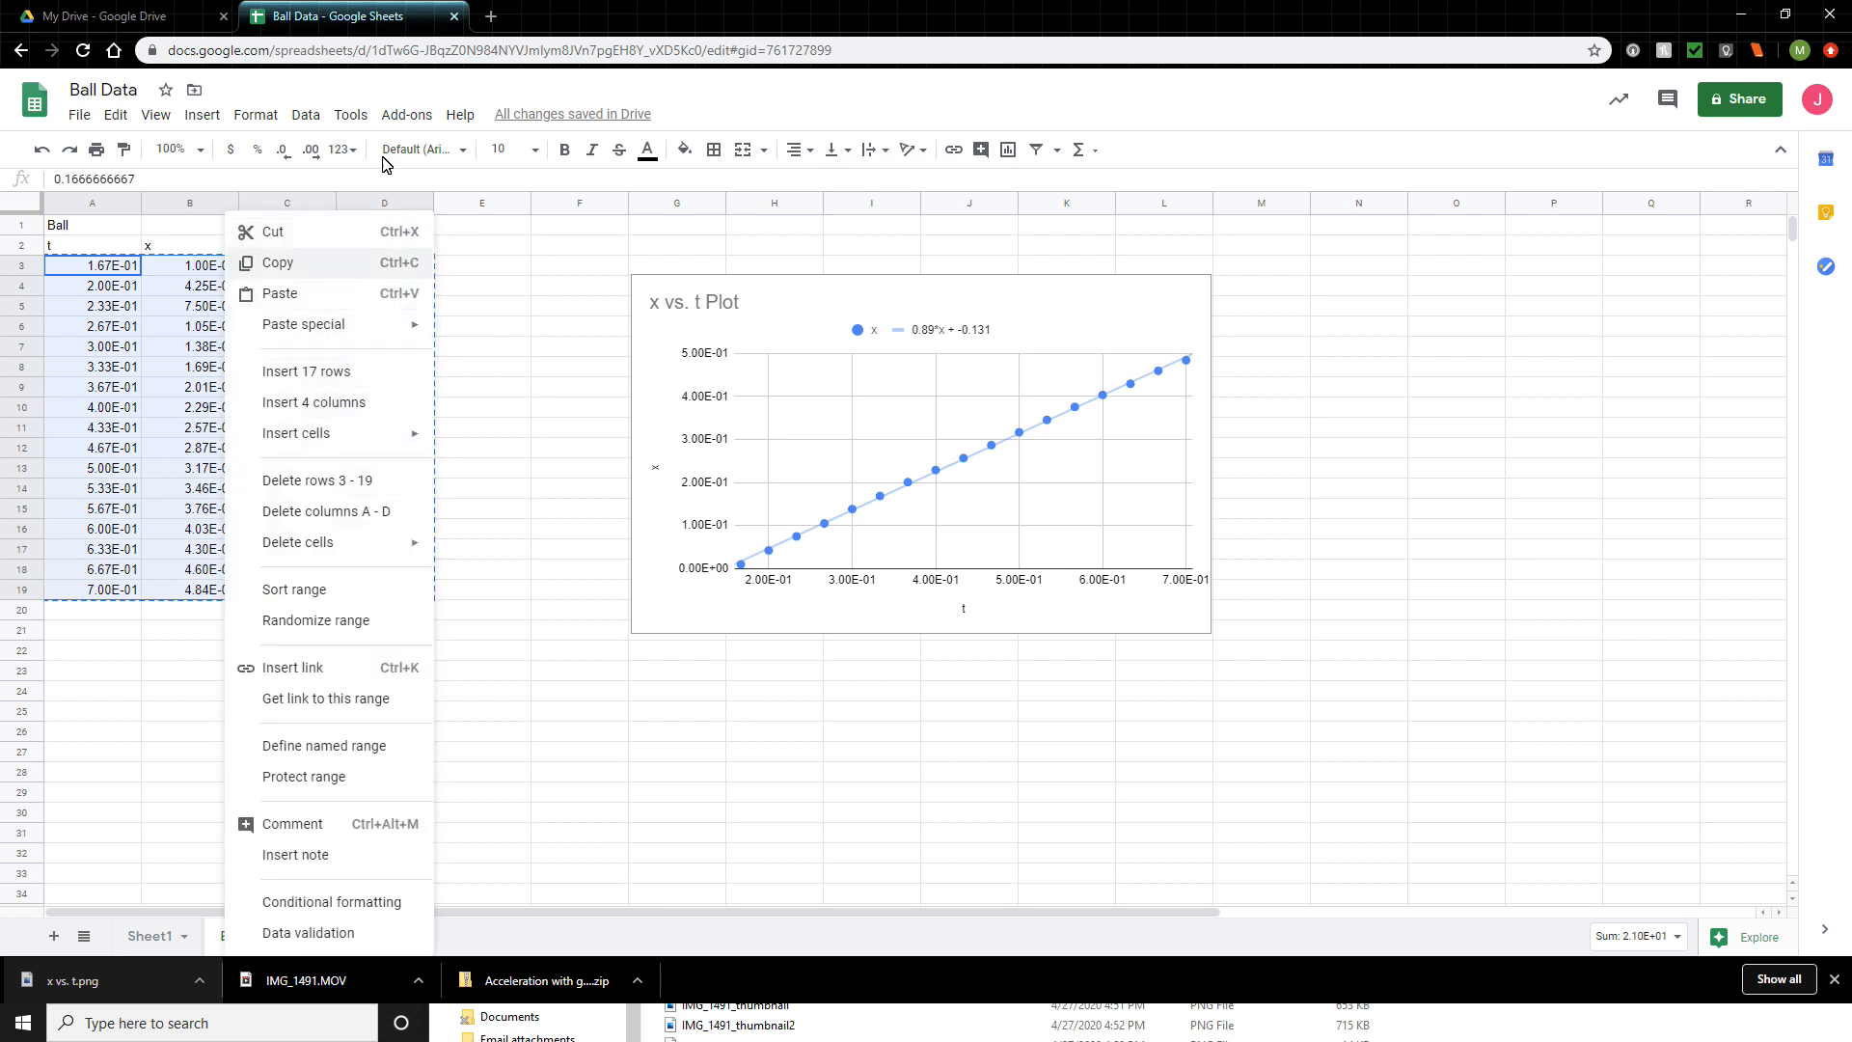
left_click(331, 292)
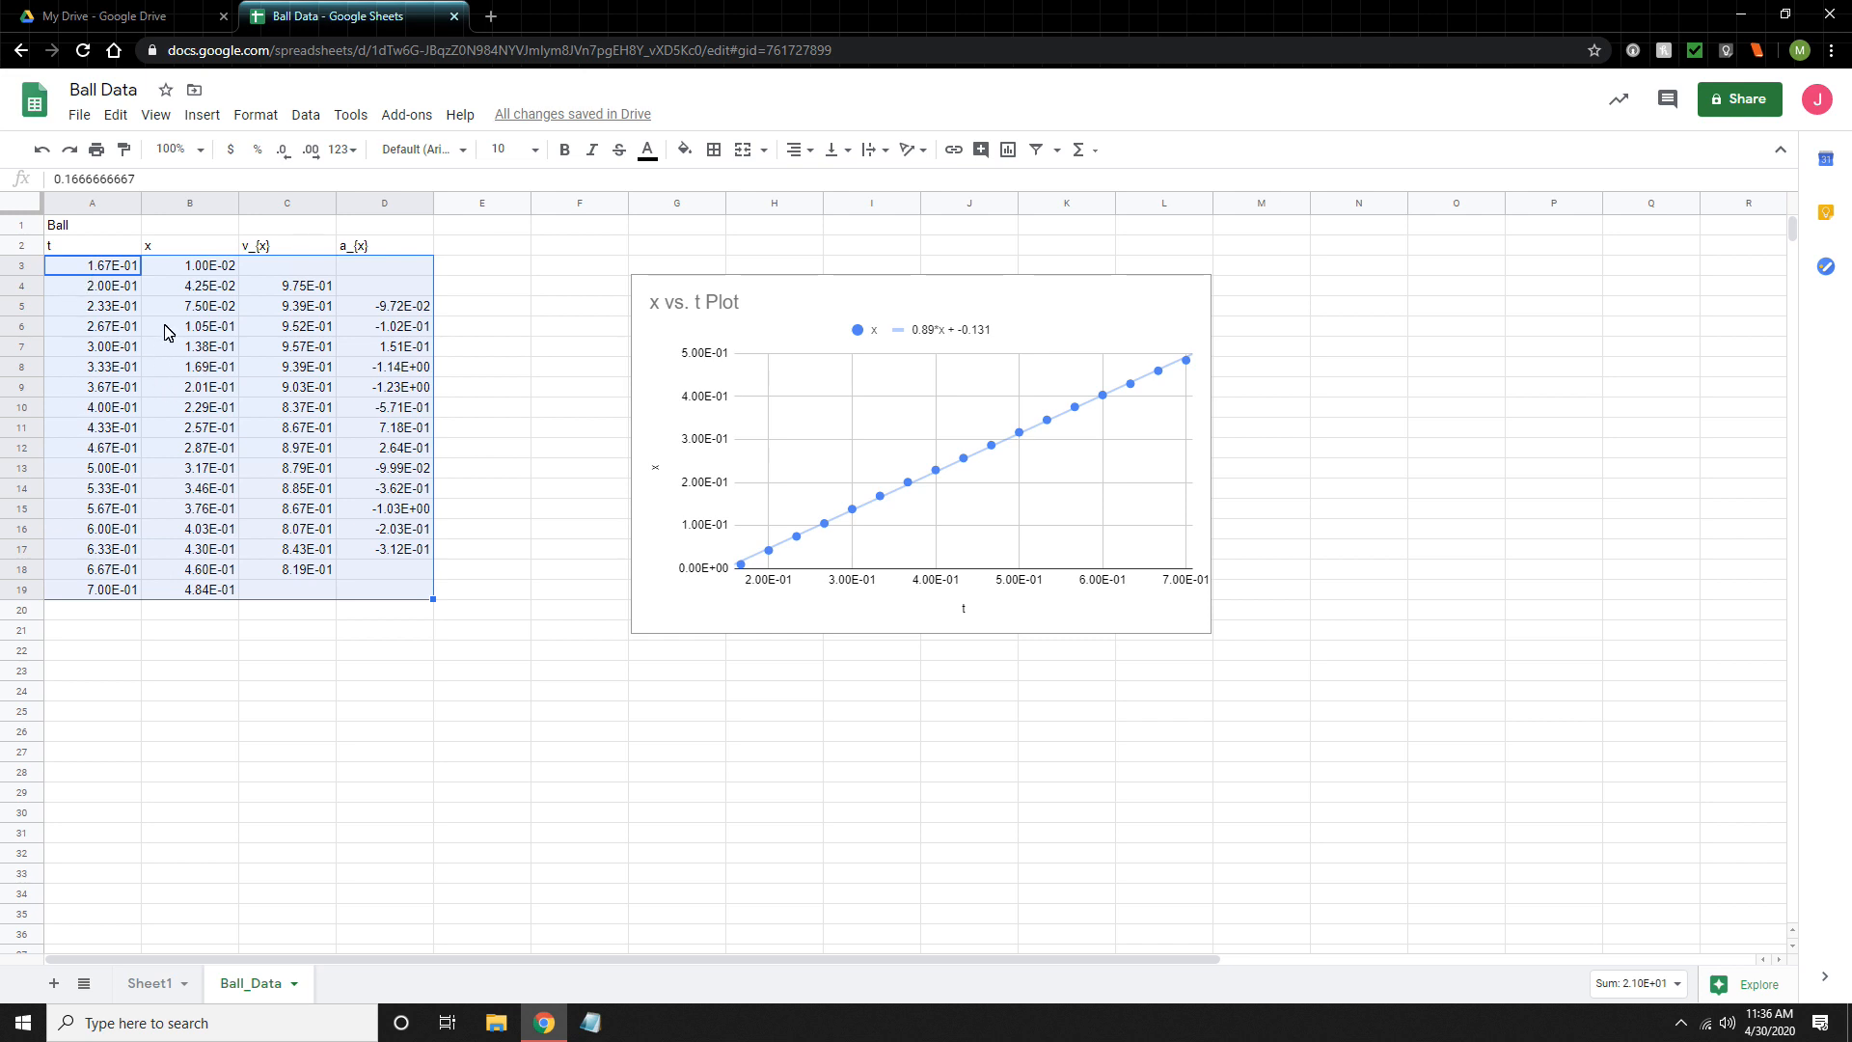
- Show five more decimal places for the selected data in A3:D19
left_click(310, 152)
left_click(310, 151)
left_click(311, 151)
left_click(310, 152)
left_click(310, 151)
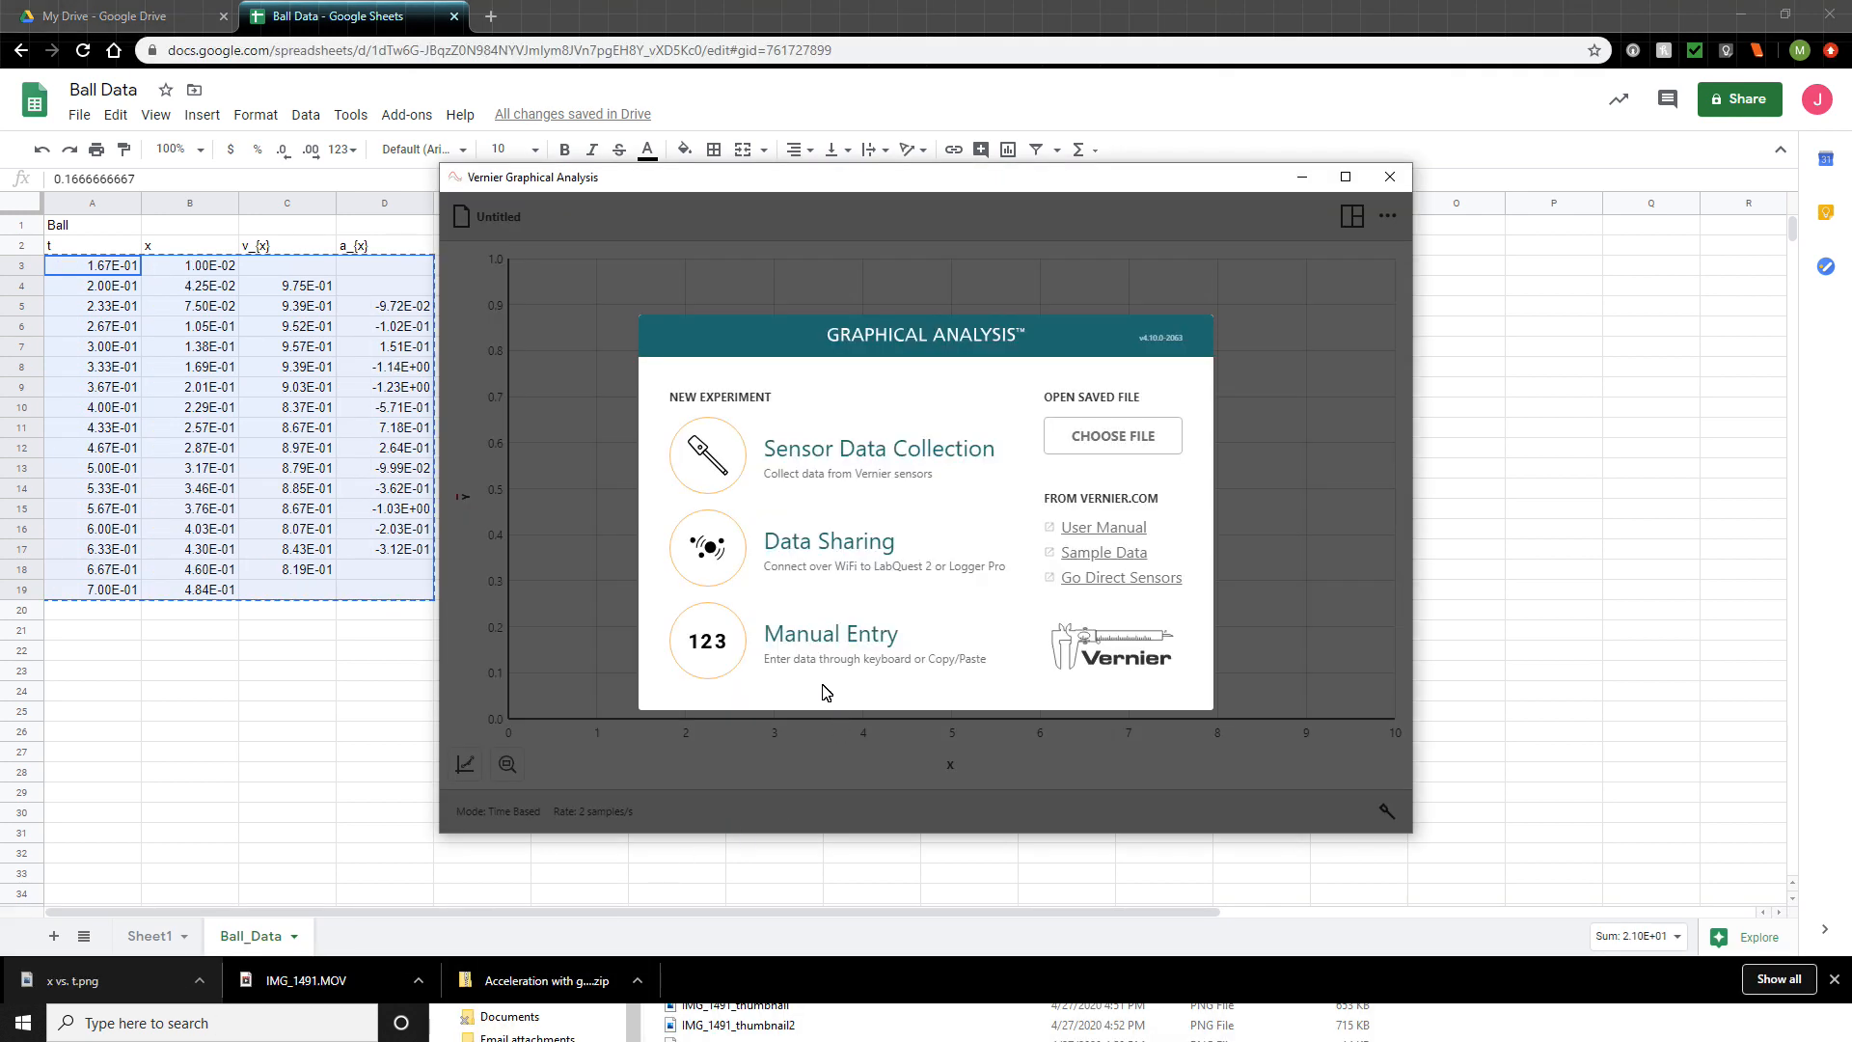
- Start a Manual Entry experiment in Vernier Graphical Analysis, maximize the window, and display only the table
left_click(812, 640)
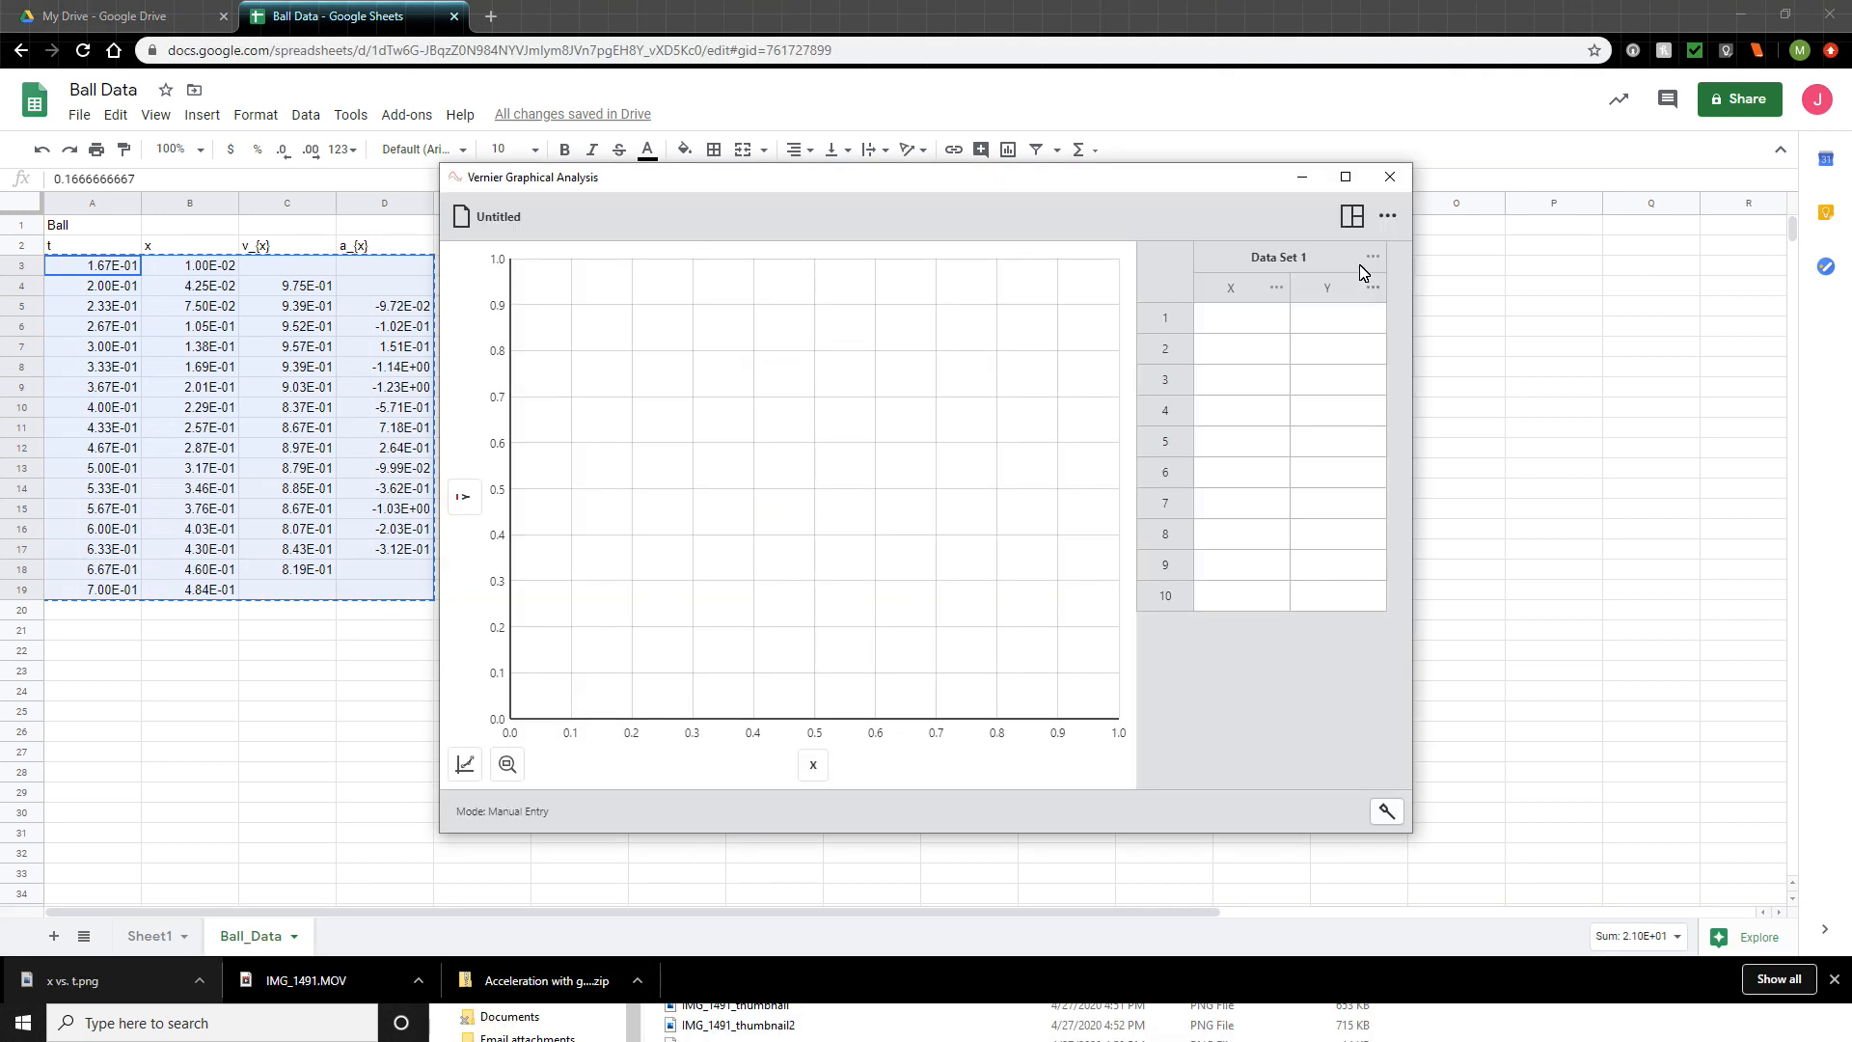
left_click(1345, 177)
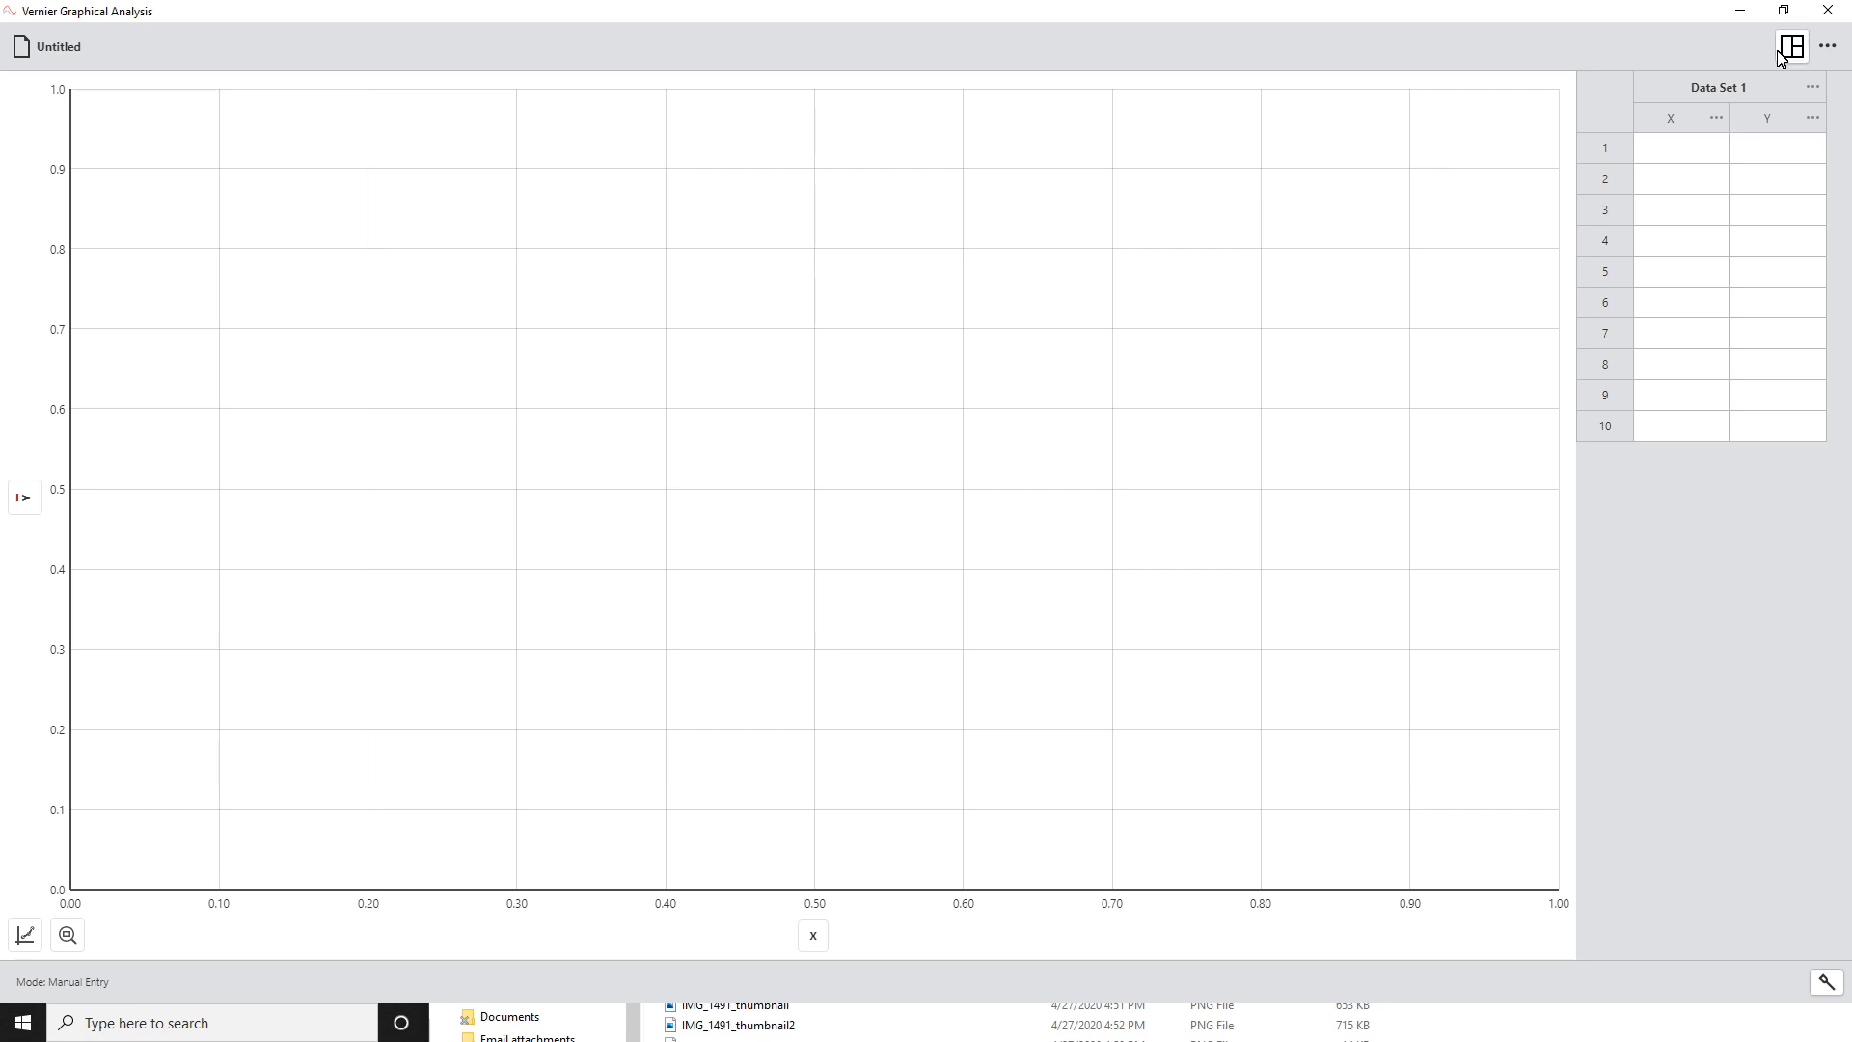
left_click(1794, 50)
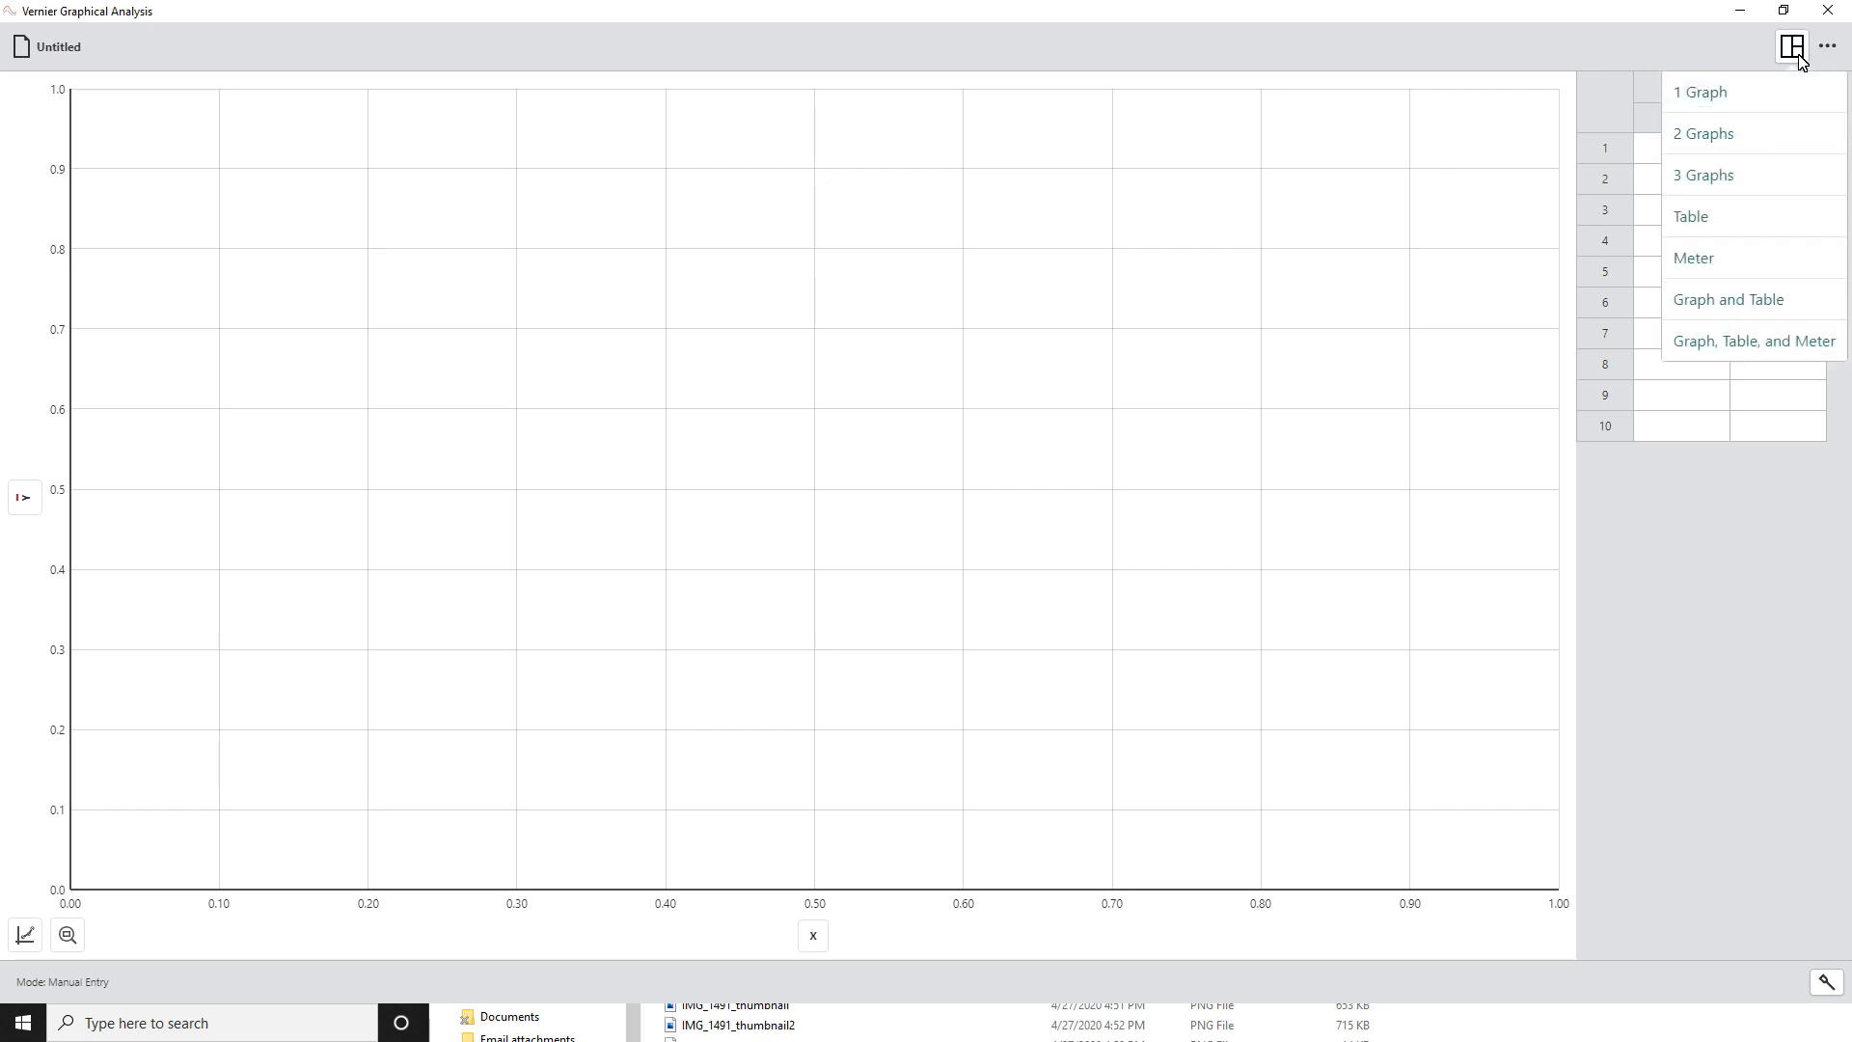
left_click(1708, 233)
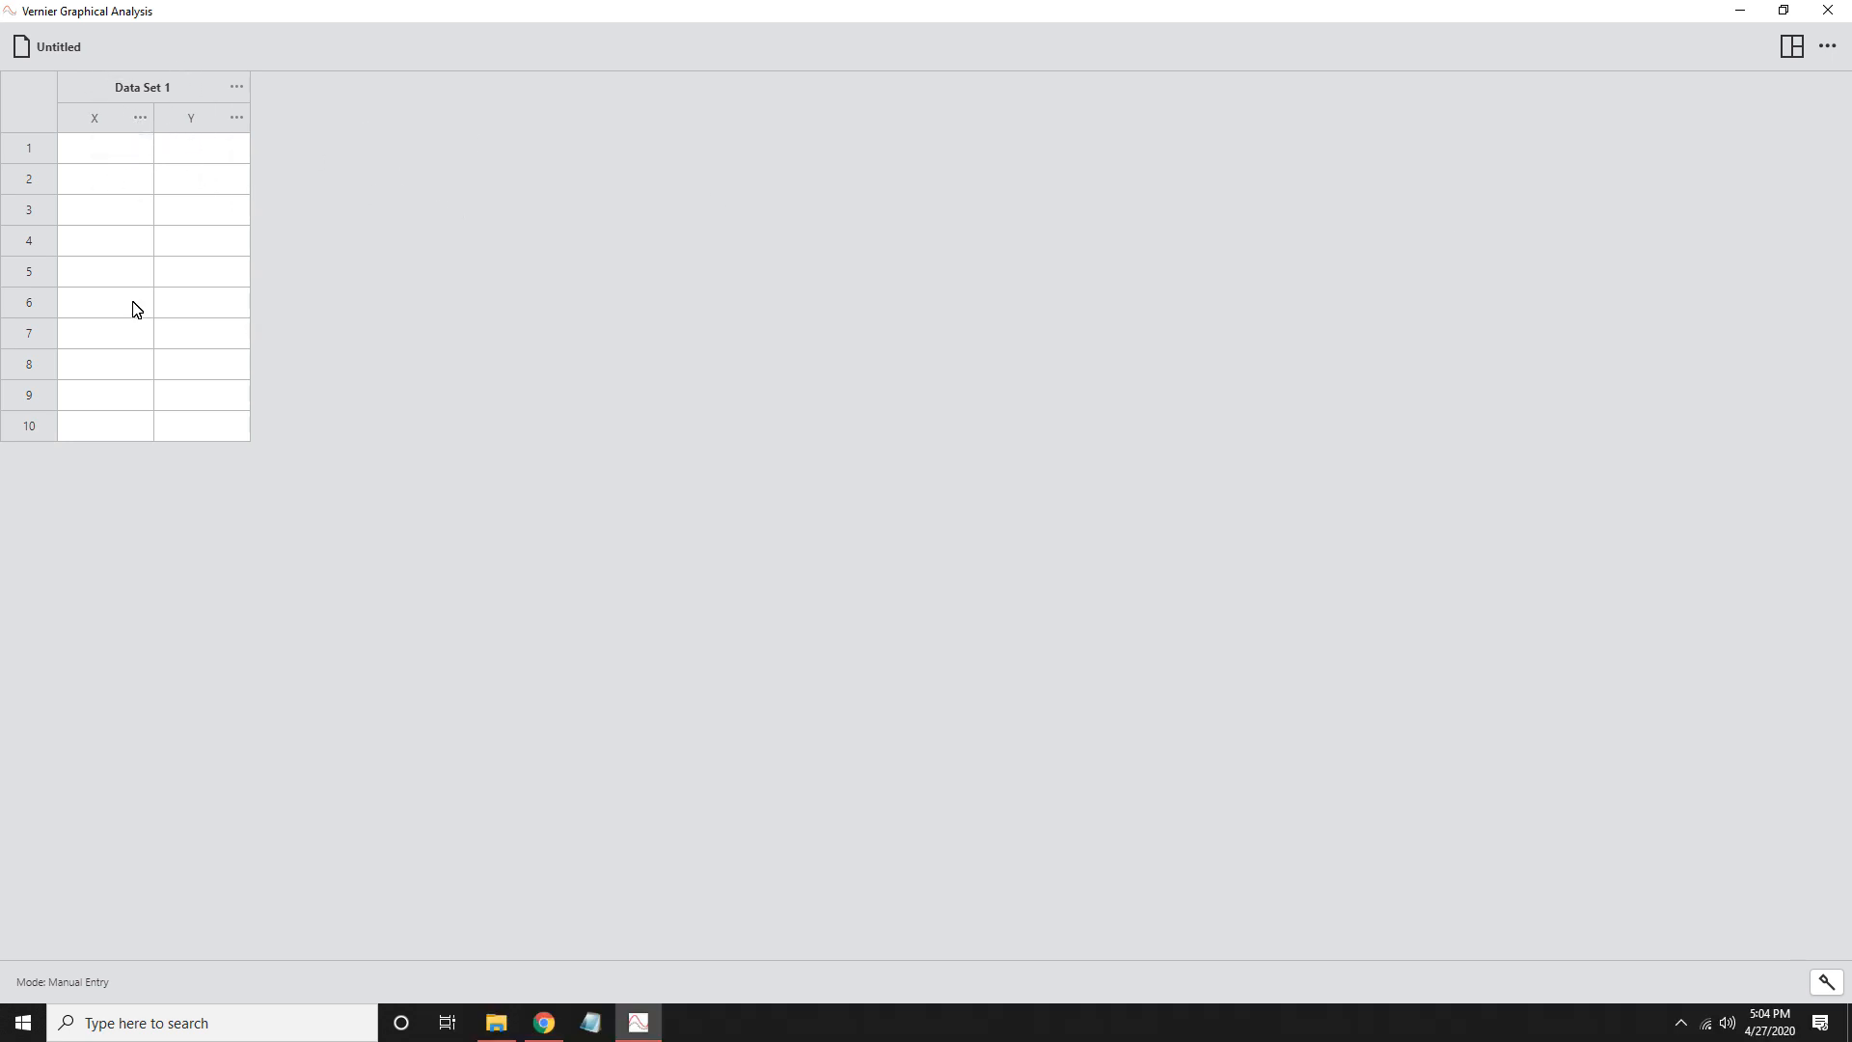
- Rename the X column of Data Set 1 to t and set its units to s
left_click(139, 118)
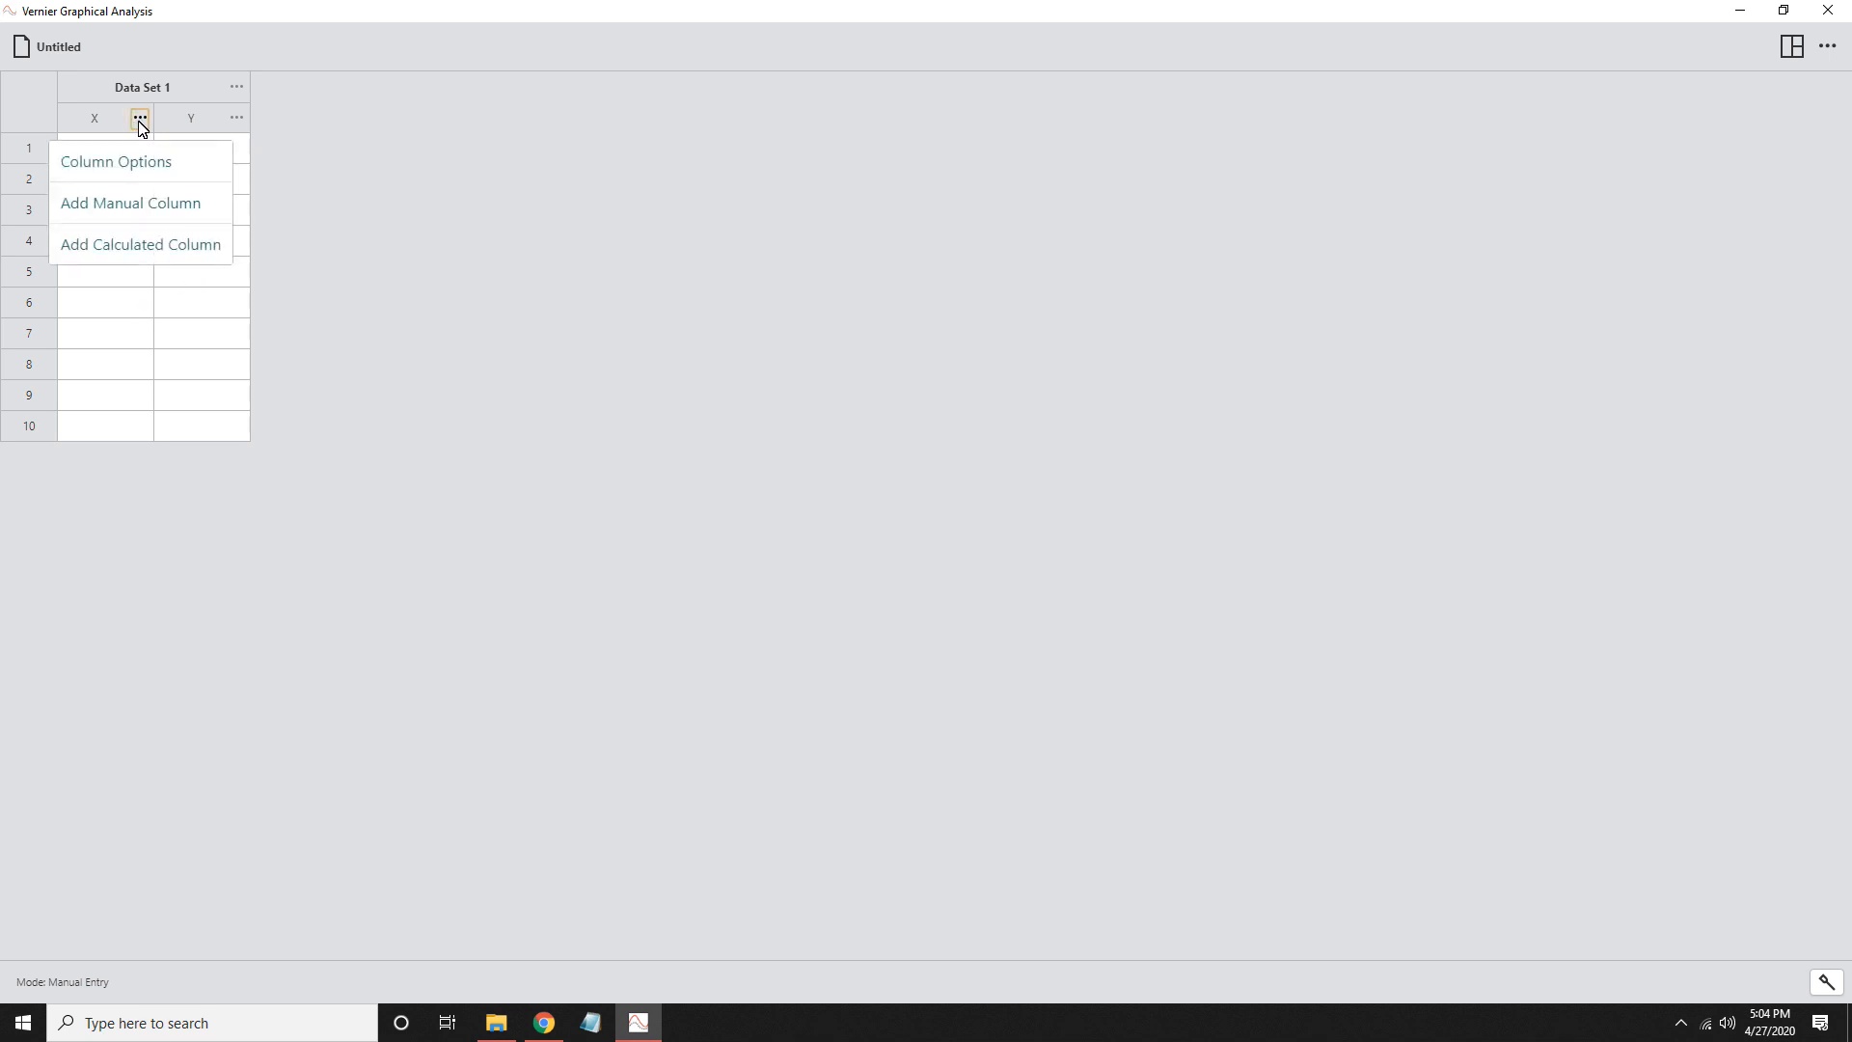
left_click(123, 169)
left_click_drag(811, 449, 604, 444)
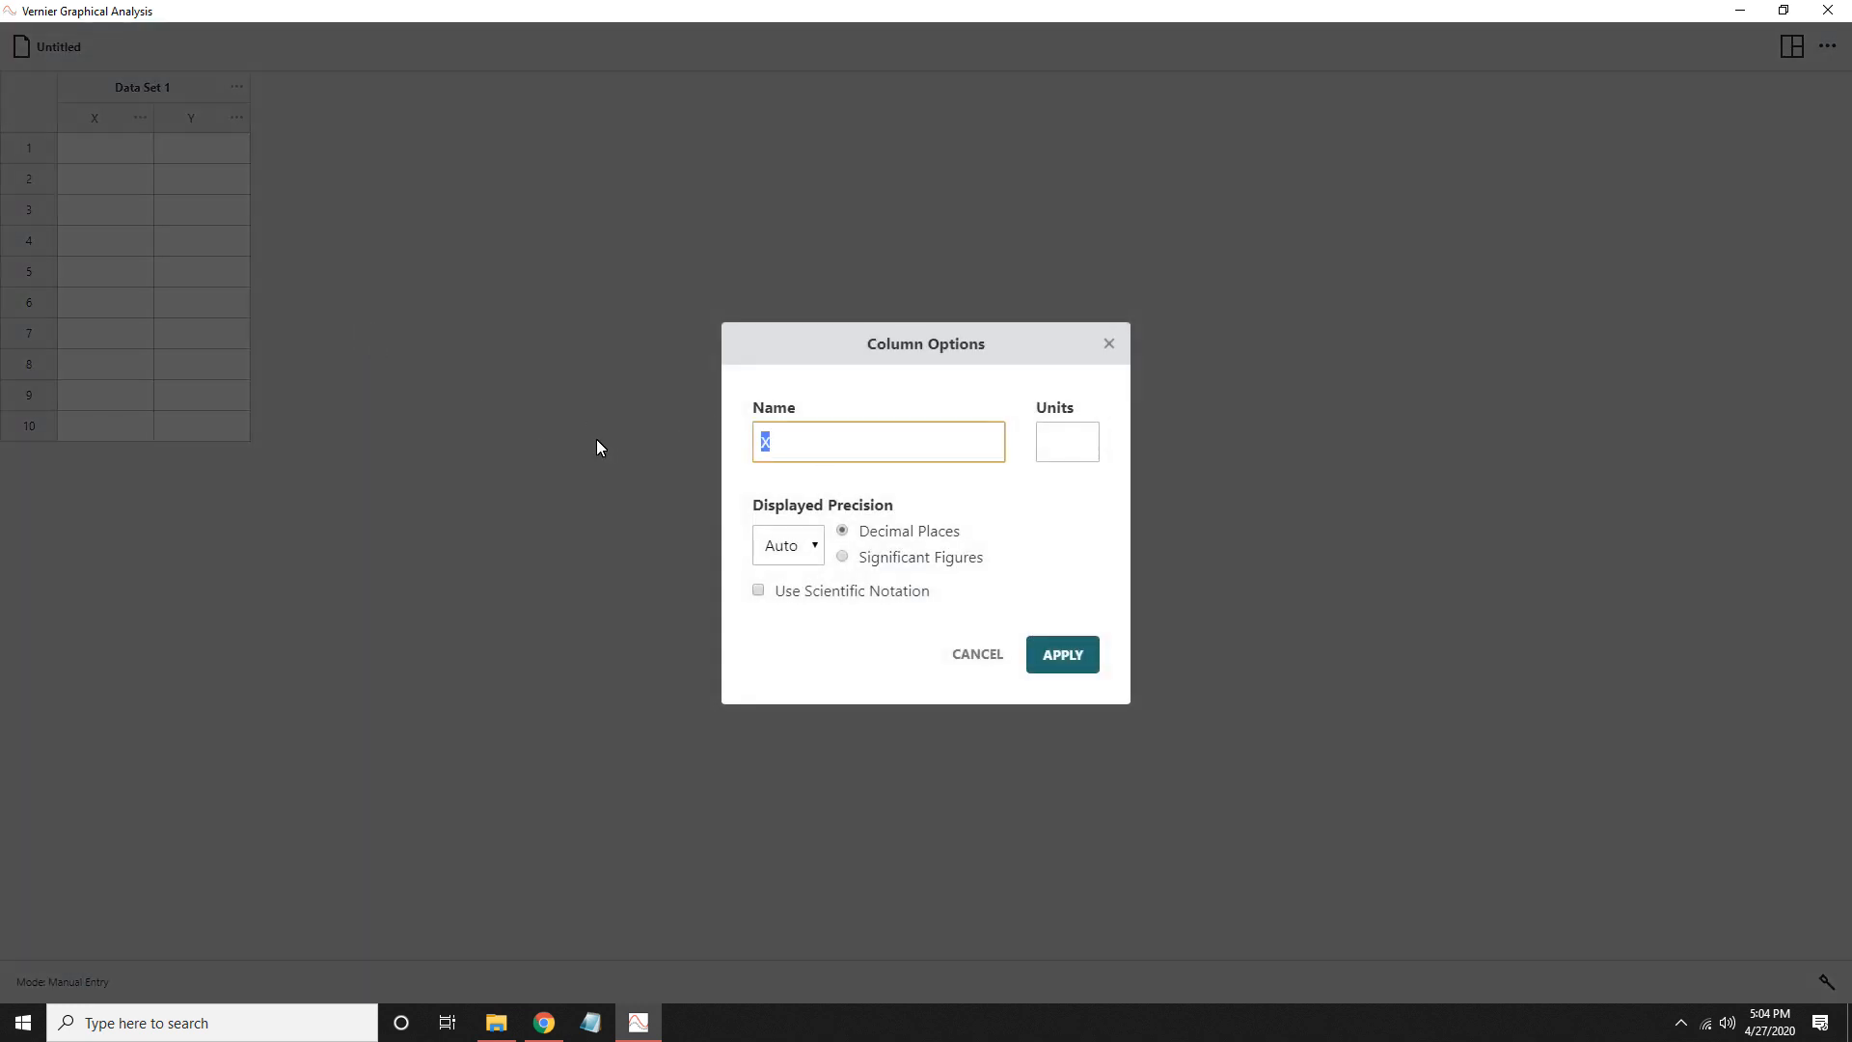
type("t")
left_click(1069, 458)
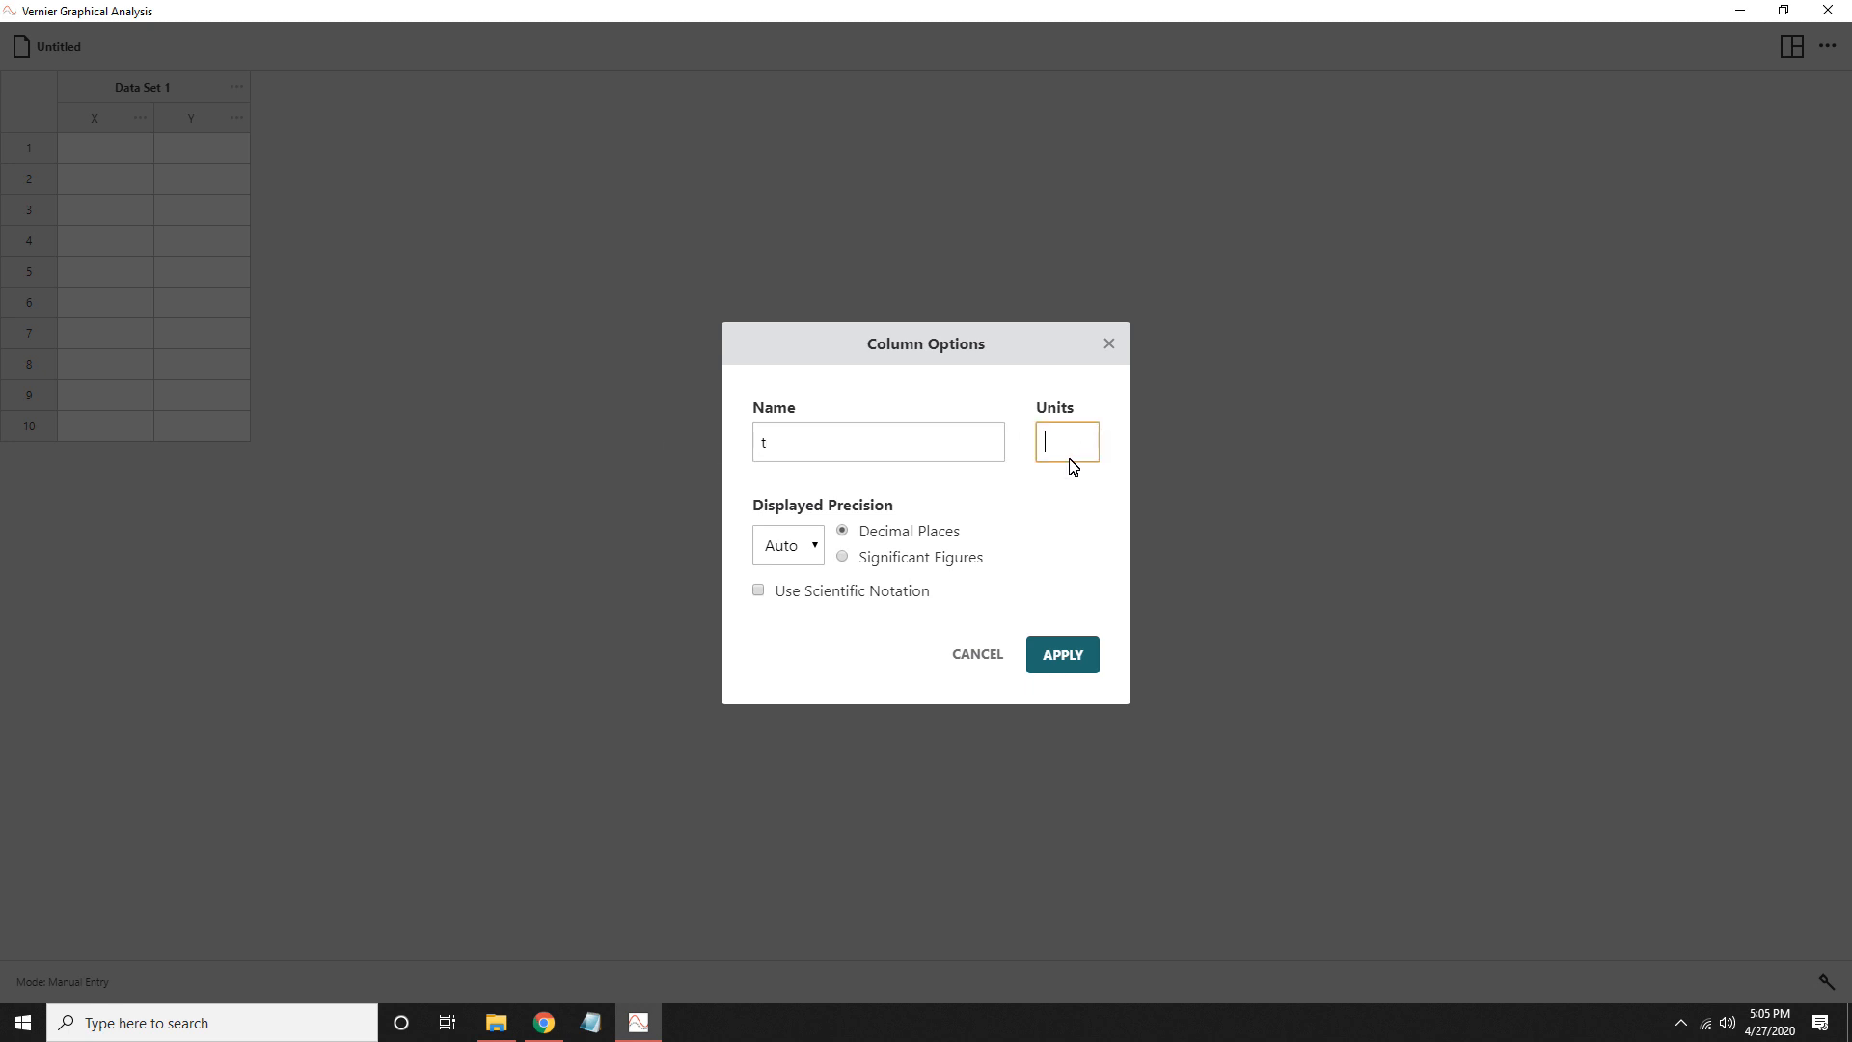
type("s")
left_click(1059, 654)
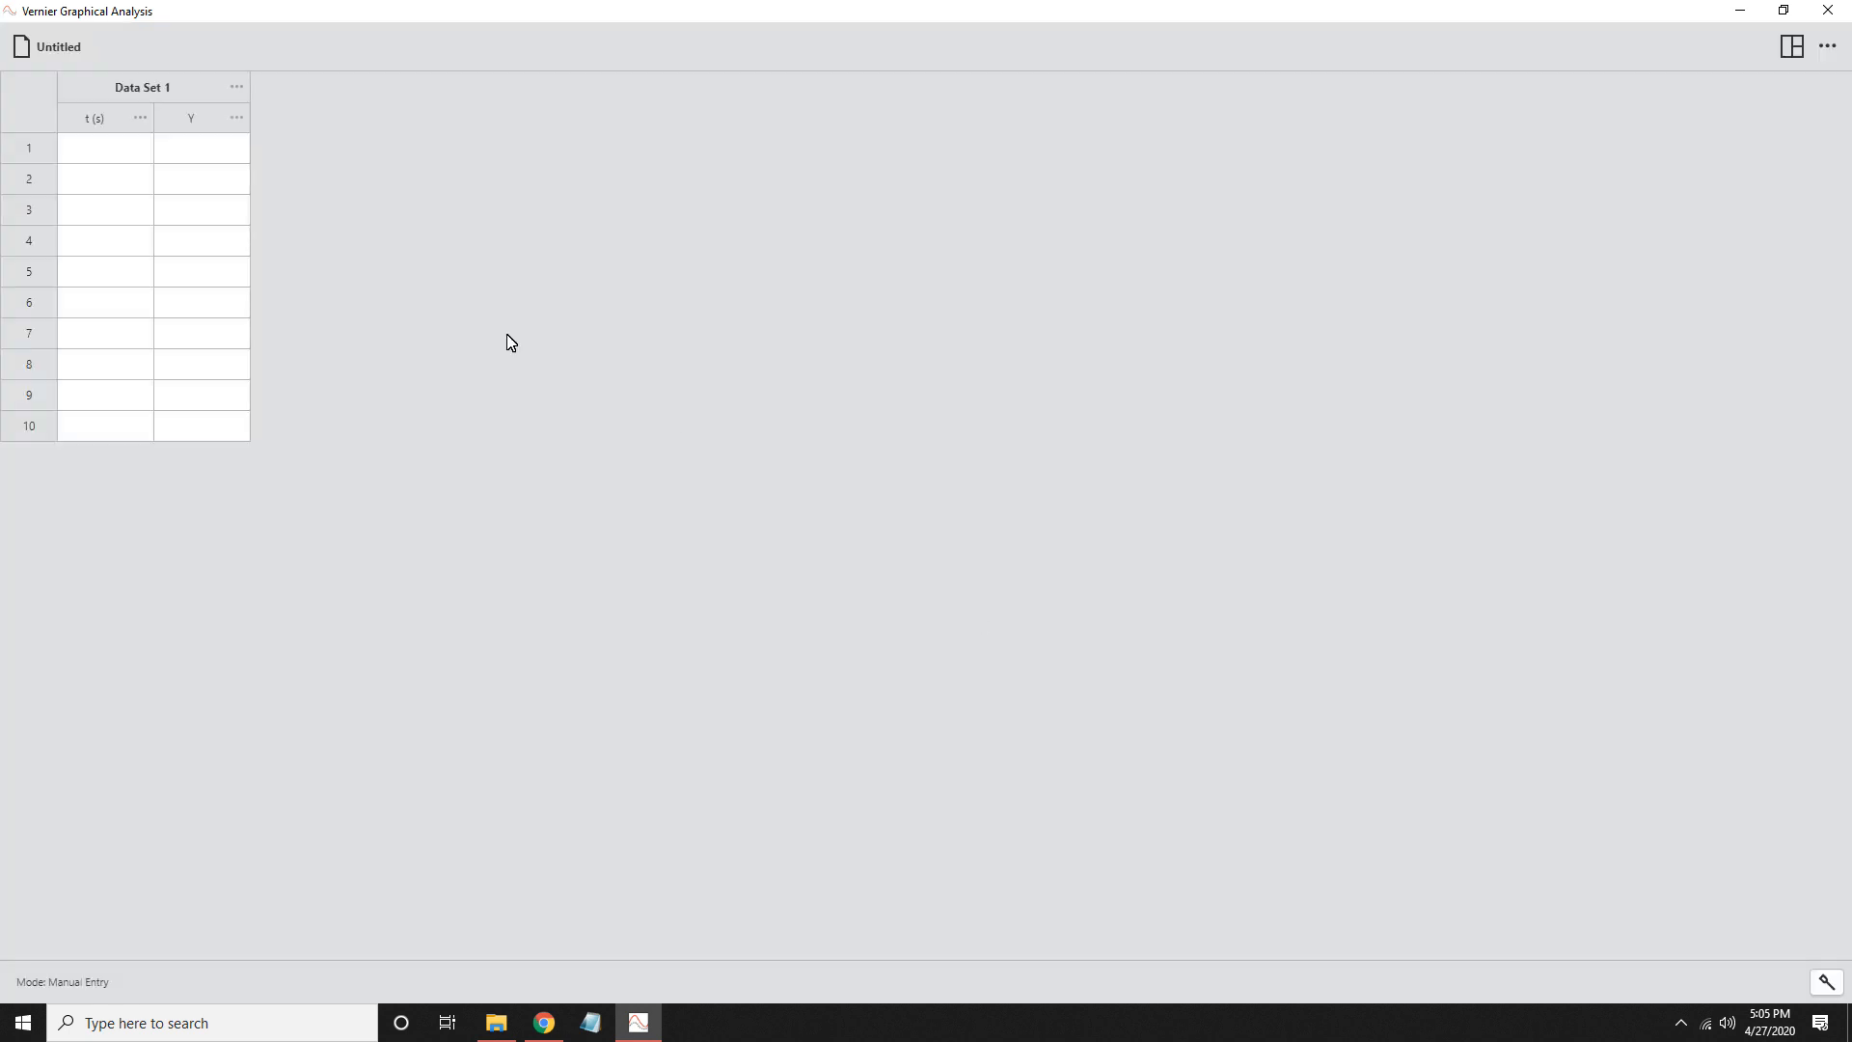
- Rename the Y column of Data Set 1 to x and set its units to m
left_click(236, 118)
left_click(225, 175)
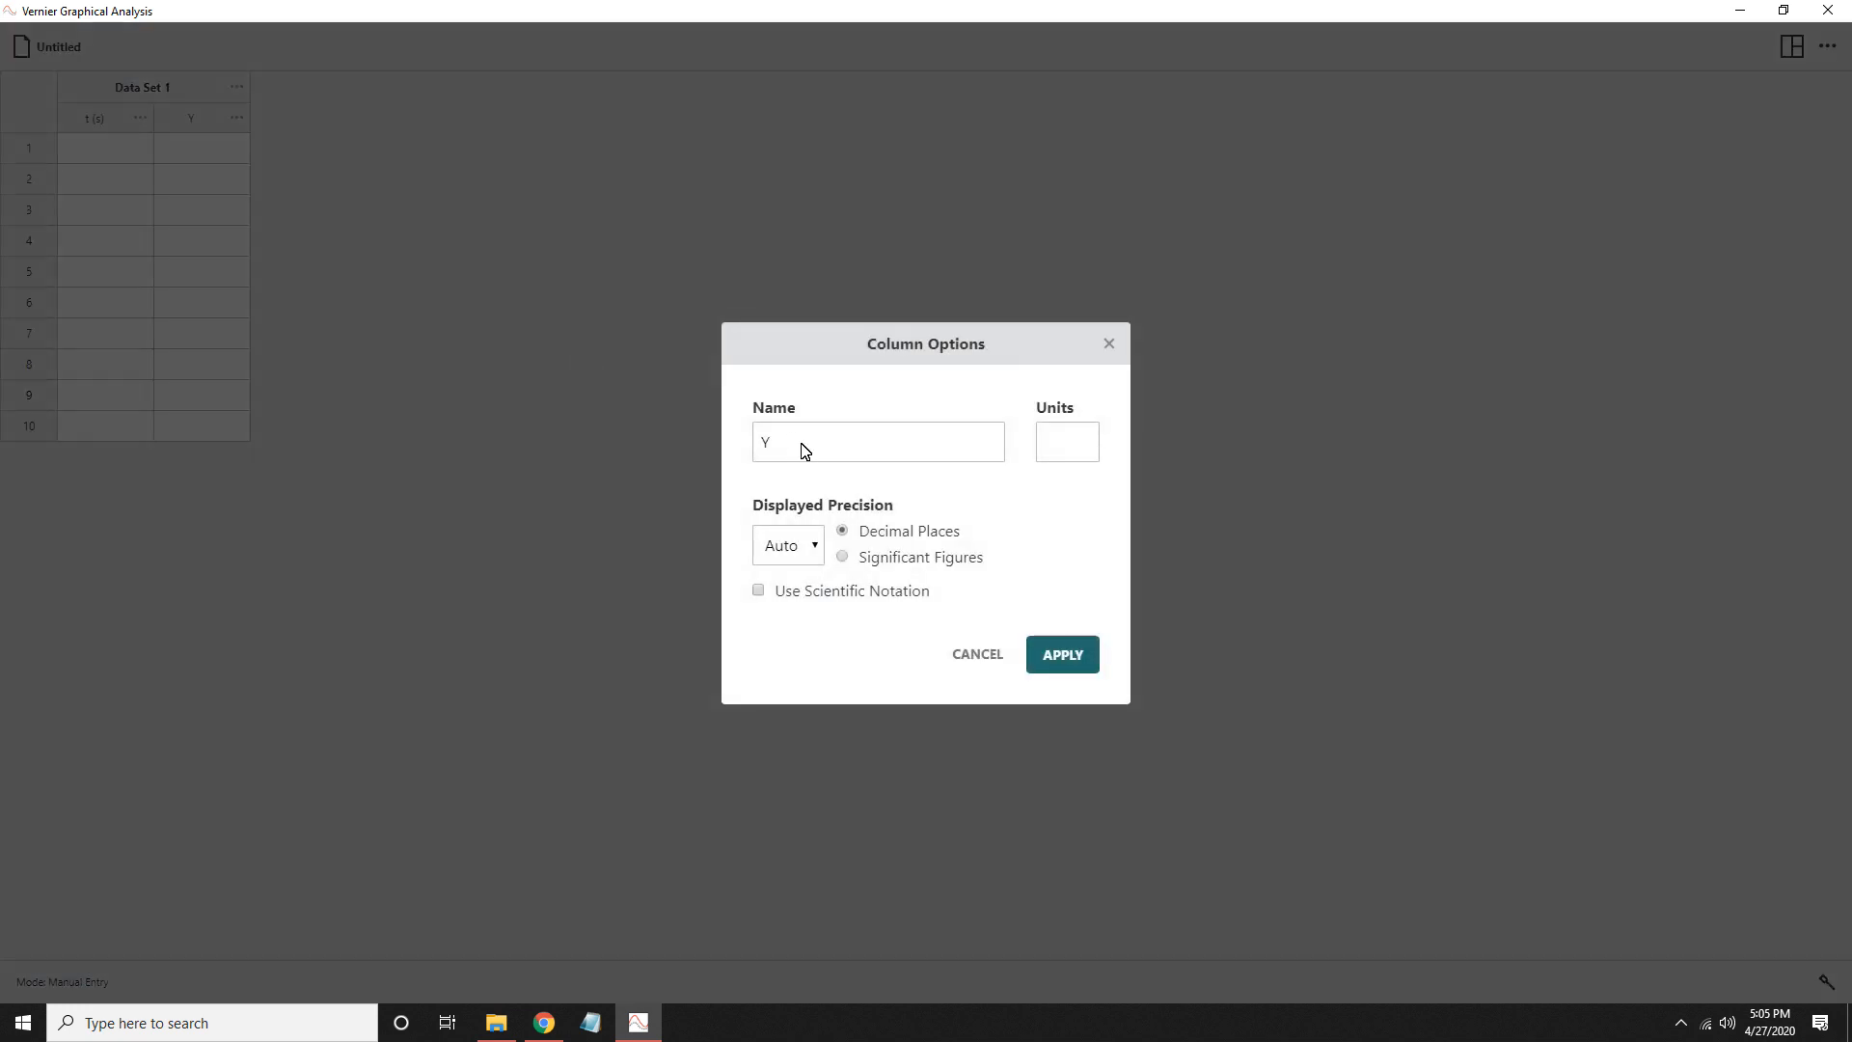
type("x")
left_click(1060, 454)
left_click(1062, 654)
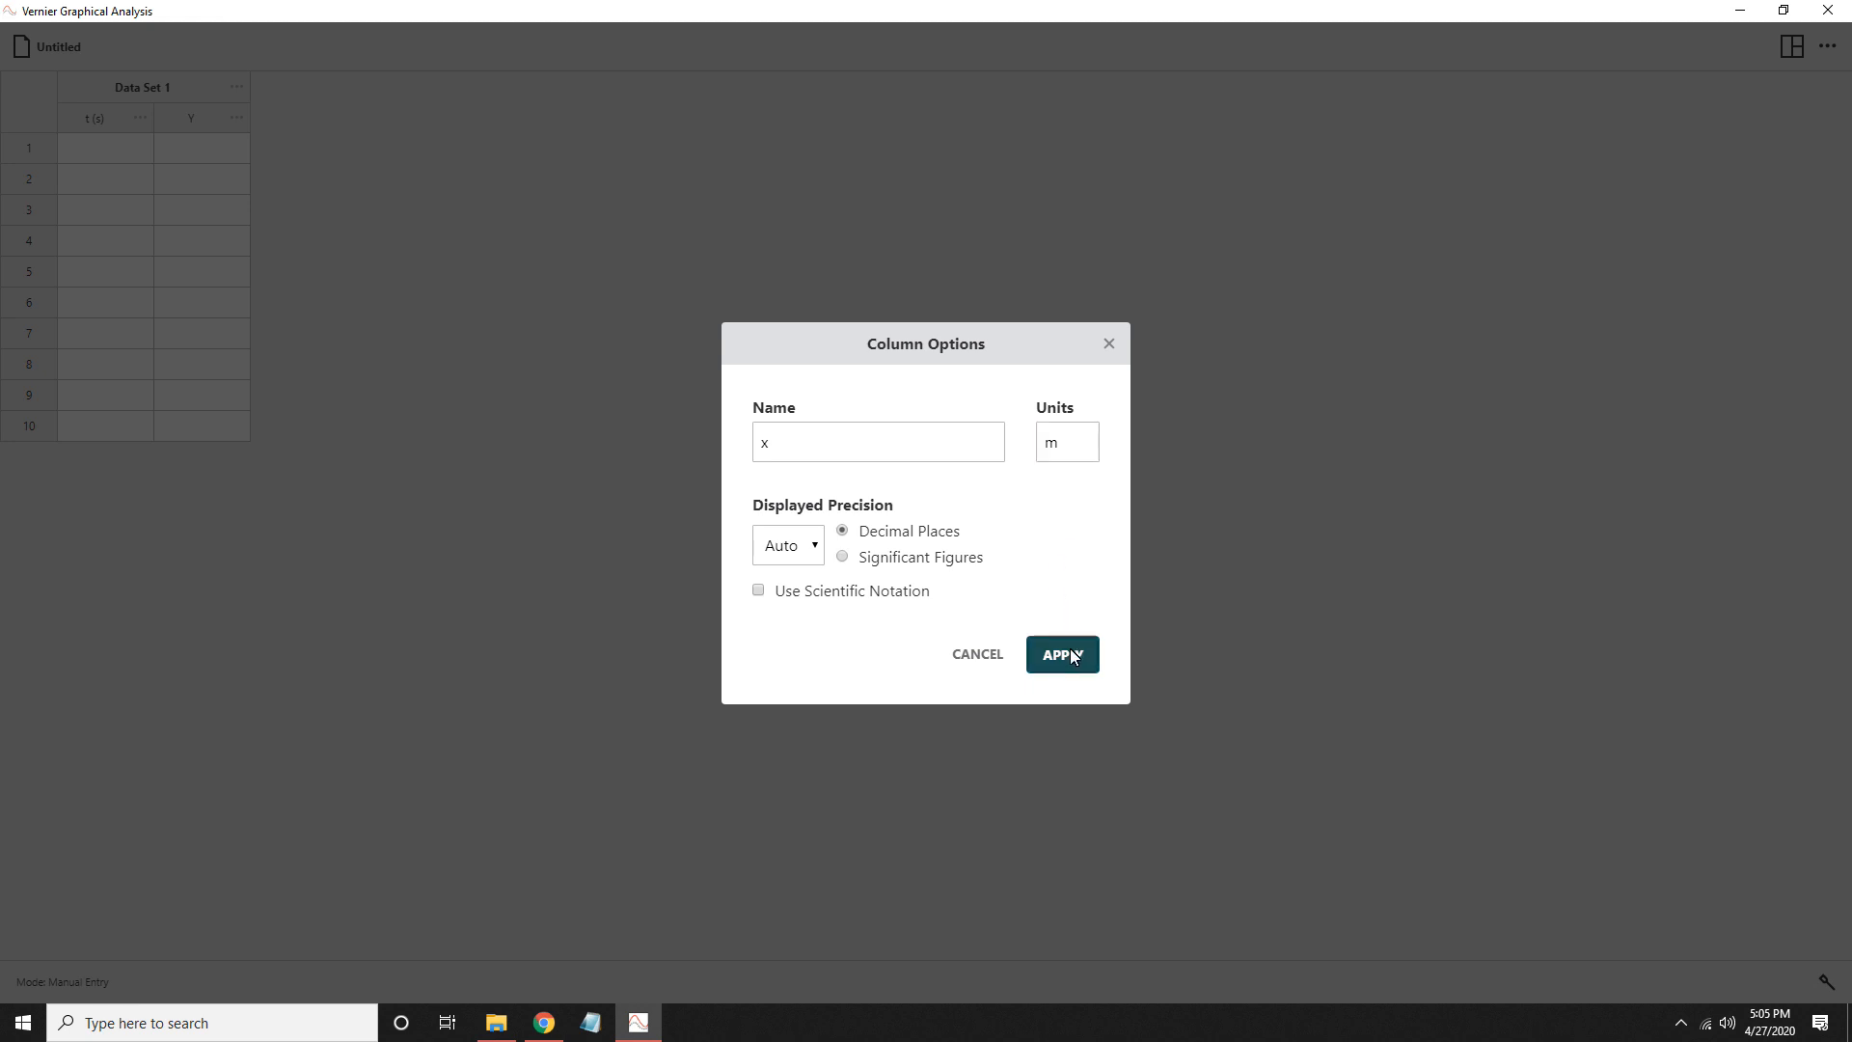
- Add a manual column named v with units m/s after the x column
left_click(236, 120)
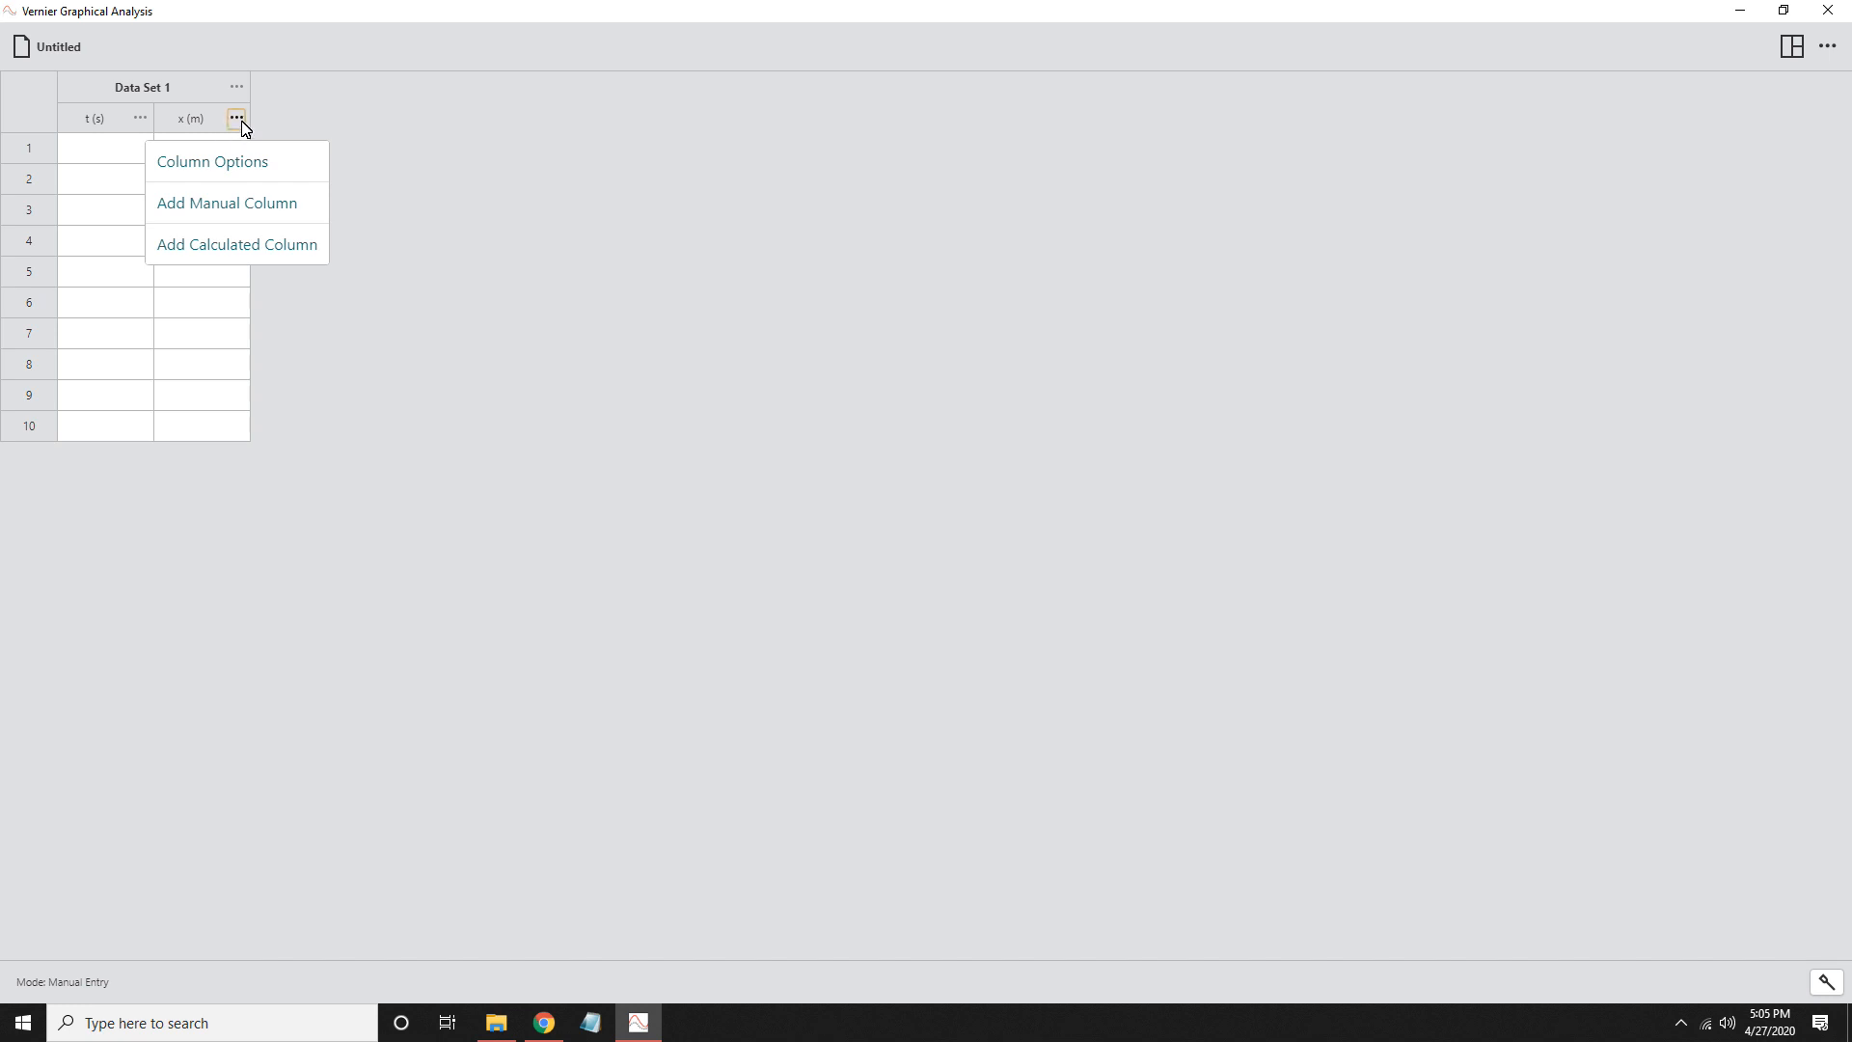
left_click(210, 205)
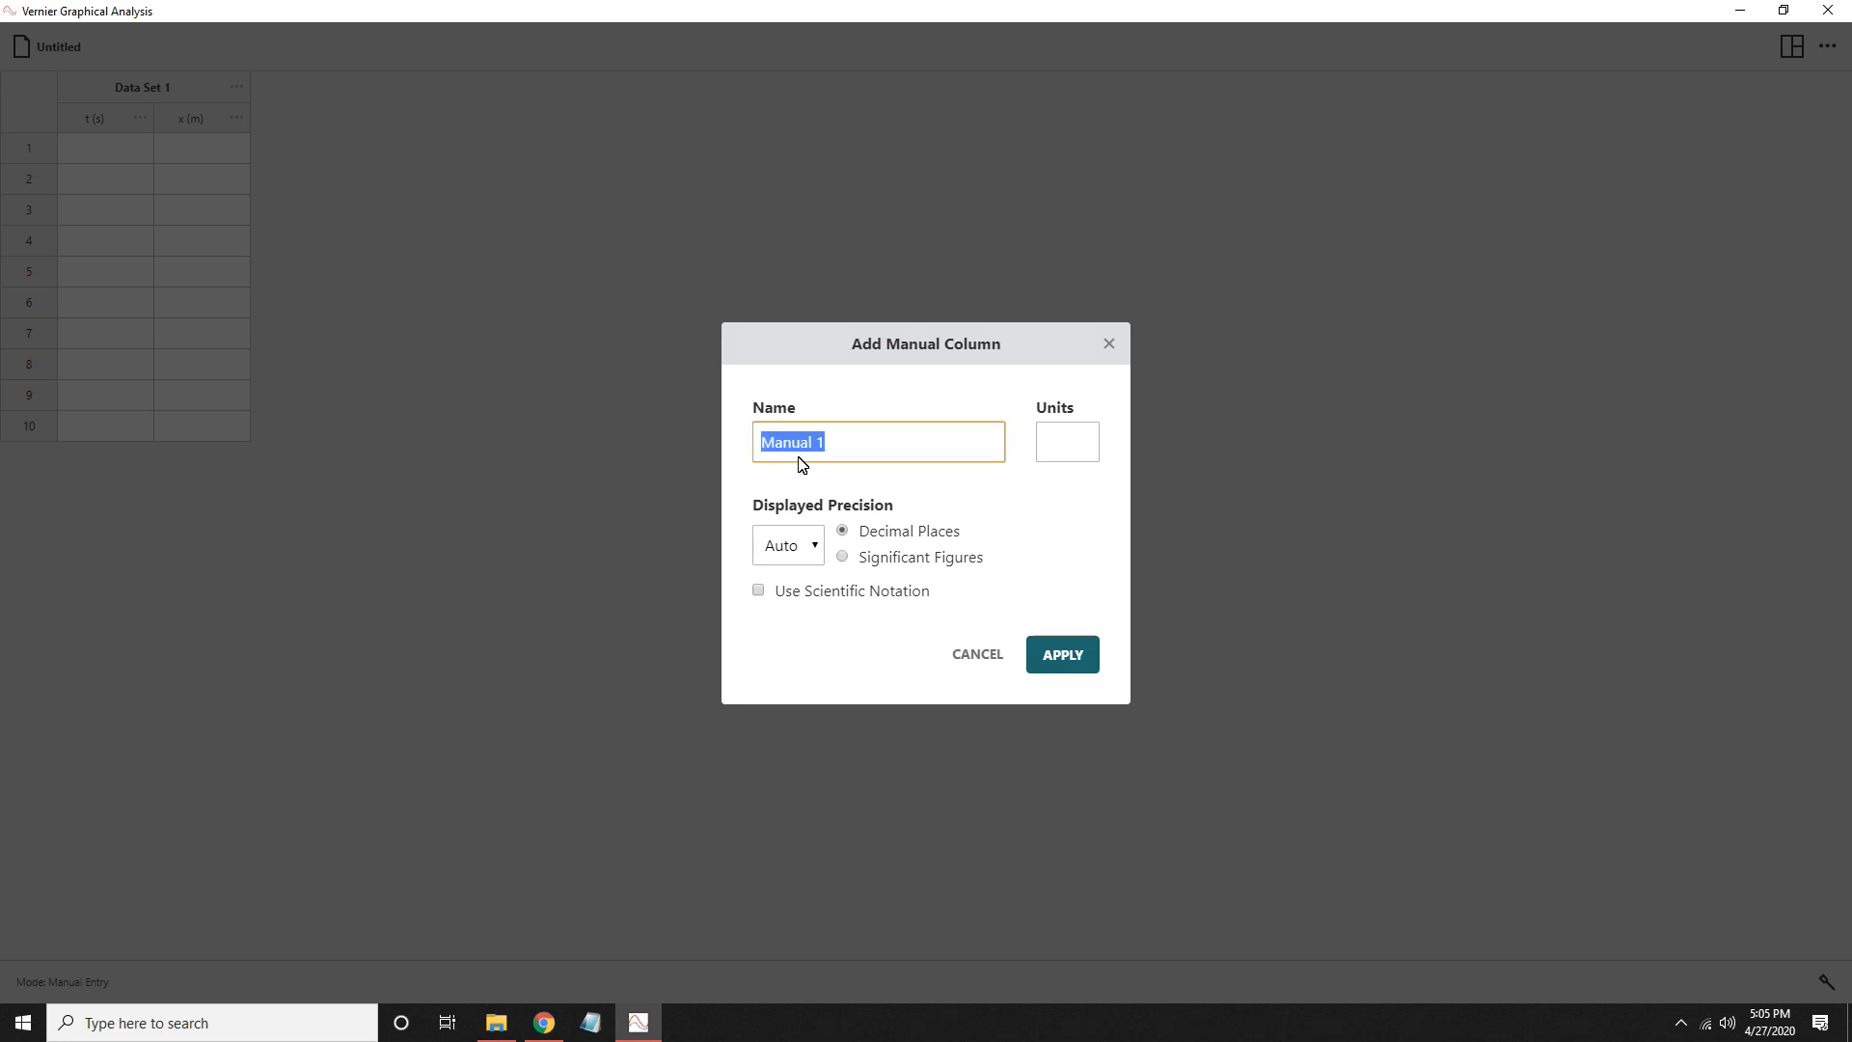
type("v")
left_click(1078, 453)
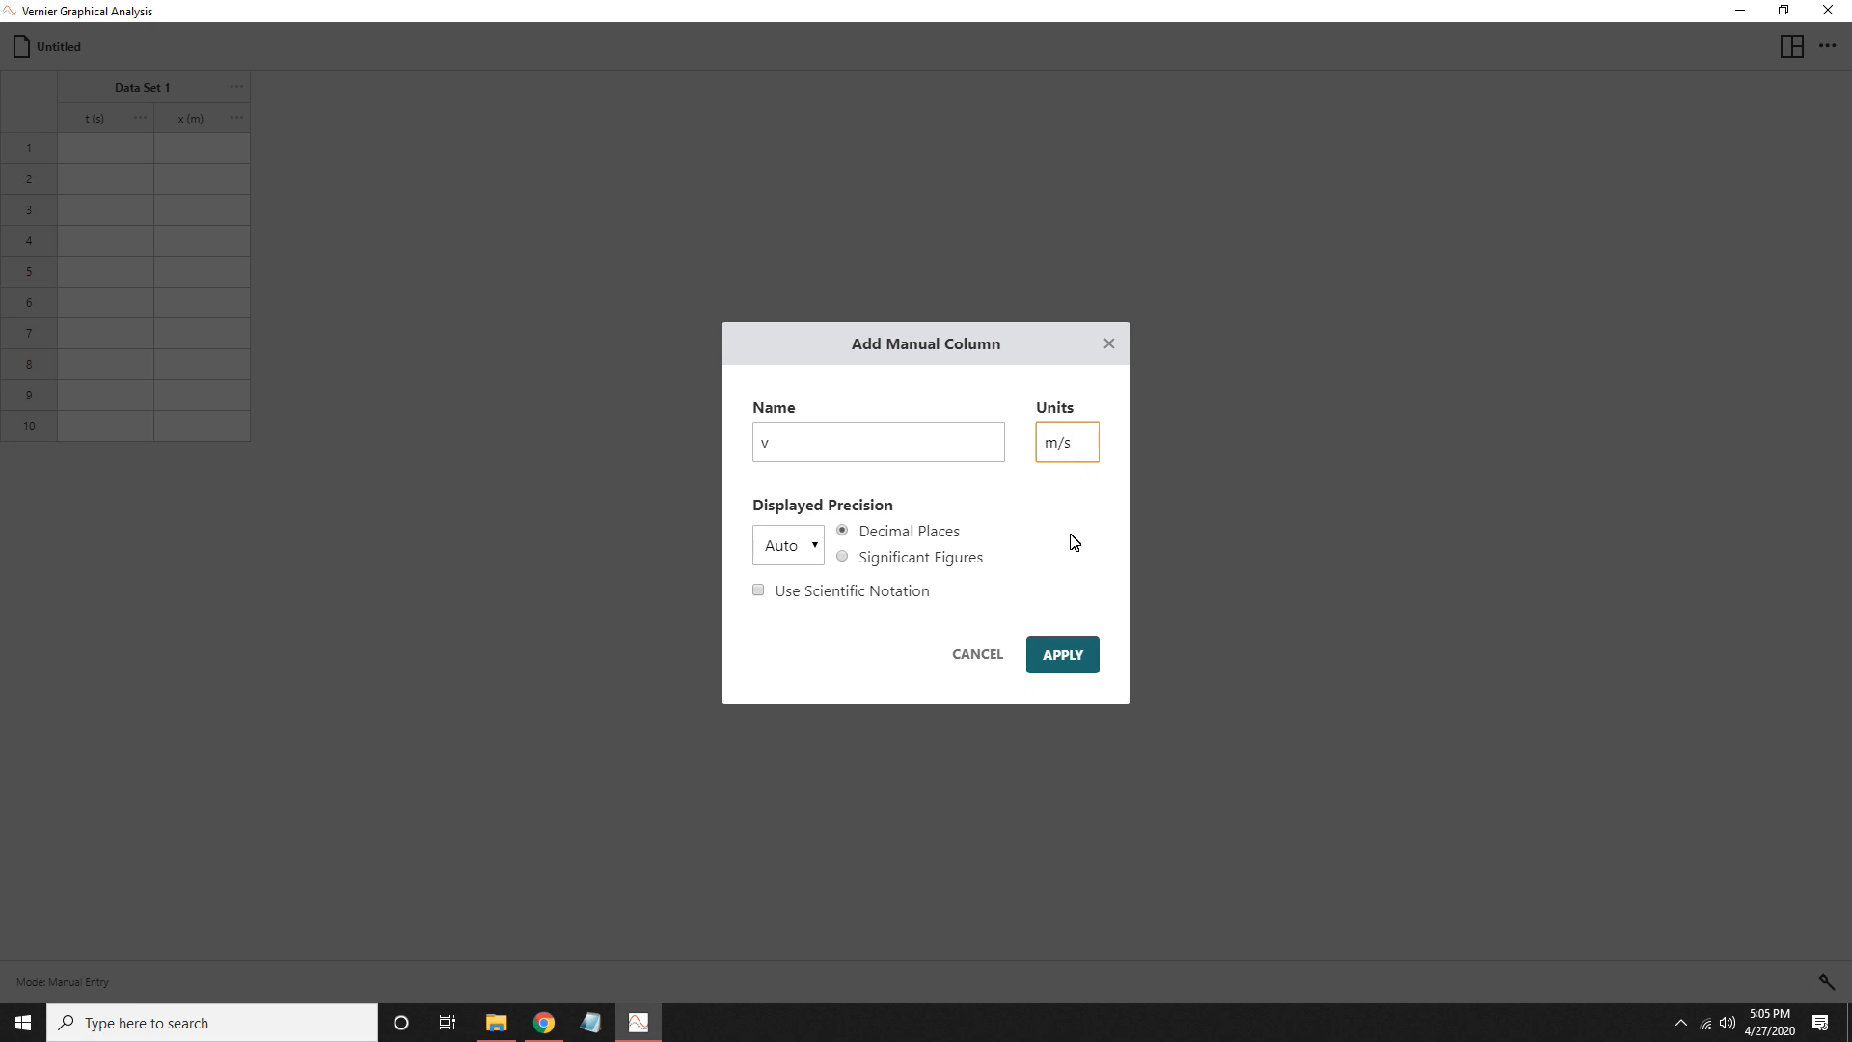
left_click(1062, 656)
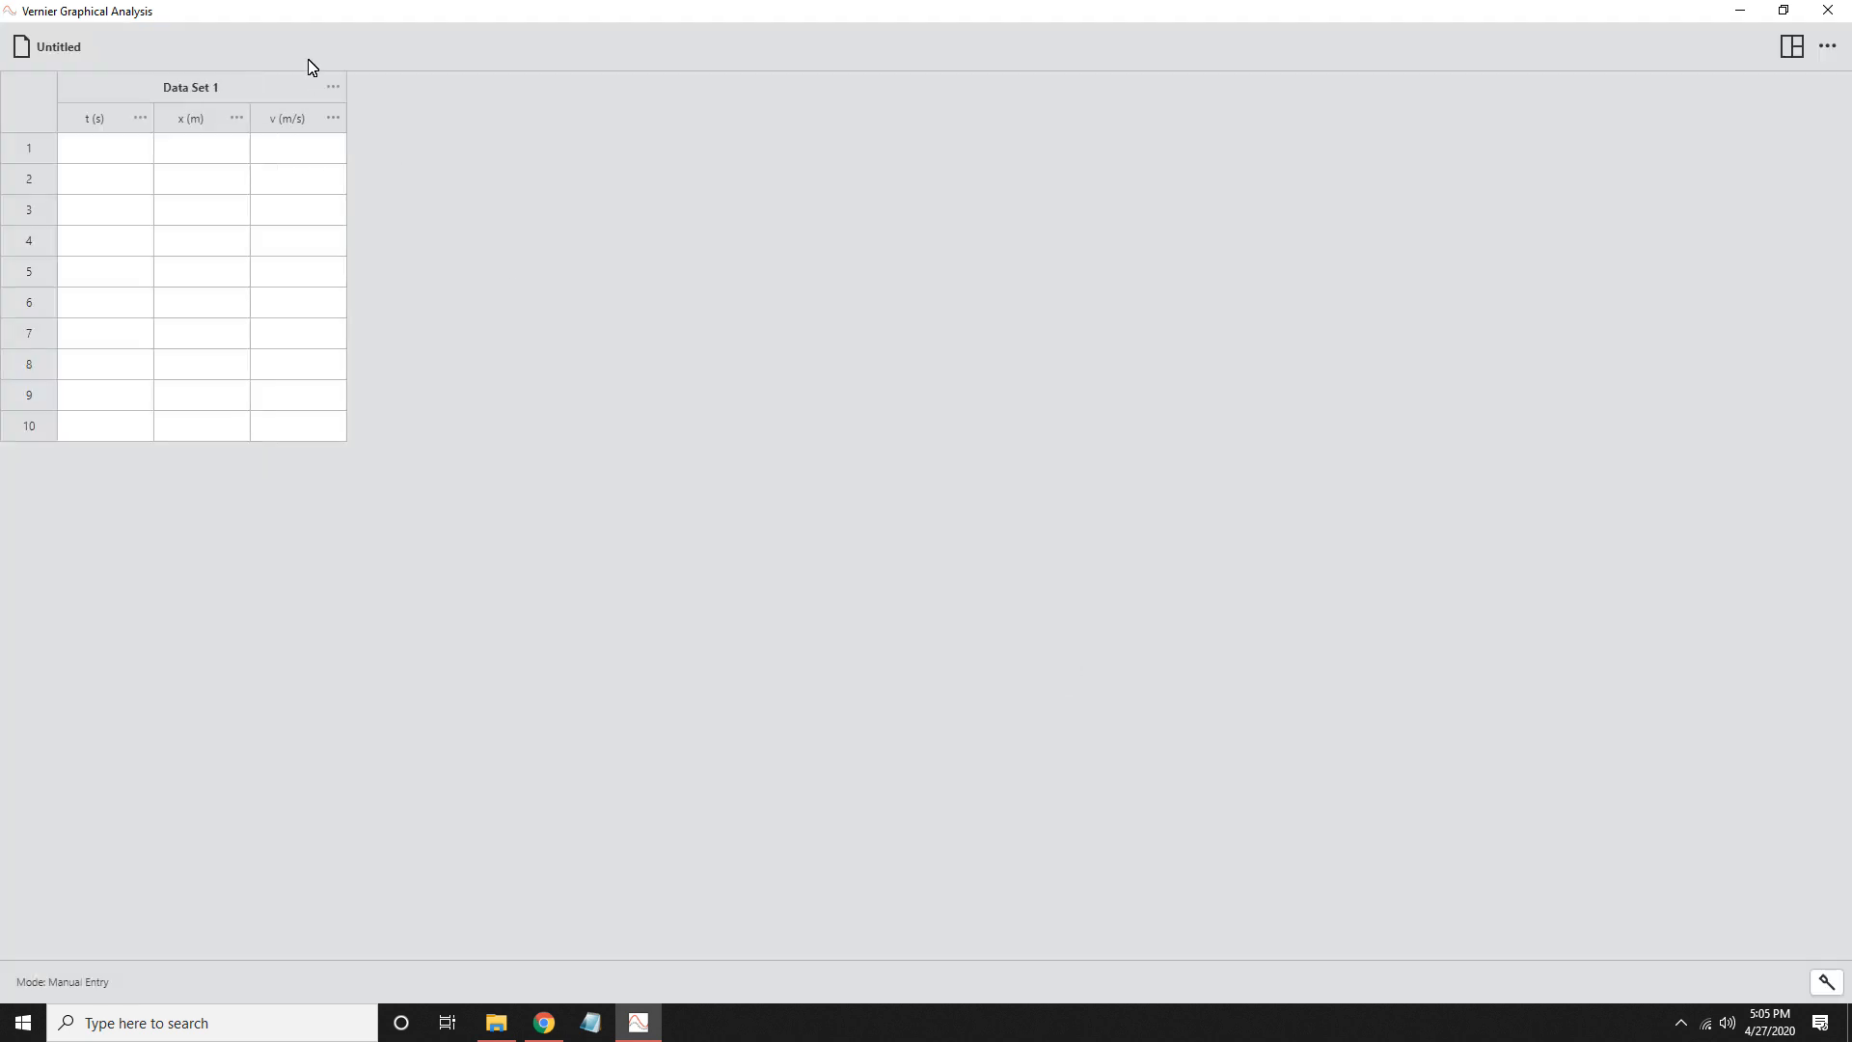
- Add a manual column named a with units m/s^2 after the v column
left_click(332, 119)
left_click(331, 205)
left_click_drag(835, 442, 759, 446)
type("a")
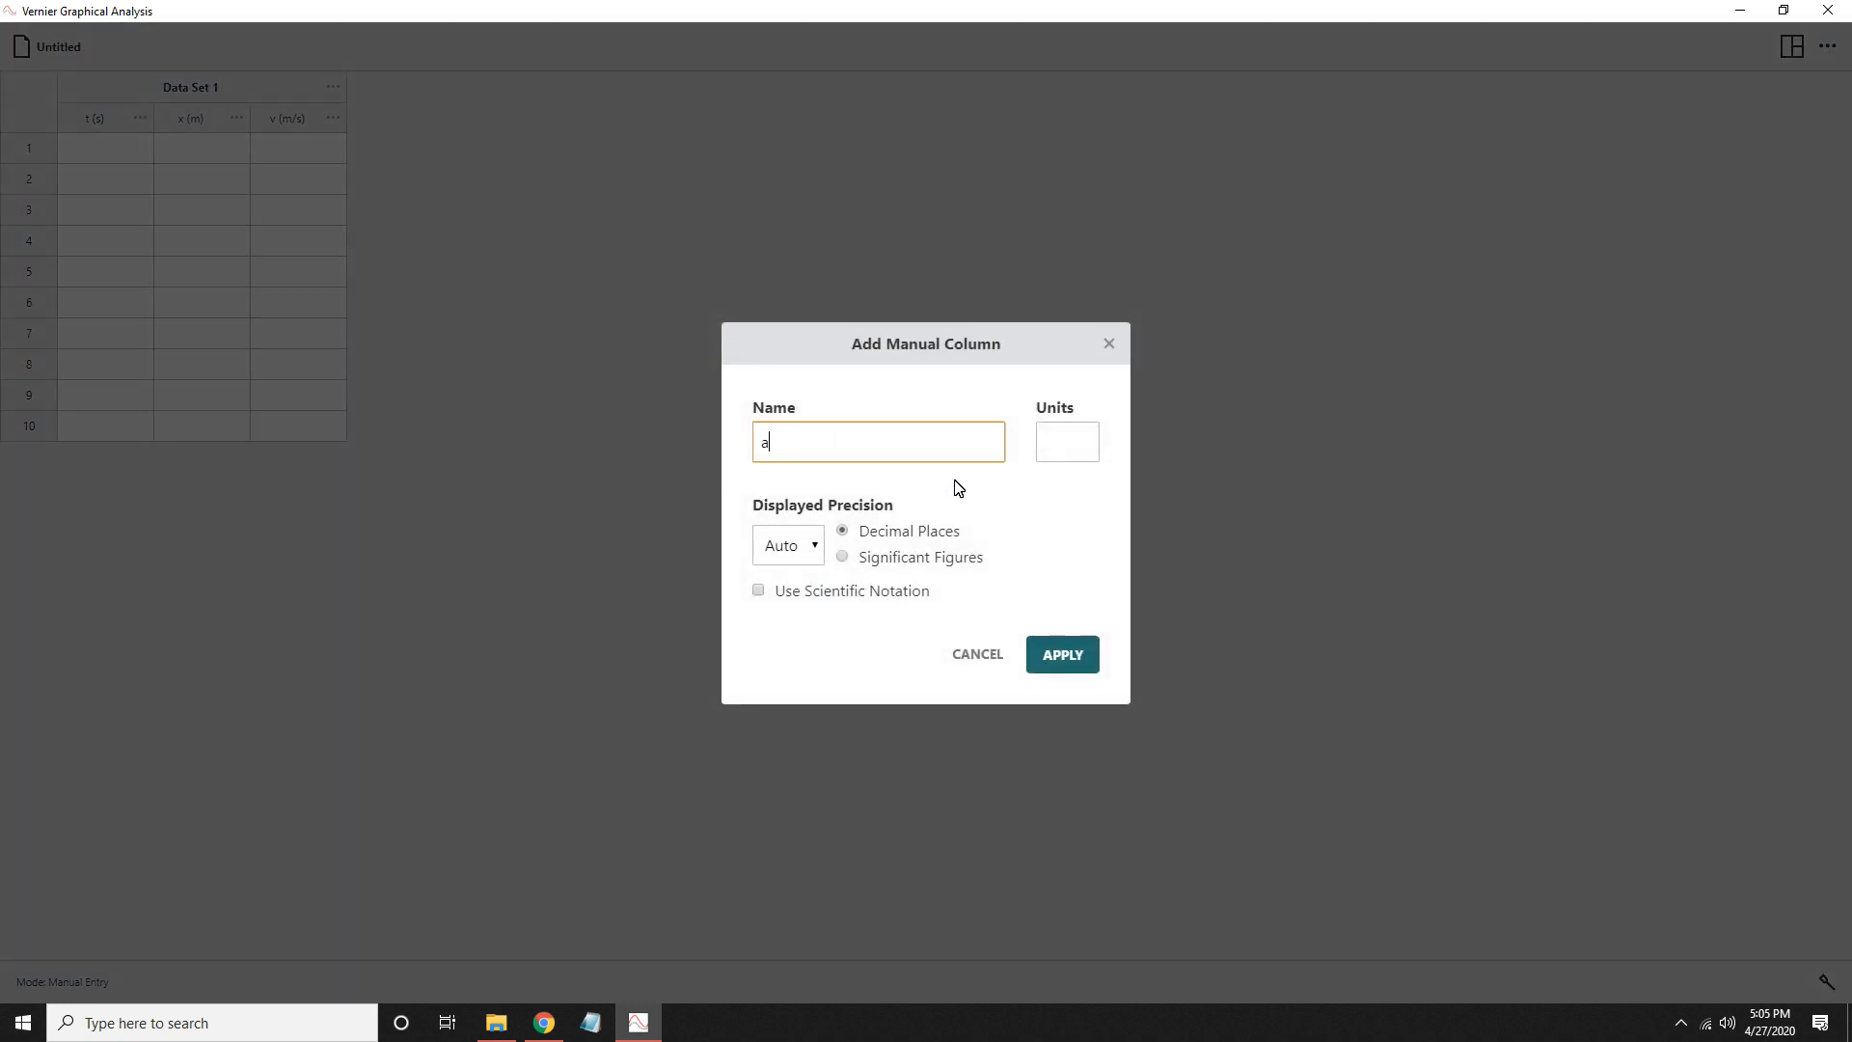
left_click(1061, 453)
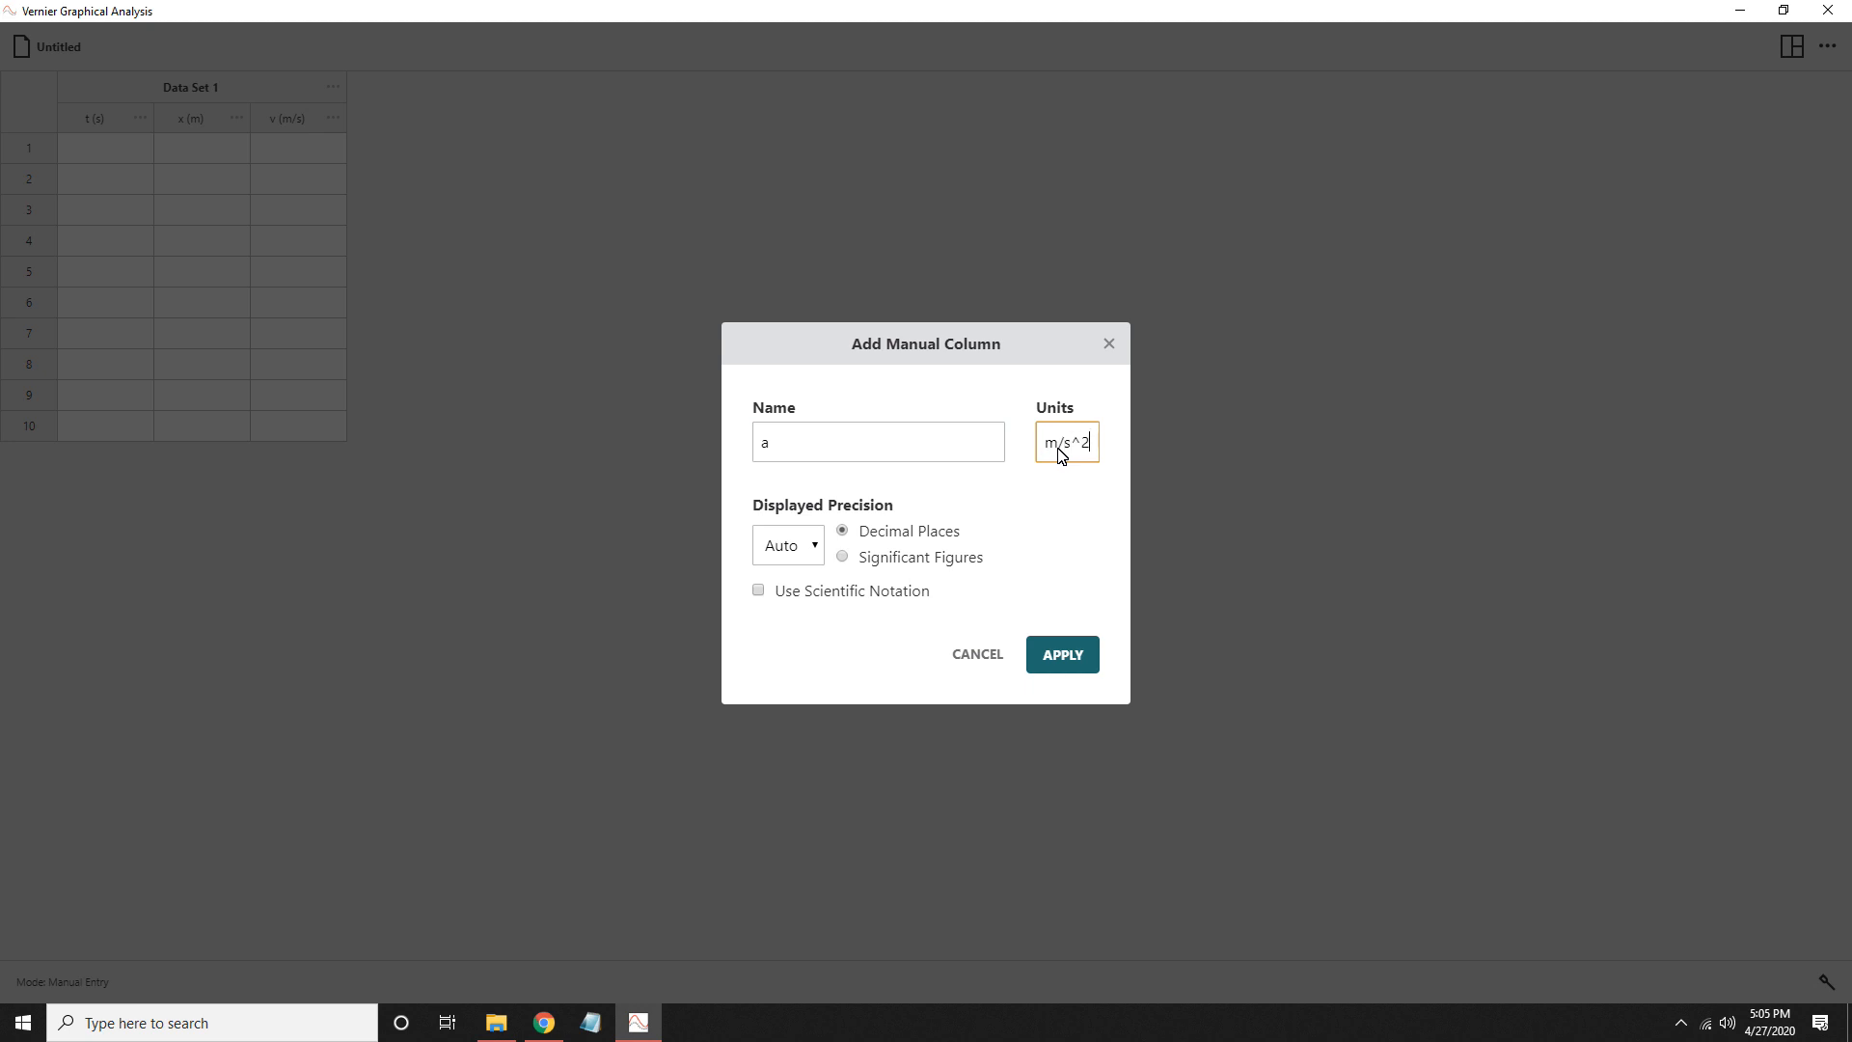
left_click(1062, 653)
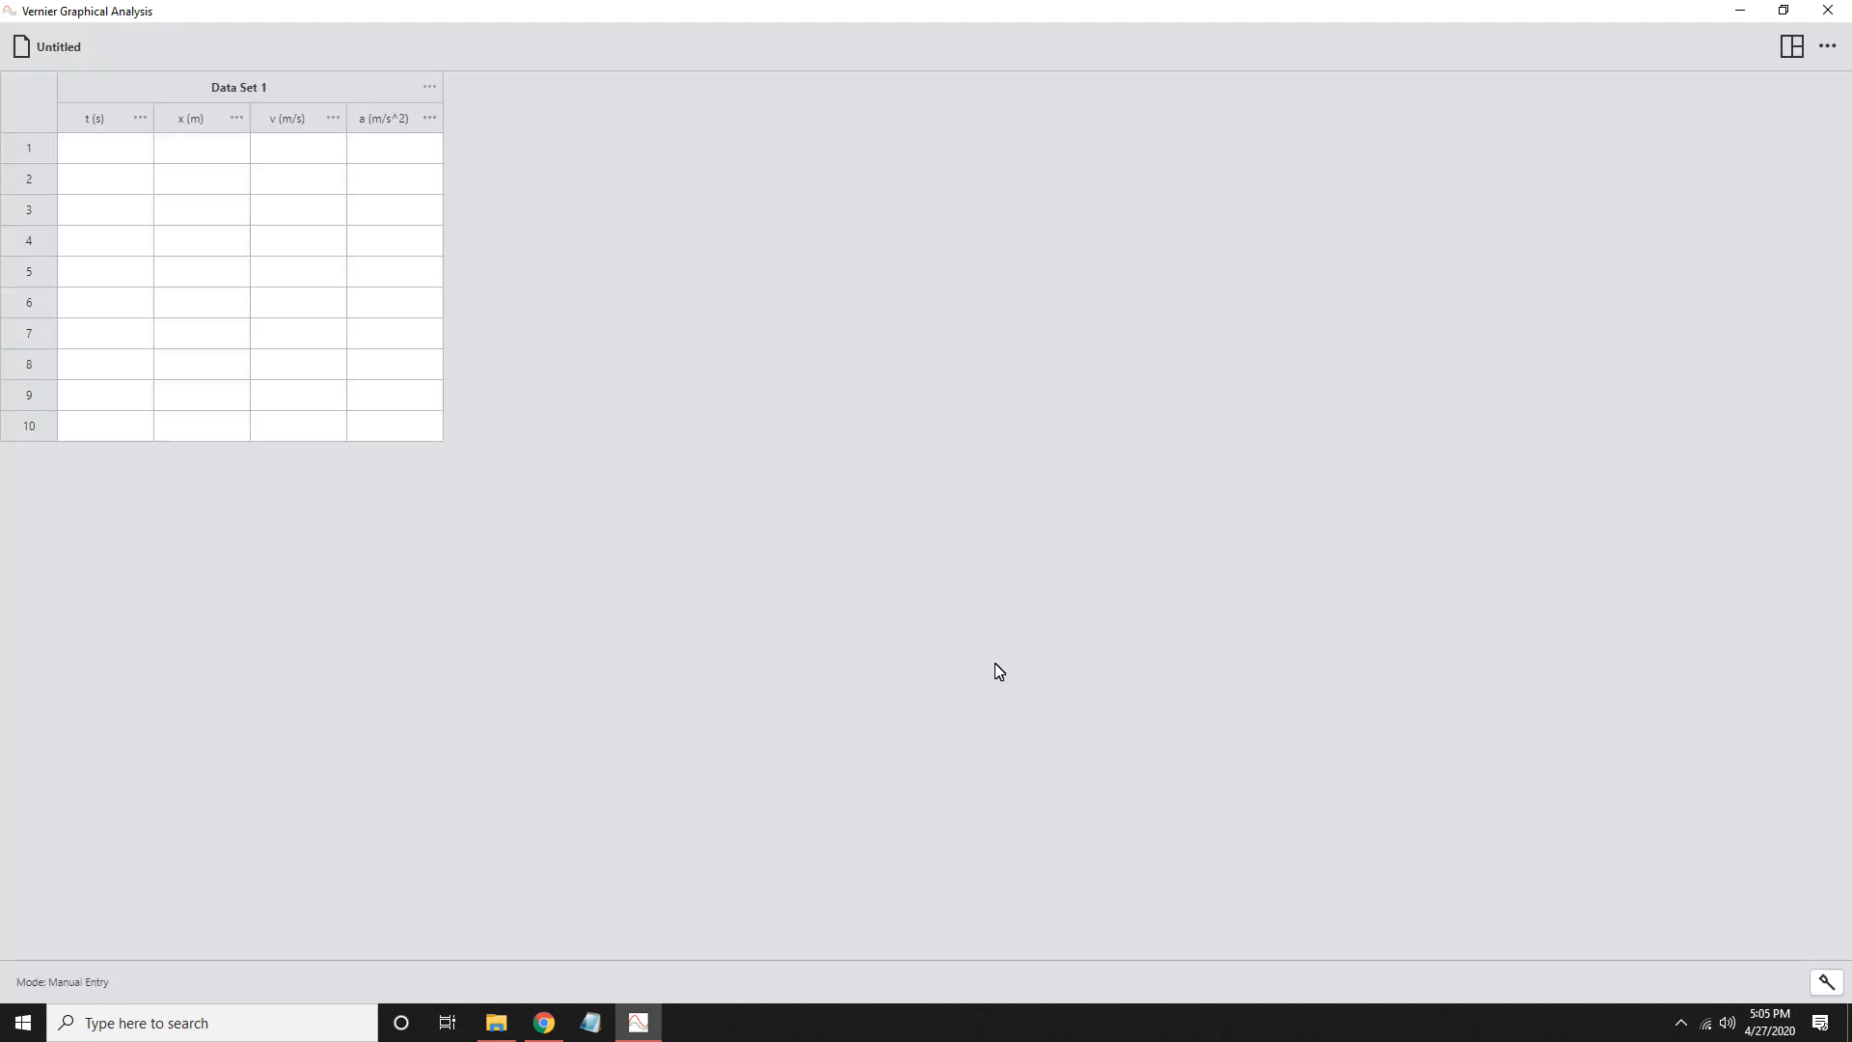
- Paste the copied spreadsheet data into the table, starting at row 1 of the t column
left_click(103, 159)
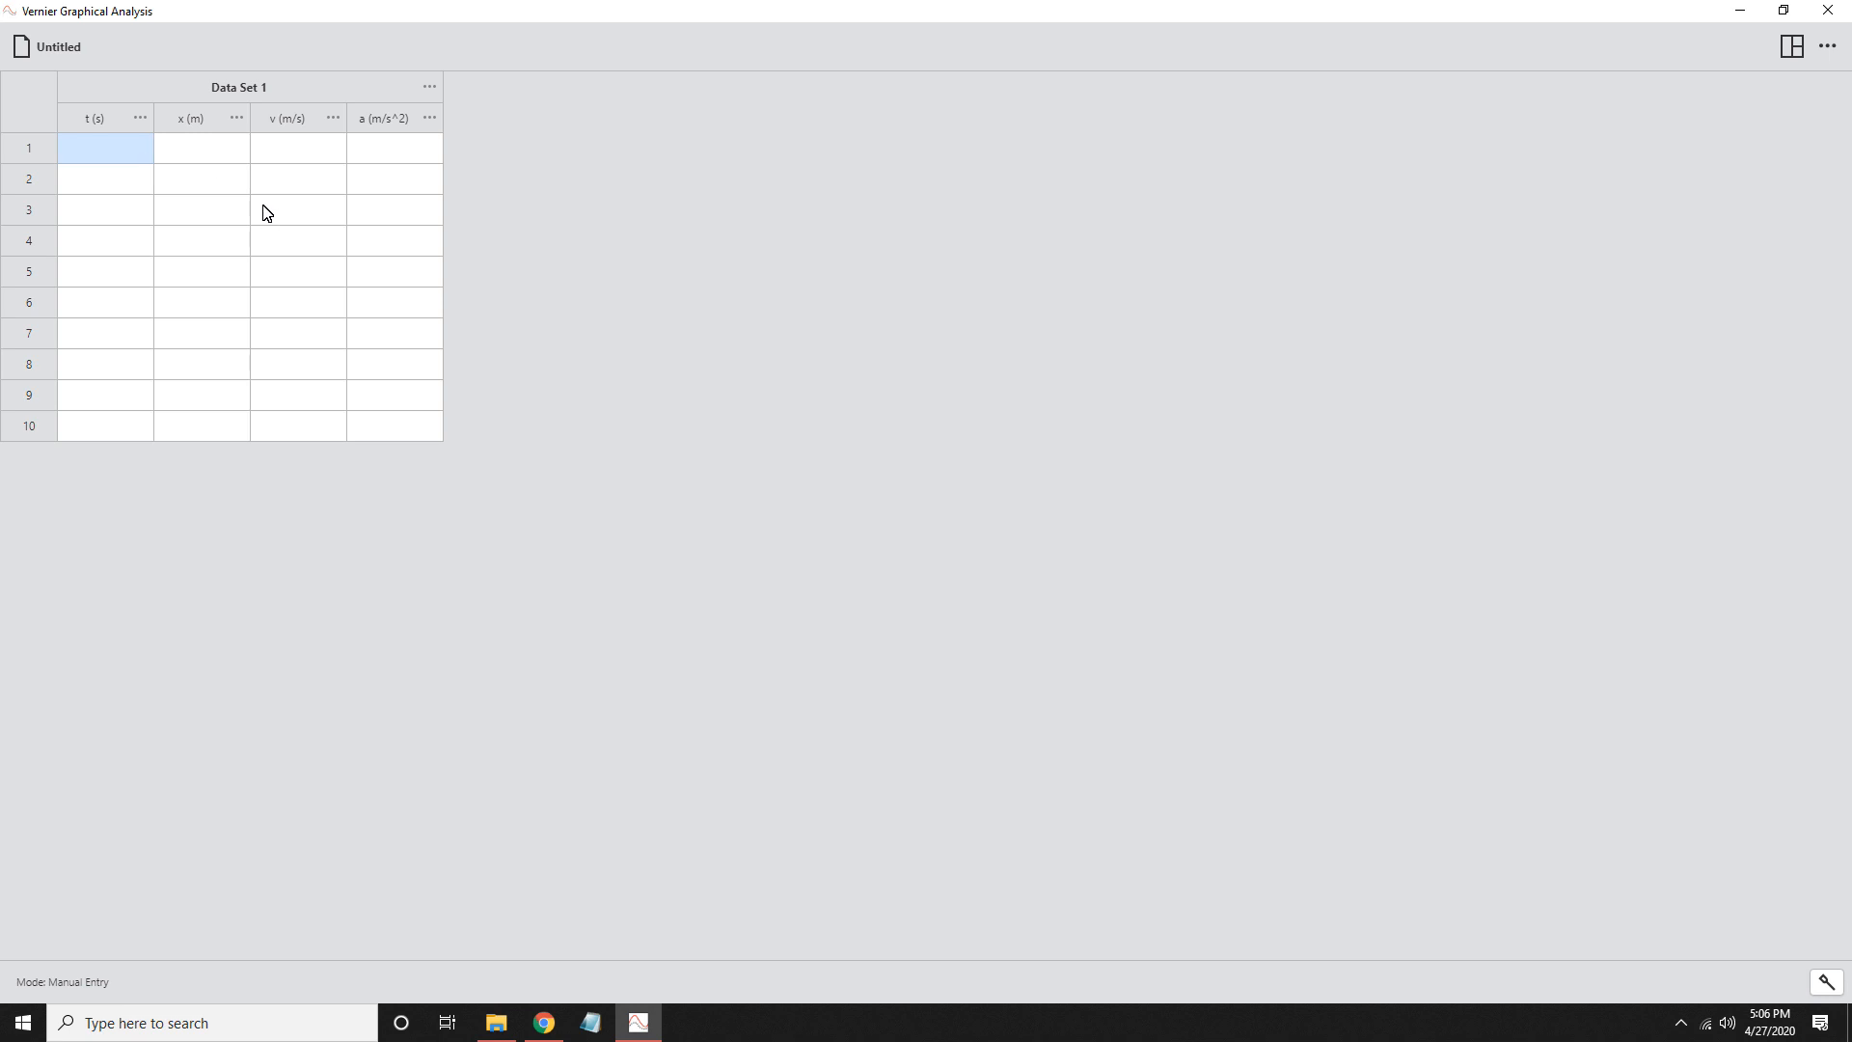
key("ctrl+v")
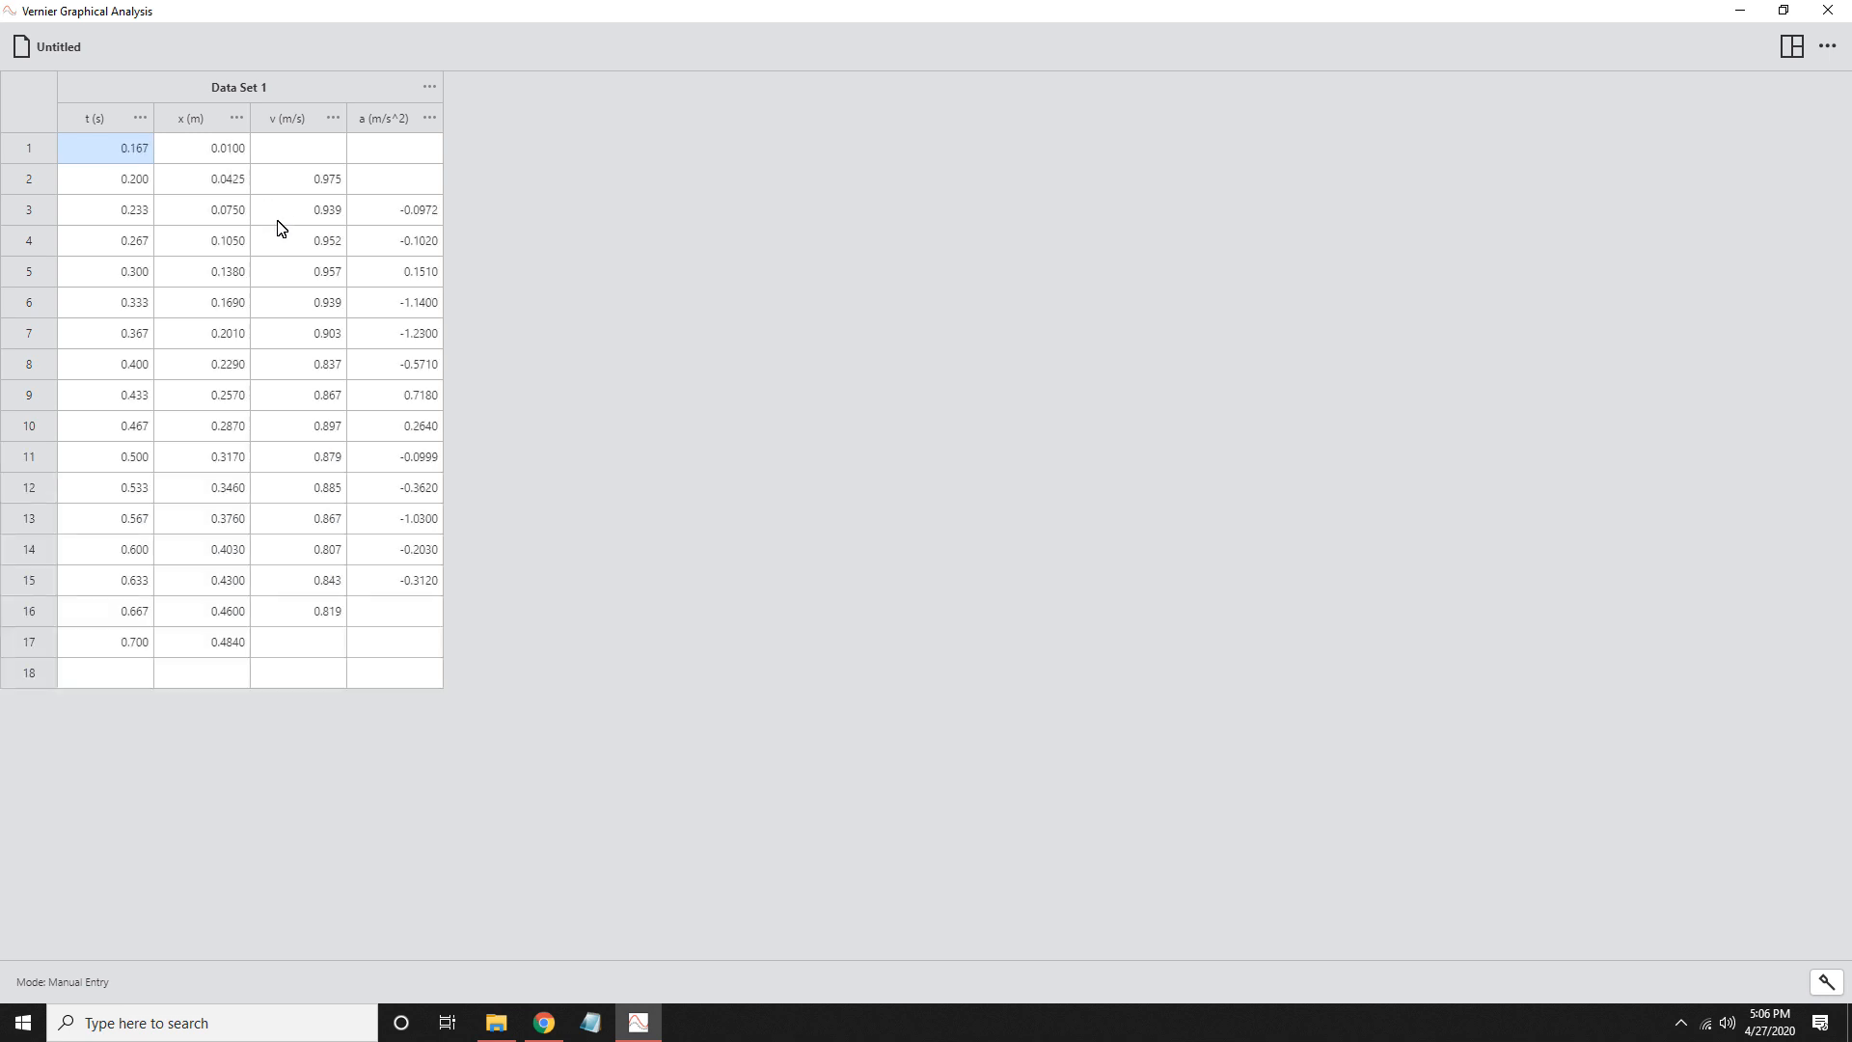
right_click(109, 159)
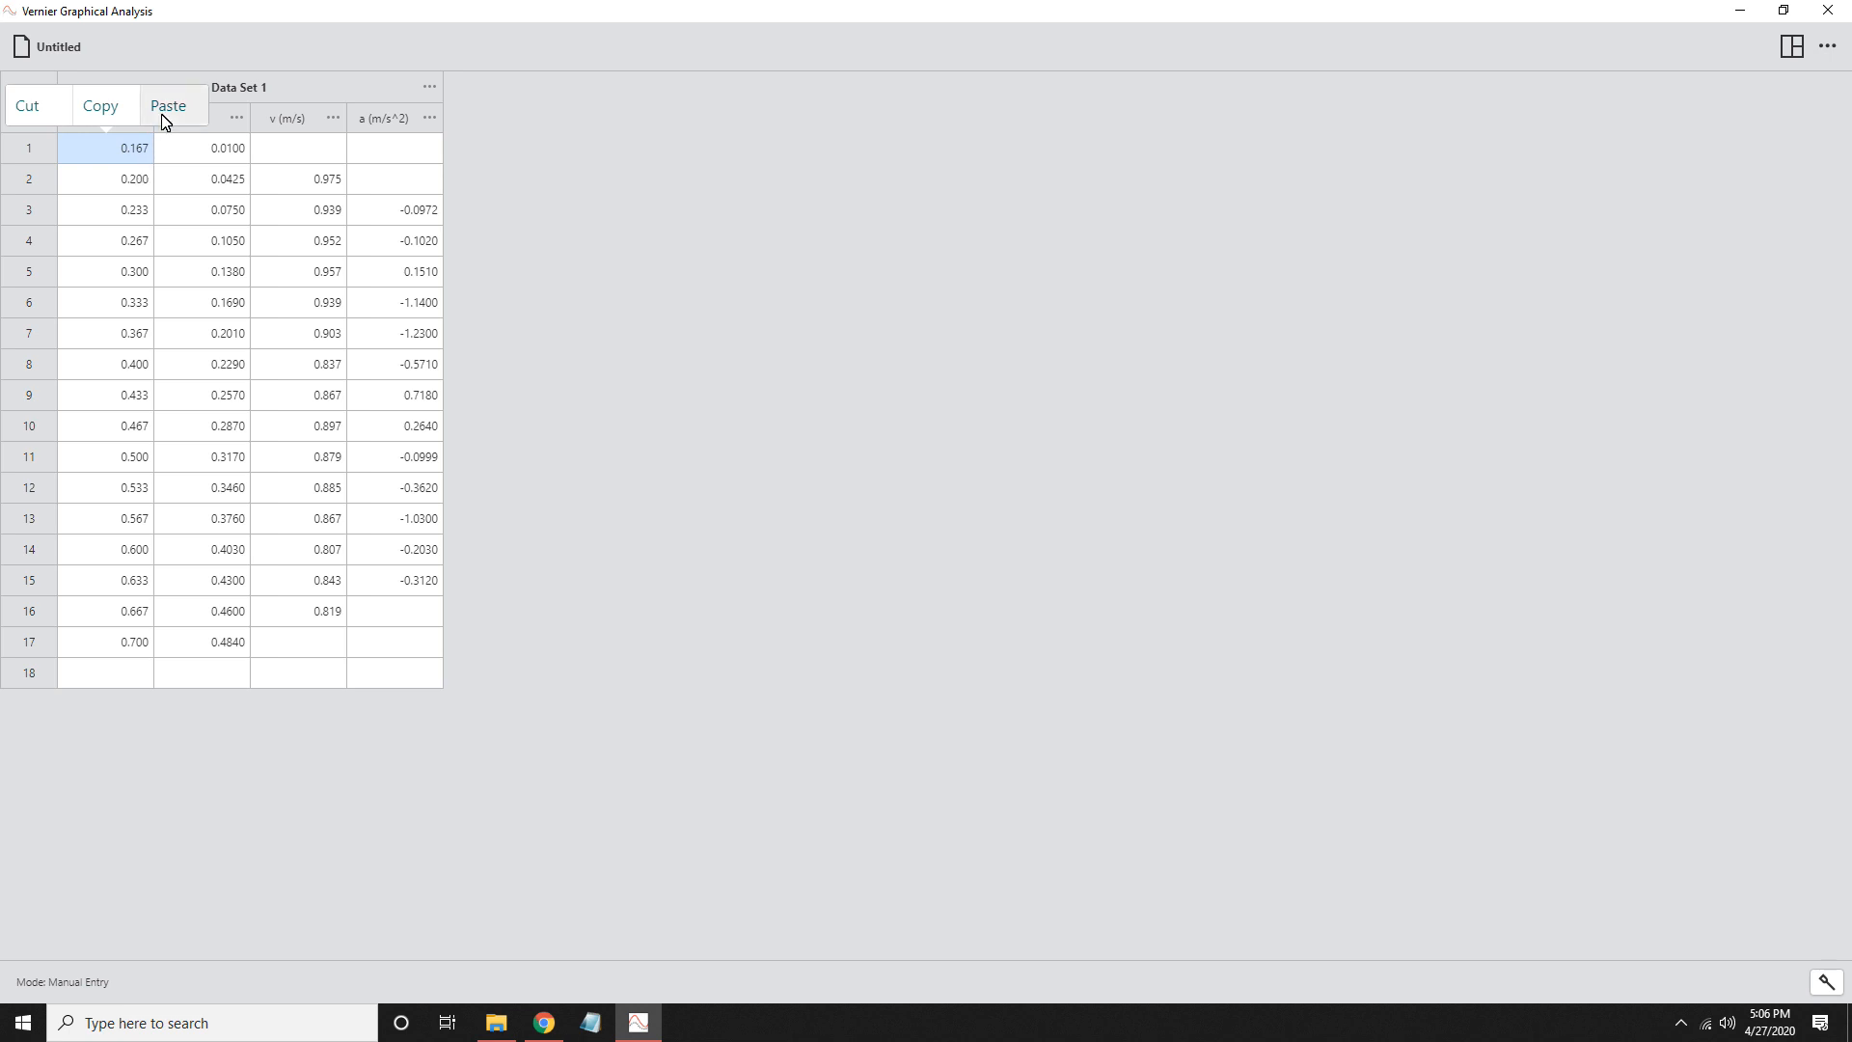
left_click(502, 209)
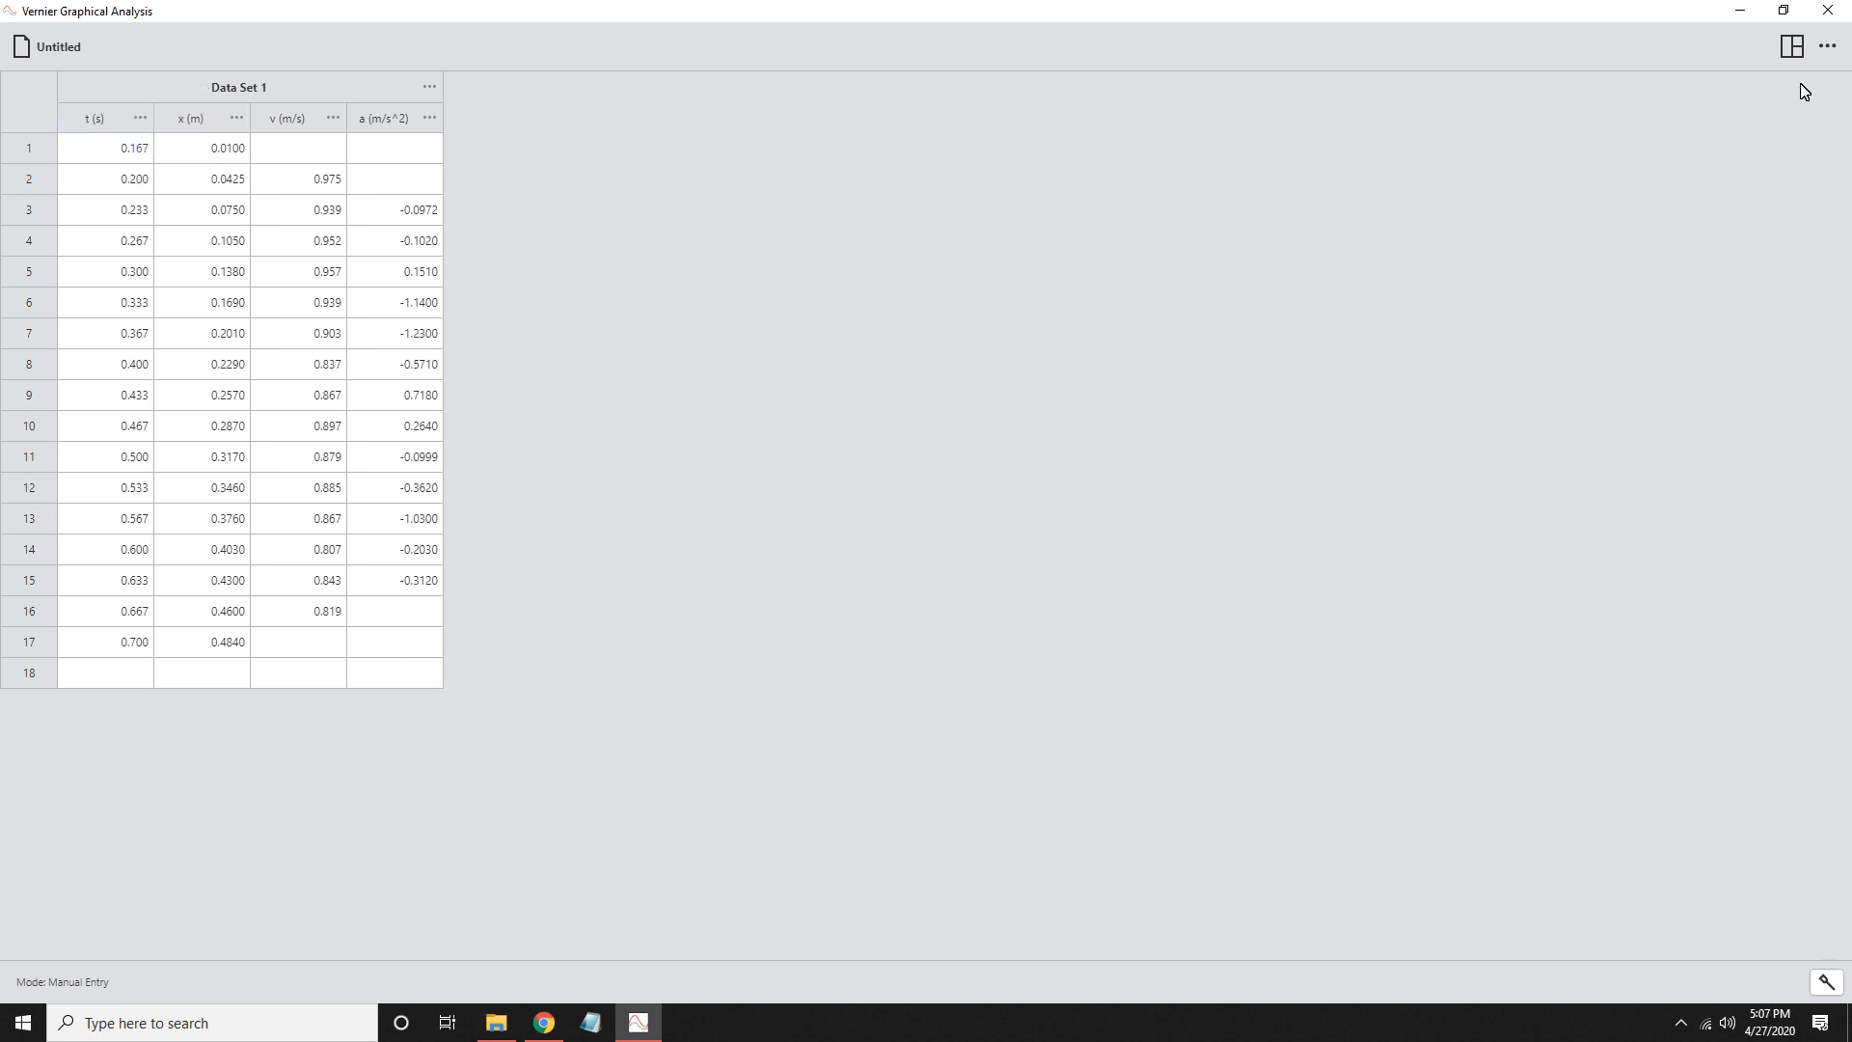
- Switch the view from the data table to a single graph
left_click(1791, 48)
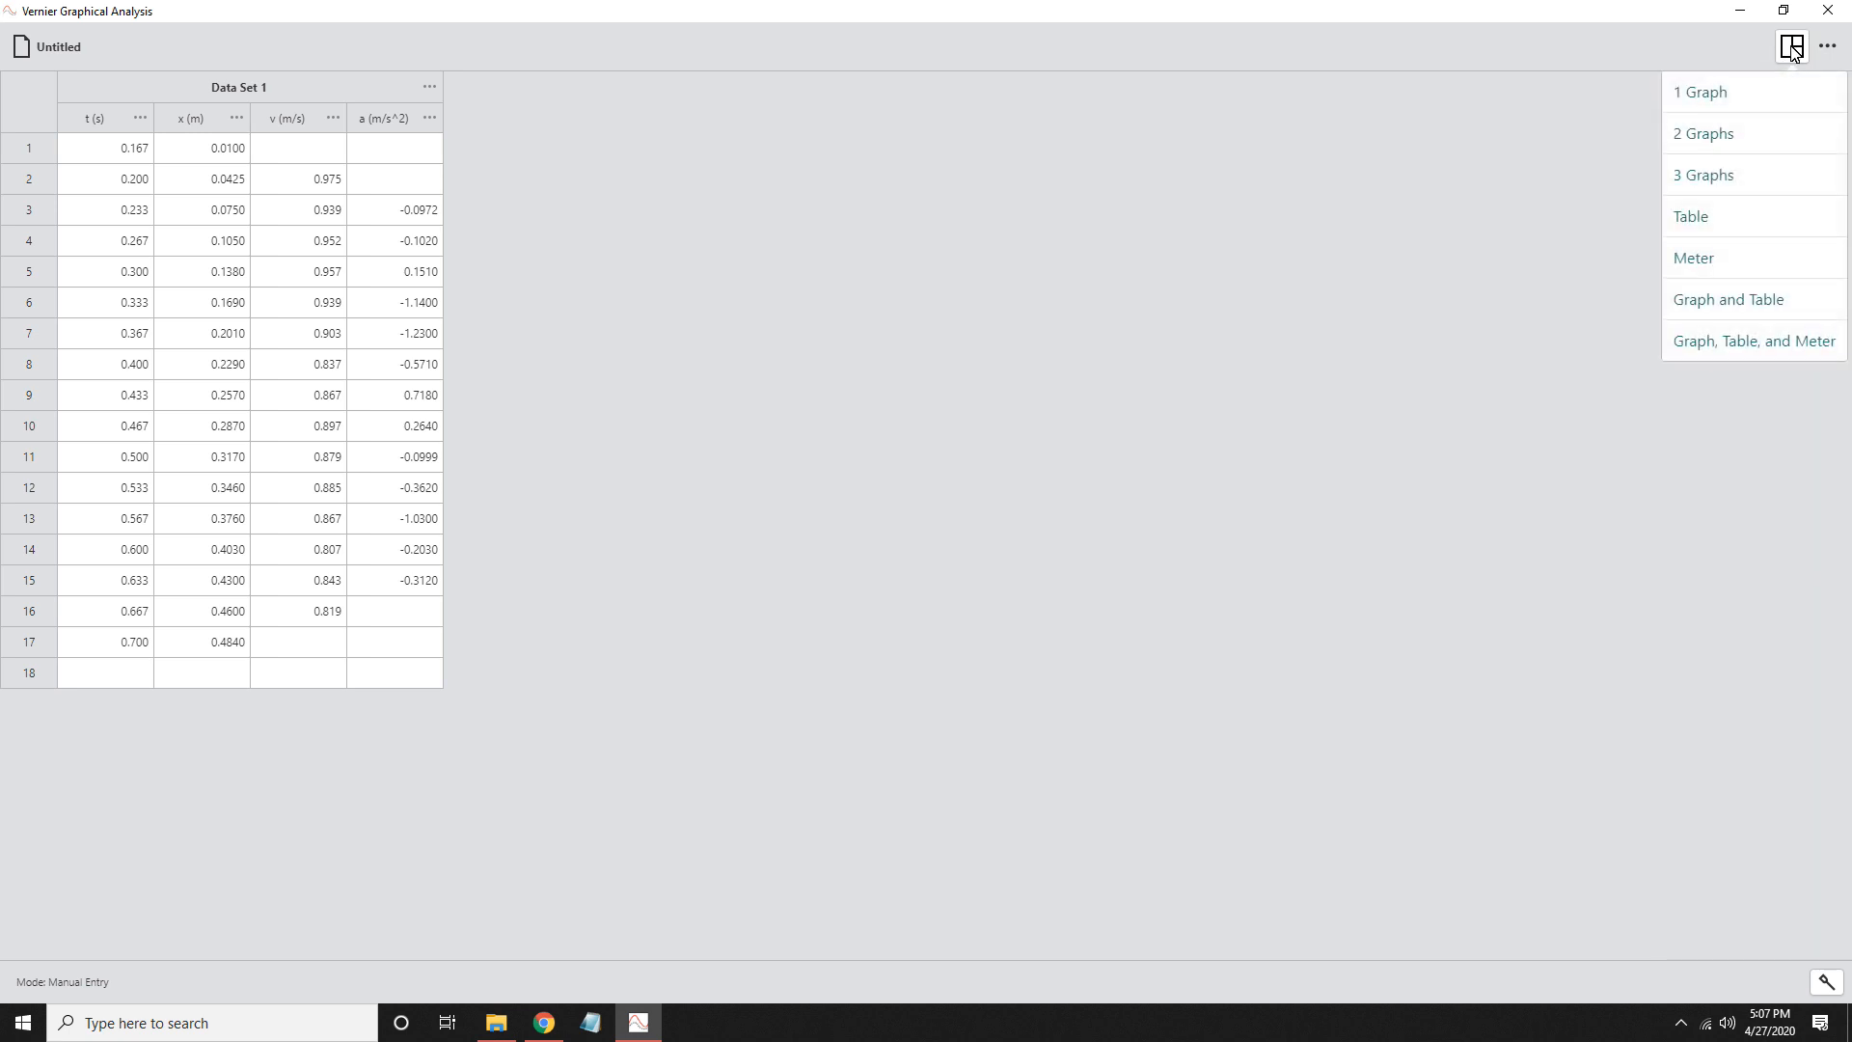
left_click(1724, 94)
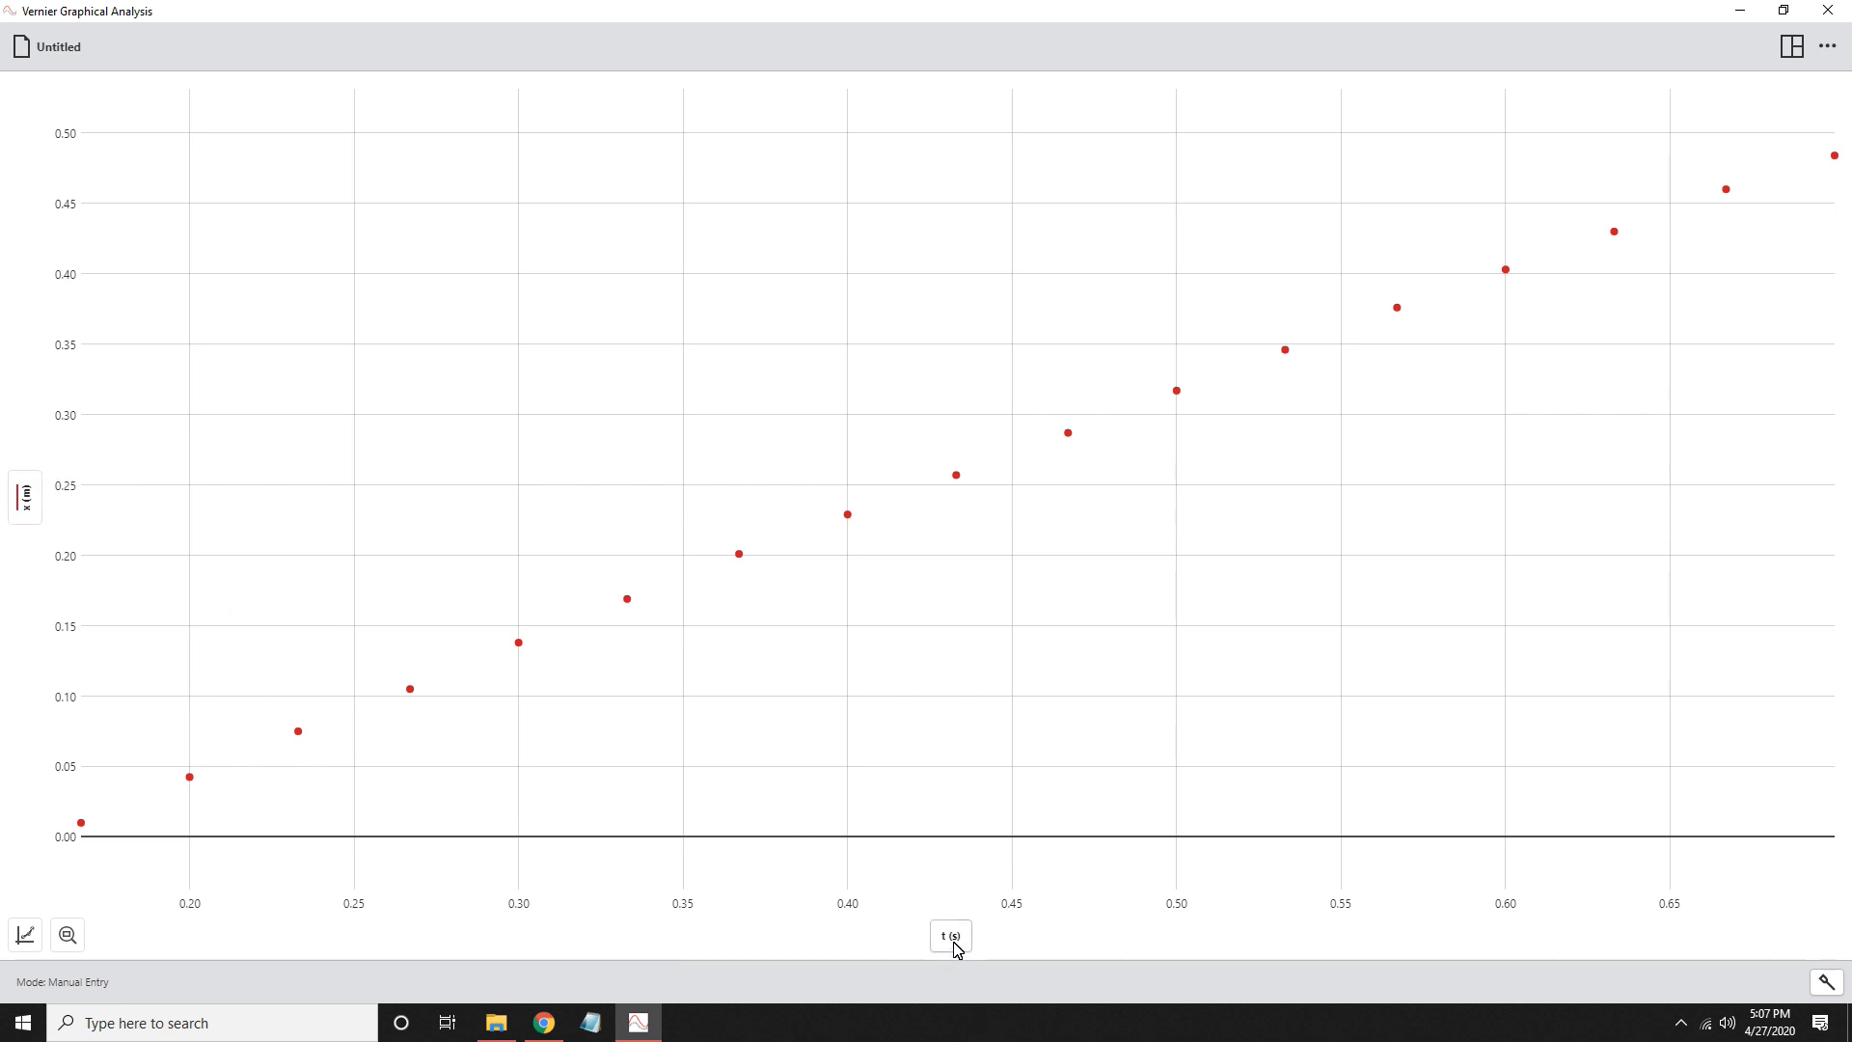
- Plot the v and a columns alongside x on the vertical axis, and hide both again
left_click(25, 501)
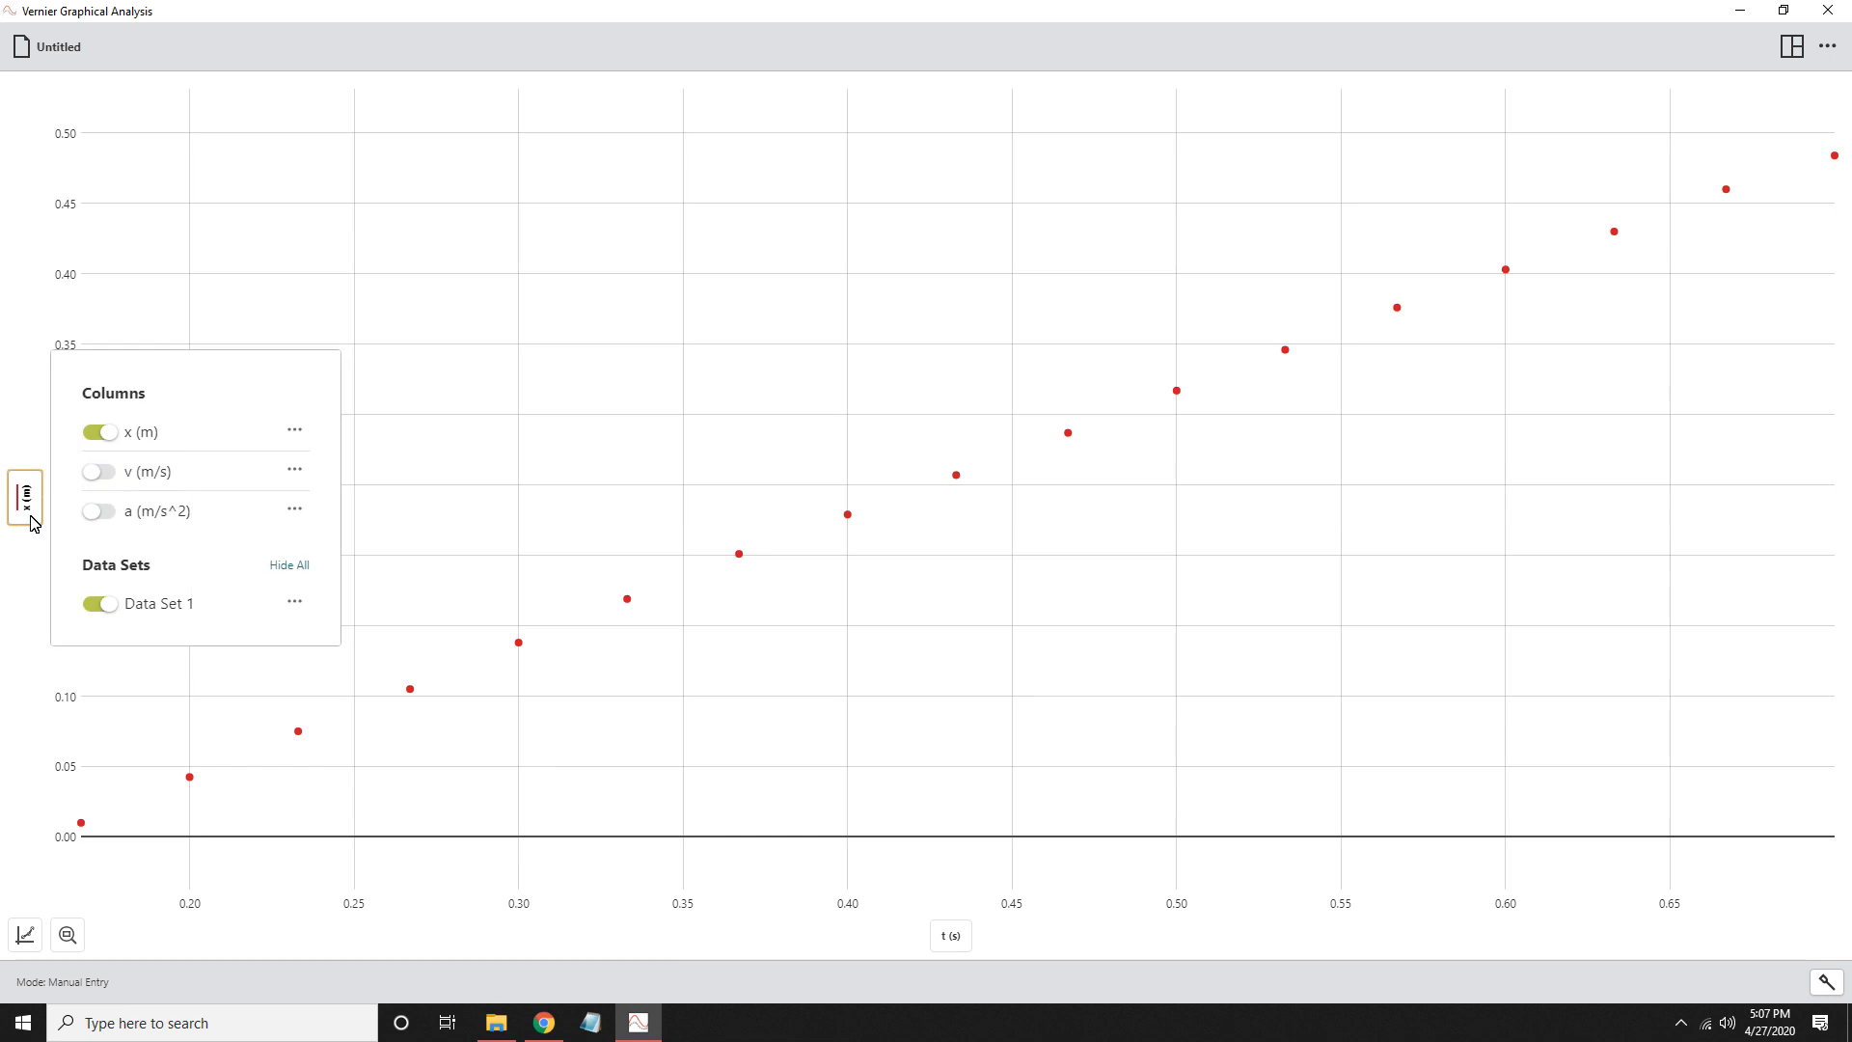
left_click(100, 473)
left_click(102, 512)
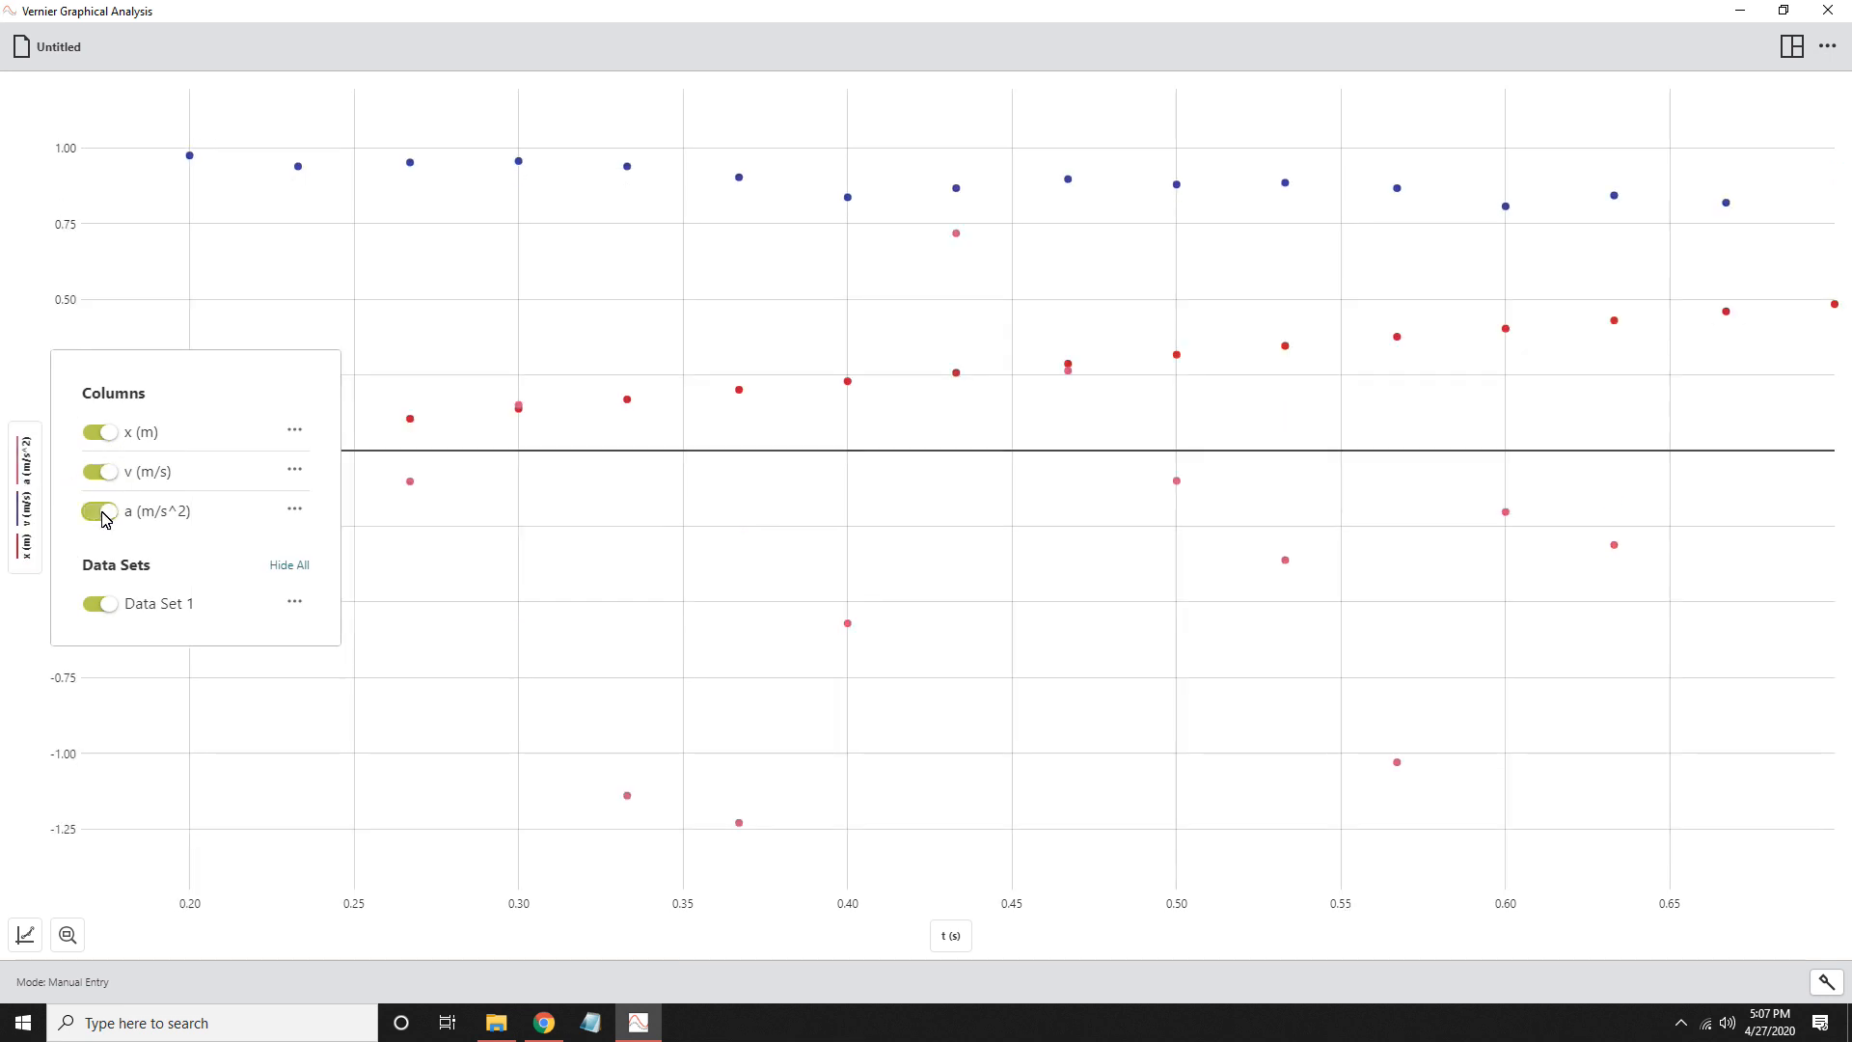
left_click(103, 512)
left_click(100, 472)
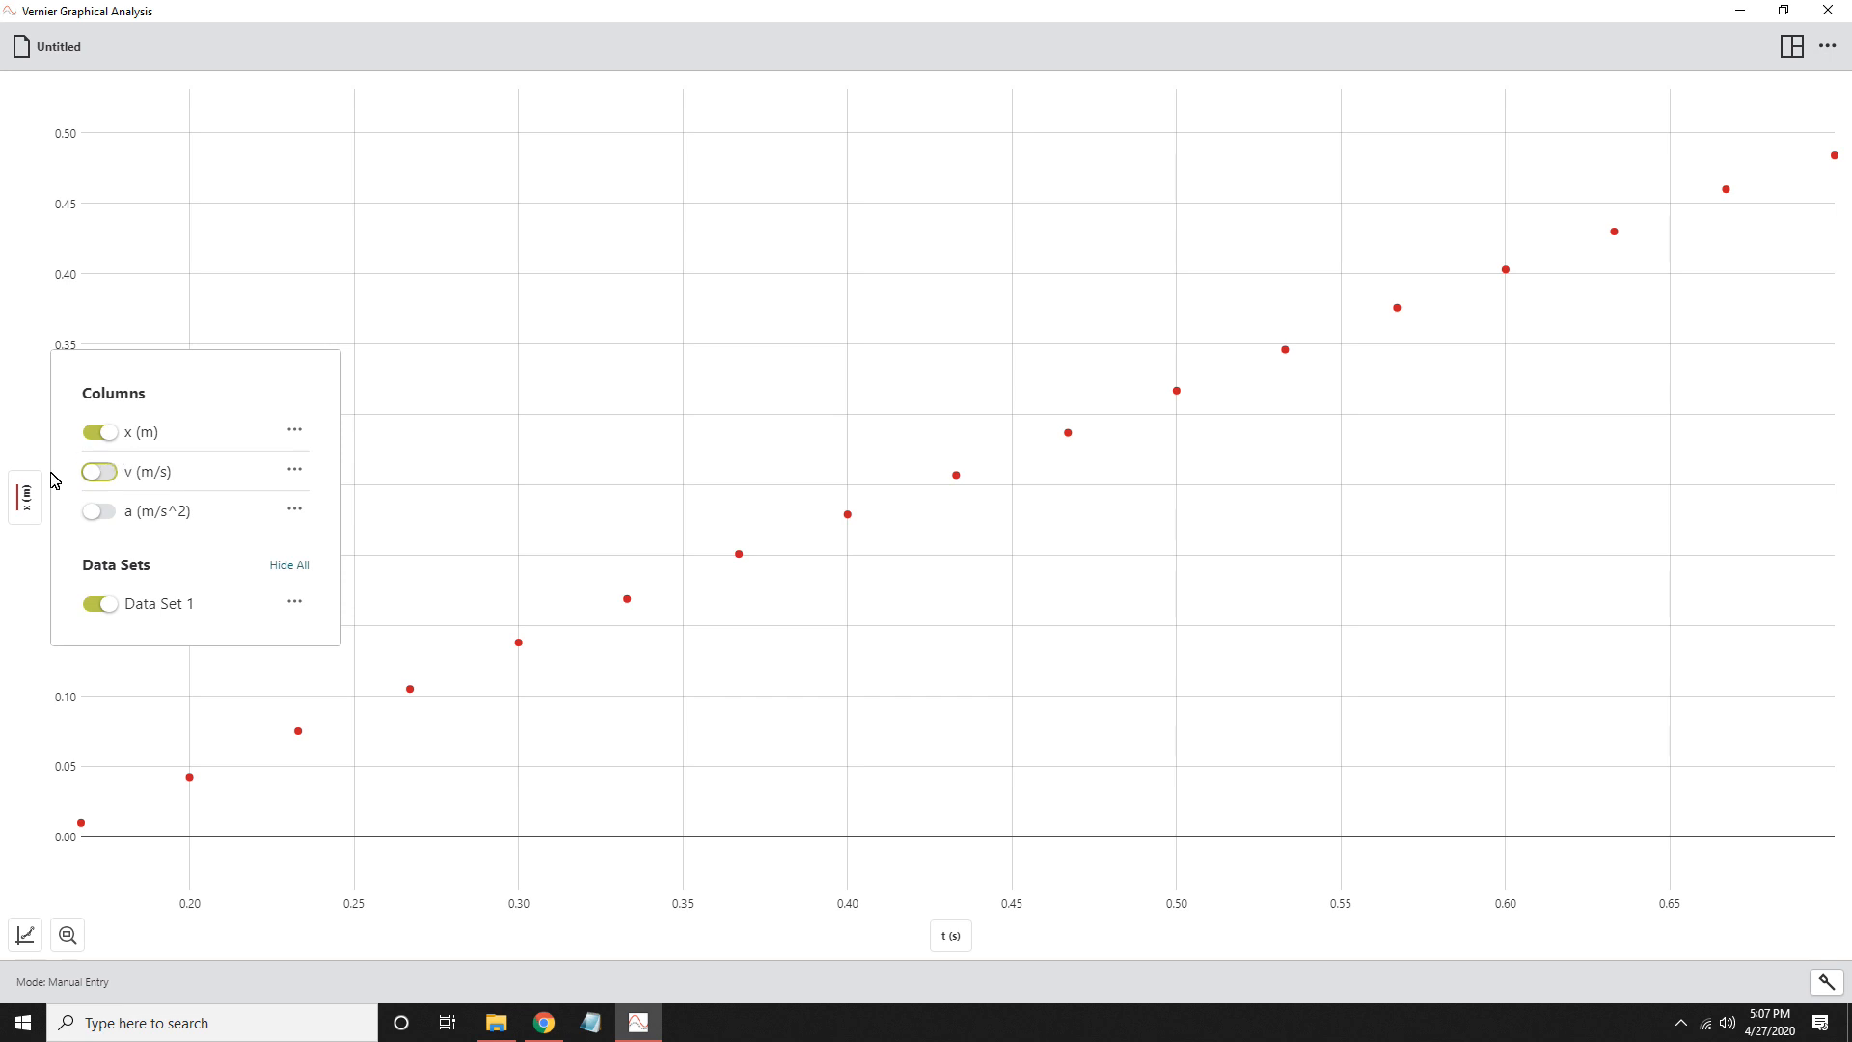
left_click(21, 434)
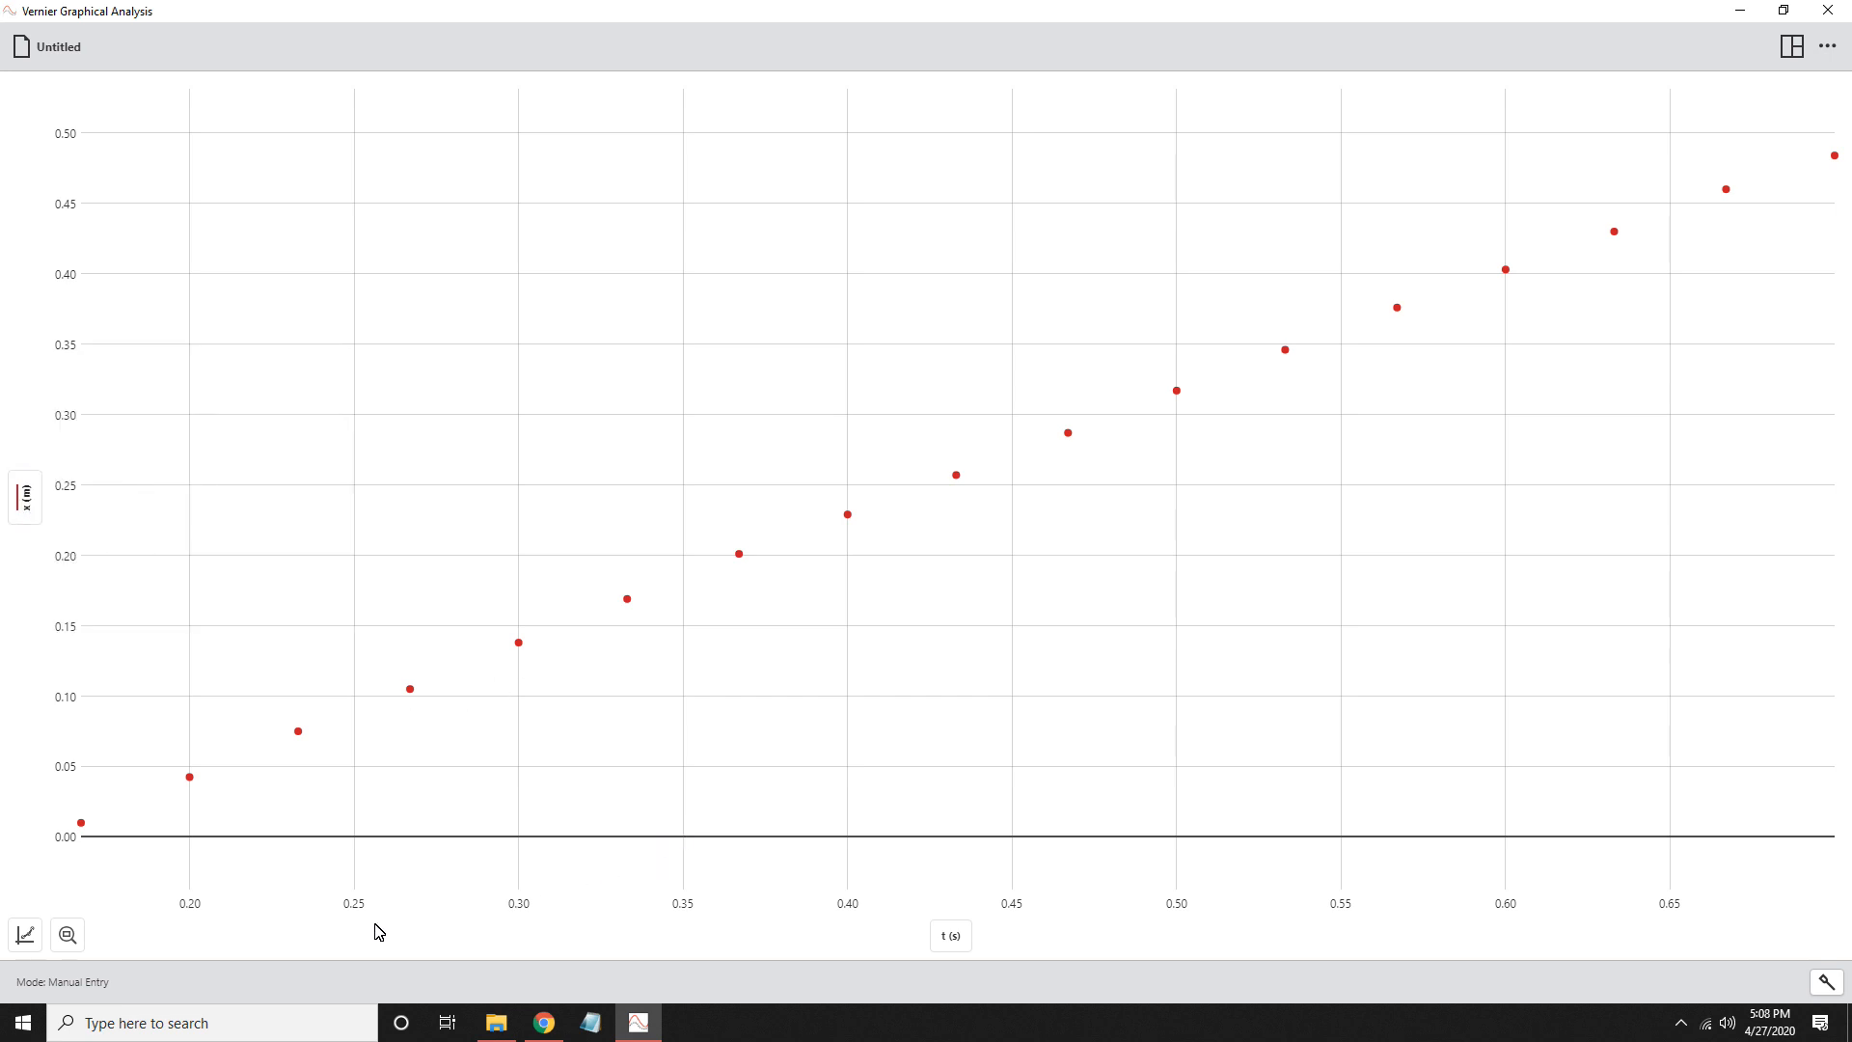
- Toggle the graph legend on and back off, and title the graph Position vs Time
left_click(25, 935)
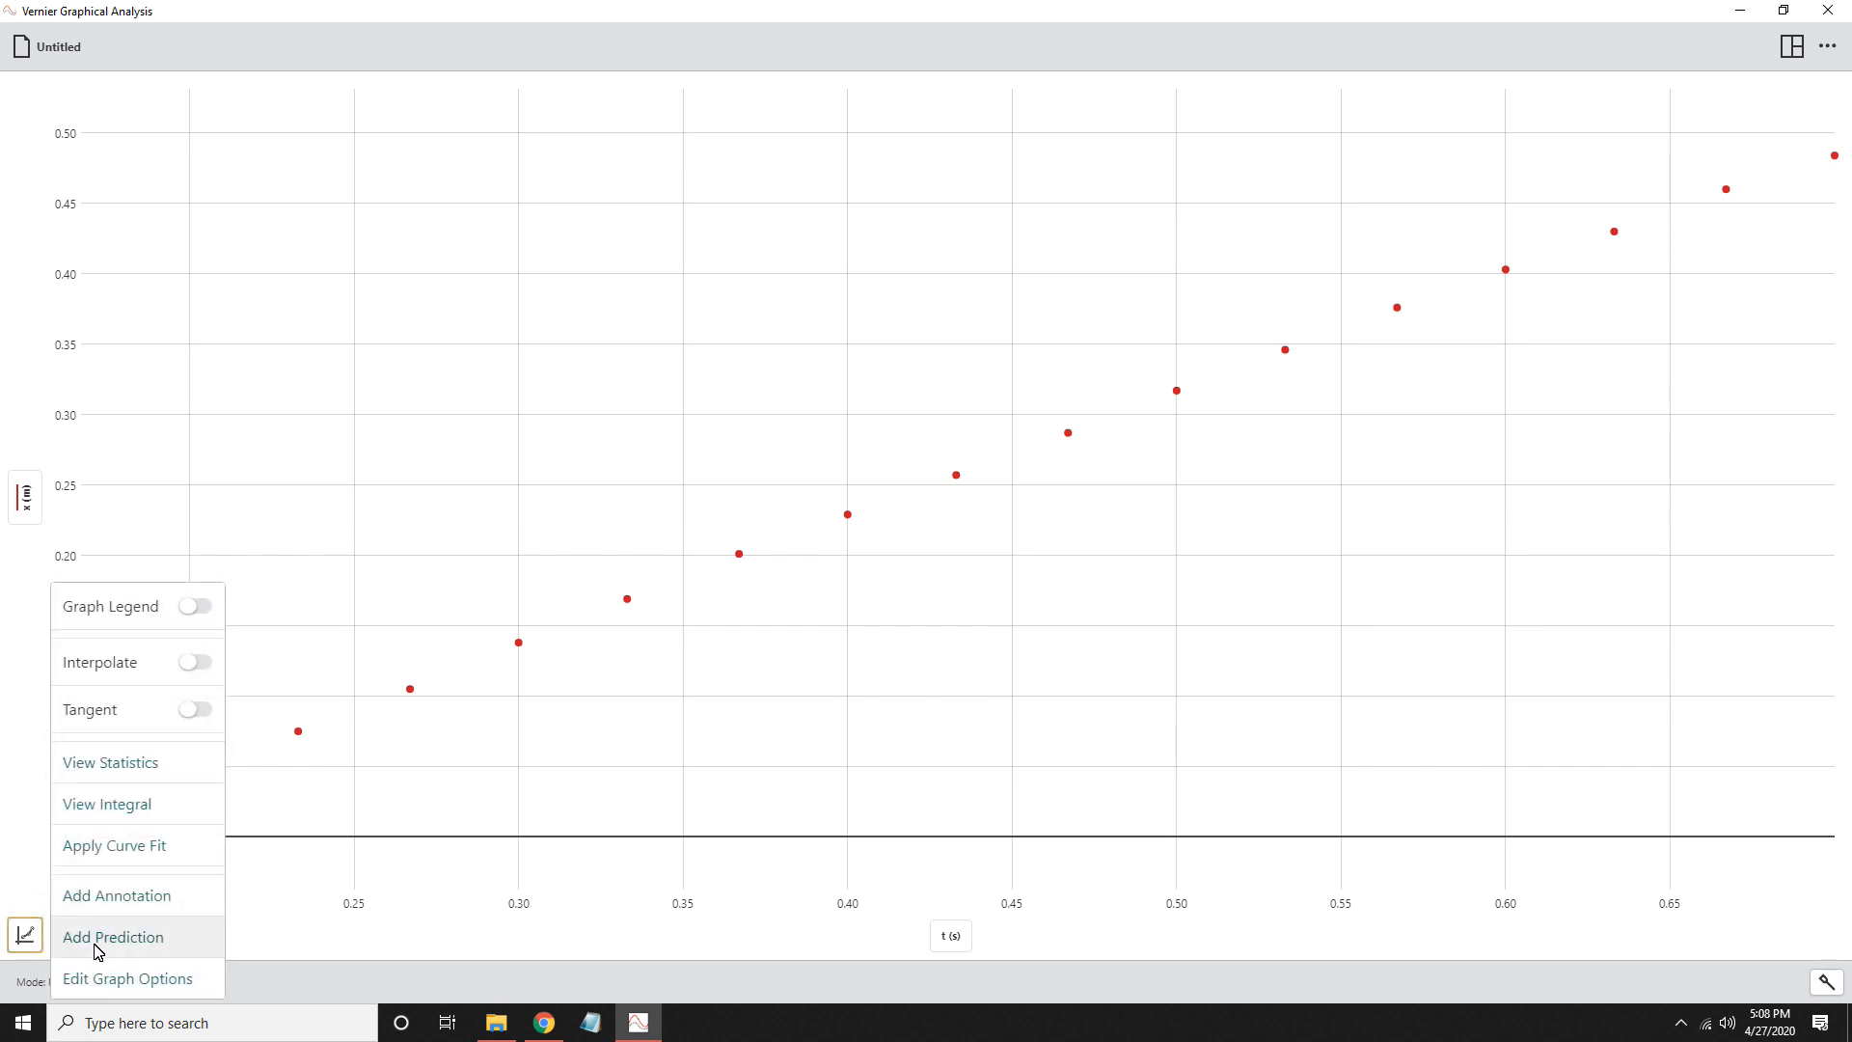
left_click(195, 608)
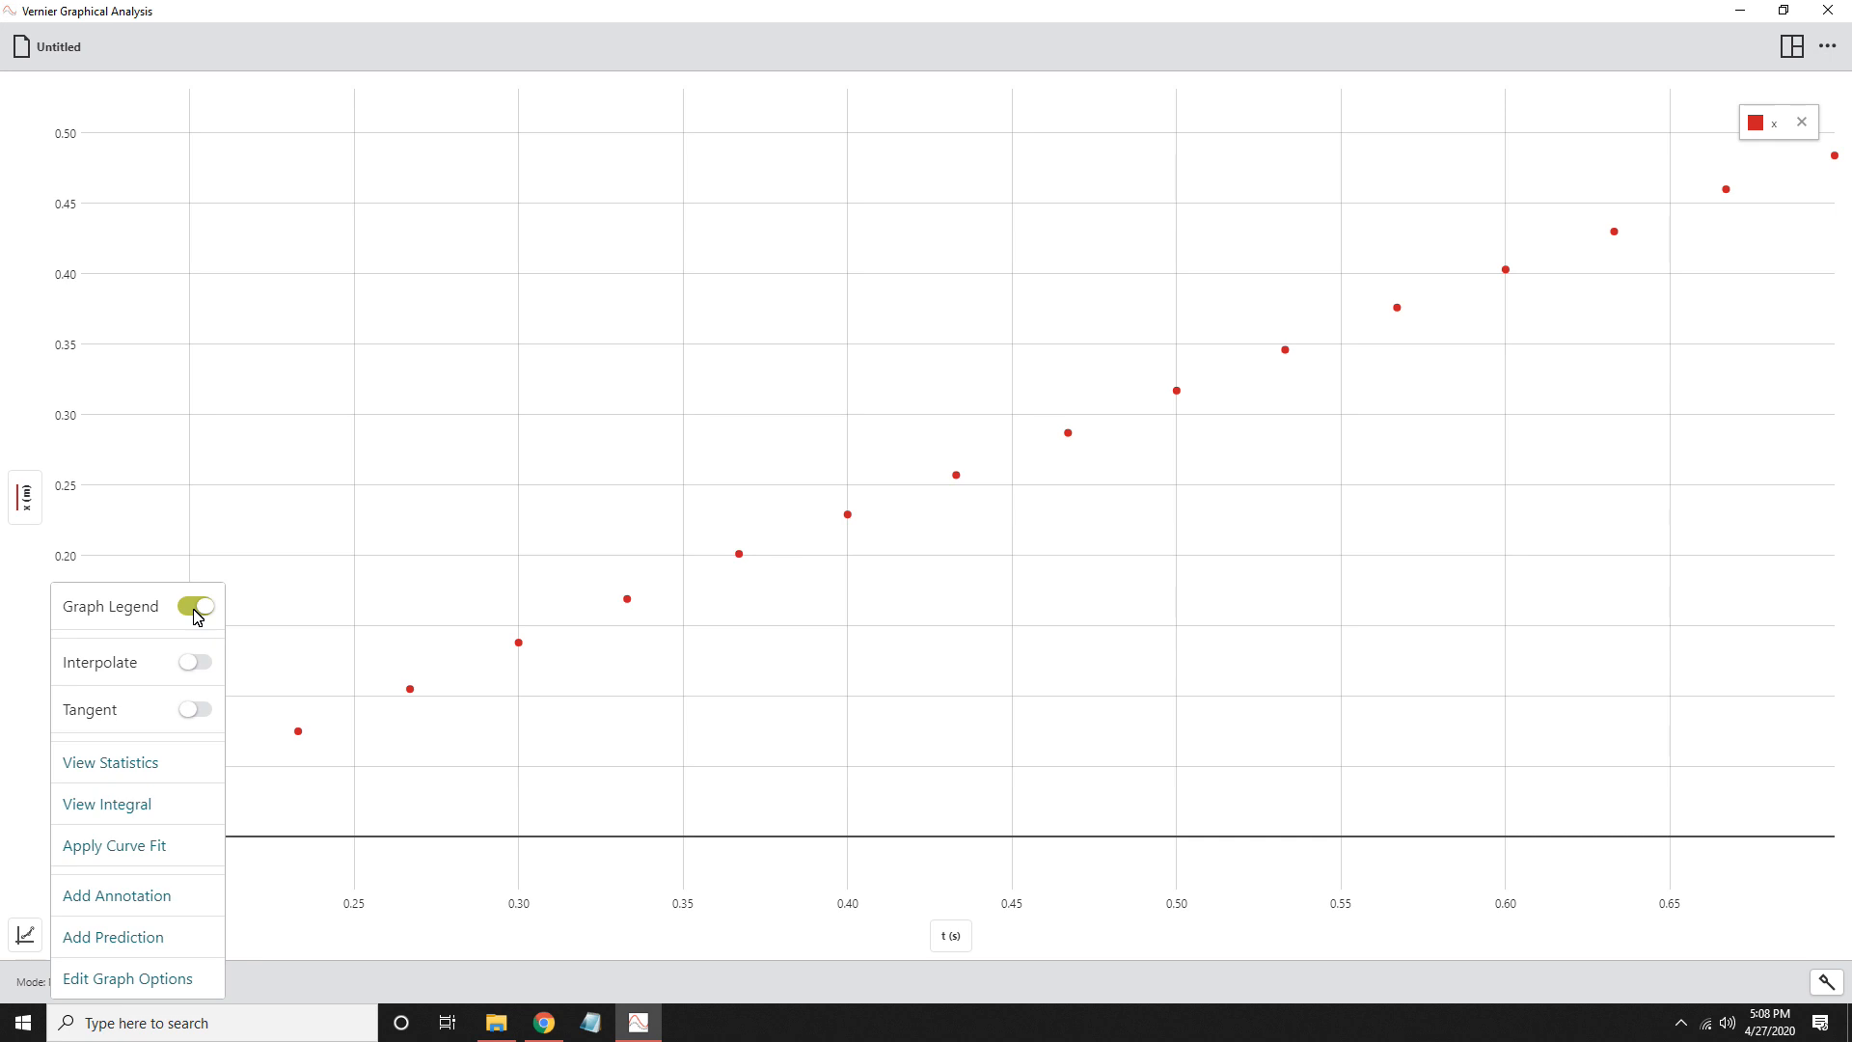
left_click(196, 611)
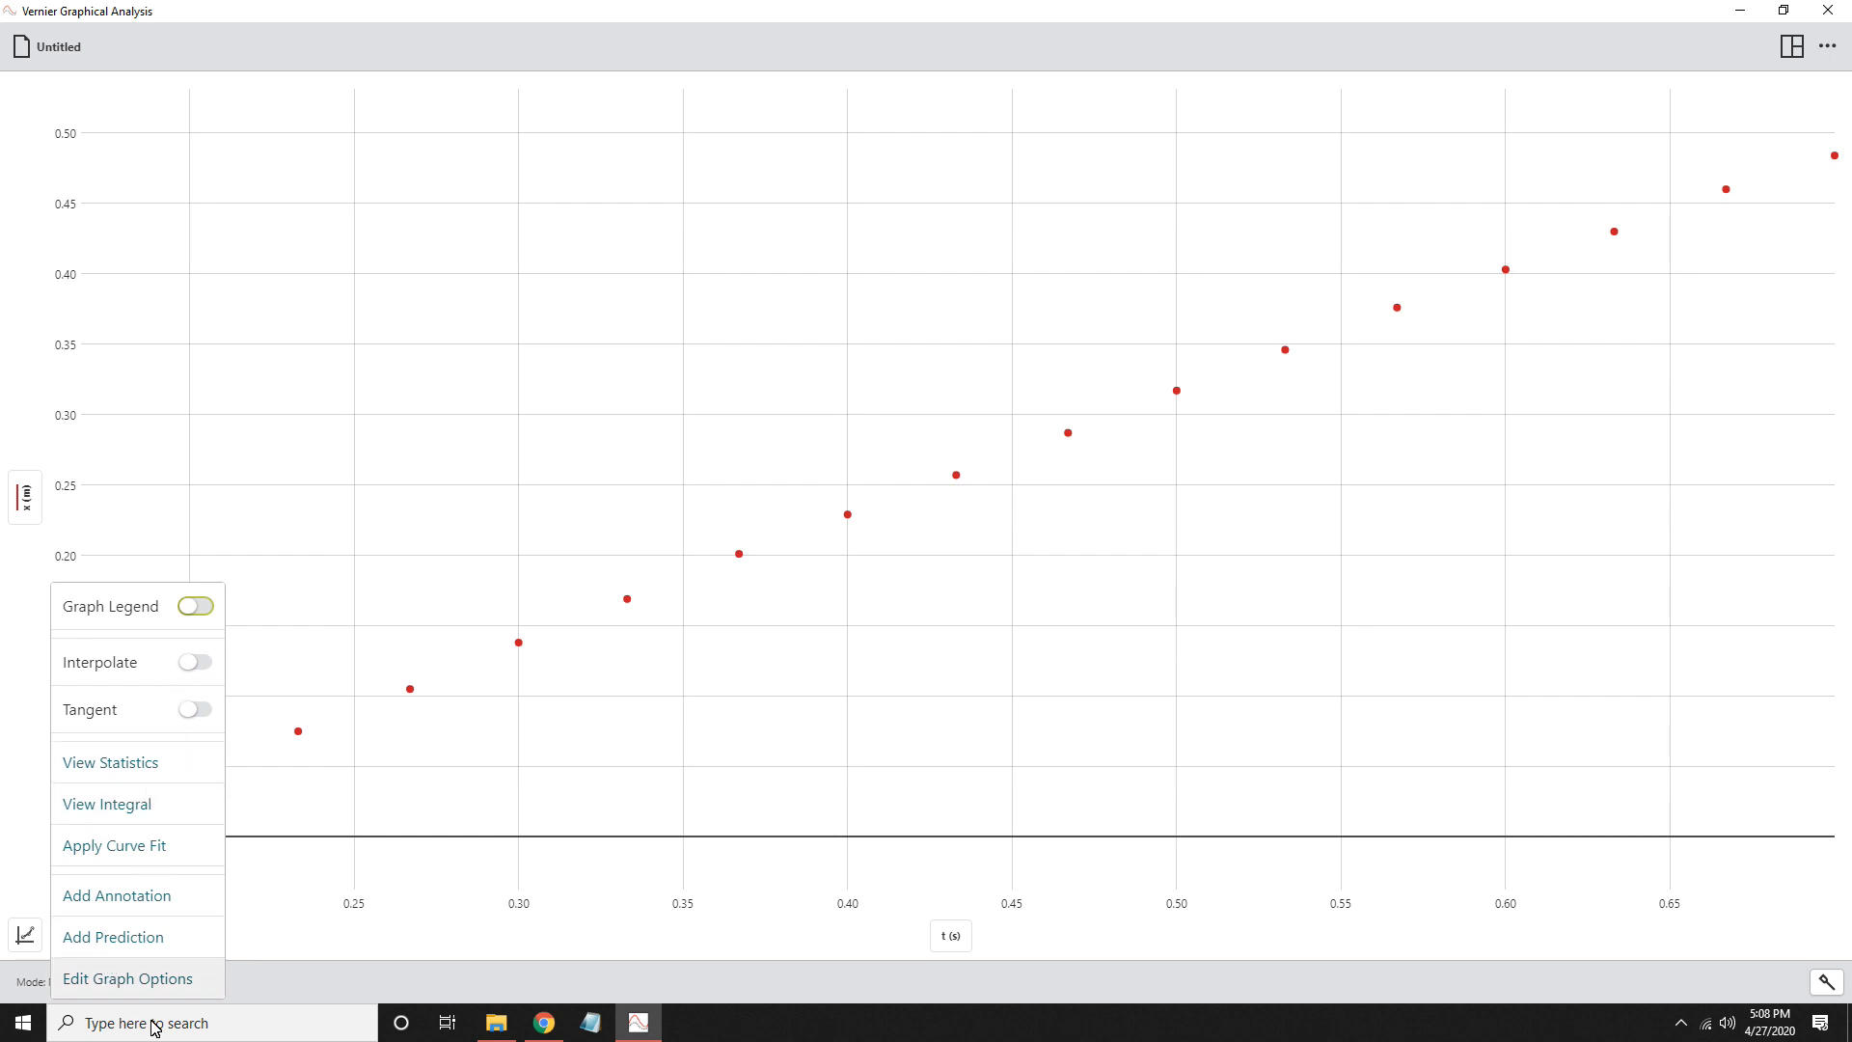
left_click(142, 993)
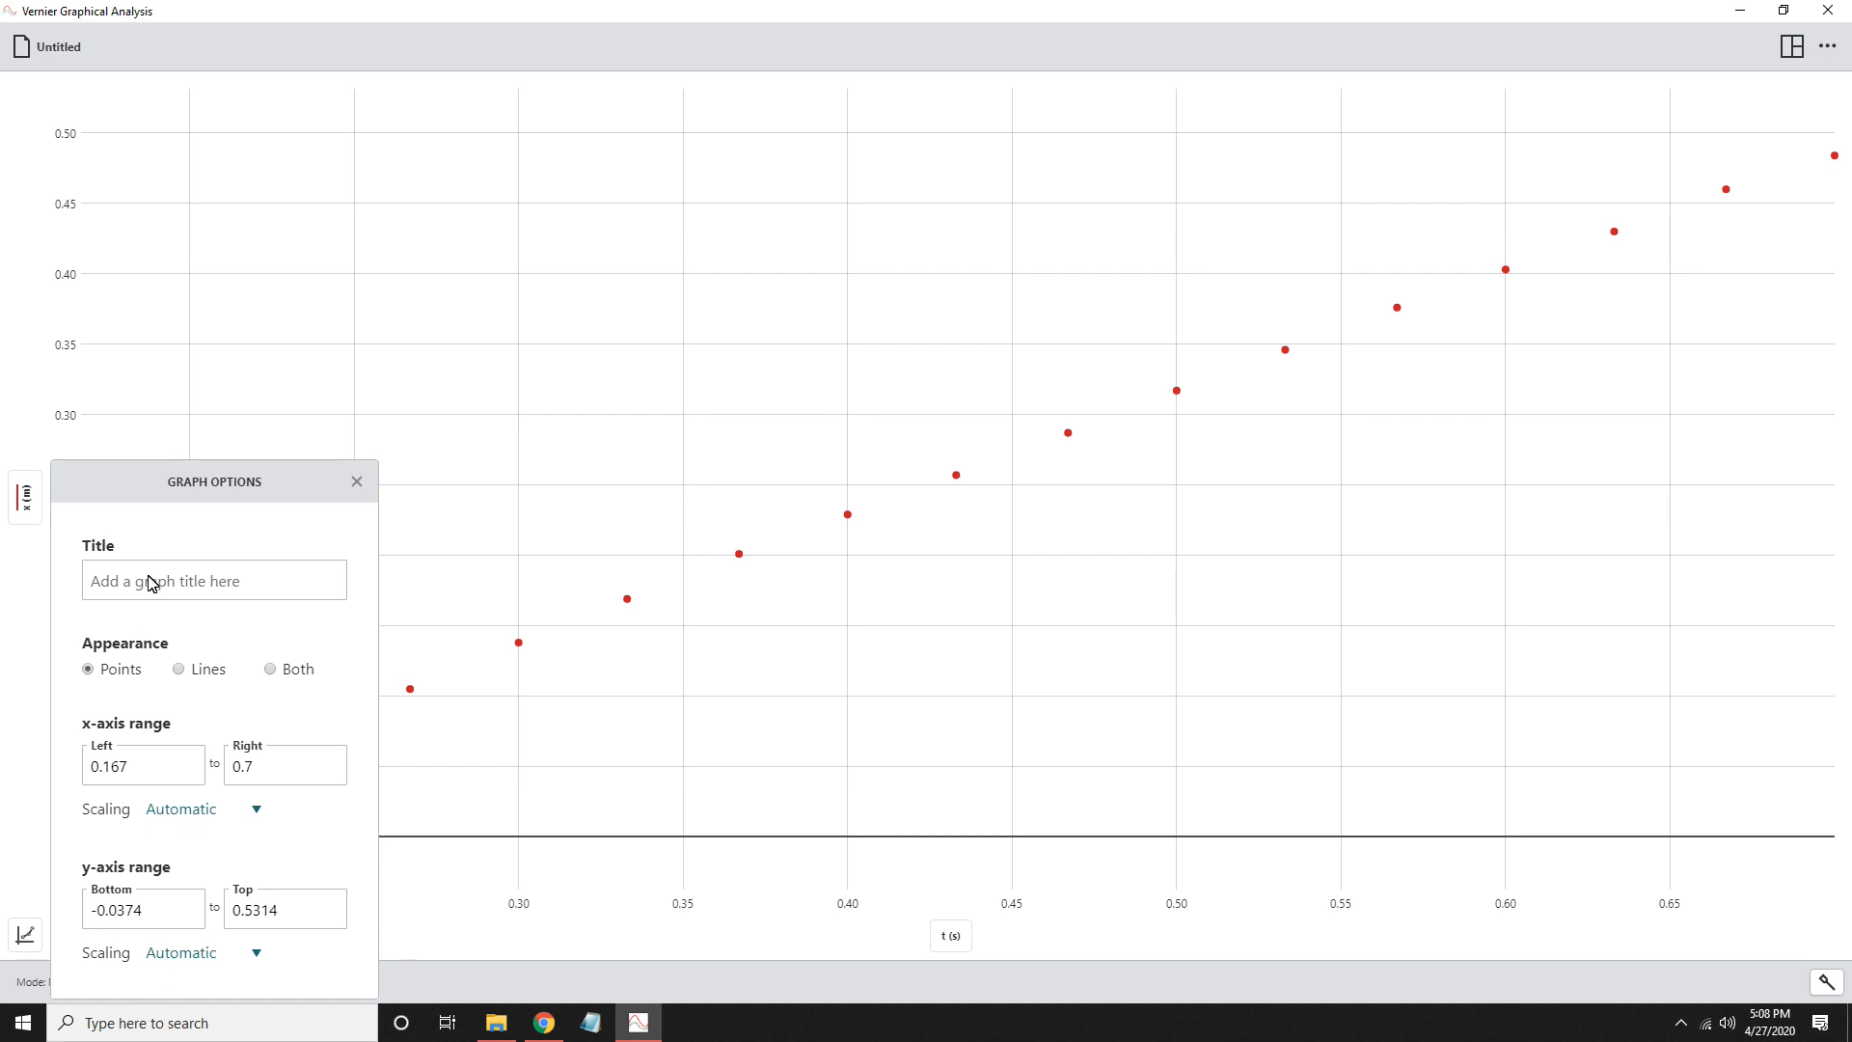
left_click(213, 588)
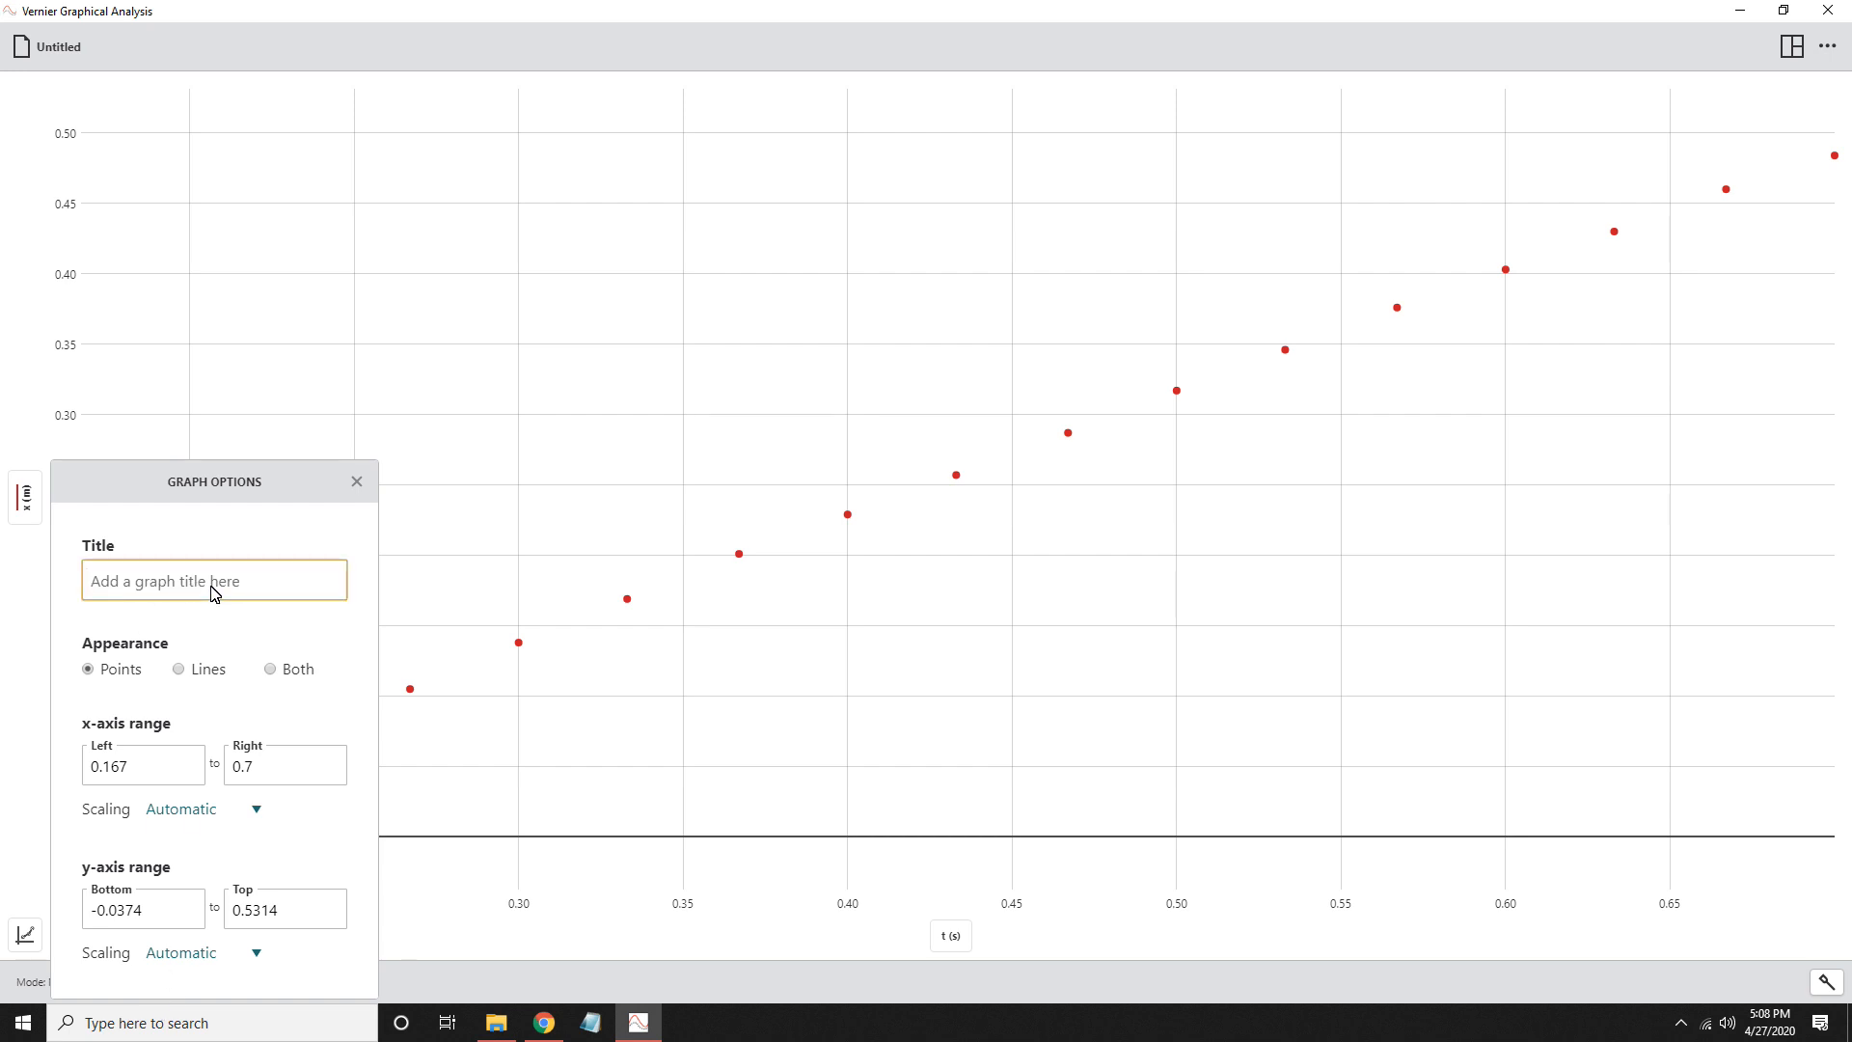
type("Posi")
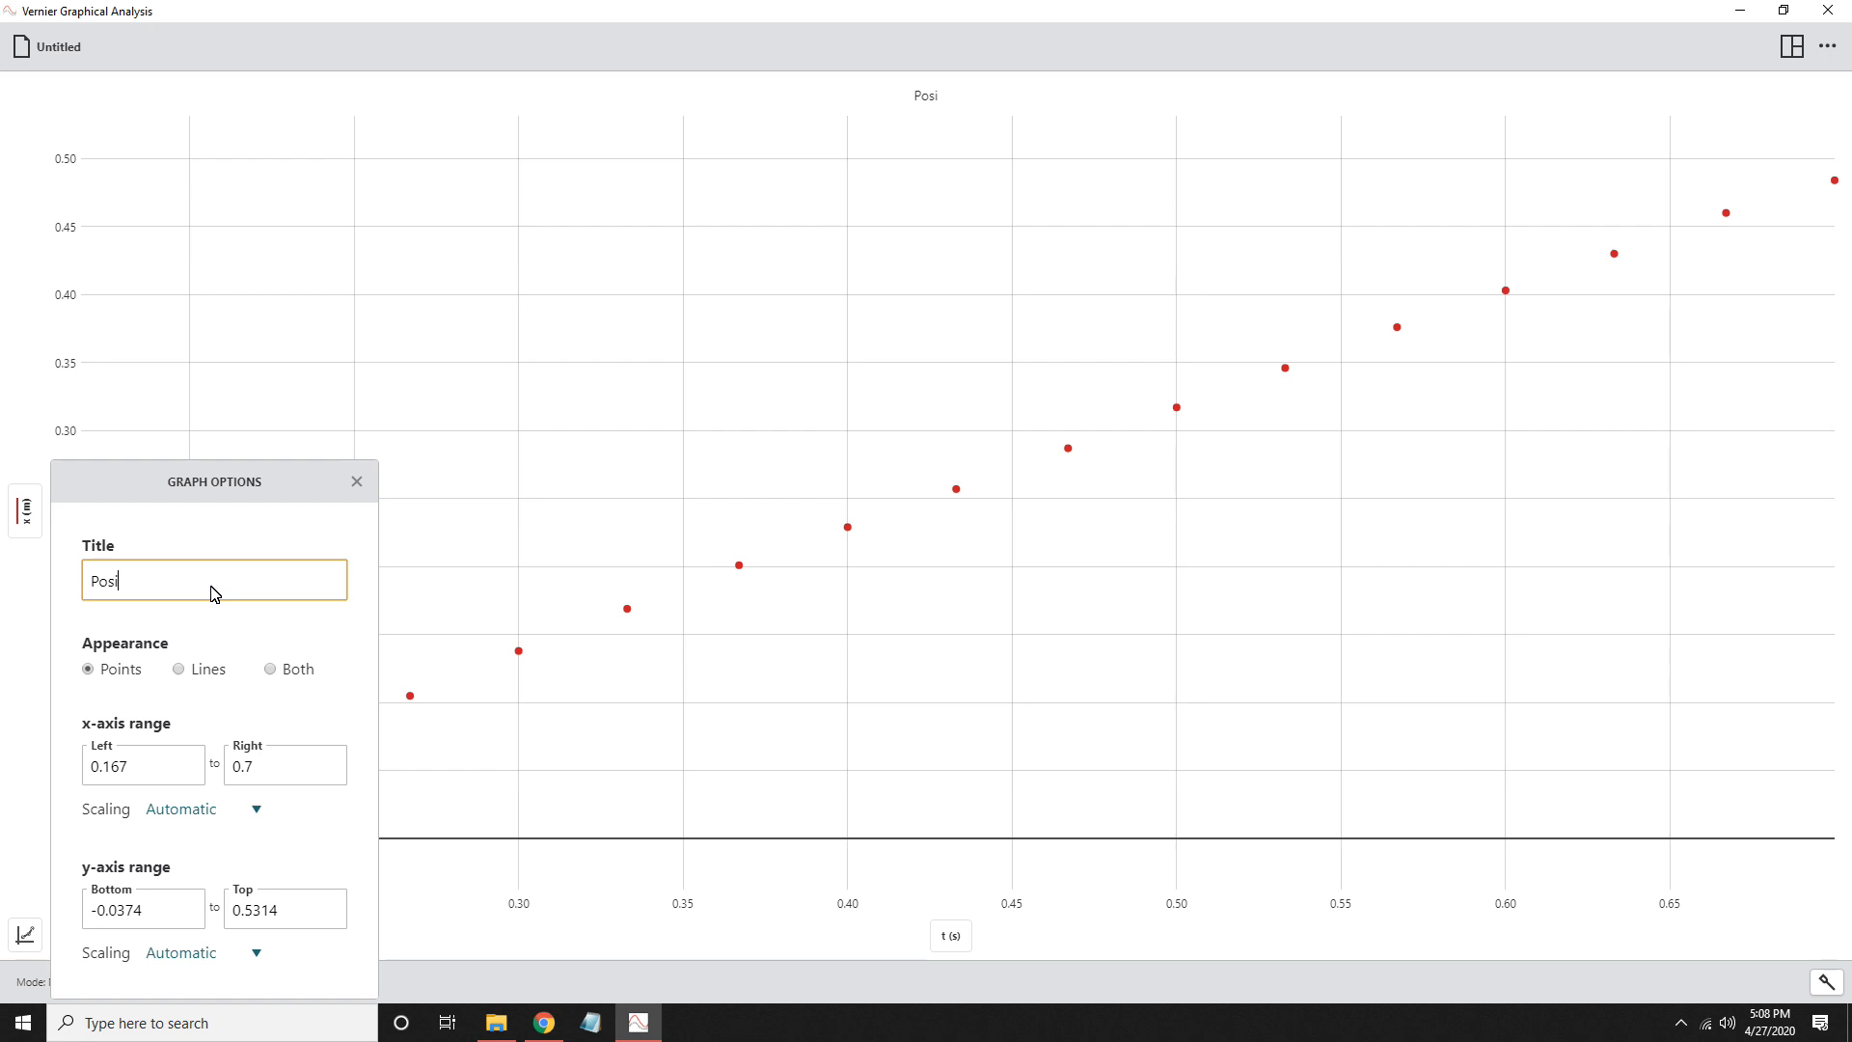
type("tion vs Time")
- Try the Lines and Both appearances for the graph, return it to Points, and close the graph options
left_click(179, 675)
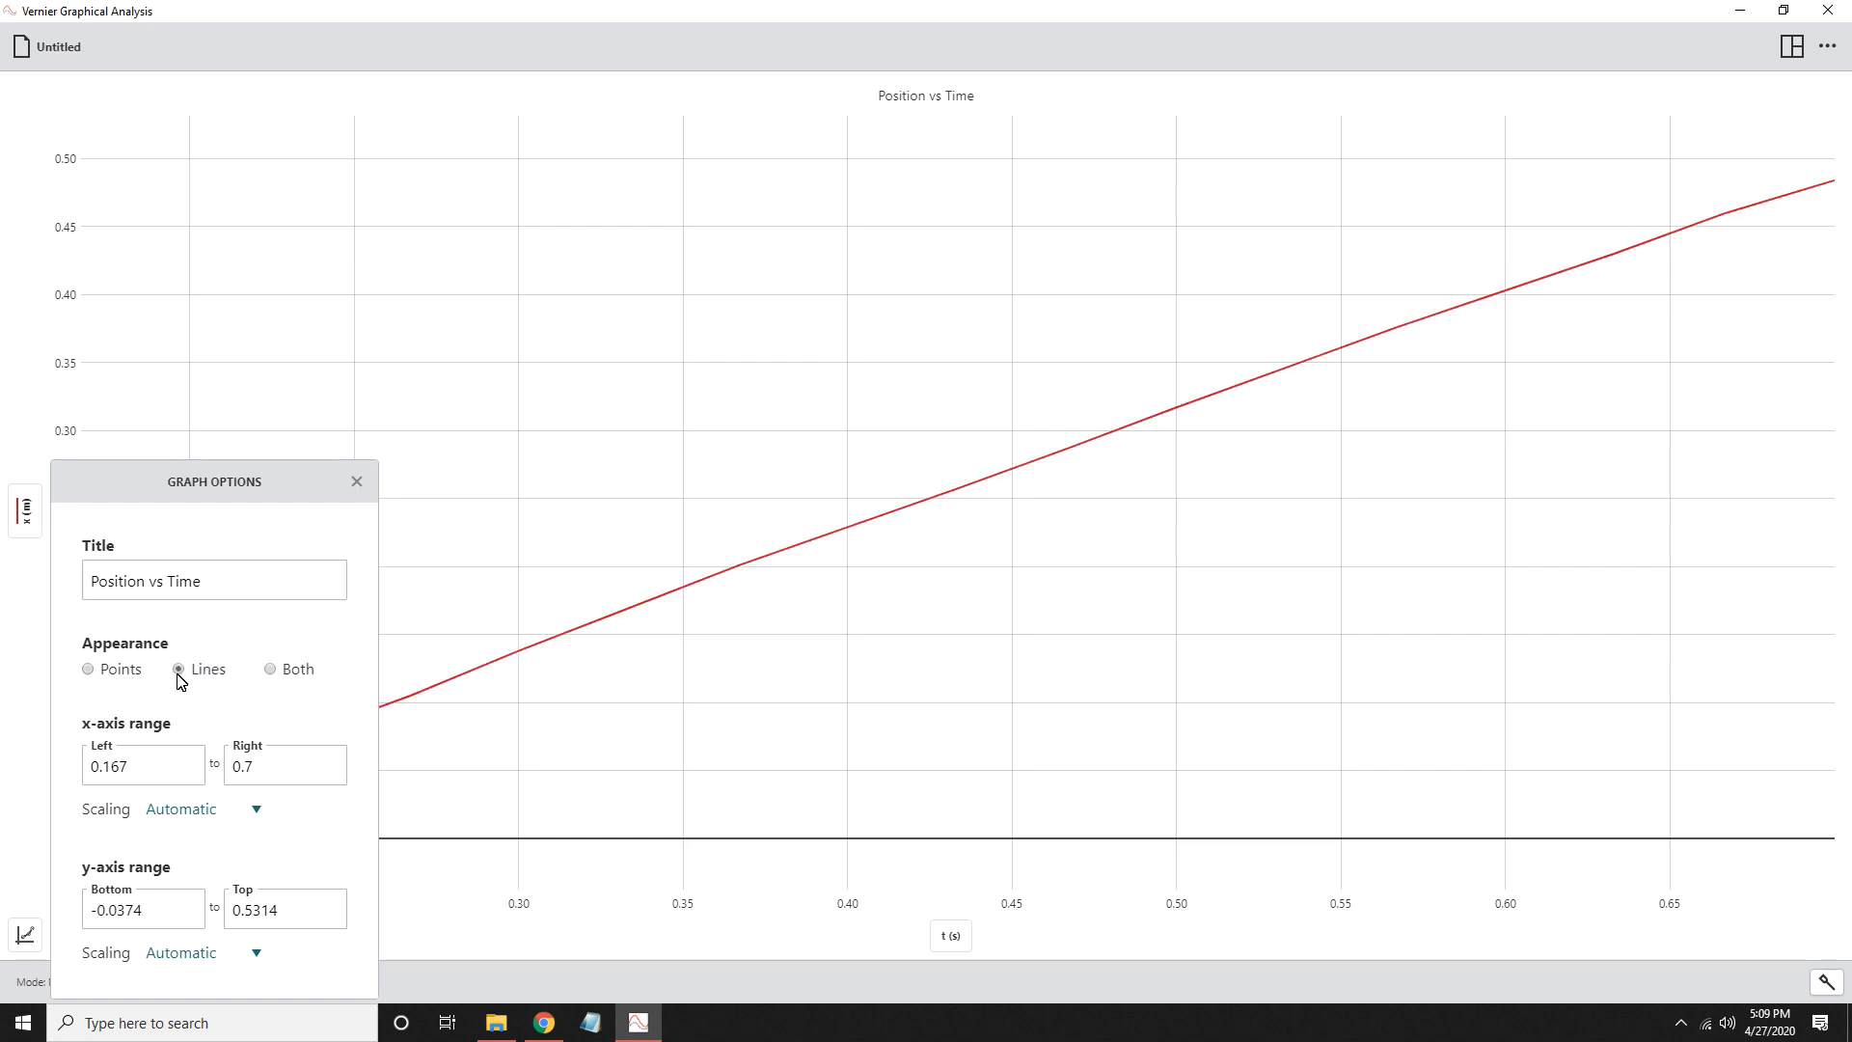
left_click(269, 672)
left_click(90, 671)
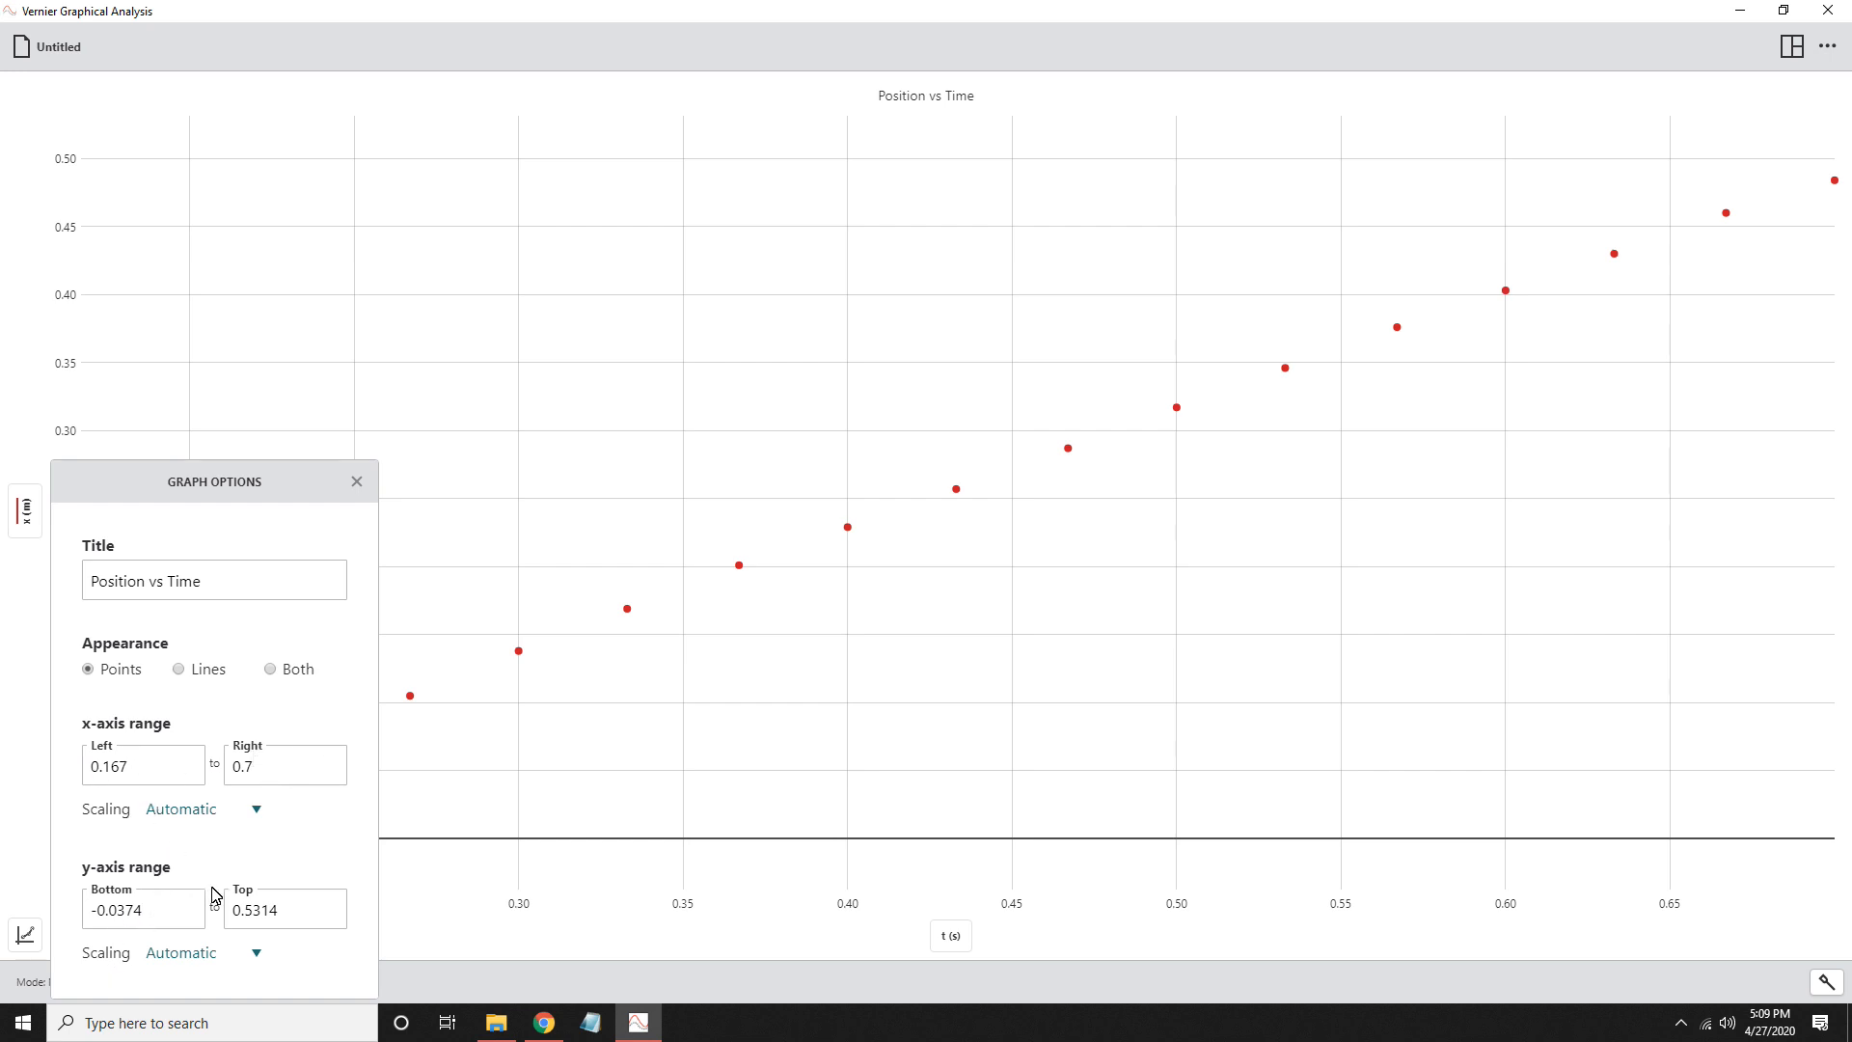
left_click(356, 484)
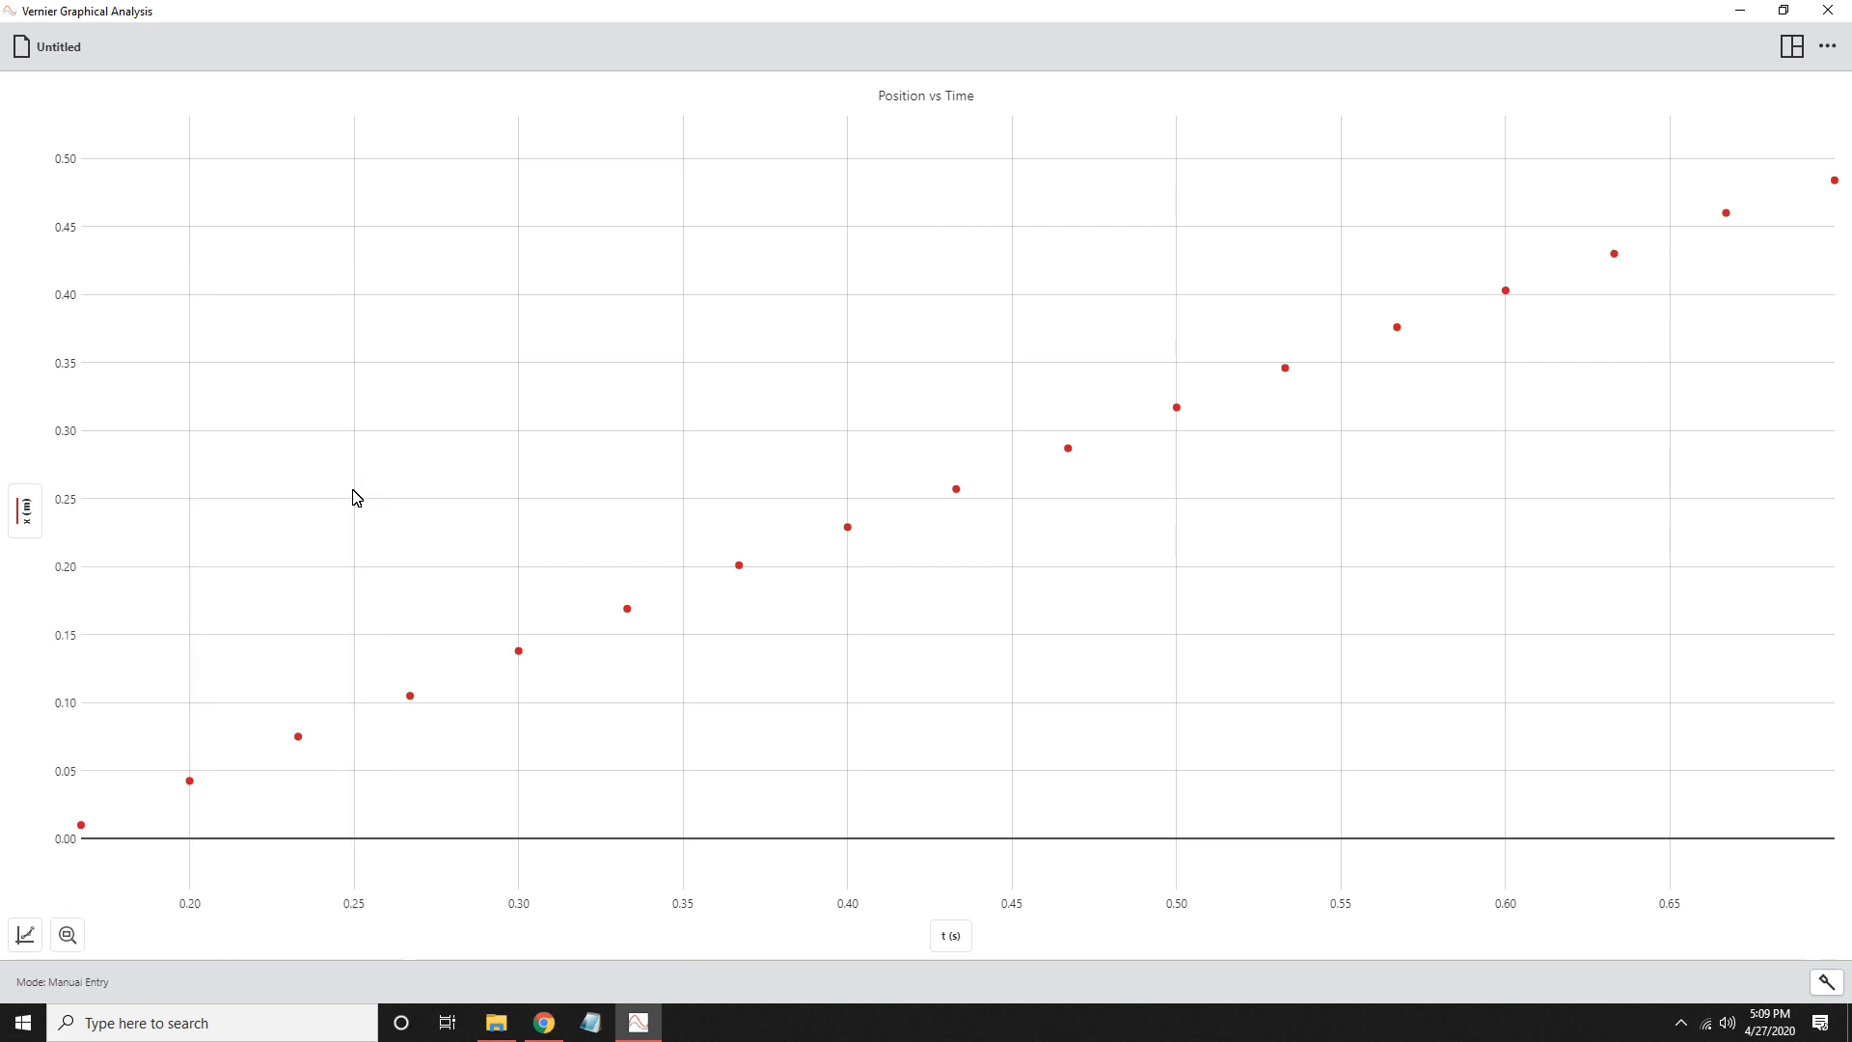
- Apply a Linear curve fit to the Position vs Time graph
left_click(27, 938)
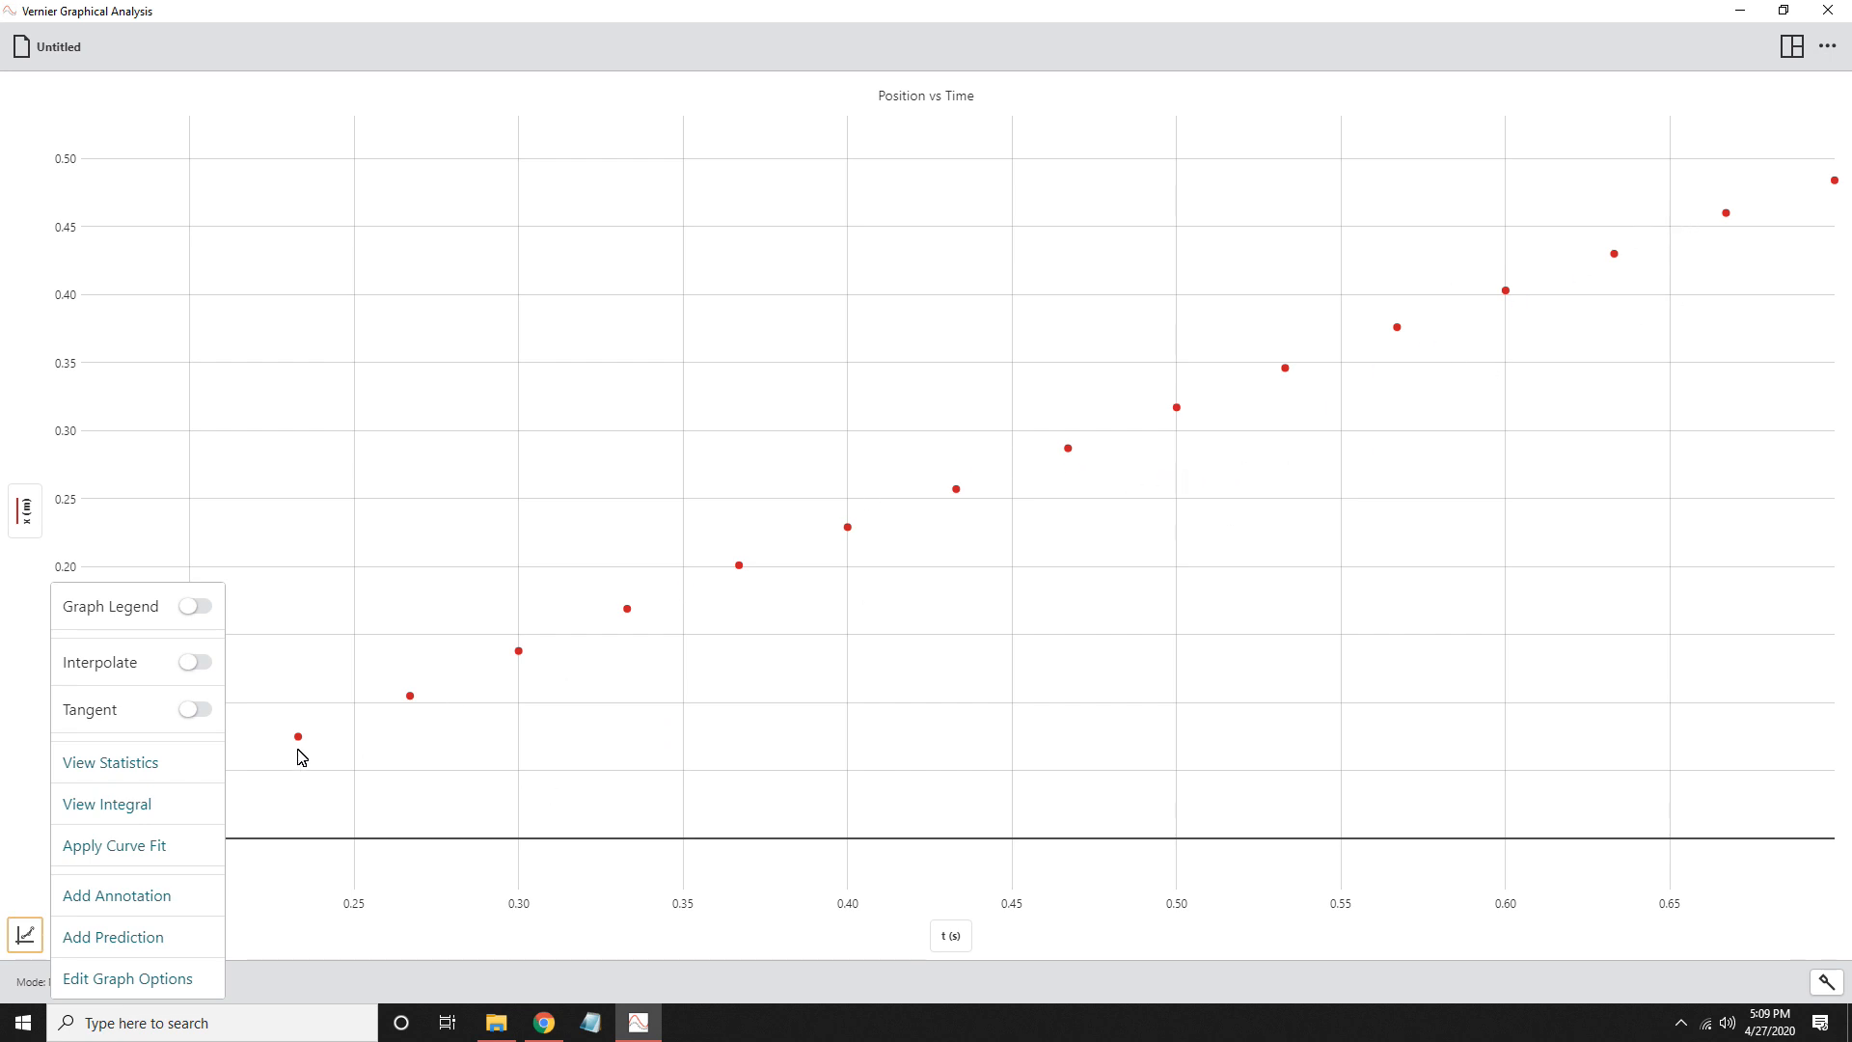
left_click(119, 858)
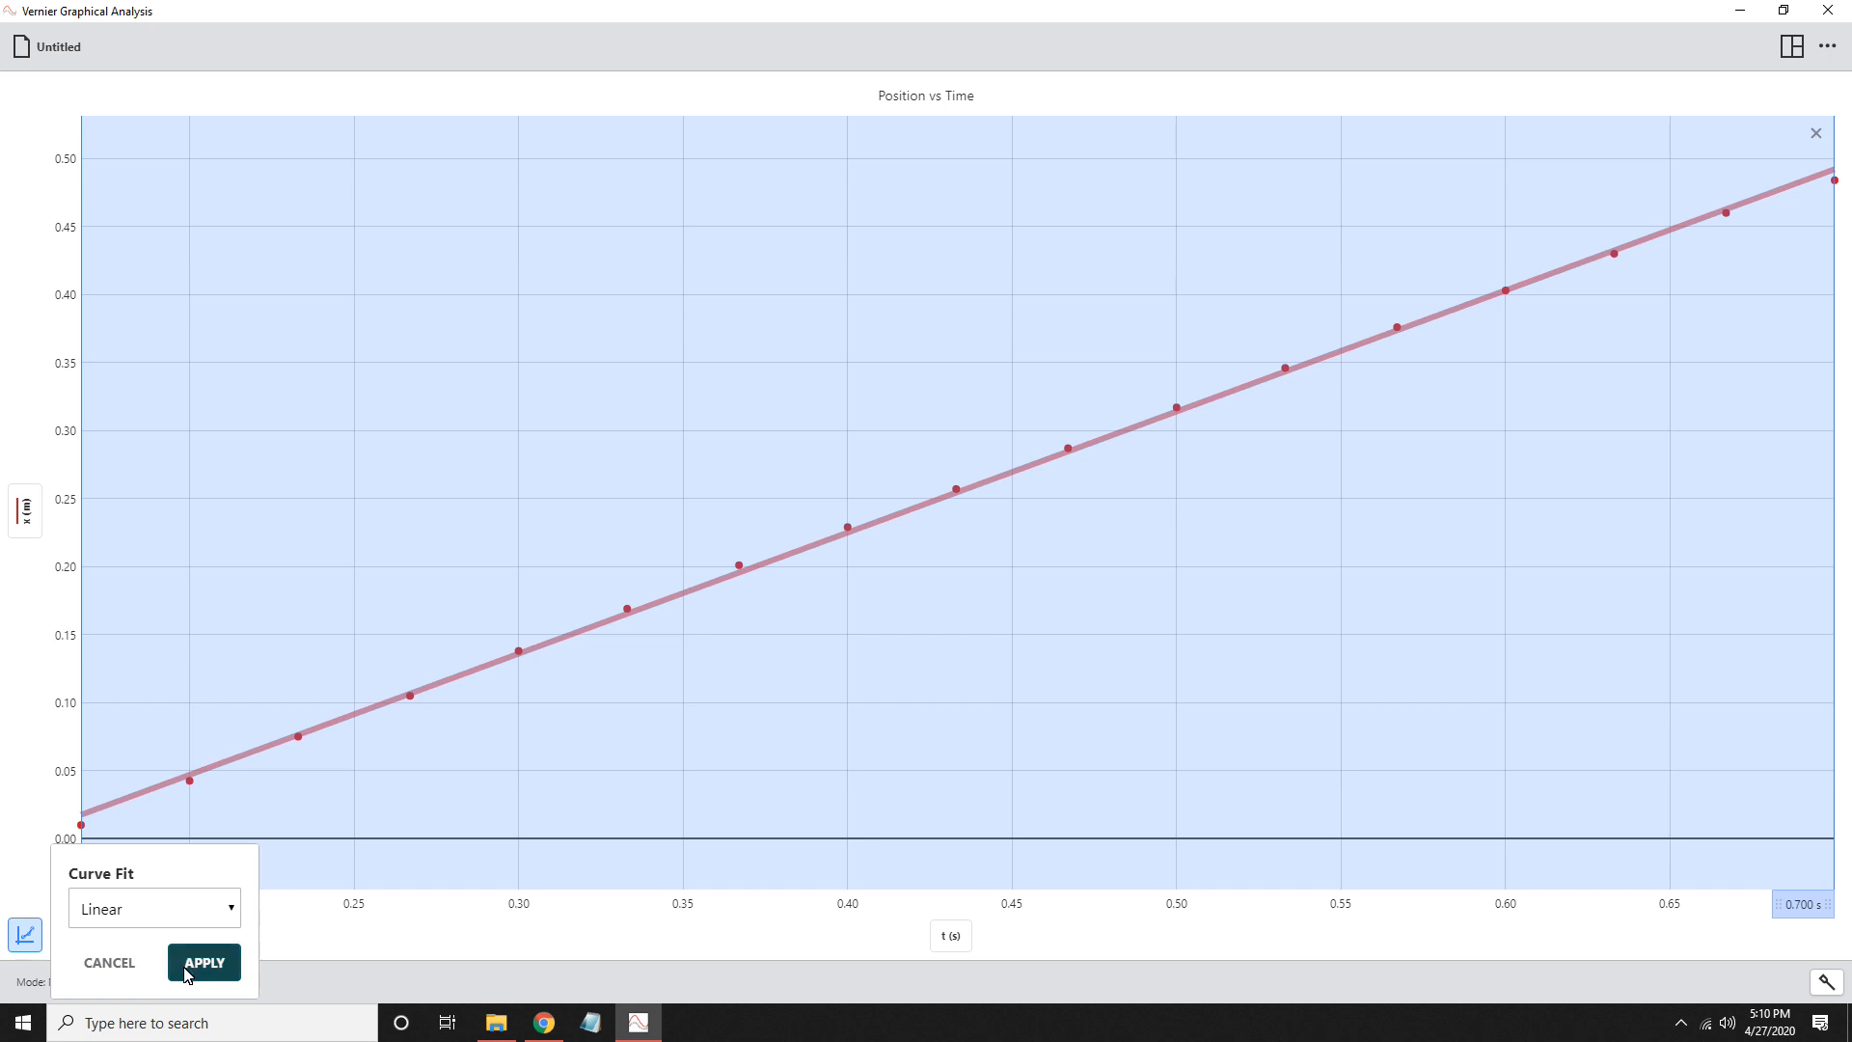
left_click(230, 910)
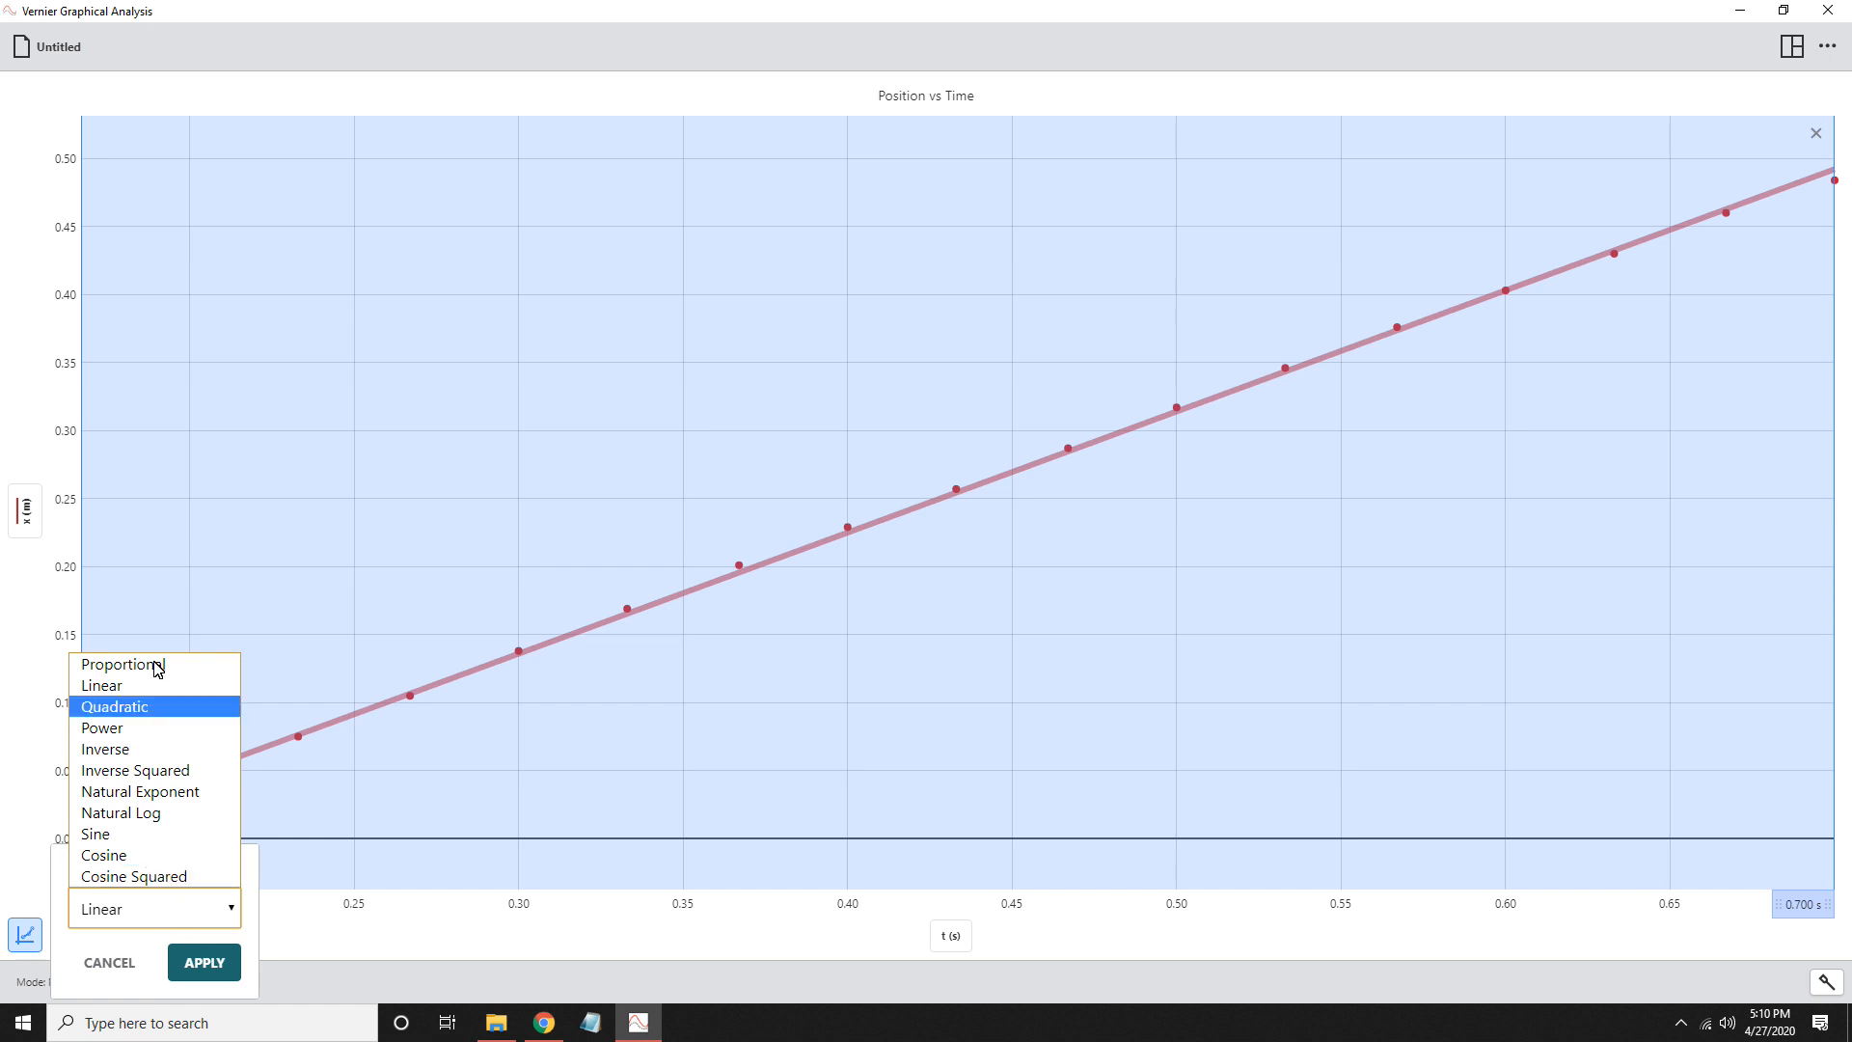
left_click(213, 978)
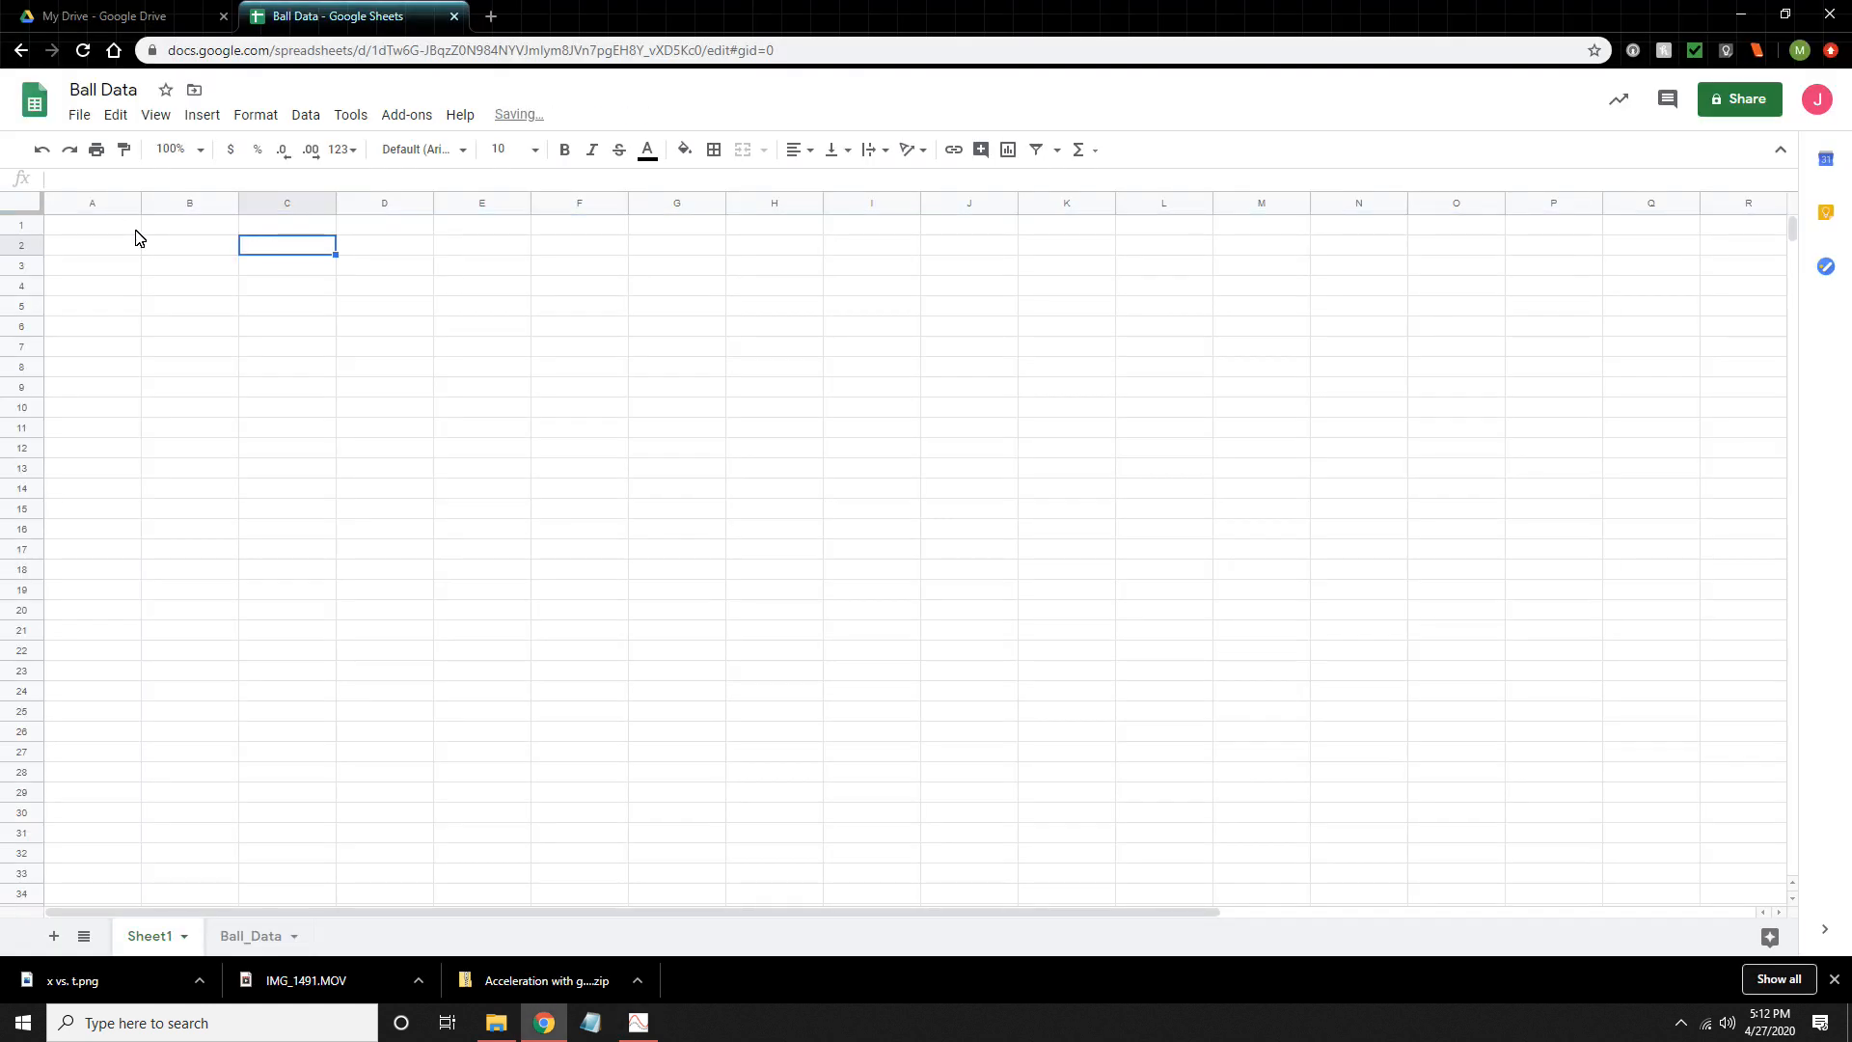
- Enter the row label v (m/s) in cell A2 of Sheet1 in the Ball Data spreadsheet
left_click(136, 230)
left_click(82, 253)
type("v")
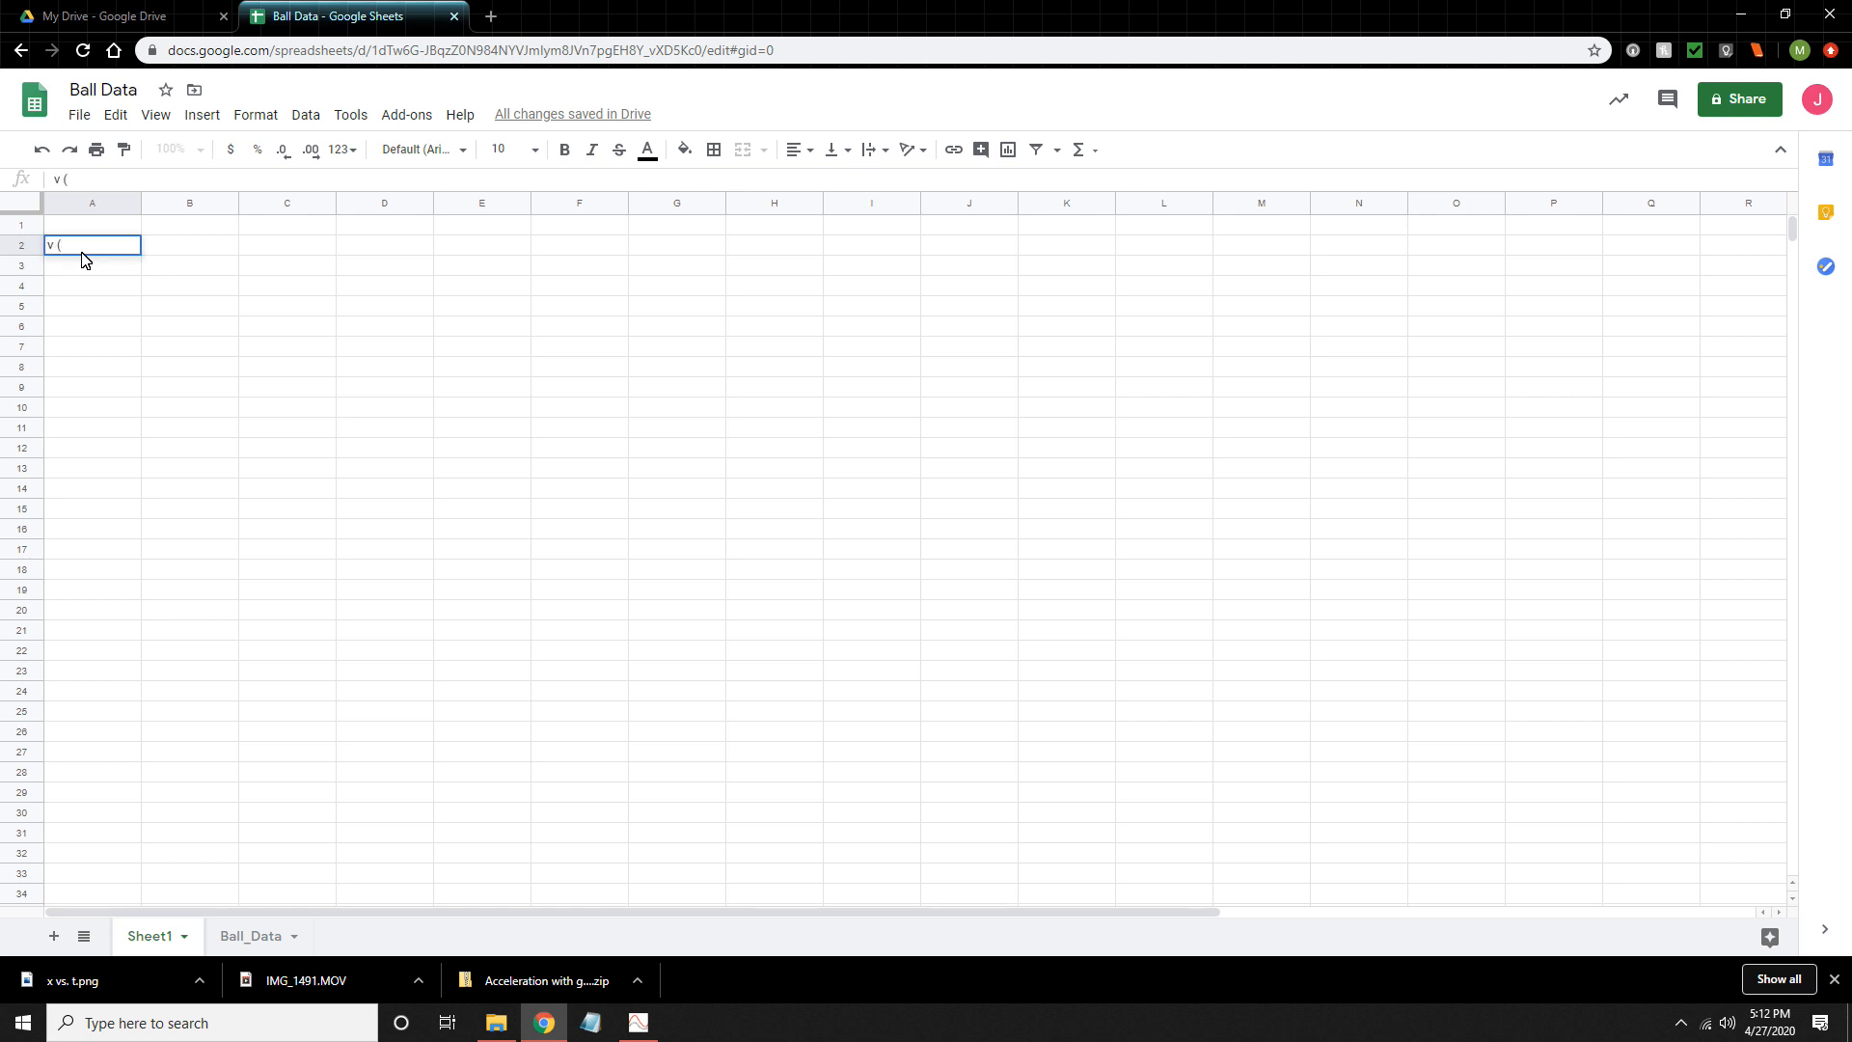
type(" (m/s)")
key("Return")
- Enter the column headings from position in B1 and from velocity in C1
left_click(217, 229)
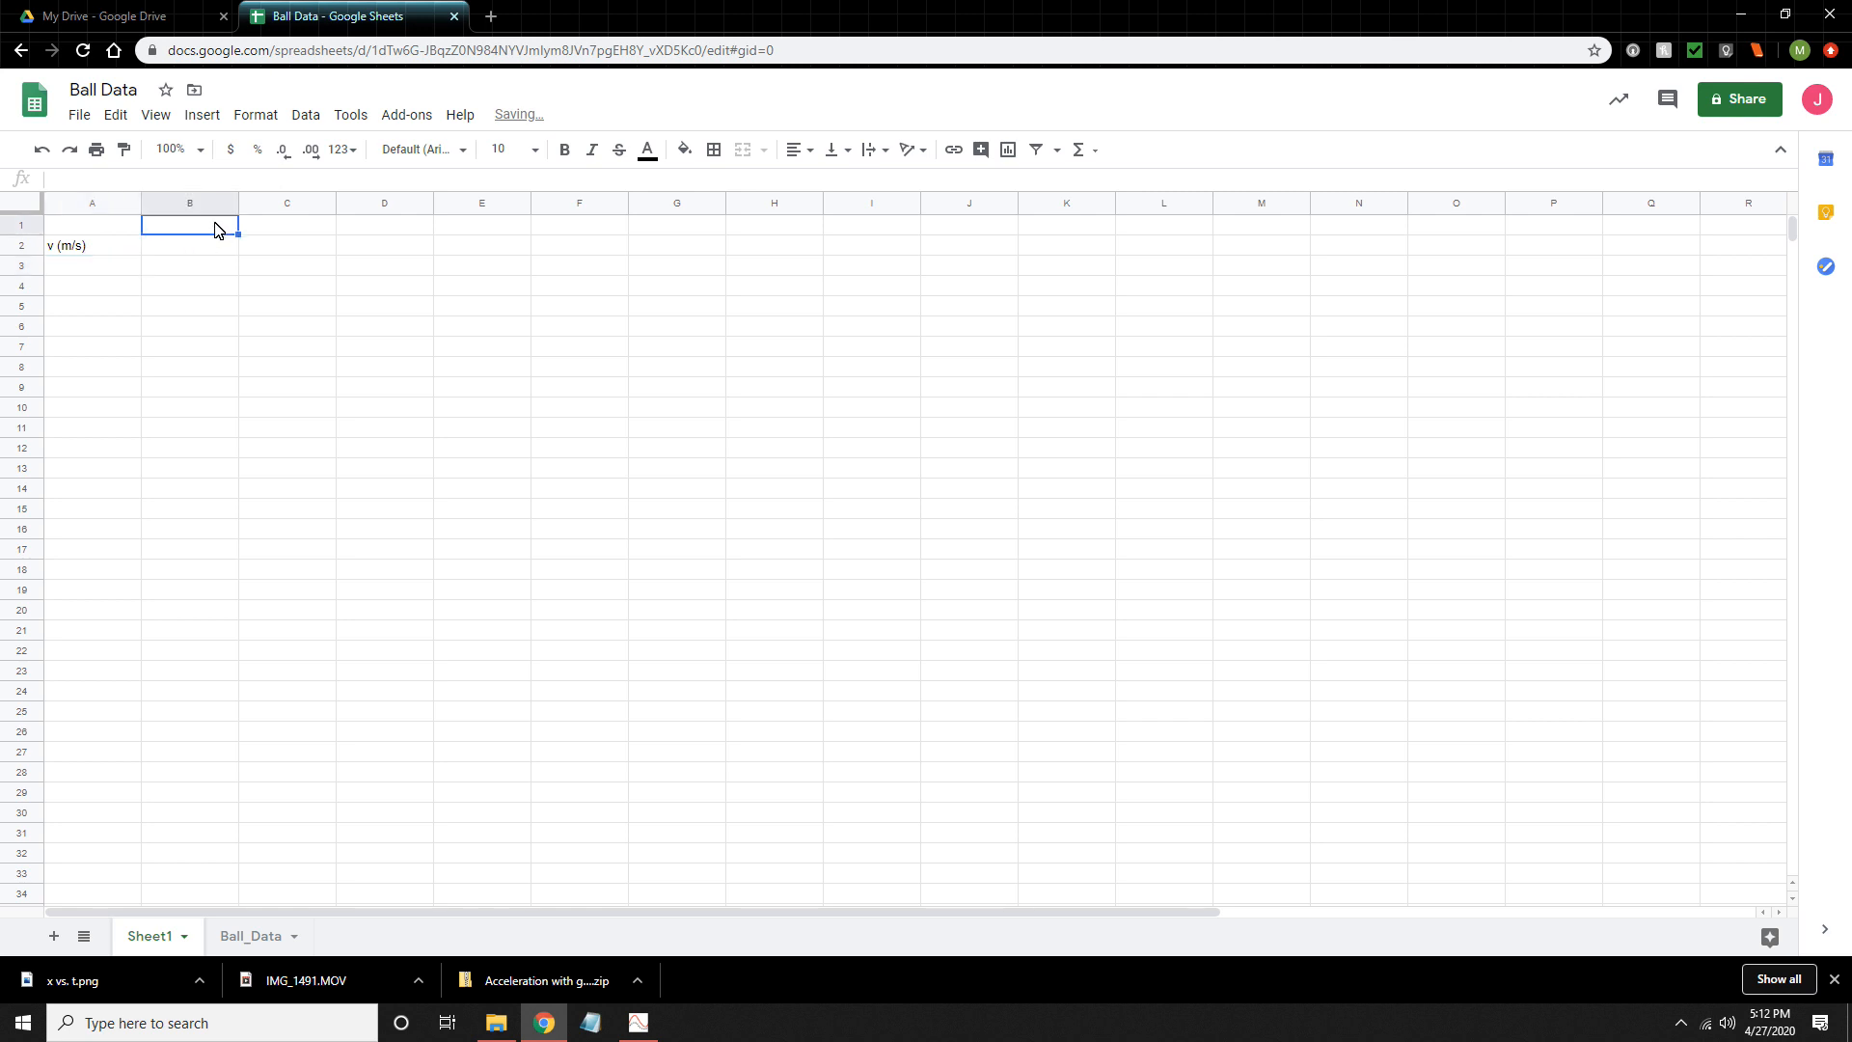
type("f")
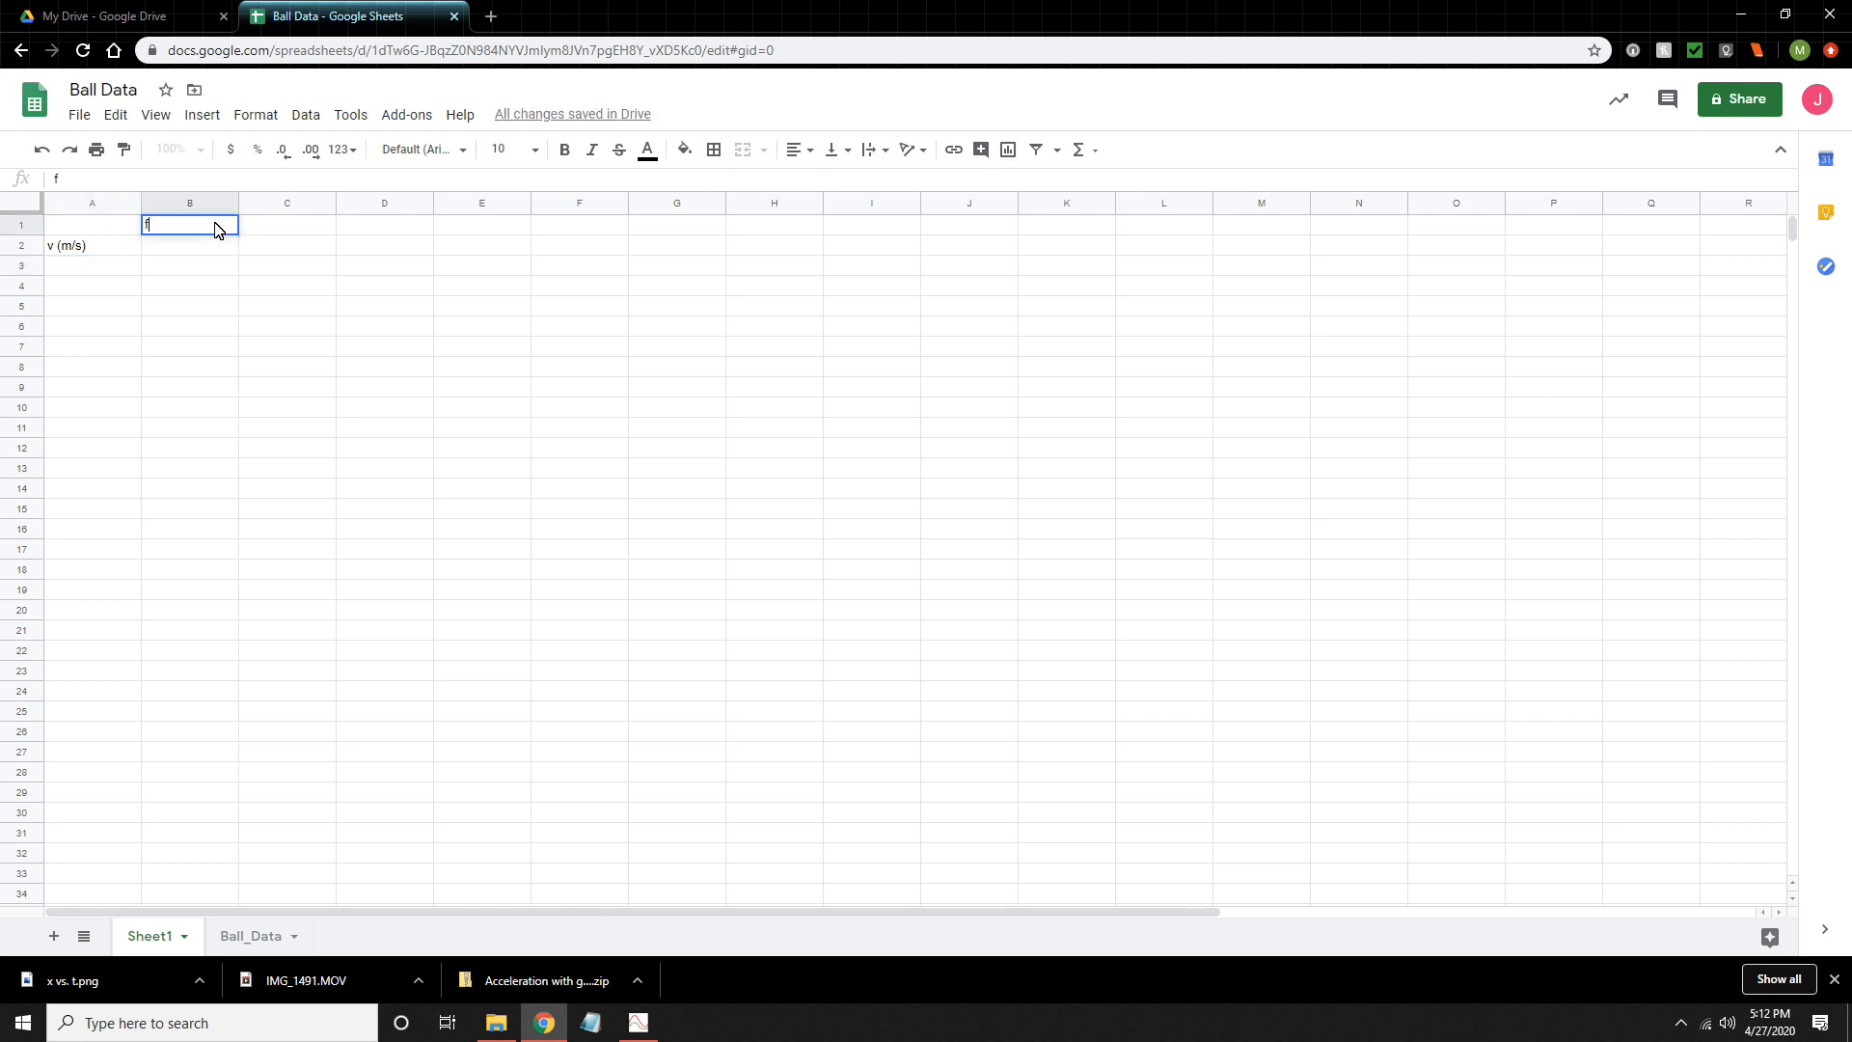
type("rom position")
key("Tab")
type("from velocity")
key("Return")
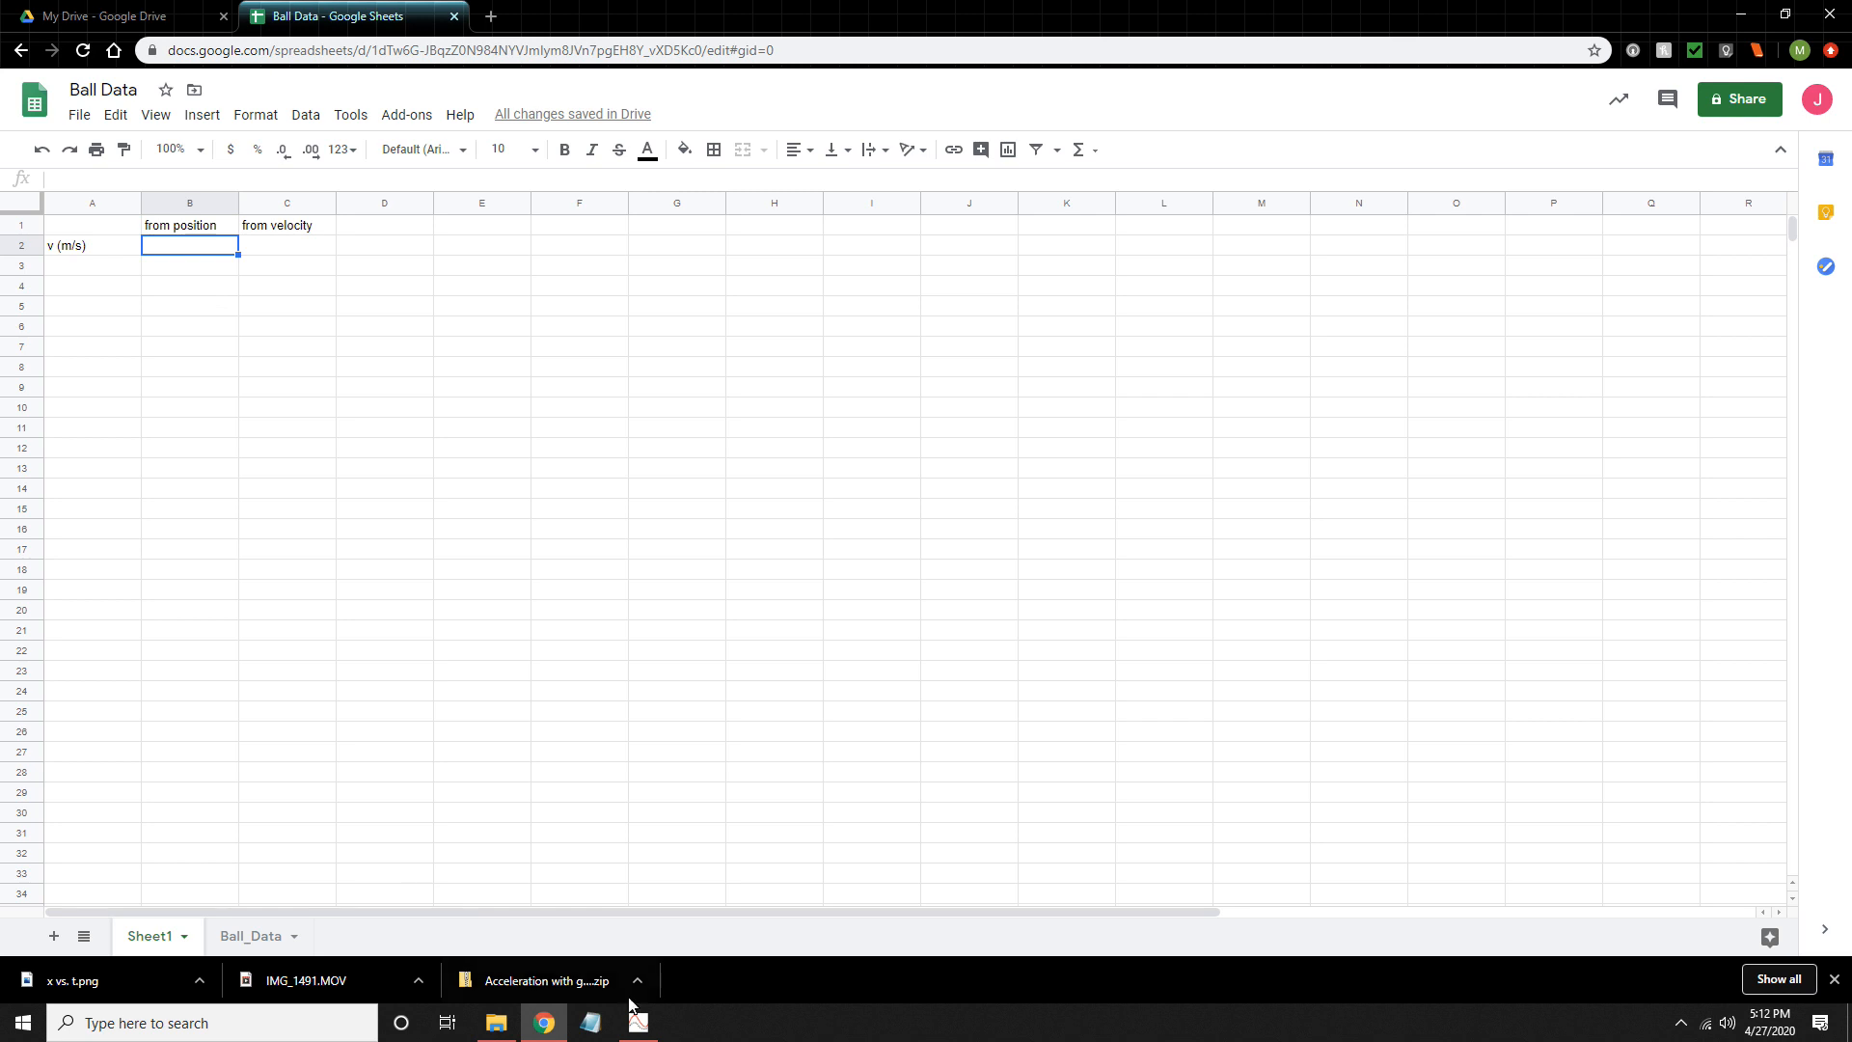
- Look up the linear fit's slope m in Vernier Graphical Analysis and enter 0.8903 in cell B2 of the Google Sheets spreadsheet
left_click(641, 1025)
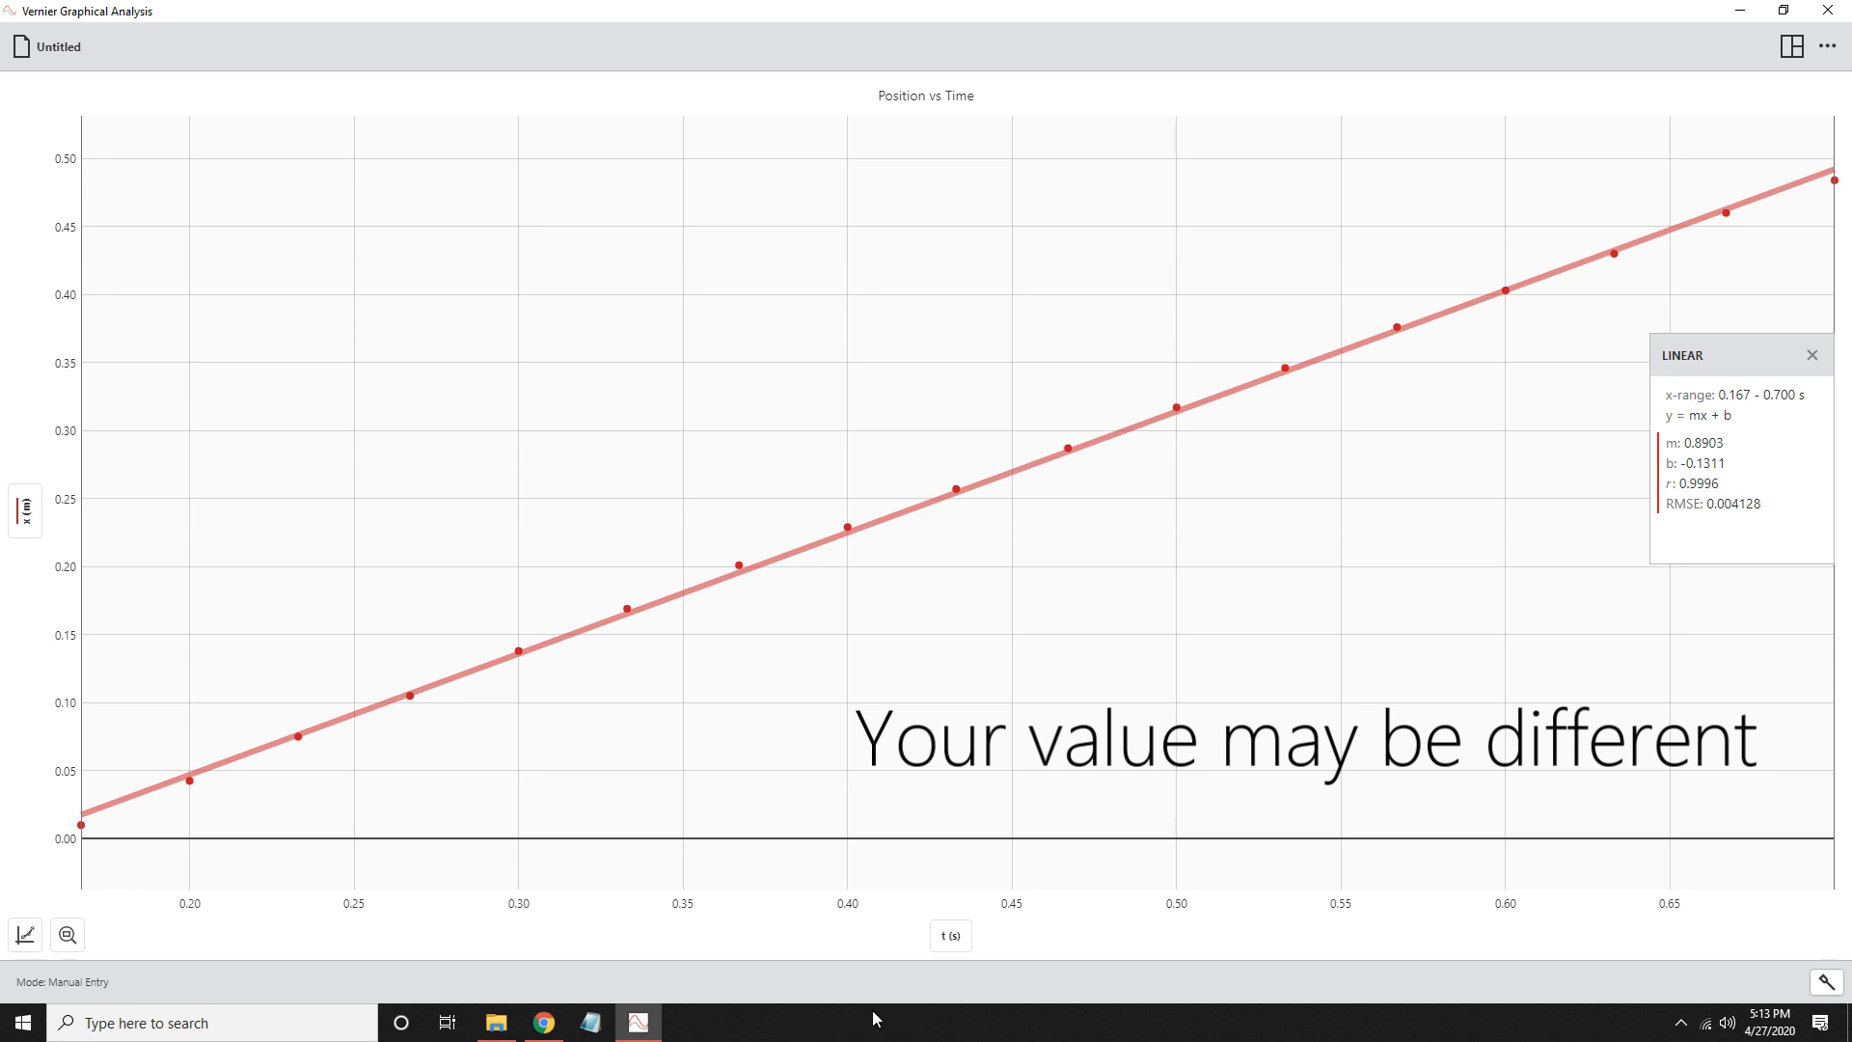
left_click(544, 1022)
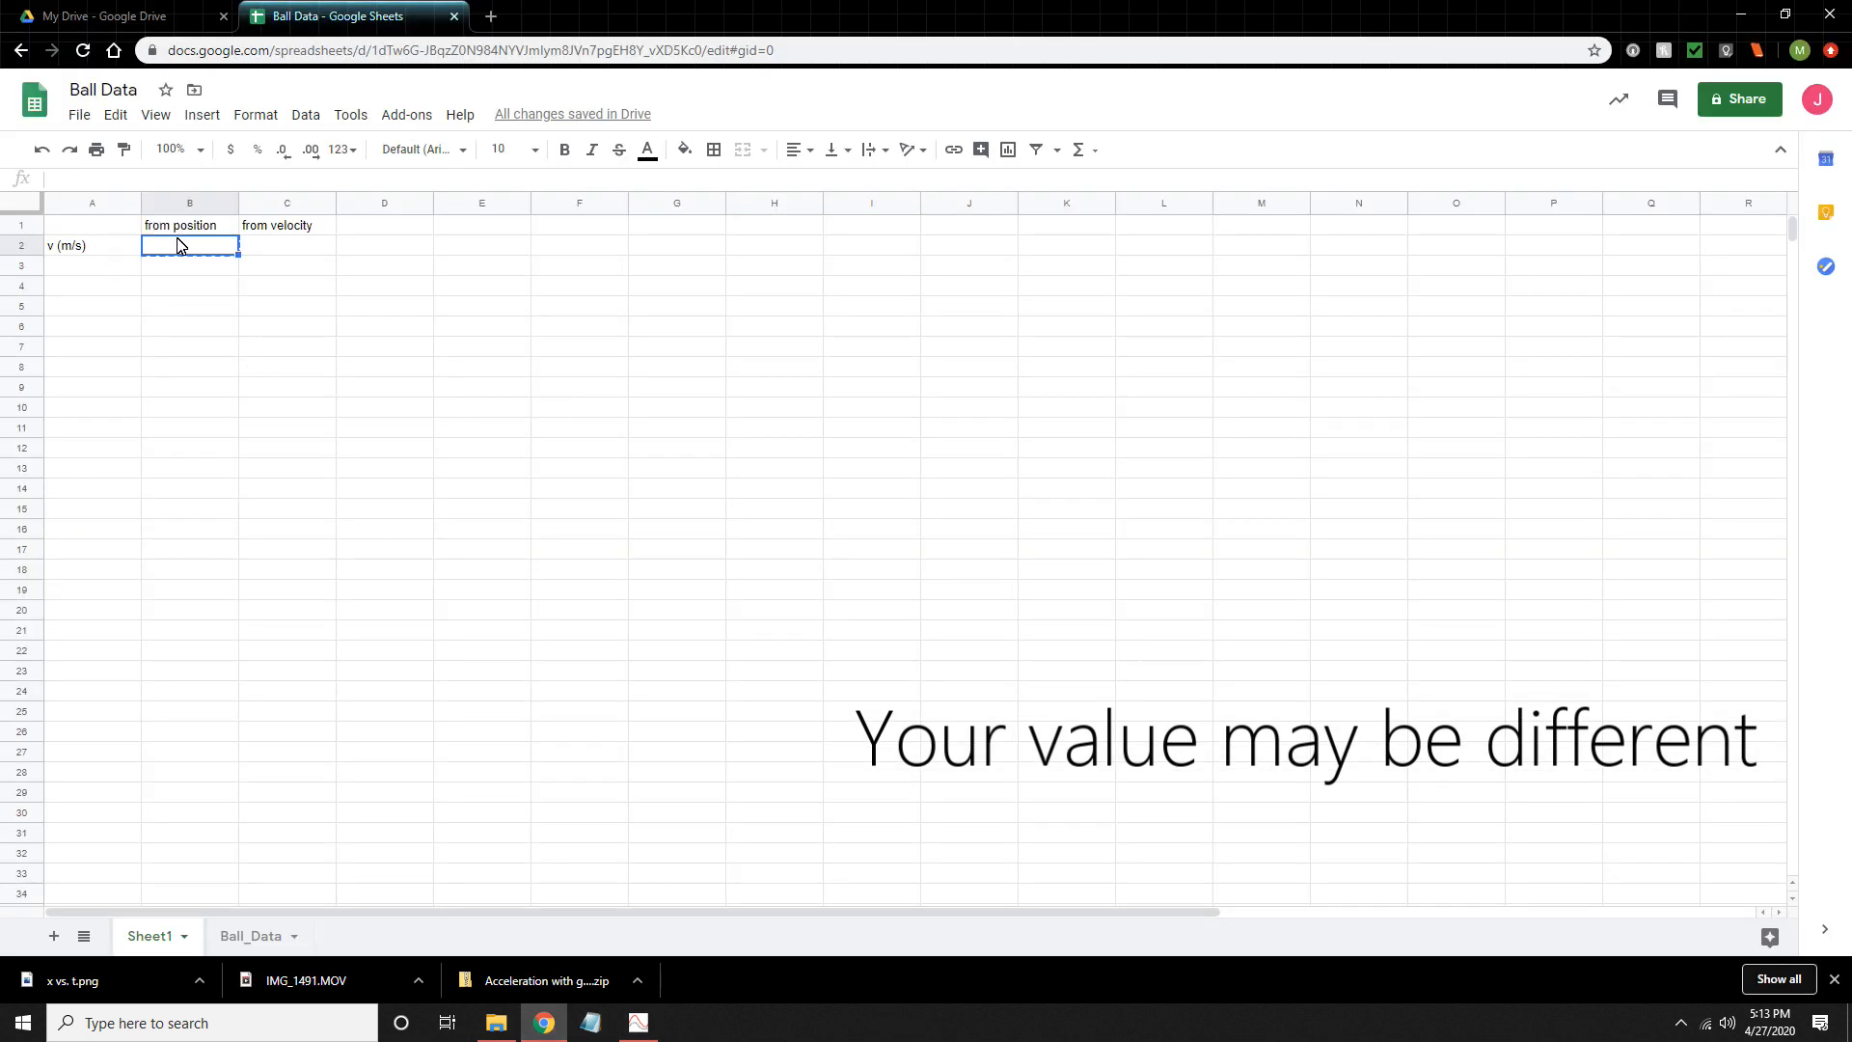
type("0")
key("Return")
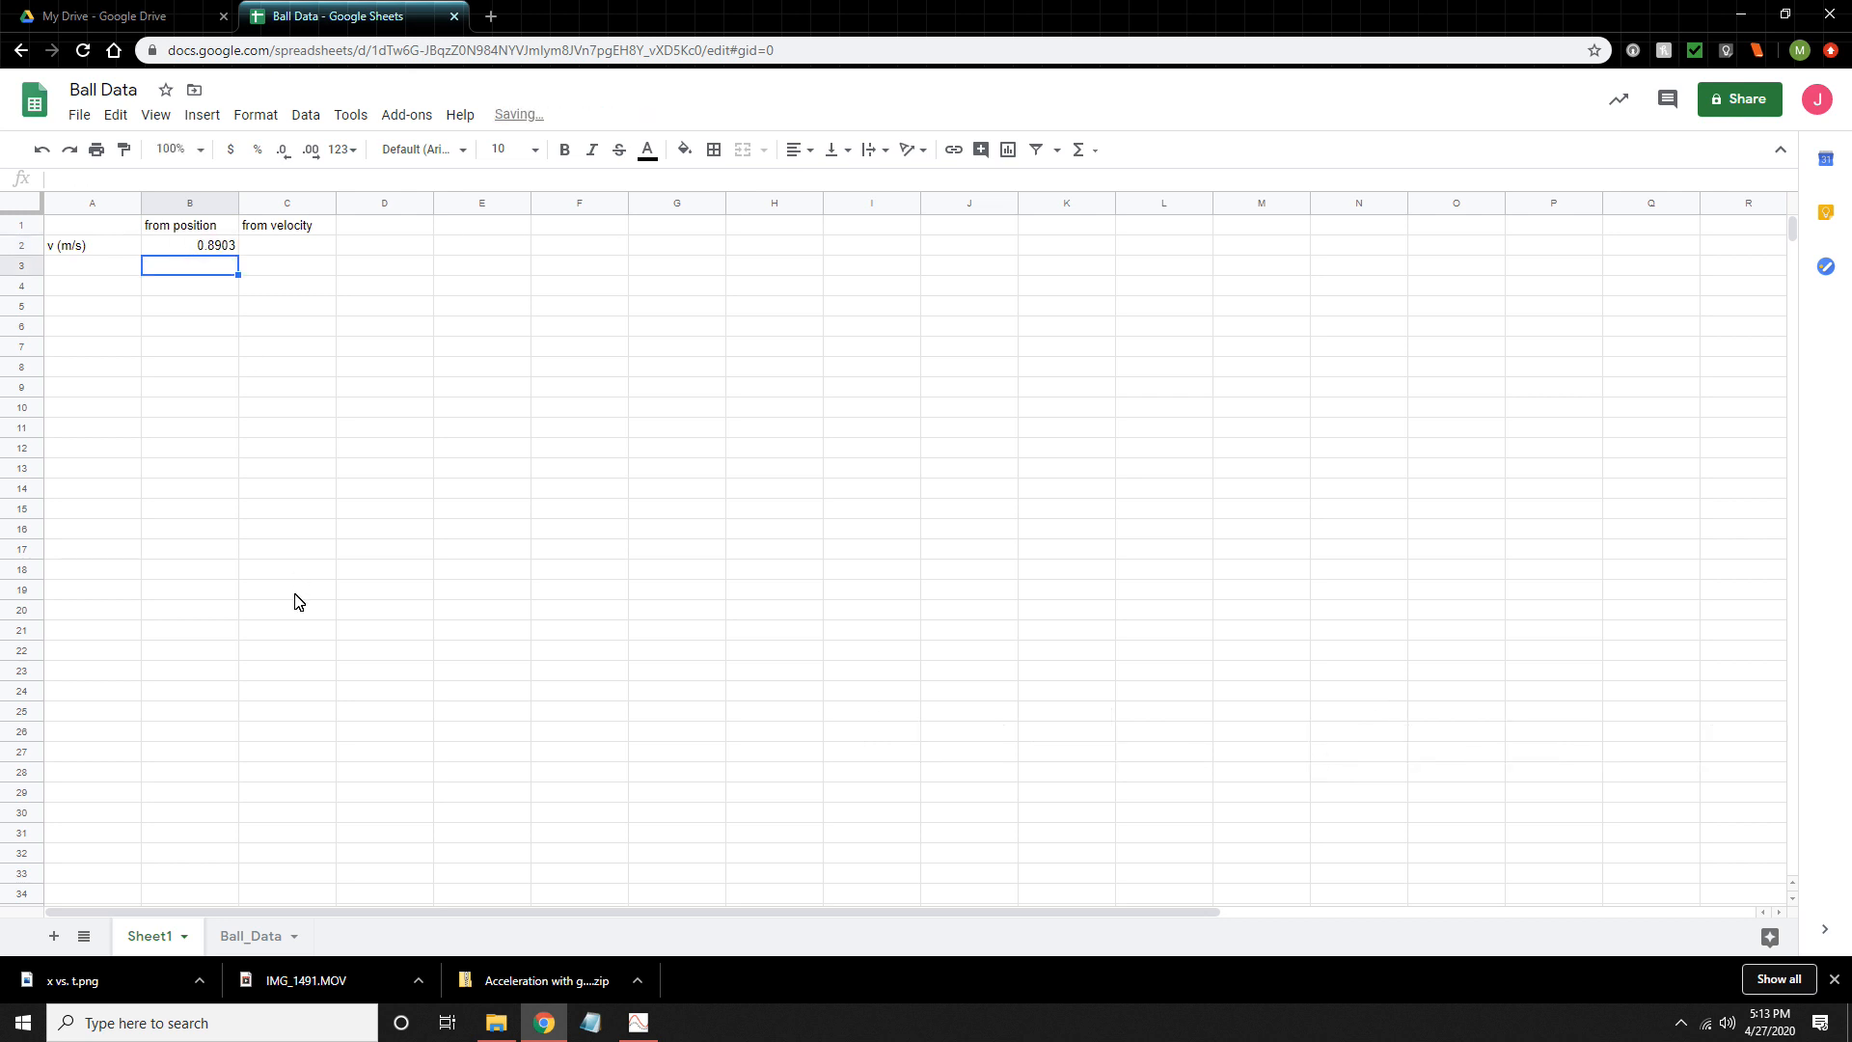
- Recheck the linear fit in Vernier Graphical Analysis, return to Google Sheets and select cell C2 under from velocity
left_click(638, 1024)
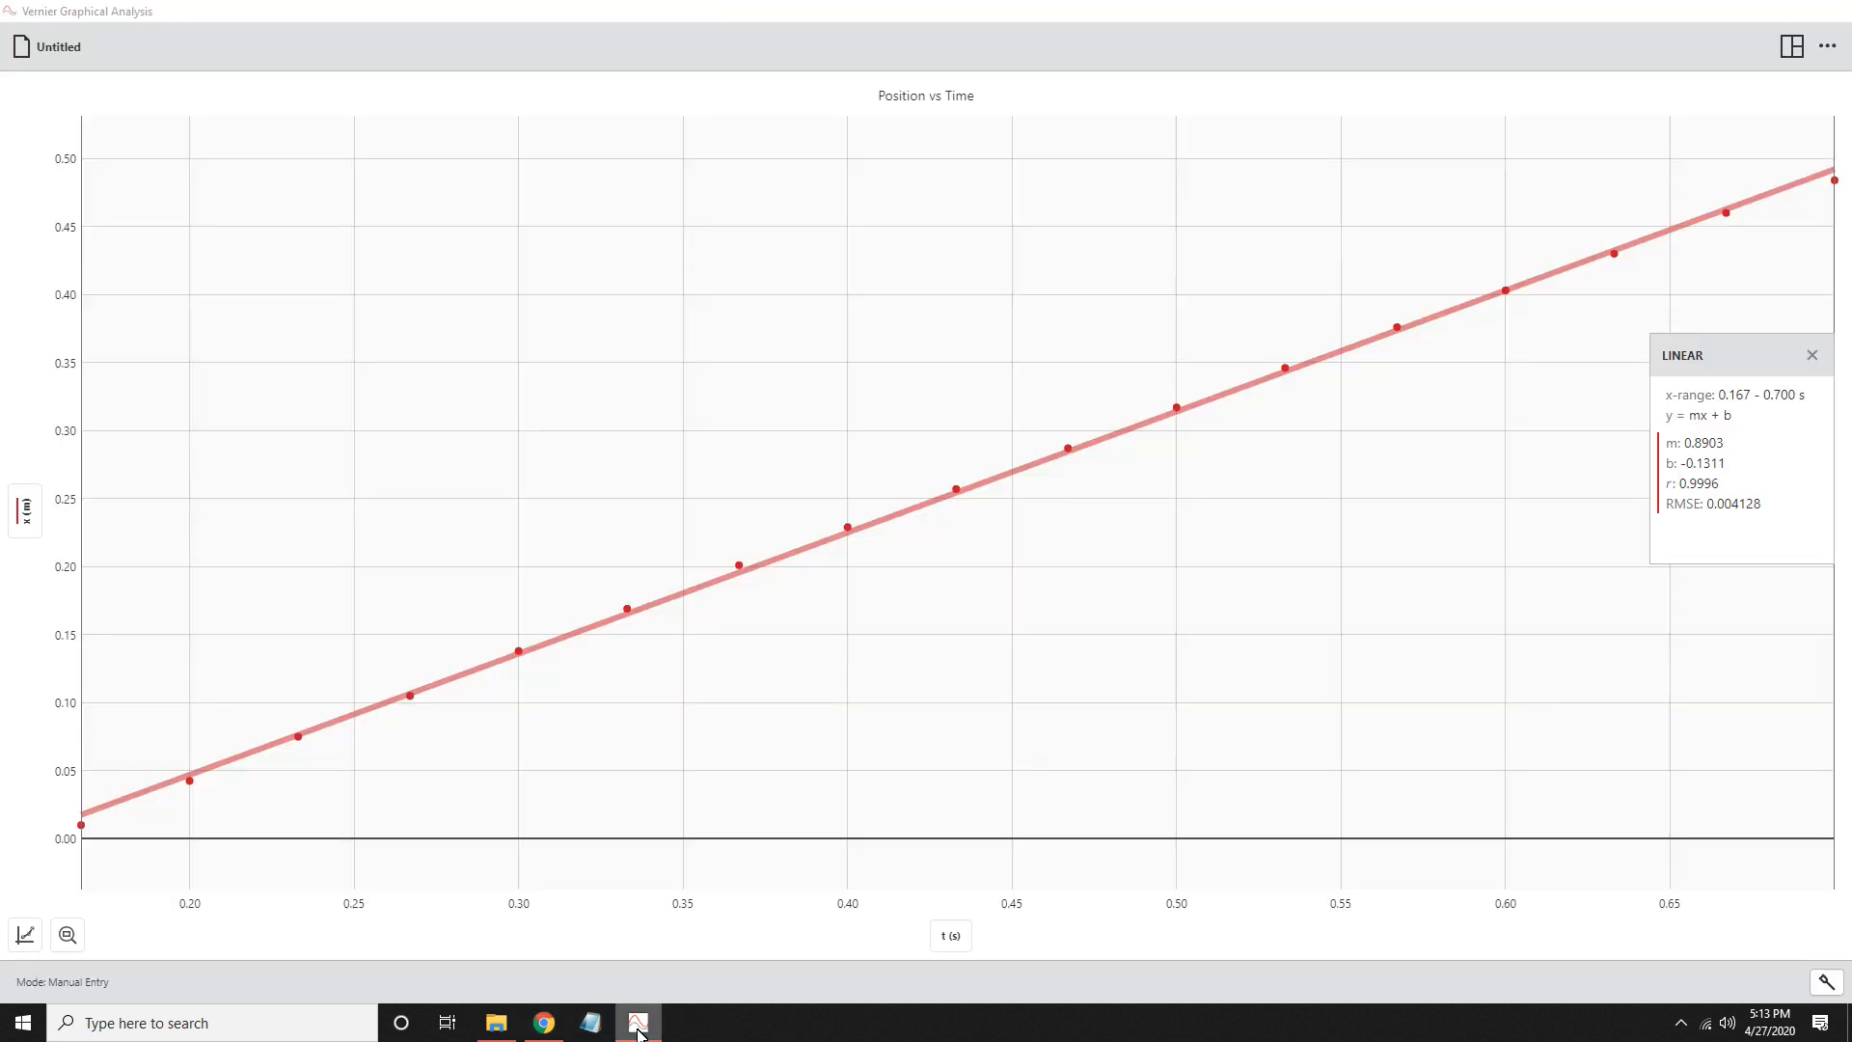
left_click(638, 1027)
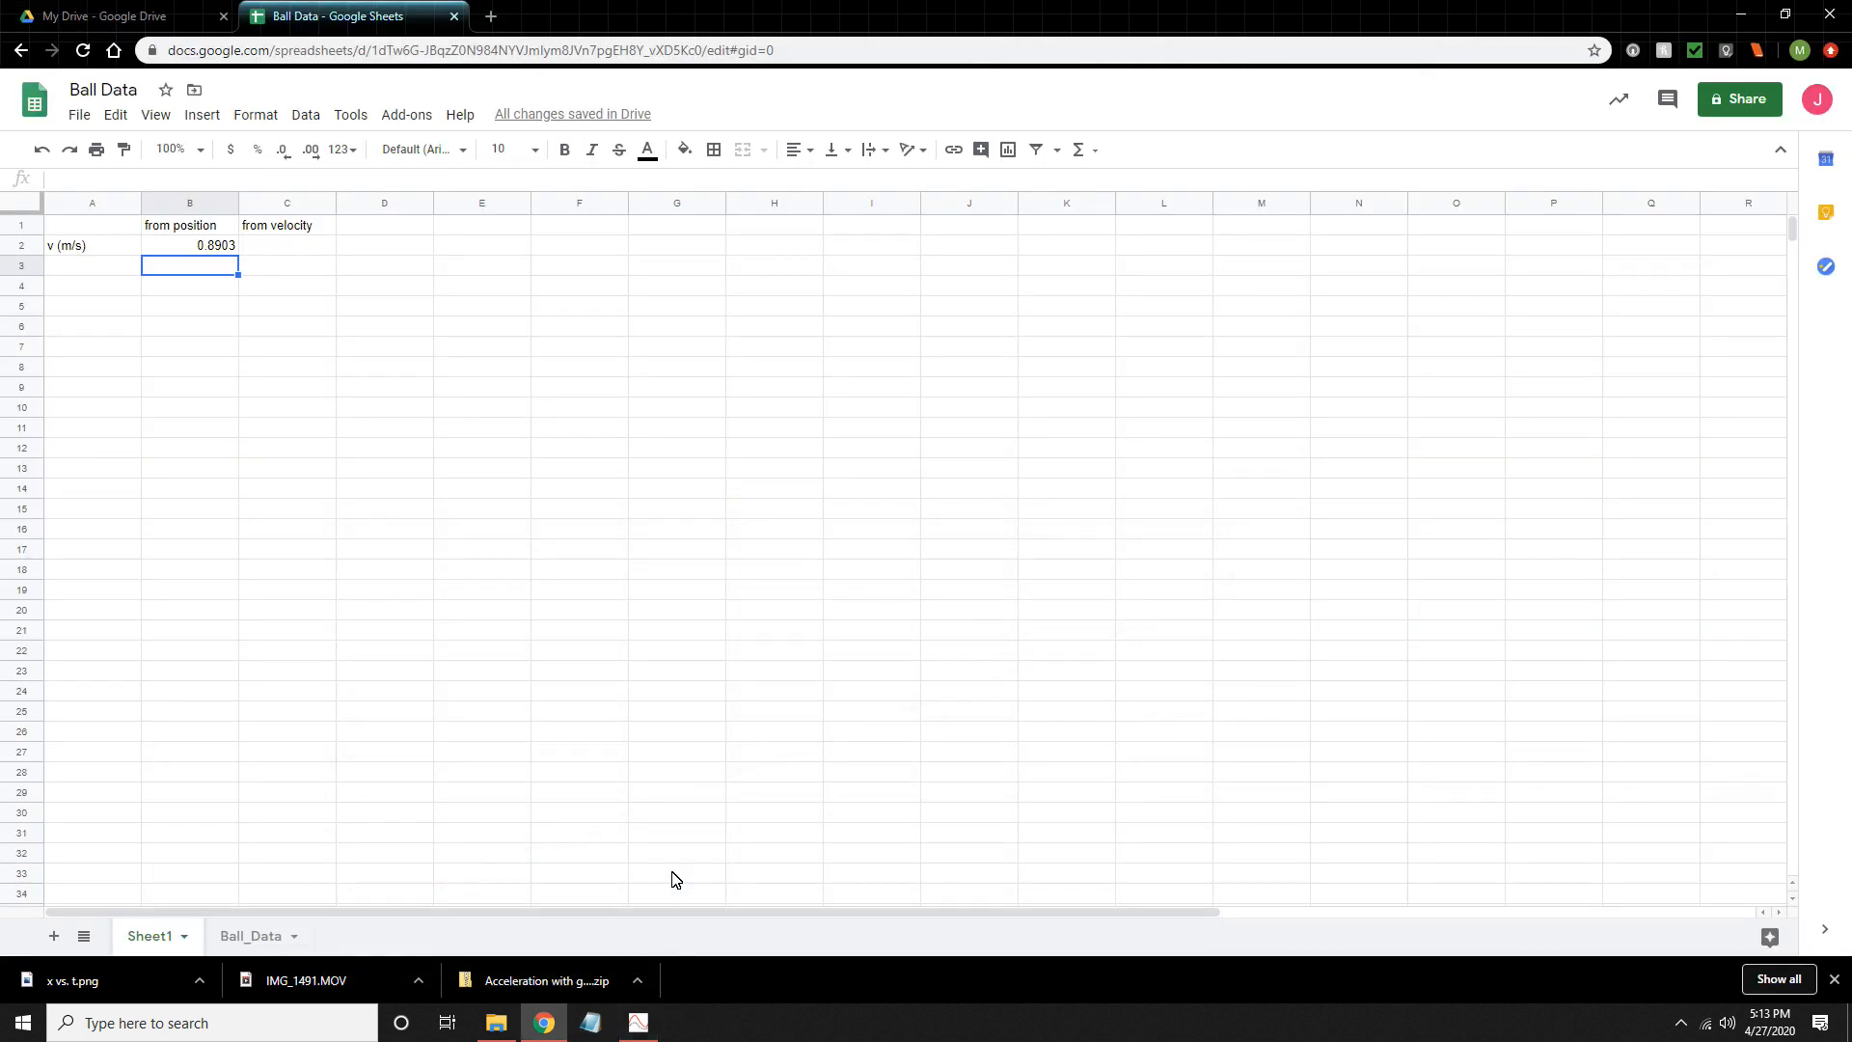
left_click(275, 253)
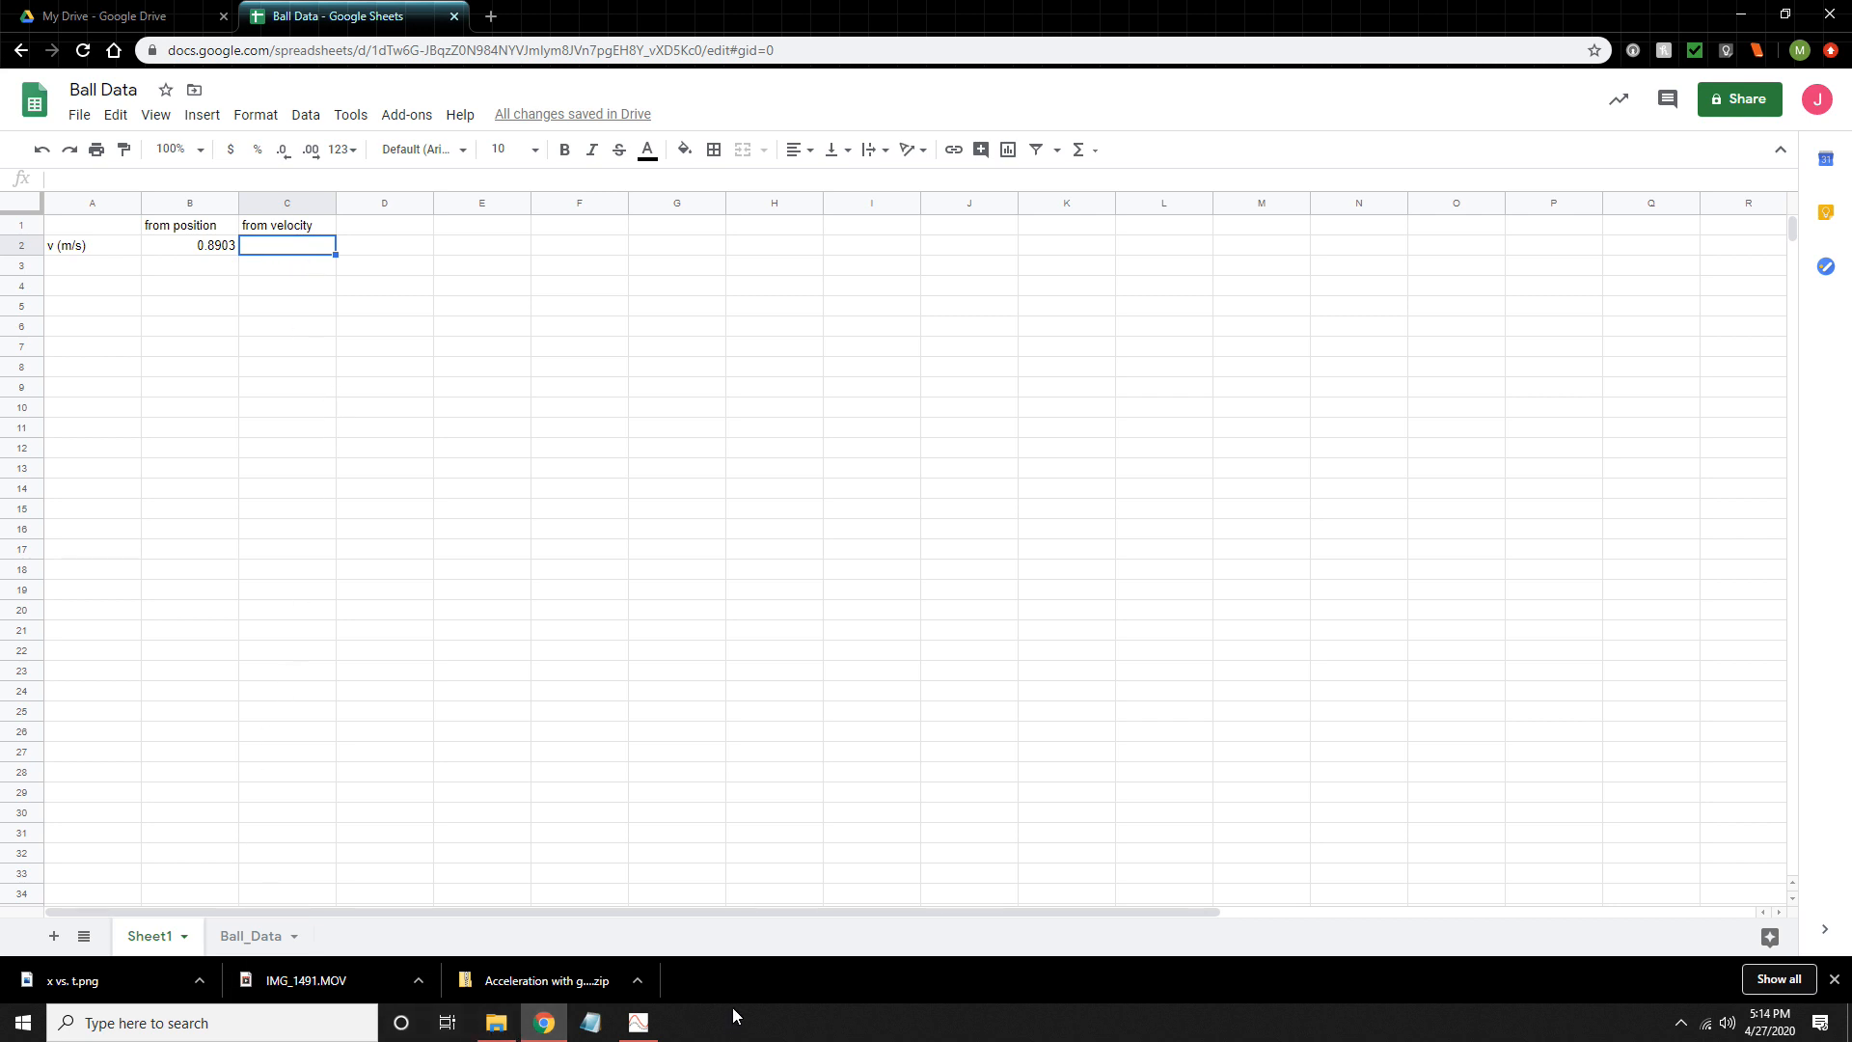
- Show two graphs in Vernier Graphical Analysis and view the statistics for the velocity graph
left_click(637, 1023)
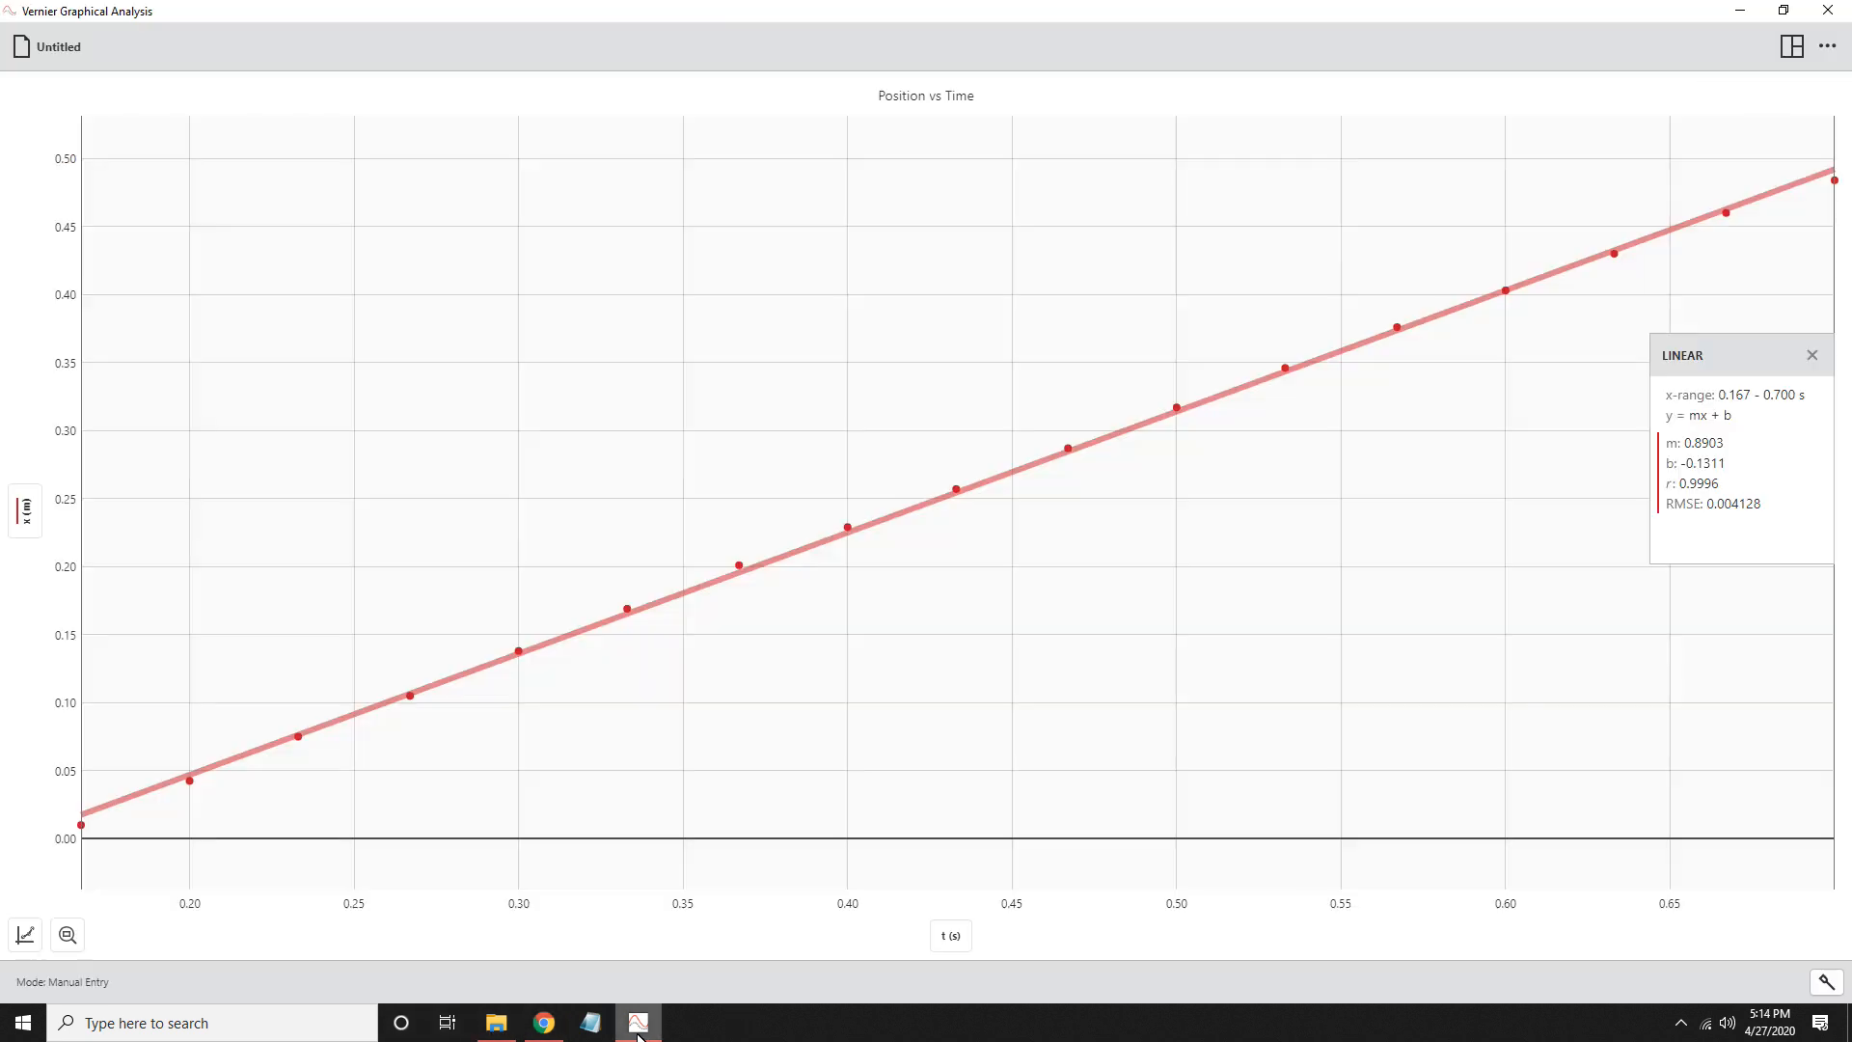
left_click(1792, 46)
left_click(1746, 137)
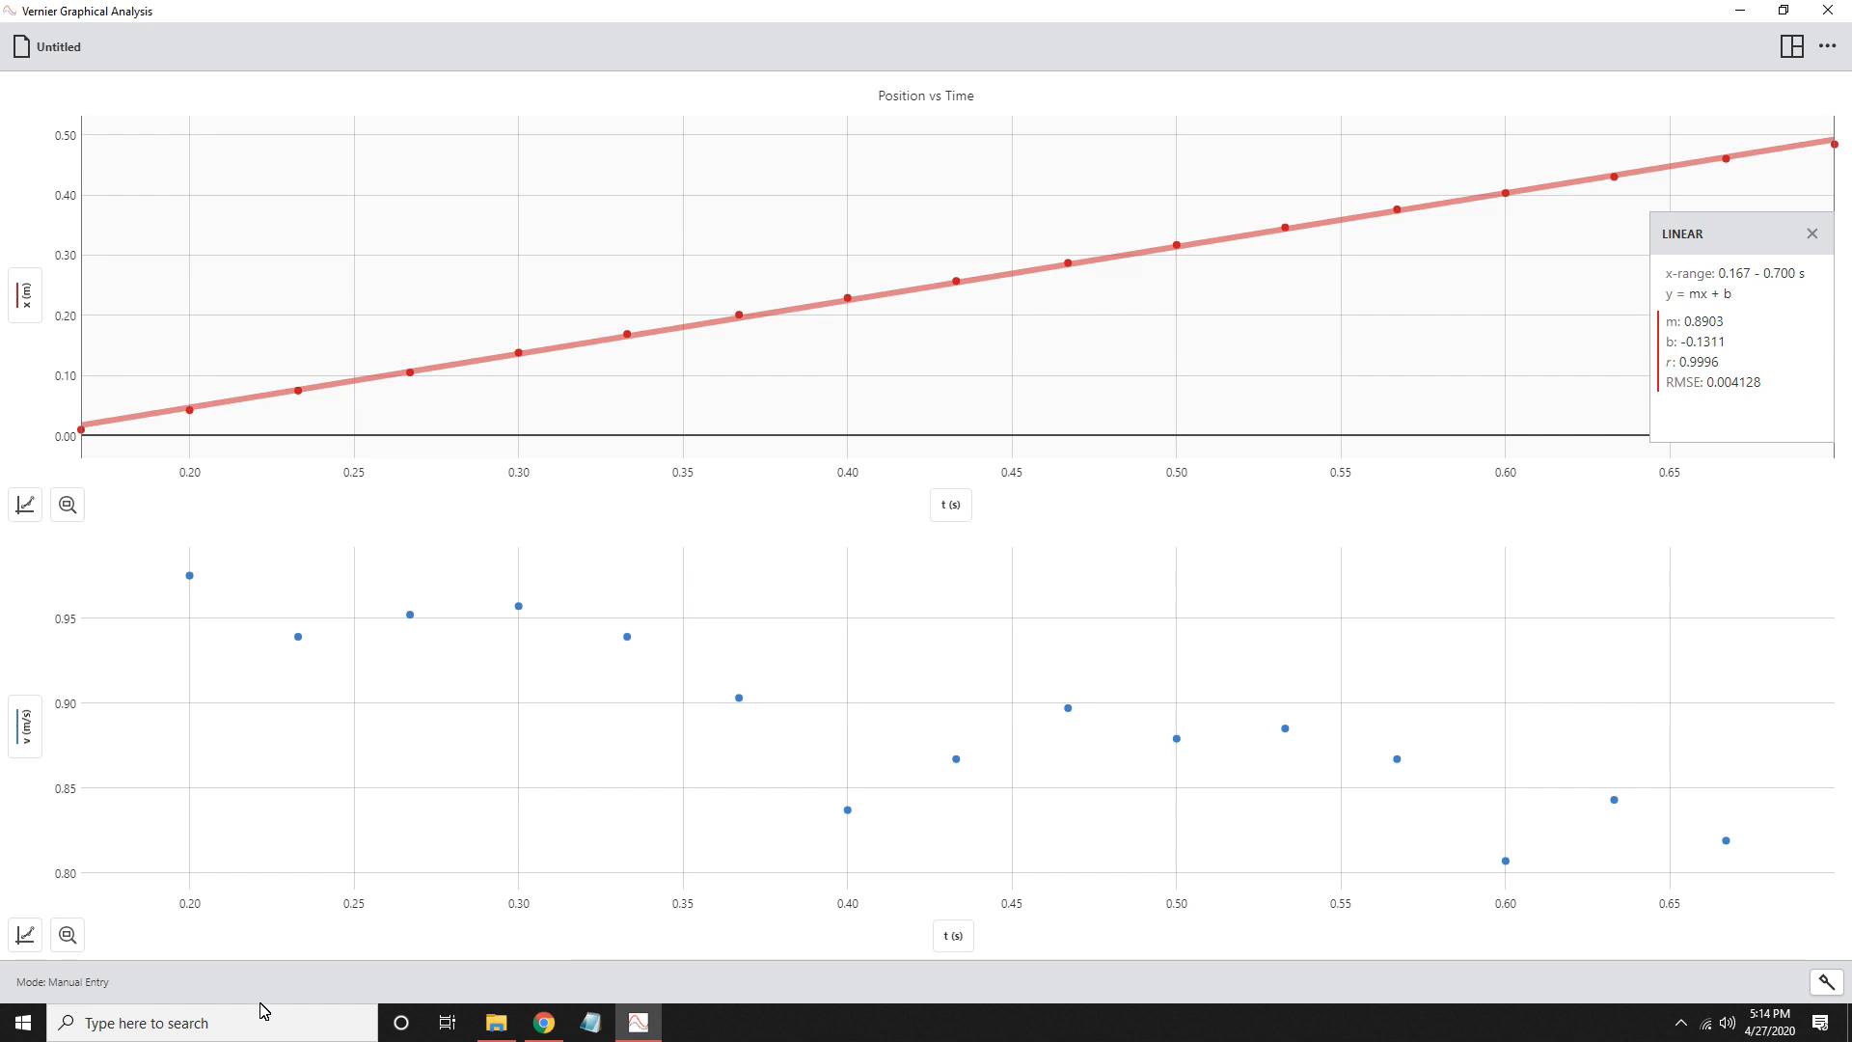
left_click(39, 947)
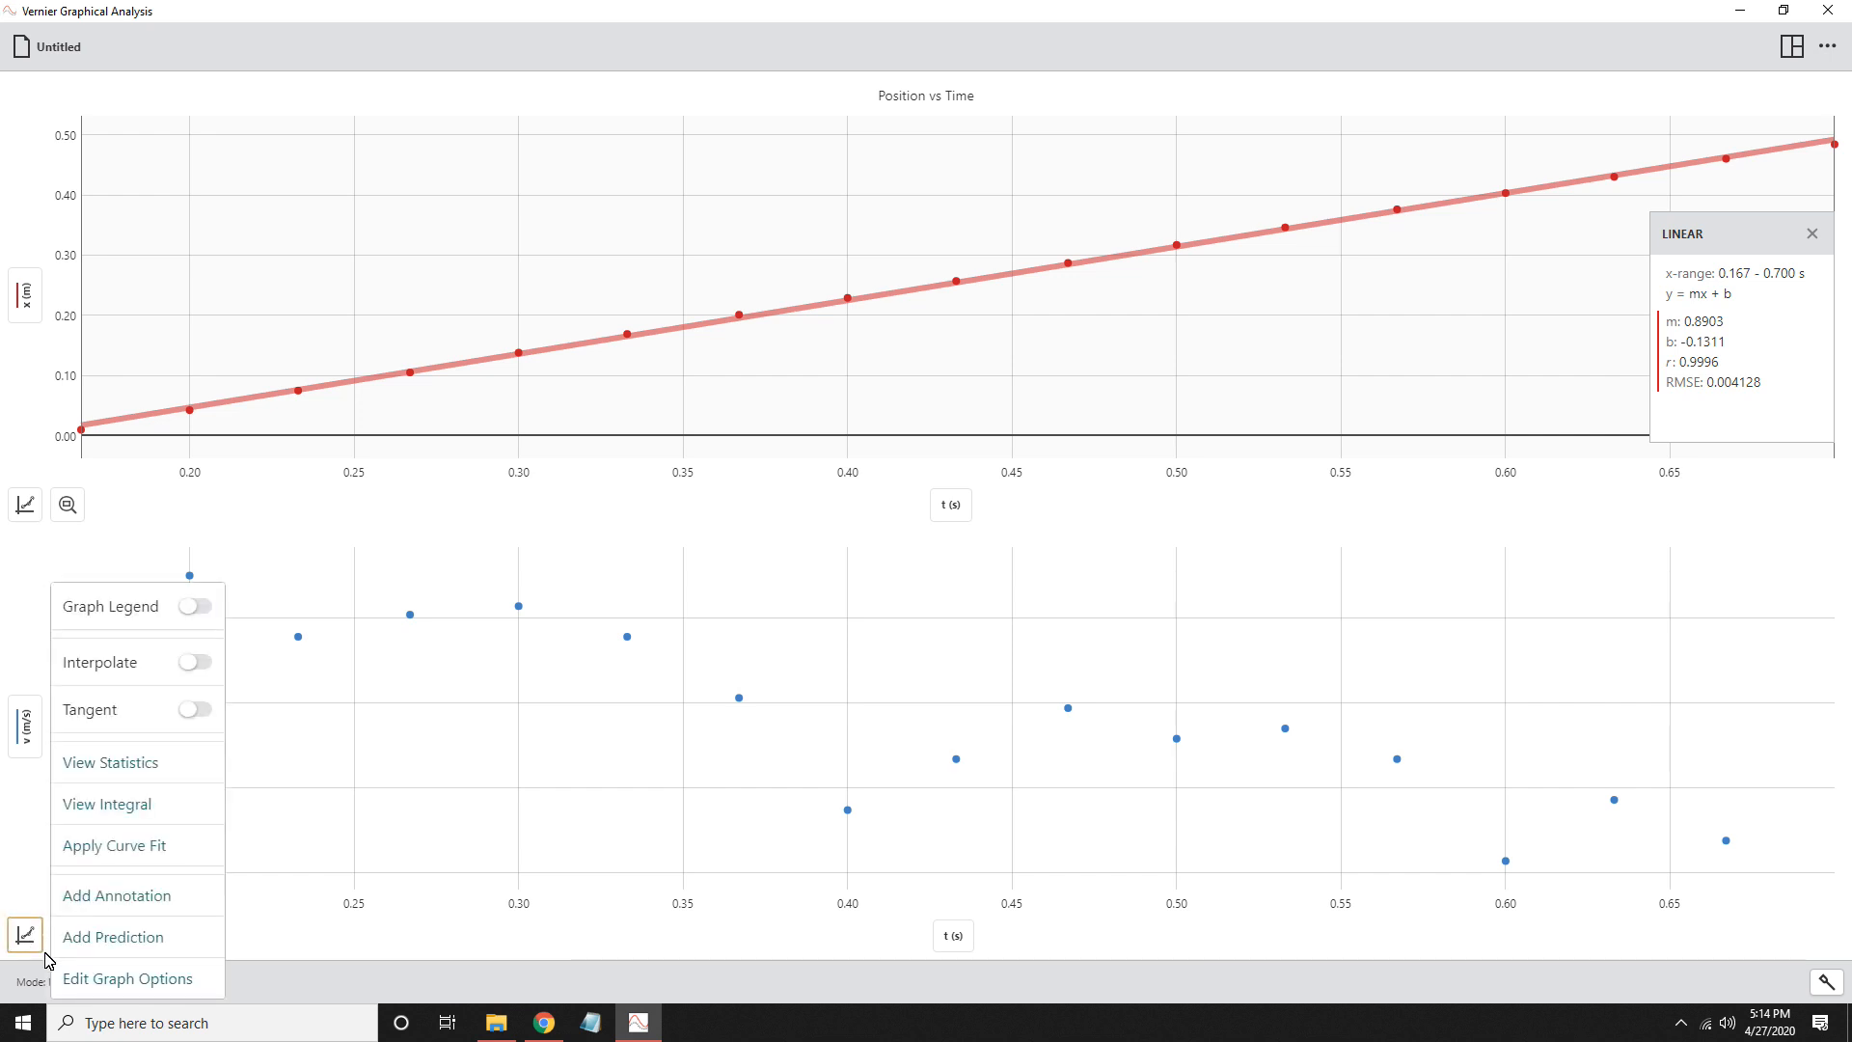
left_click(78, 781)
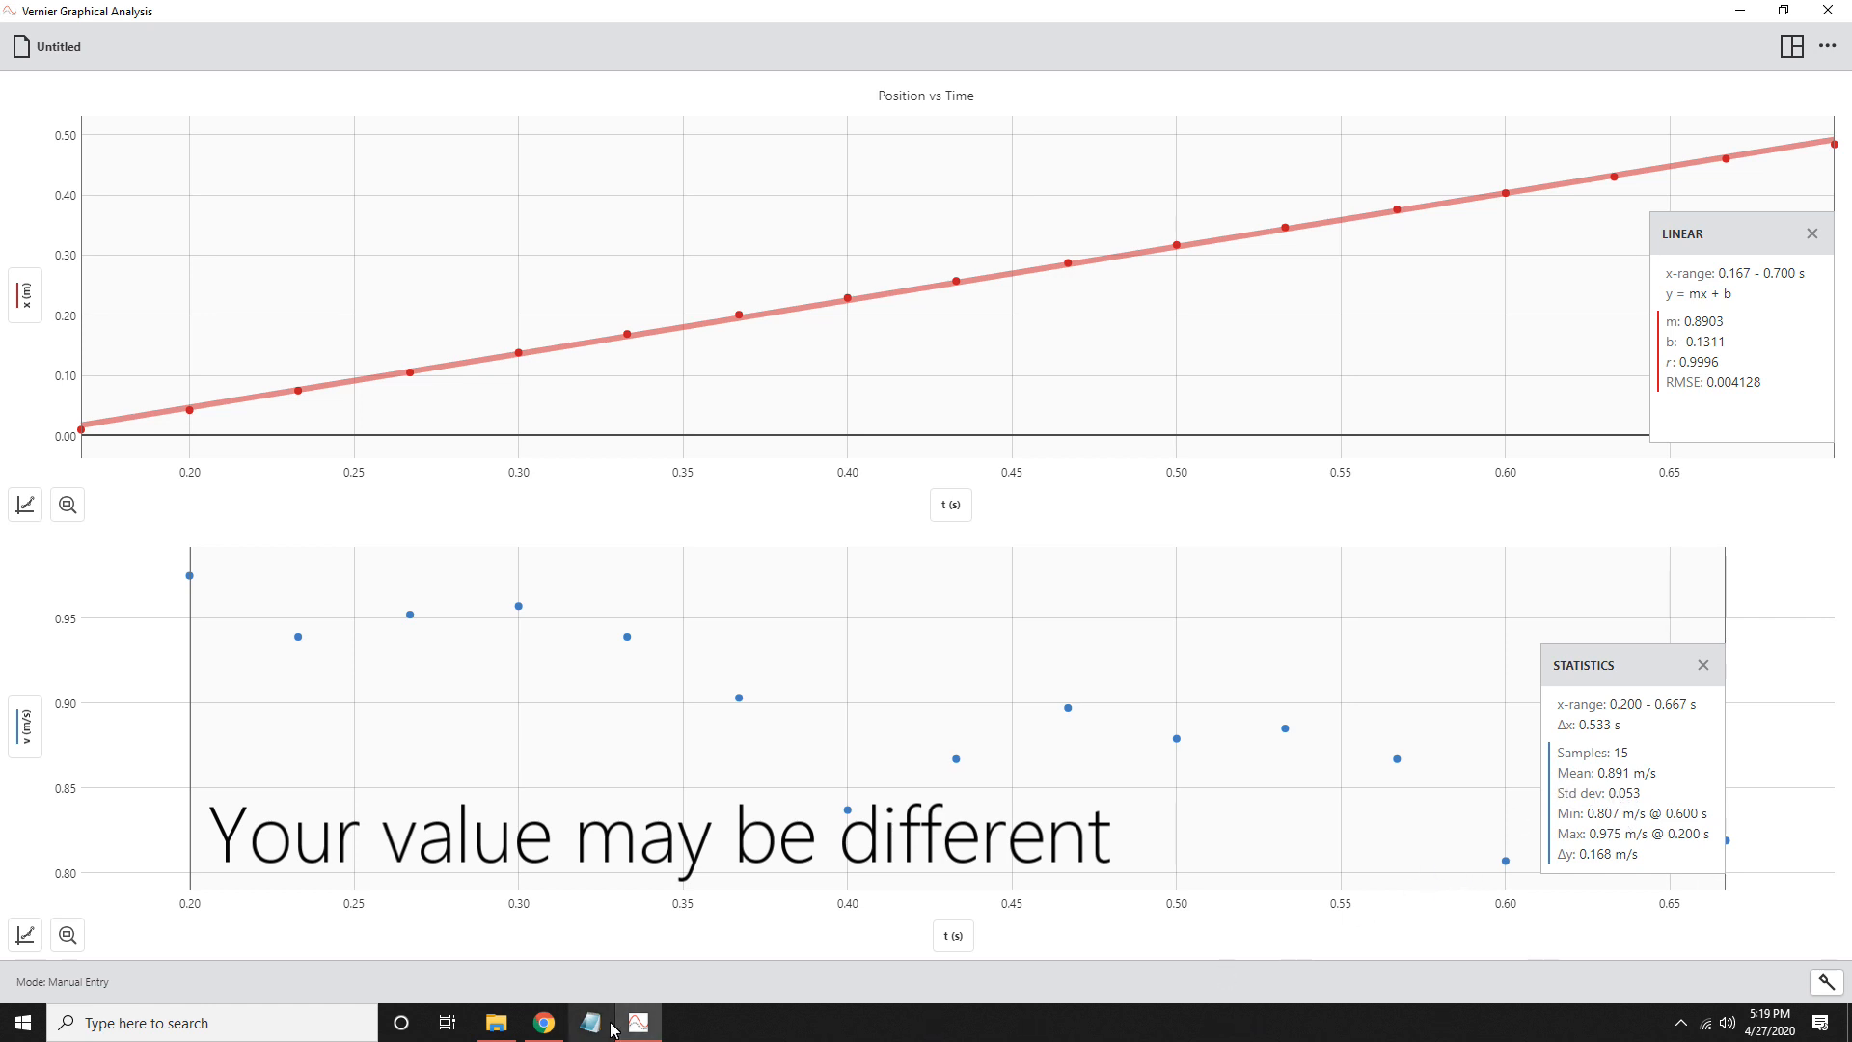
- Enter the mean velocity 0.891 in cell C2 of the Google Sheets spreadsheet
left_click(543, 1024)
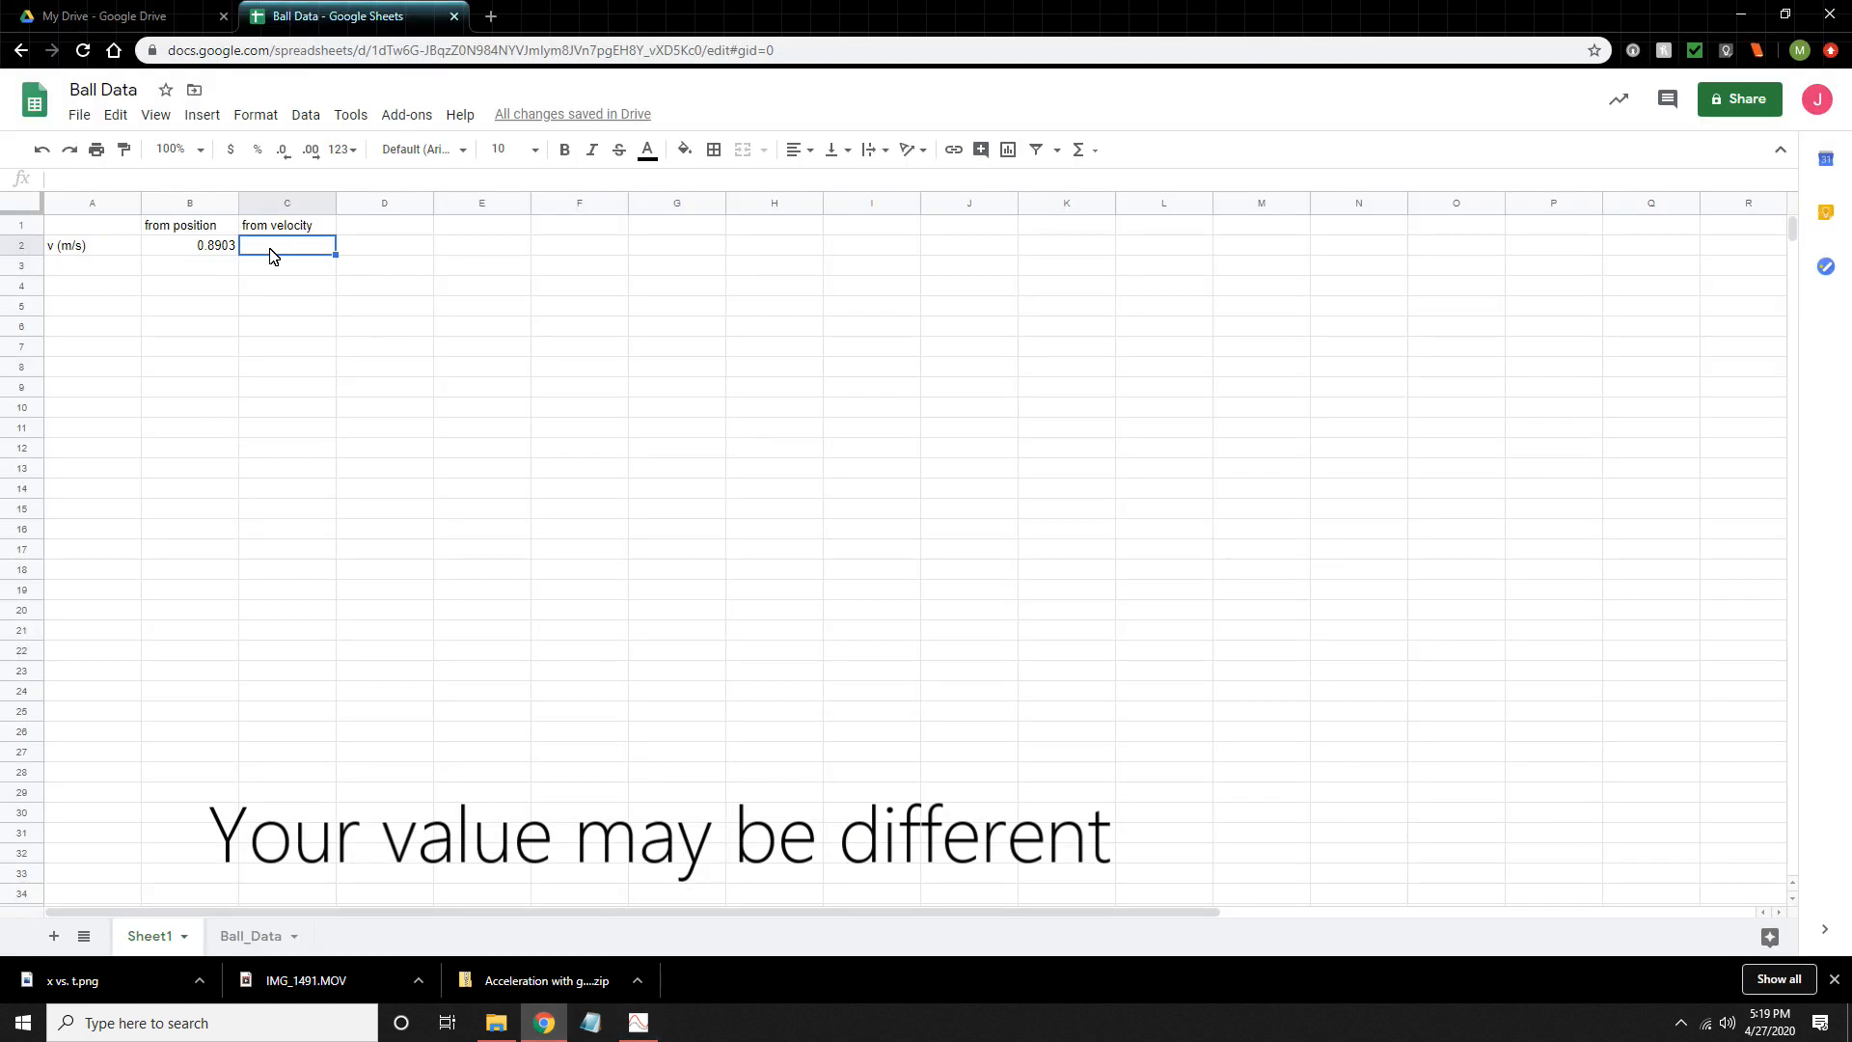
type("0.891")
key("Return")
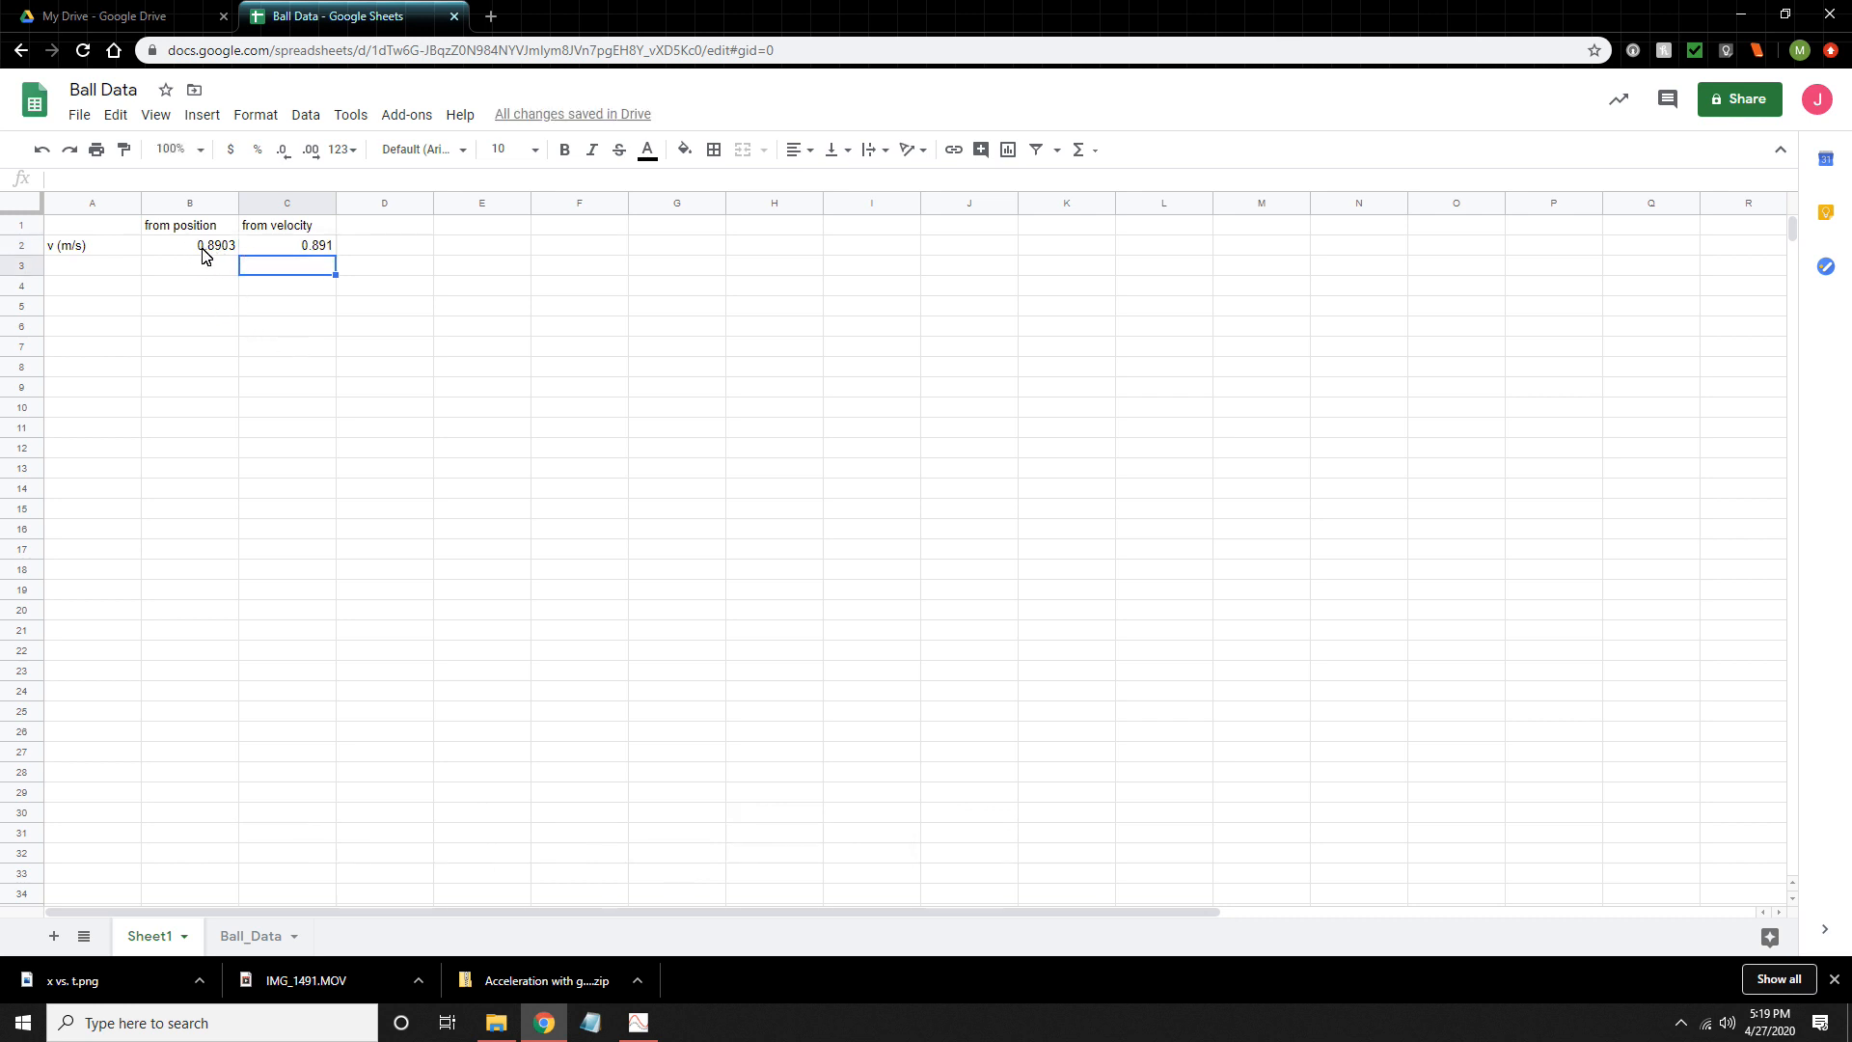
- Enter the column heading %Diff in cell D1
left_click(382, 230)
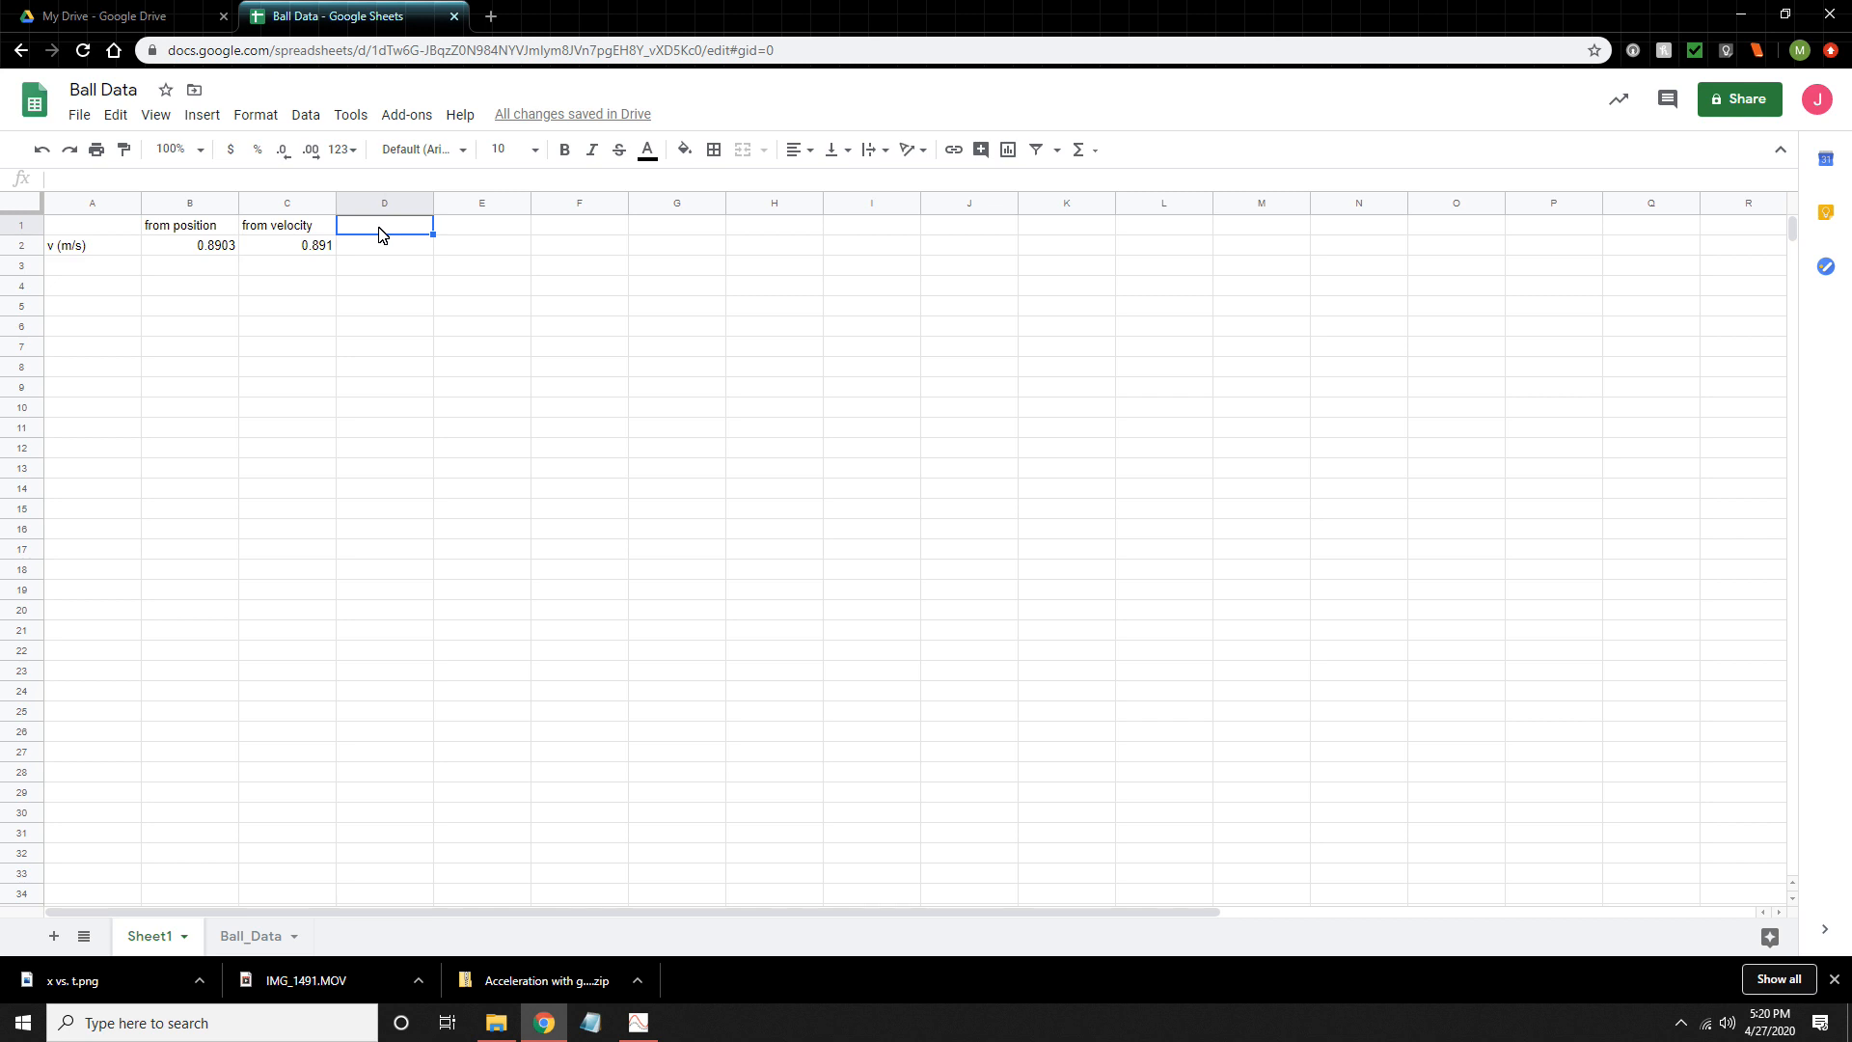
type("%Diff")
key("Return")
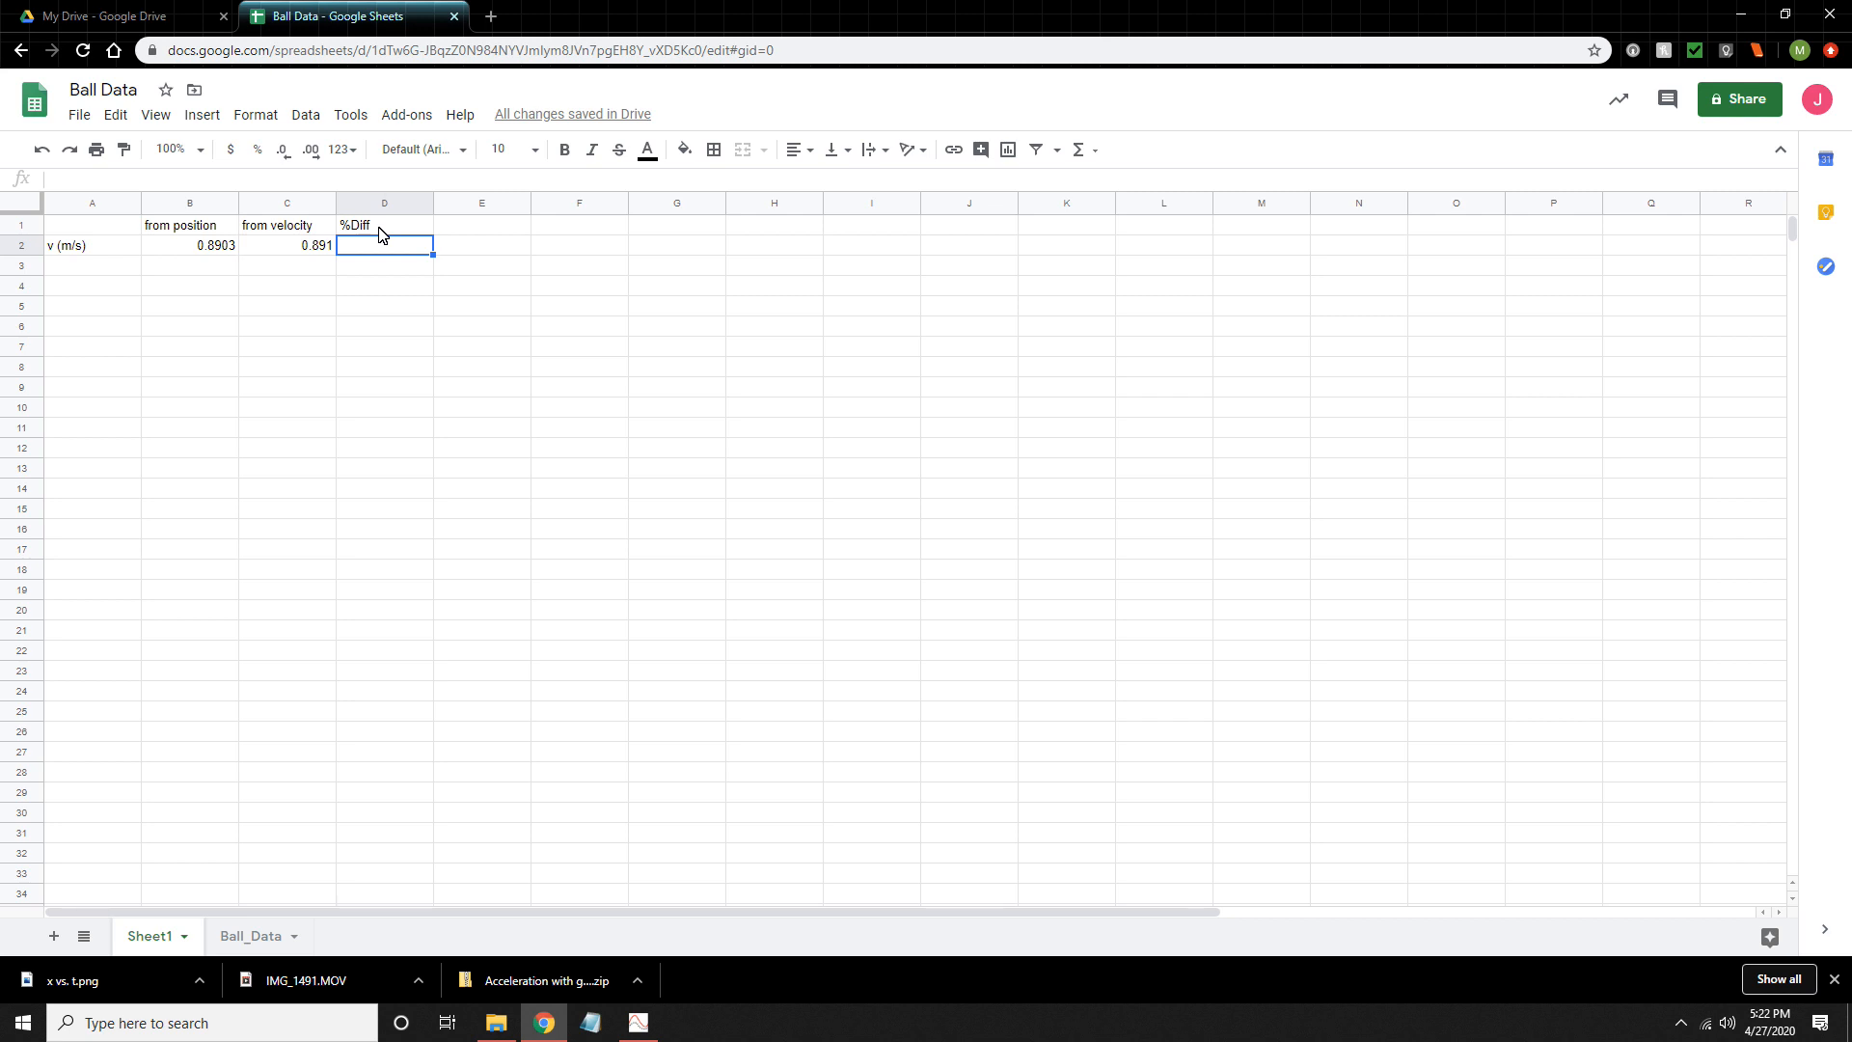
- Enter the percent difference formula =abs(B2-C2)/C2 in cell D2 under %Diff
type("=")
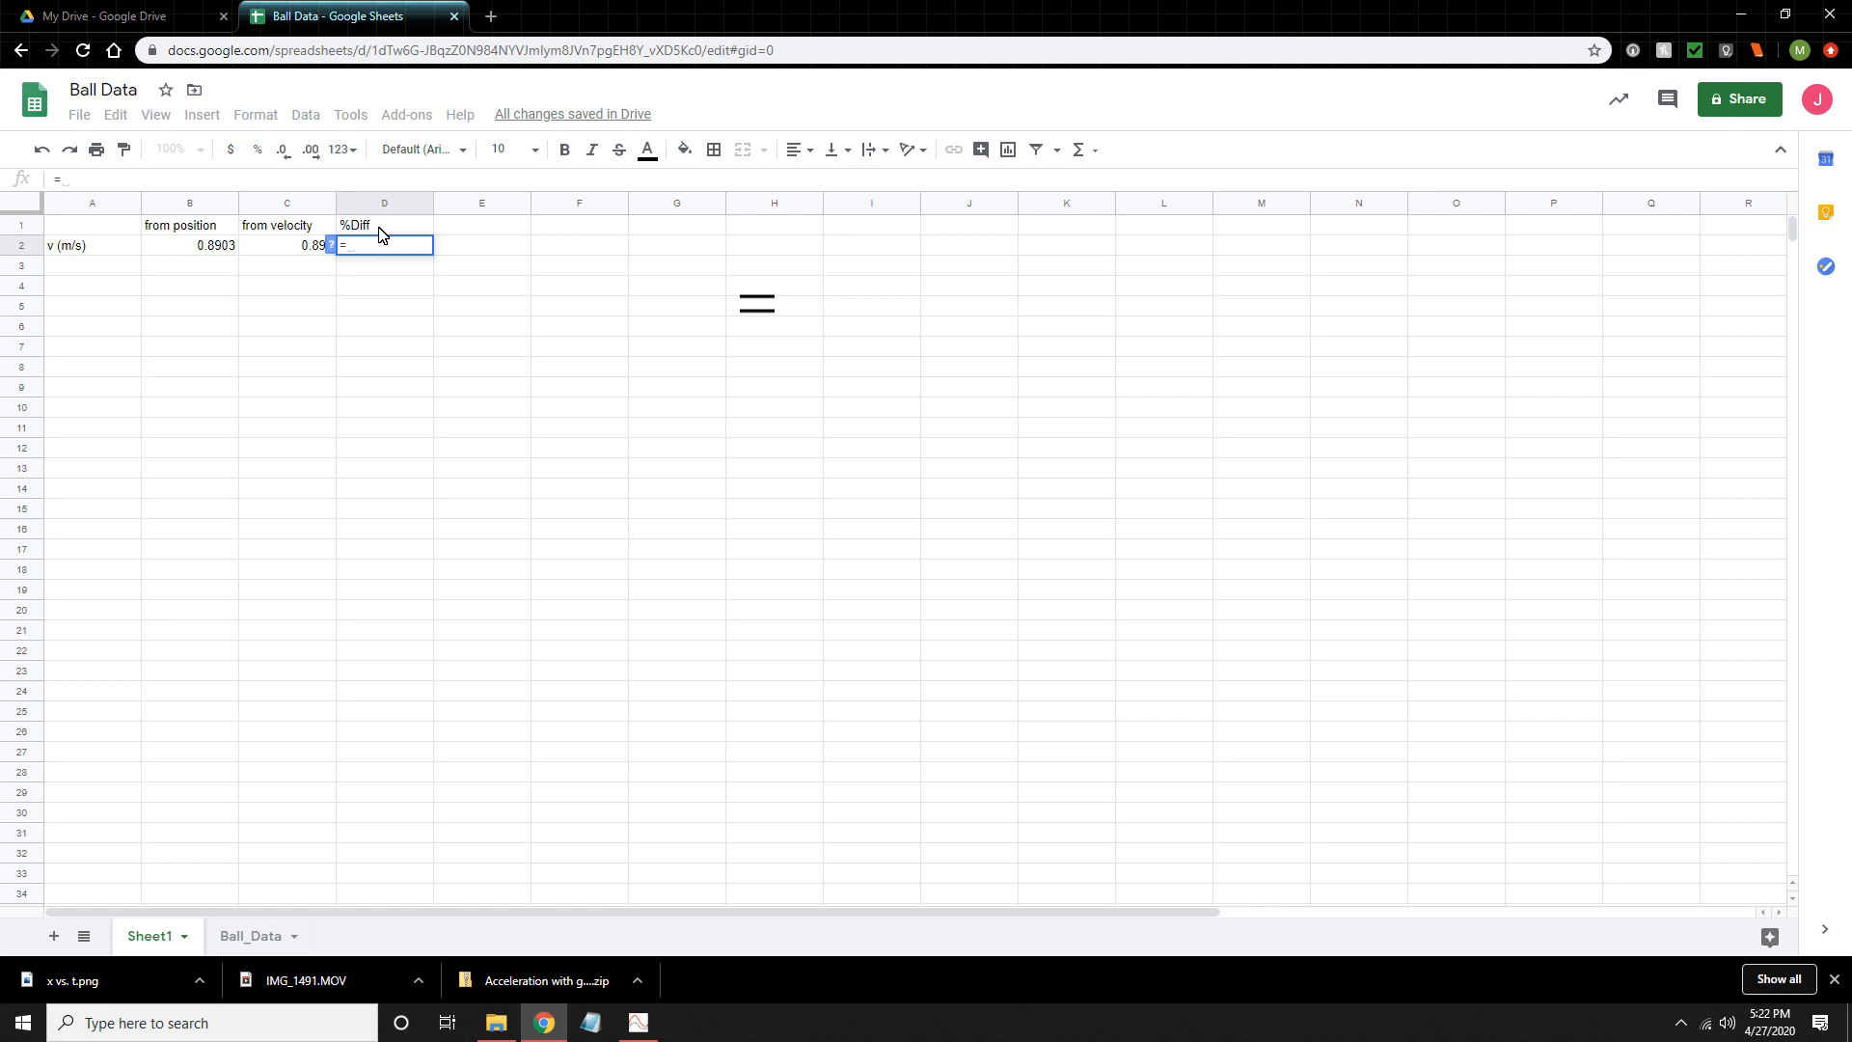
type("abs(")
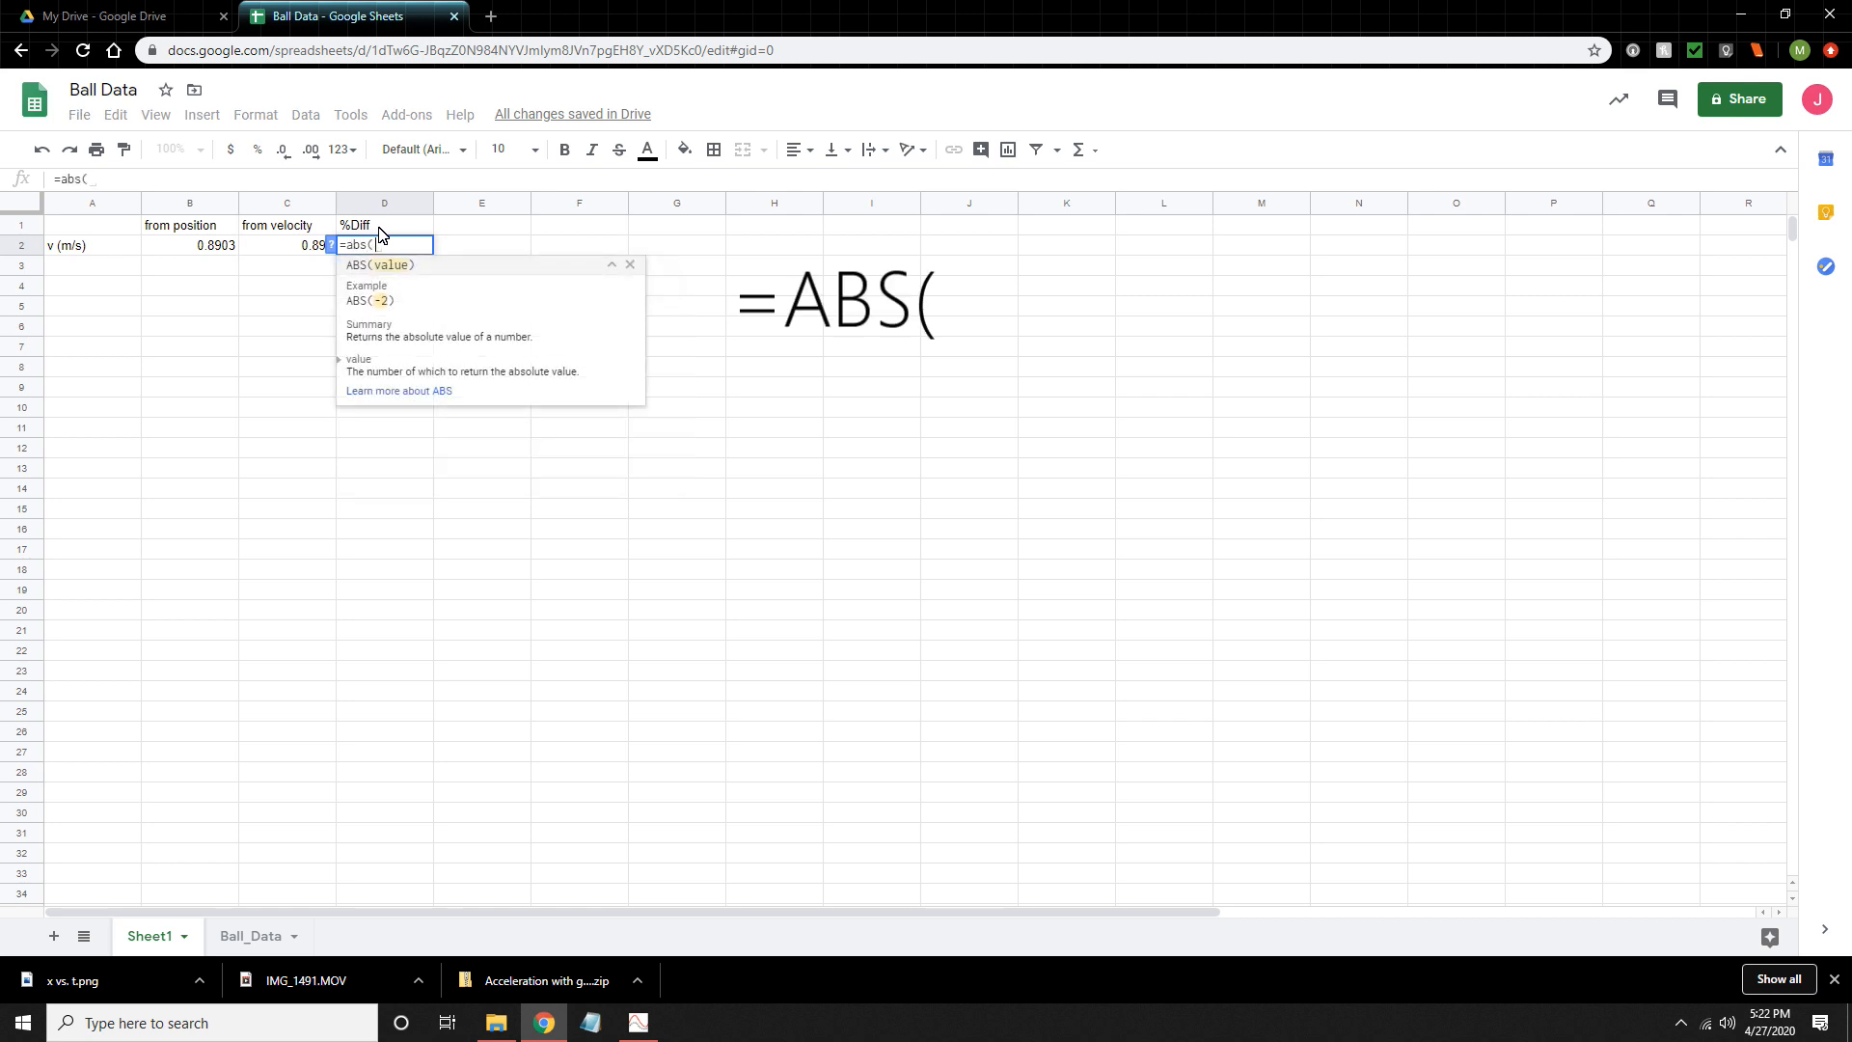
left_click(203, 249)
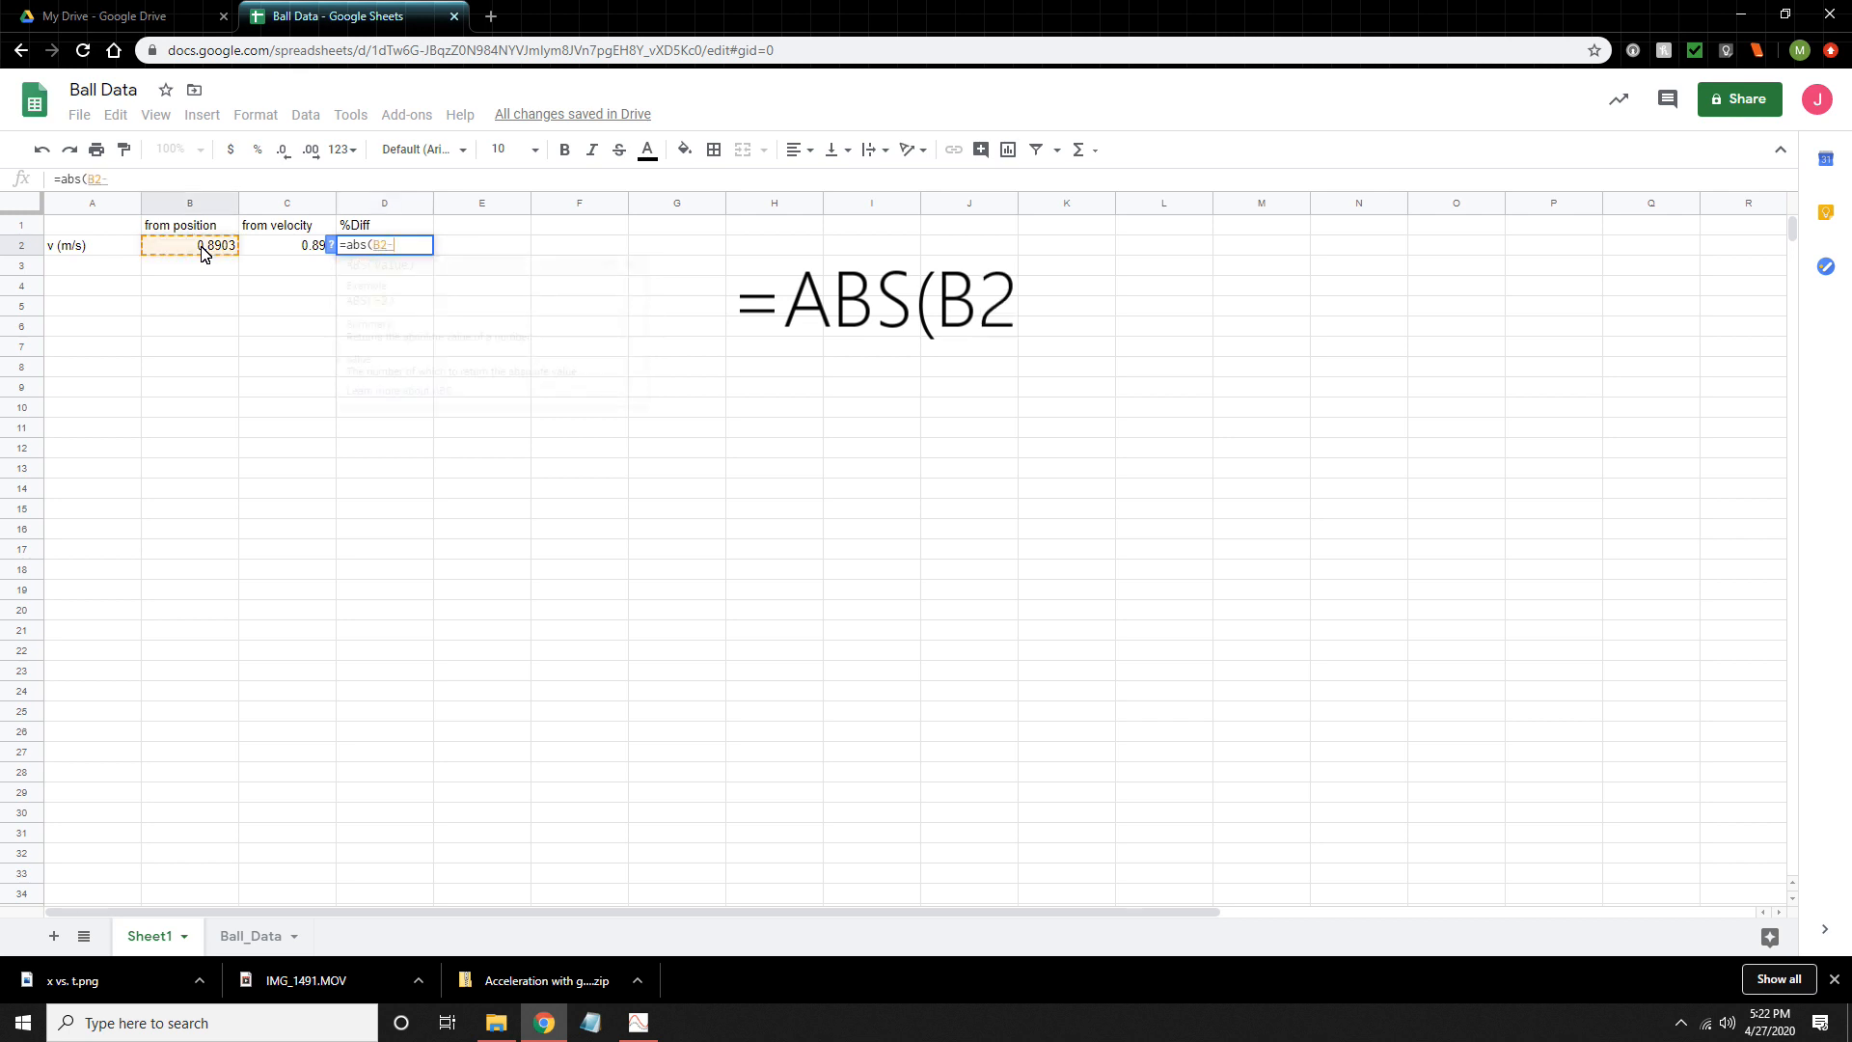
type("-")
left_click(256, 249)
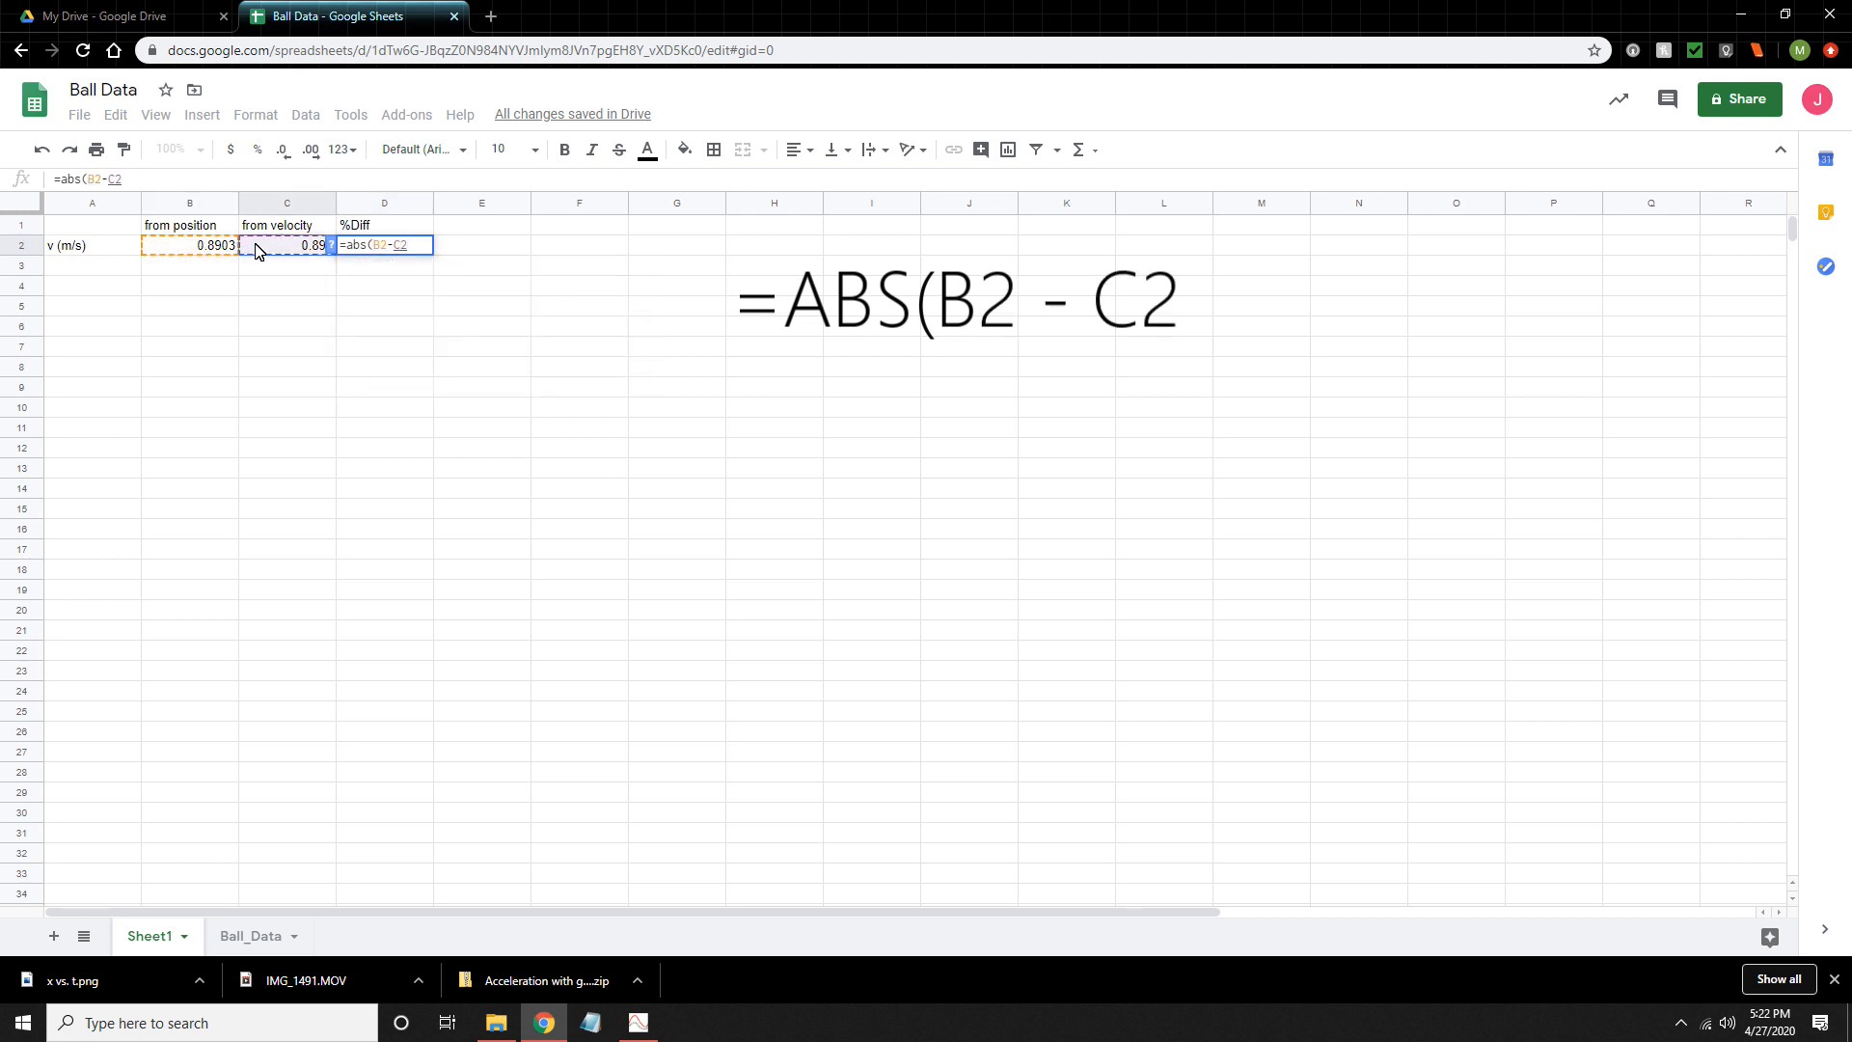
type(")")
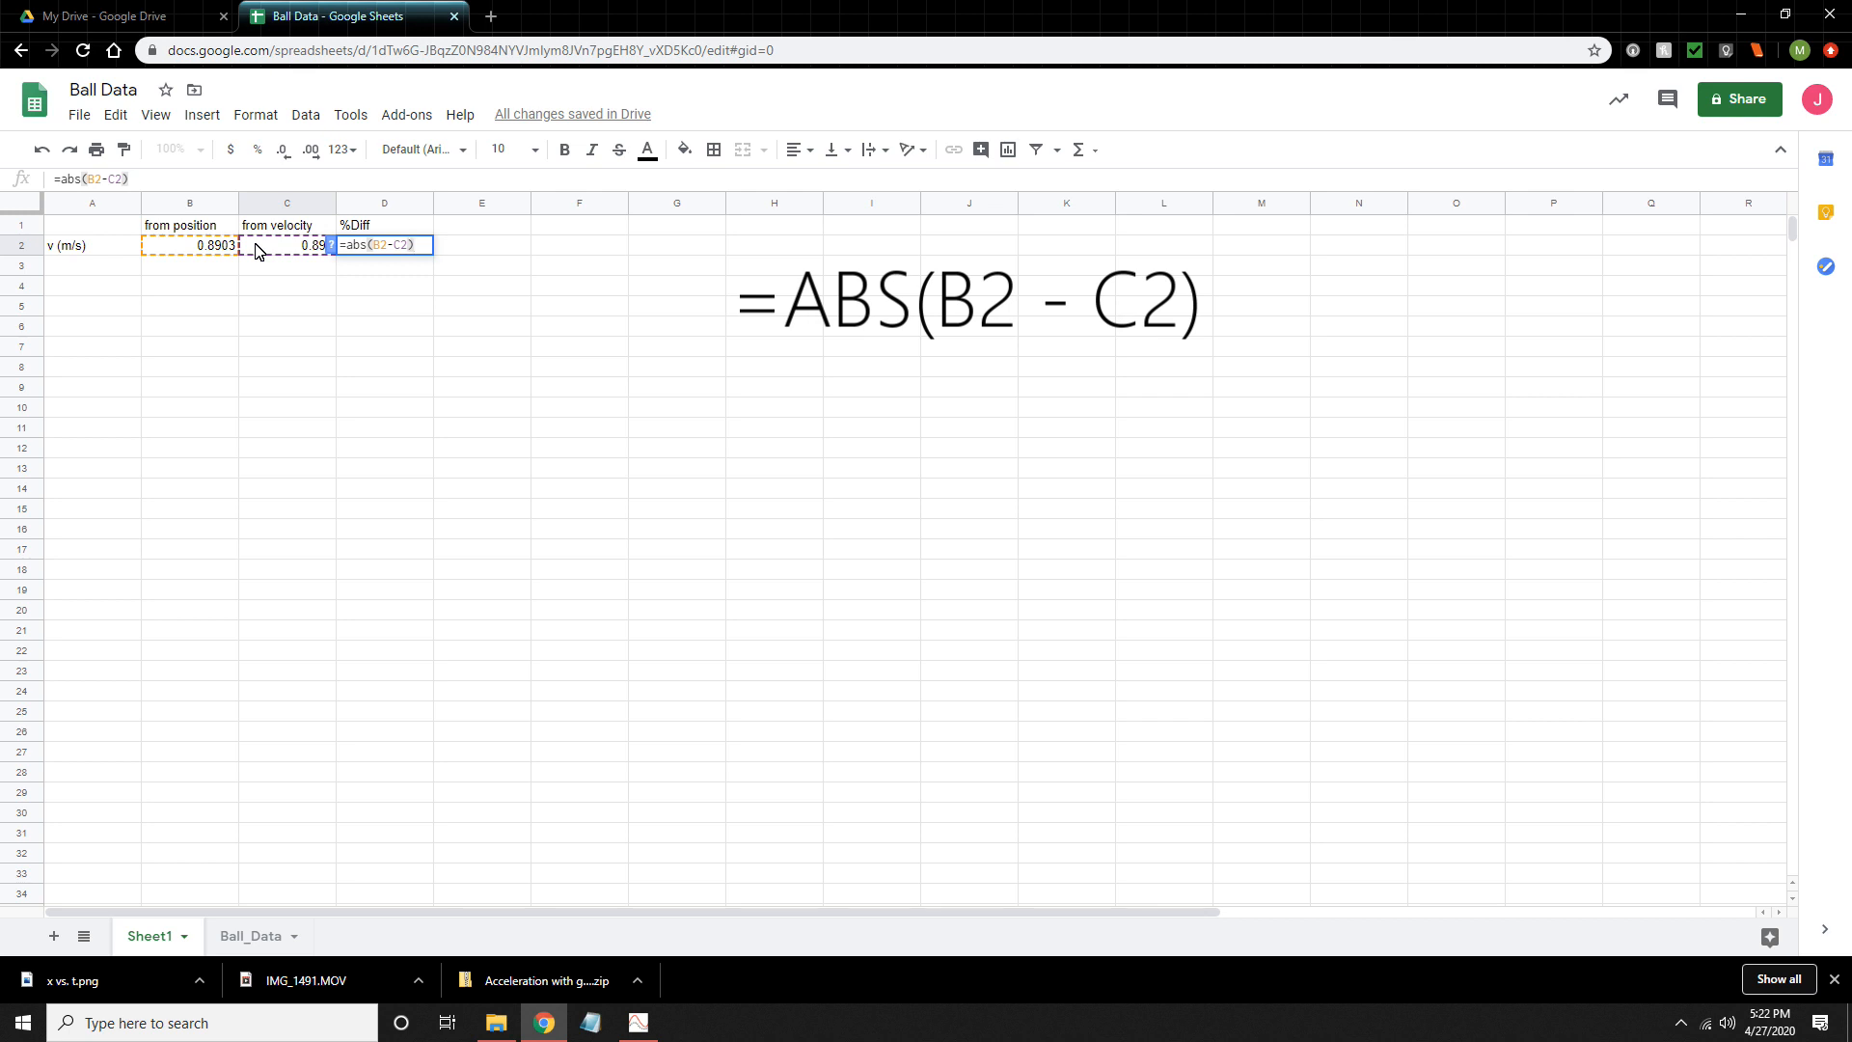
type("/")
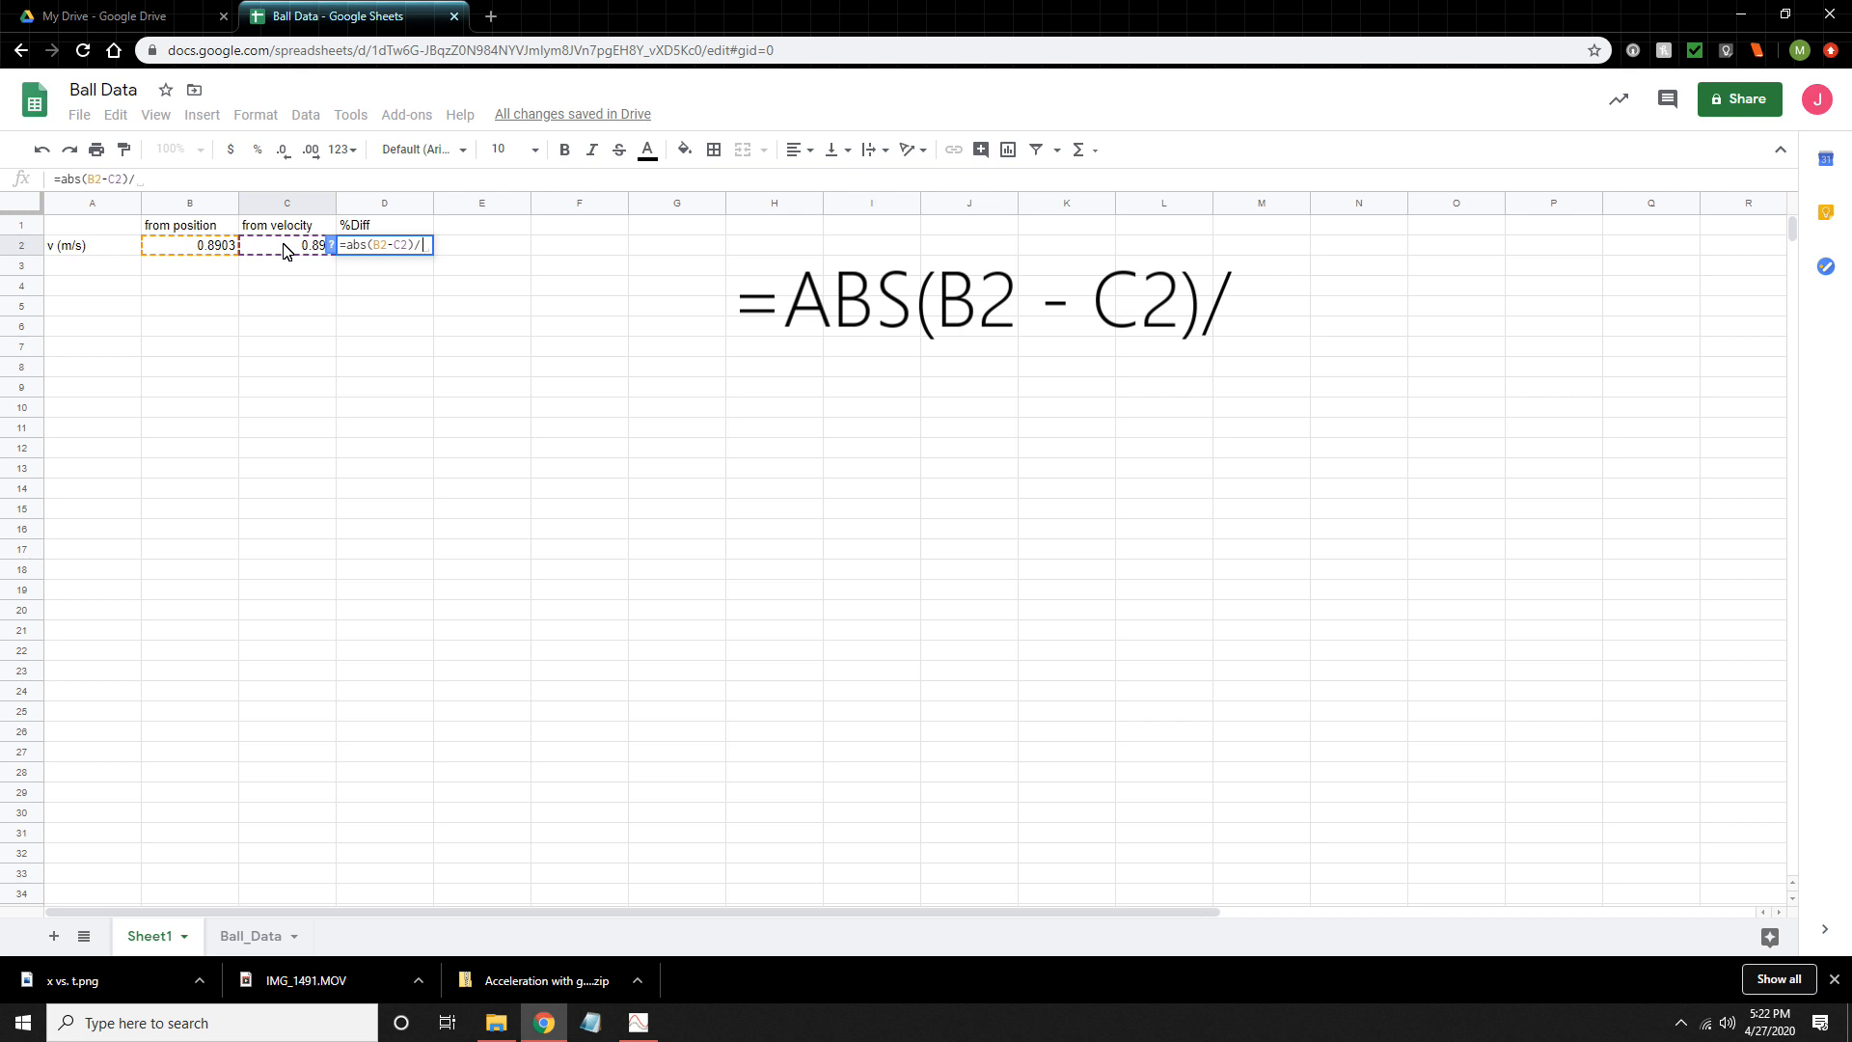
left_click(285, 251)
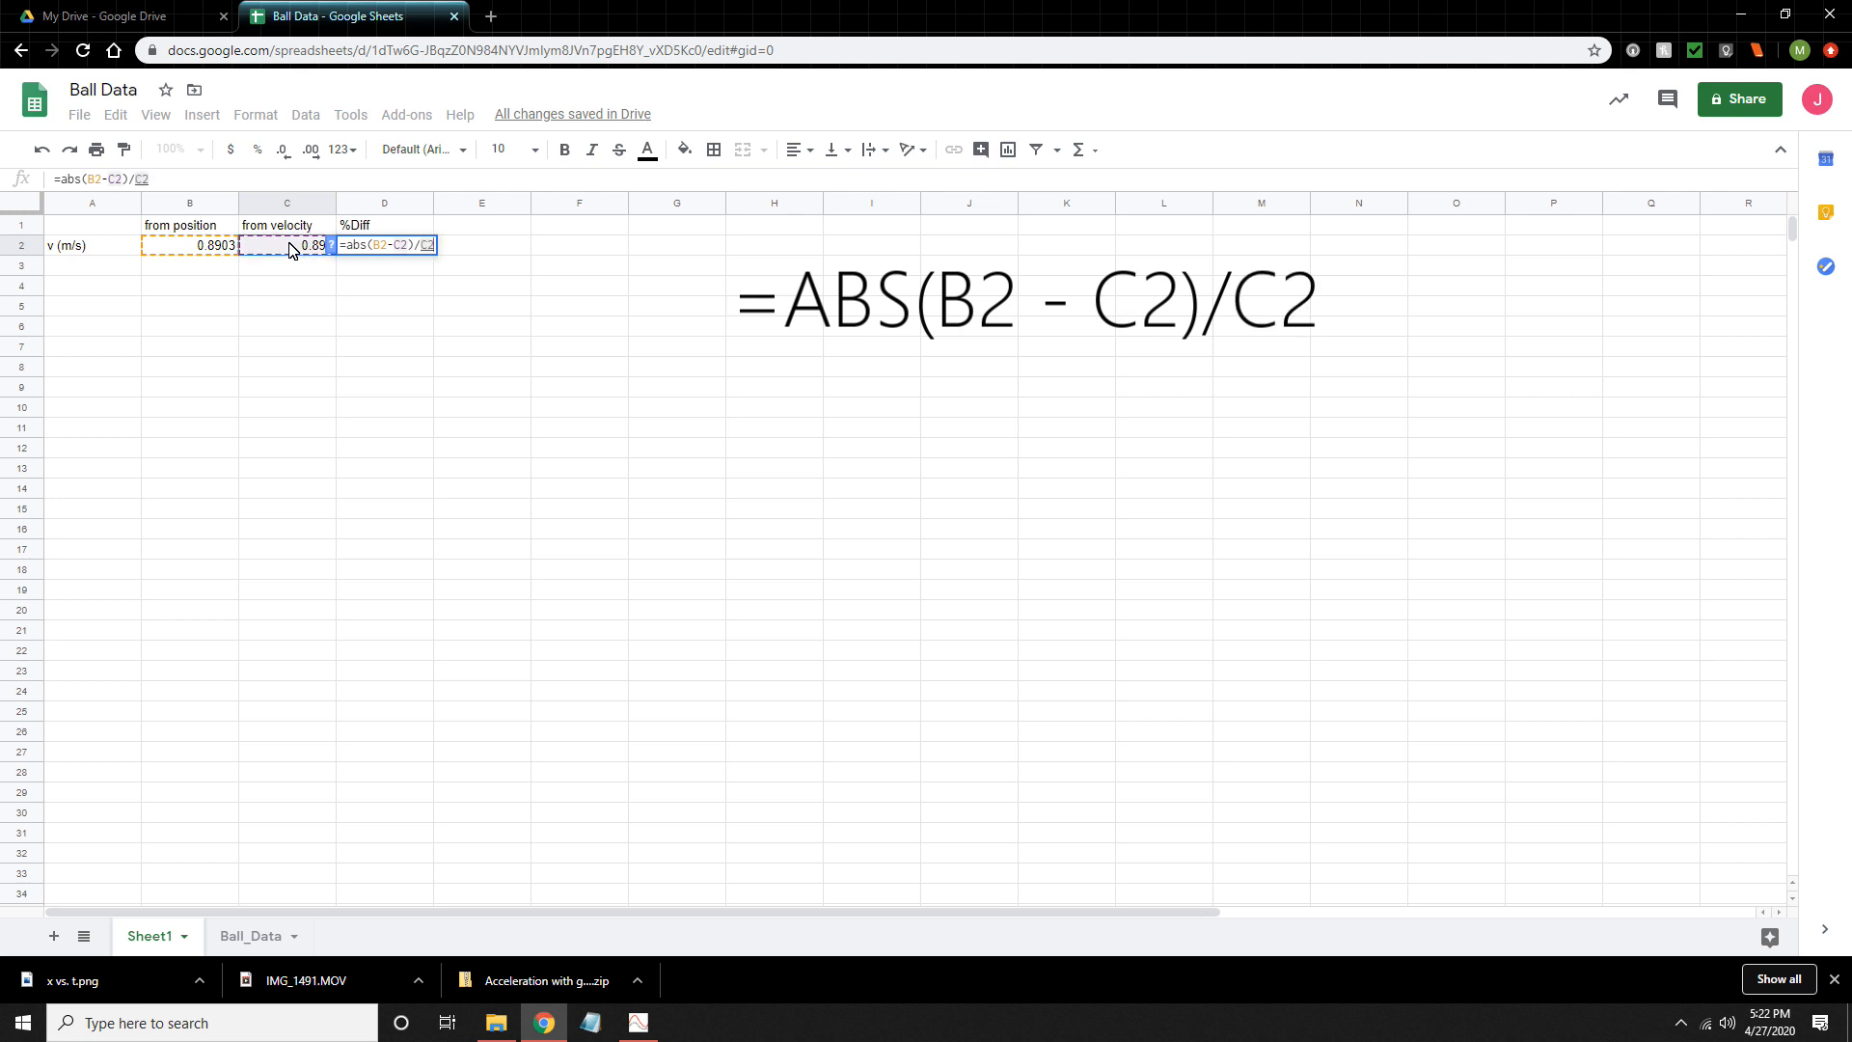
key("Return")
- Format the percent difference in cell D2 as a percentage with two decimal places
key("Up")
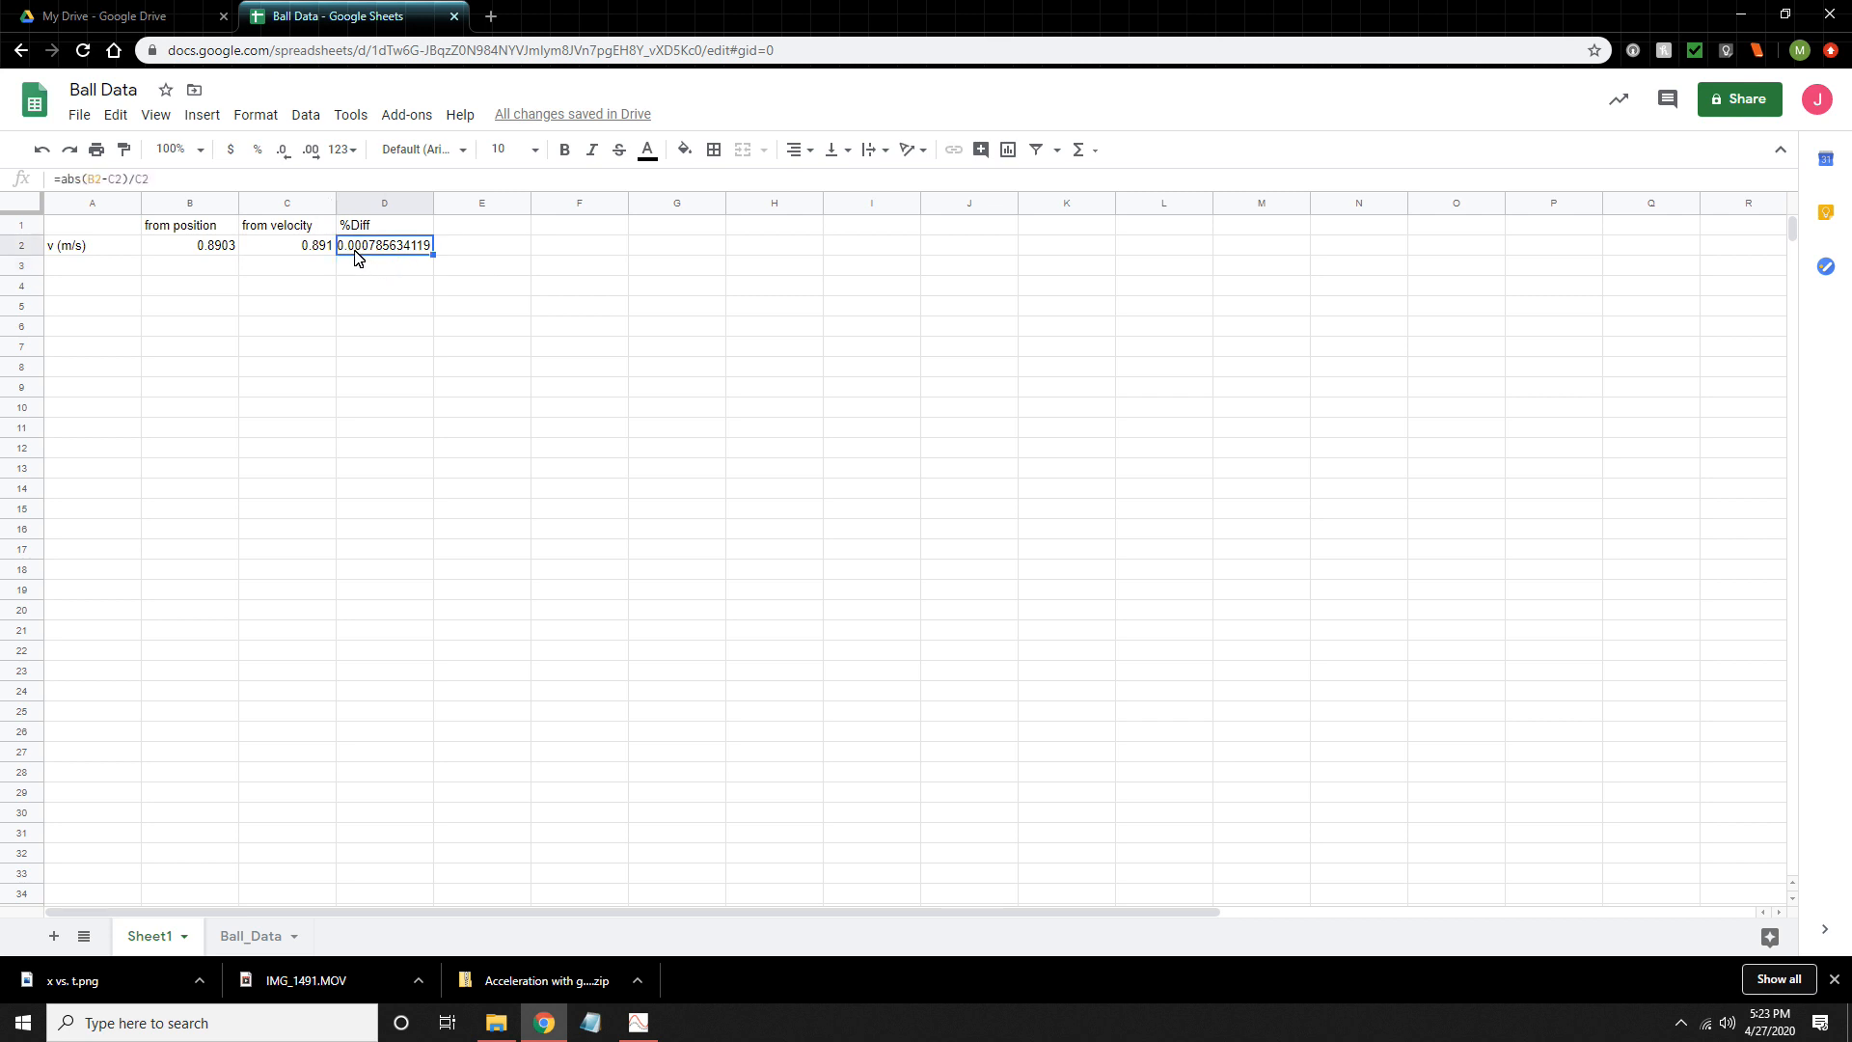
left_click(257, 150)
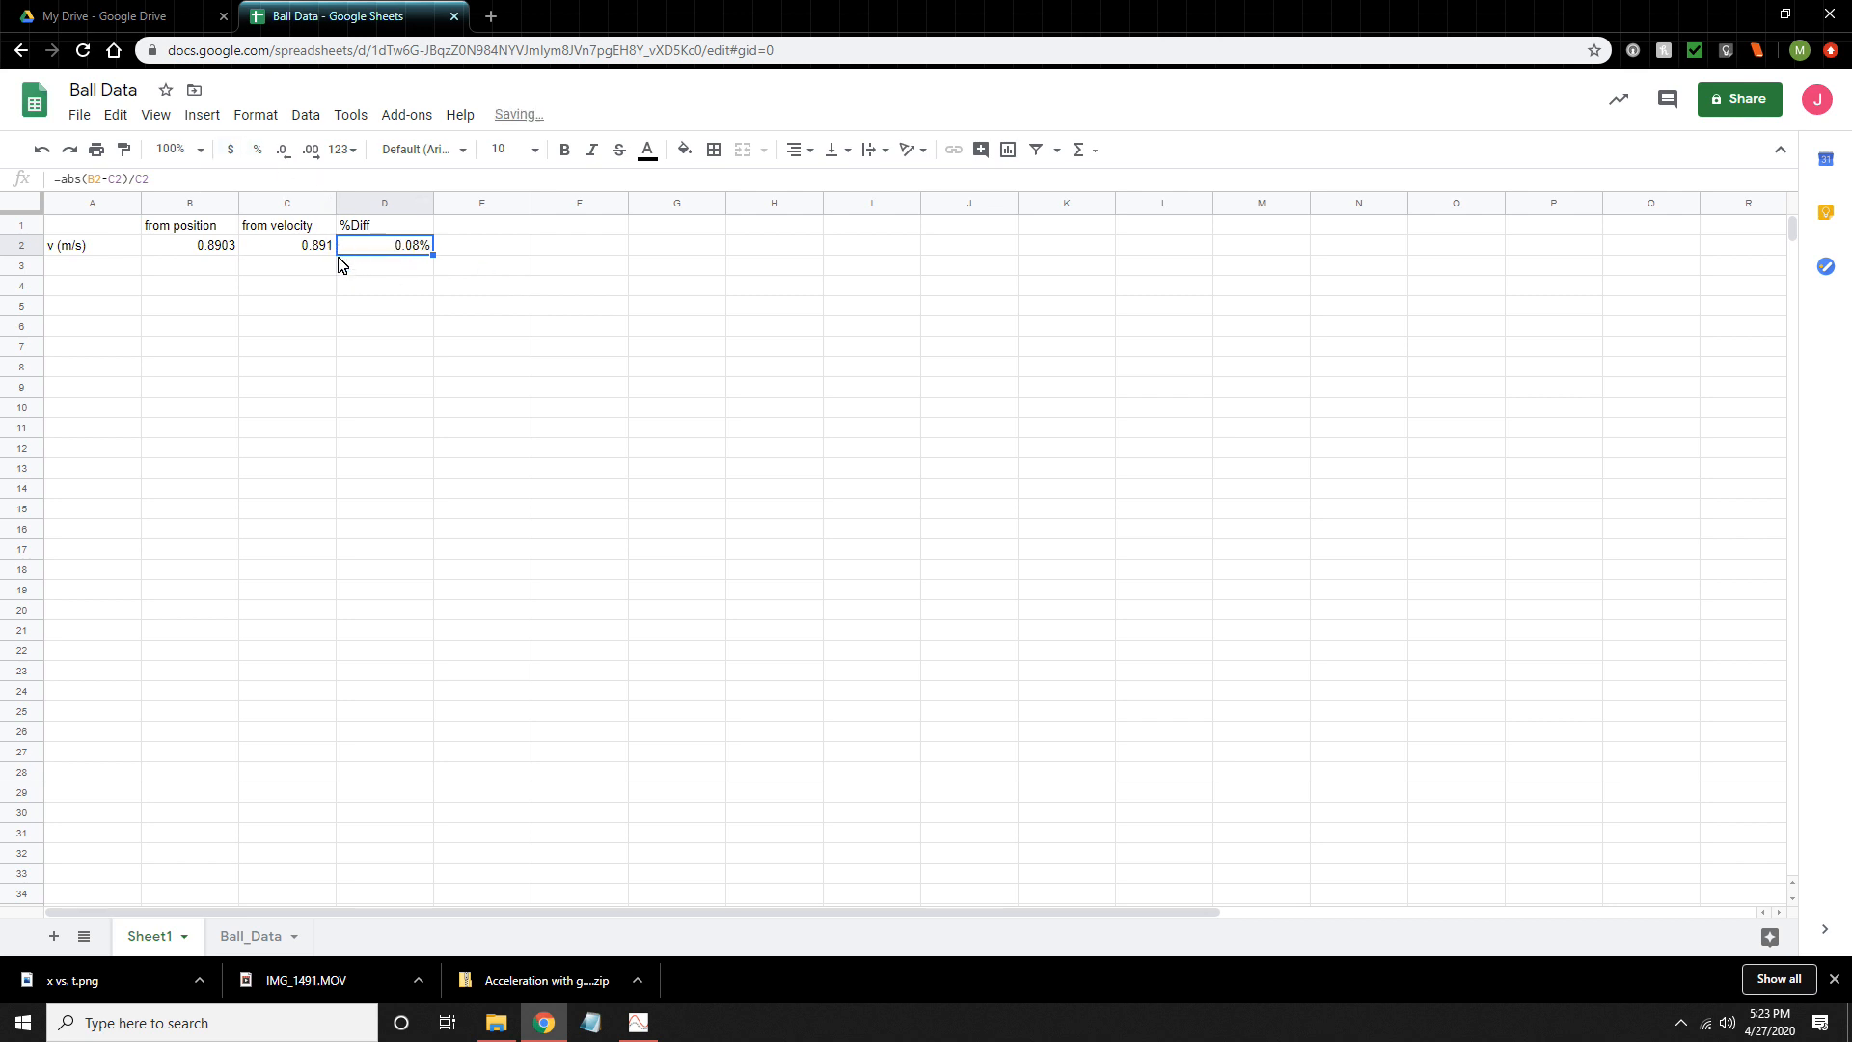
left_click(284, 157)
left_click(309, 154)
left_click(309, 154)
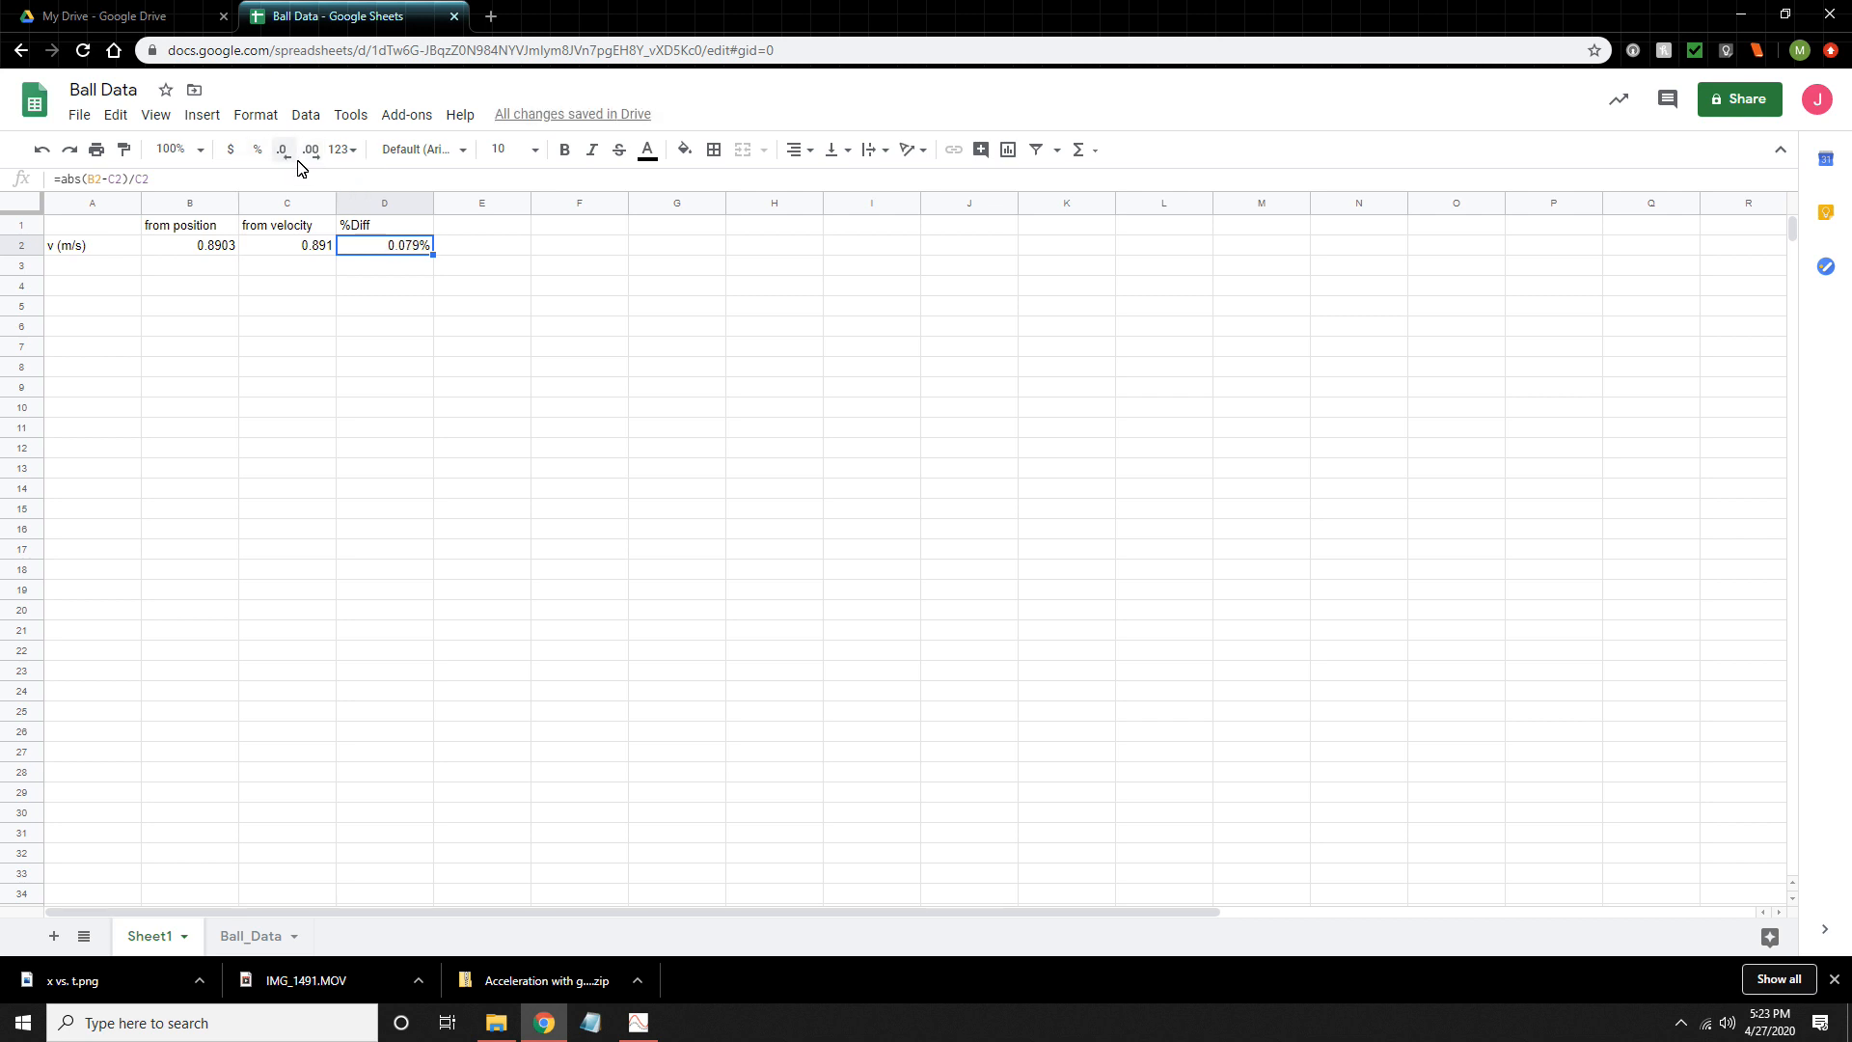
left_click(284, 154)
- Switch to Vernier Graphical Analysis, show three graphs and view the statistics for the acceleration graph
left_click(640, 1022)
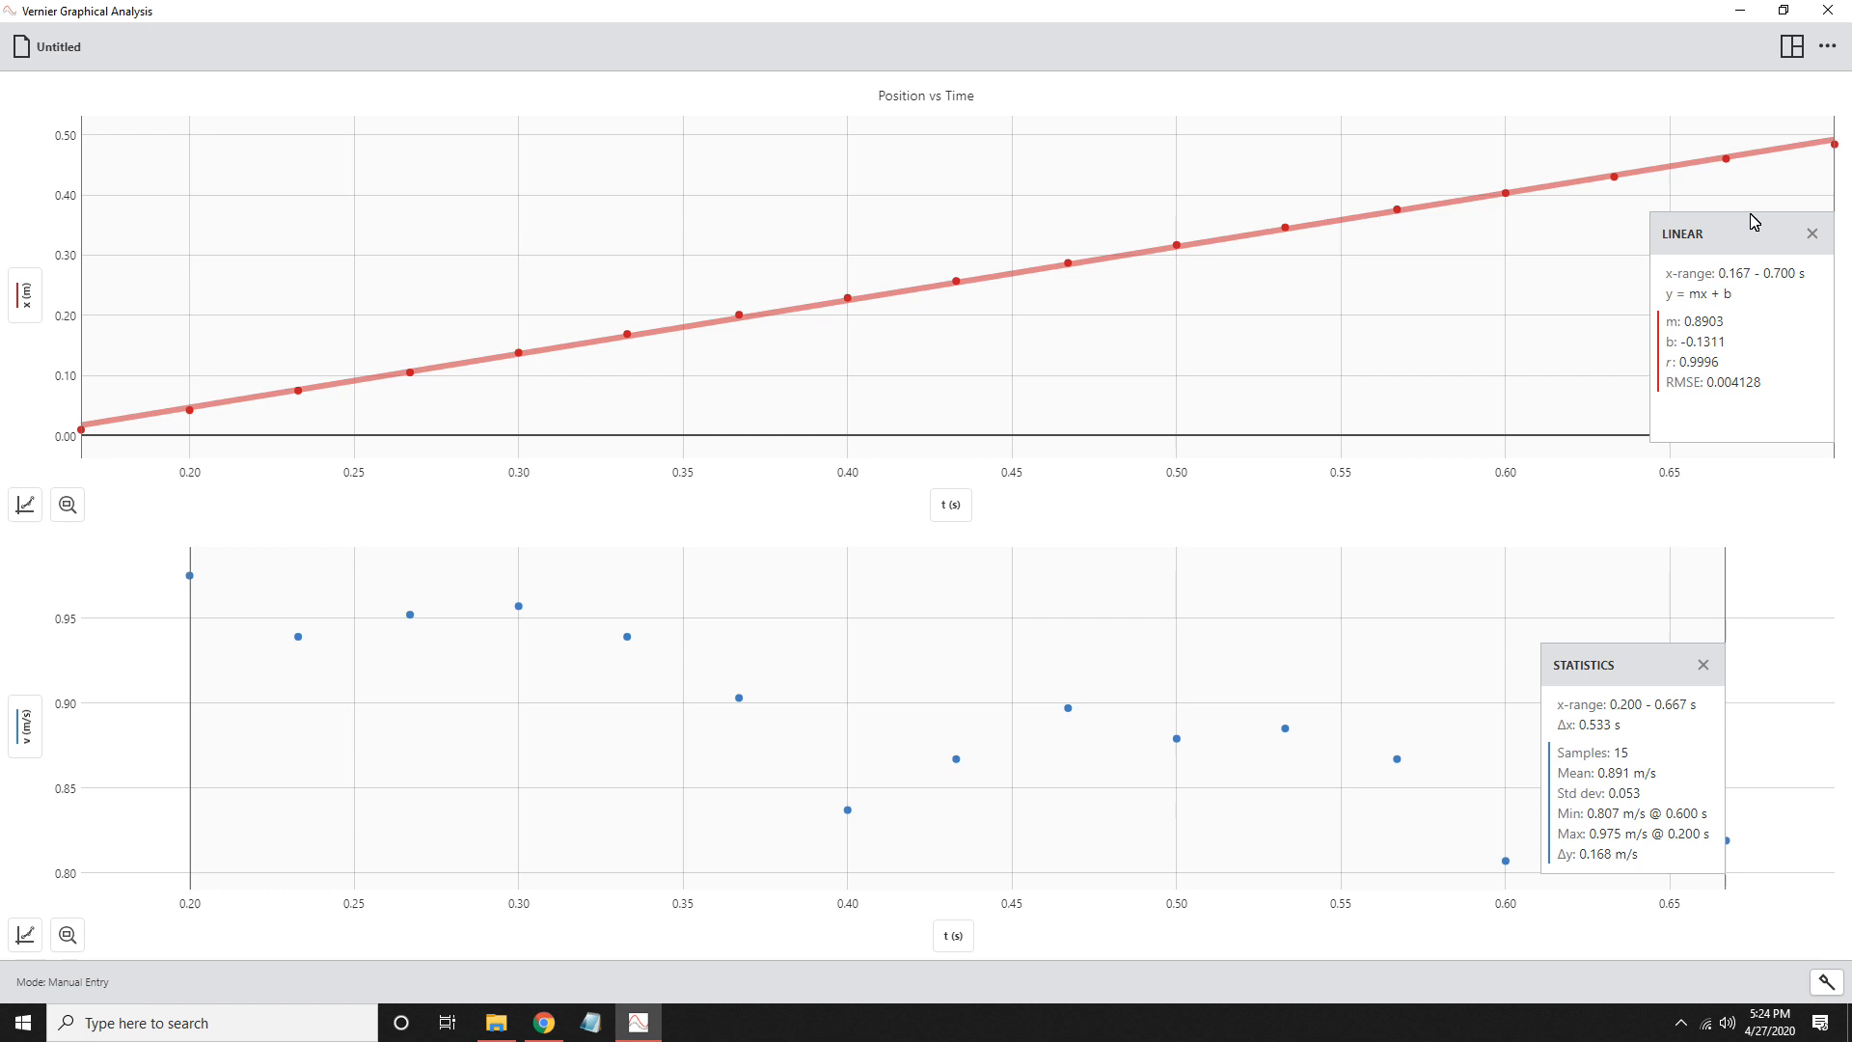
left_click(1791, 47)
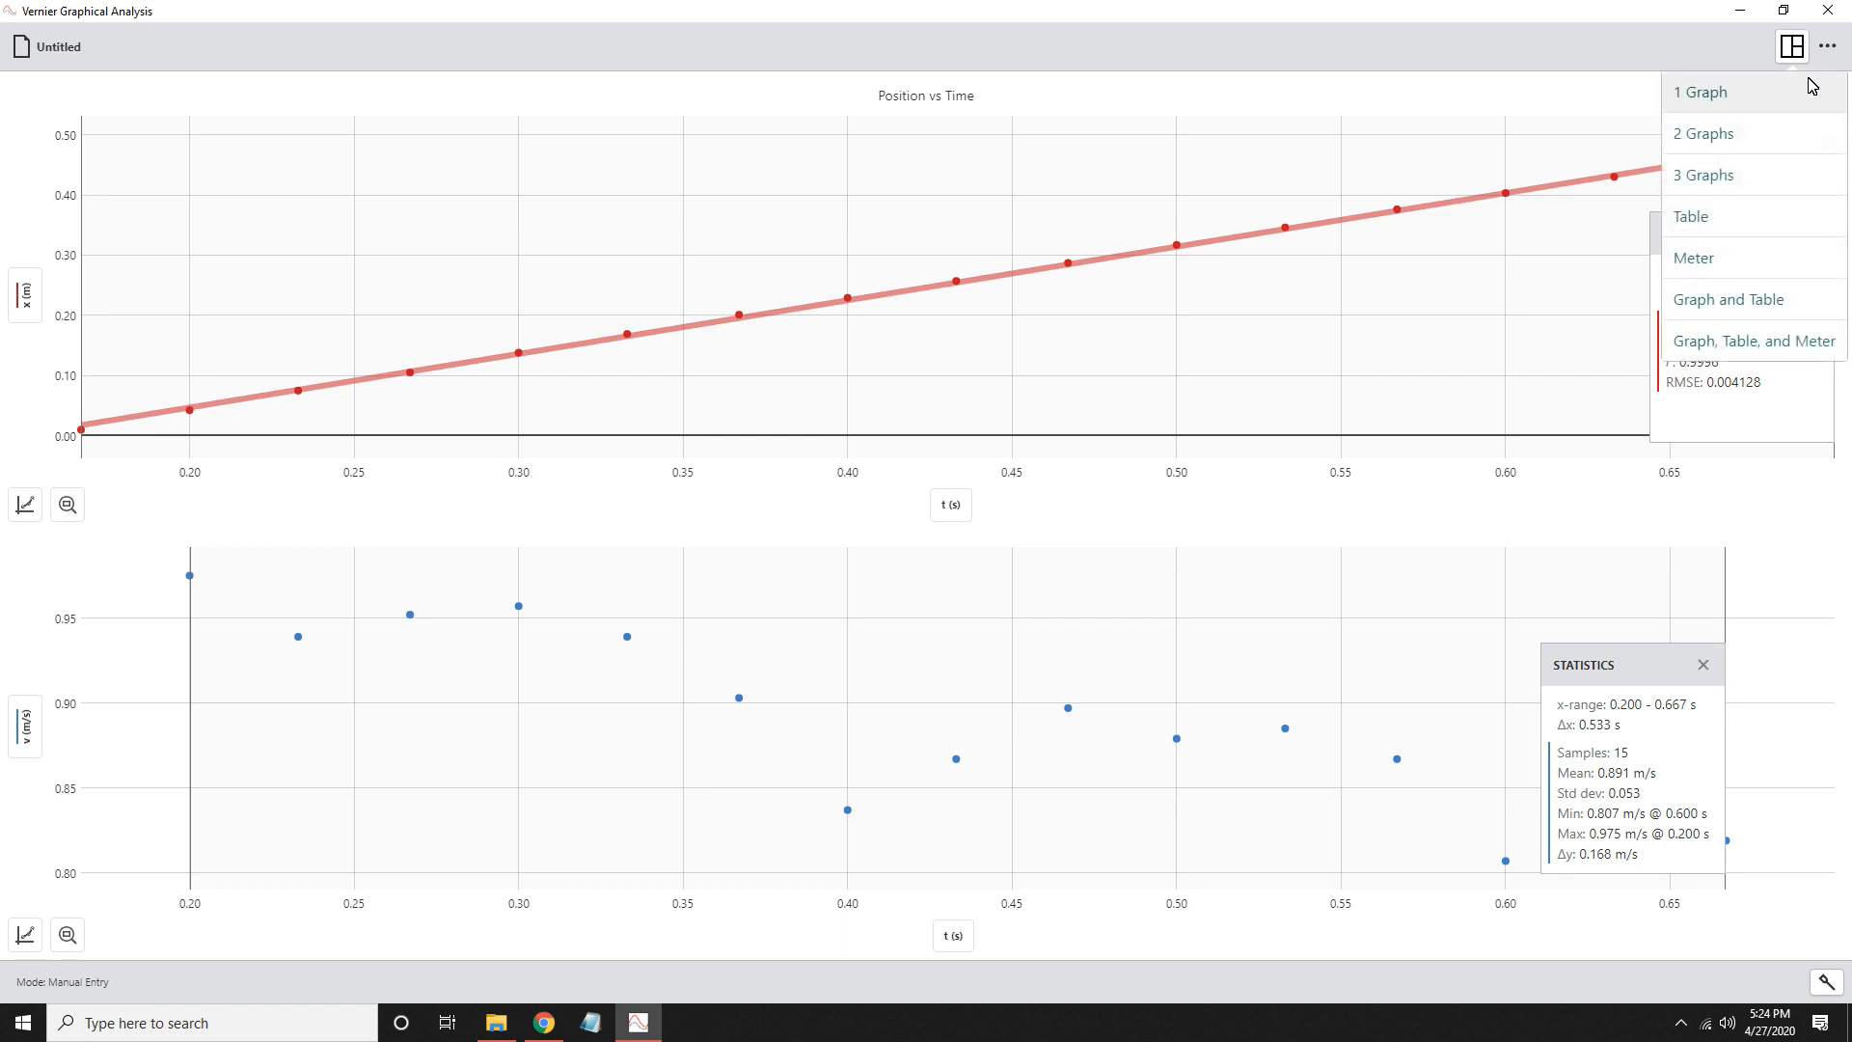
left_click(1744, 182)
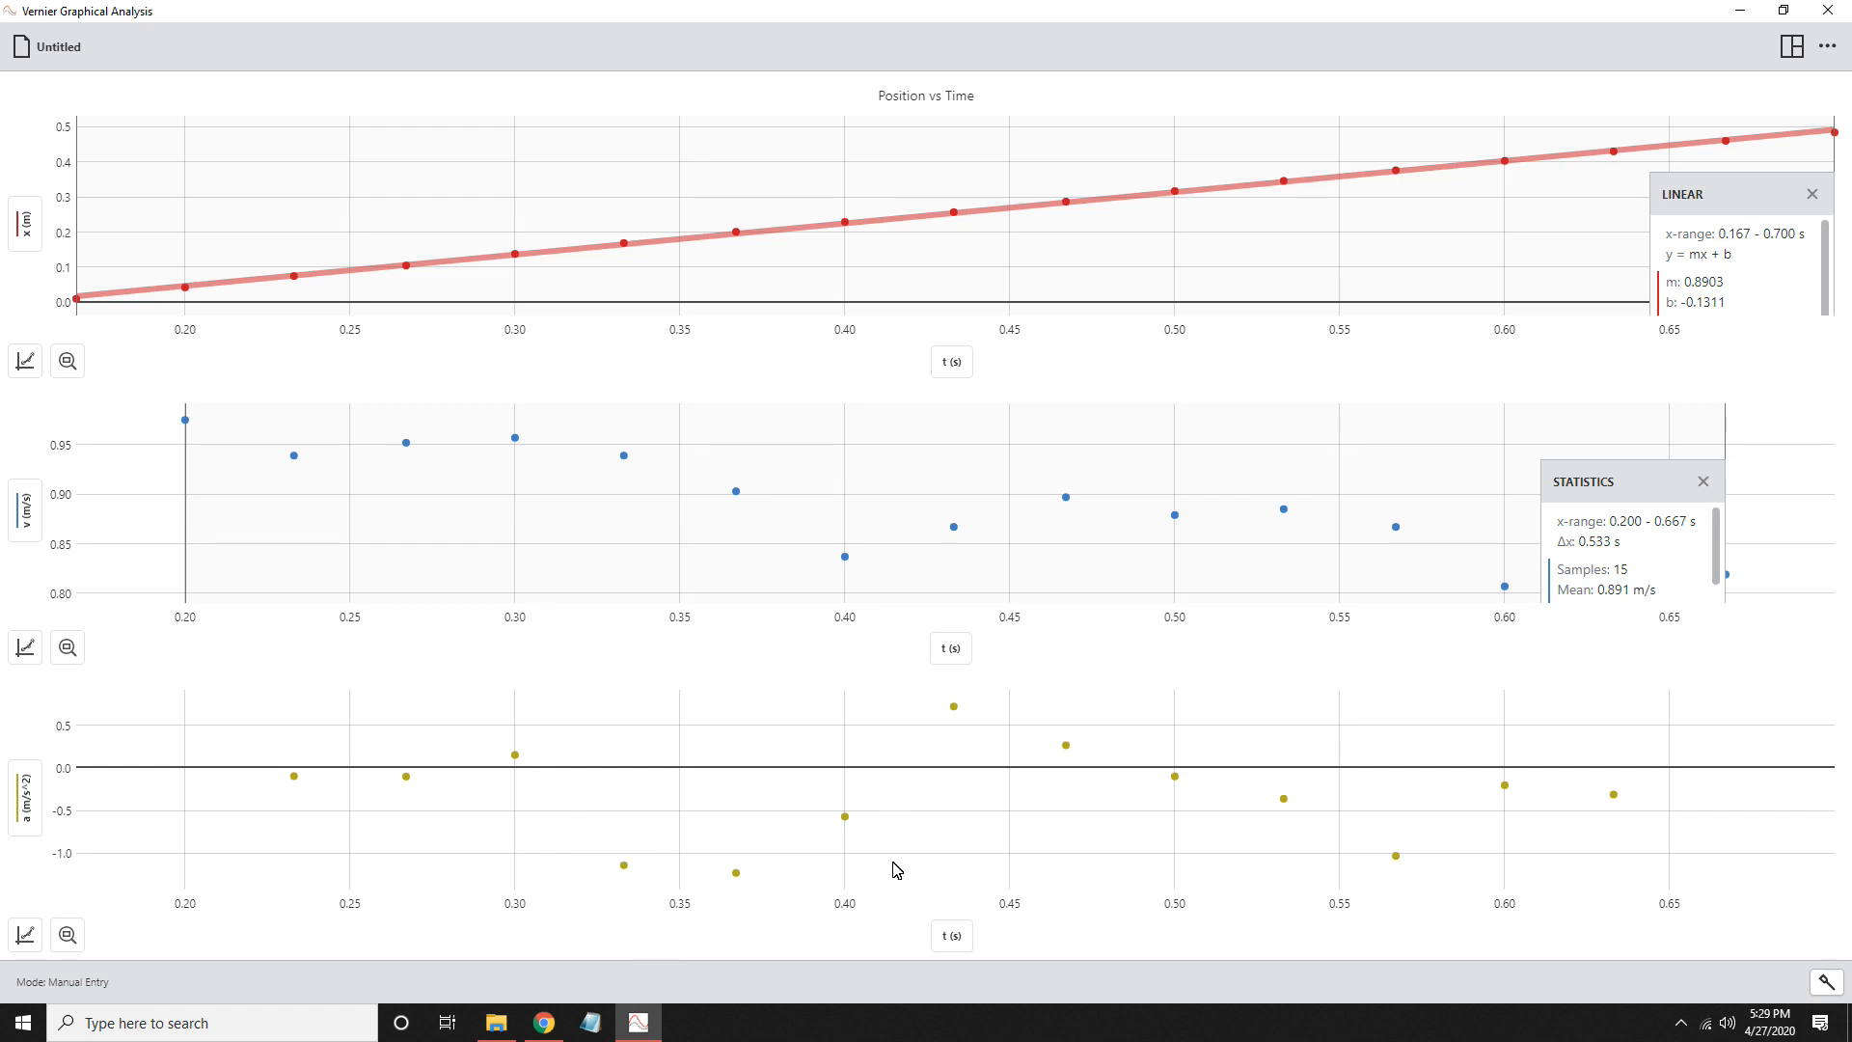
left_click(25, 934)
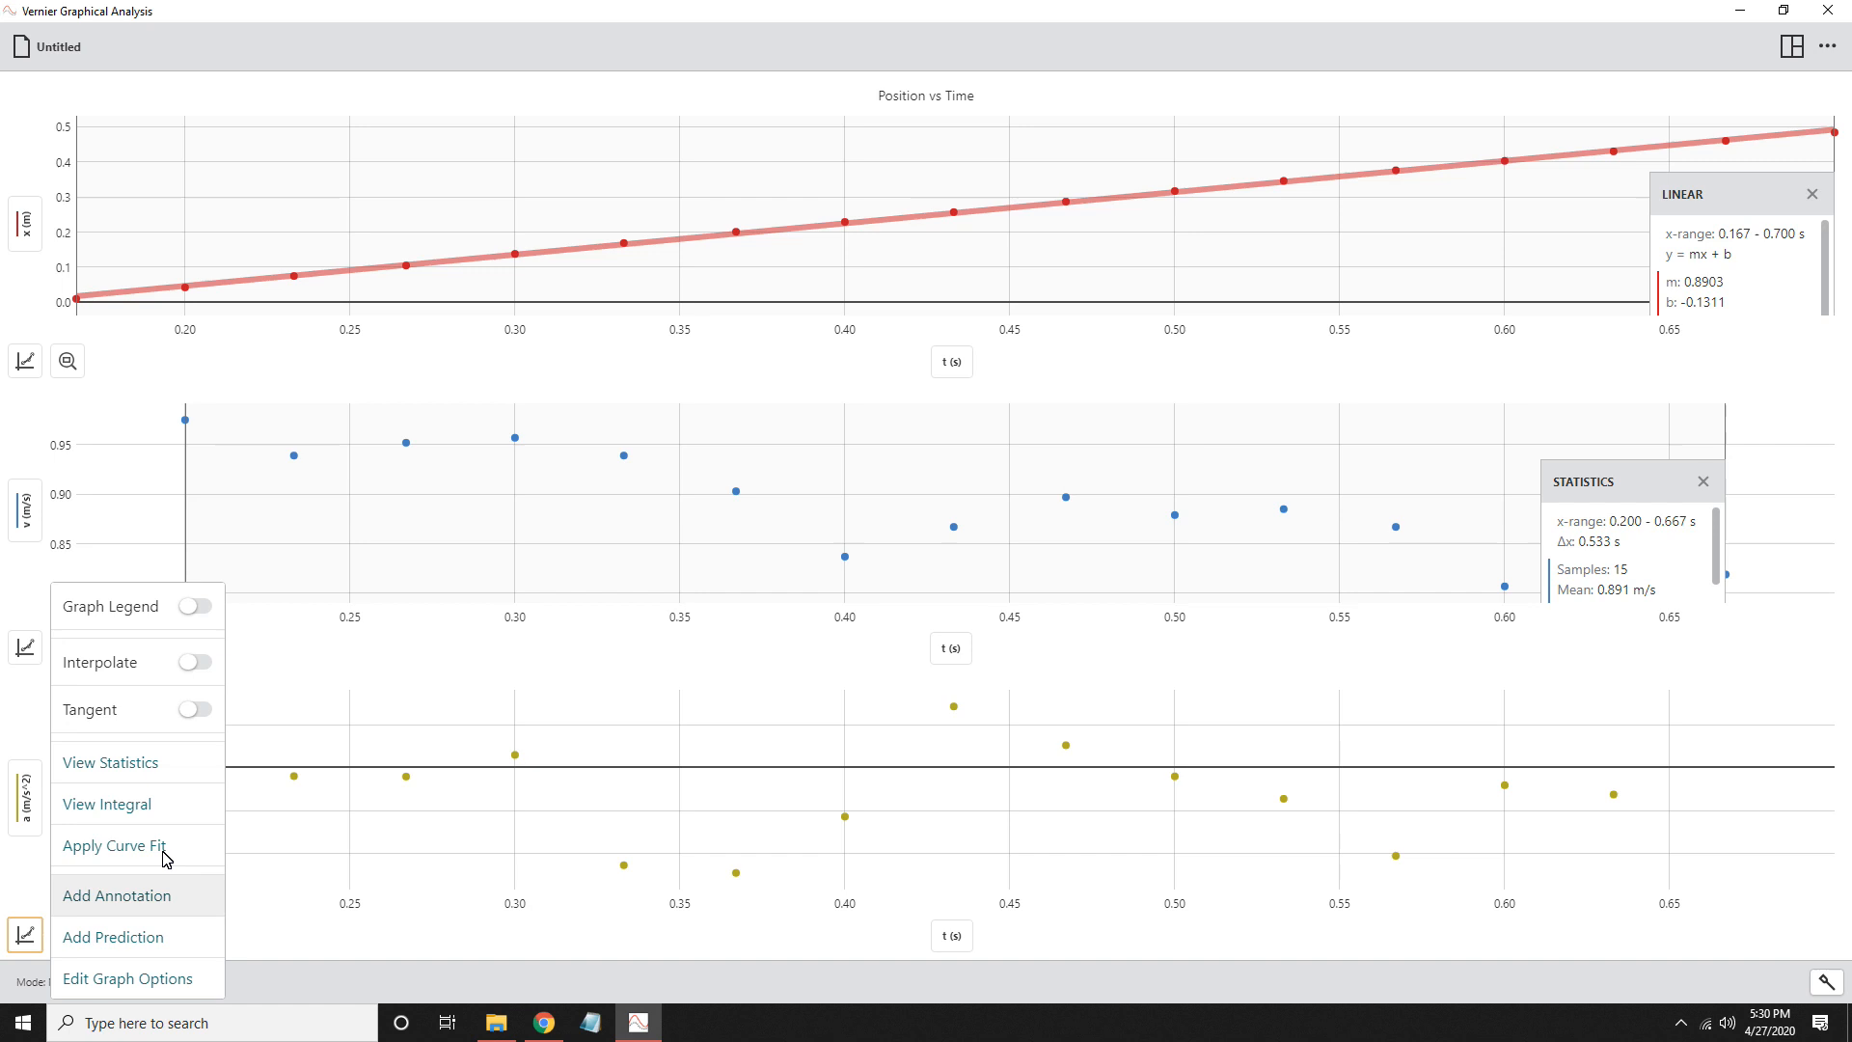
left_click(178, 771)
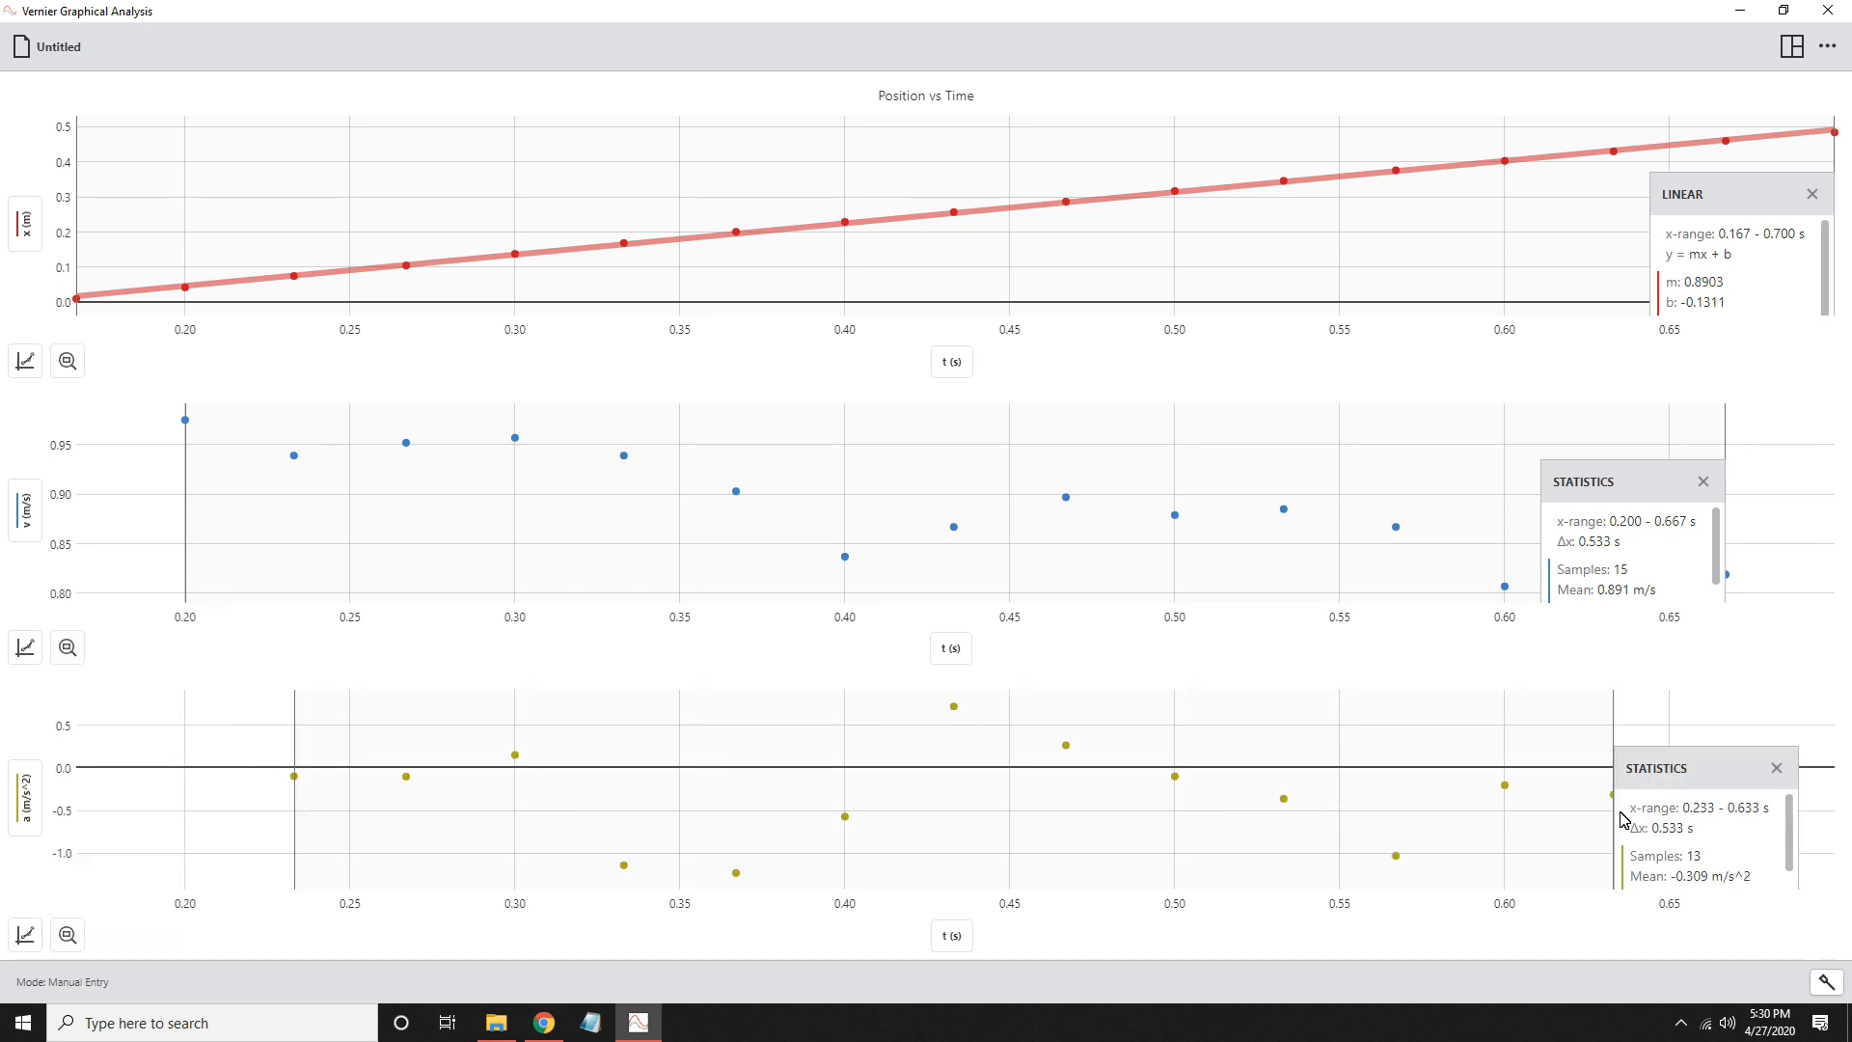
- Move the statistics boxes on the acceleration and velocity graphs upward to reveal more of their values
left_click_drag(1713, 774, 1695, 719)
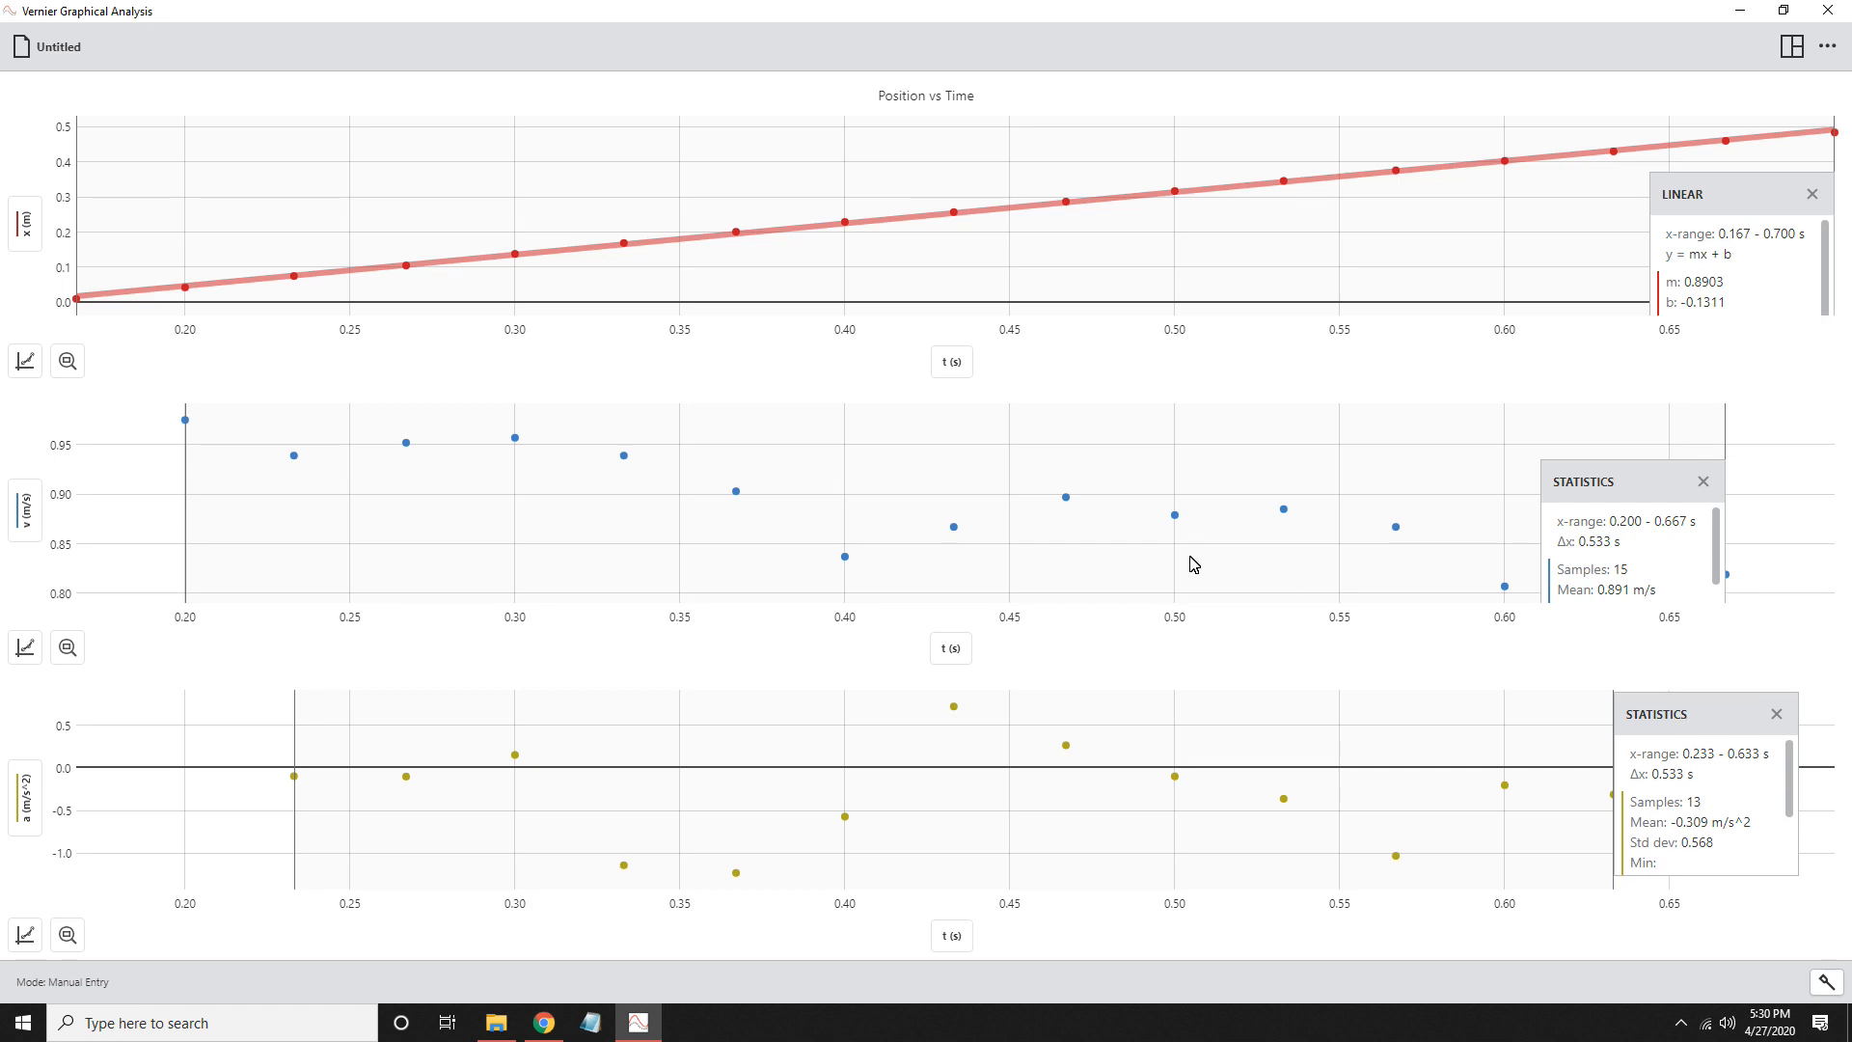
left_click_drag(1555, 482, 1615, 447)
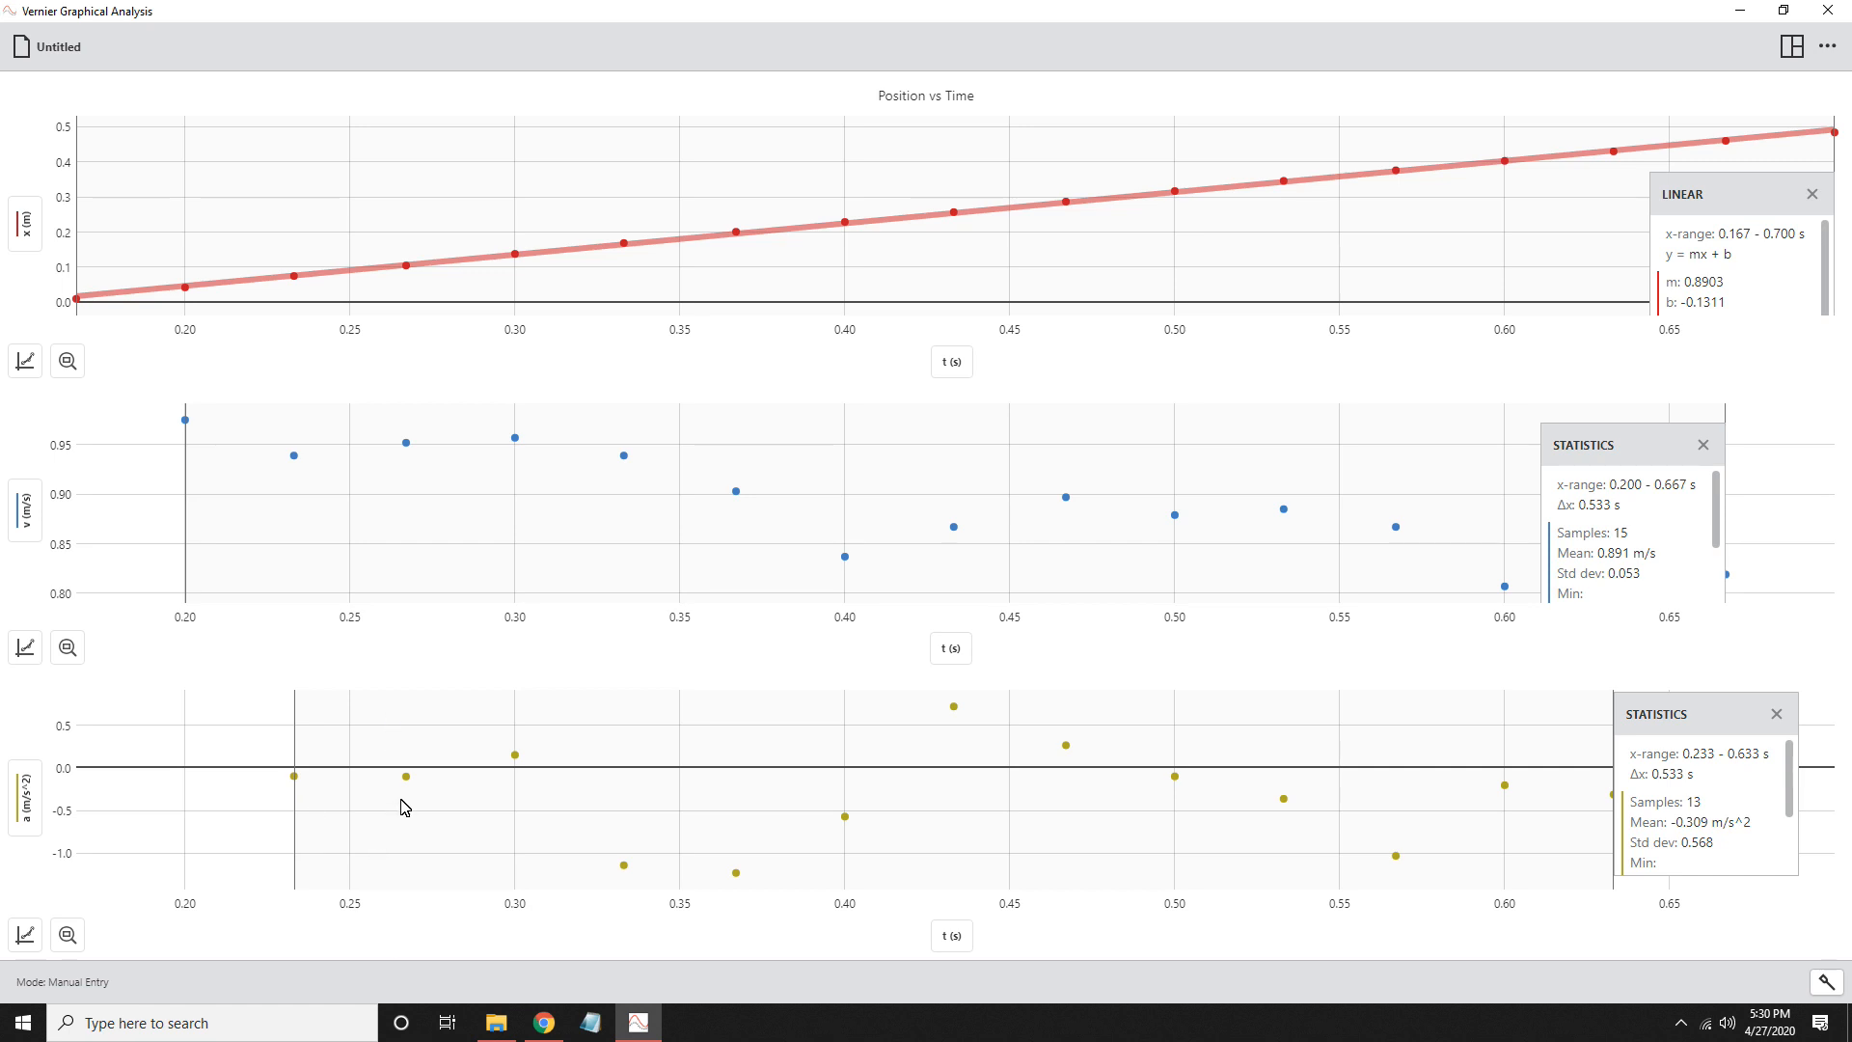
left_click_drag(296, 808, 154, 842)
- Return to the two-graph layout and title the velocity graph "Velocity vs Time"
left_click(1792, 53)
left_click(1756, 145)
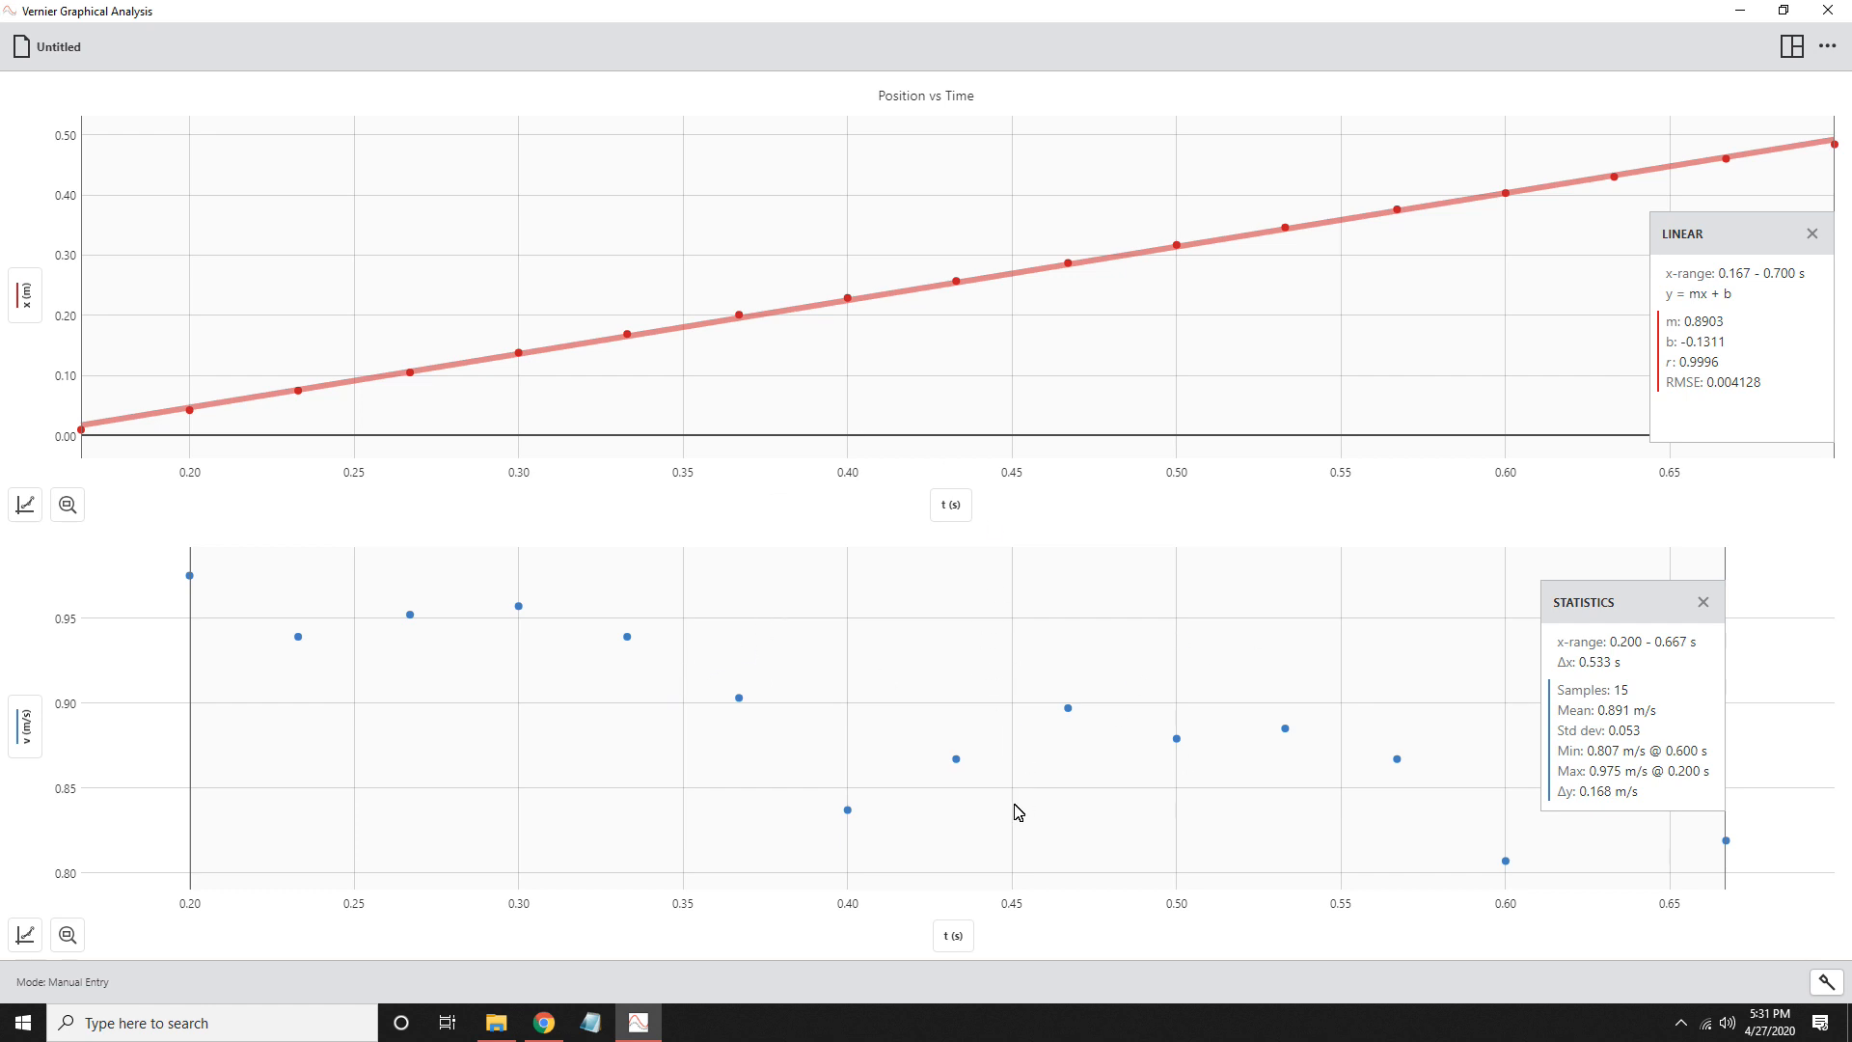
left_click(19, 939)
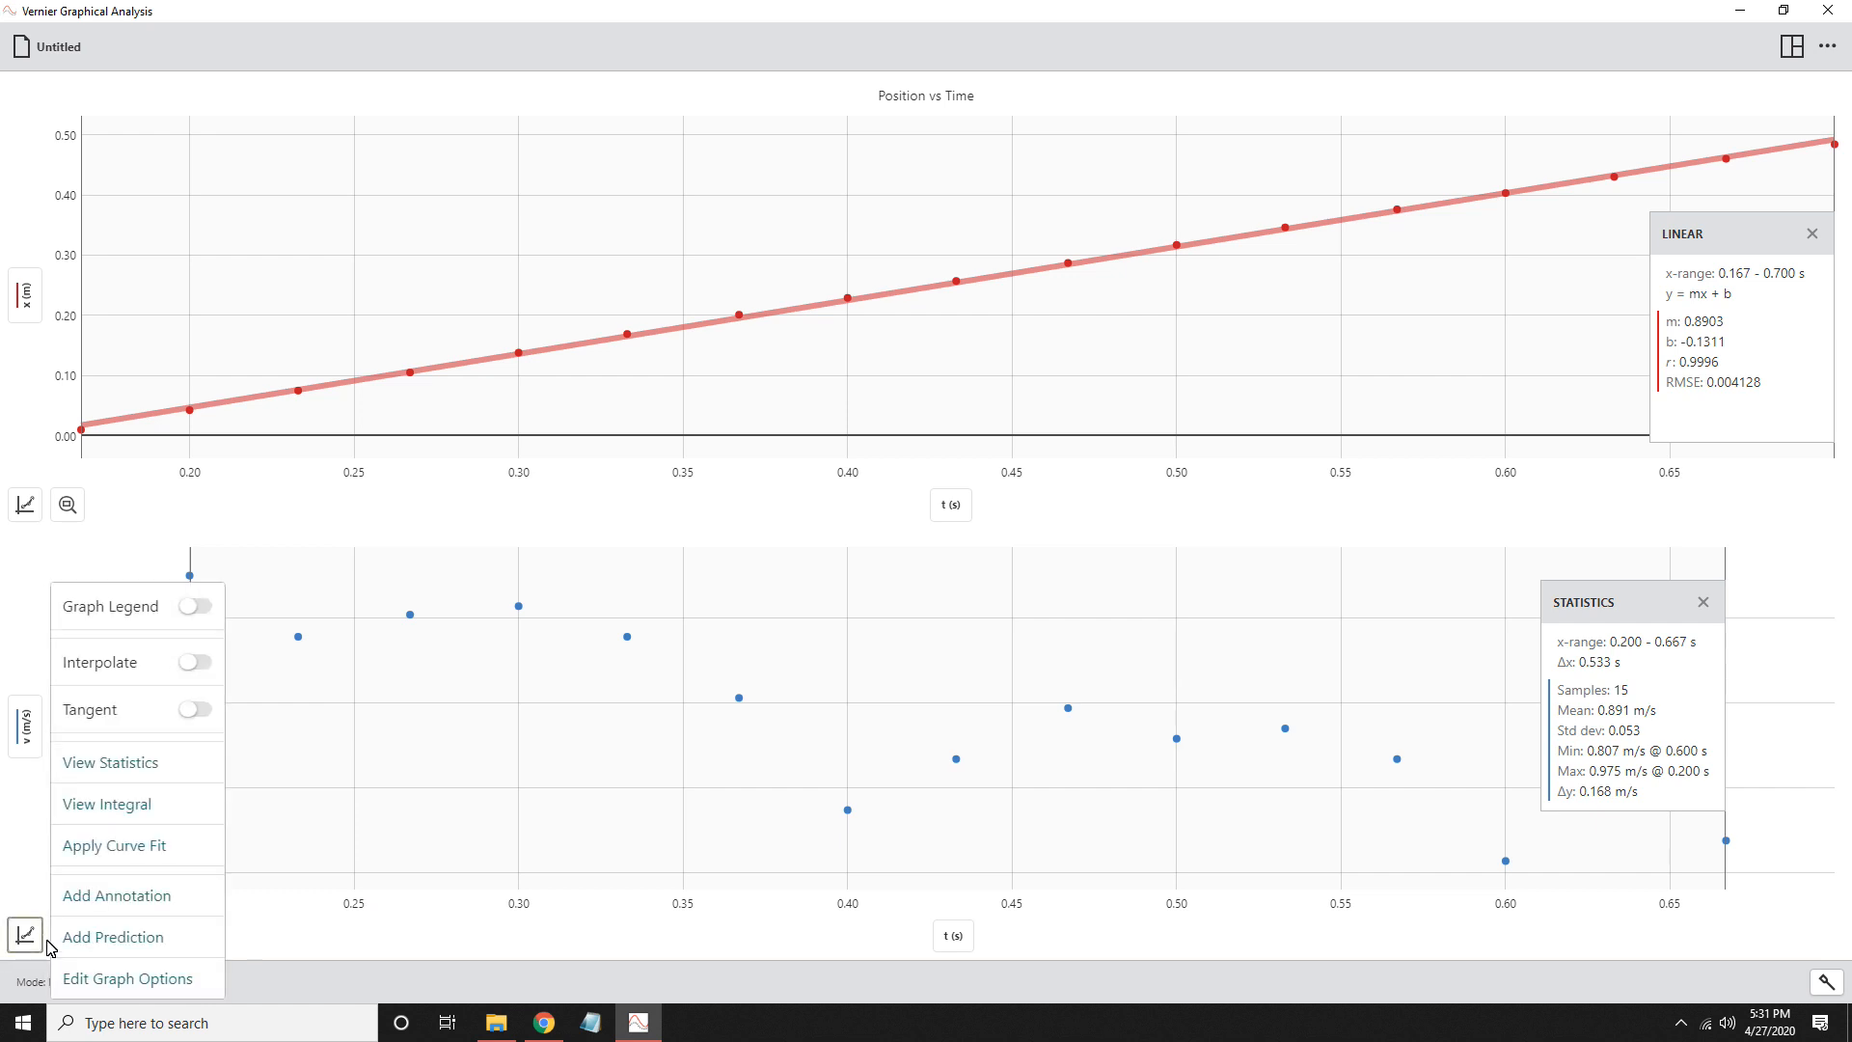
left_click(140, 982)
left_click(203, 592)
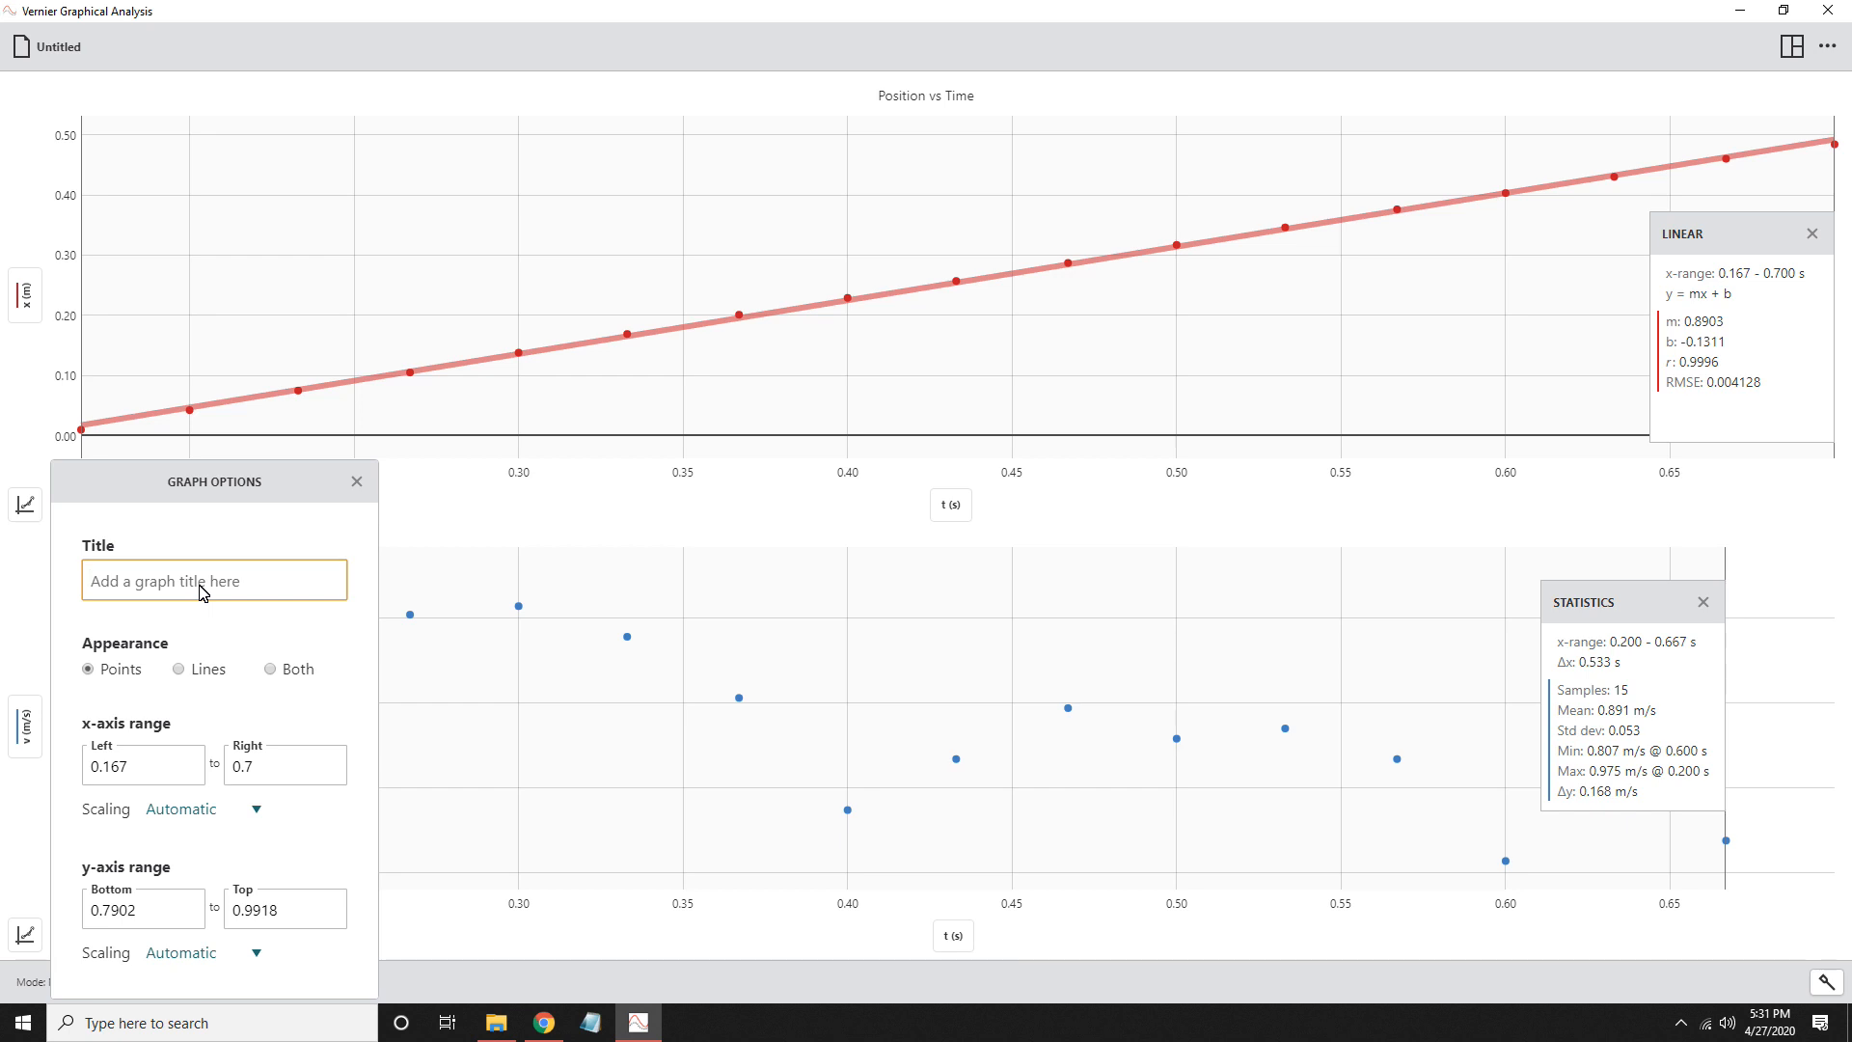
type("Vele")
type("ocity vs Ti")
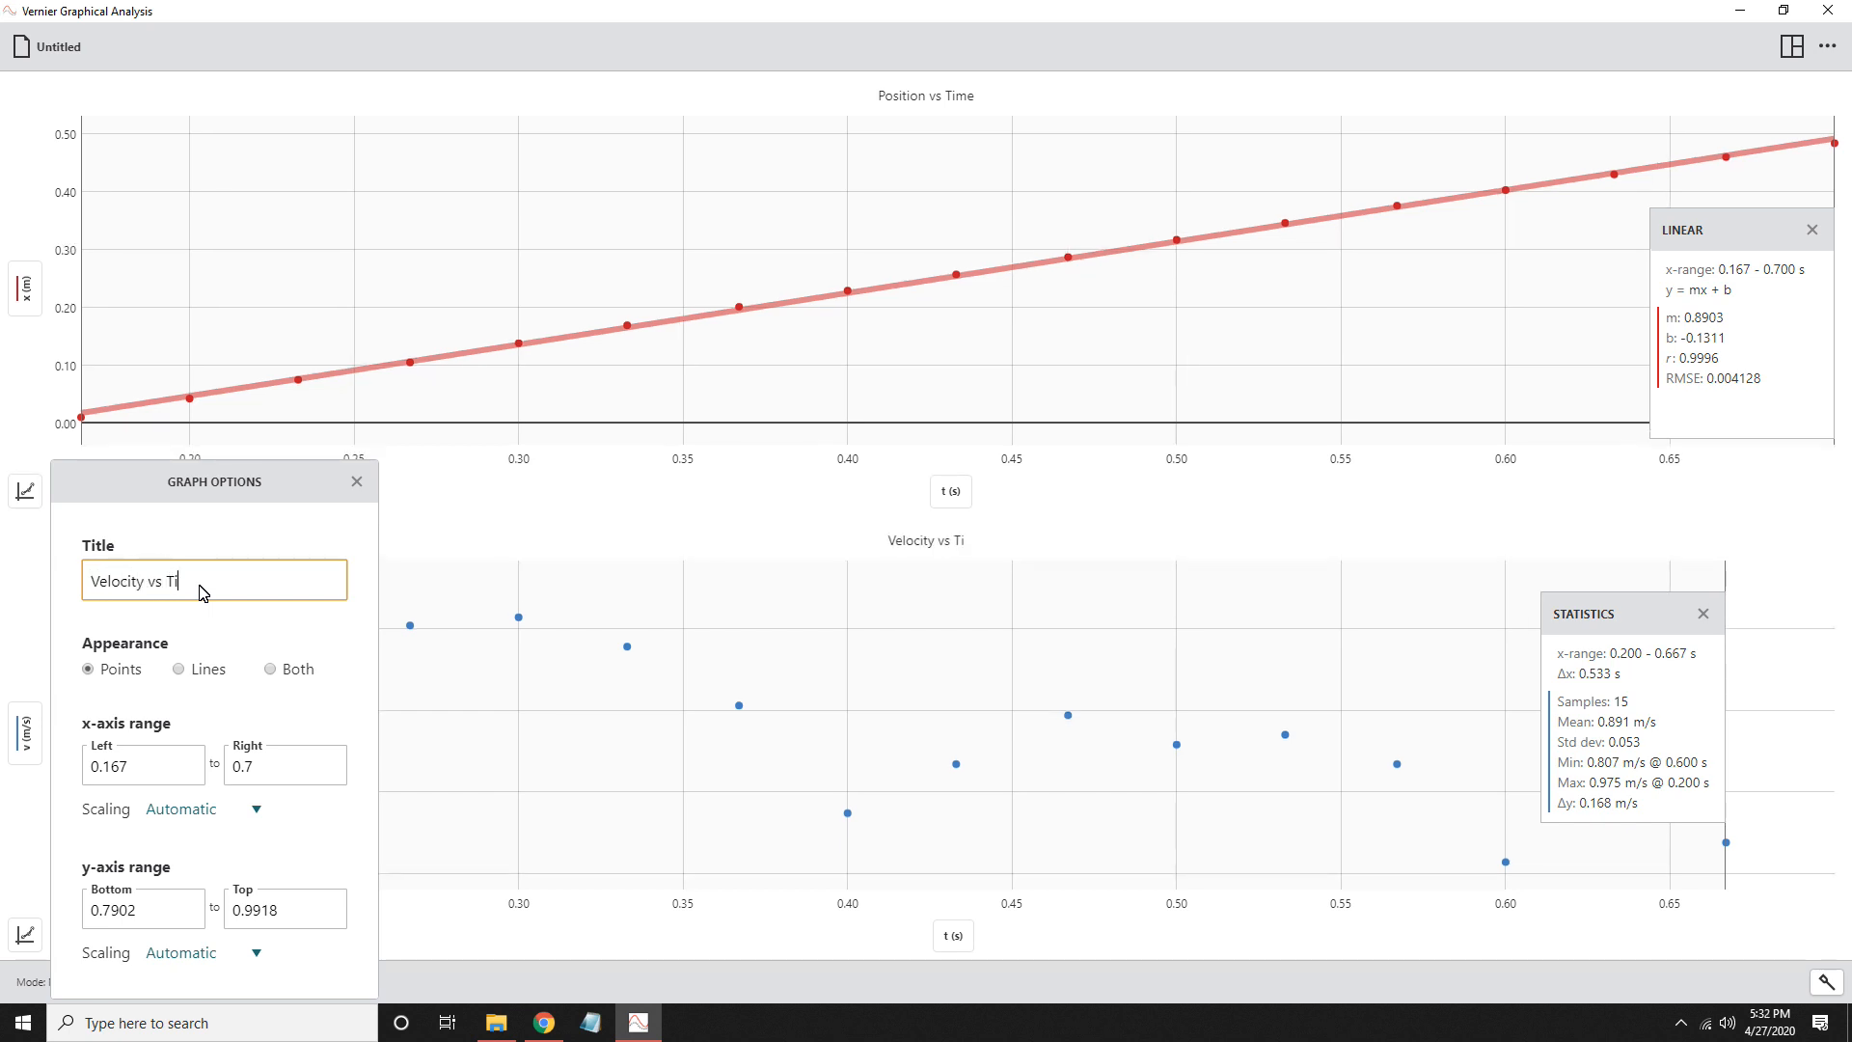
type("me")
key("Return")
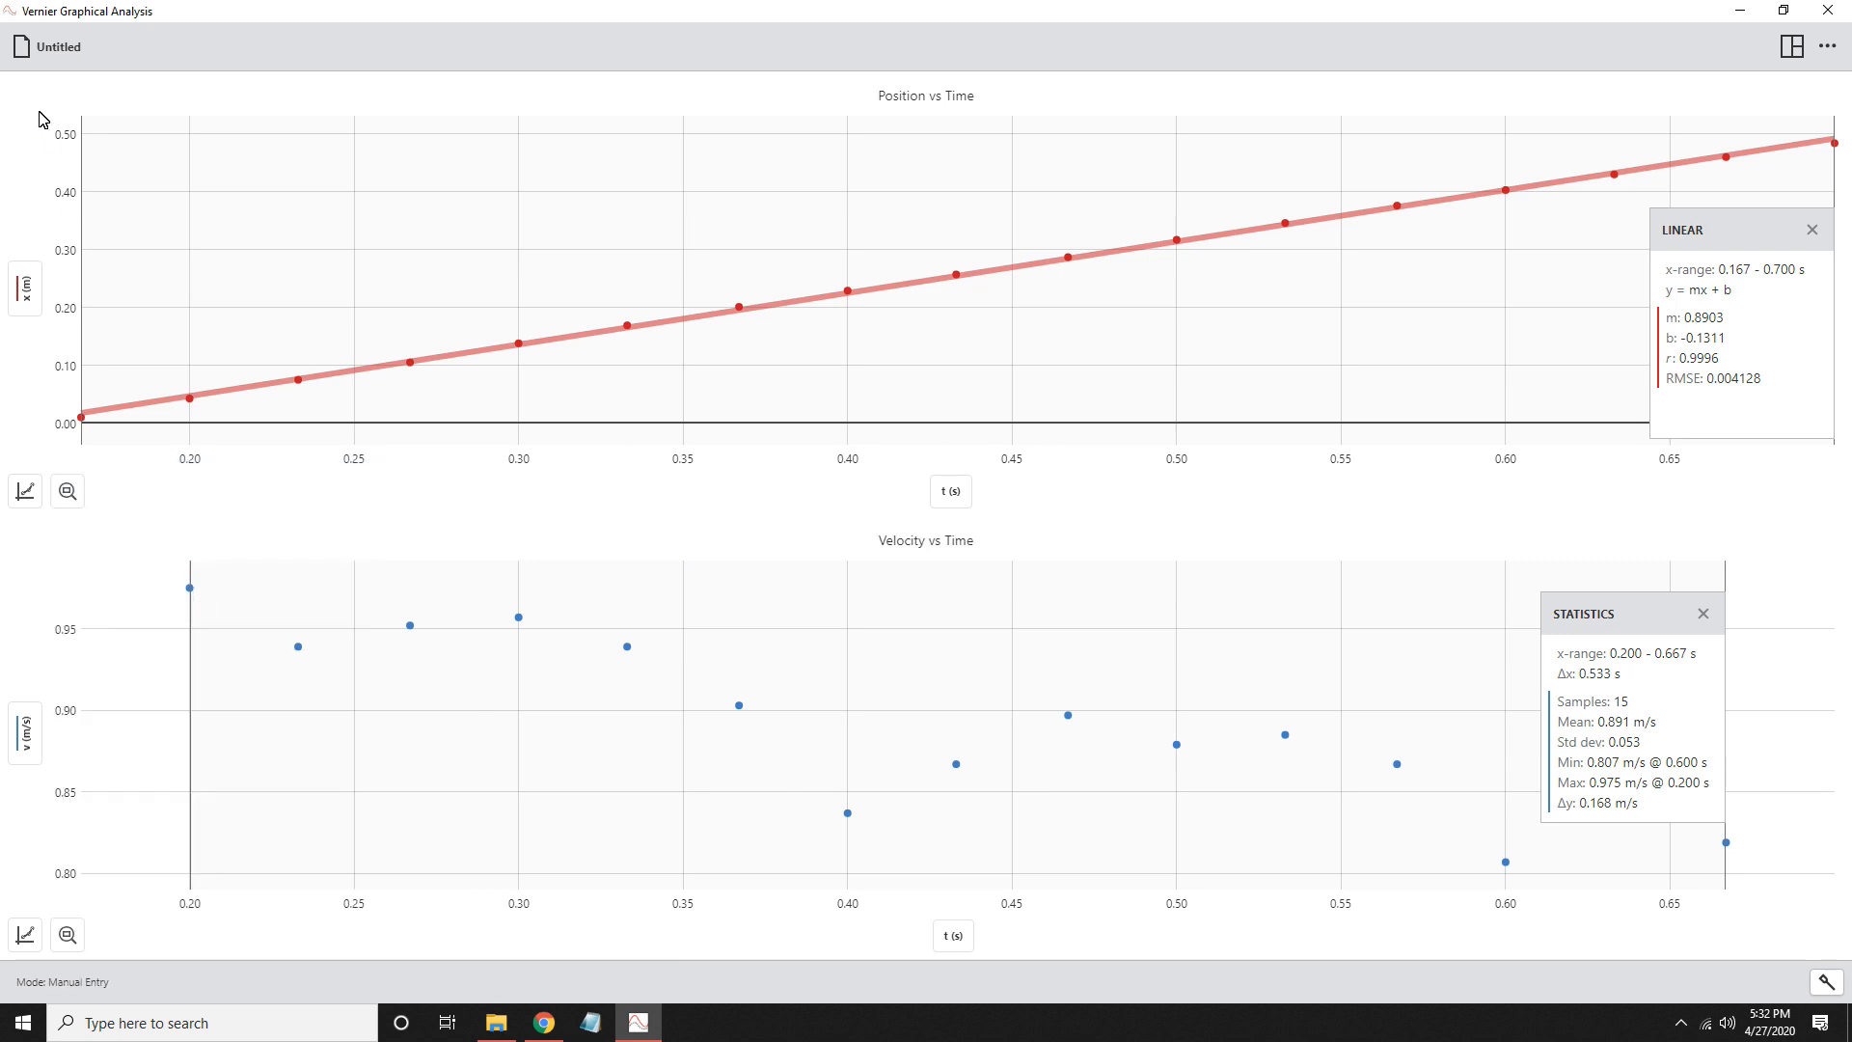
- Save the experiment as Ball_Data in the Documents folder
left_click(31, 50)
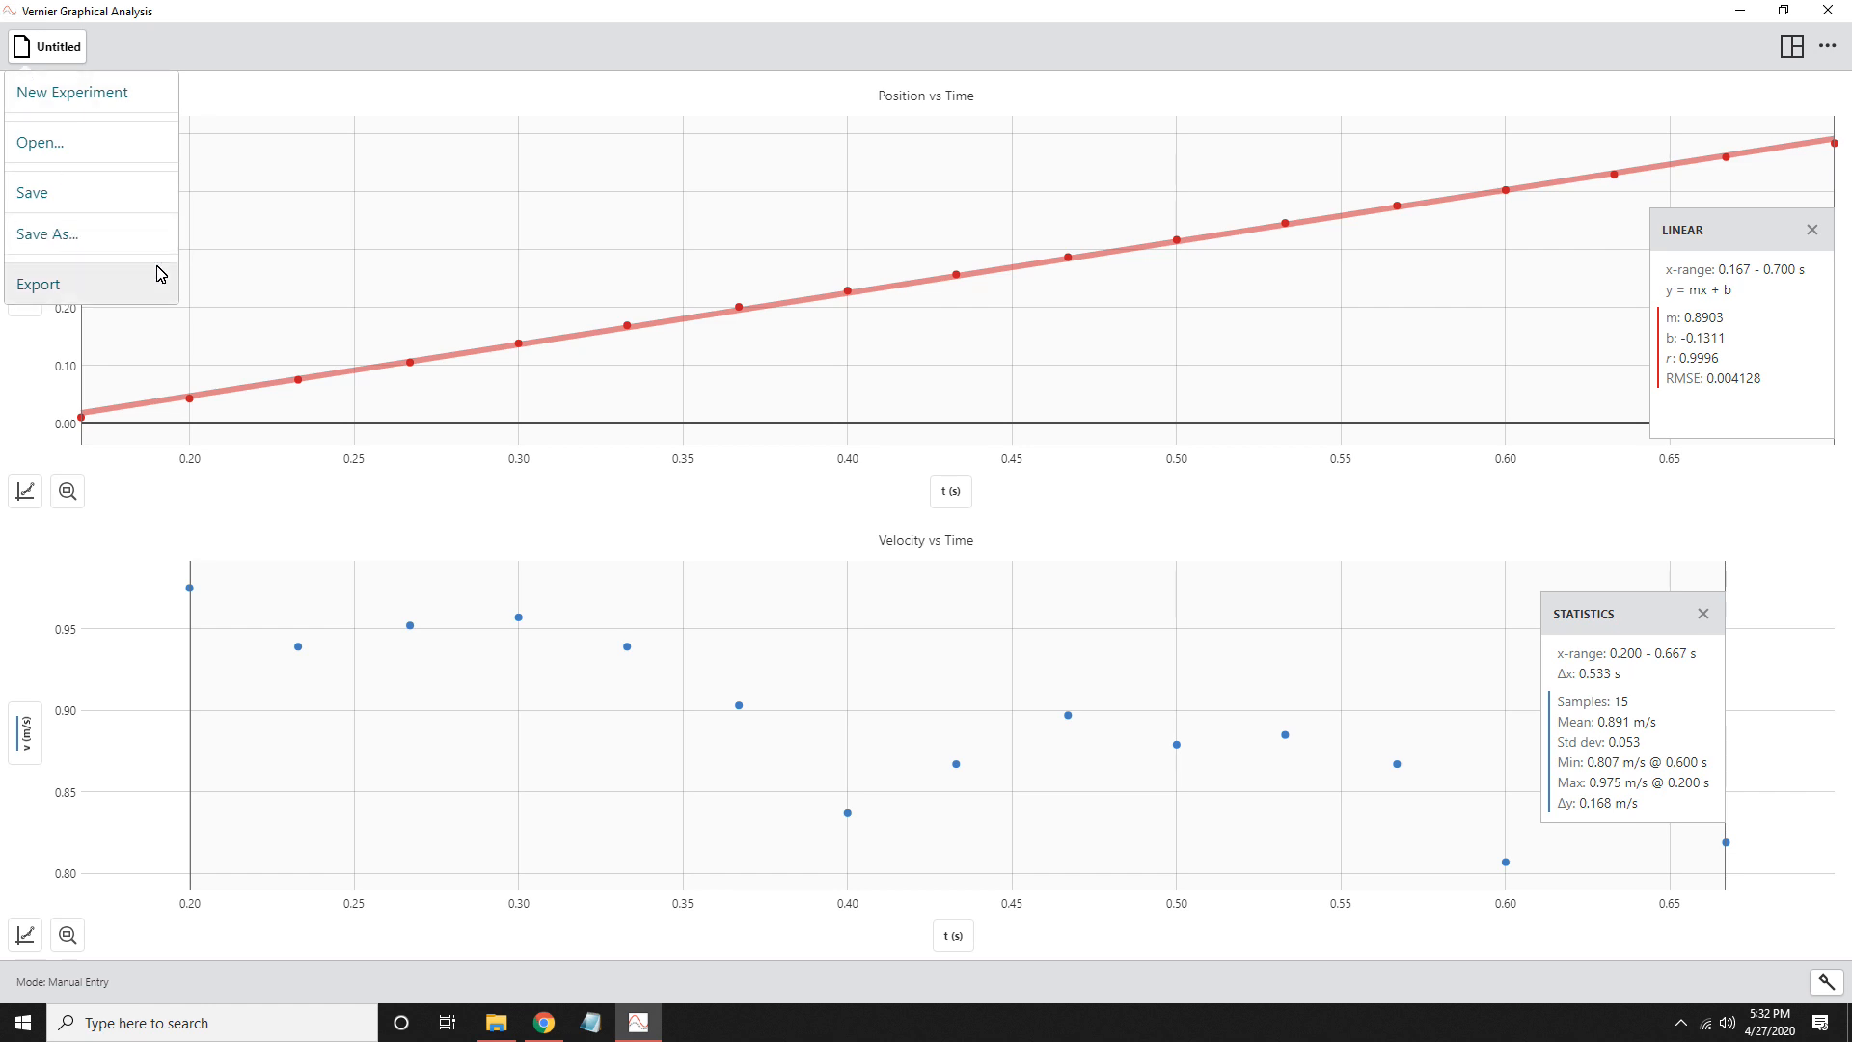
left_click(103, 238)
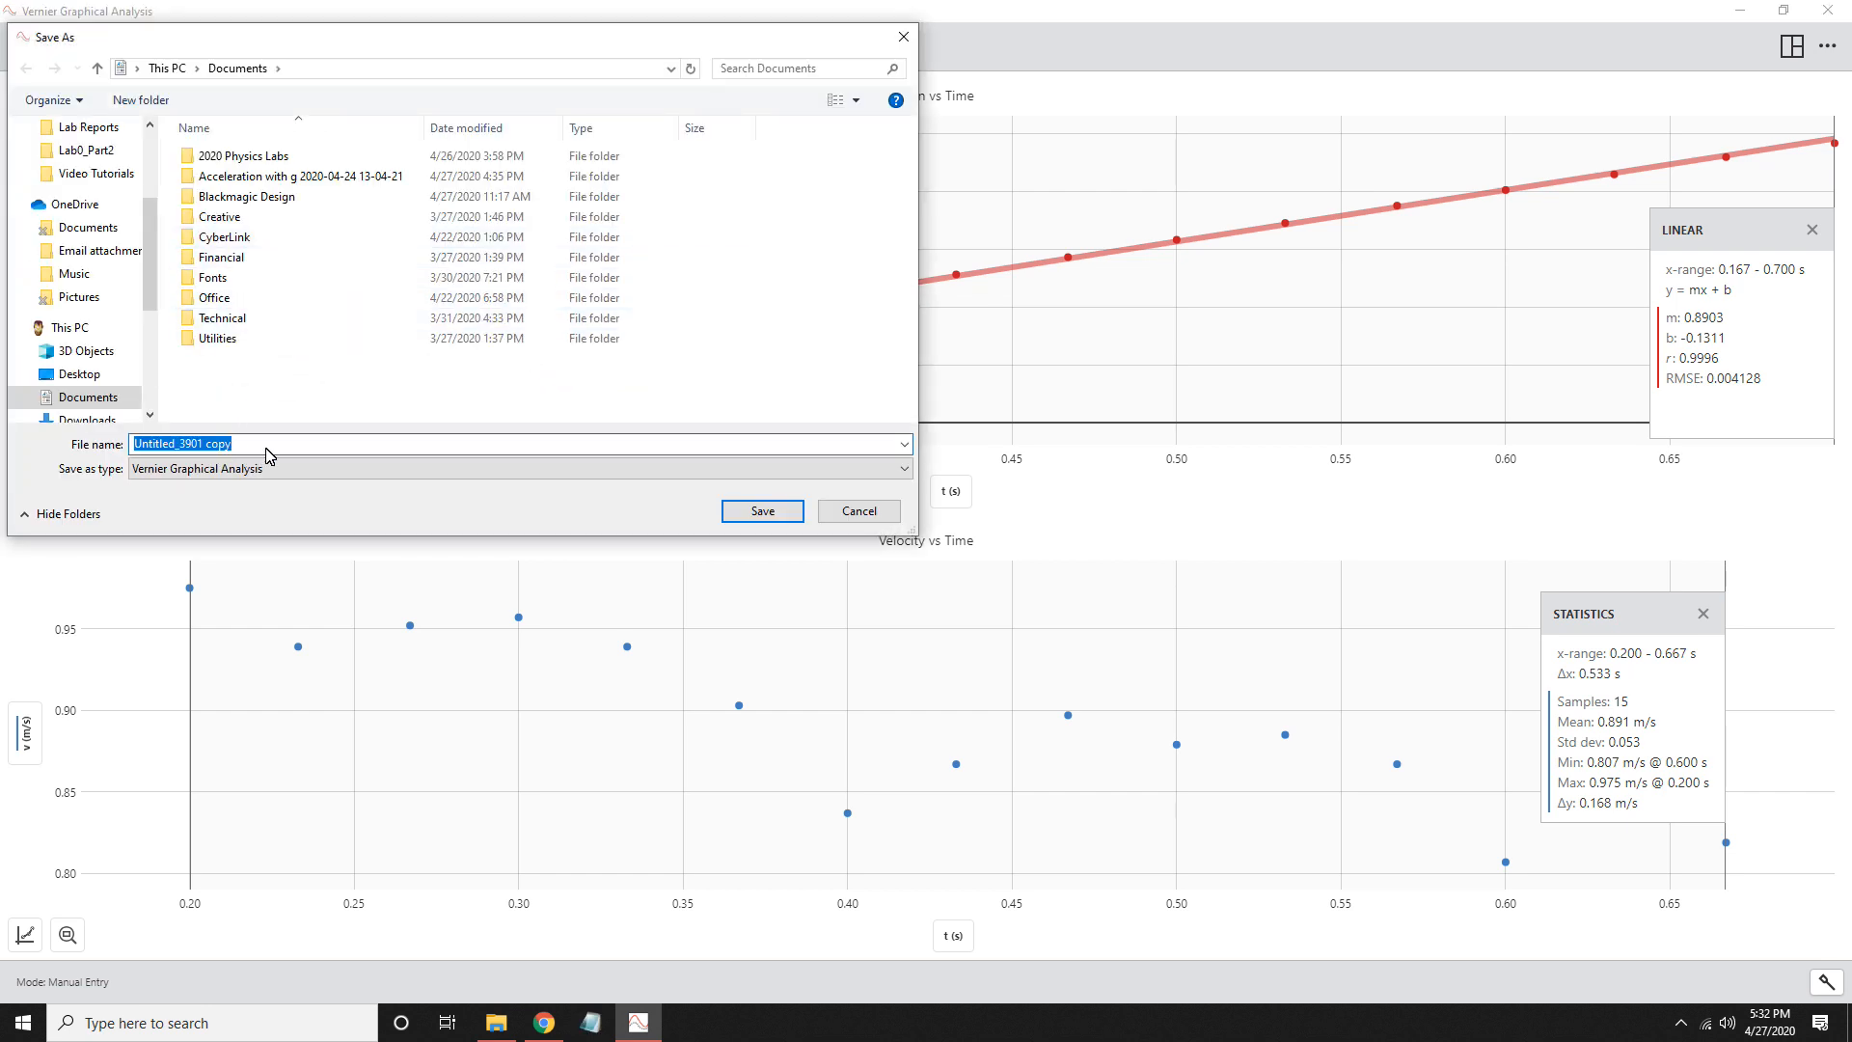
type("Ball_Data")
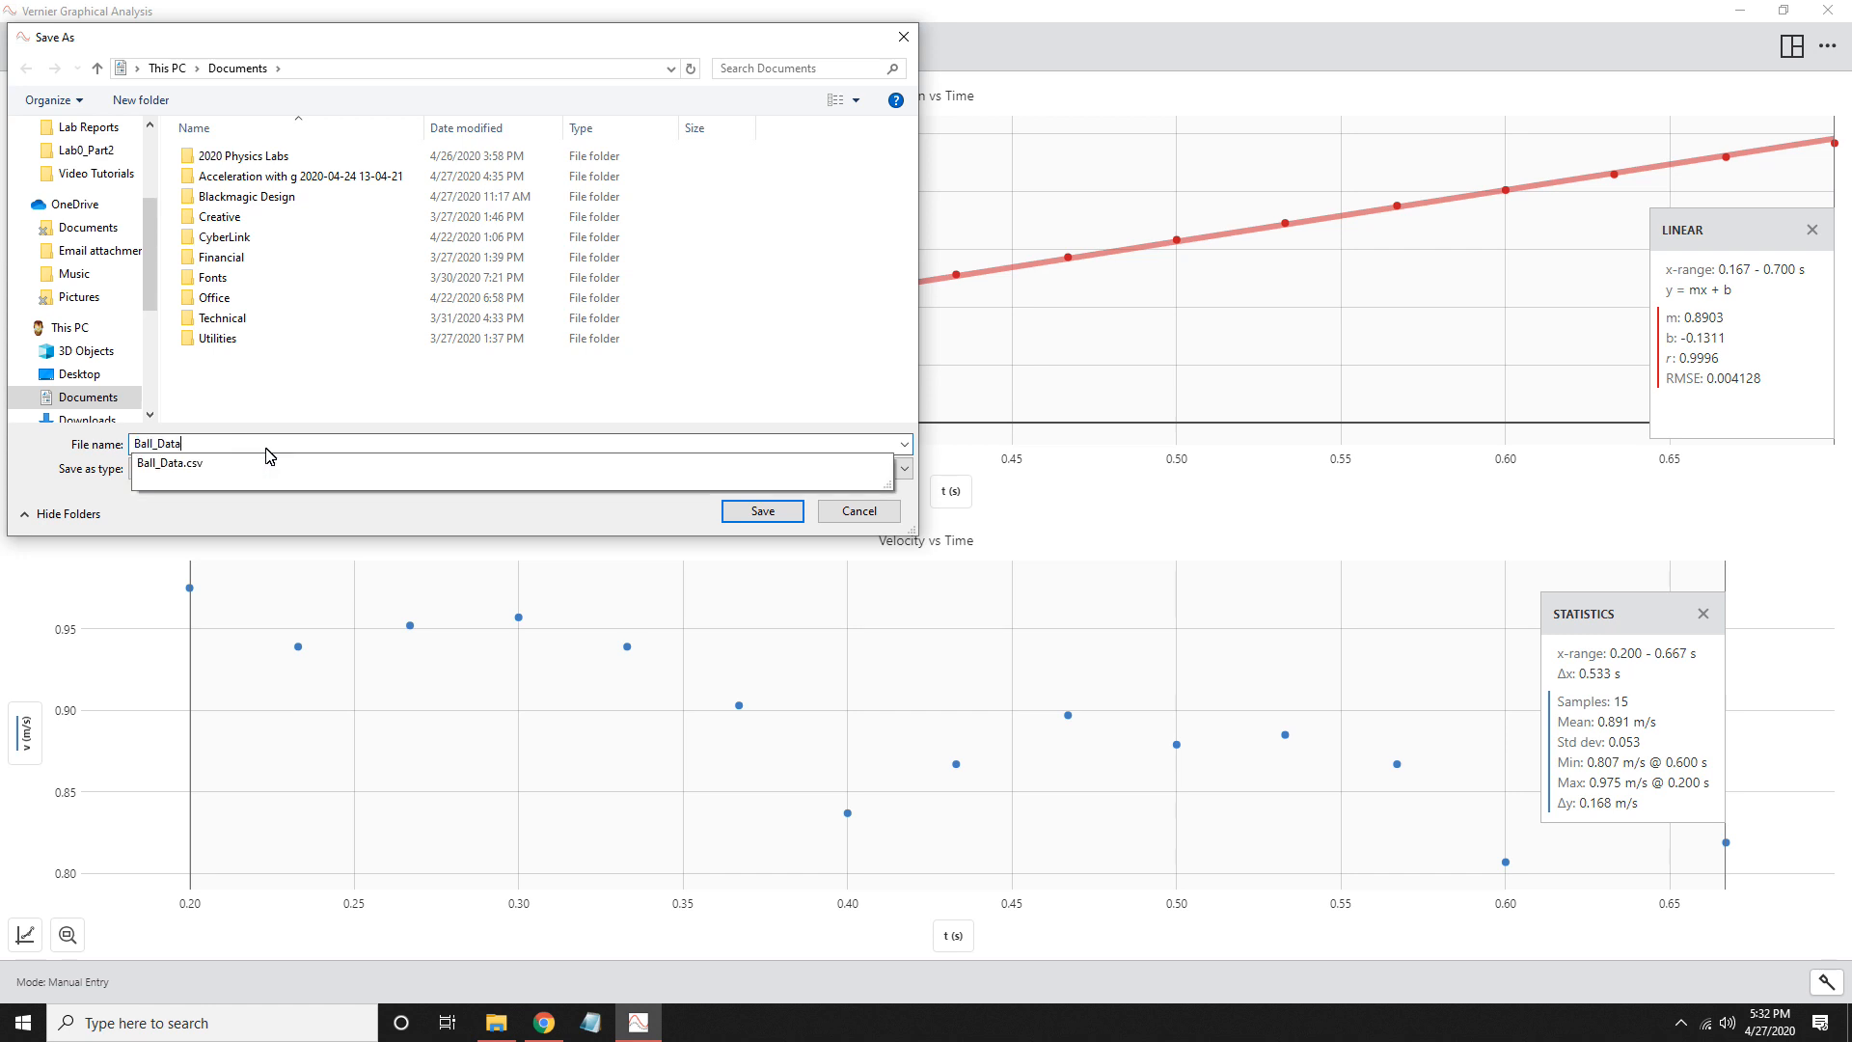
key("Return")
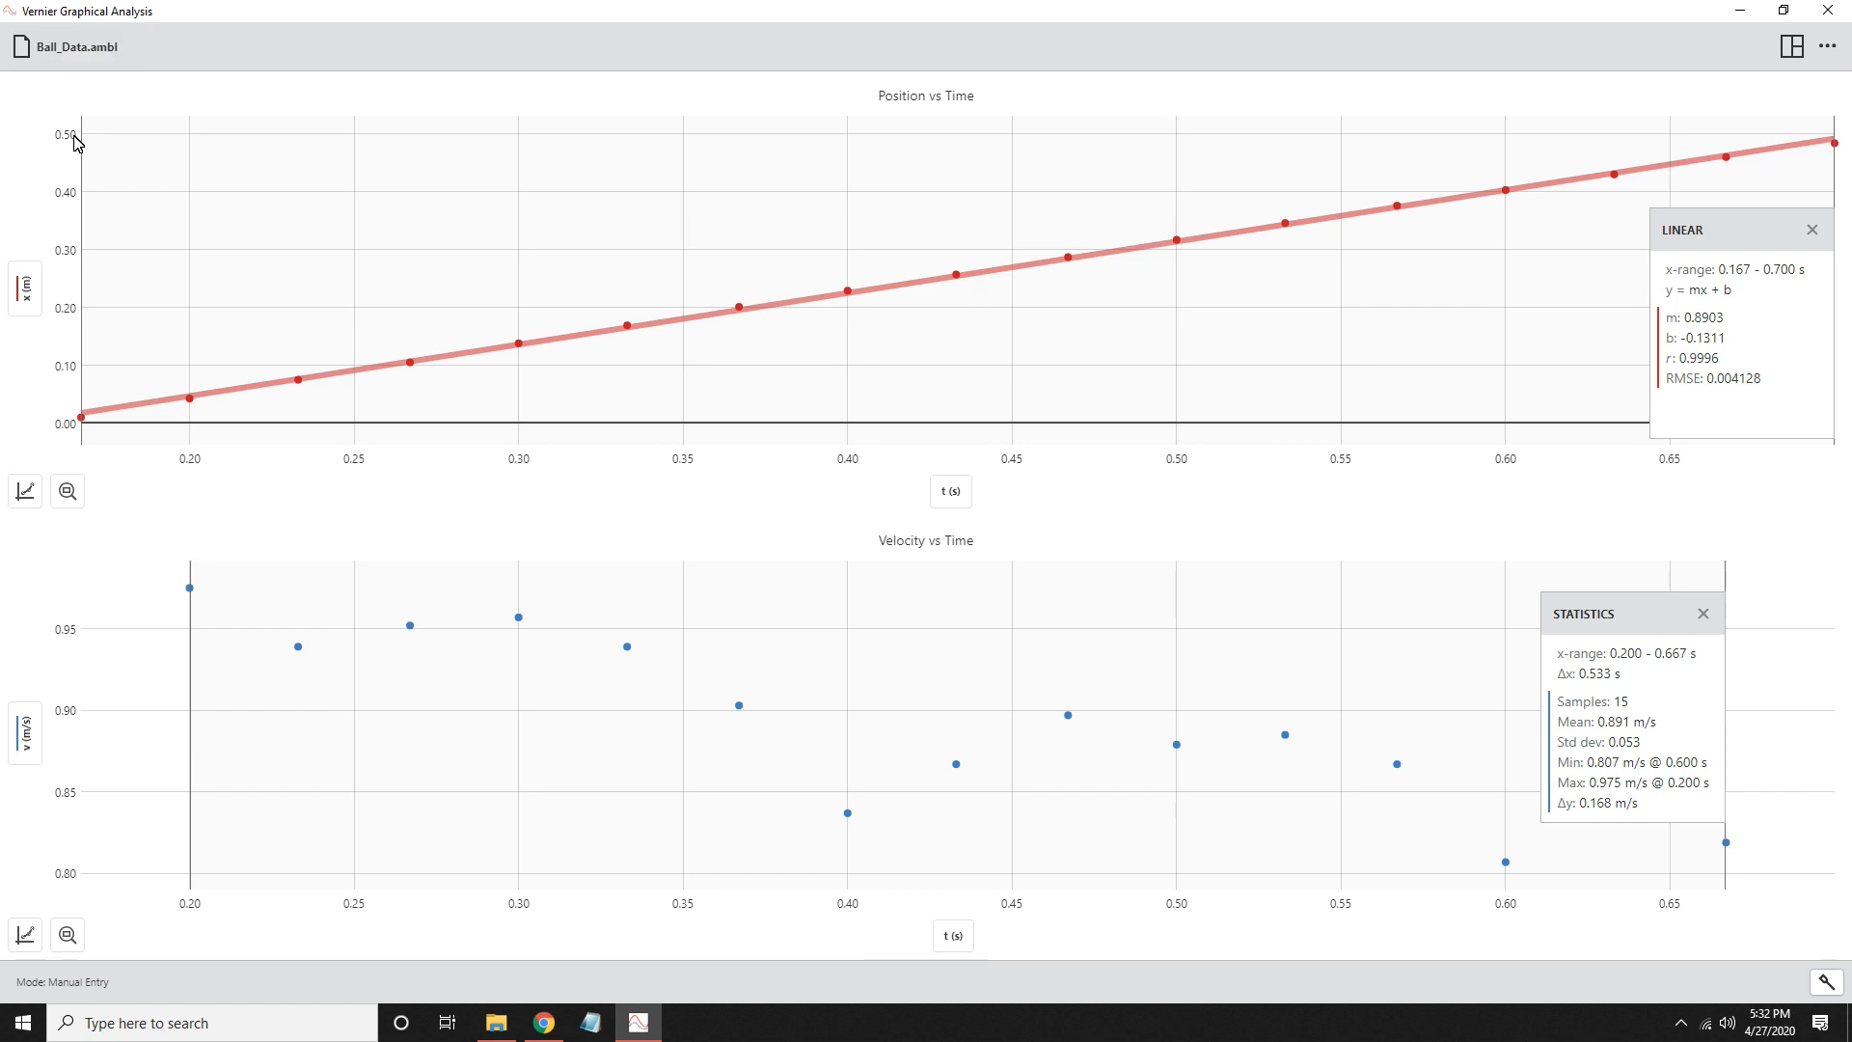
- Export the two graphs as an image named GAplot in the Documents folder
left_click(44, 58)
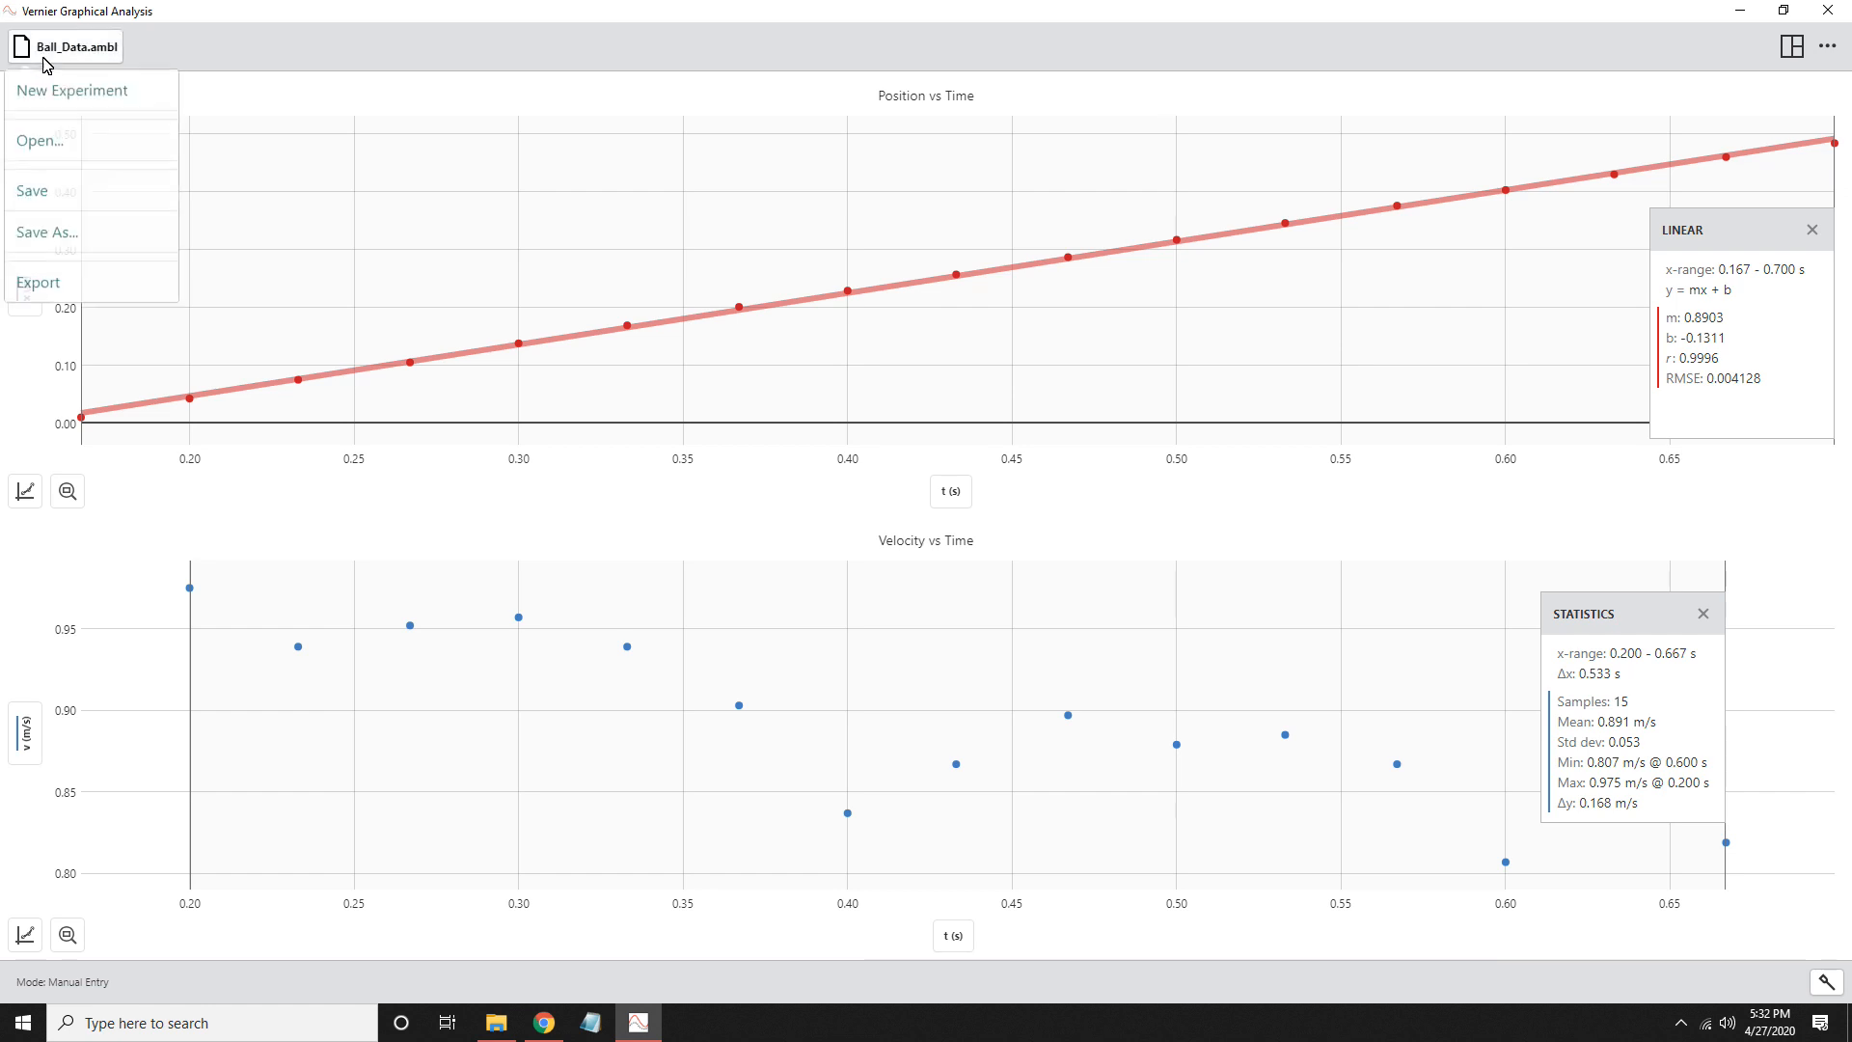
left_click(39, 285)
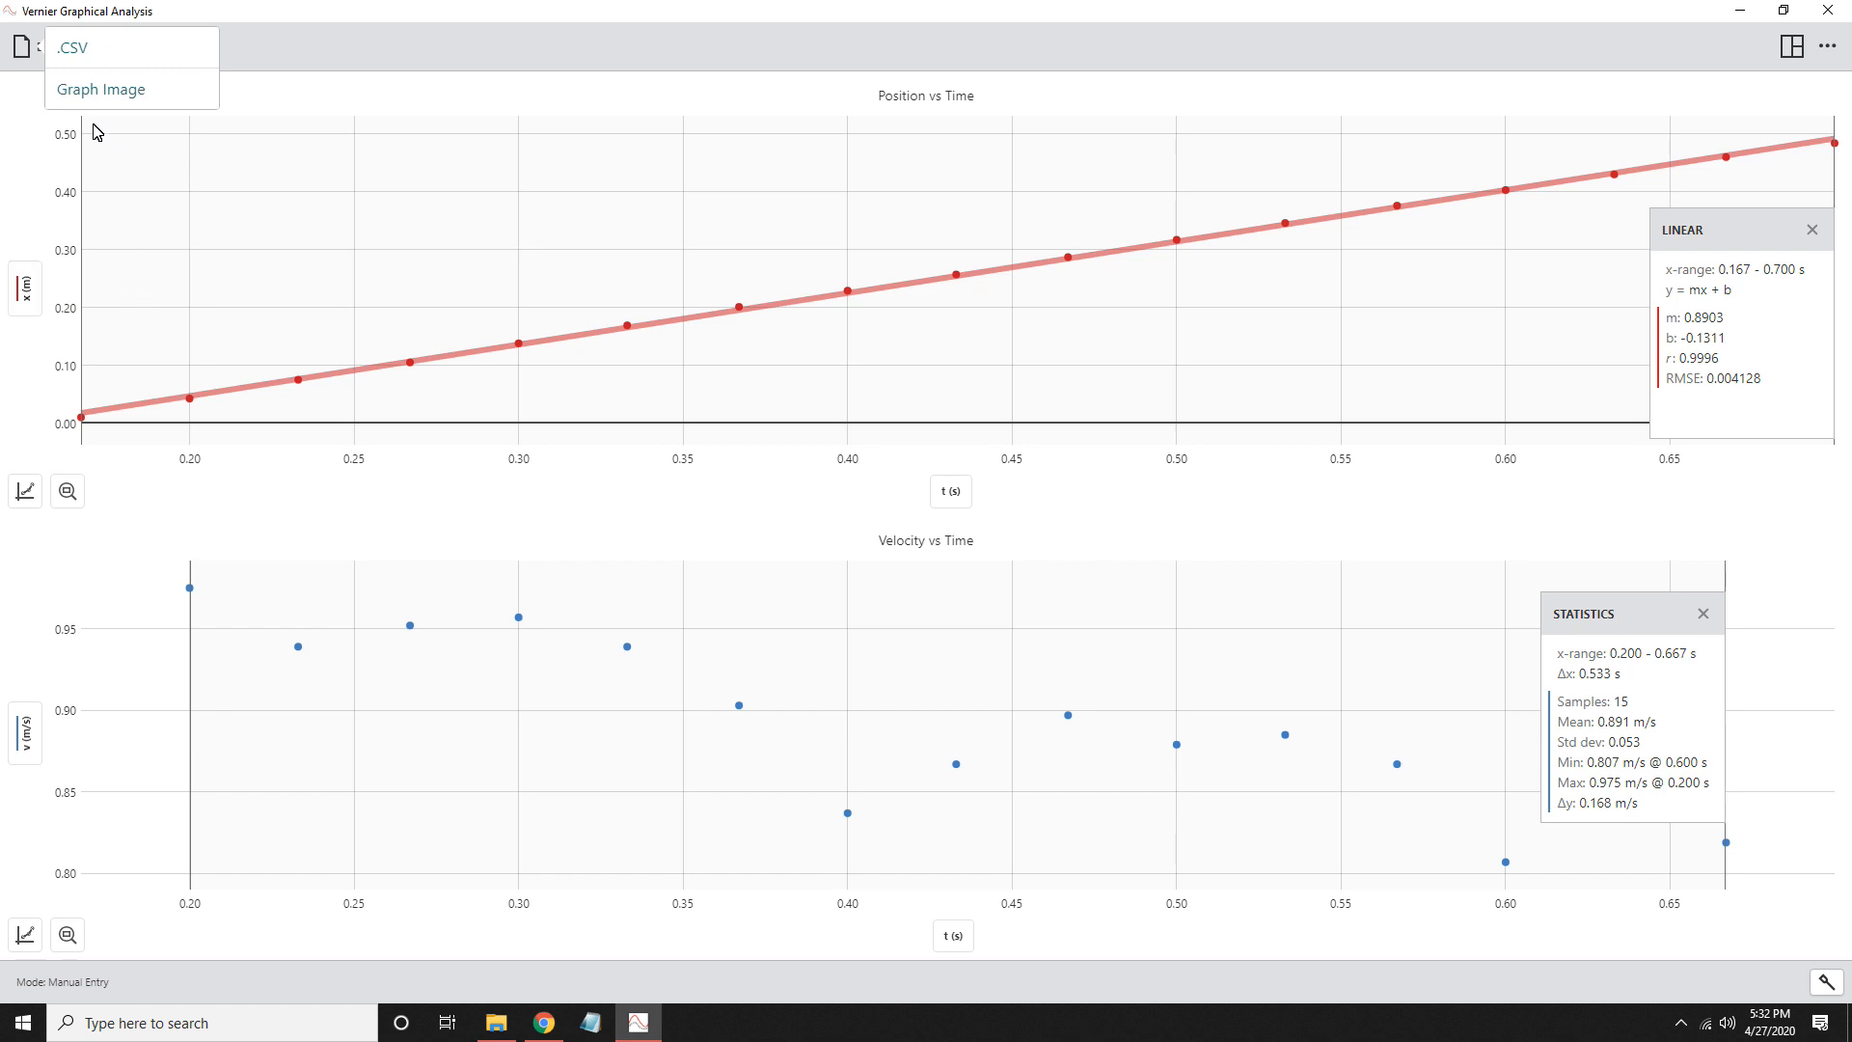
left_click(100, 91)
key("BackSpace")
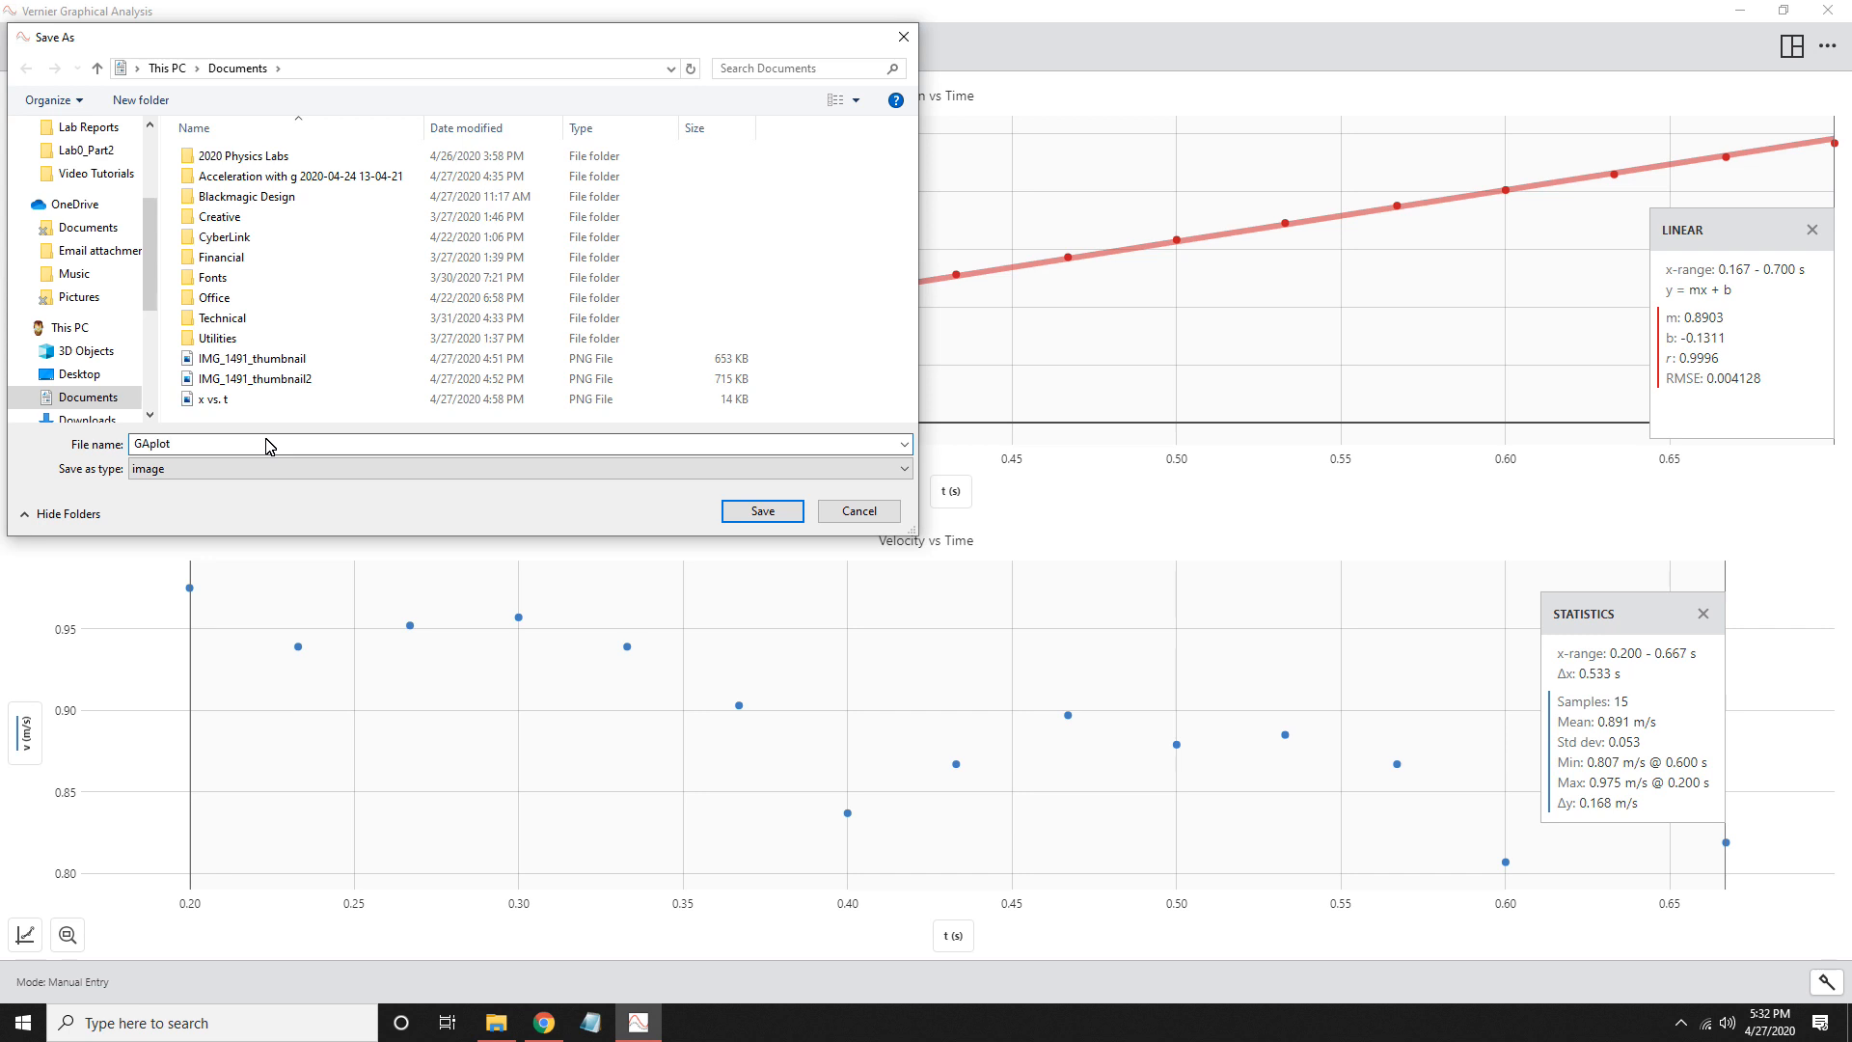
key("Return")
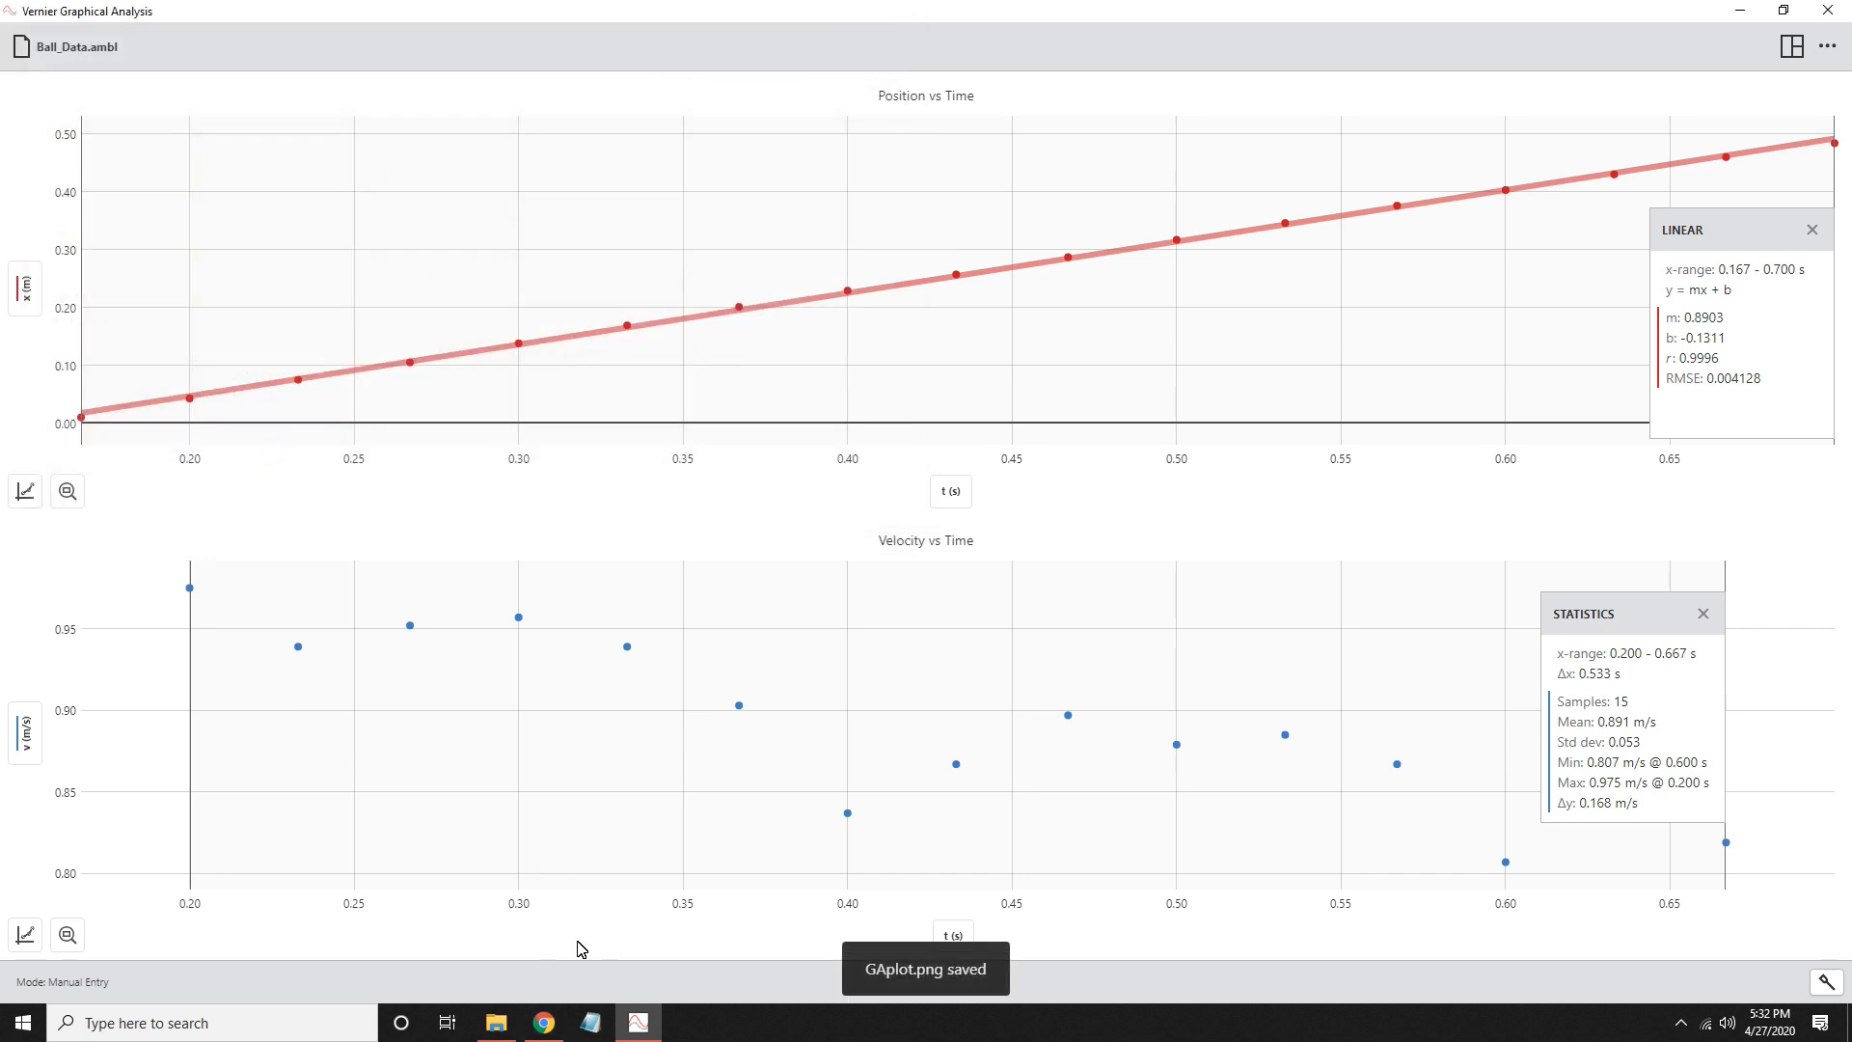
- Open the exported GAplot image from the Documents folder in File Explorer, close it and return to Vernier Graphical Analysis
left_click(495, 1022)
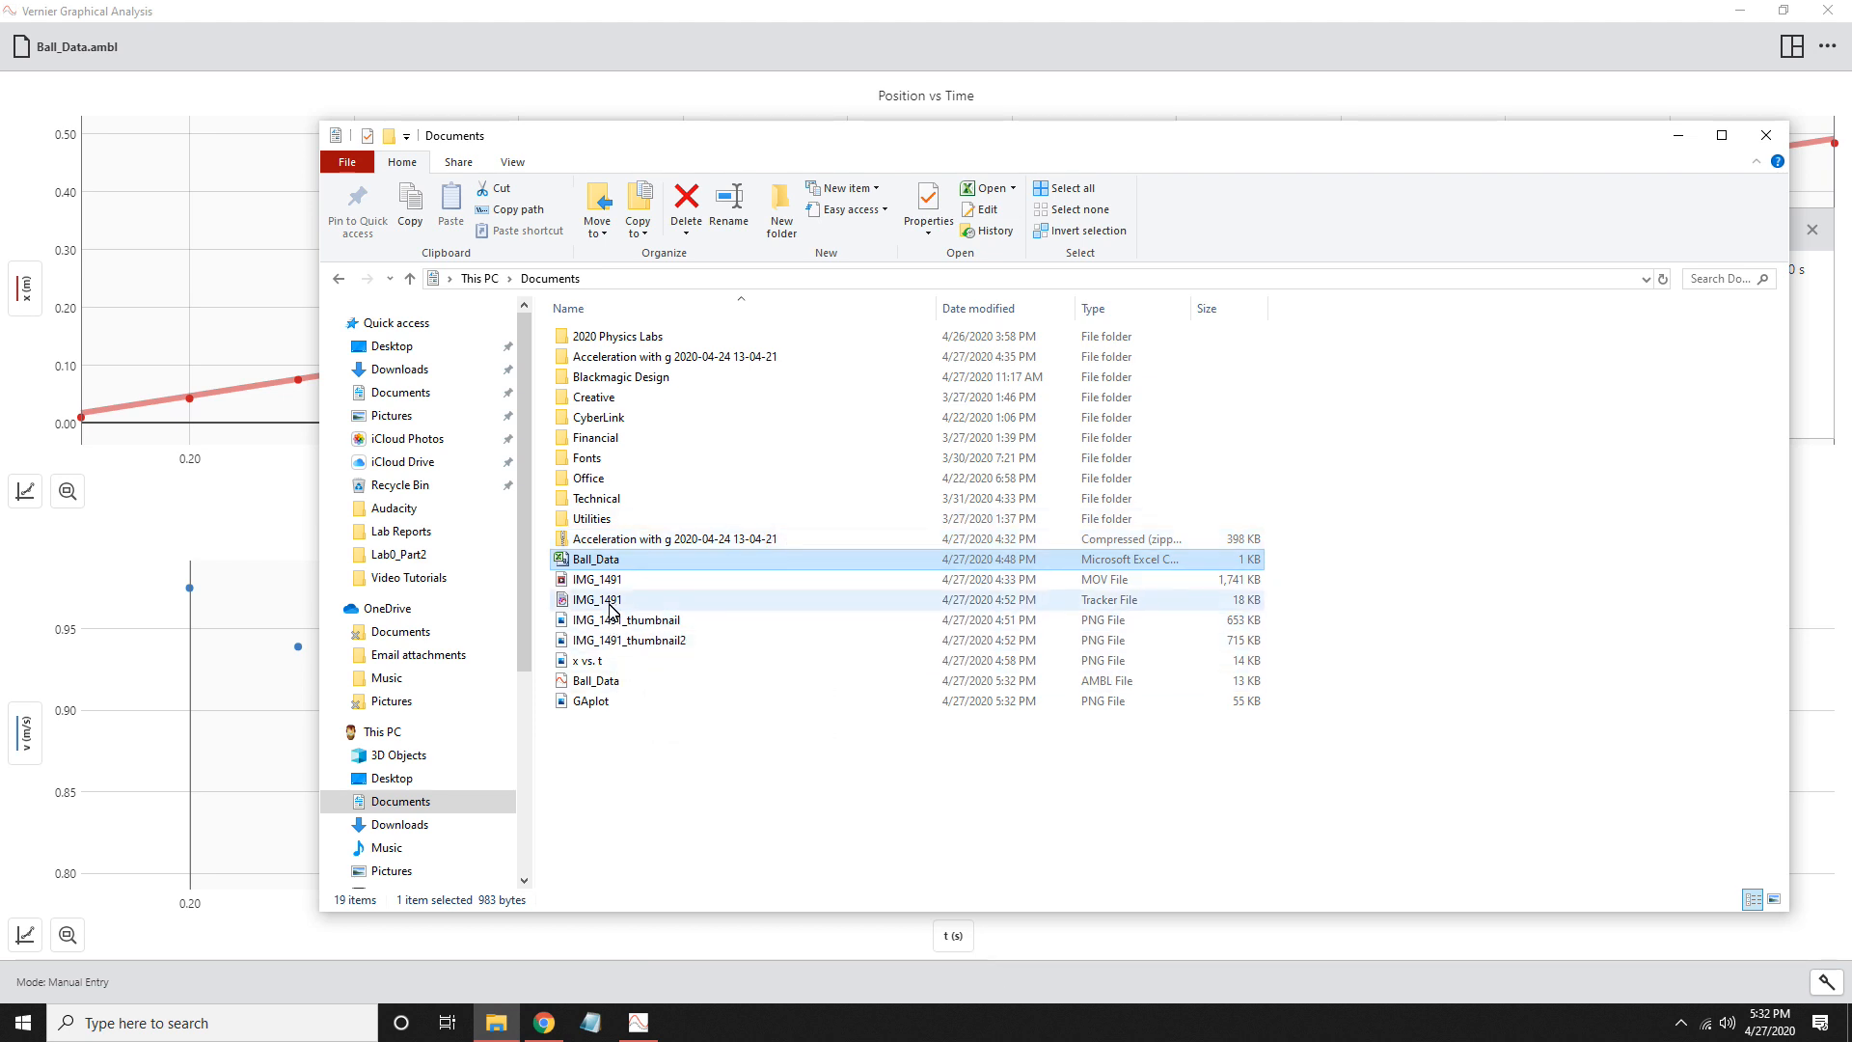
double_click(612, 707)
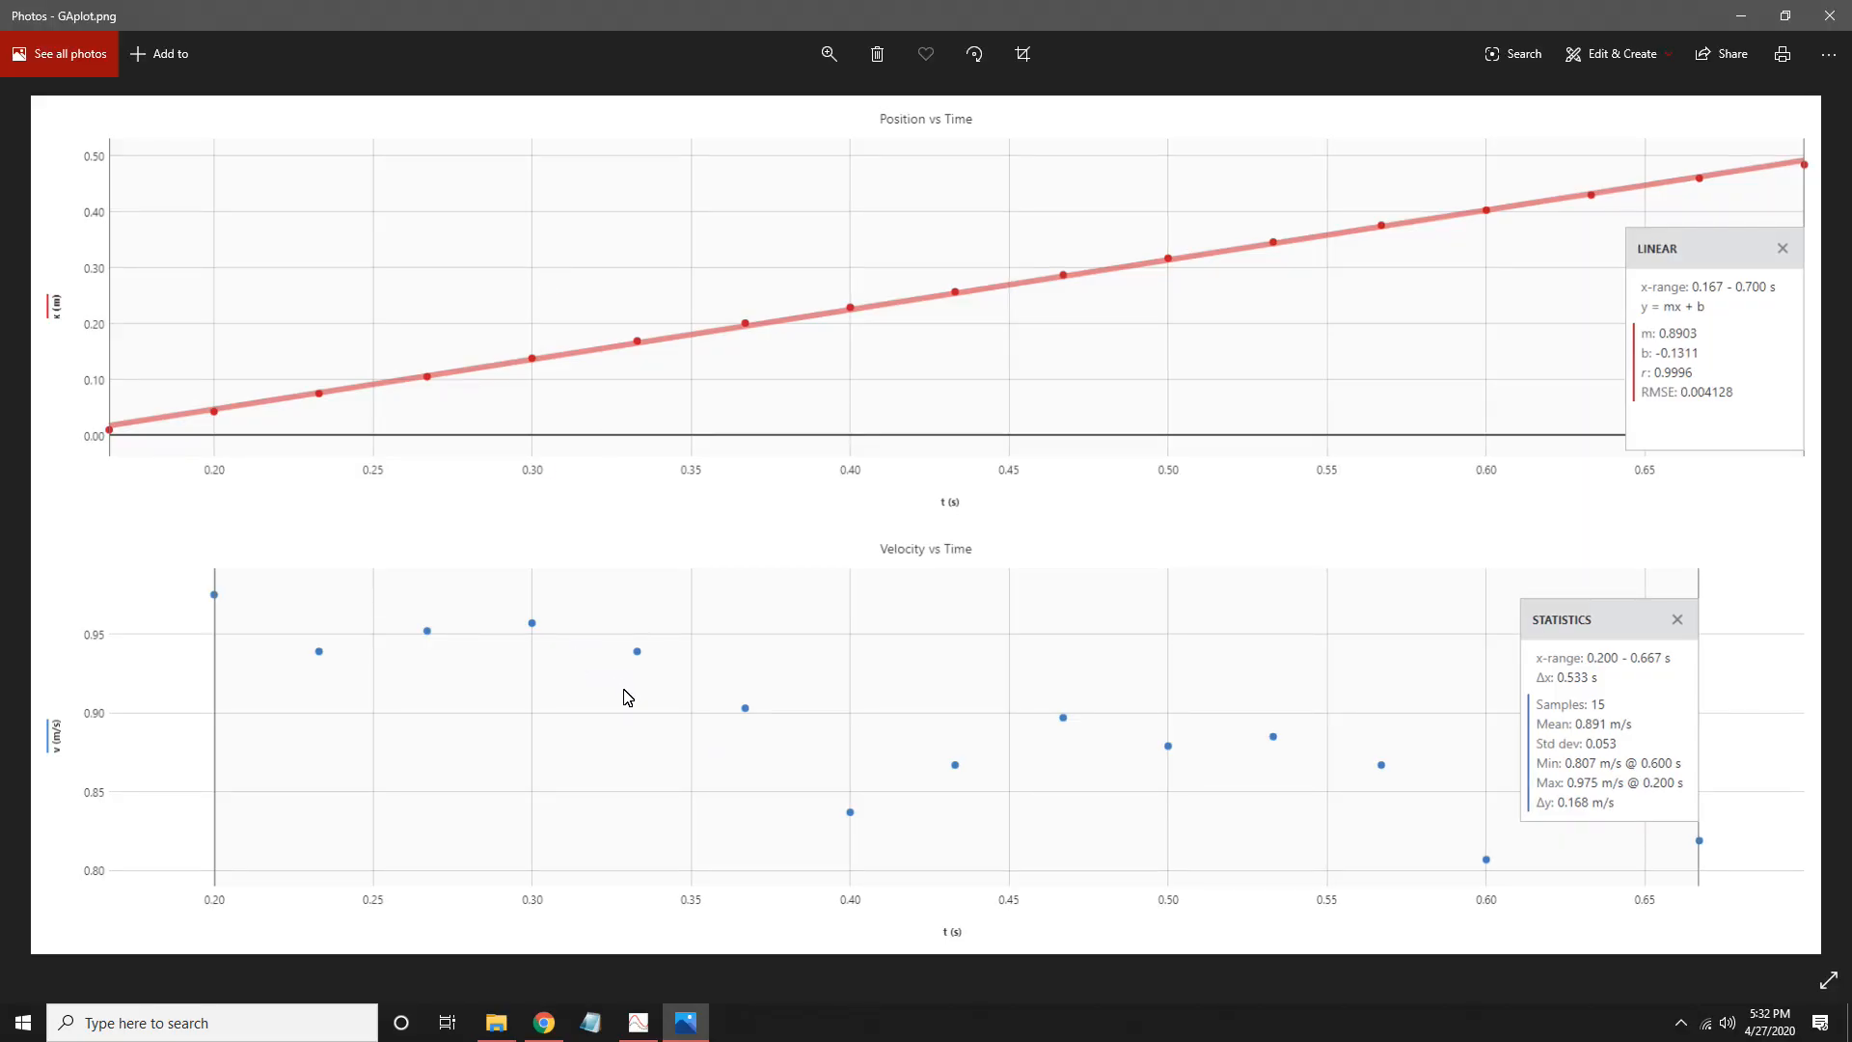
left_click(1830, 16)
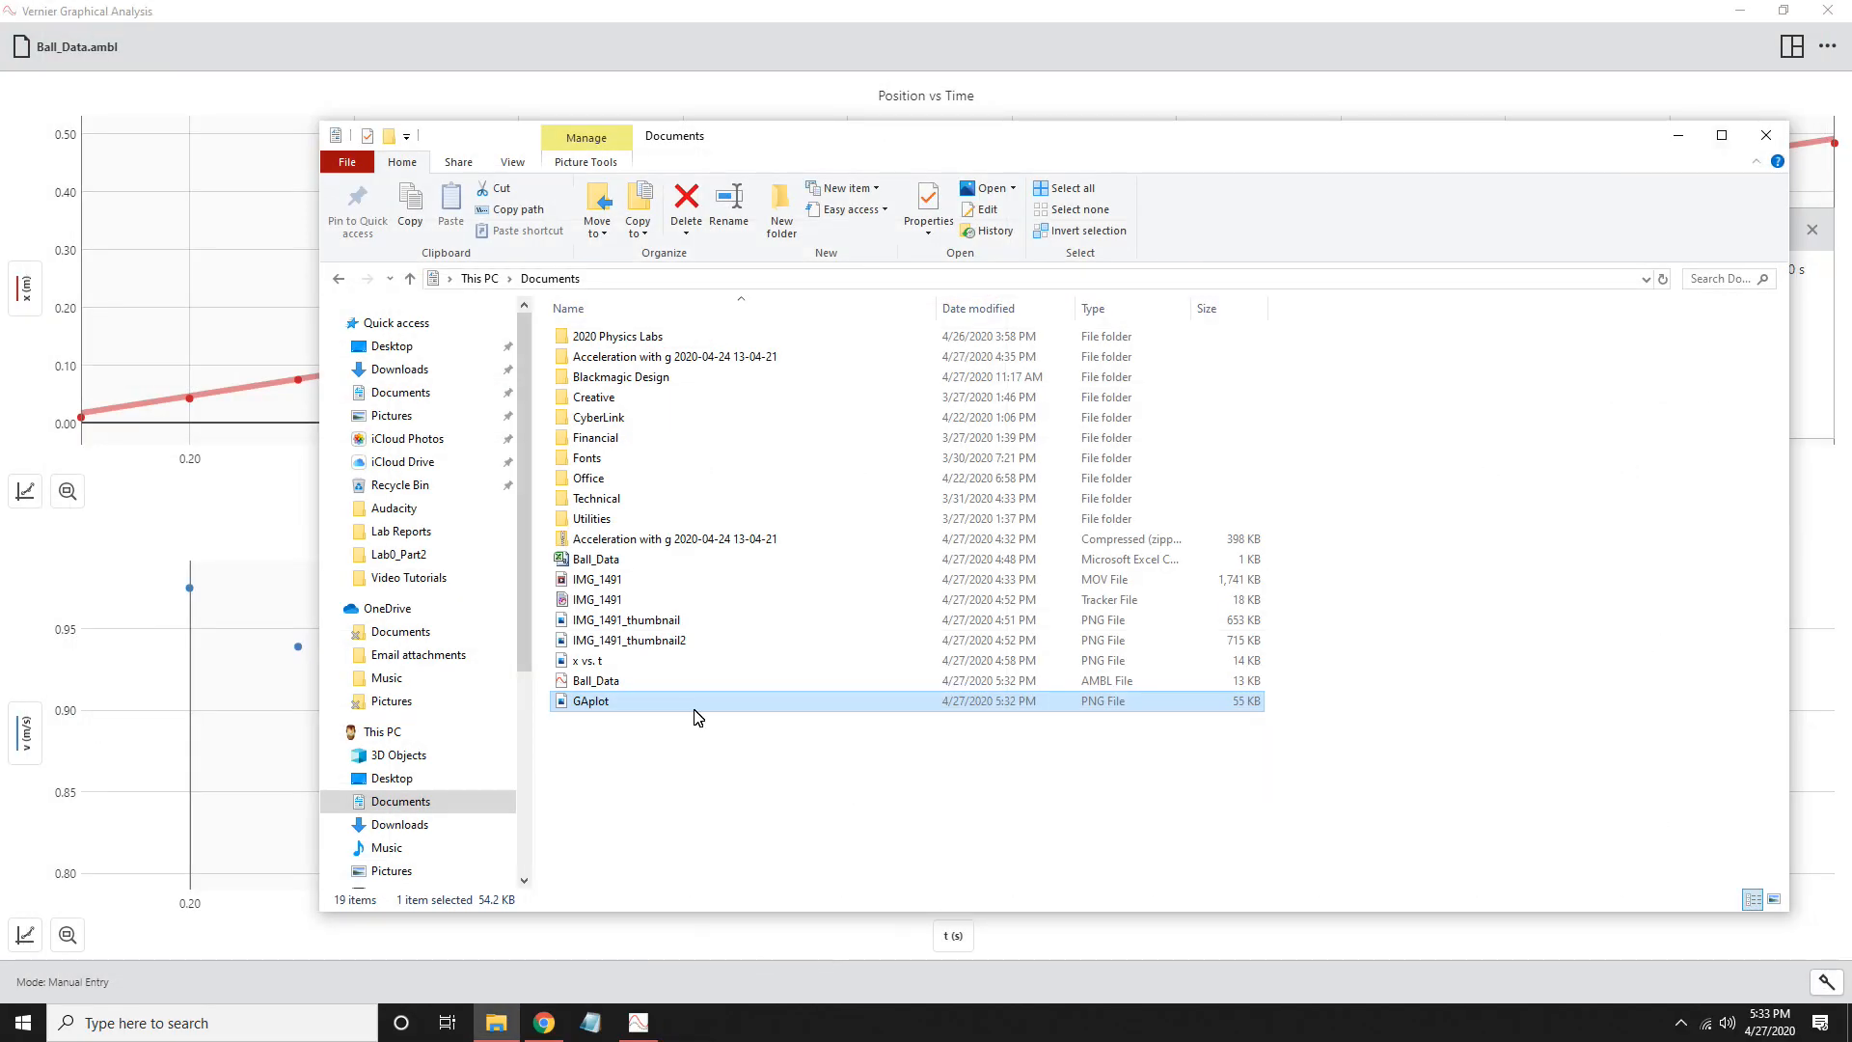
left_click(678, 11)
left_click(1792, 46)
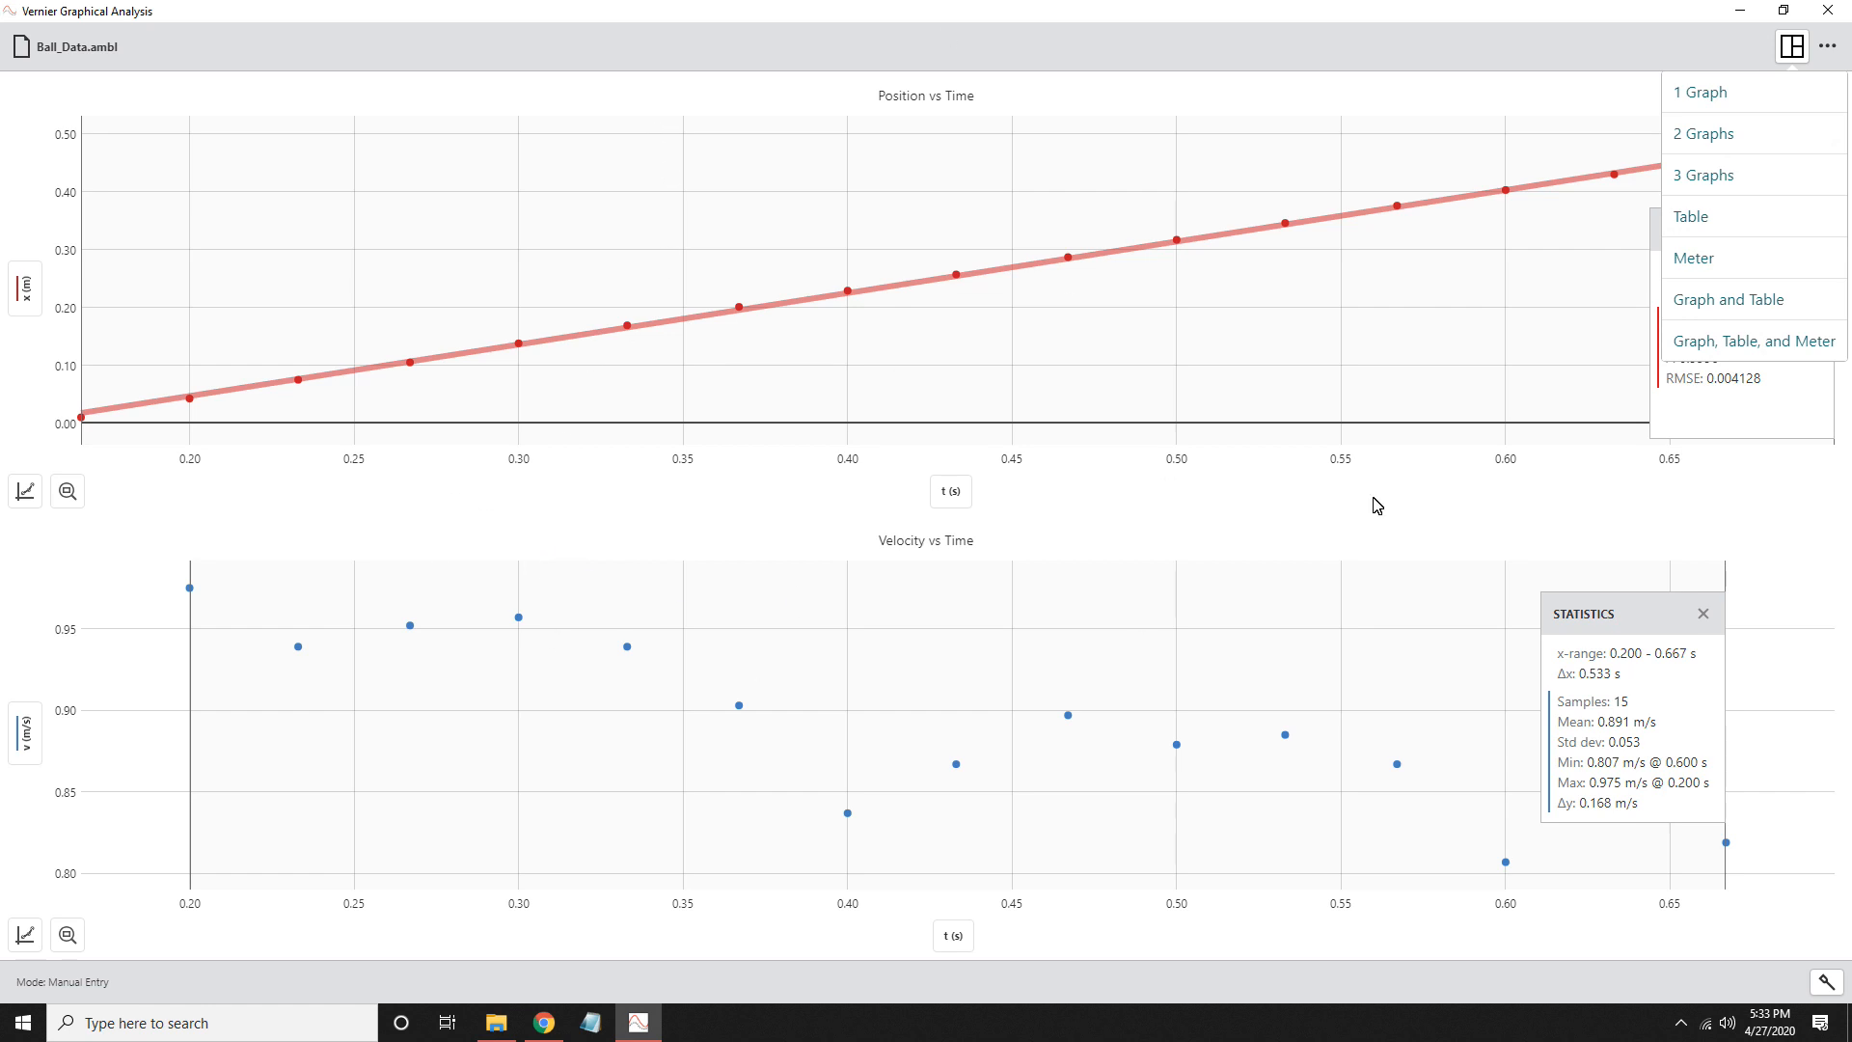
left_click(1376, 48)
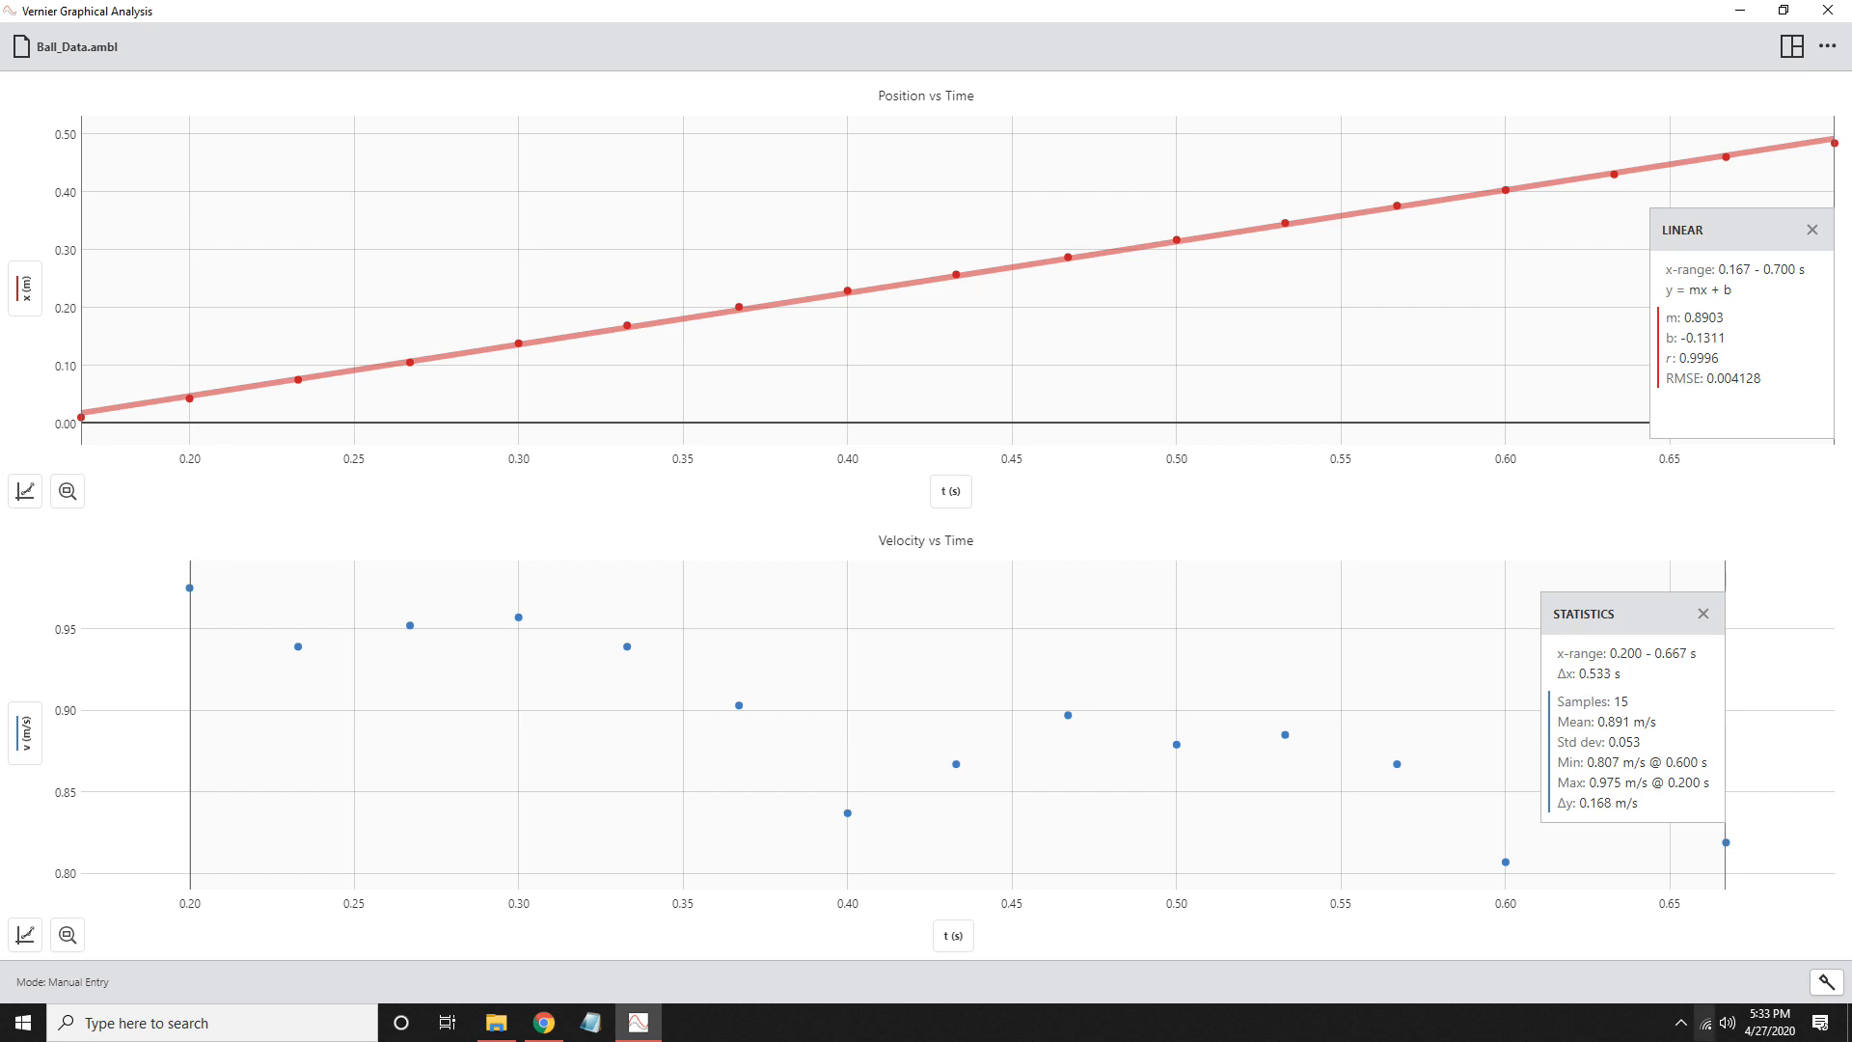
- View the exported GAplot image once more from the Documents folder in File Explorer, and close the image viewer
left_click(510, 1028)
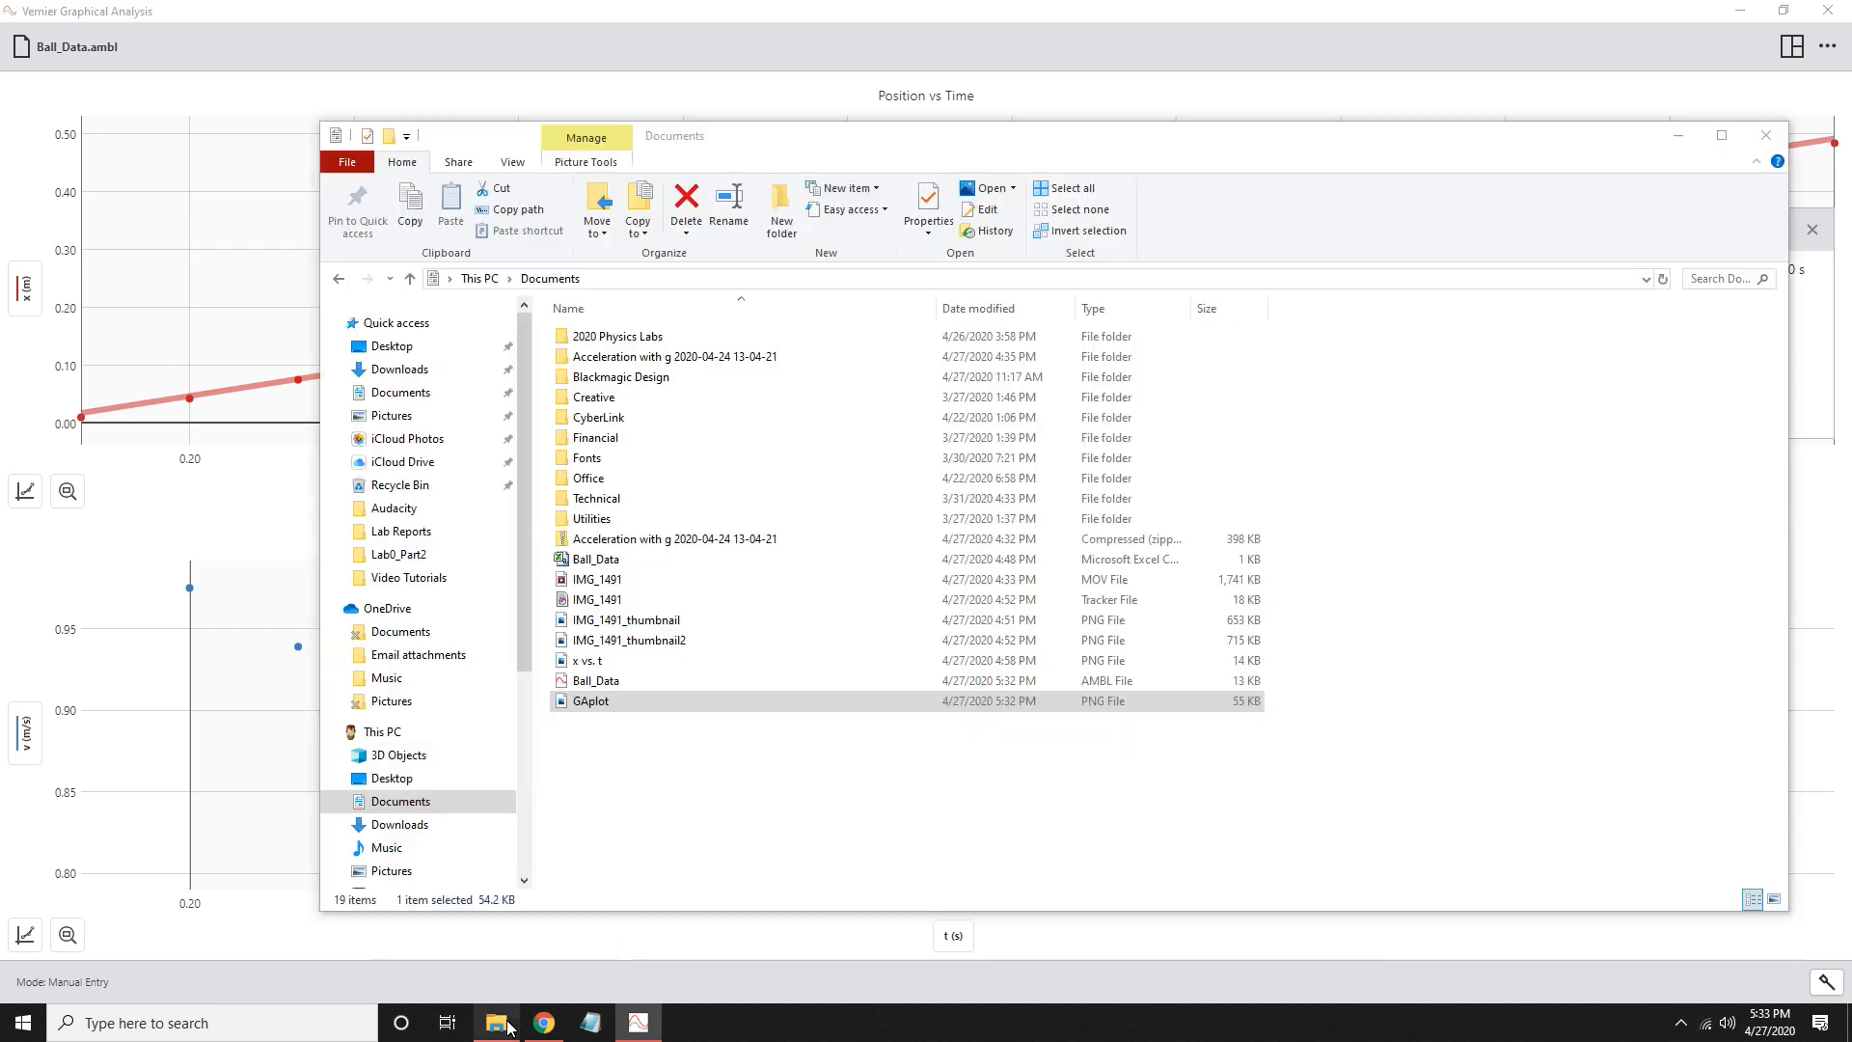
double_click(649, 704)
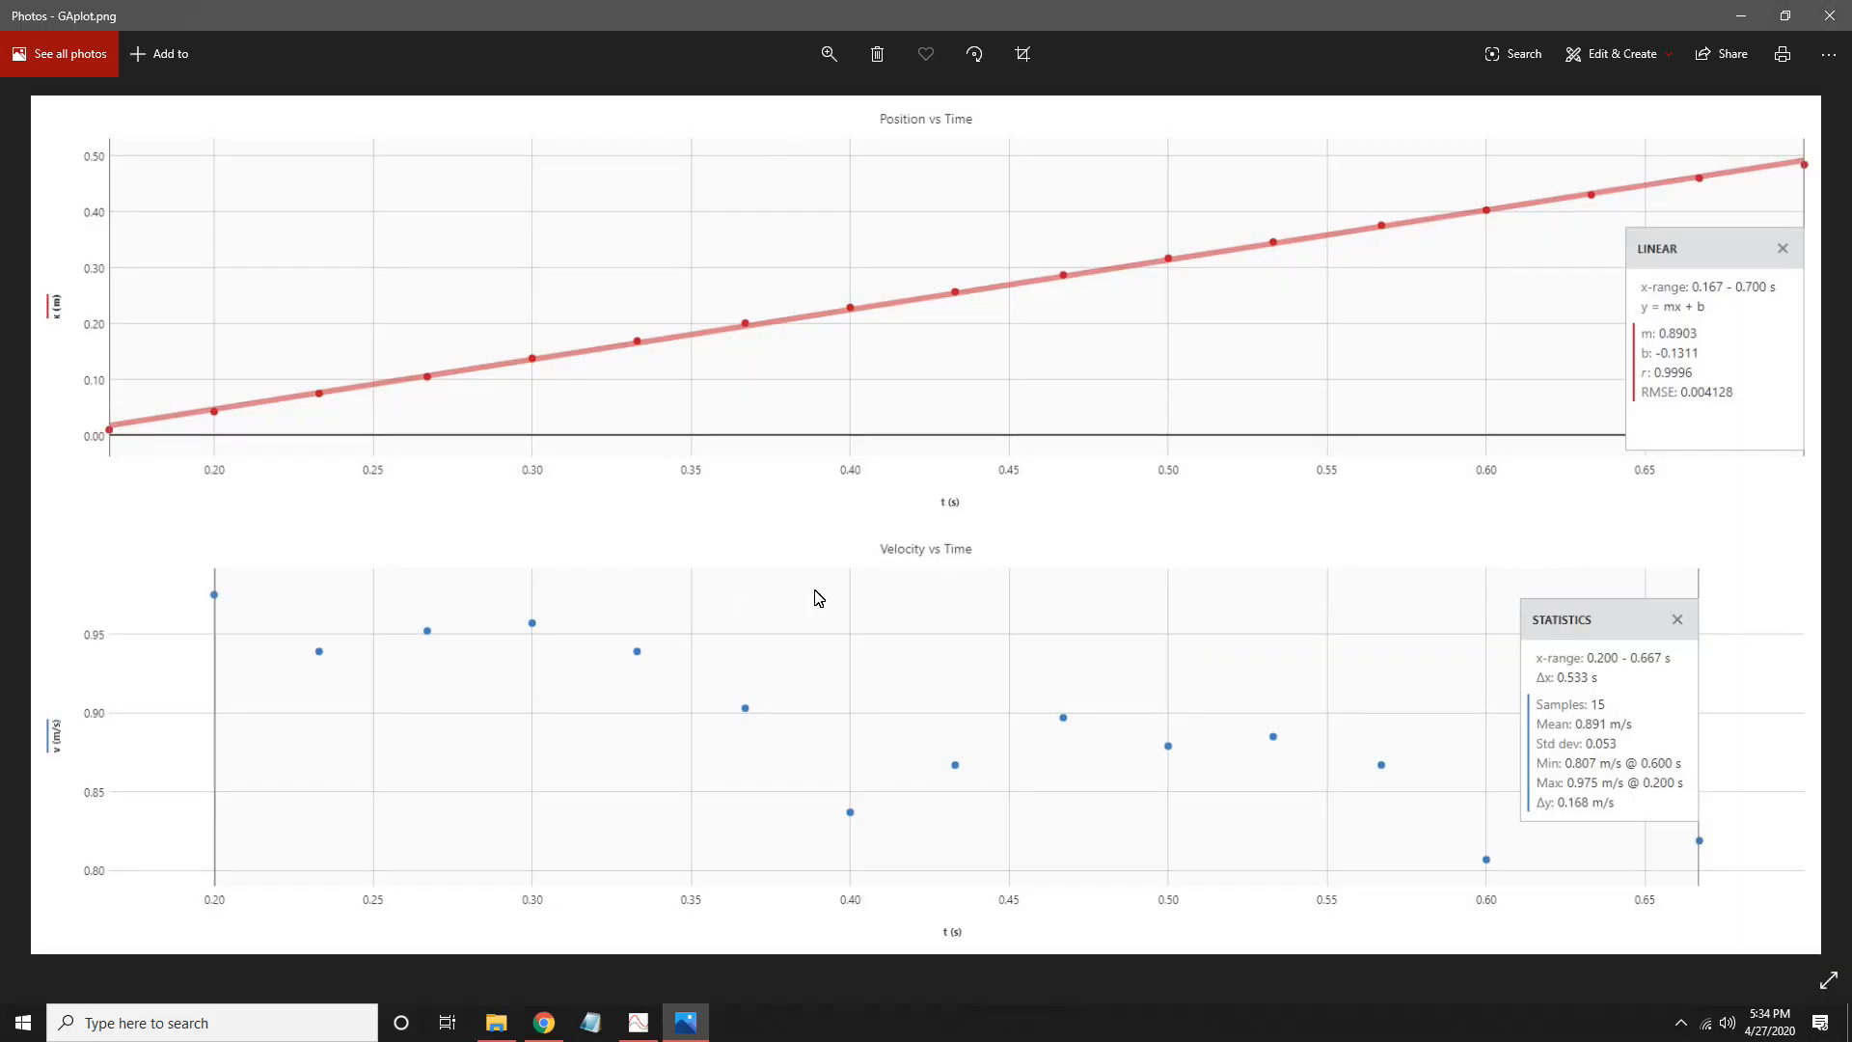
left_click(1828, 21)
- Shrink the Vernier Graphical Analysis window and export its graphs as an image again, replacing GAplot in the Documents folder
left_click(1064, 10)
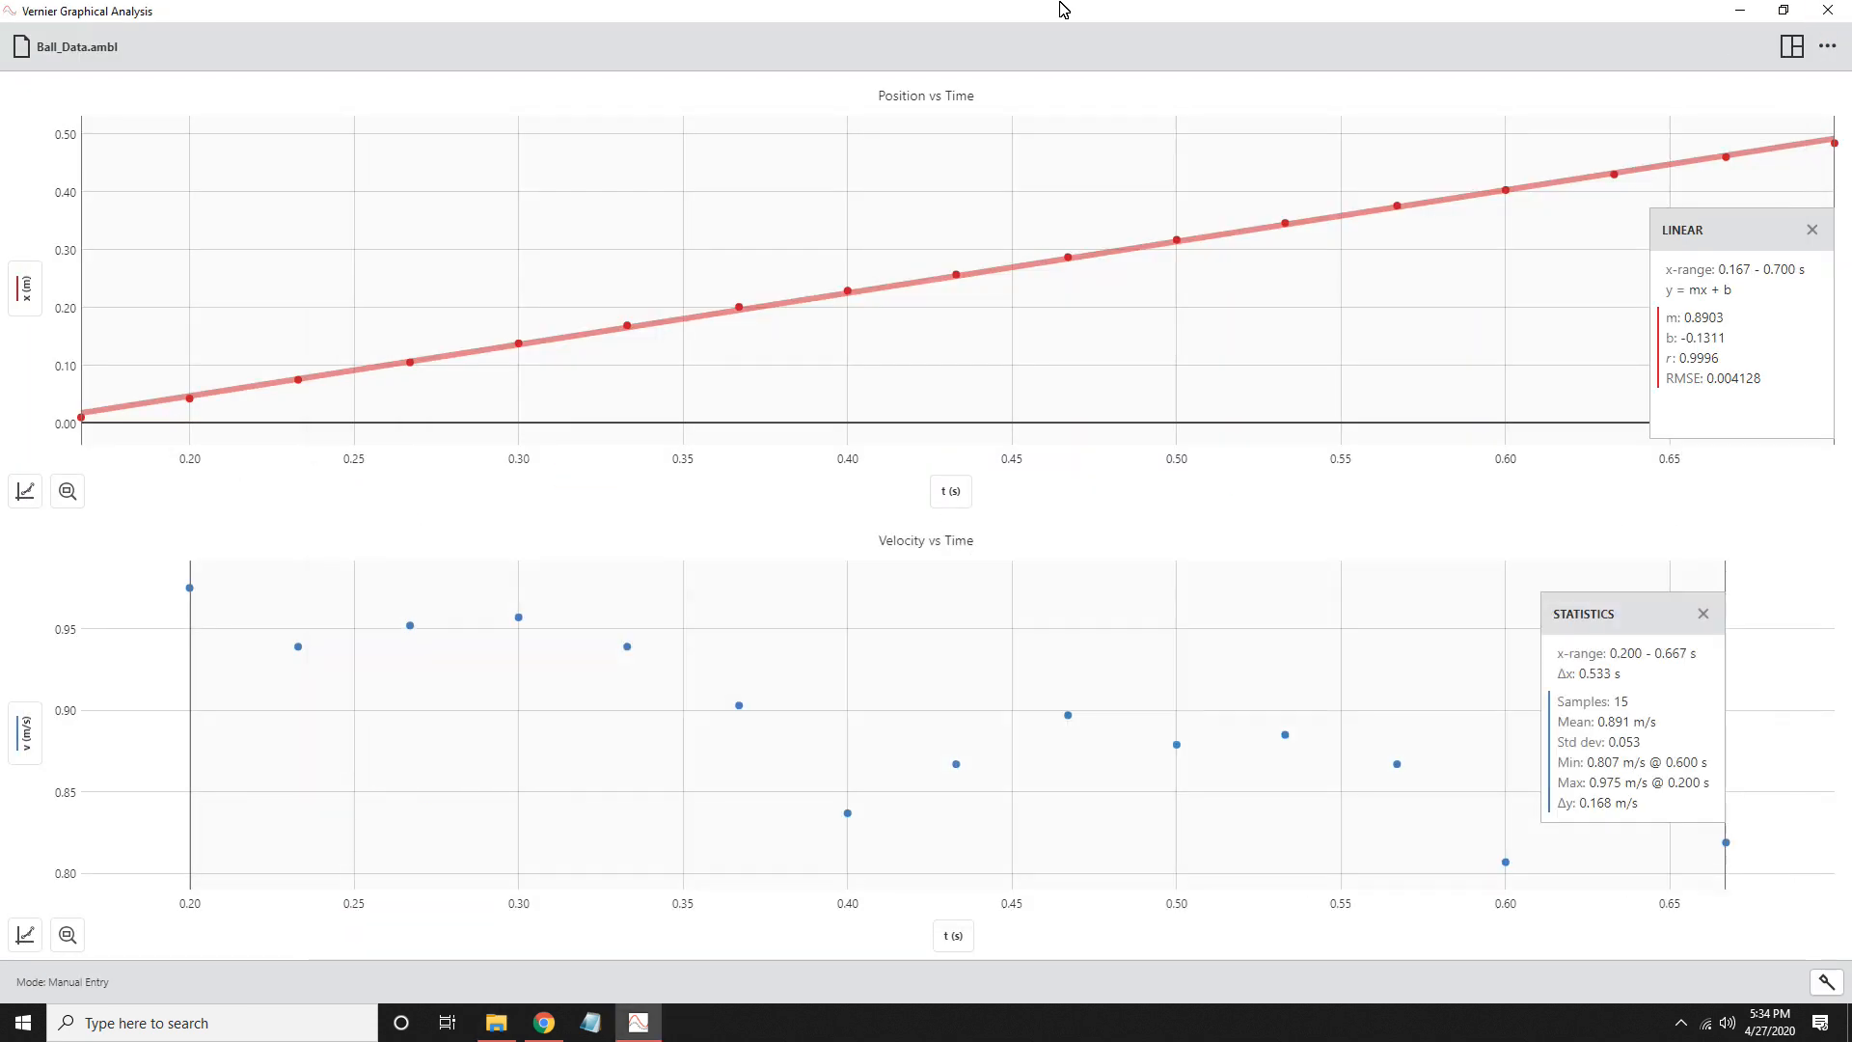
left_click_drag(1064, 10, 859, 139)
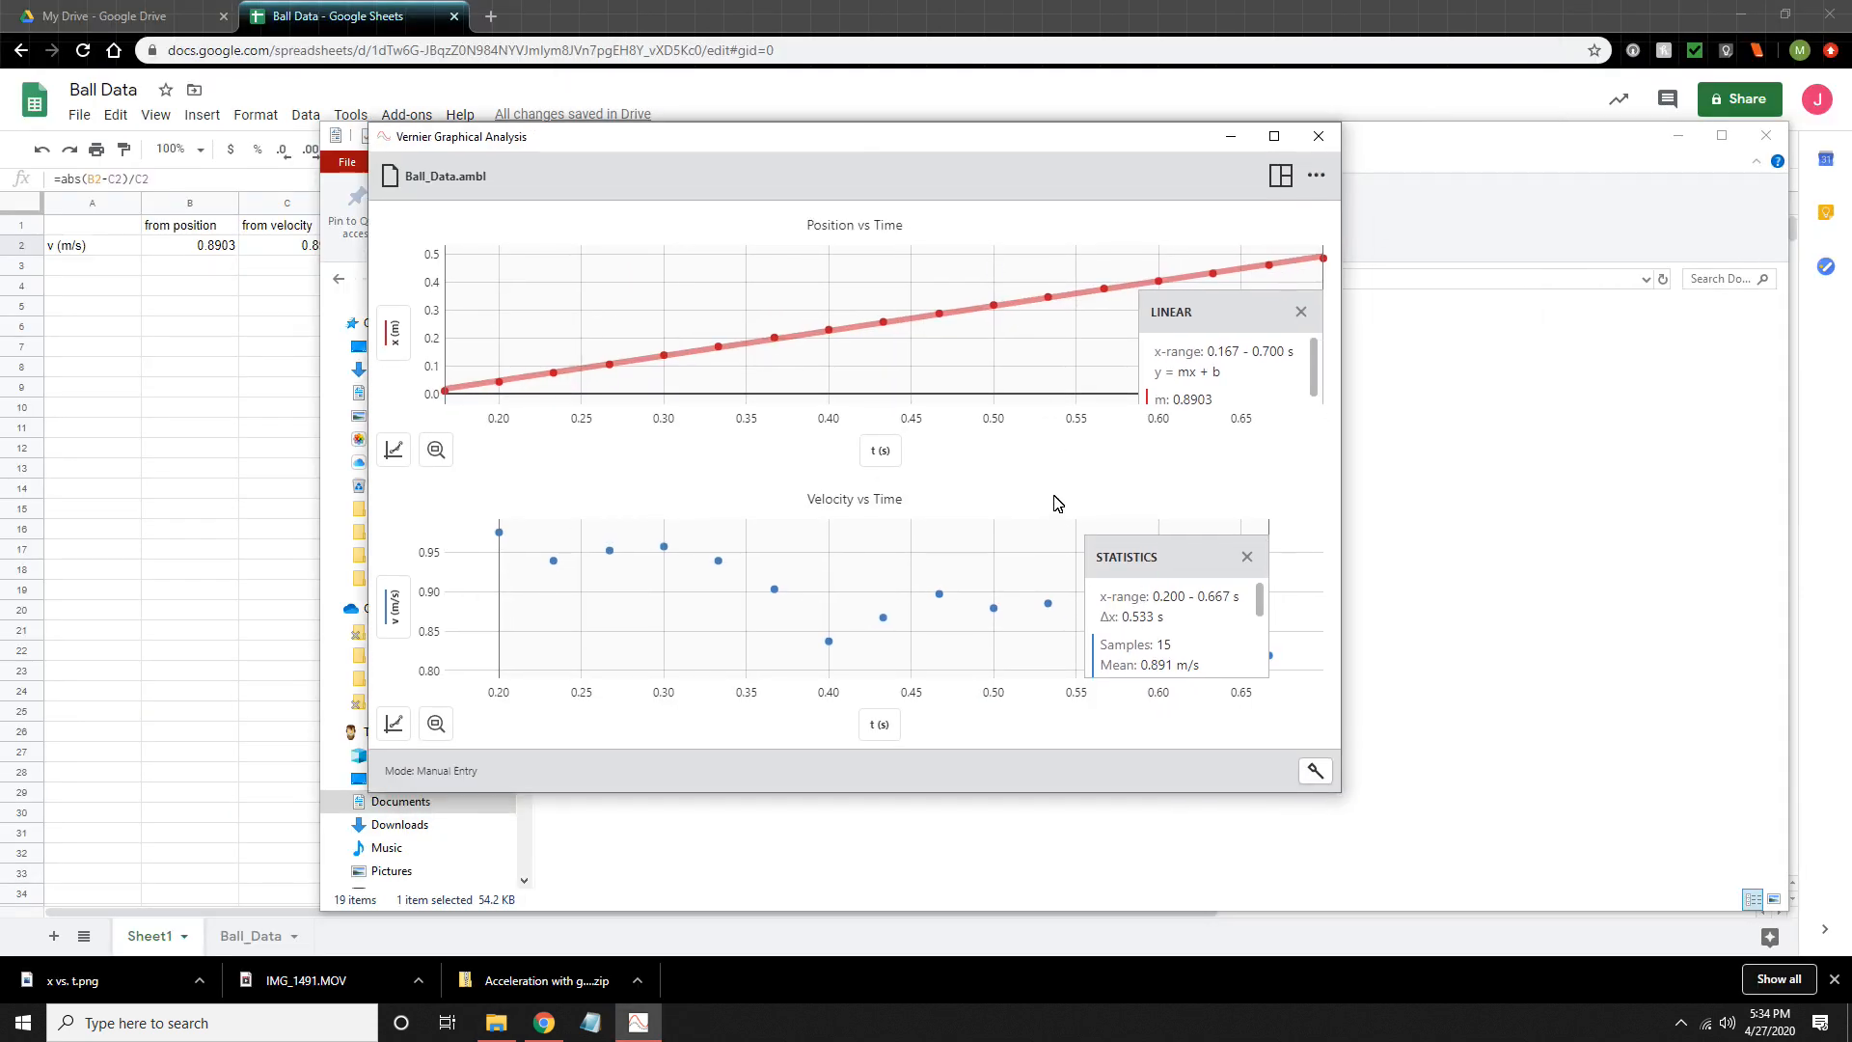
left_click(403, 175)
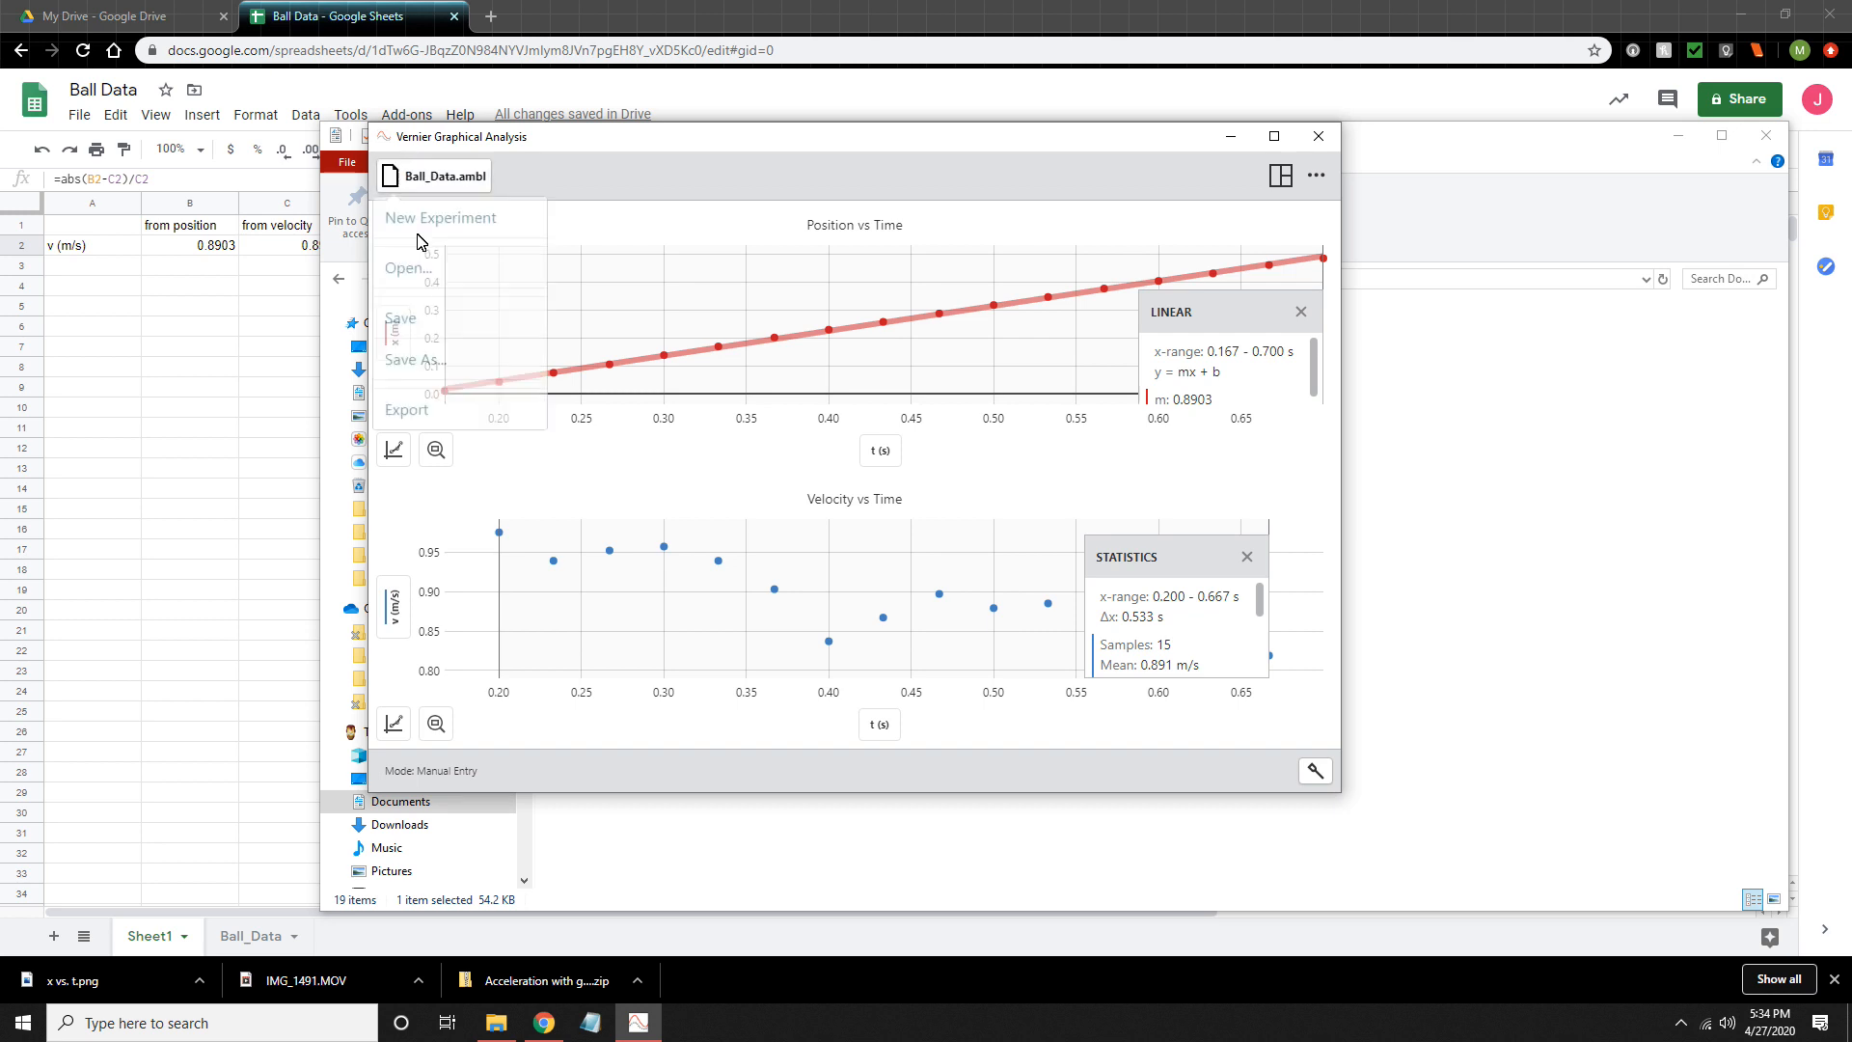
left_click(420, 415)
left_click(496, 218)
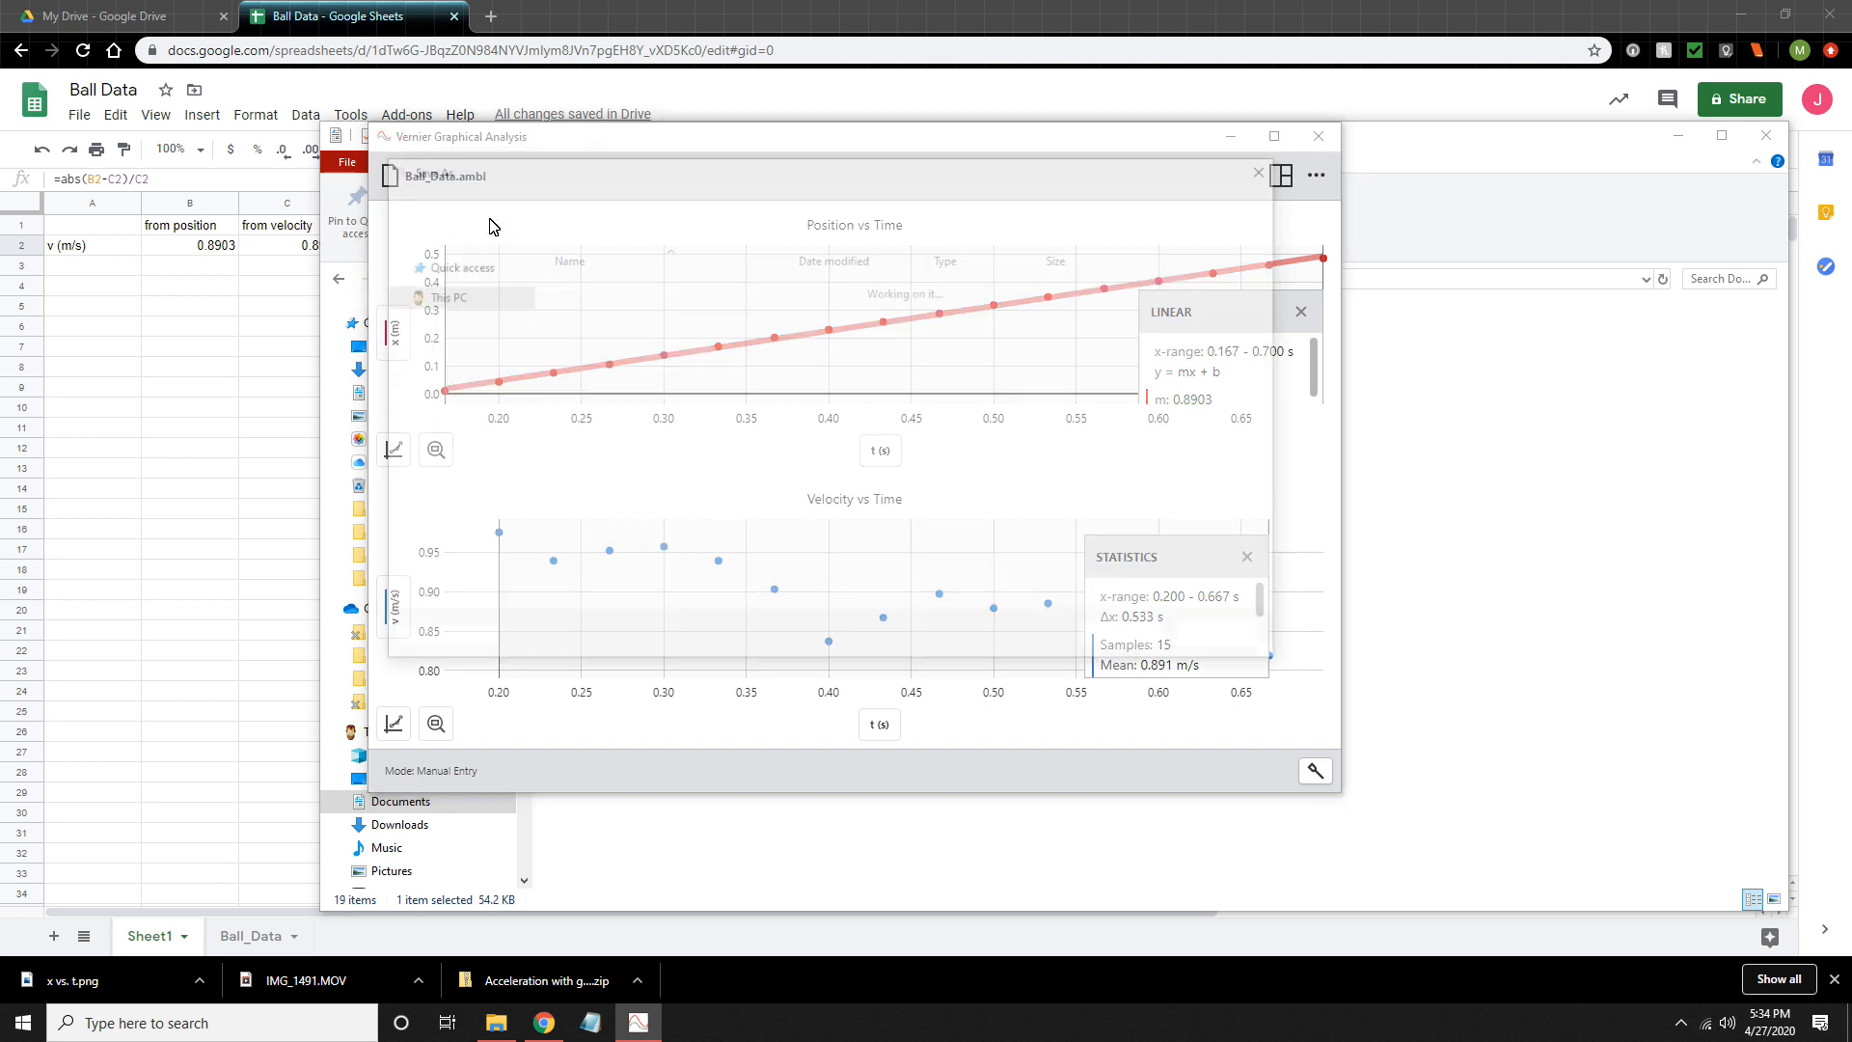
scroll(694, 443, "down", 1)
left_click(607, 479)
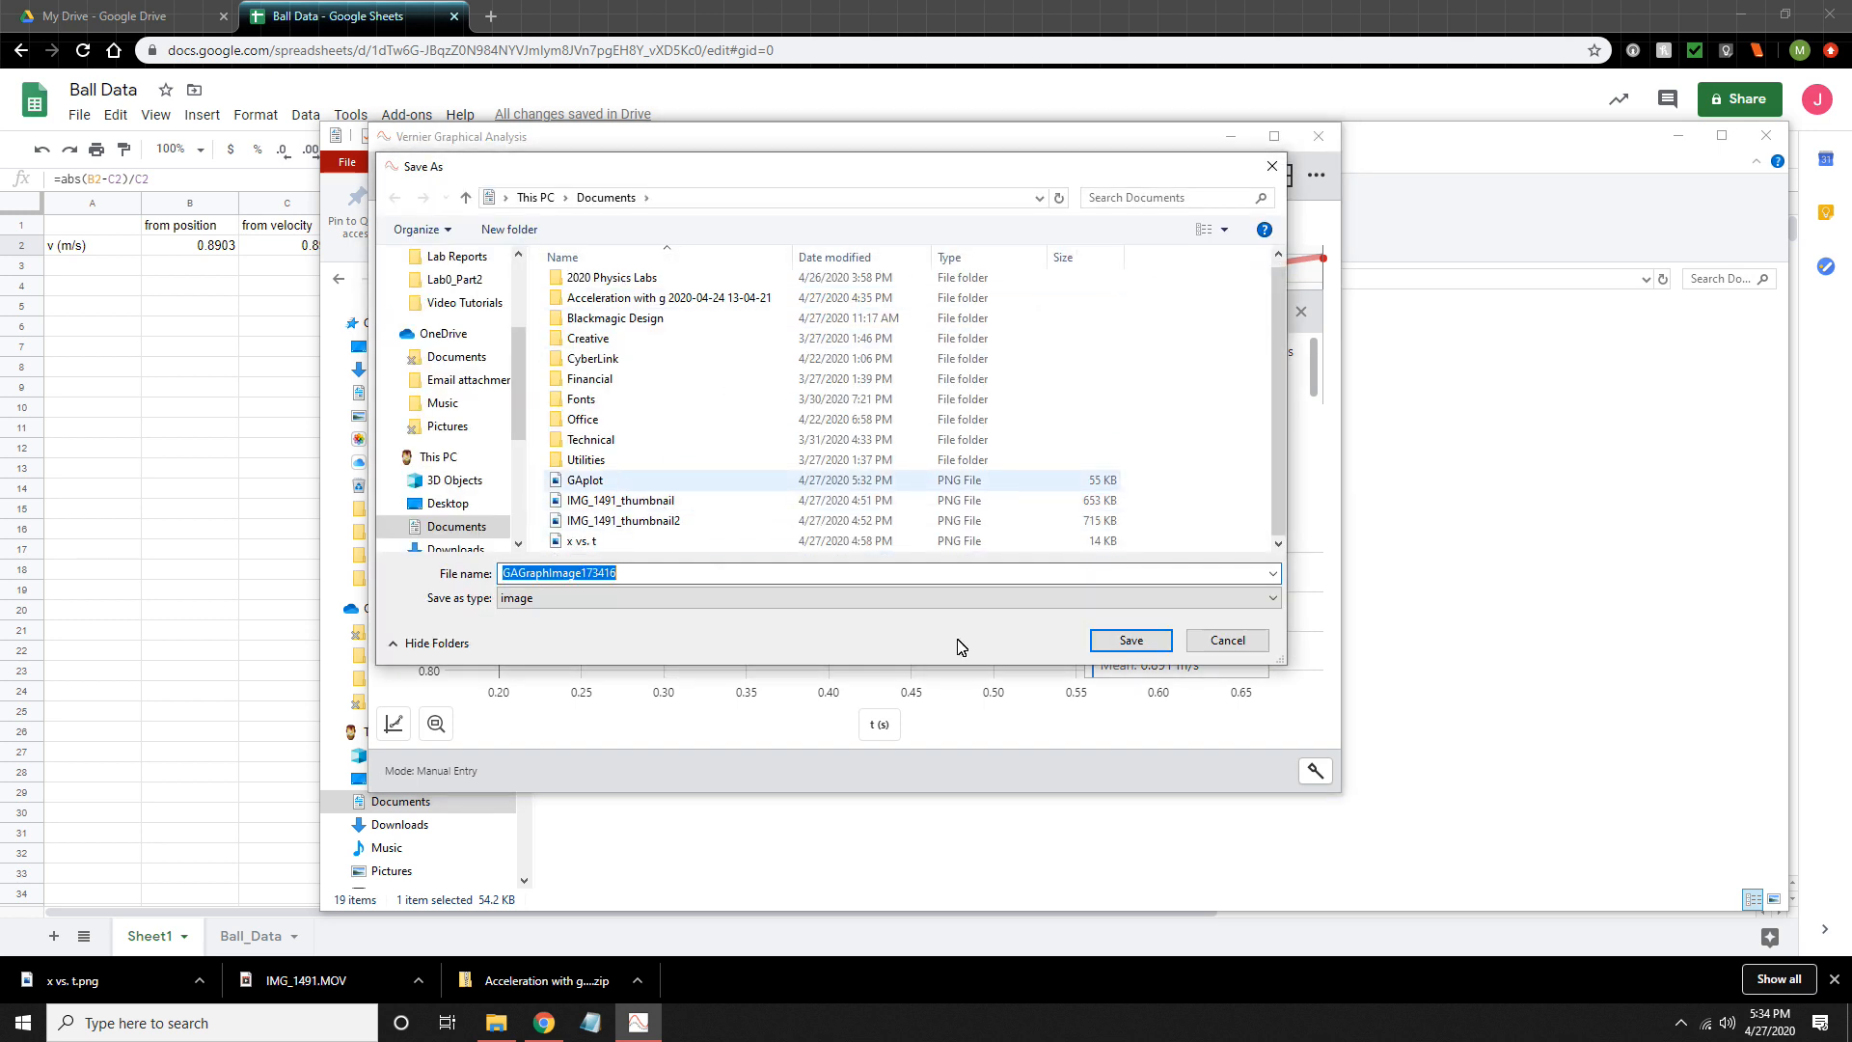
left_click(1139, 648)
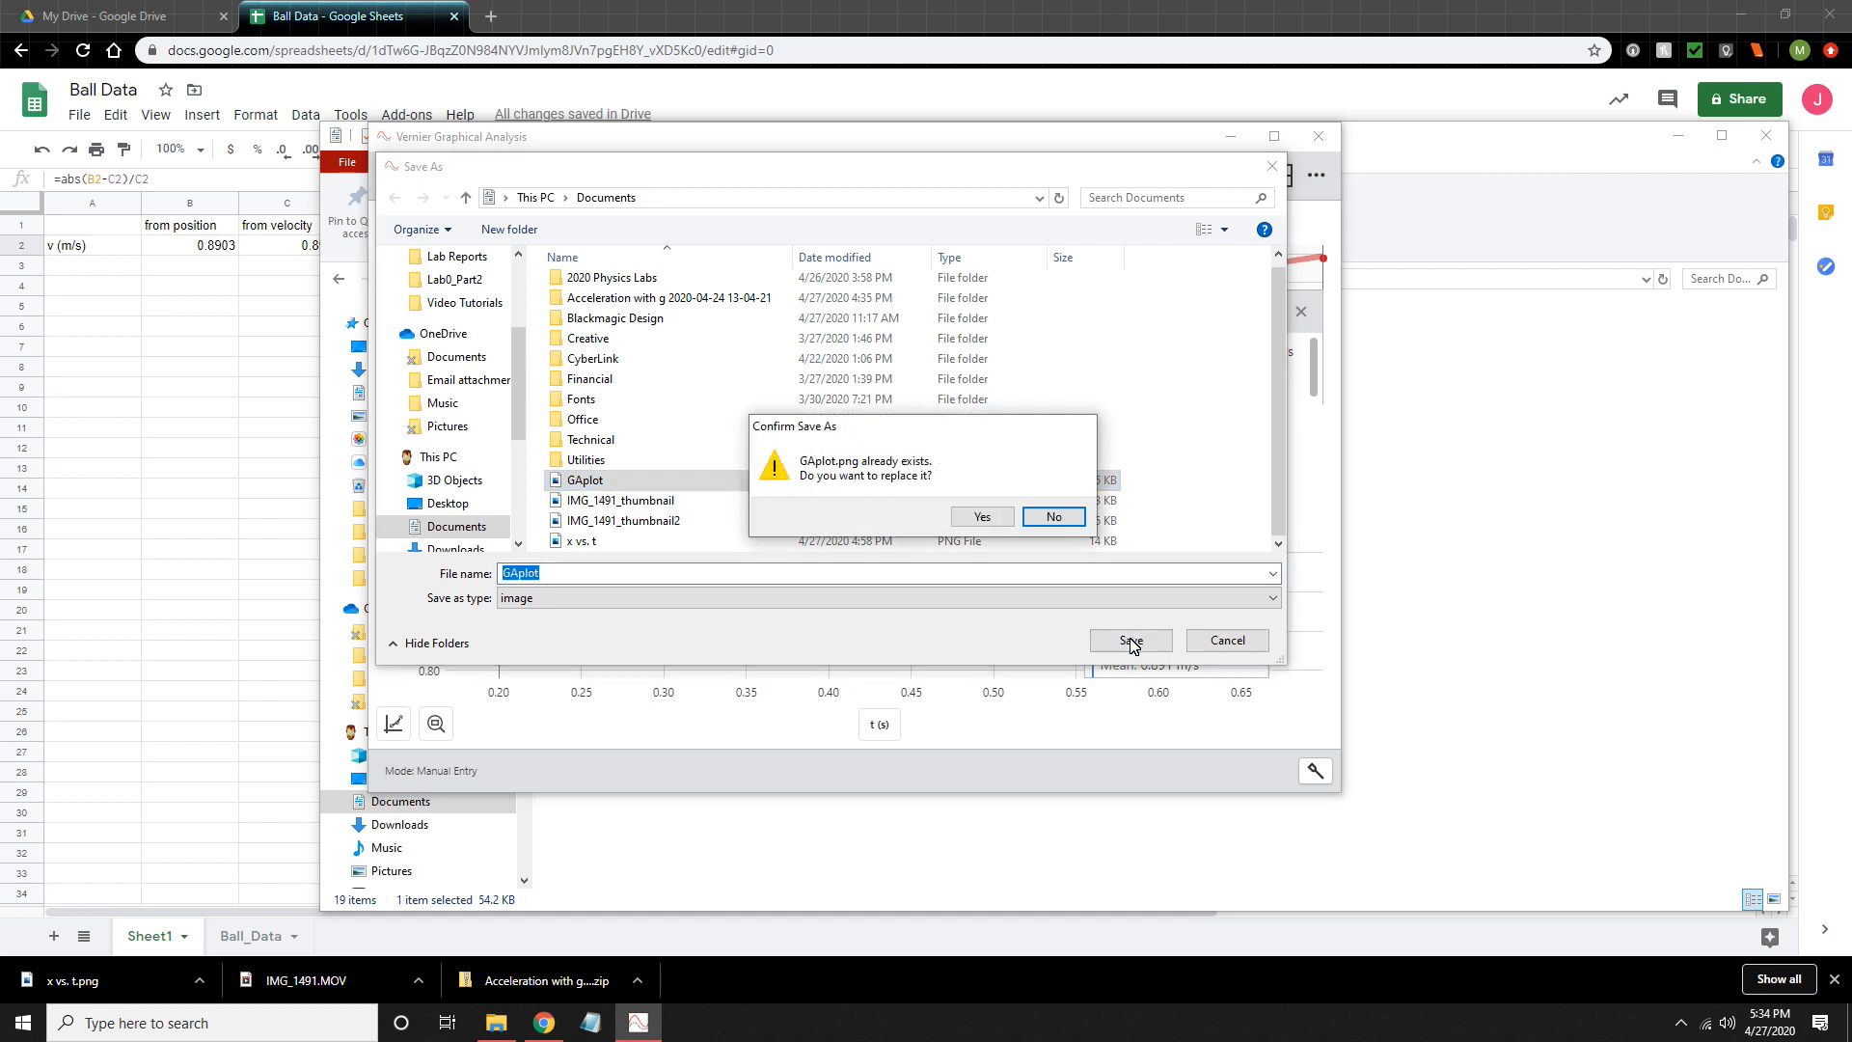
left_click(976, 521)
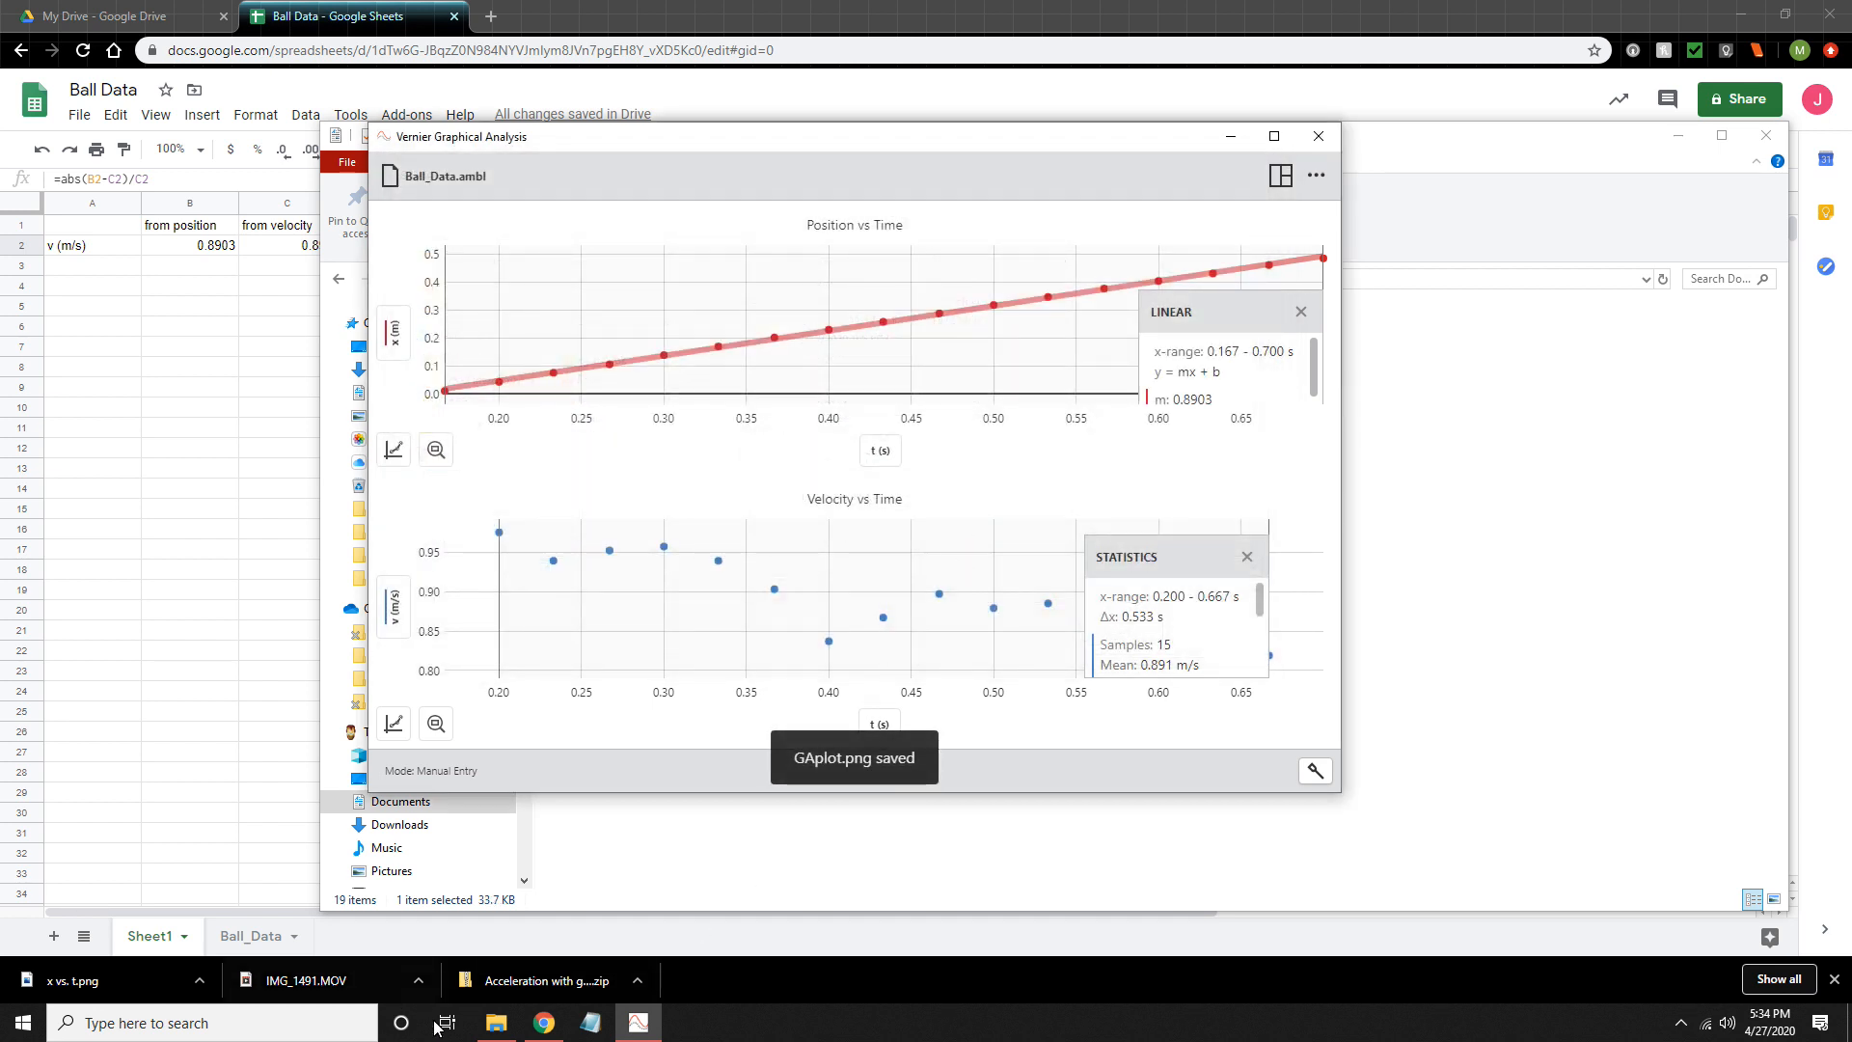
- Move the Graphical Analysis window aside, open the re-exported GAplot image from File Explorer to check it, and close it
left_click_drag(724, 149, 739, 340)
left_click(895, 140)
double_click(616, 702)
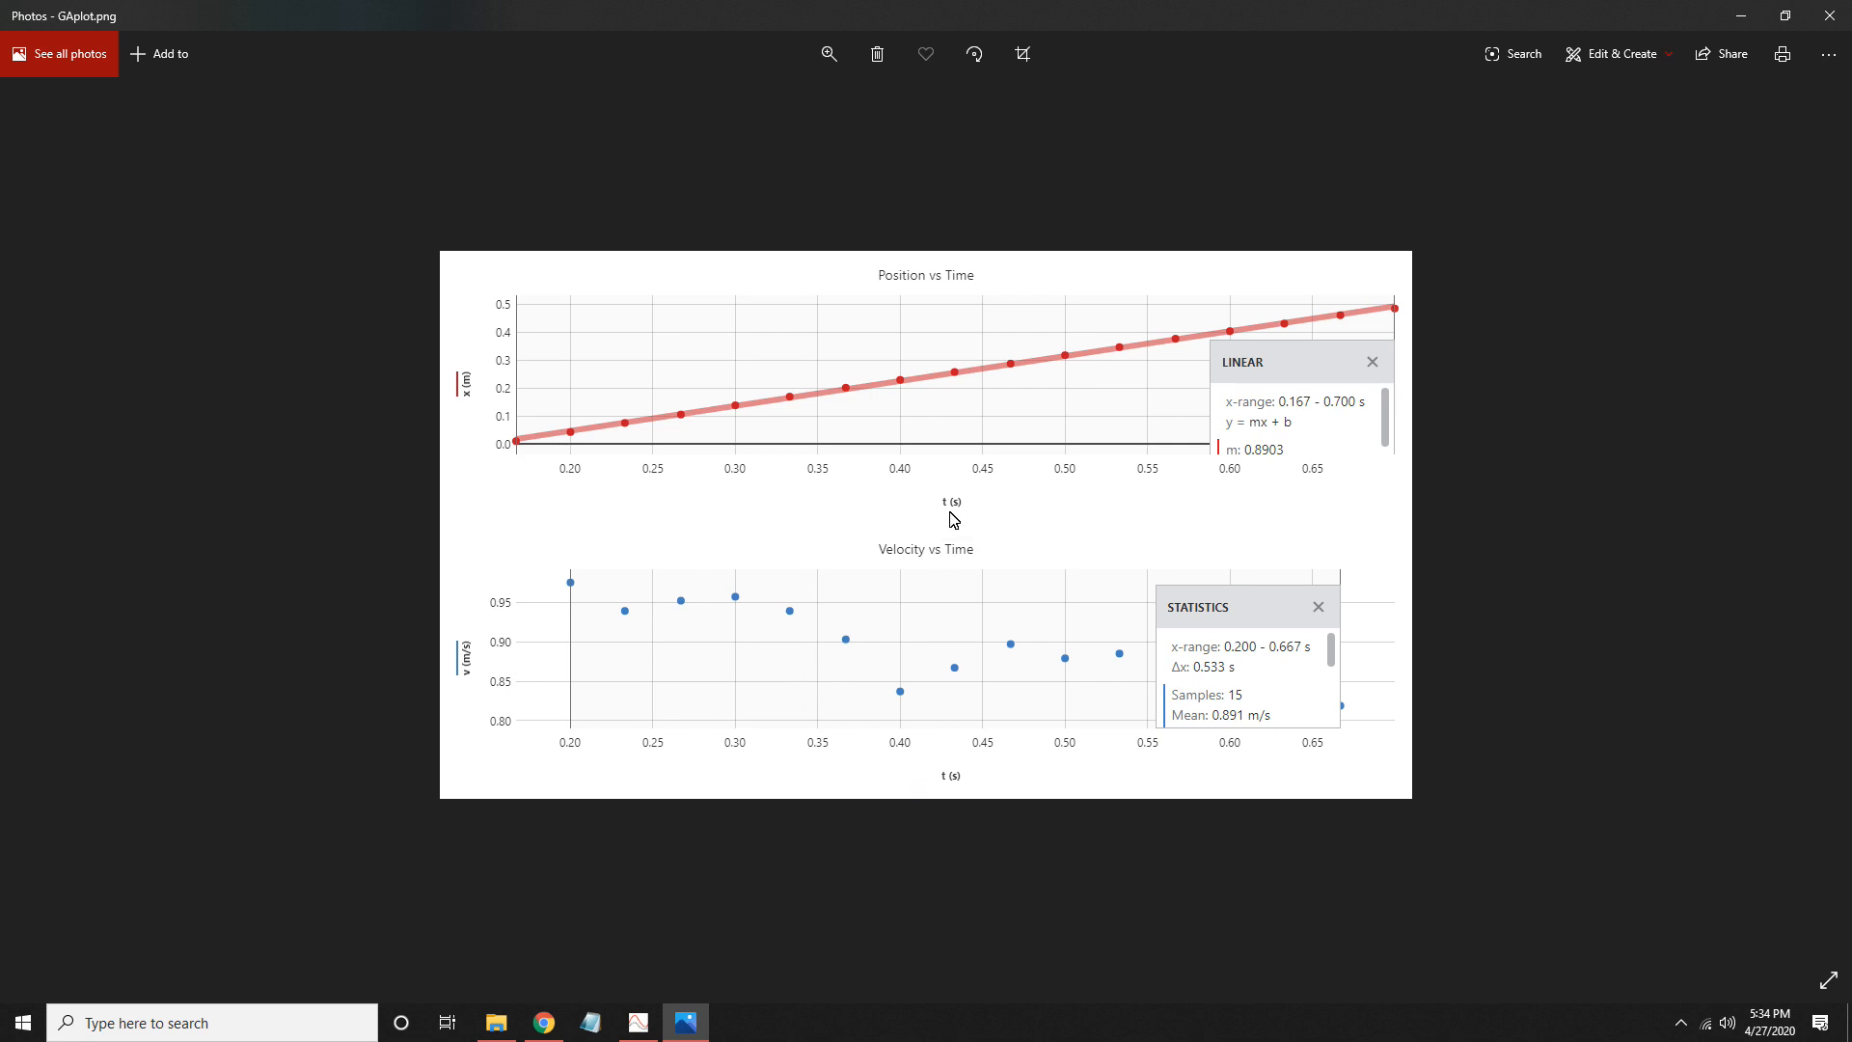
left_click(1826, 15)
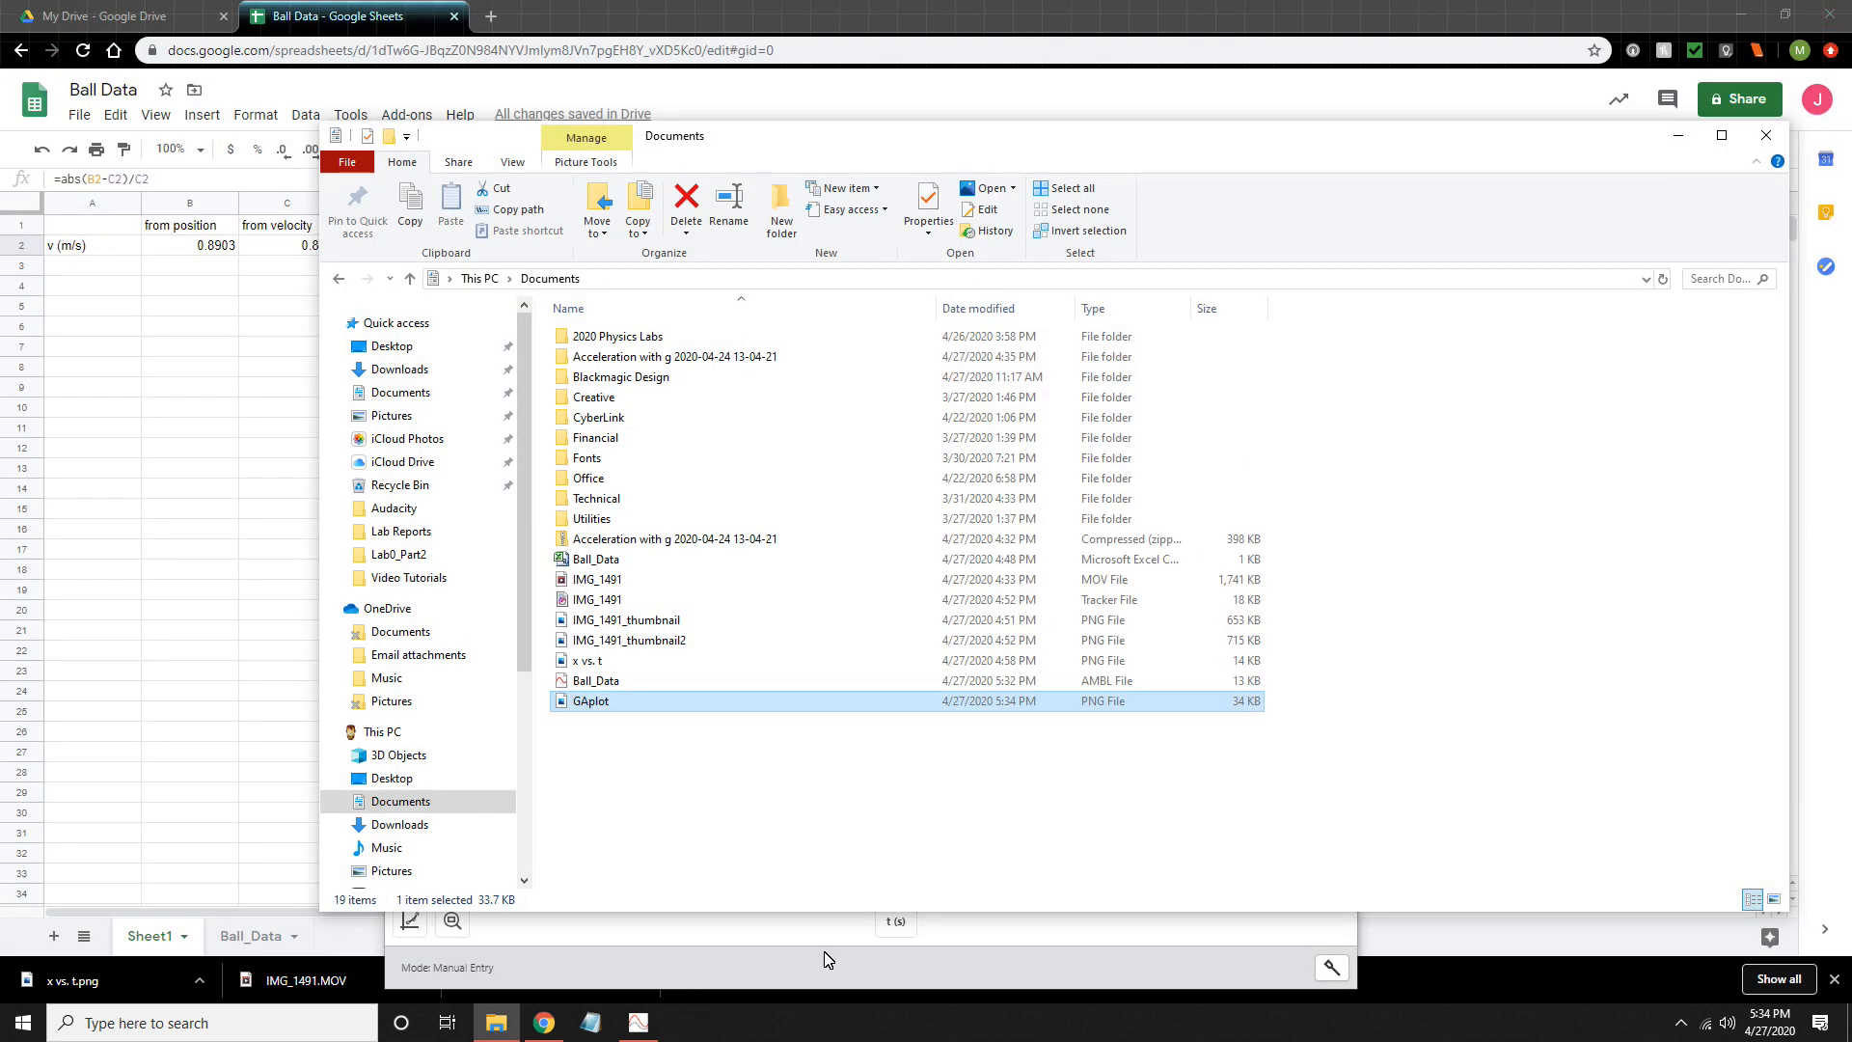
- Switch to Google Sheets and label cells A21 and A22 of the Ball_Data sheet "mean" and "stdv"
left_click(544, 1022)
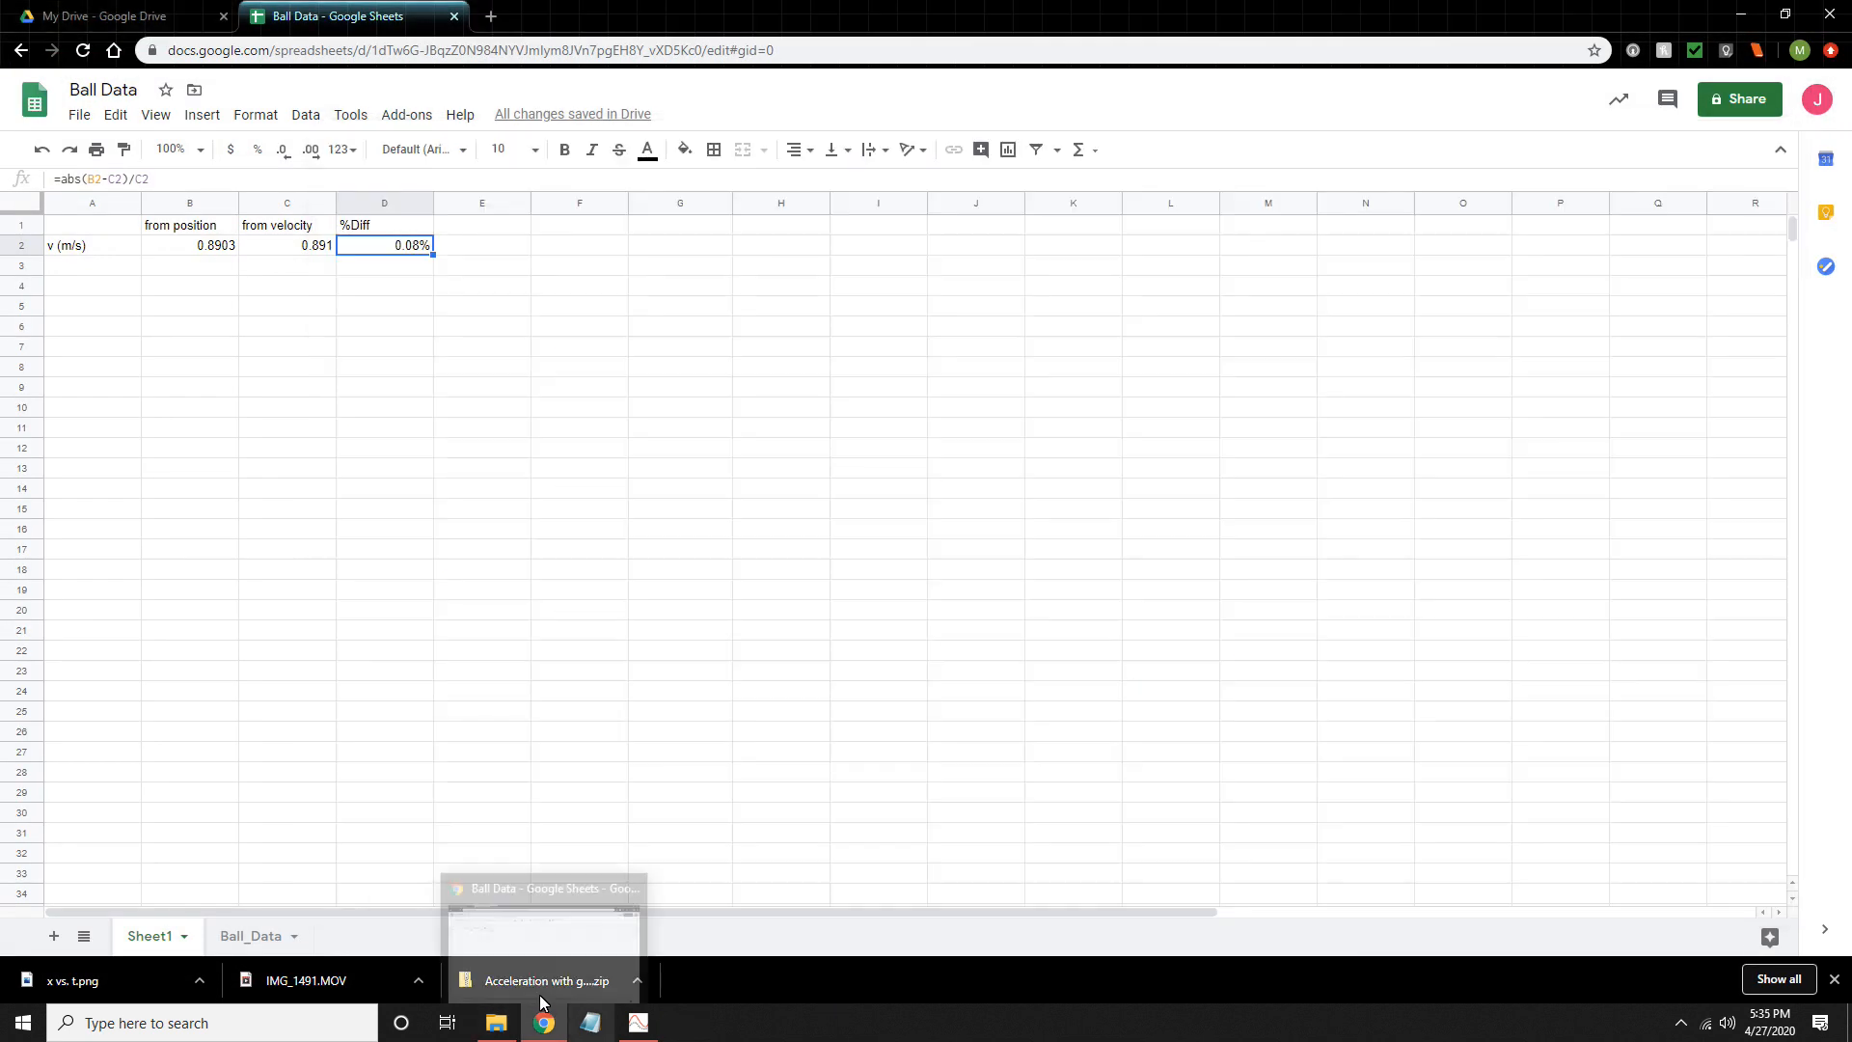
left_click(249, 935)
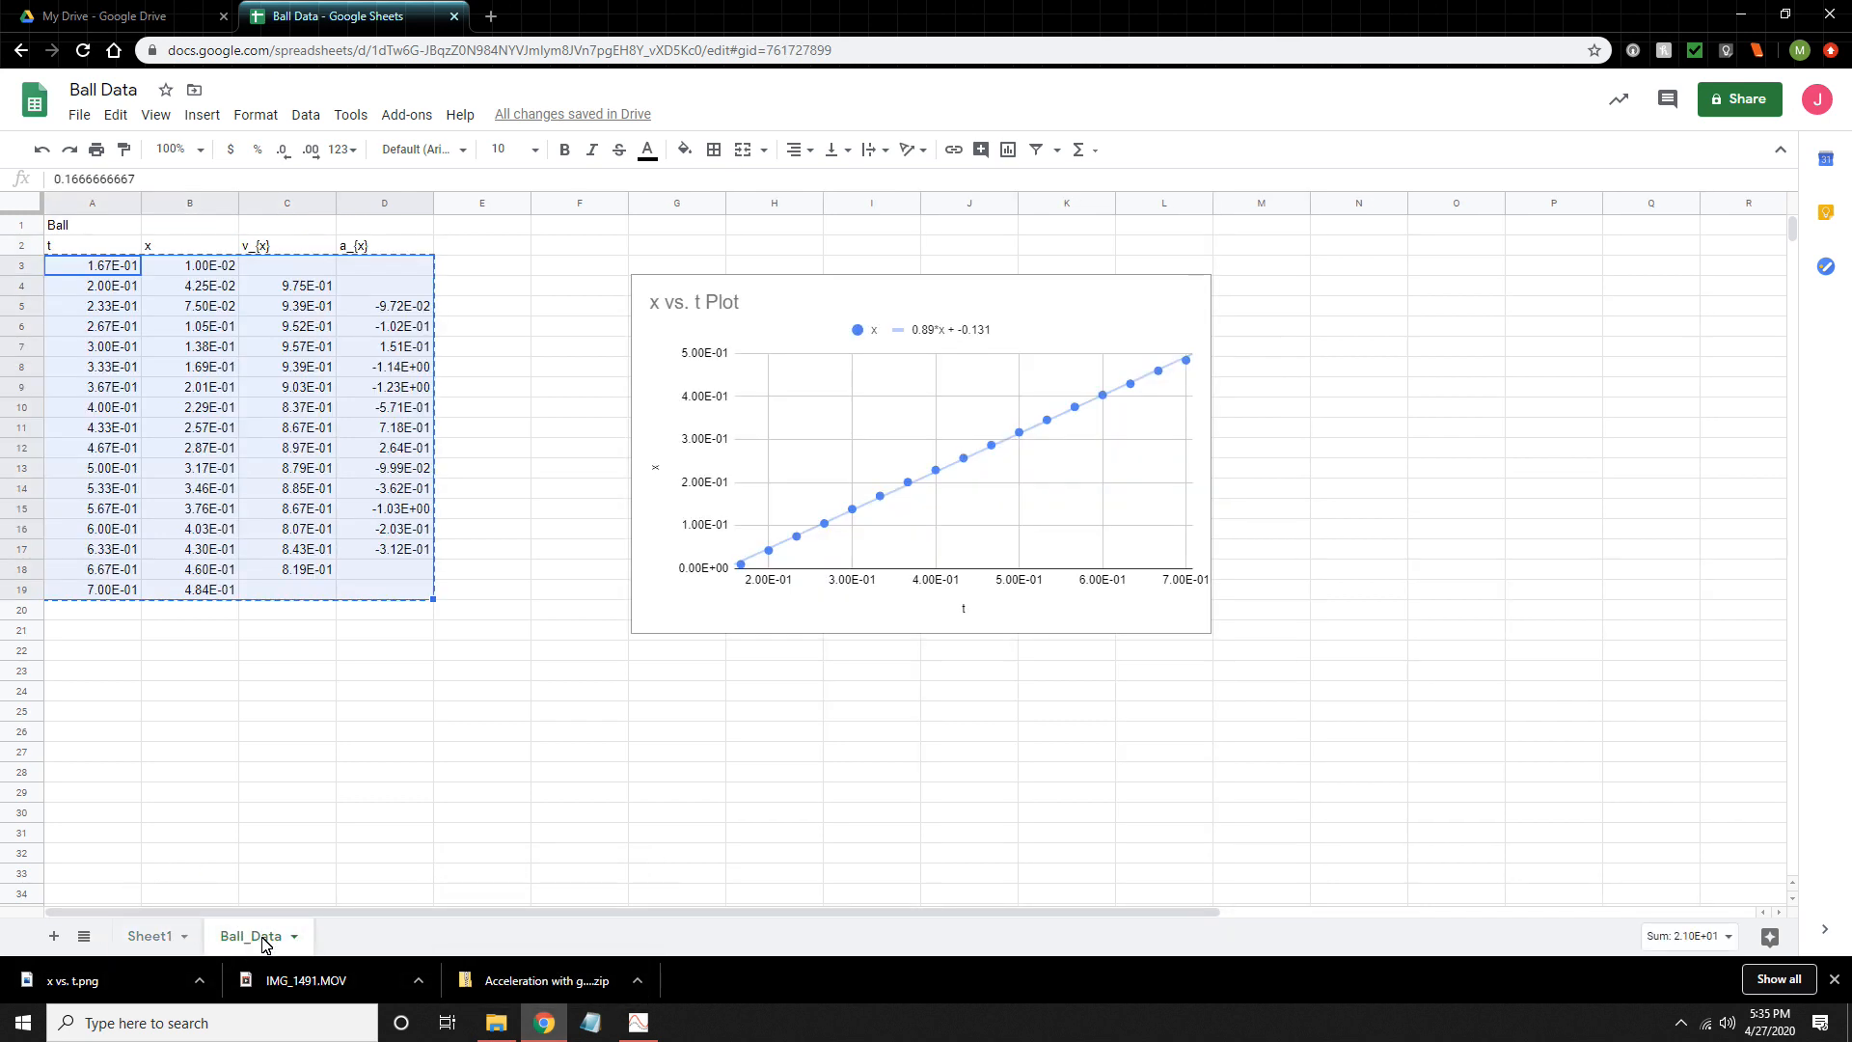
left_click(575, 231)
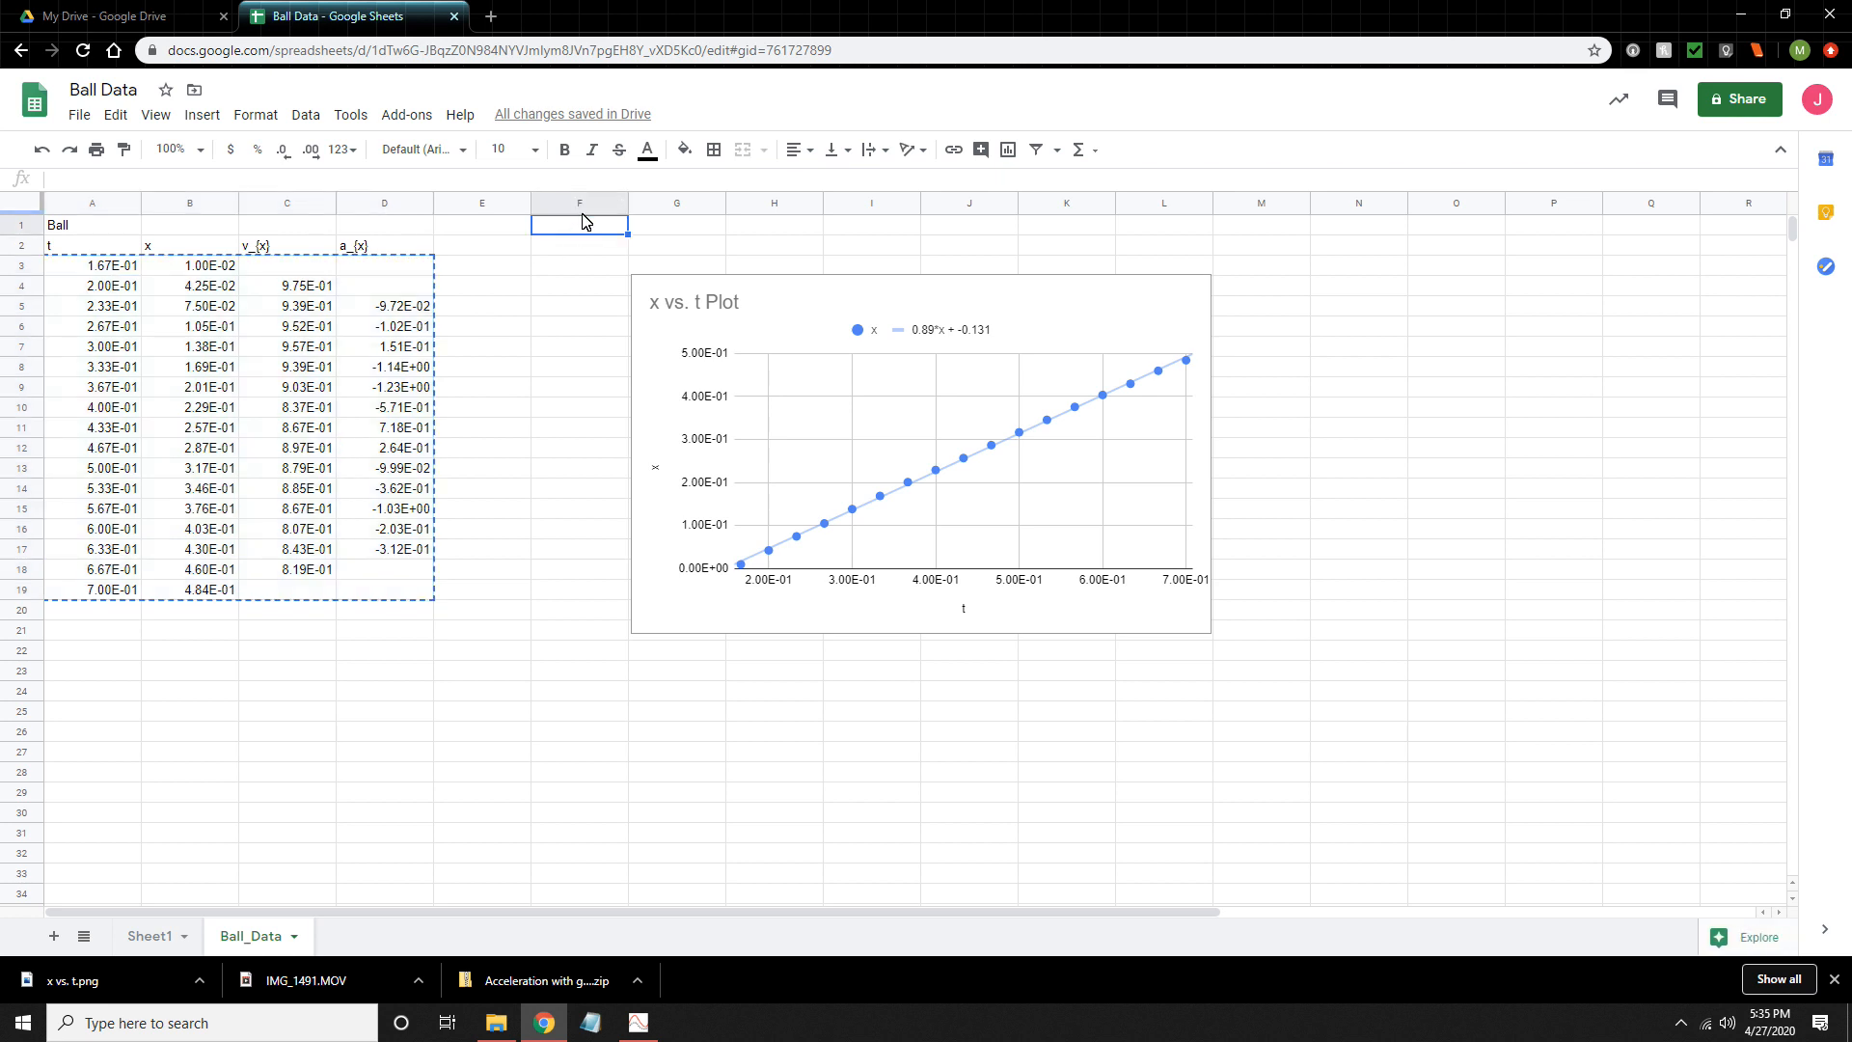
left_click(77, 639)
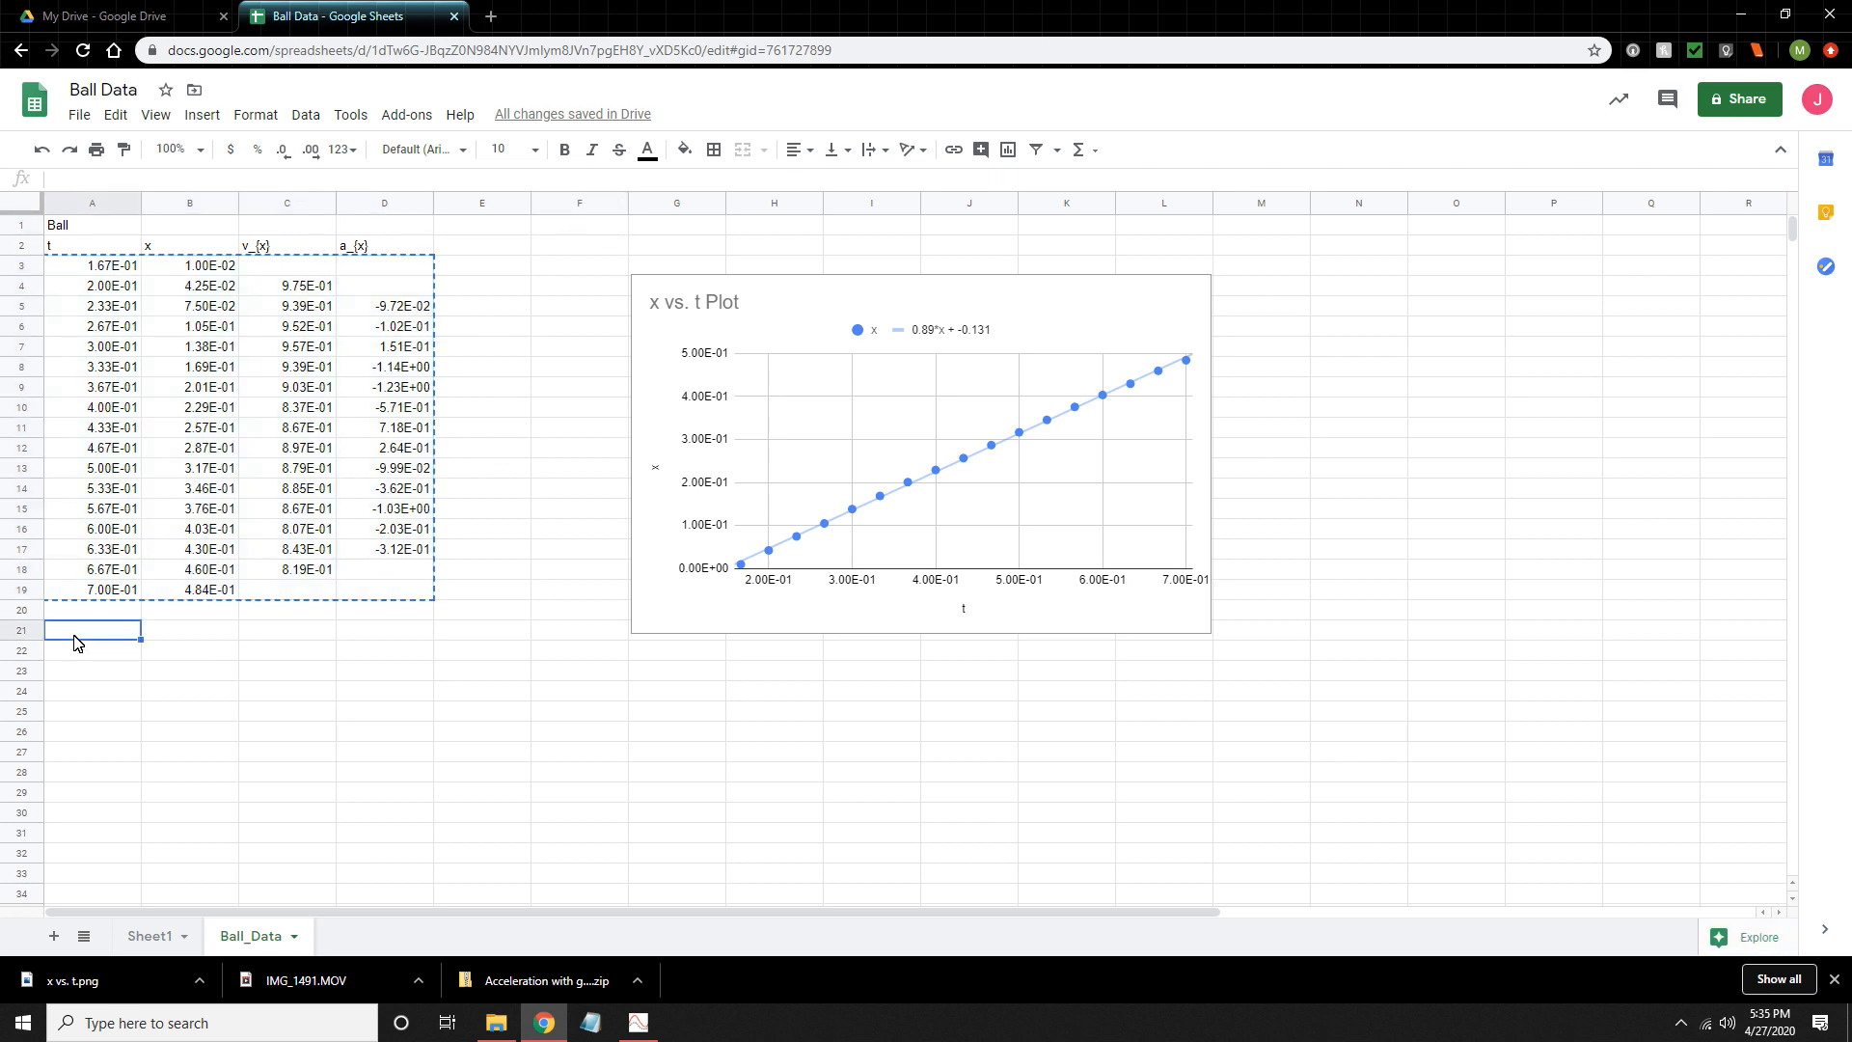
type("mean")
key("Return")
type("stdv")
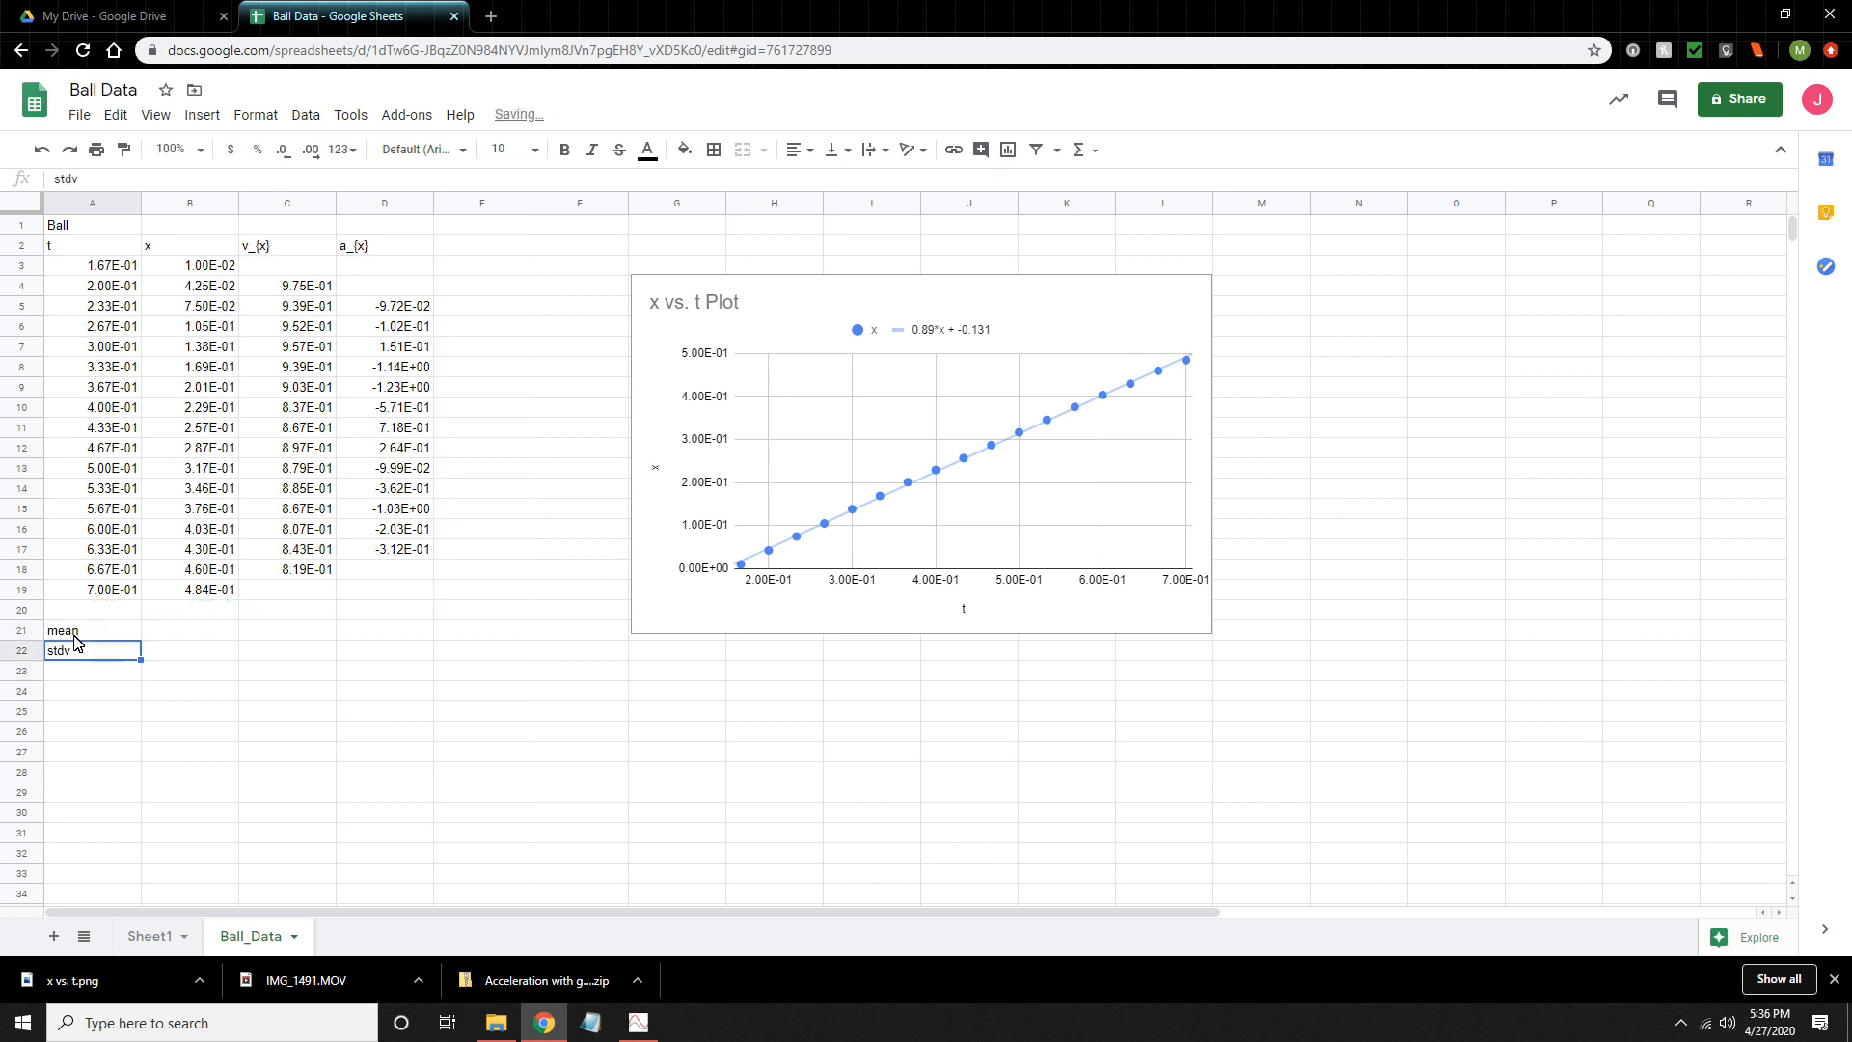
- Calculate the mean of the v_{x} column in cell C21 with =average(C4:C18)
key("Tab")
key("Tab")
key("Up")
key("Left")
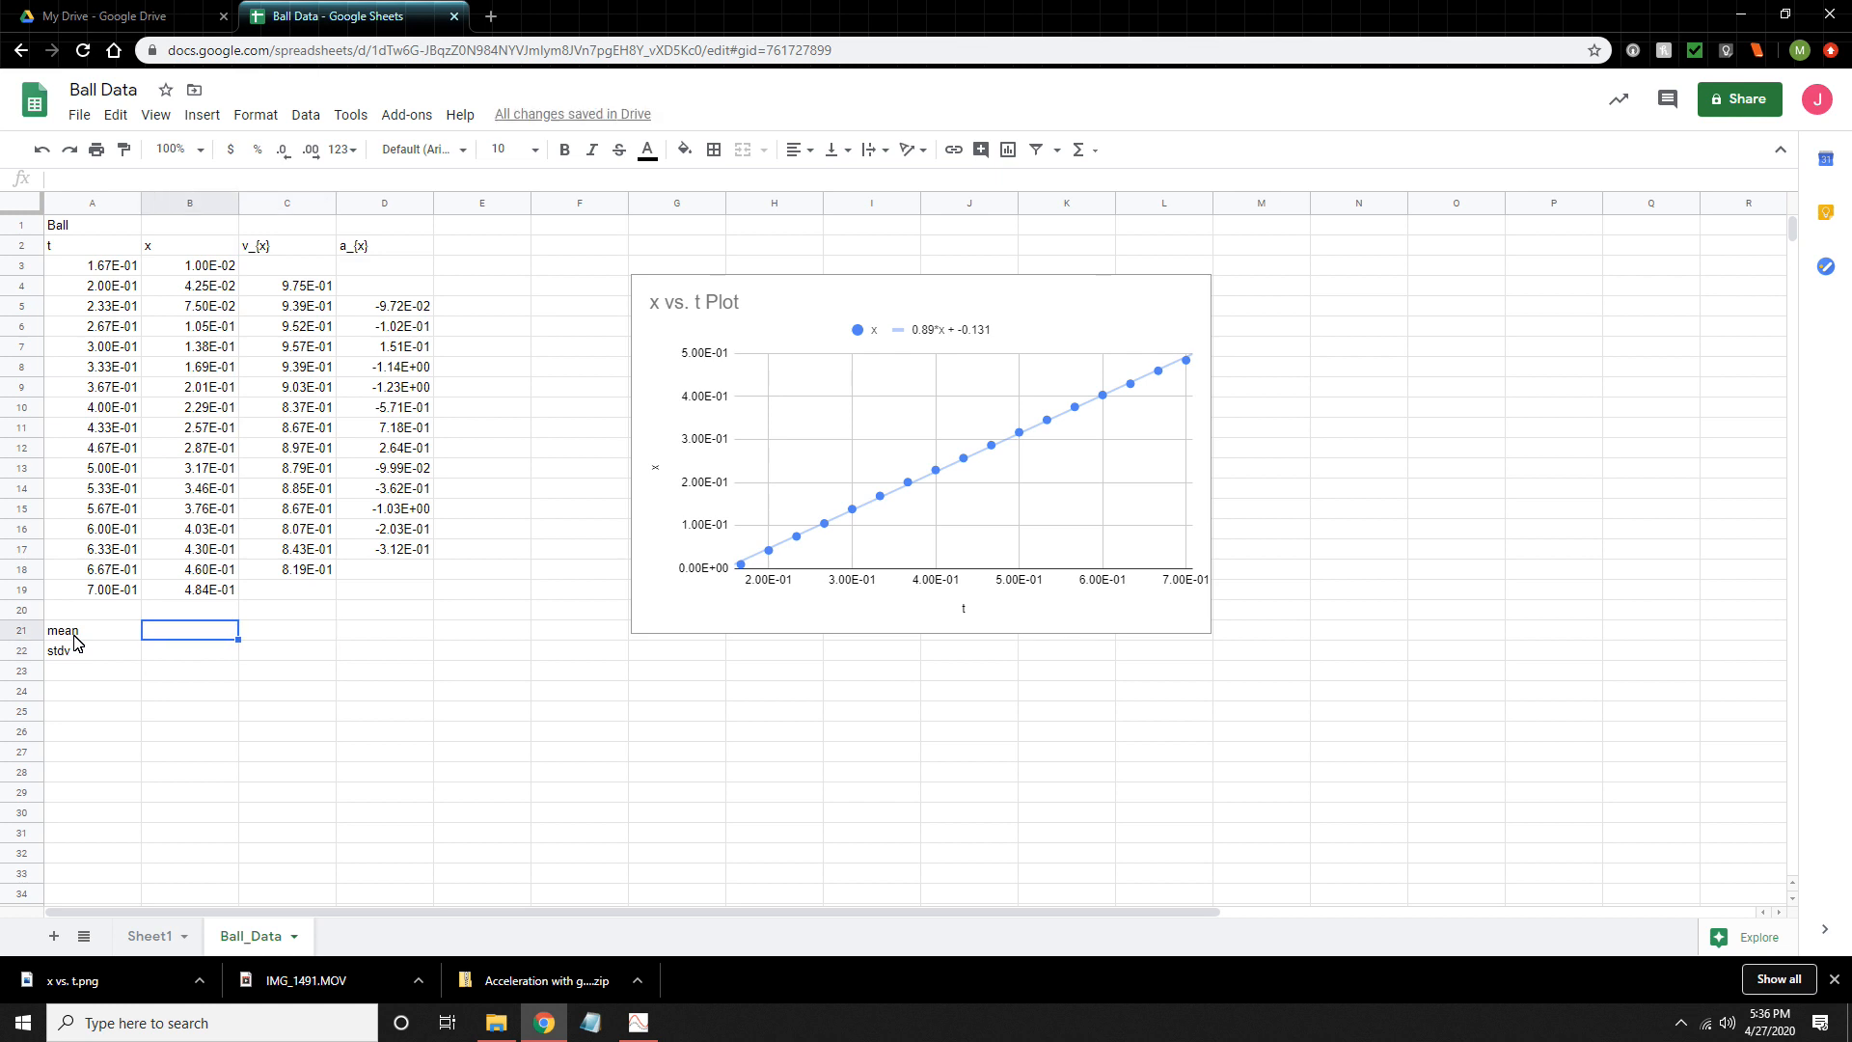
key("Right")
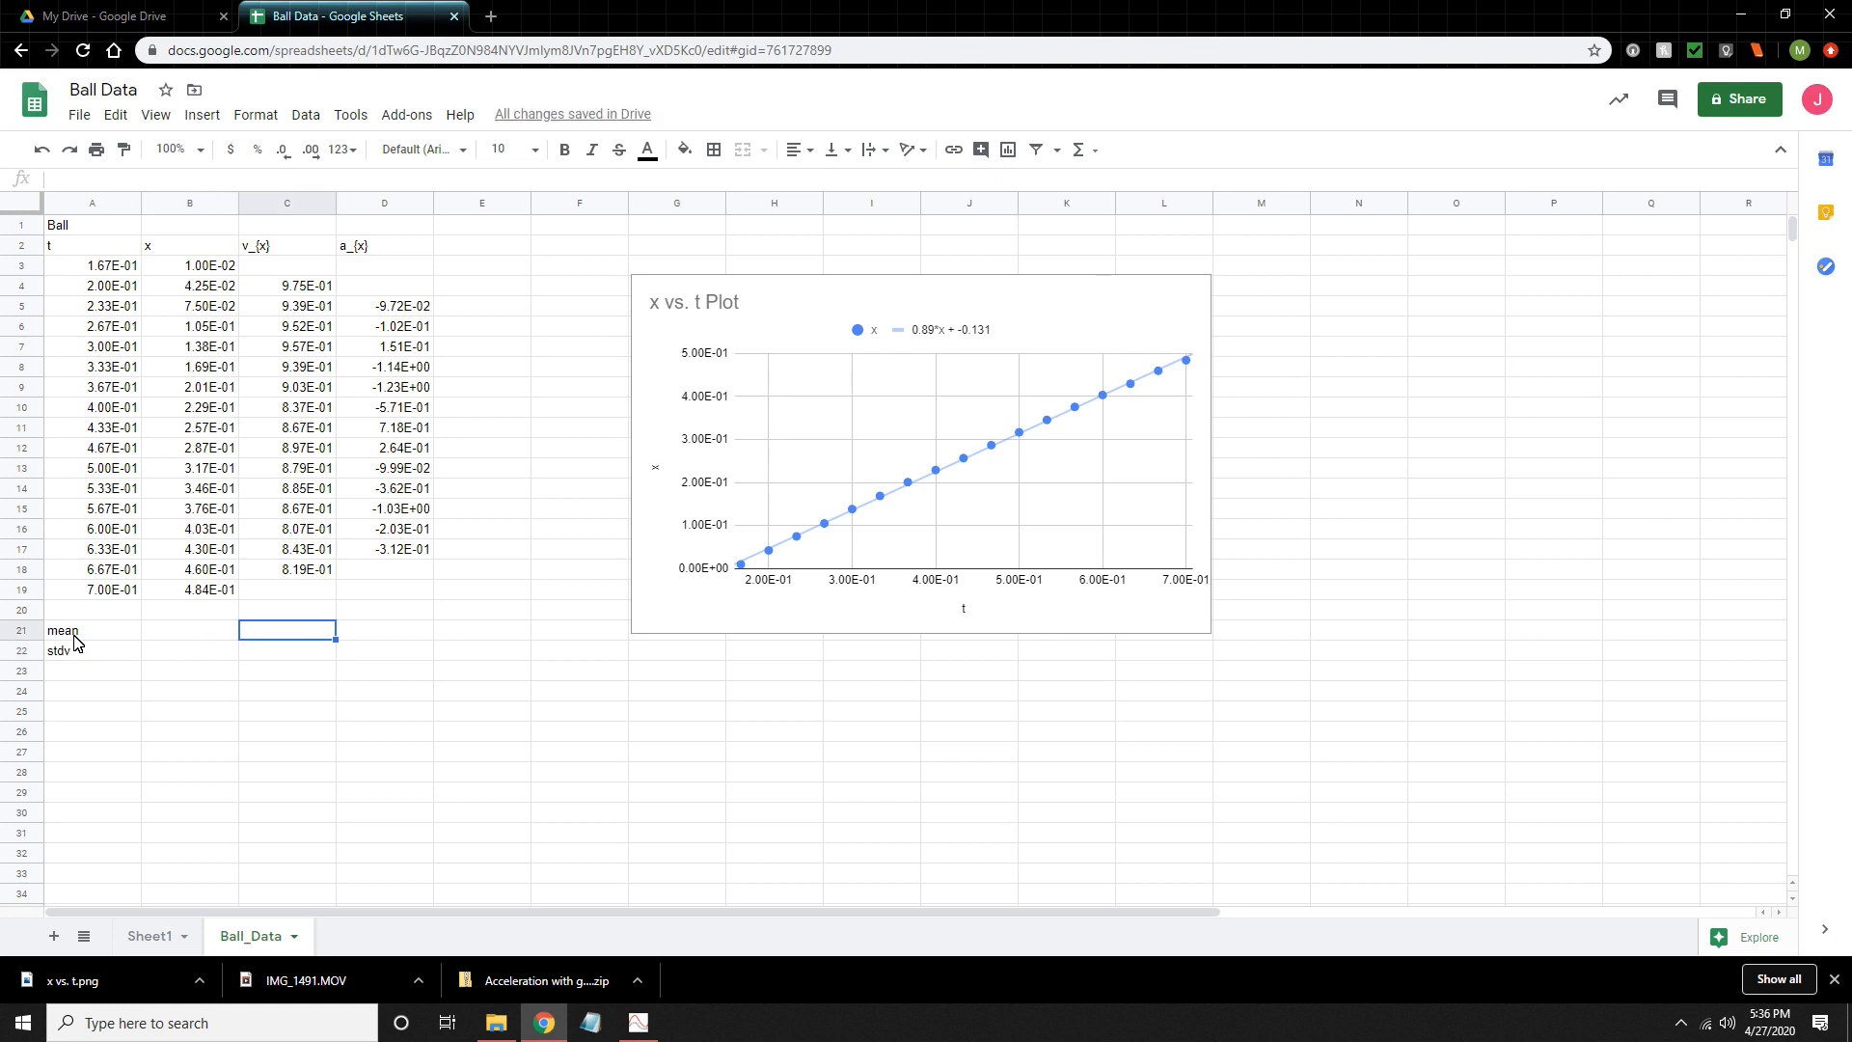
type("=a")
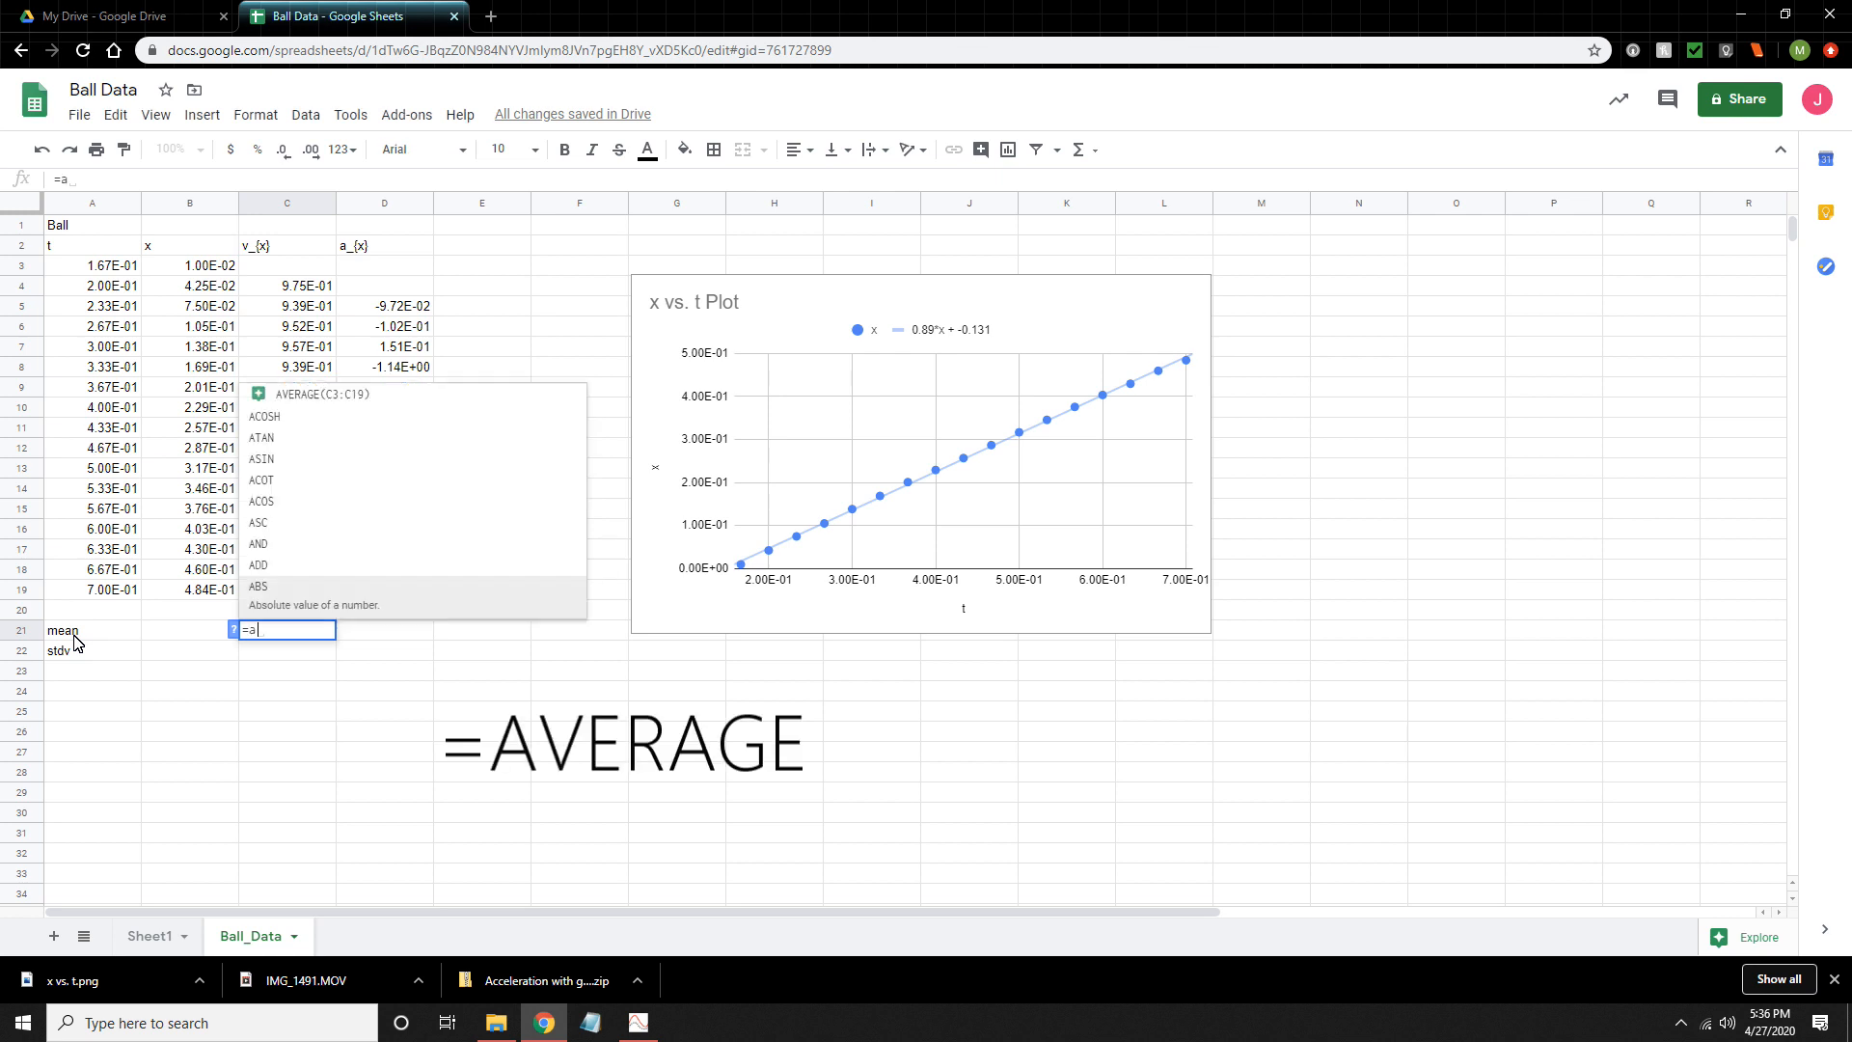
type("verage")
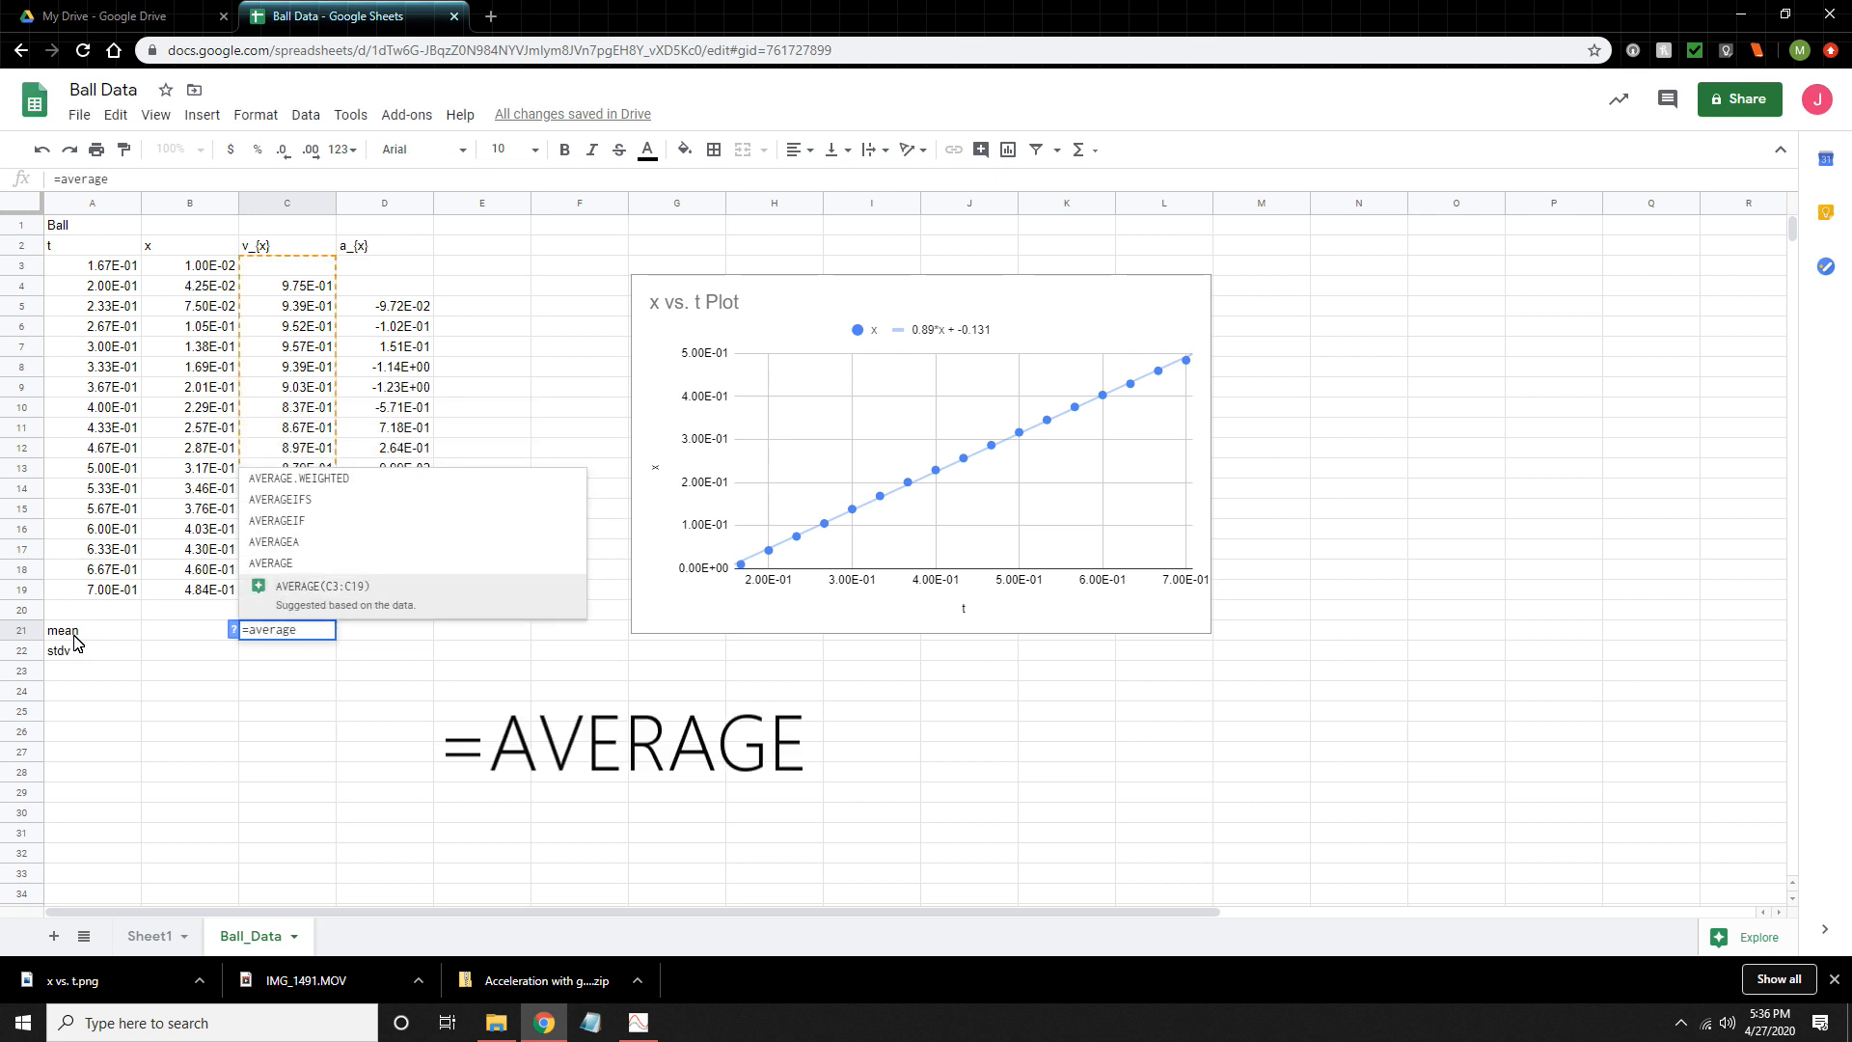
type("(")
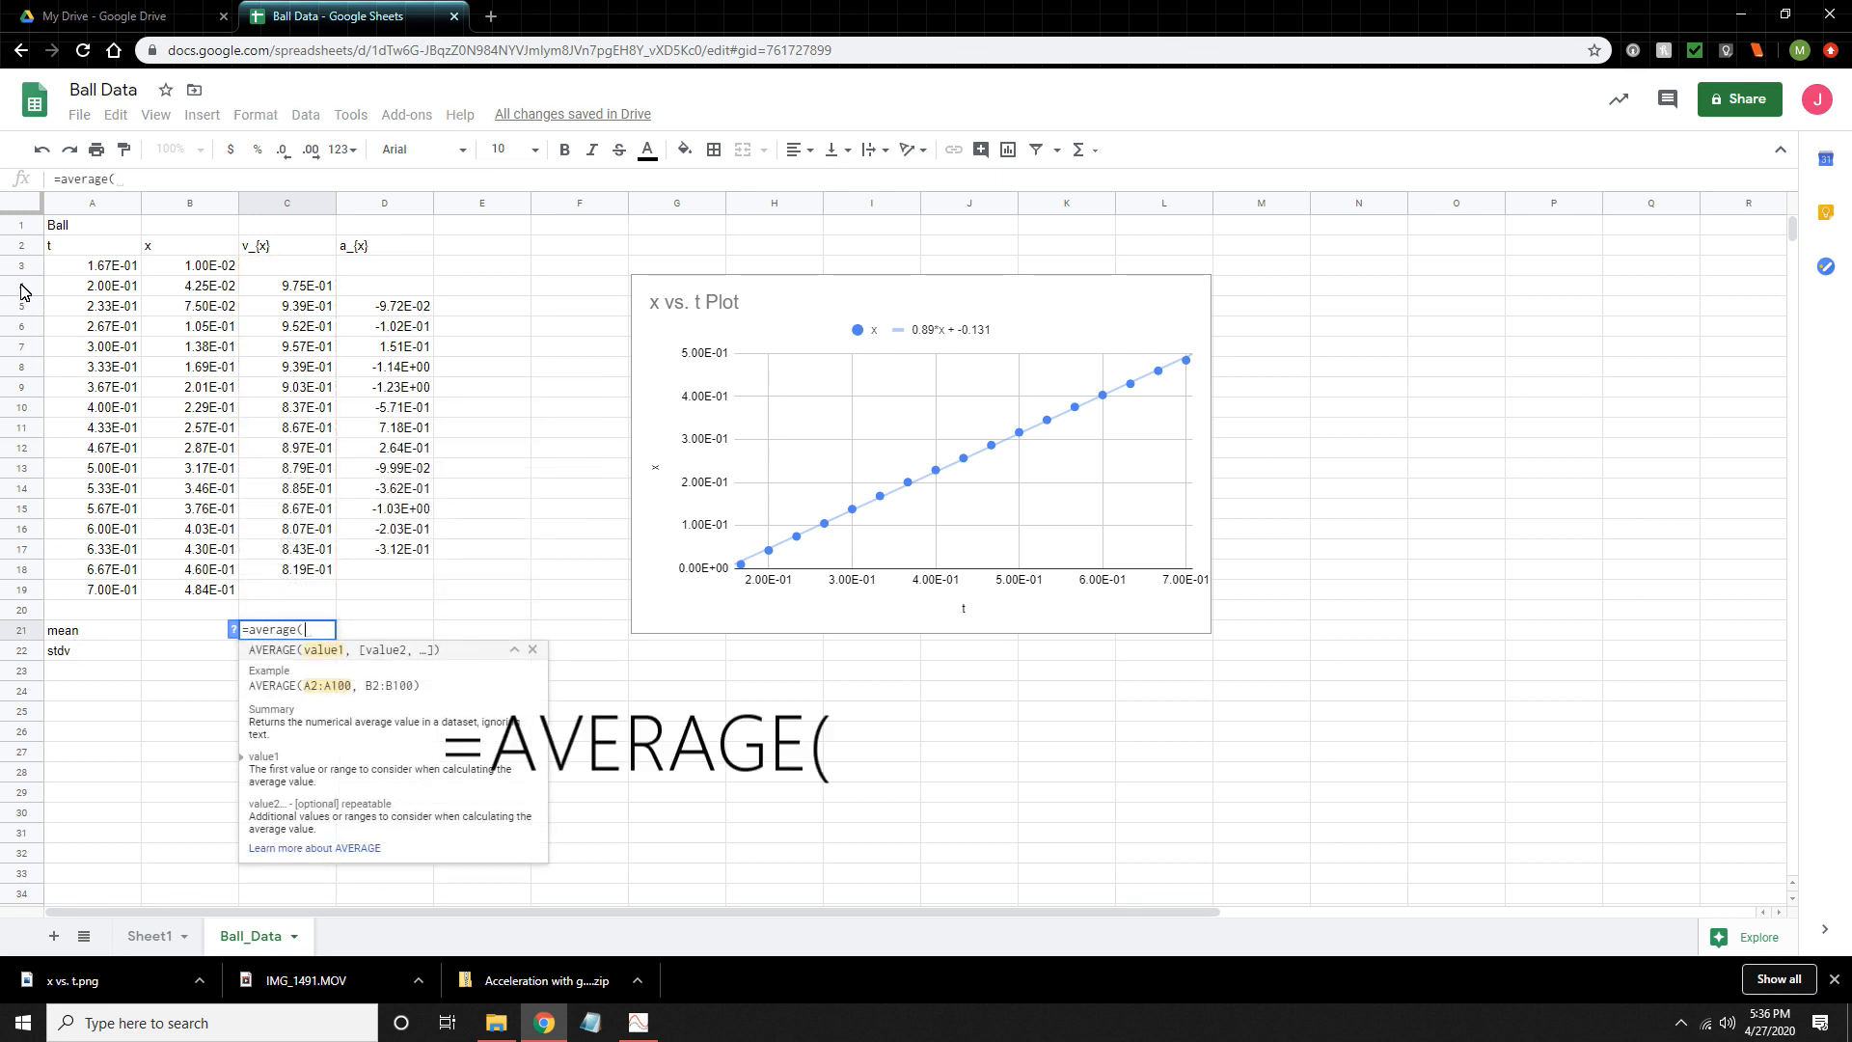
left_click_drag(310, 283, 322, 572)
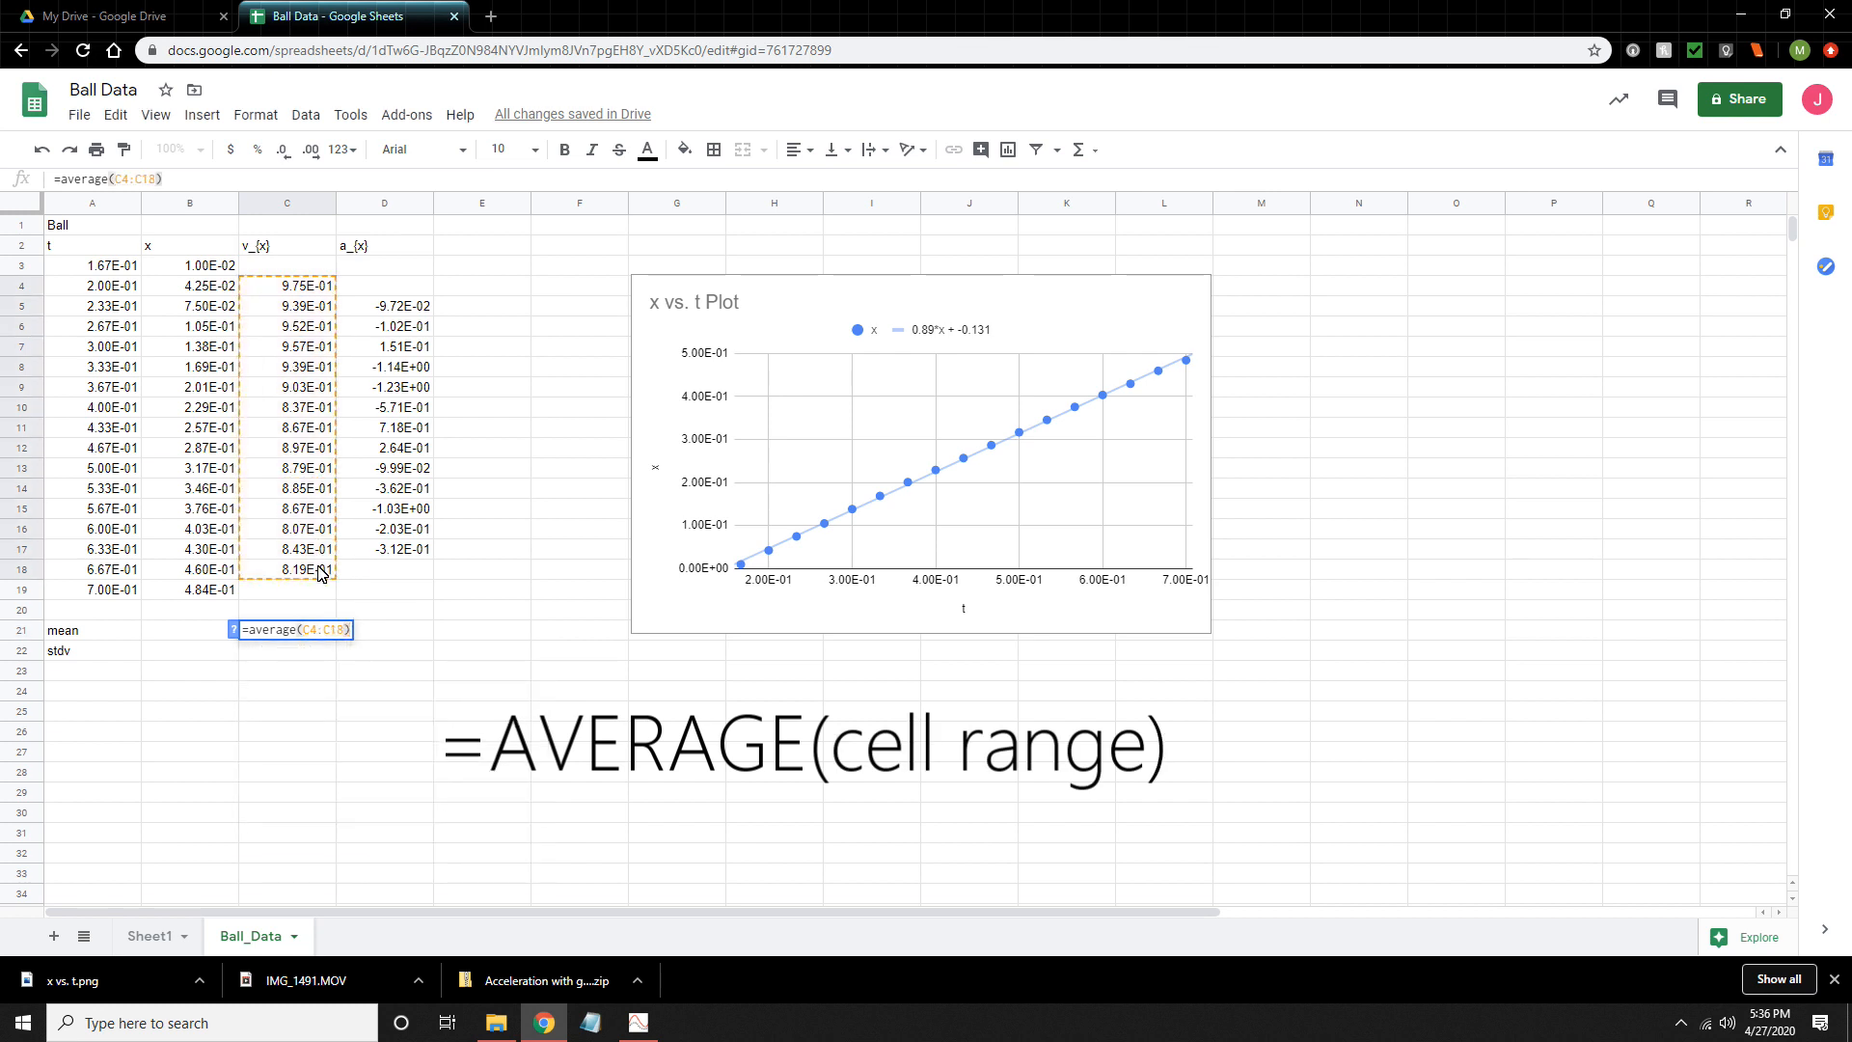
key("Return")
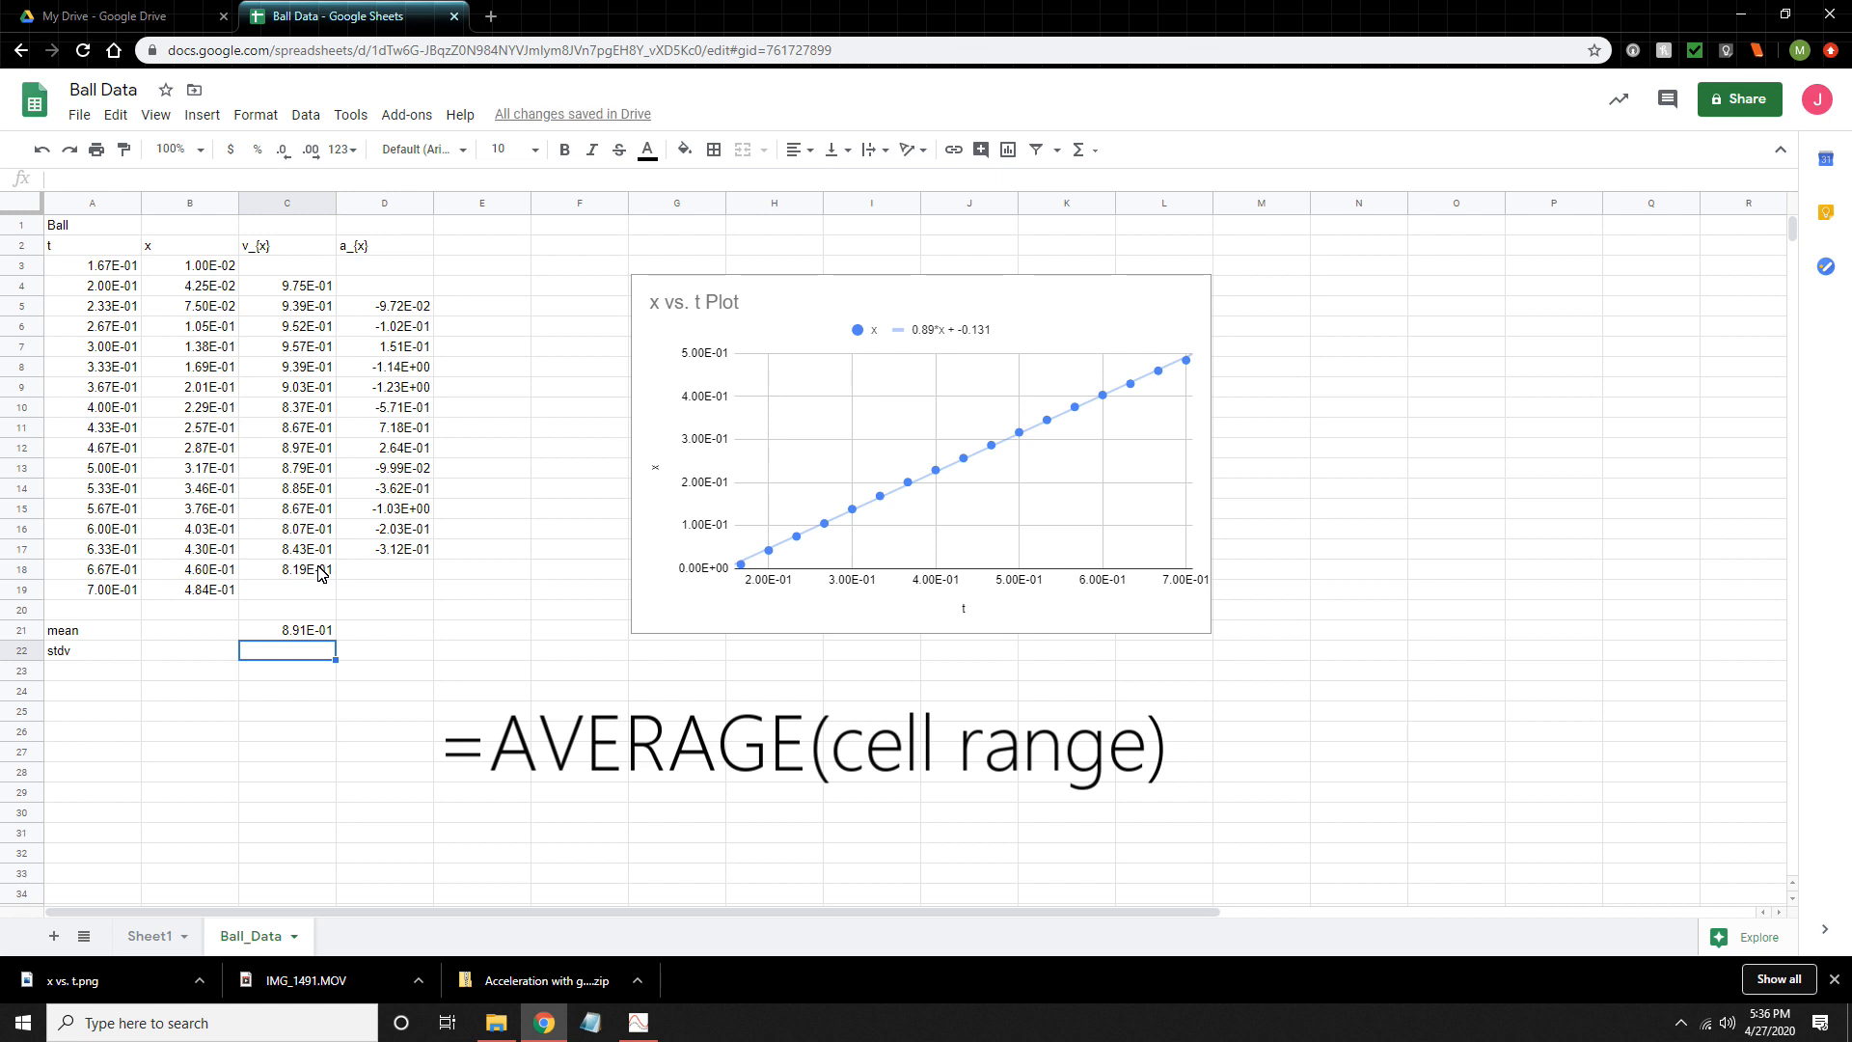
- Calculate the standard deviation of the v_{x} column in cell C22 with =stdev(C4:C18)
type("=s")
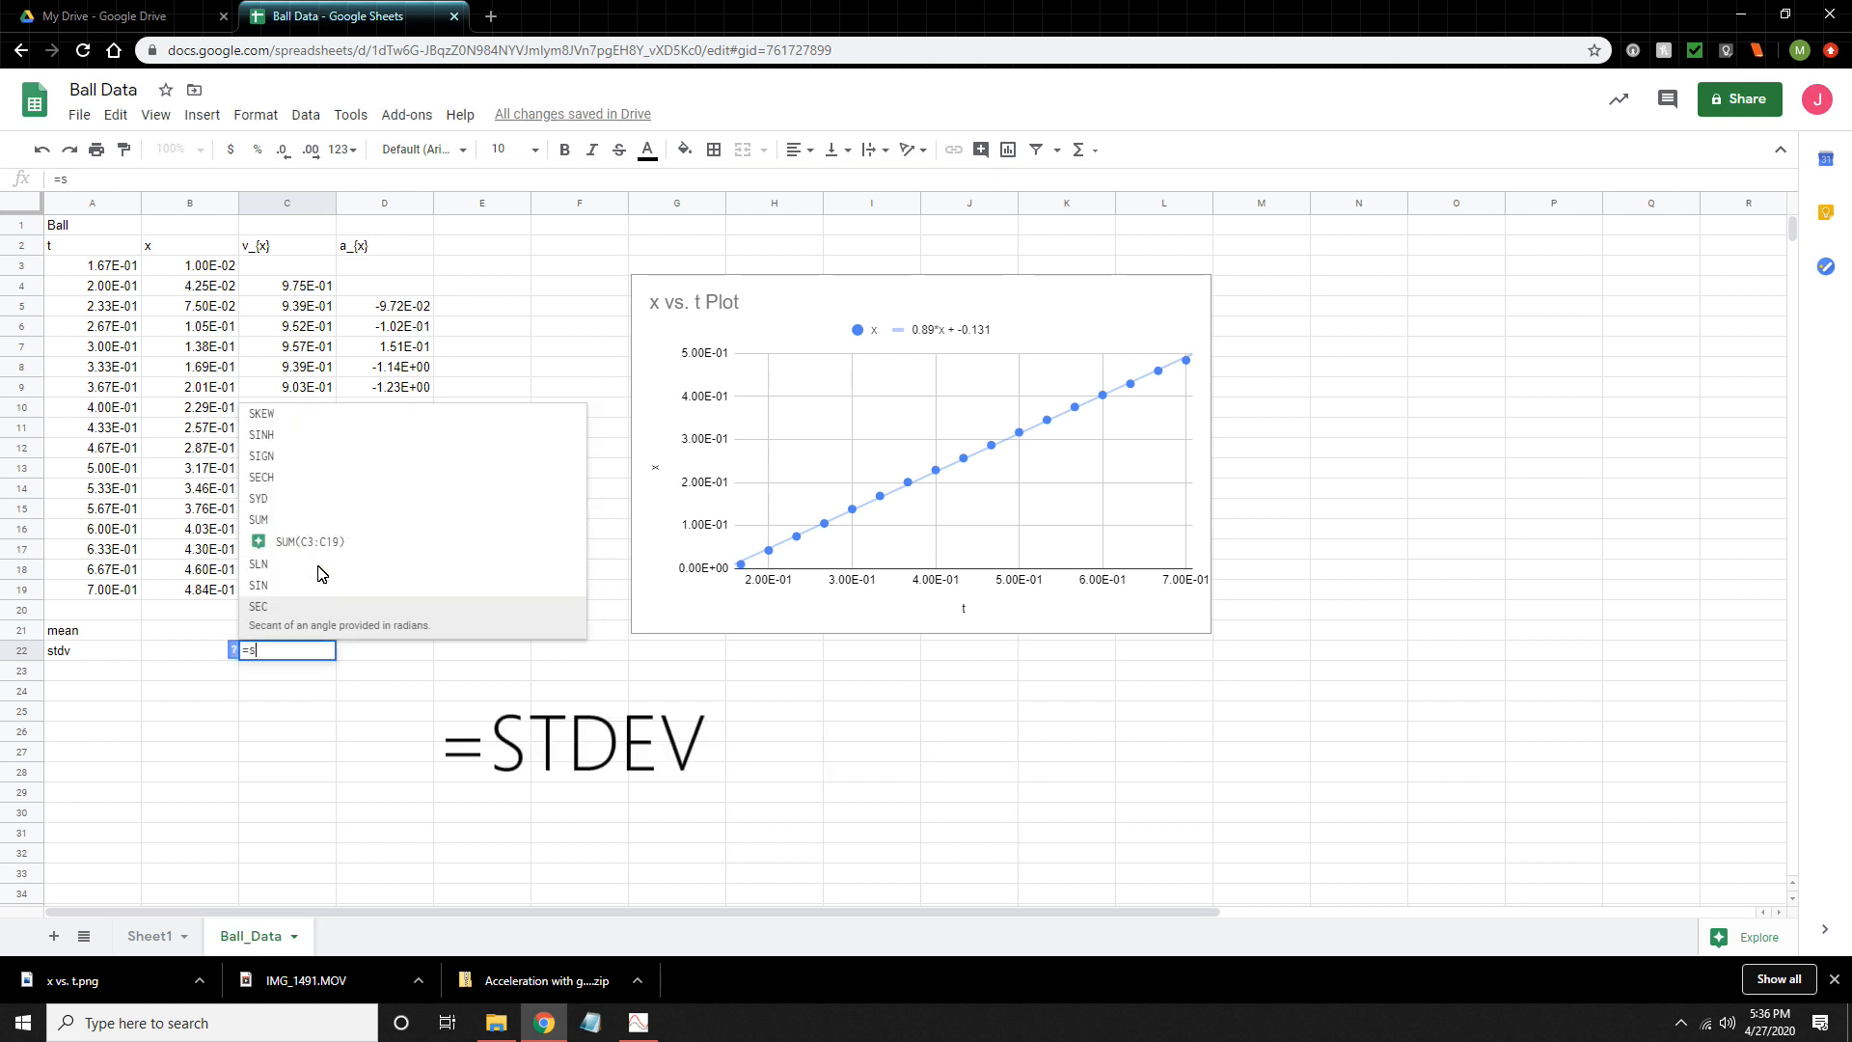
type("tde")
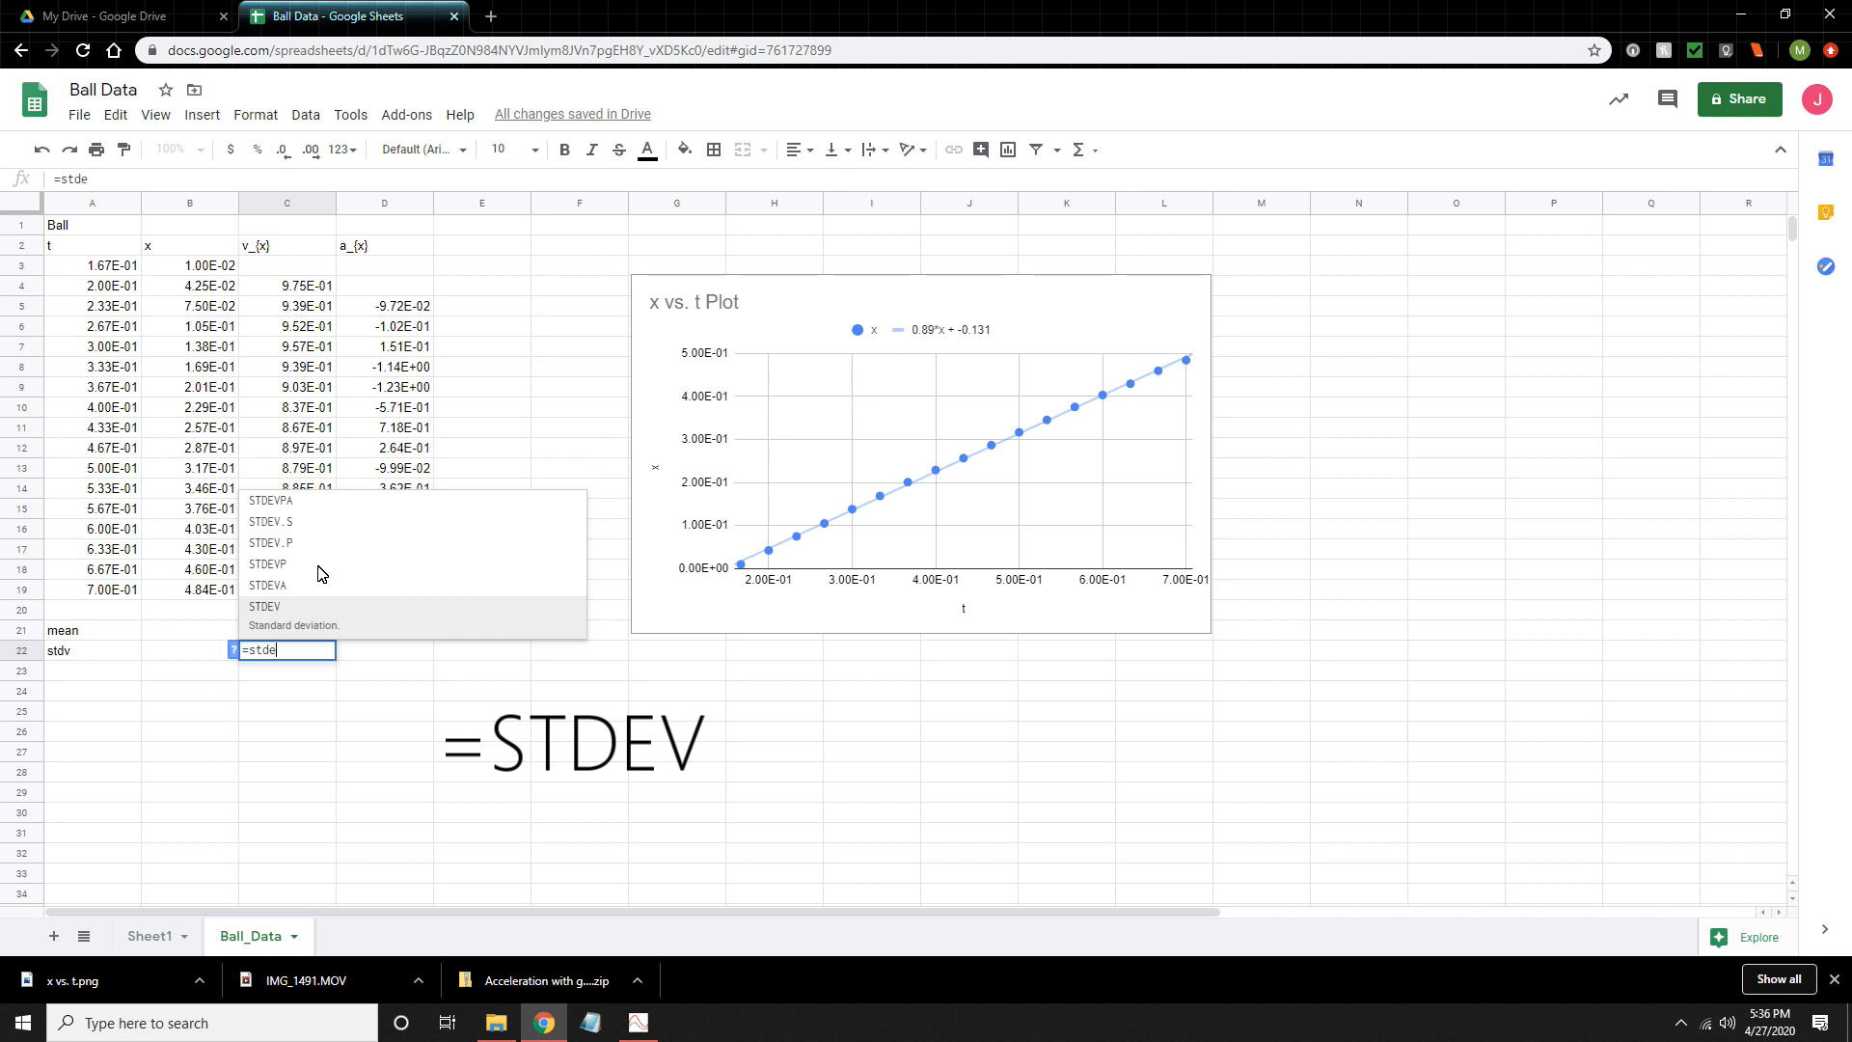
type("v(")
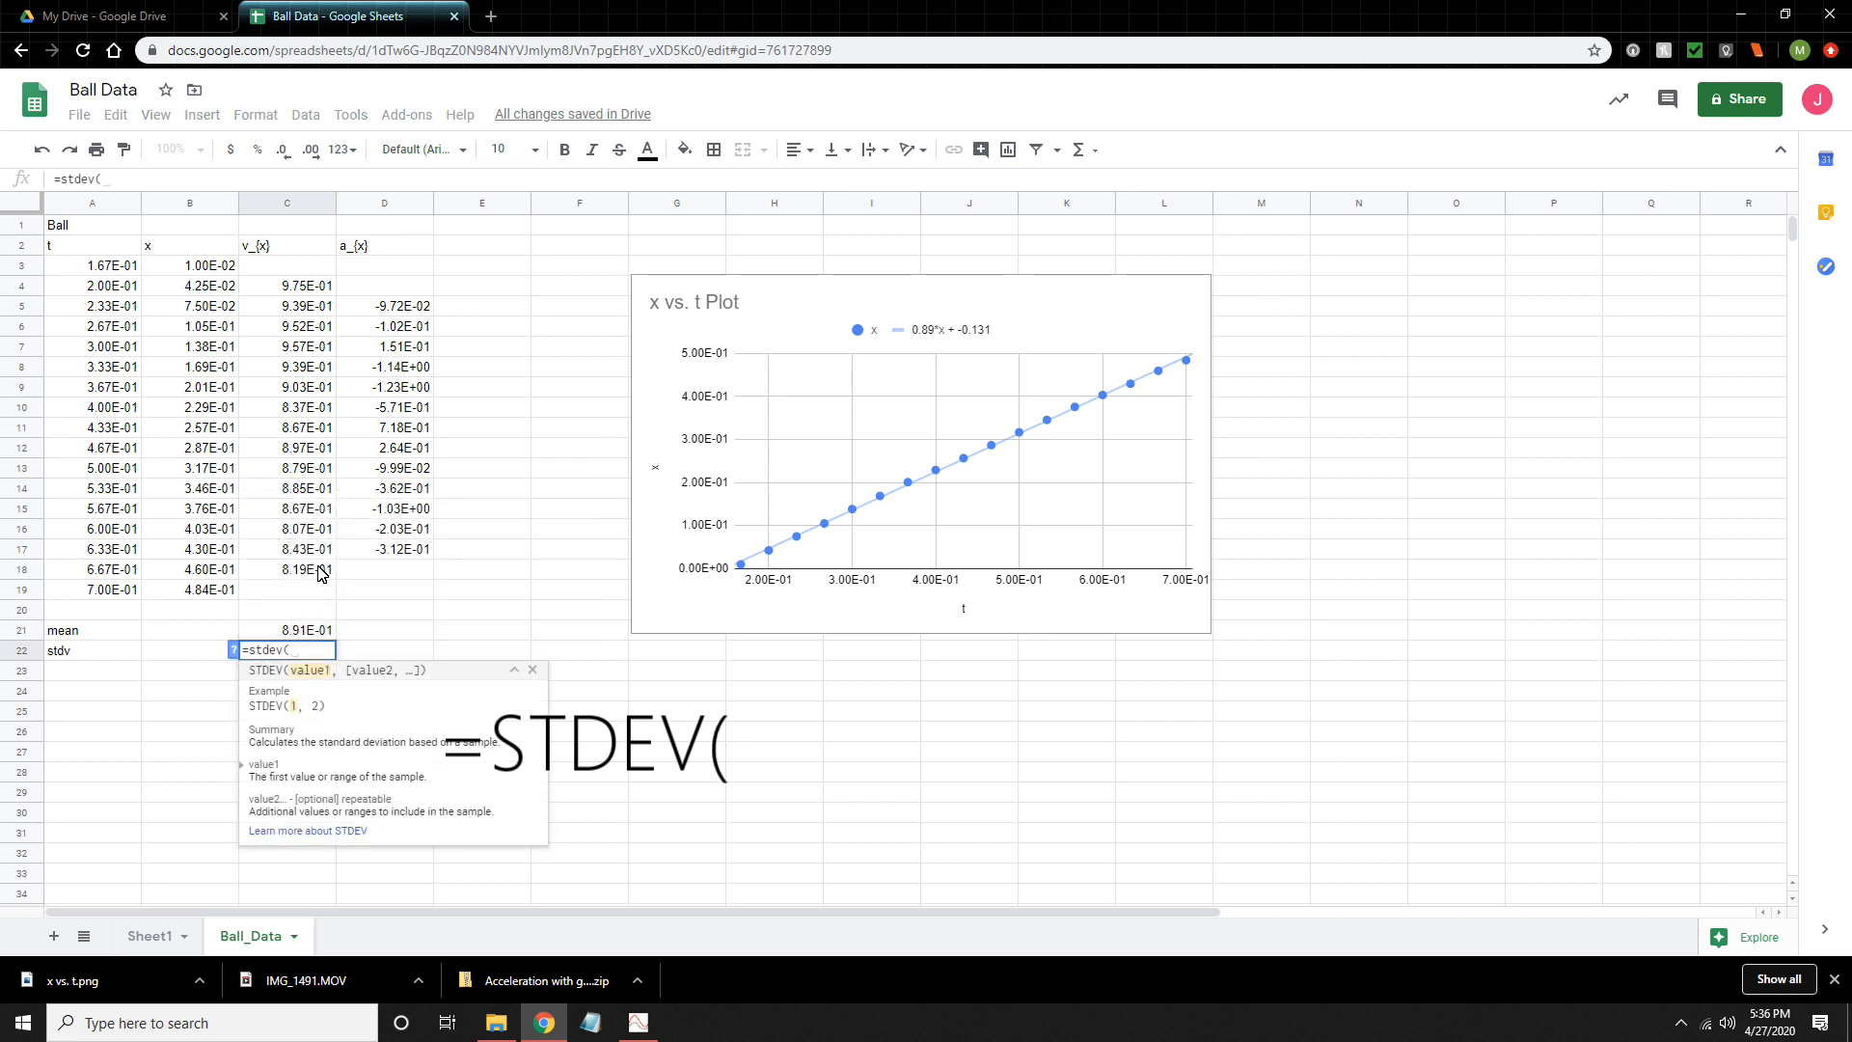
left_click_drag(321, 573, 280, 288)
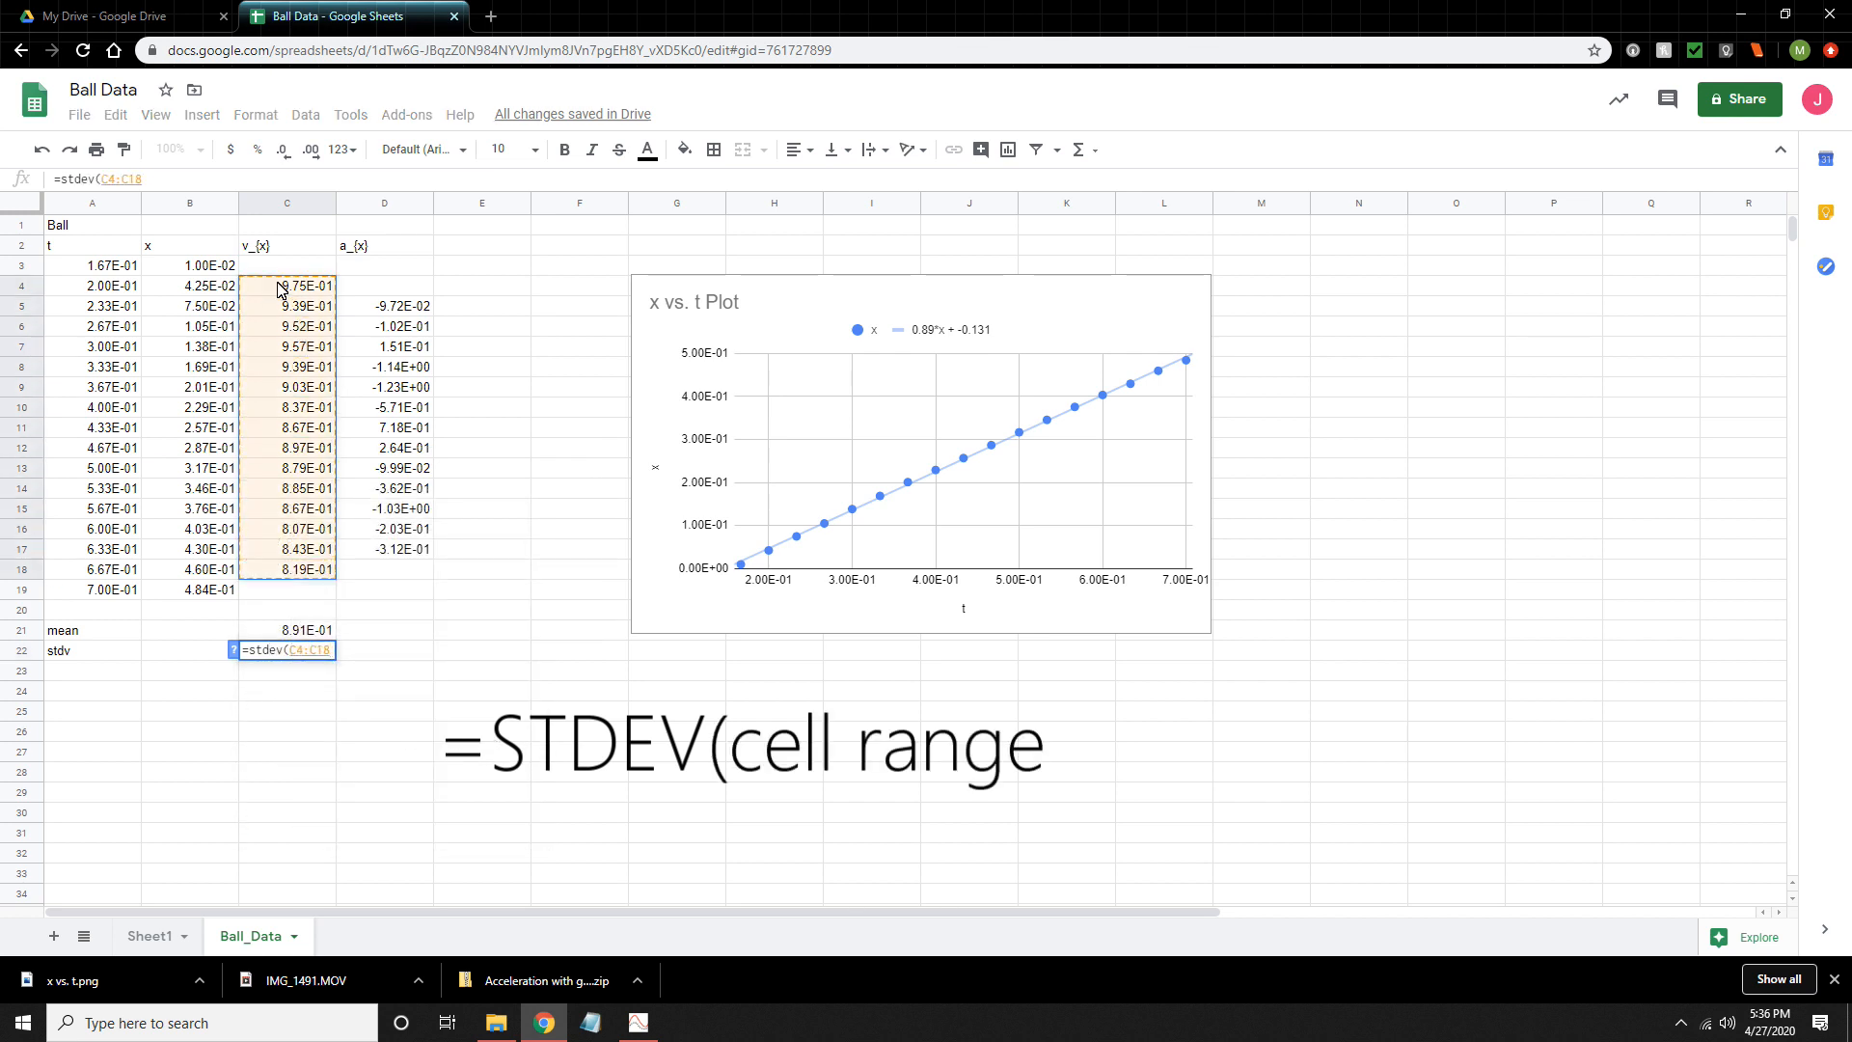
key("Return")
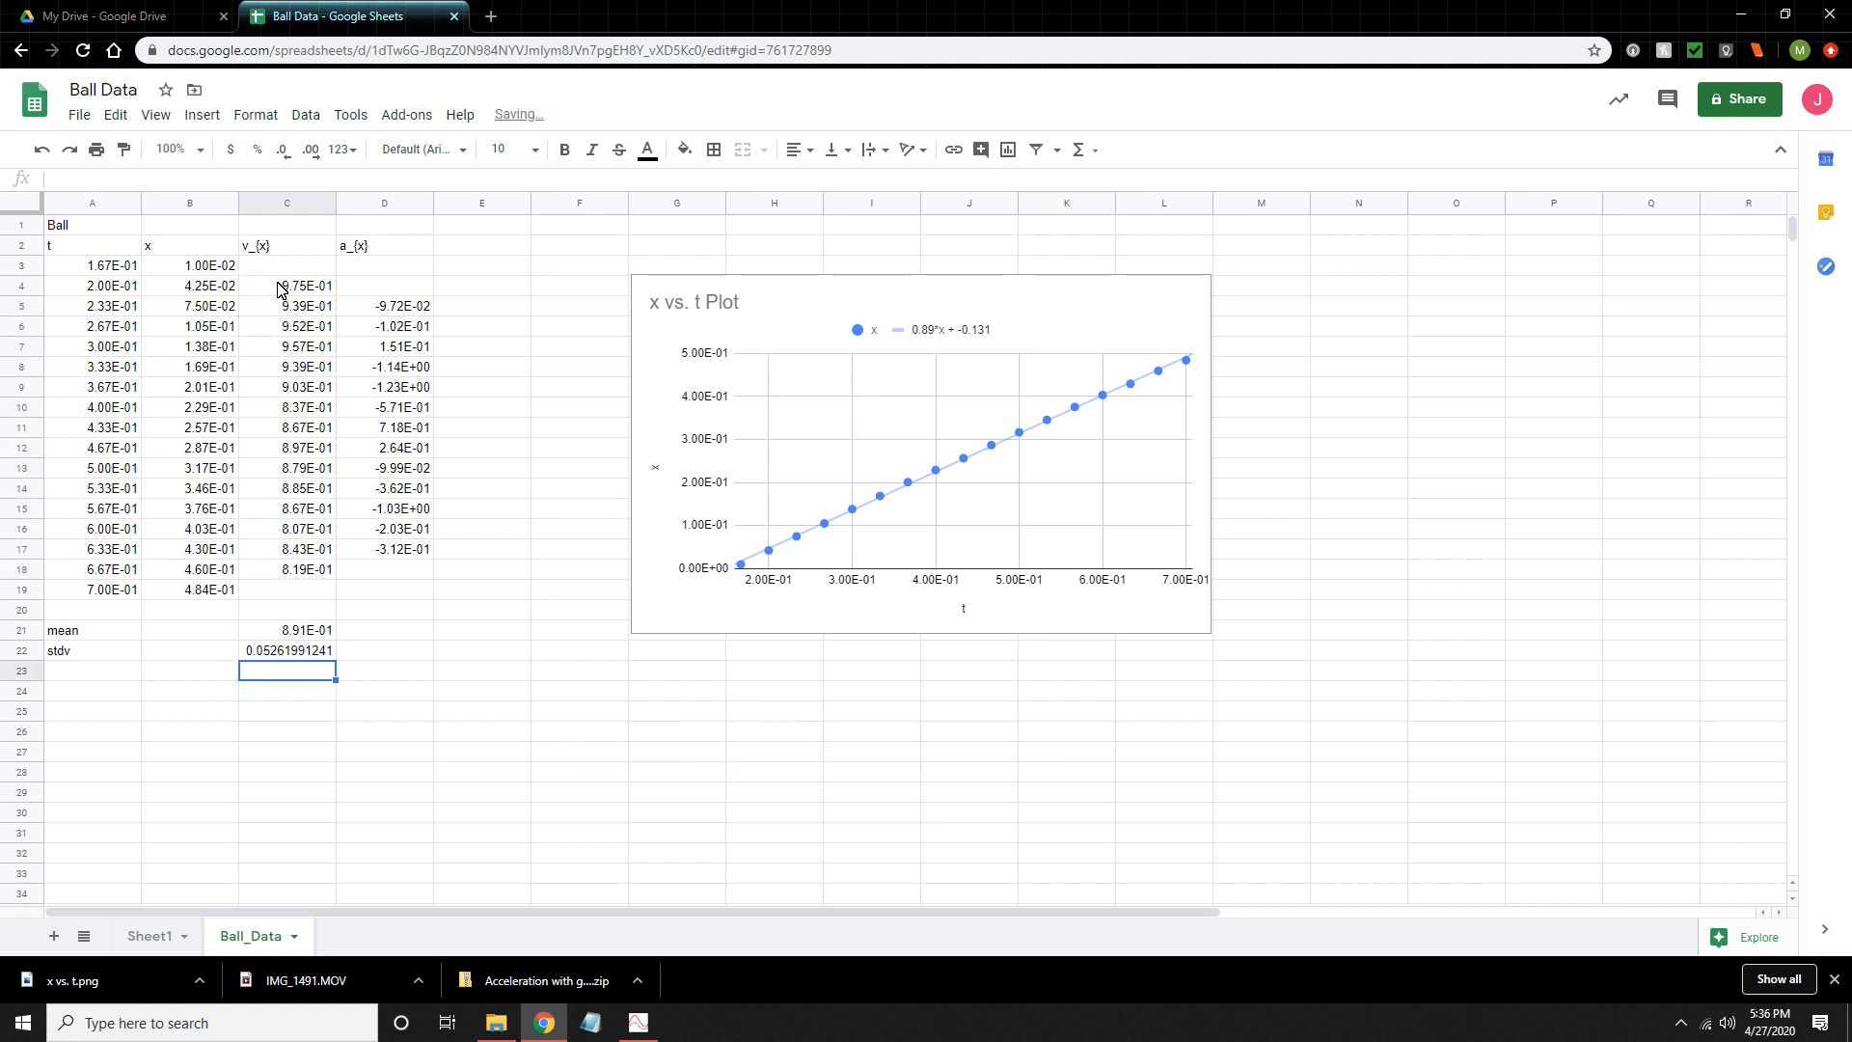
- Reduce the standard deviation in cell C22 to five decimal places
left_click(297, 653)
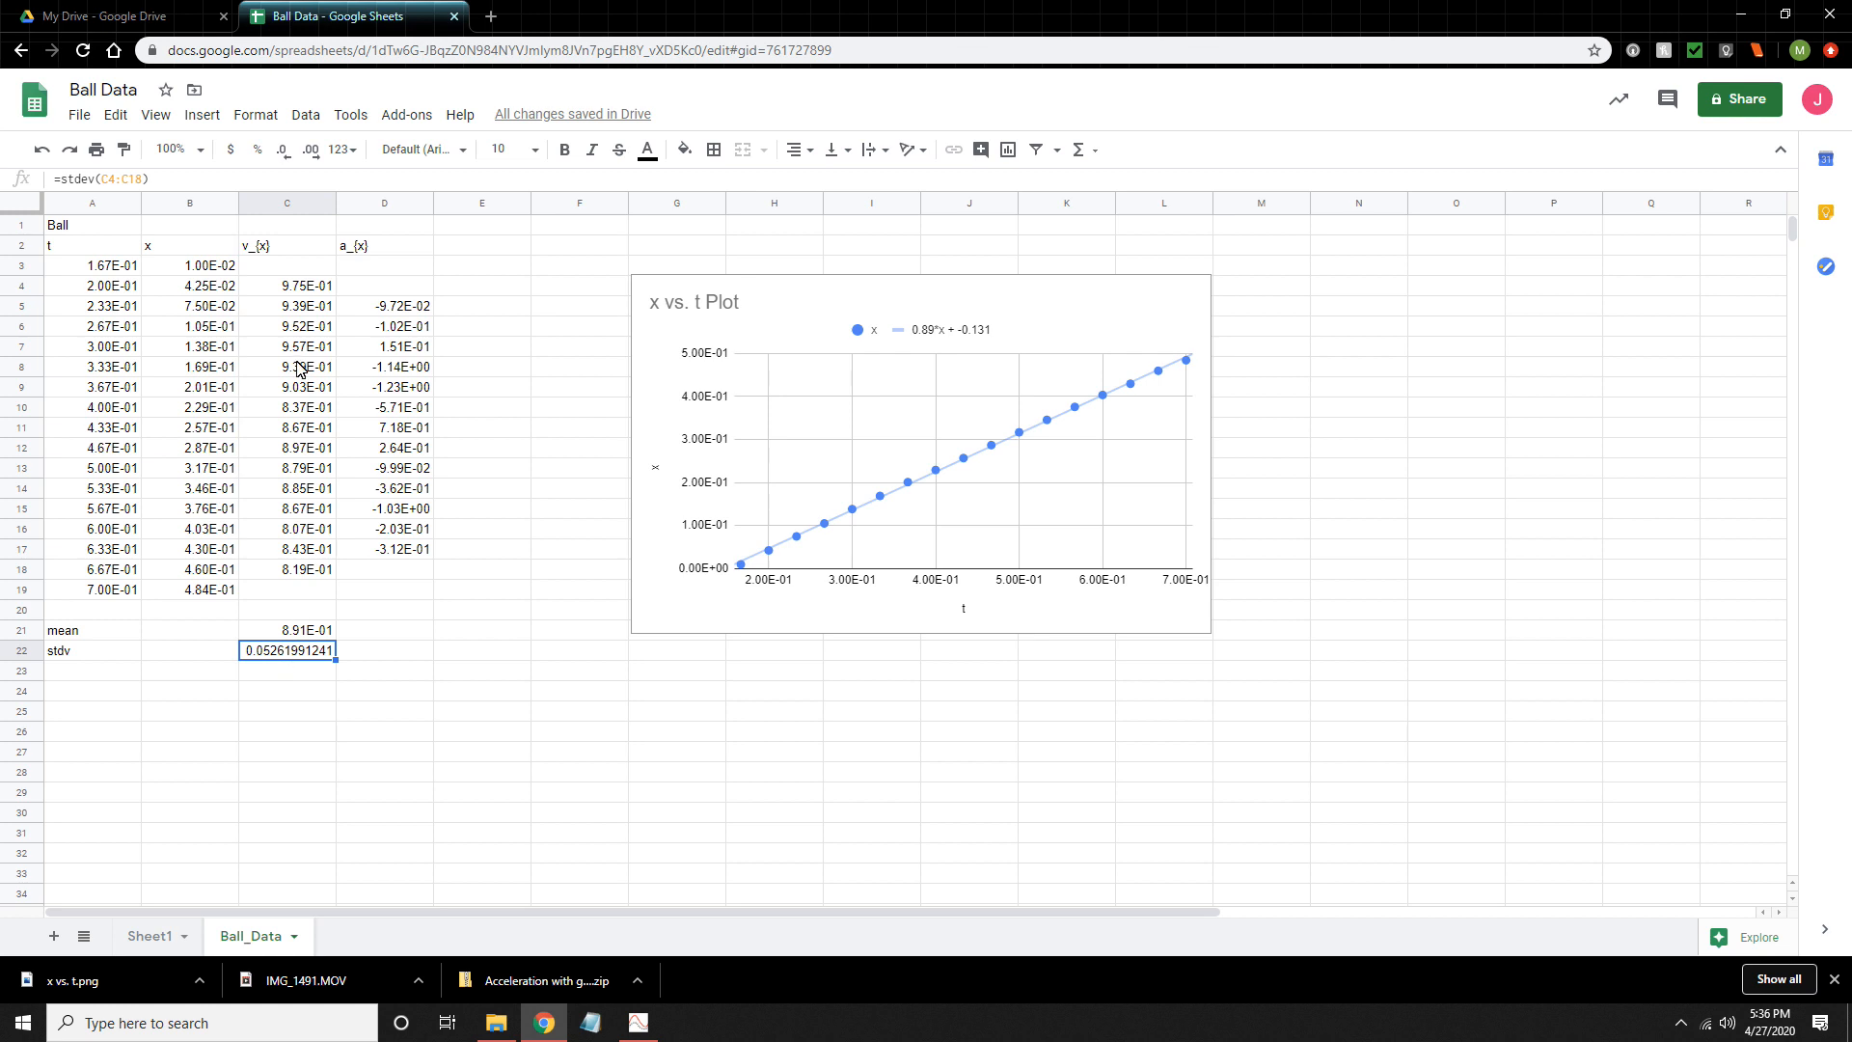
left_click(282, 149)
left_click(282, 149)
left_click(283, 149)
left_click(283, 150)
left_click(283, 149)
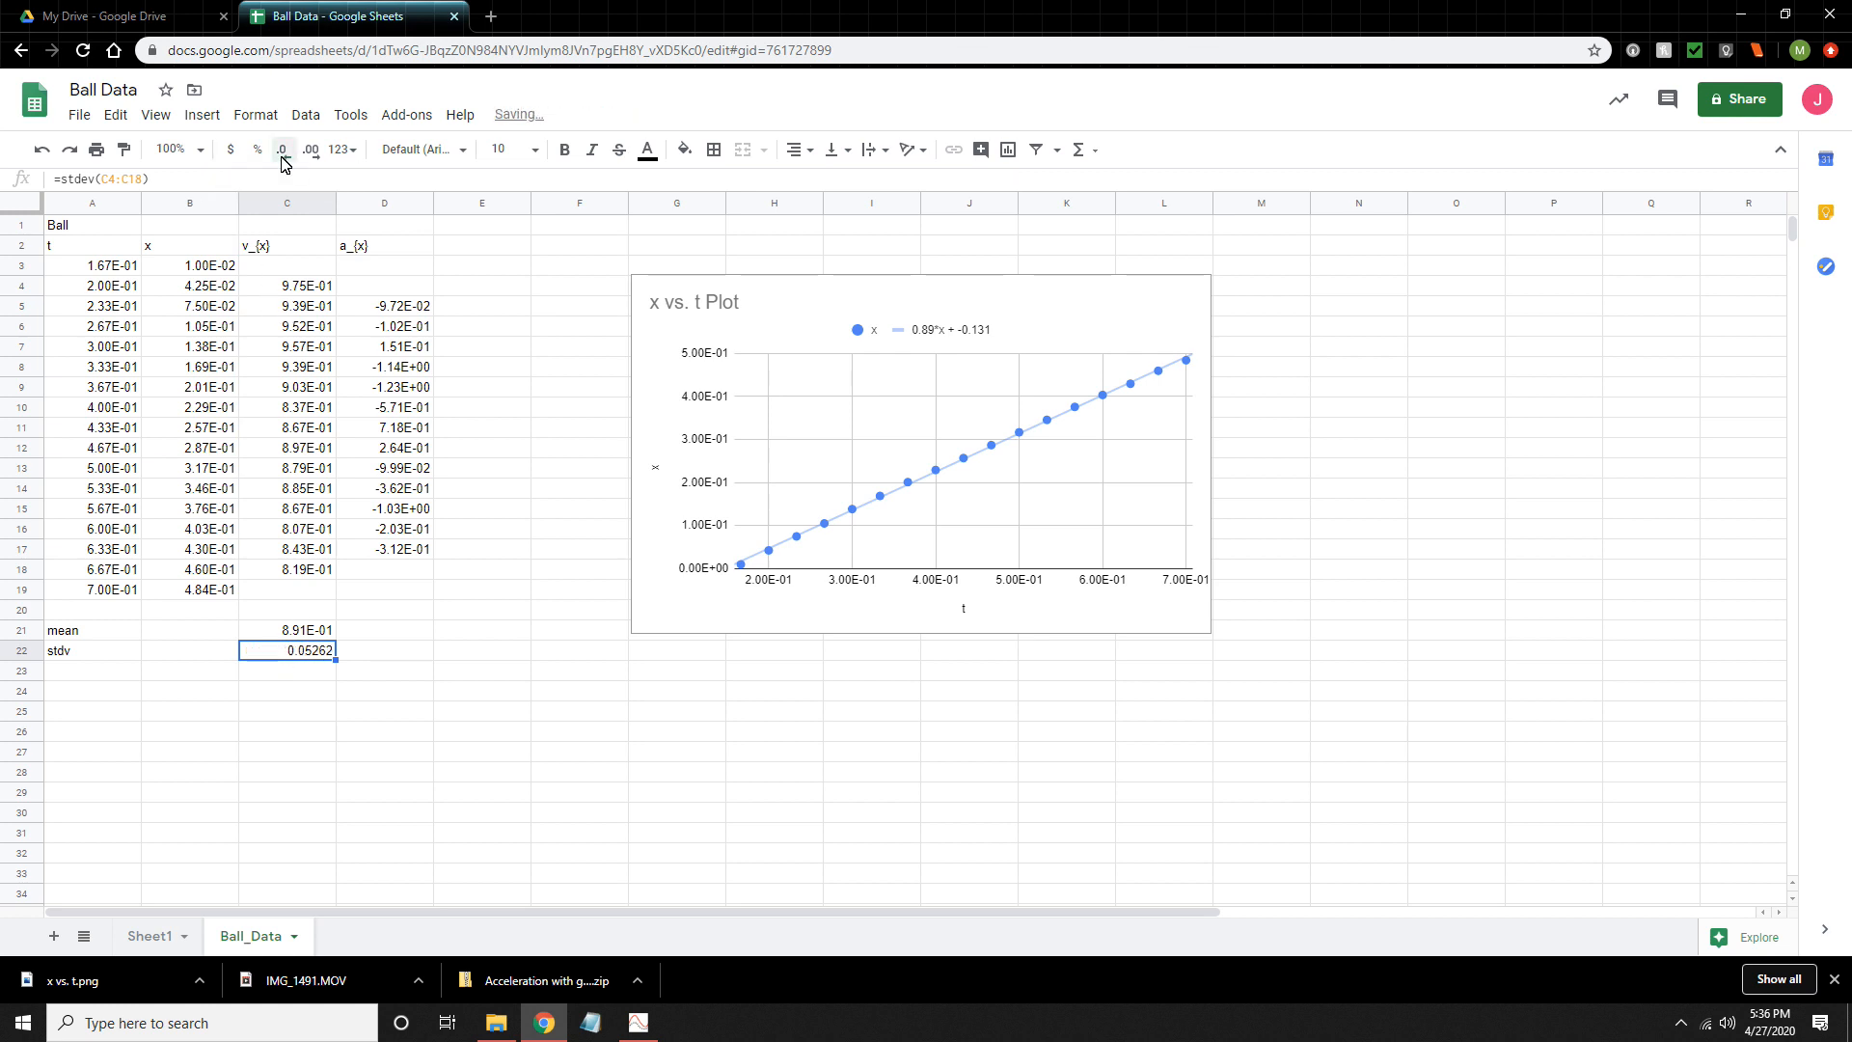
- Format the mean in cell C21 as a Number with five decimal places
left_click(303, 634)
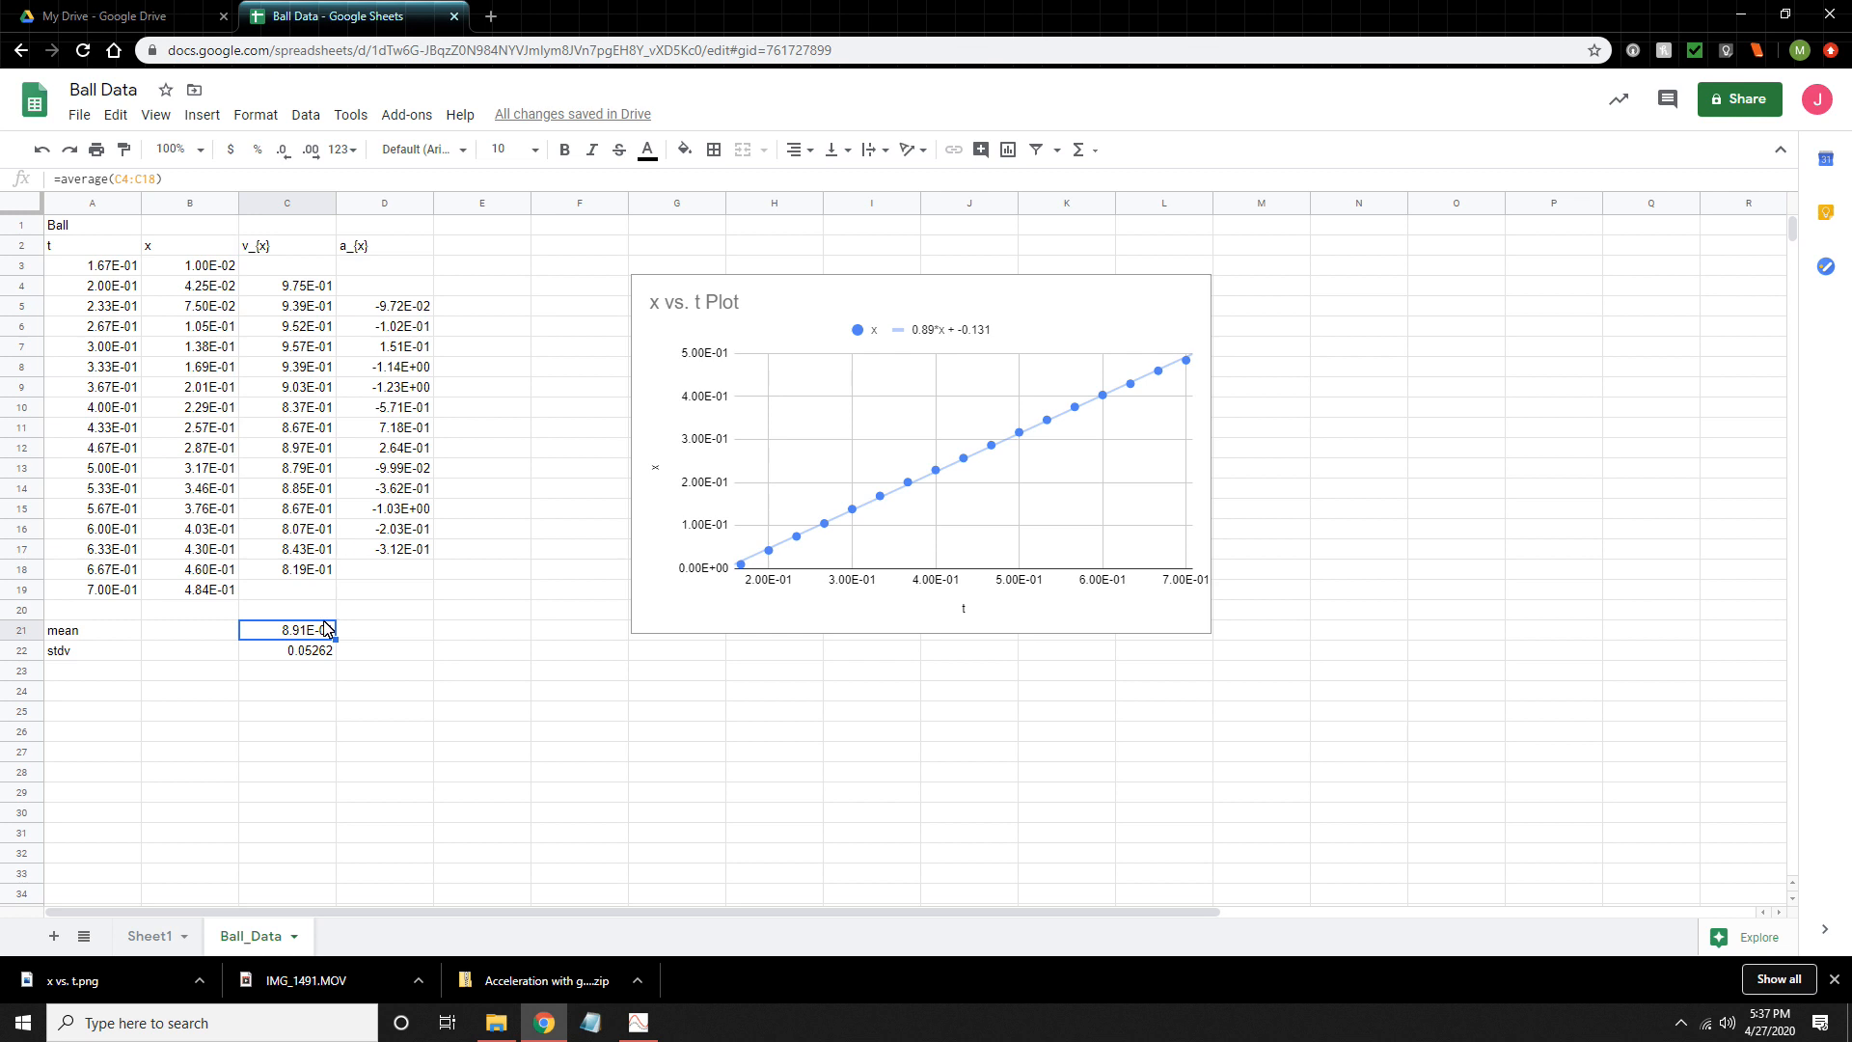
left_click(275, 116)
mouse_move(406, 198)
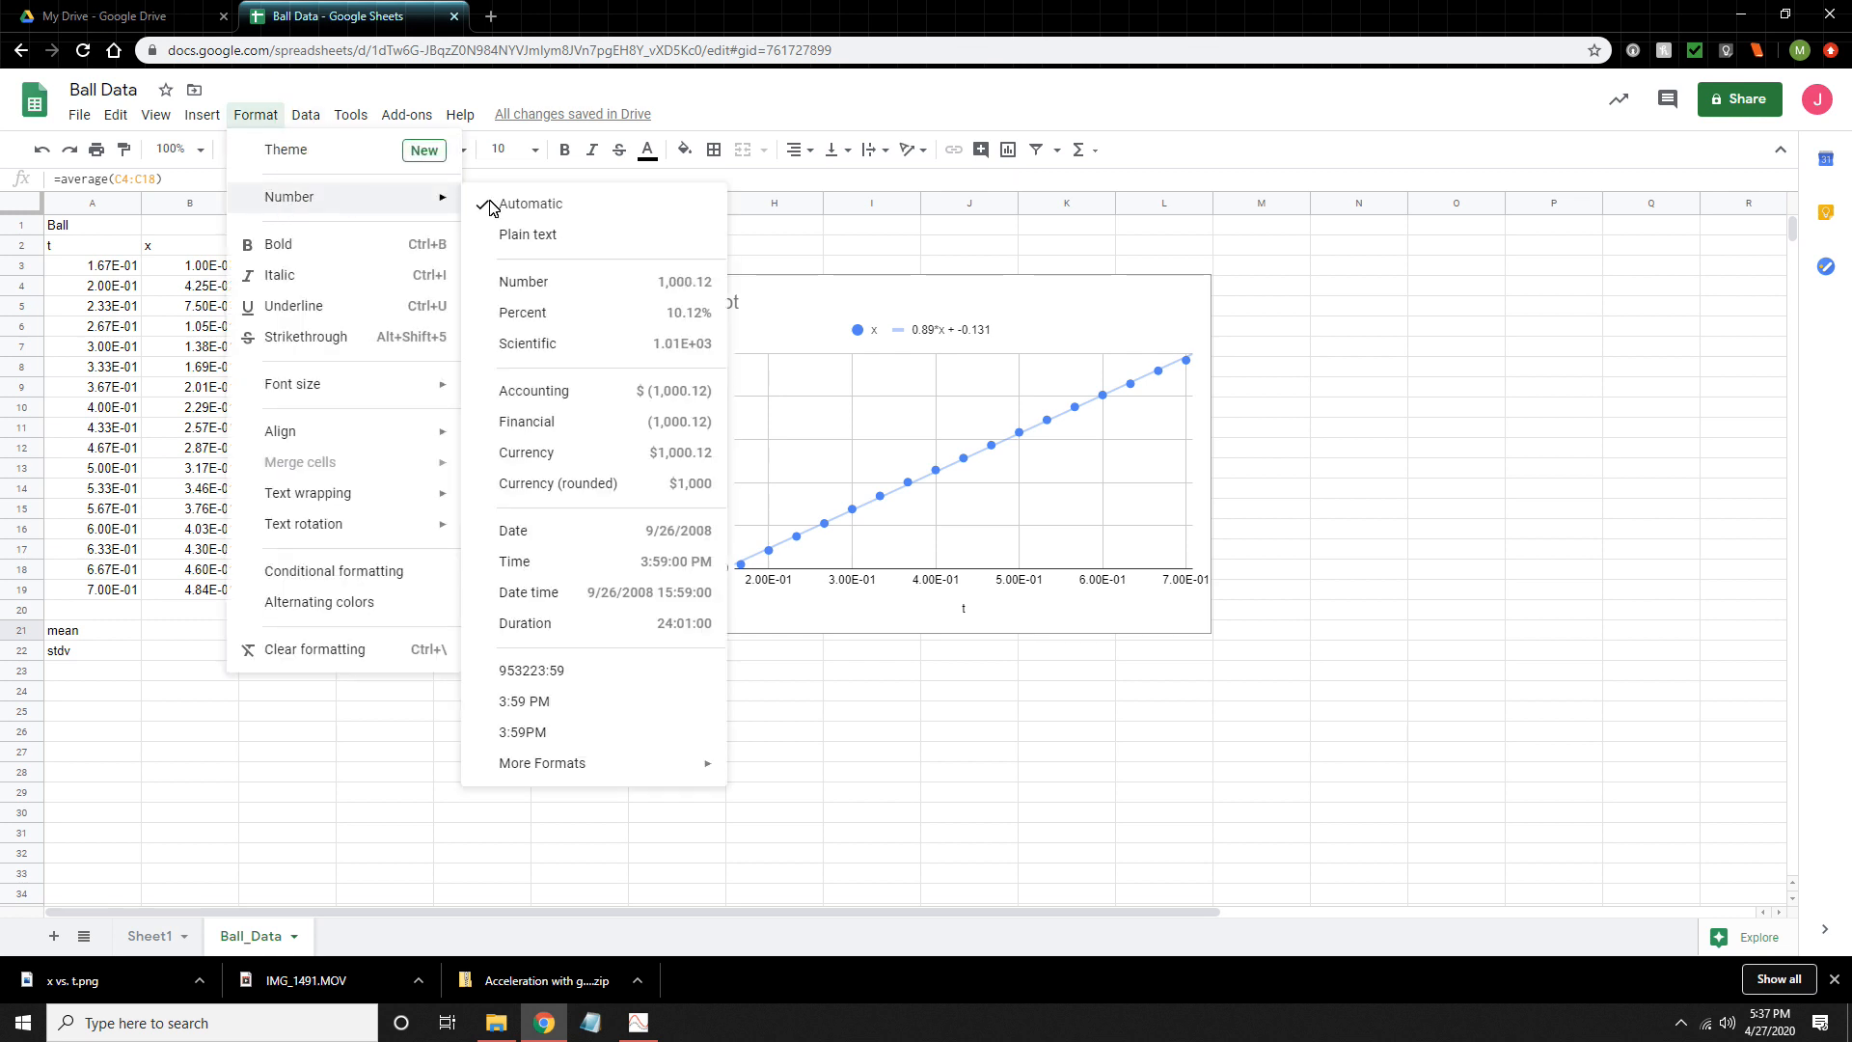
left_click(533, 281)
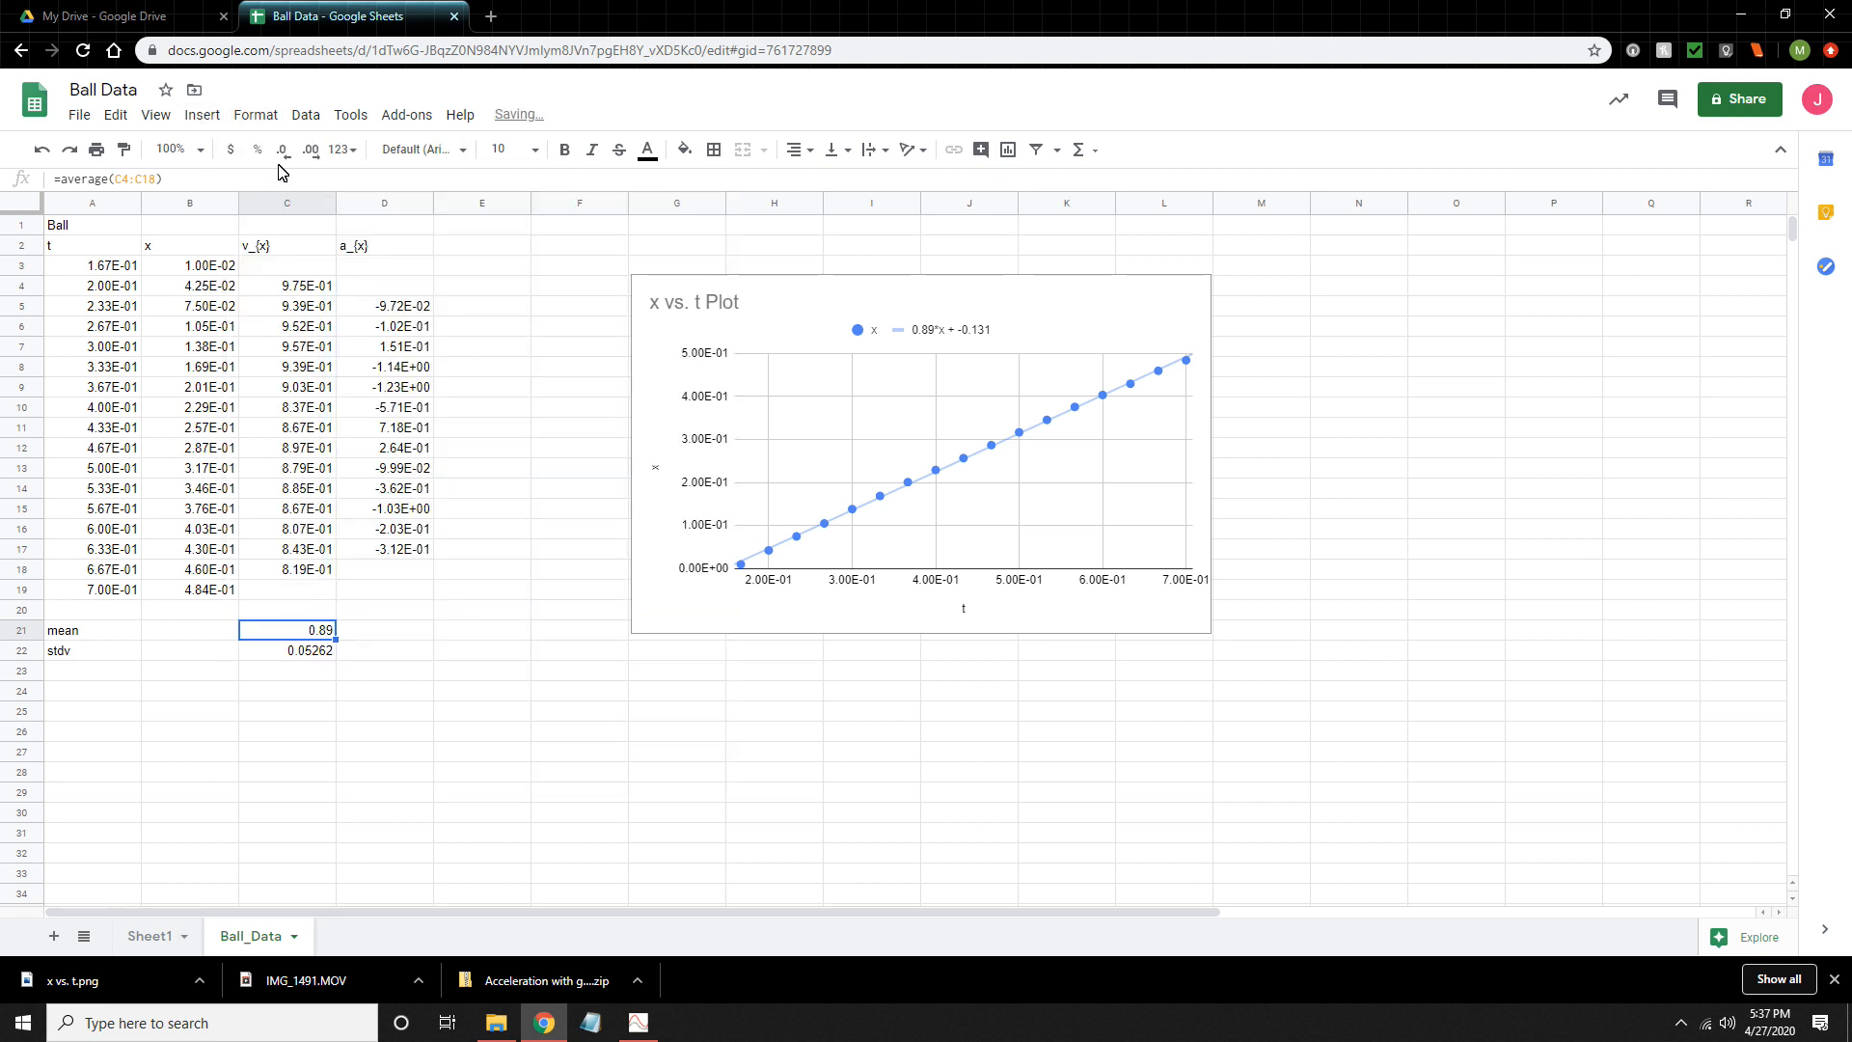
left_click(310, 151)
left_click(309, 154)
left_click(309, 155)
- Calculate the mean of the a_{x} column in cell D21 with =average(D5:D17)
left_click(363, 634)
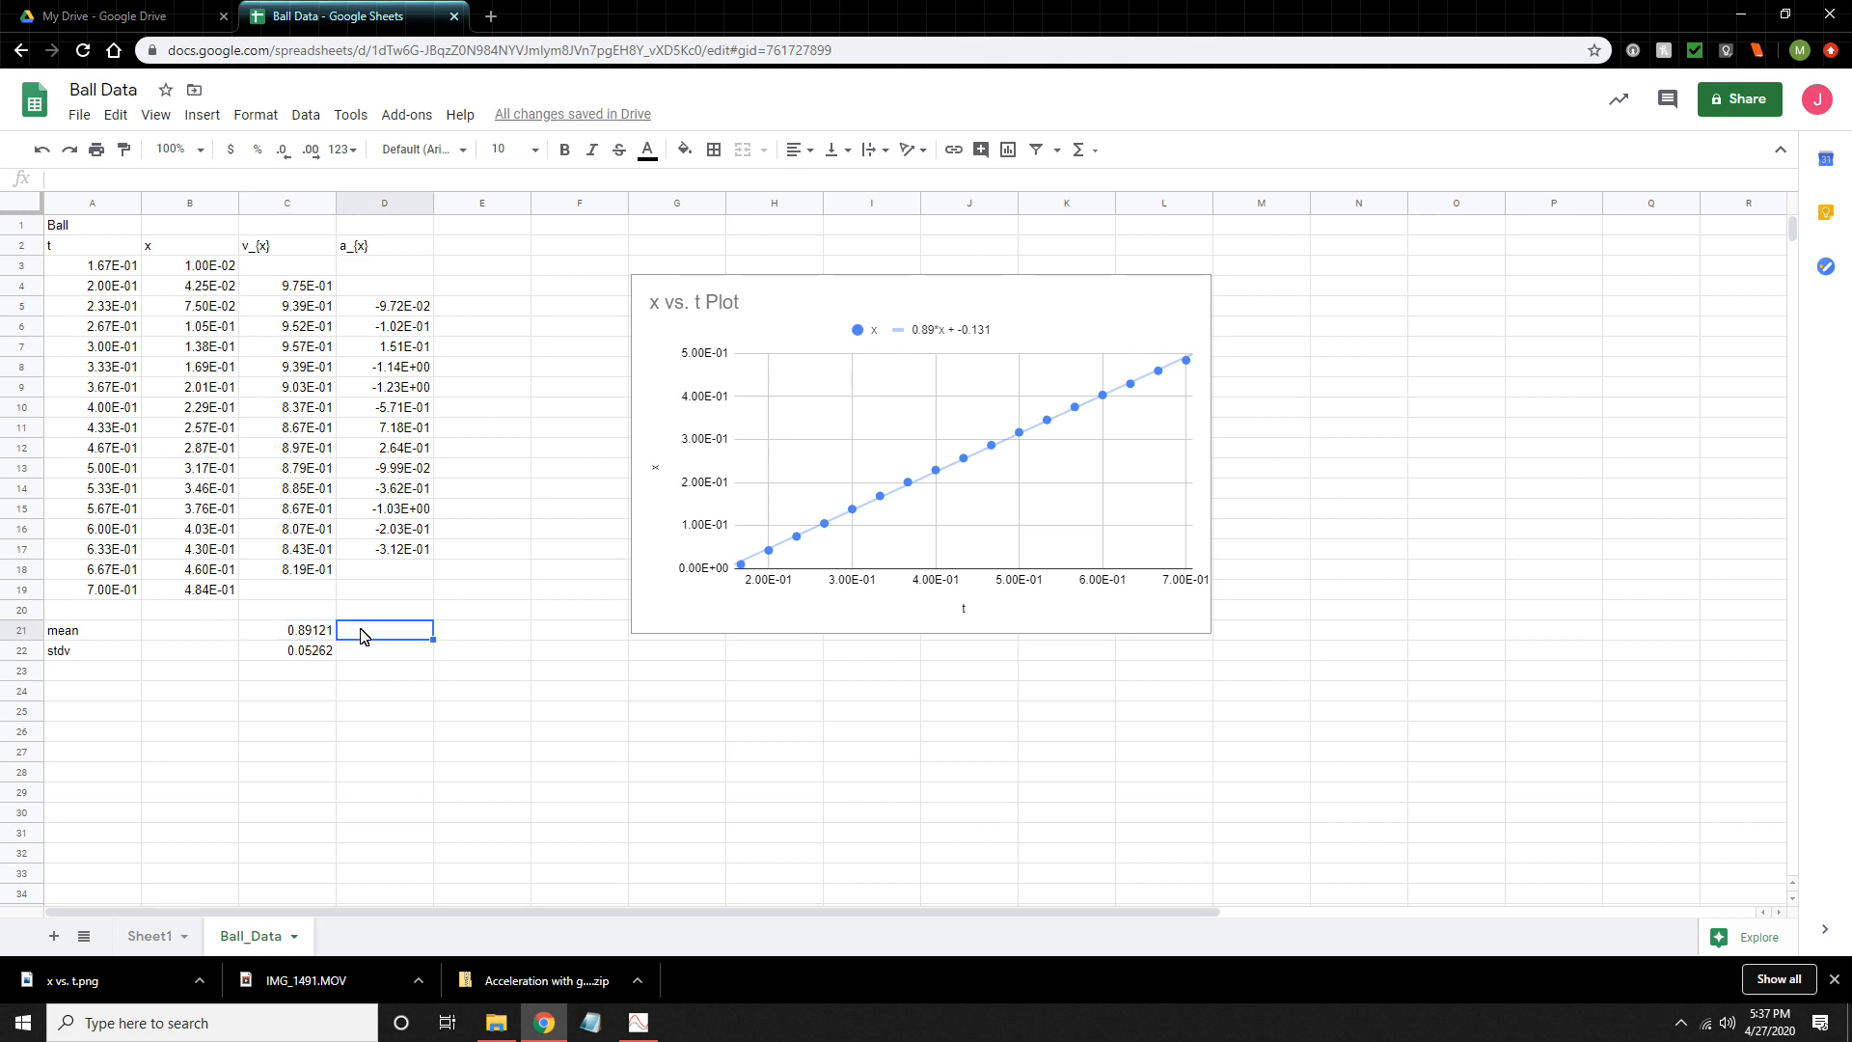
type("=mean(")
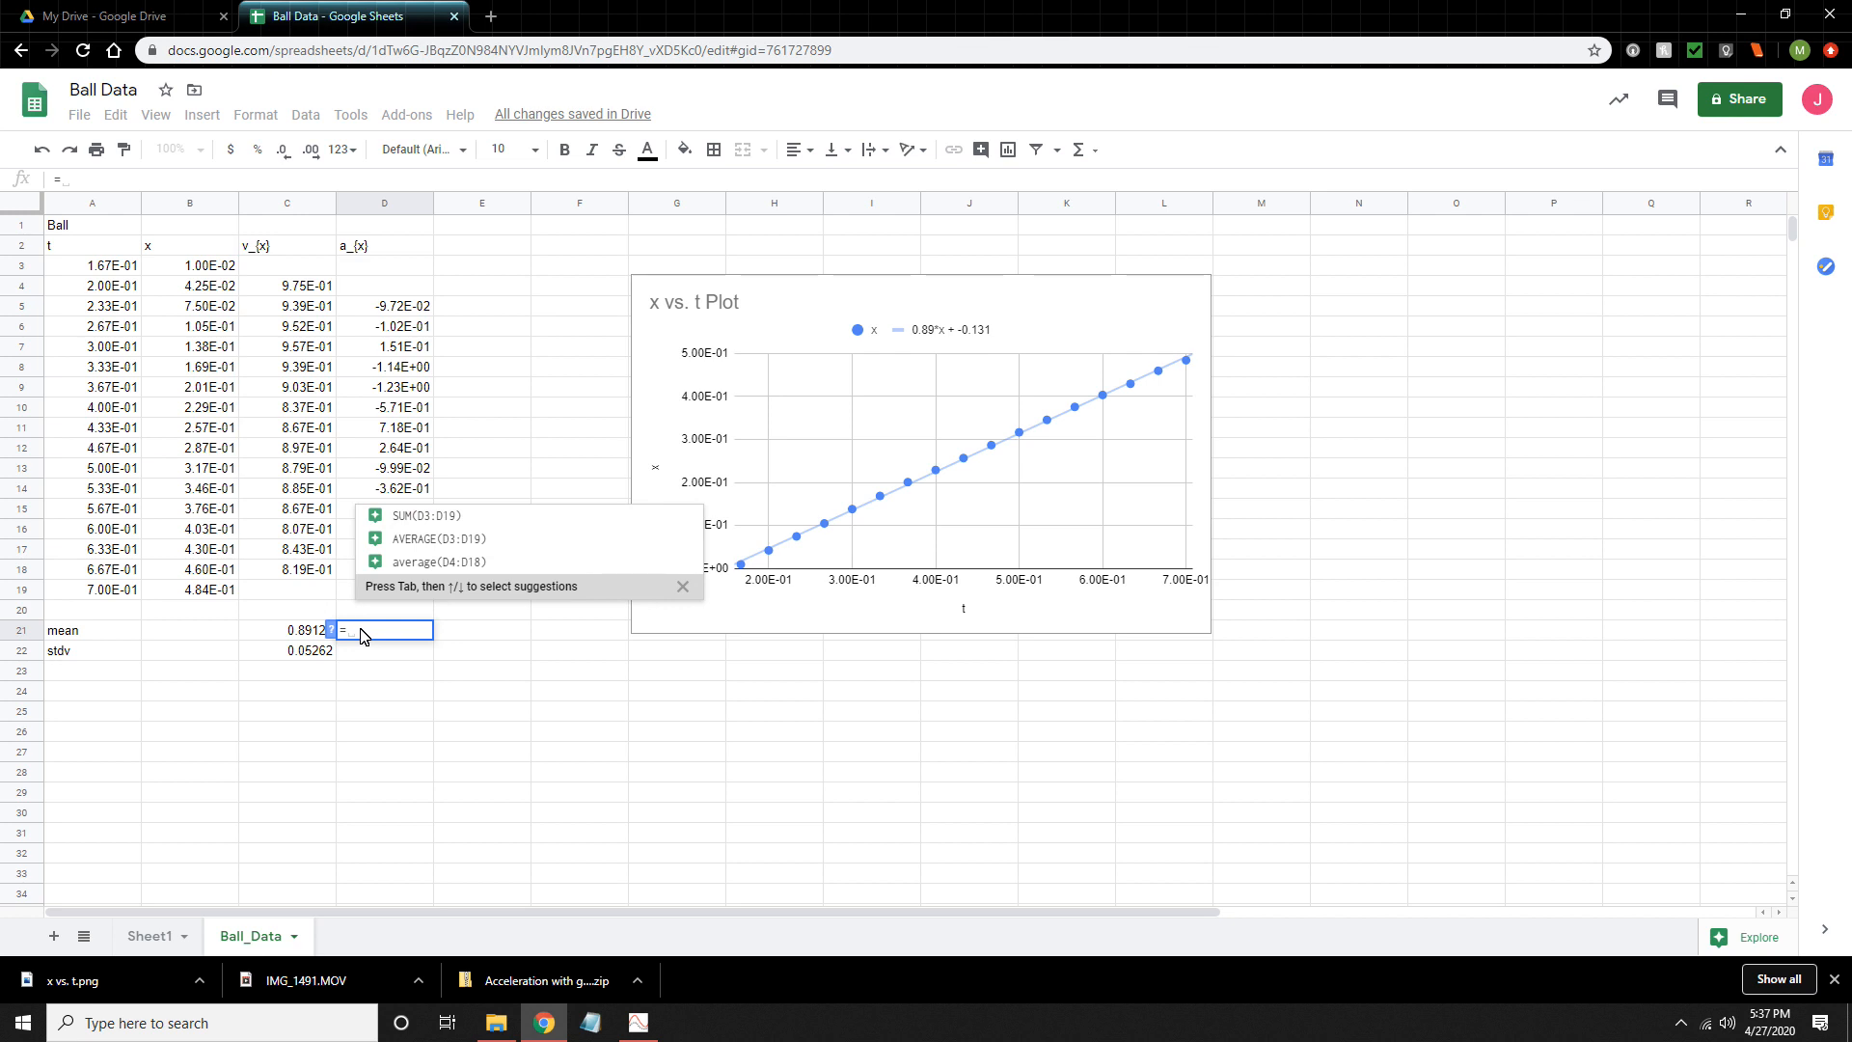
key("BackSpace")
key("BackSpace")
key("BackSpace")
key("BackSpace")
key("BackSpace")
type("average(")
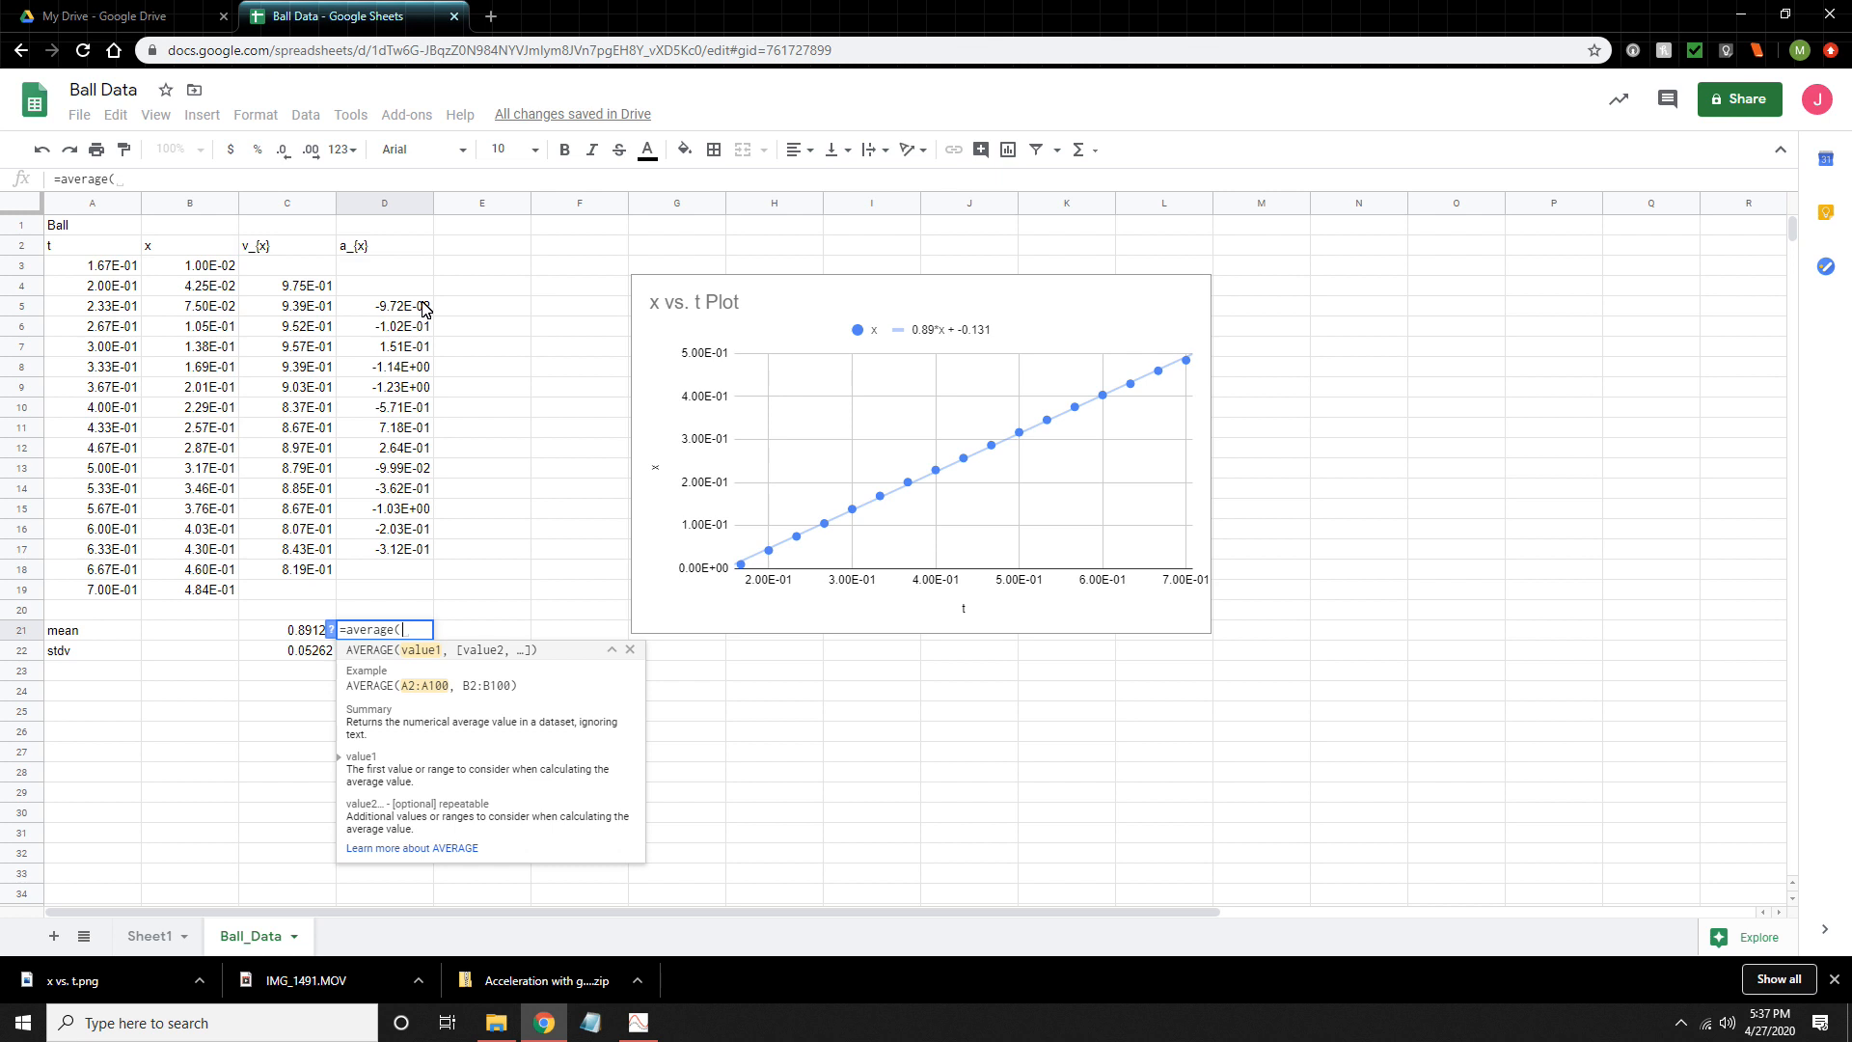
left_click_drag(424, 307, 390, 573)
key("Return")
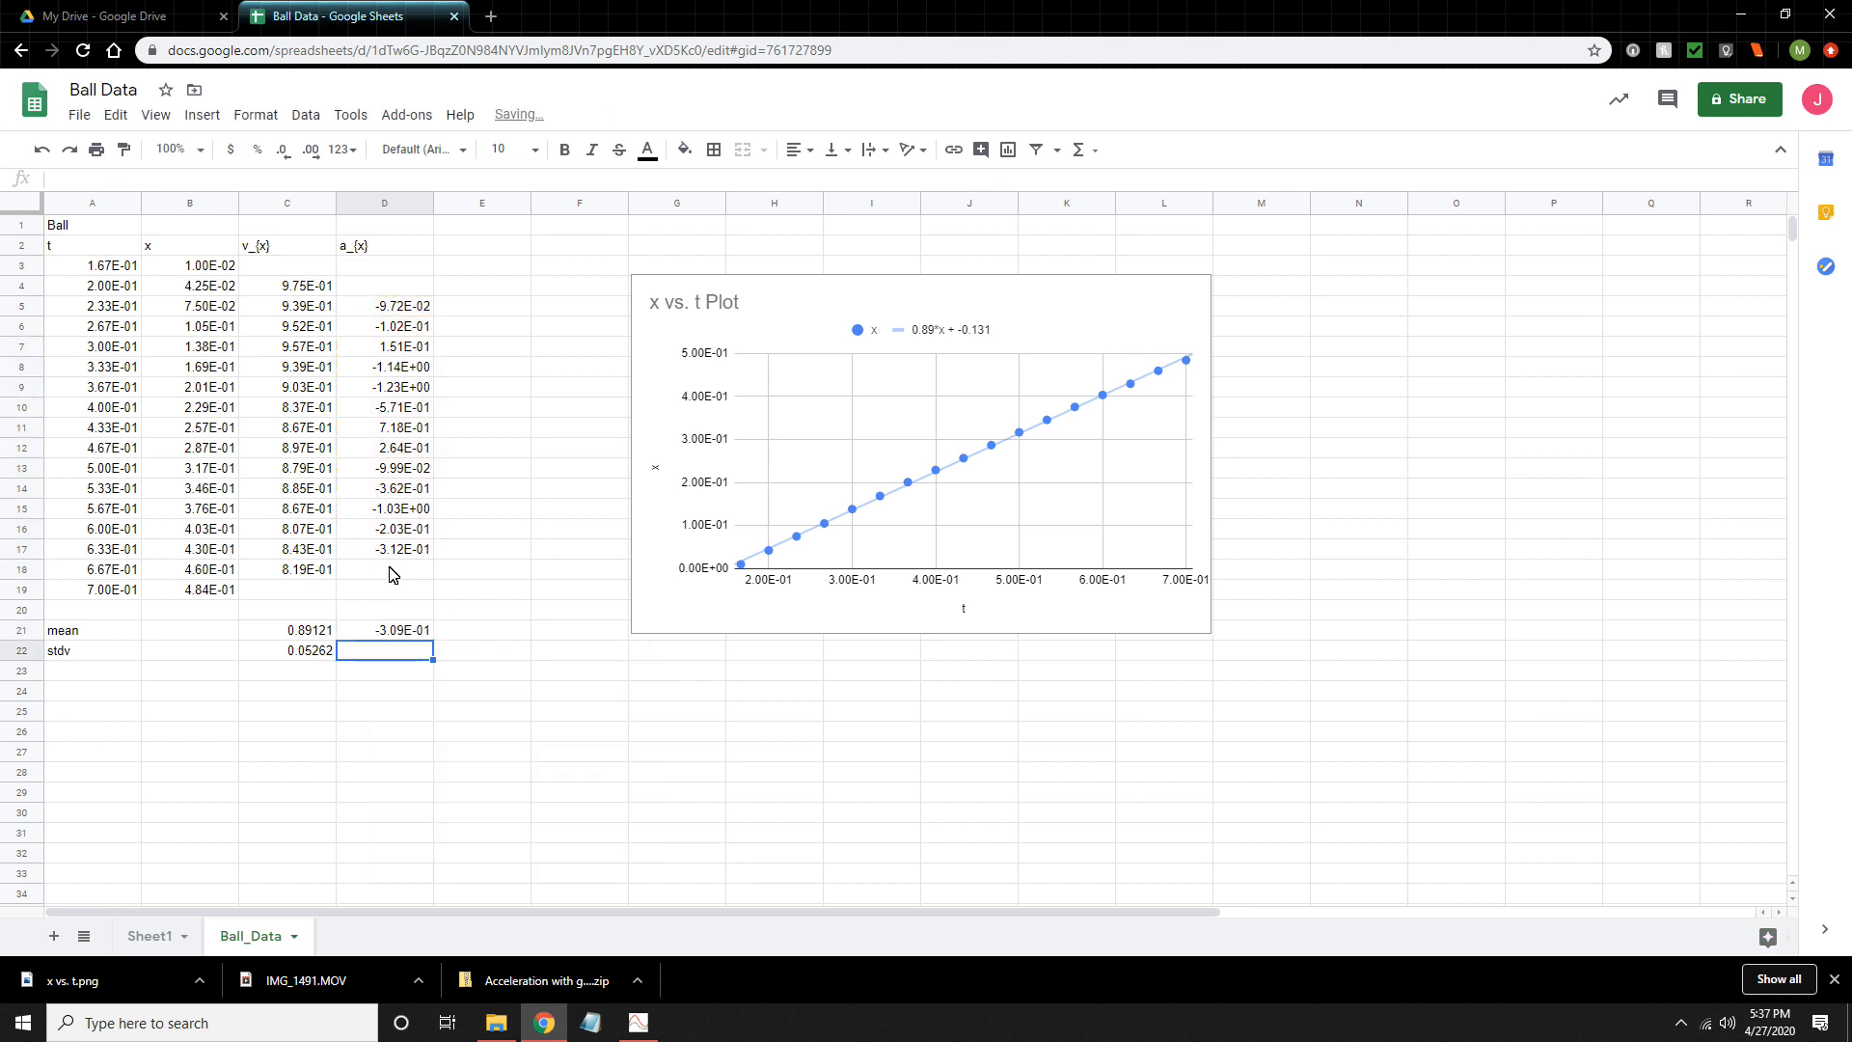
- Calculate the standard deviation of the a_{x} column in cell D22 with =stdev(D5:D17)
type("=")
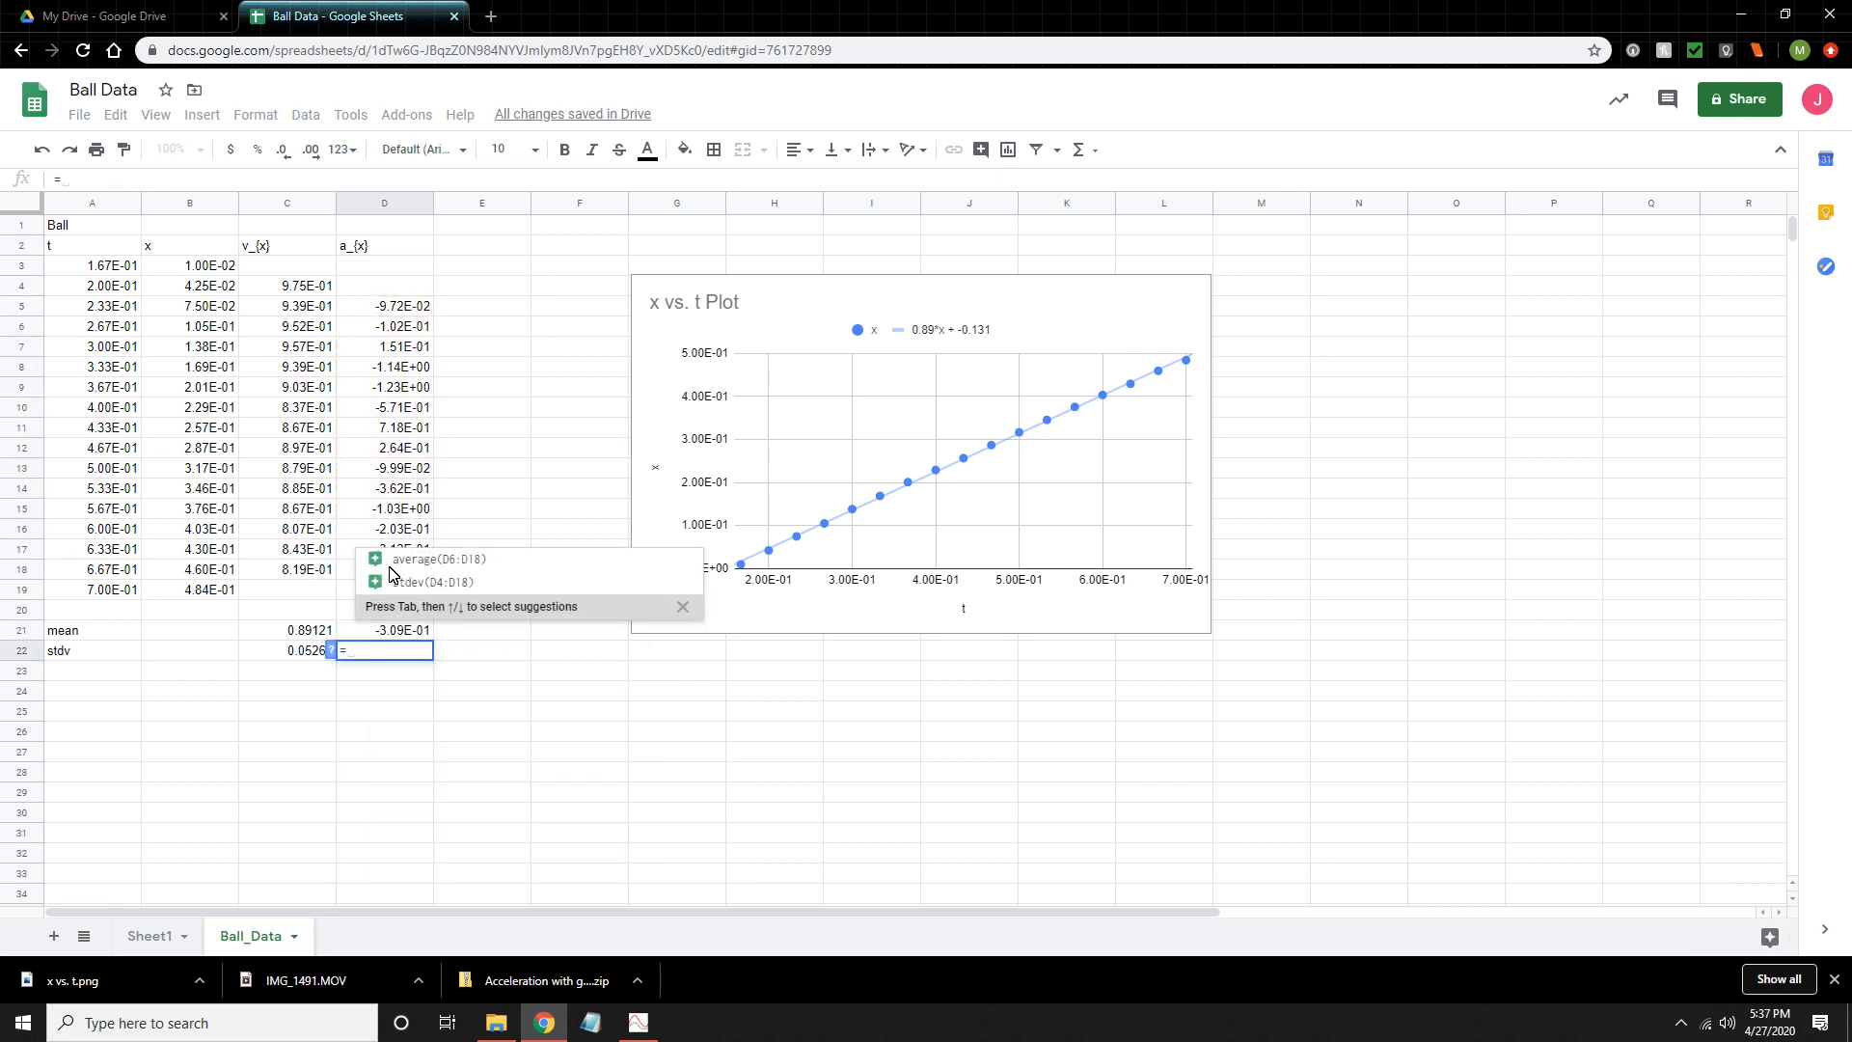
type("stee")
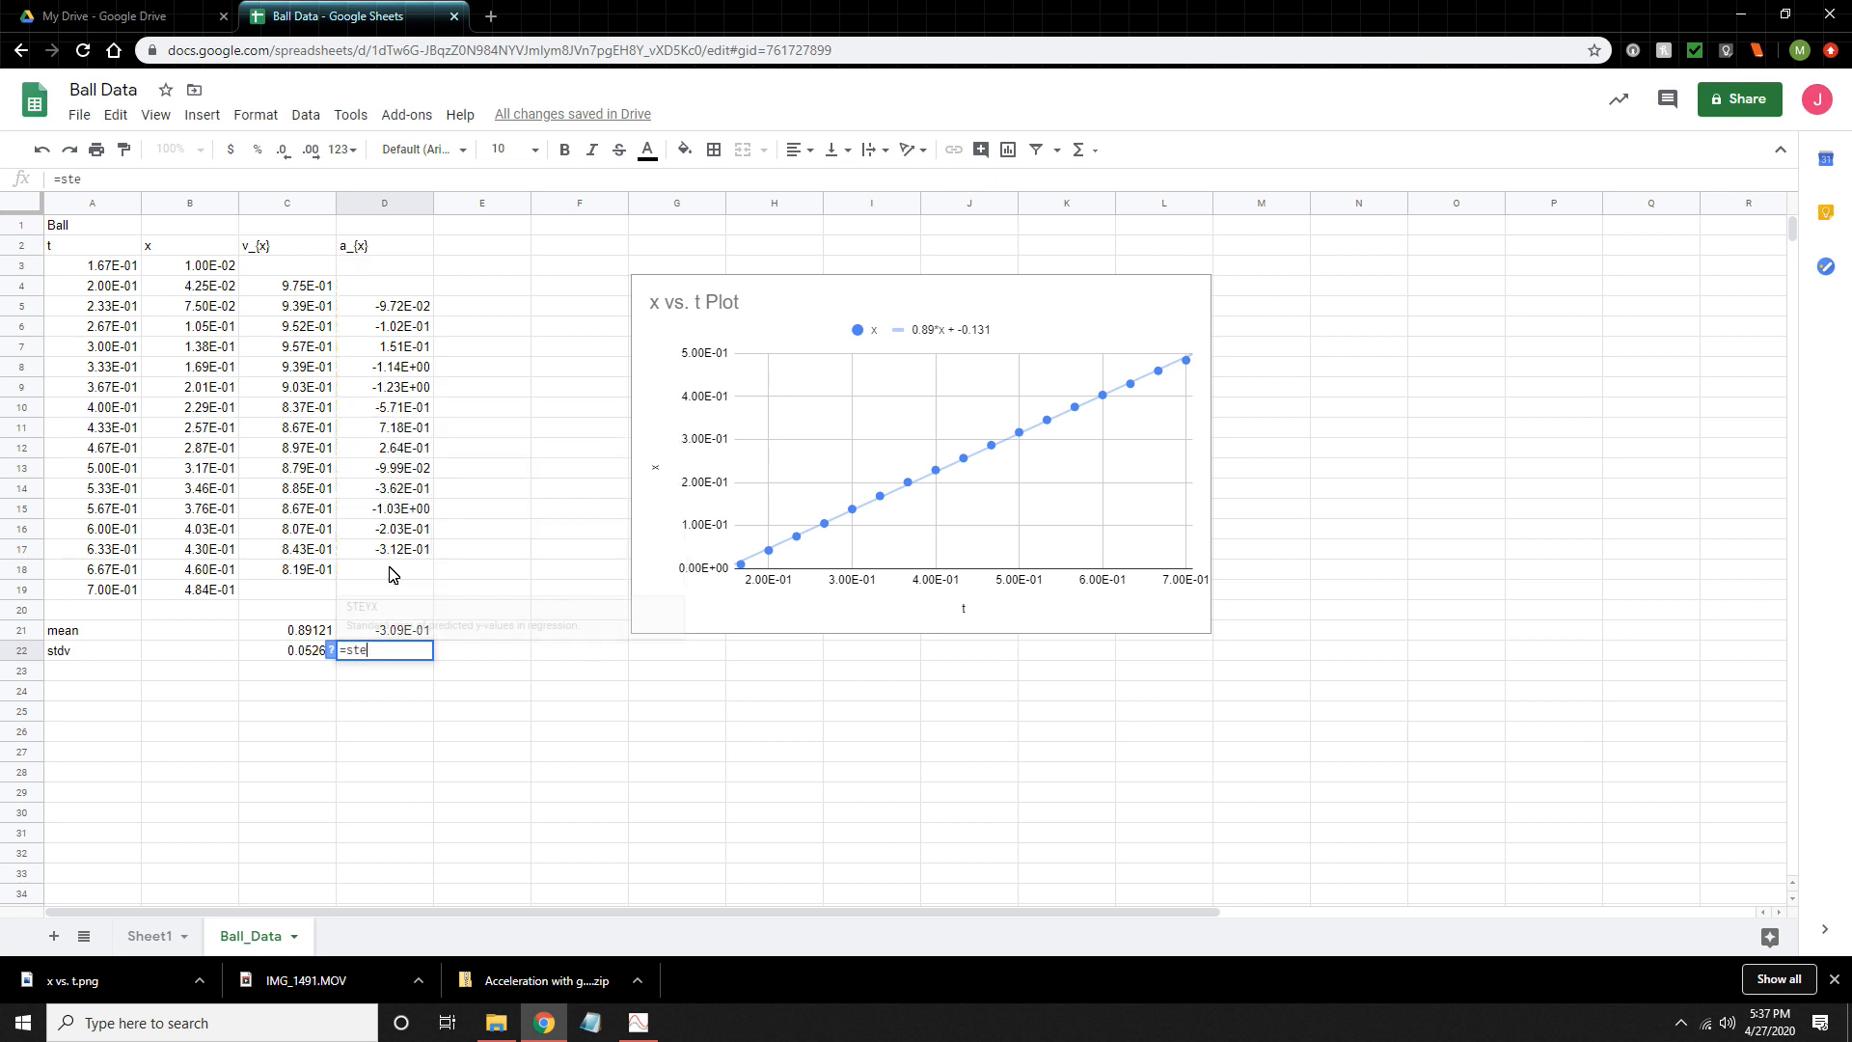
key("BackSpace")
type("dev(")
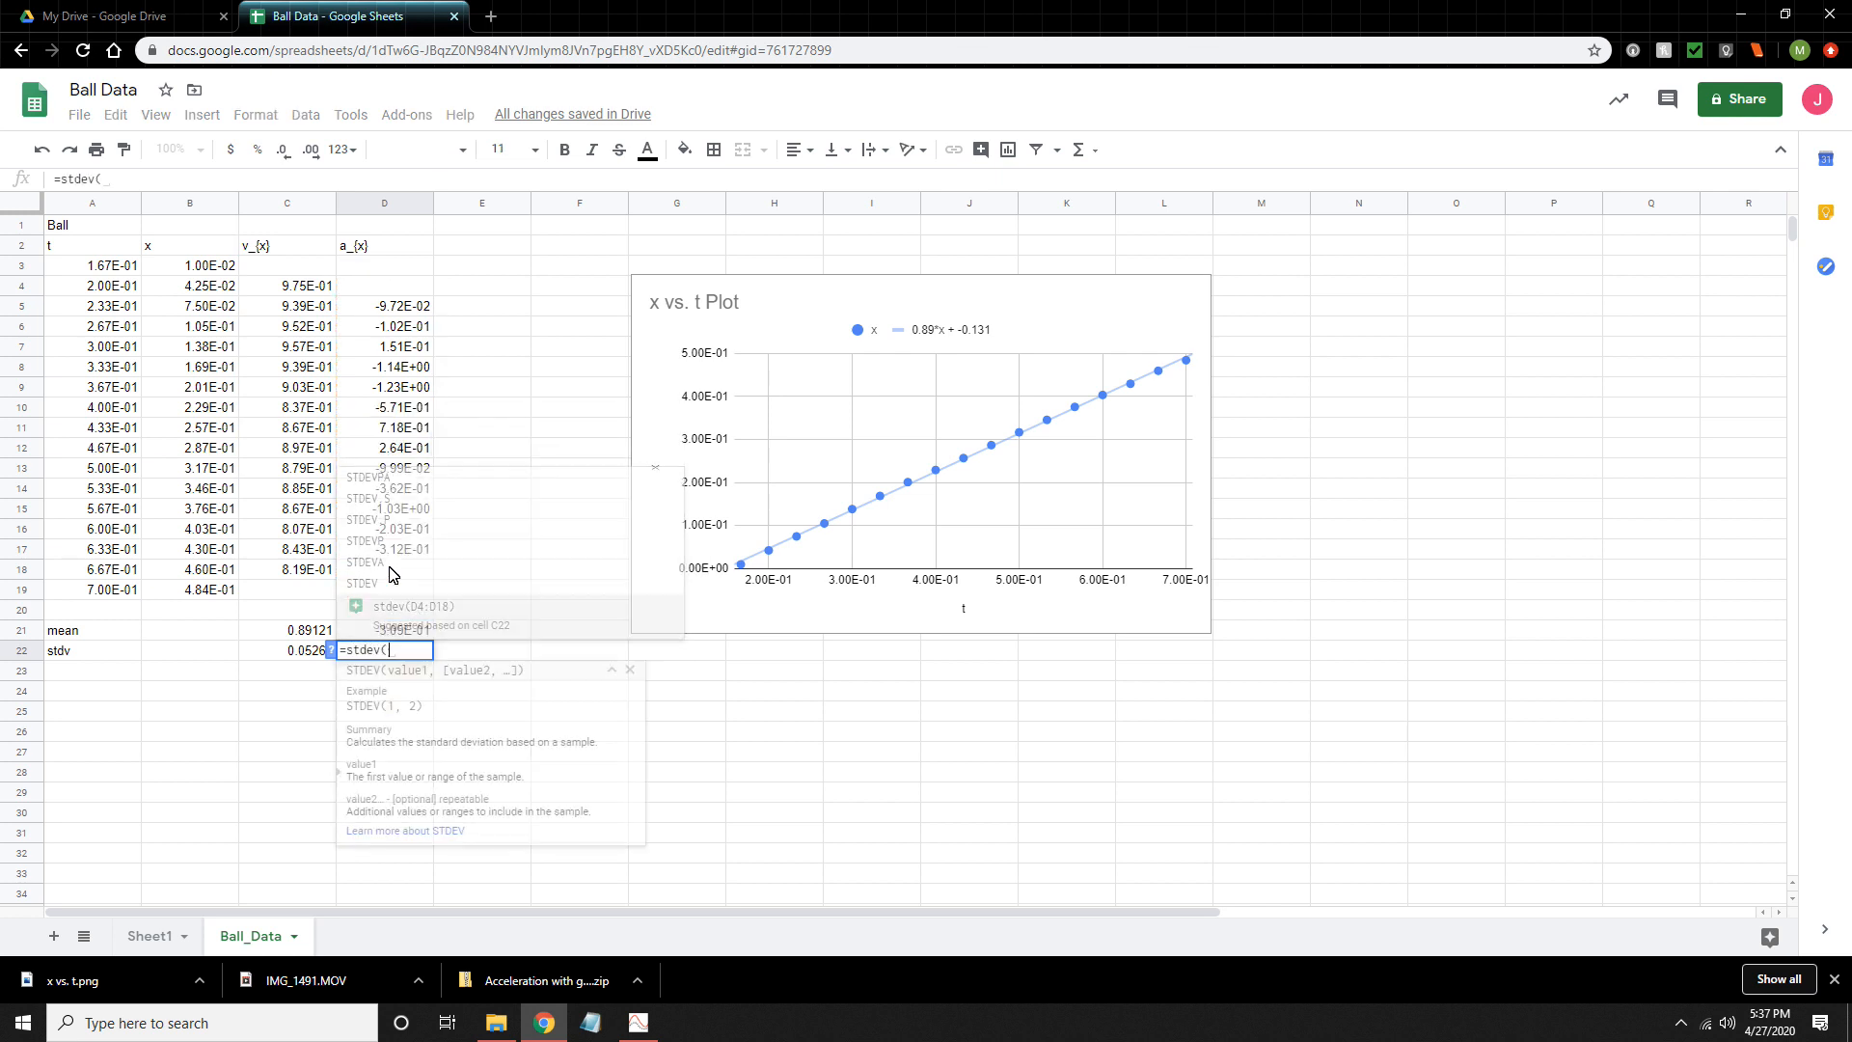
left_click_drag(403, 305, 412, 553)
type(")")
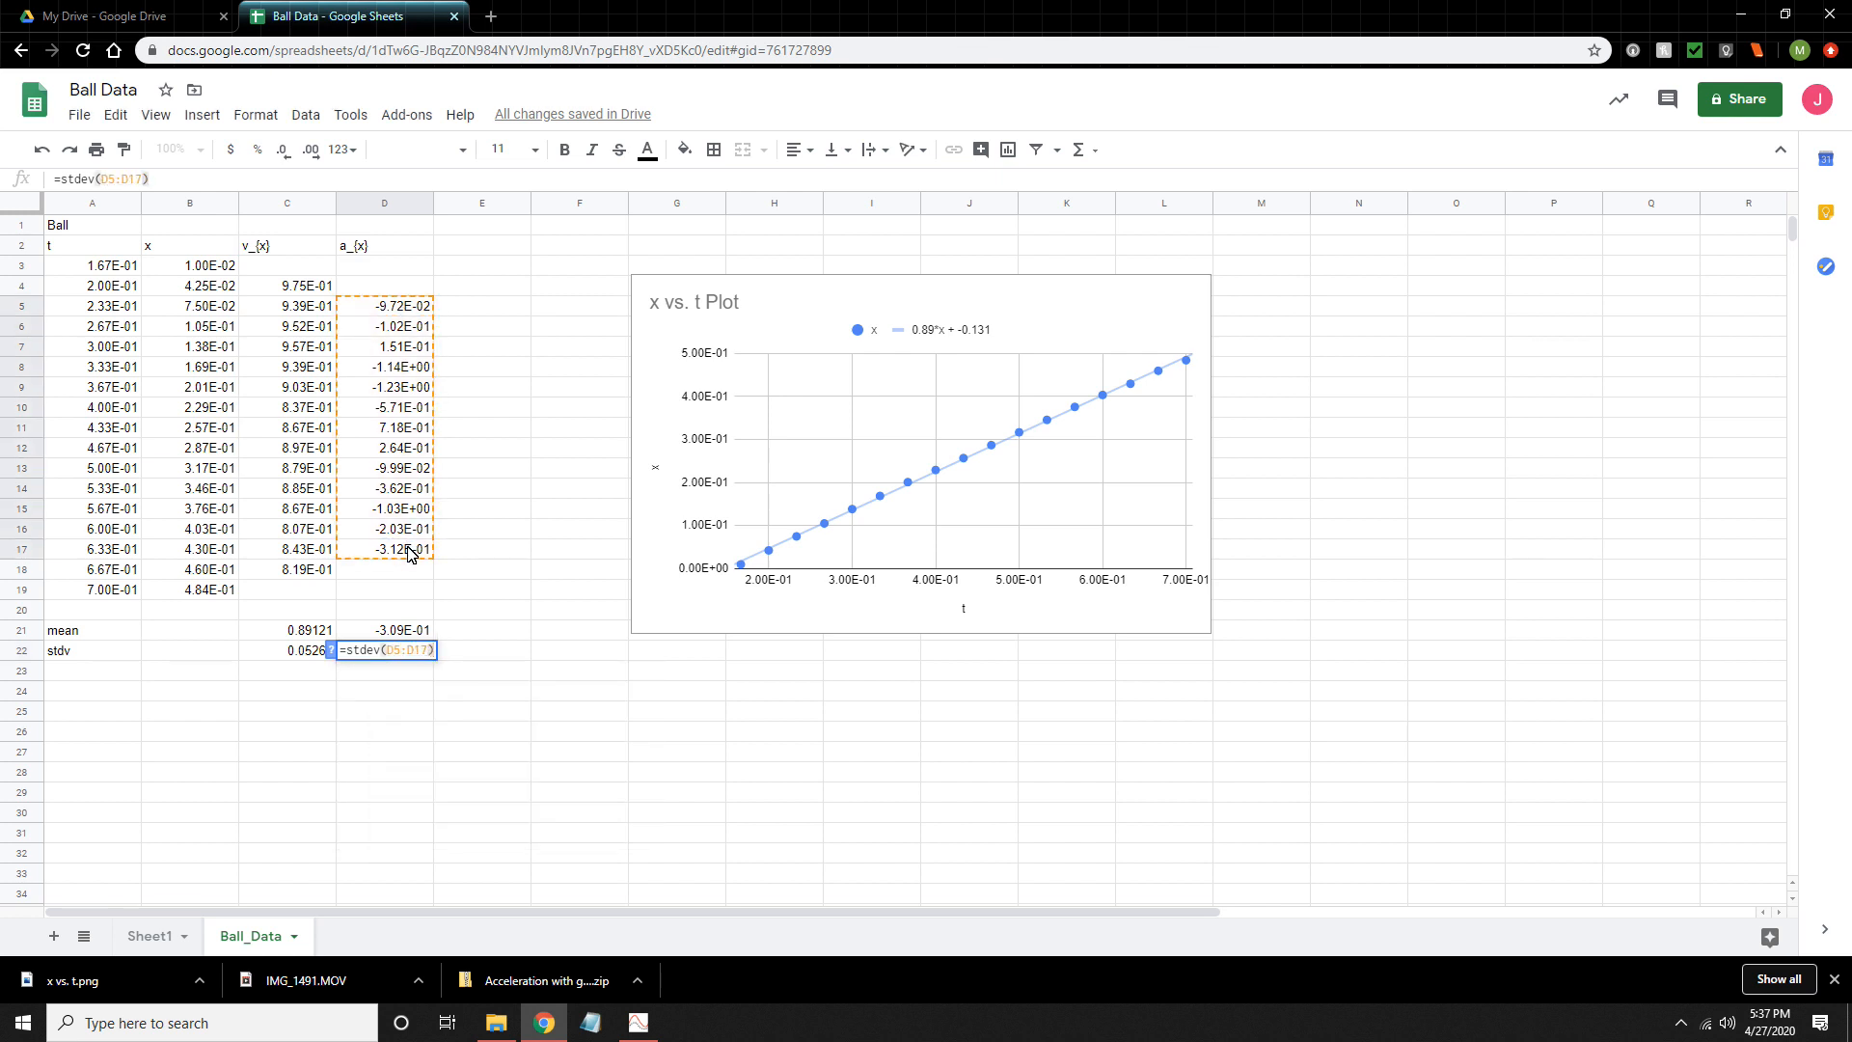
key("Return")
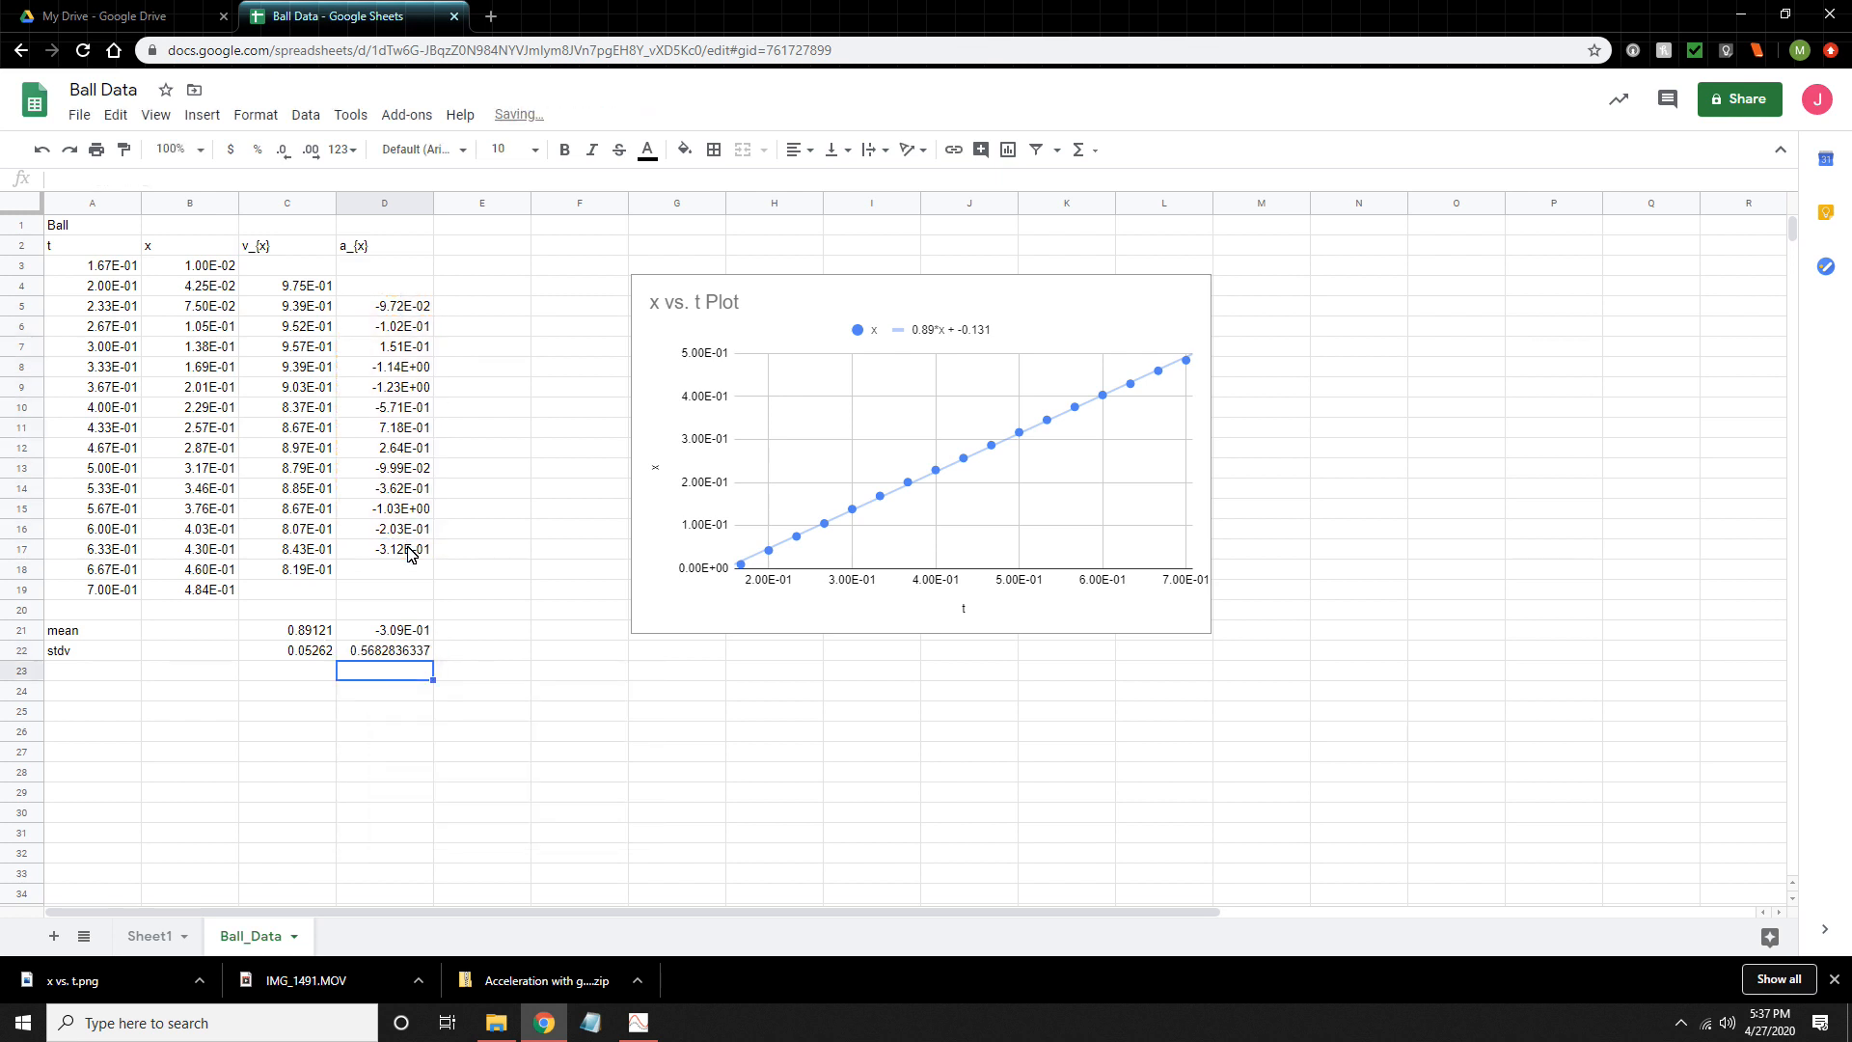
- Copy only the number format of cells C21:C22 onto the a_{x} mean and standard deviation in D21:D22
left_click(376, 634)
left_click_drag(325, 630, 325, 654)
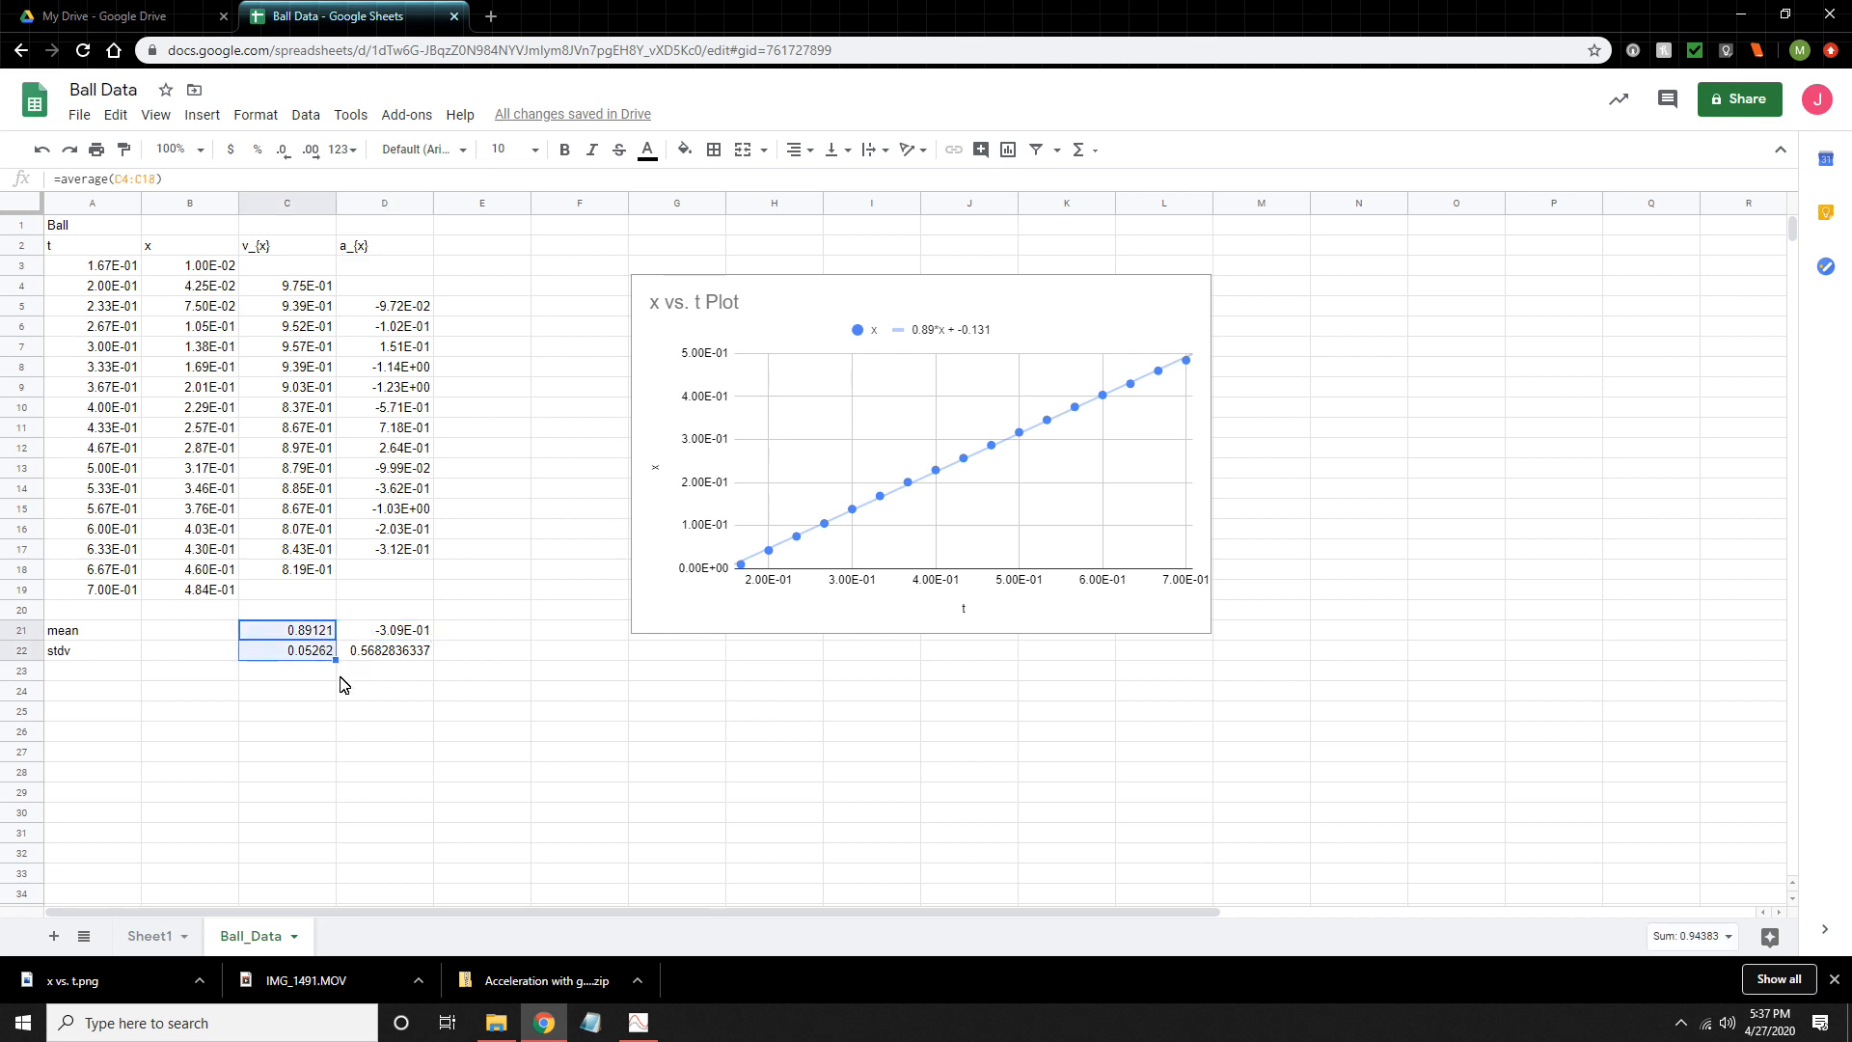
key("ctrl+c")
left_click(362, 633)
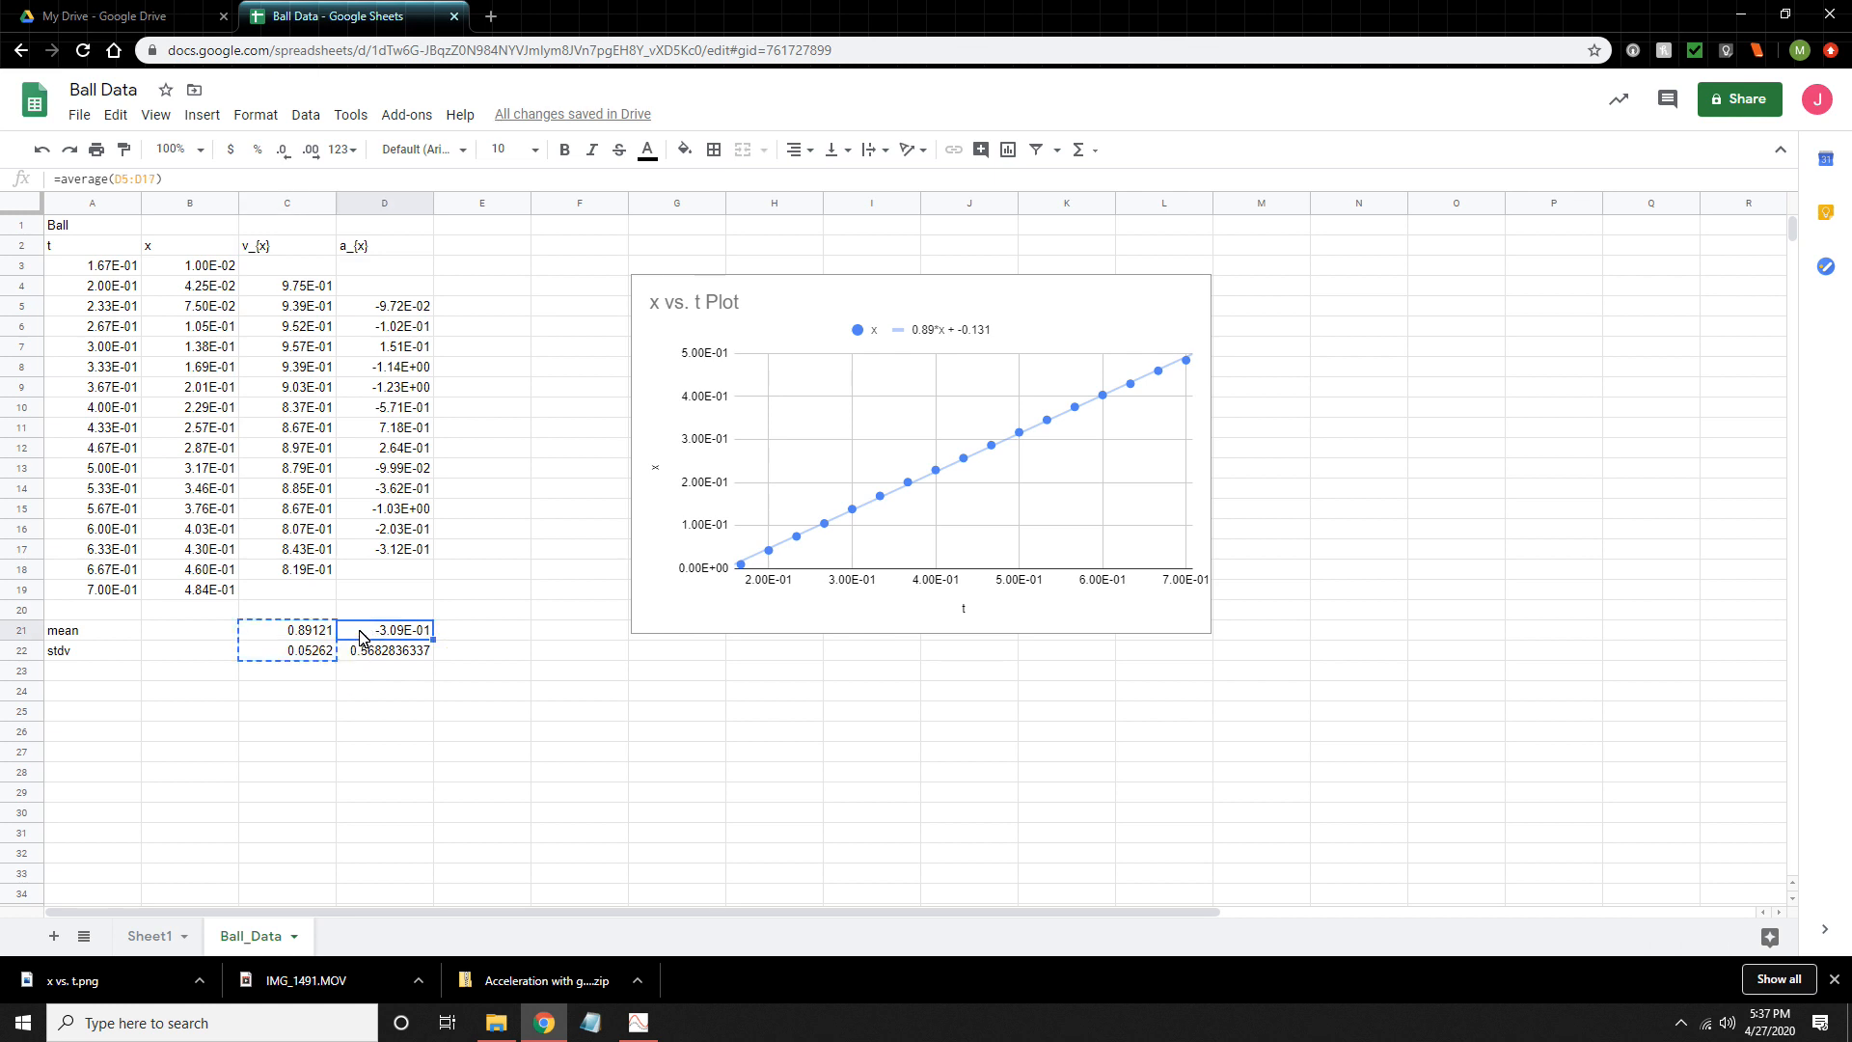
right_click(361, 633)
mouse_move(439, 403)
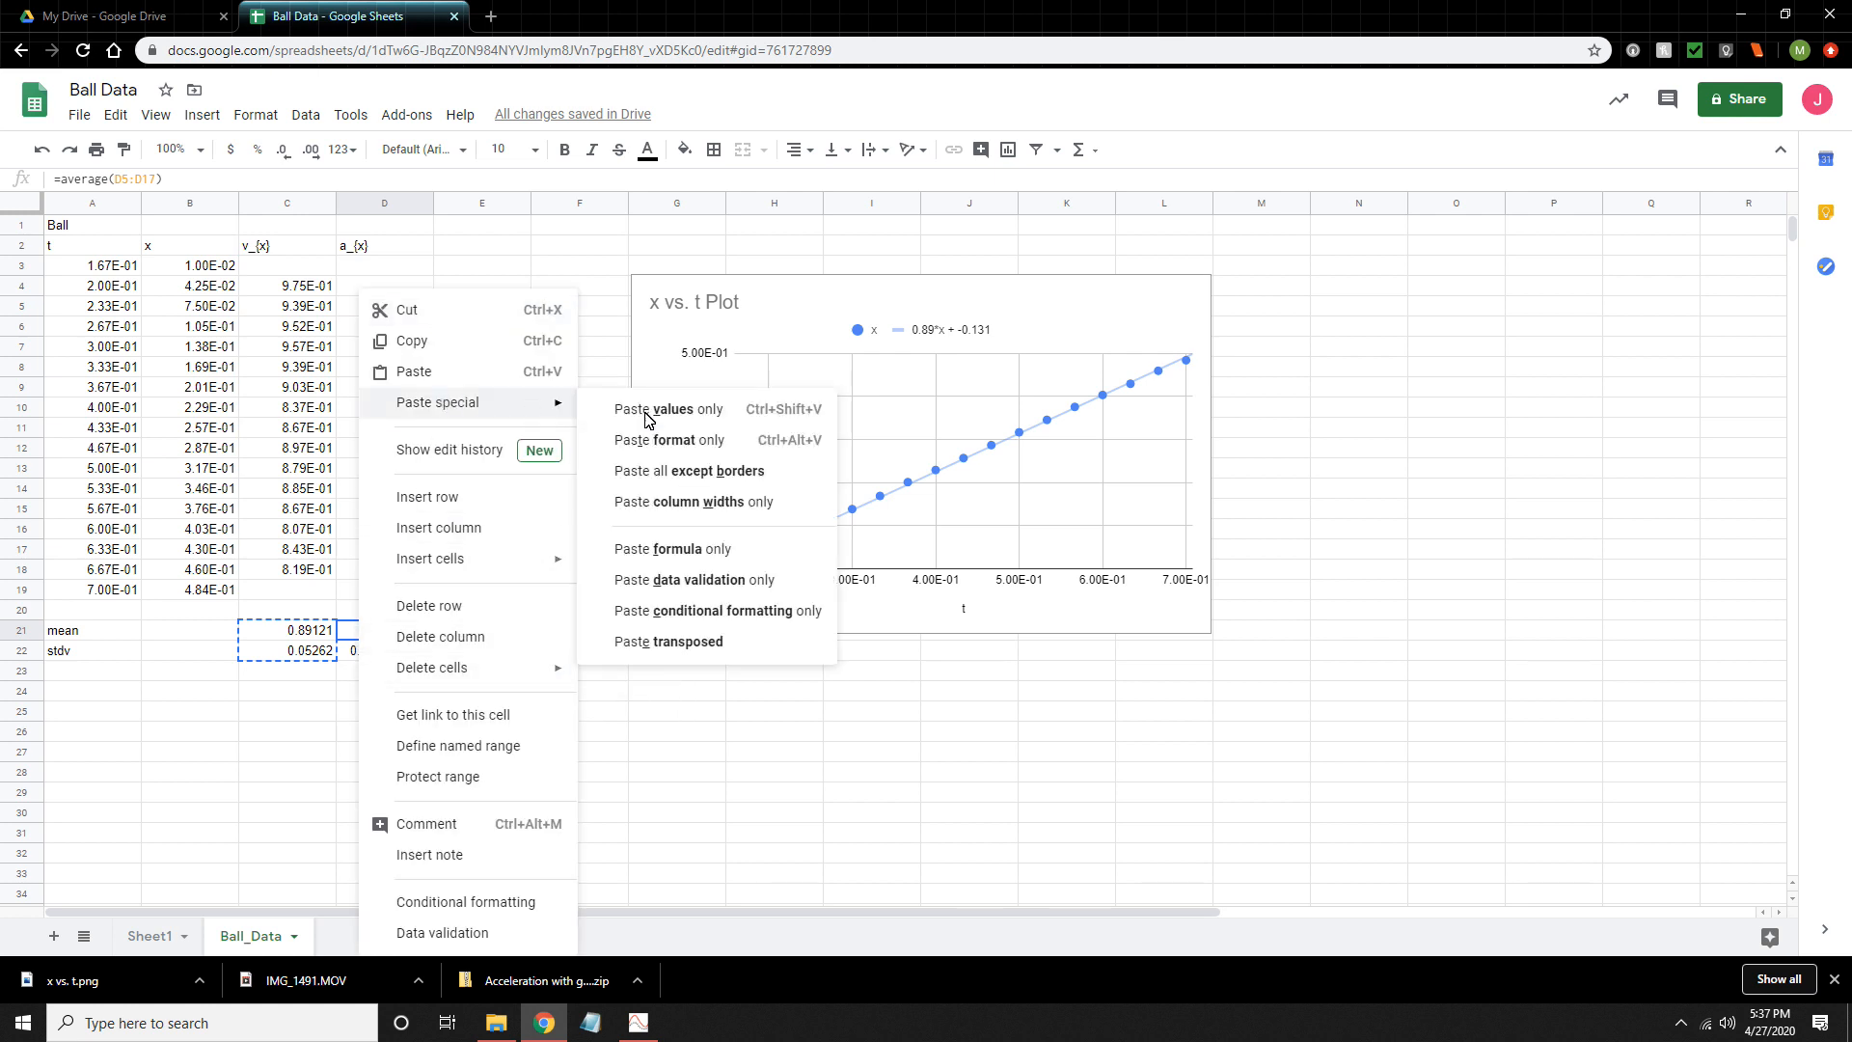
left_click(689, 451)
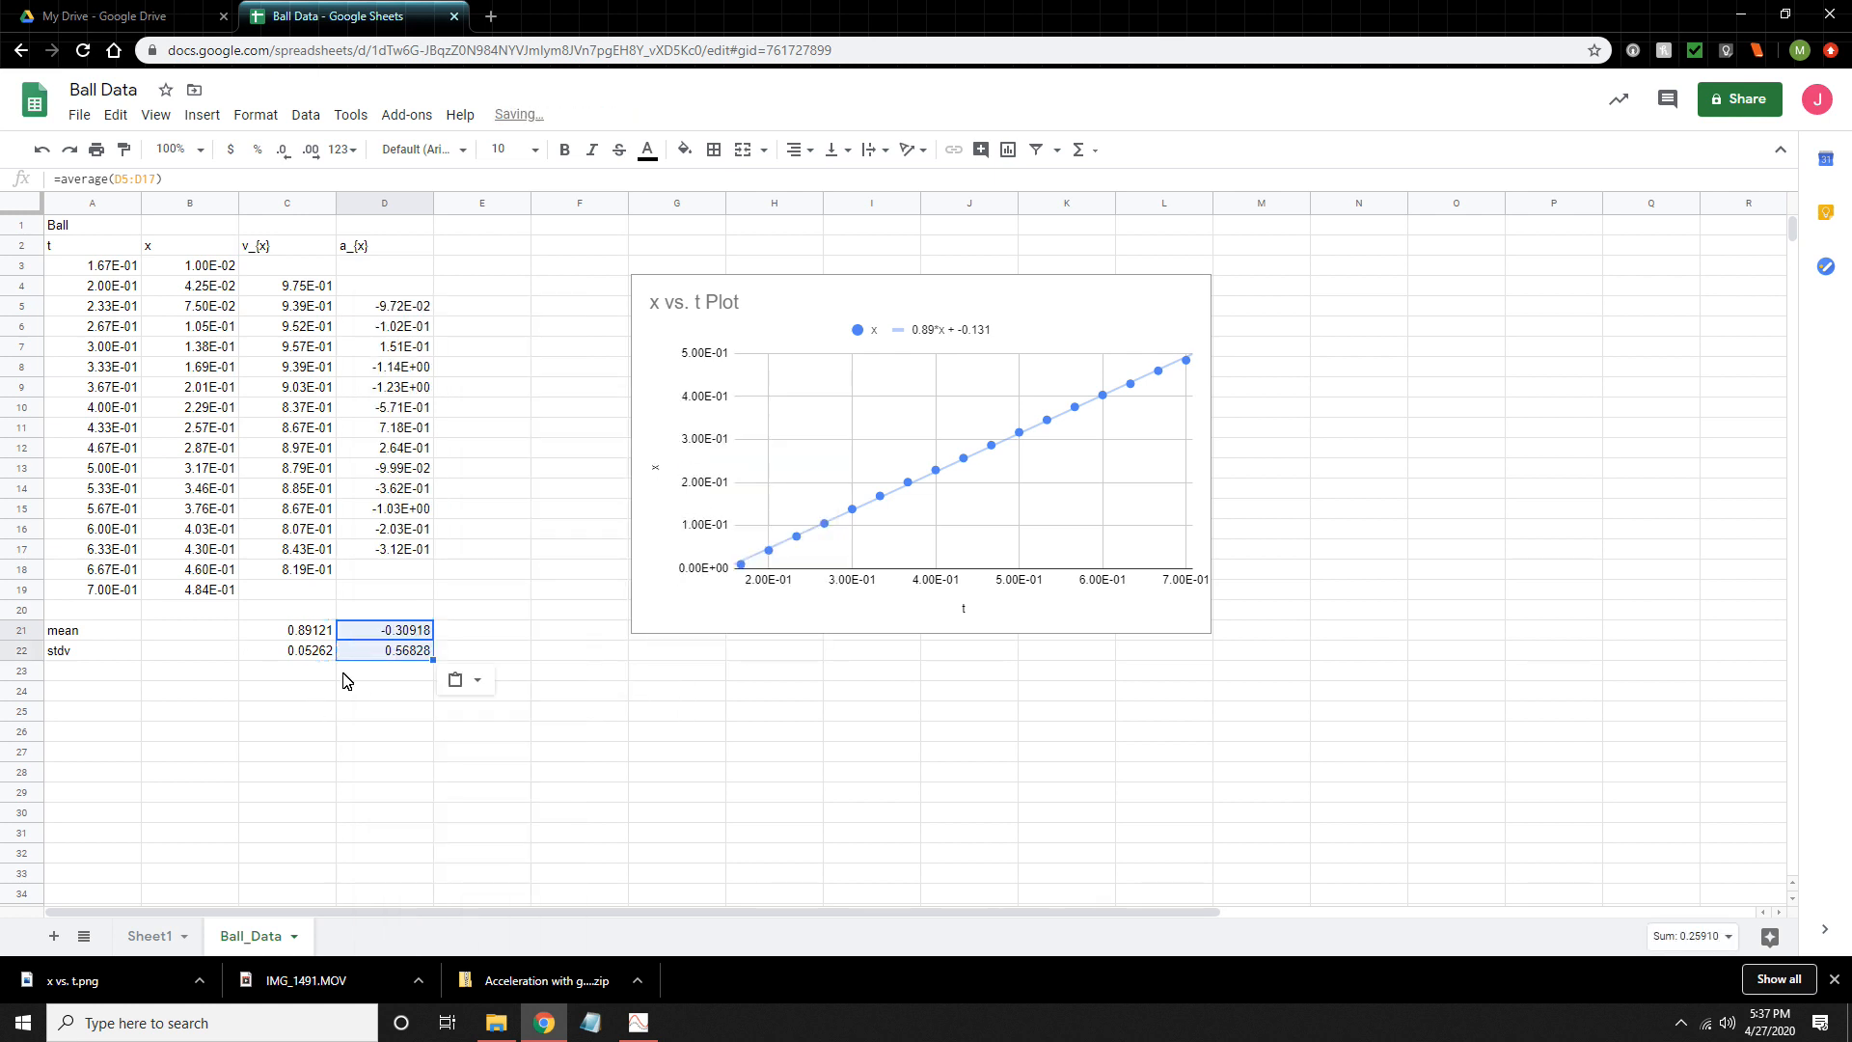
- Check the range used by the average formula in cell D21
left_click(394, 635)
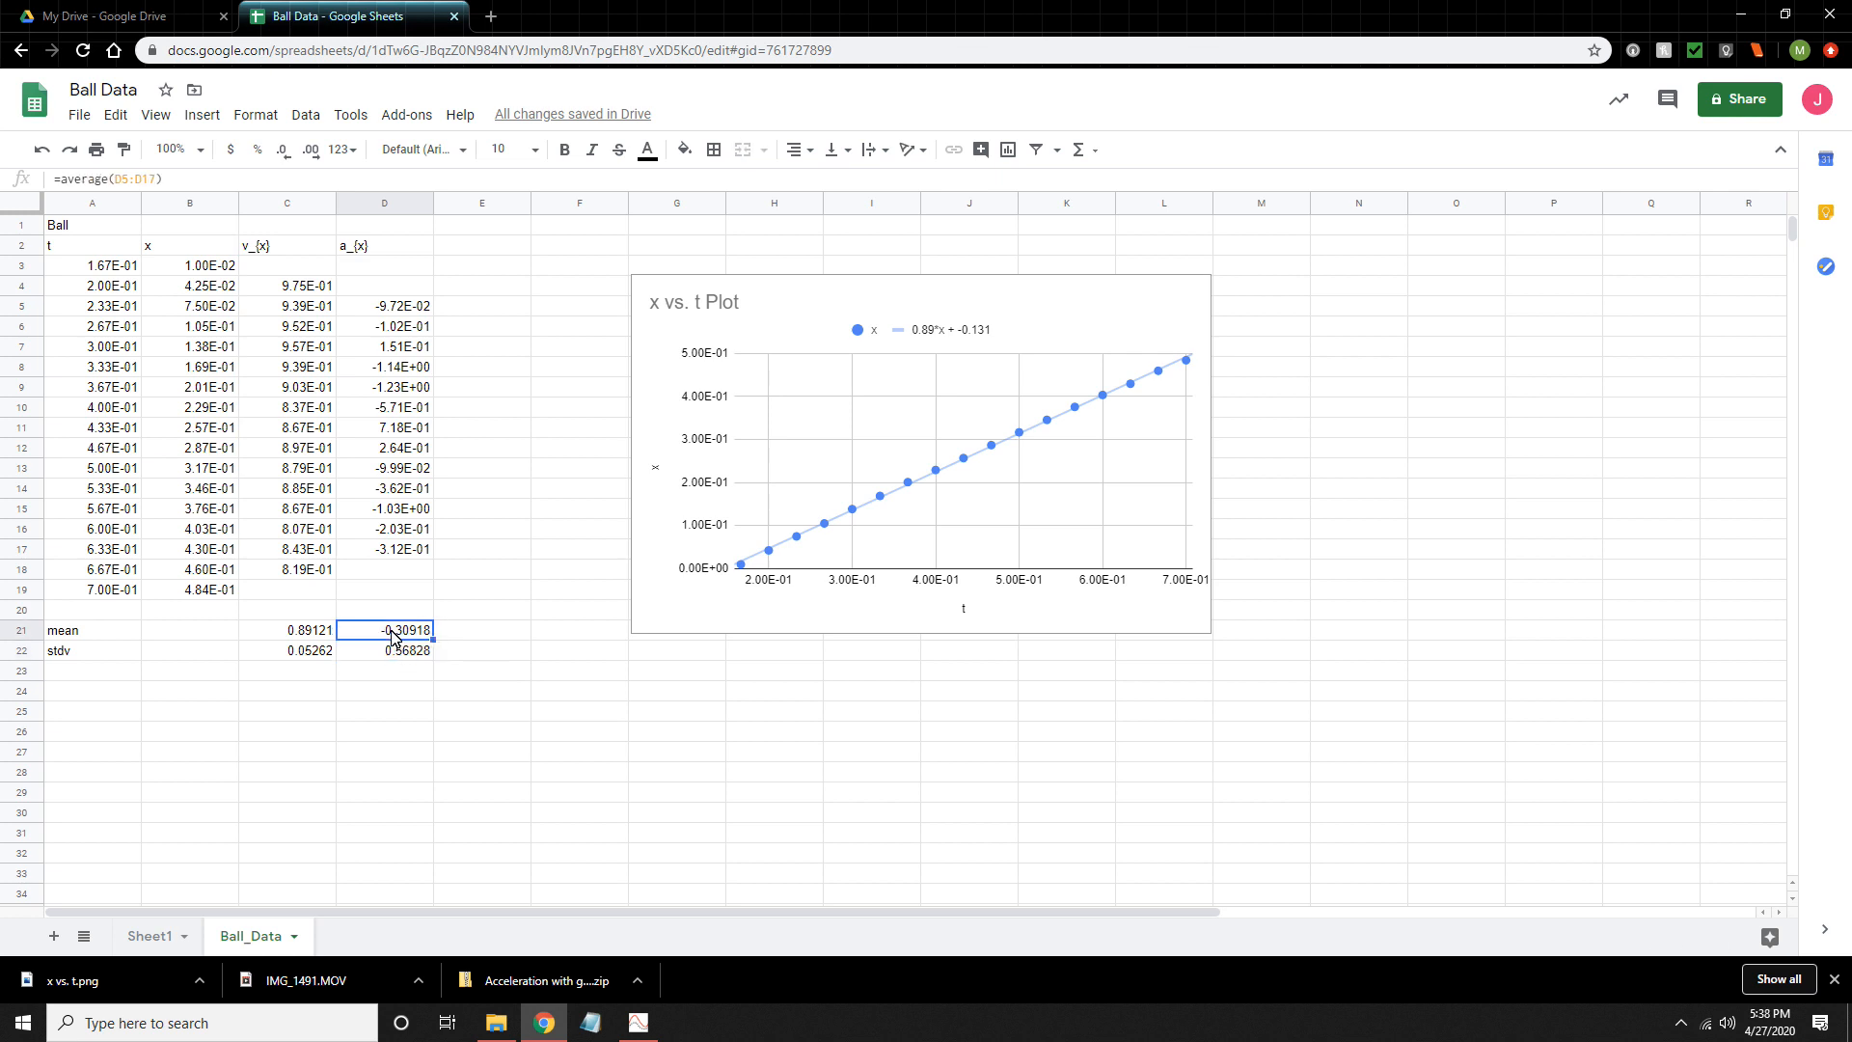
double_click(393, 634)
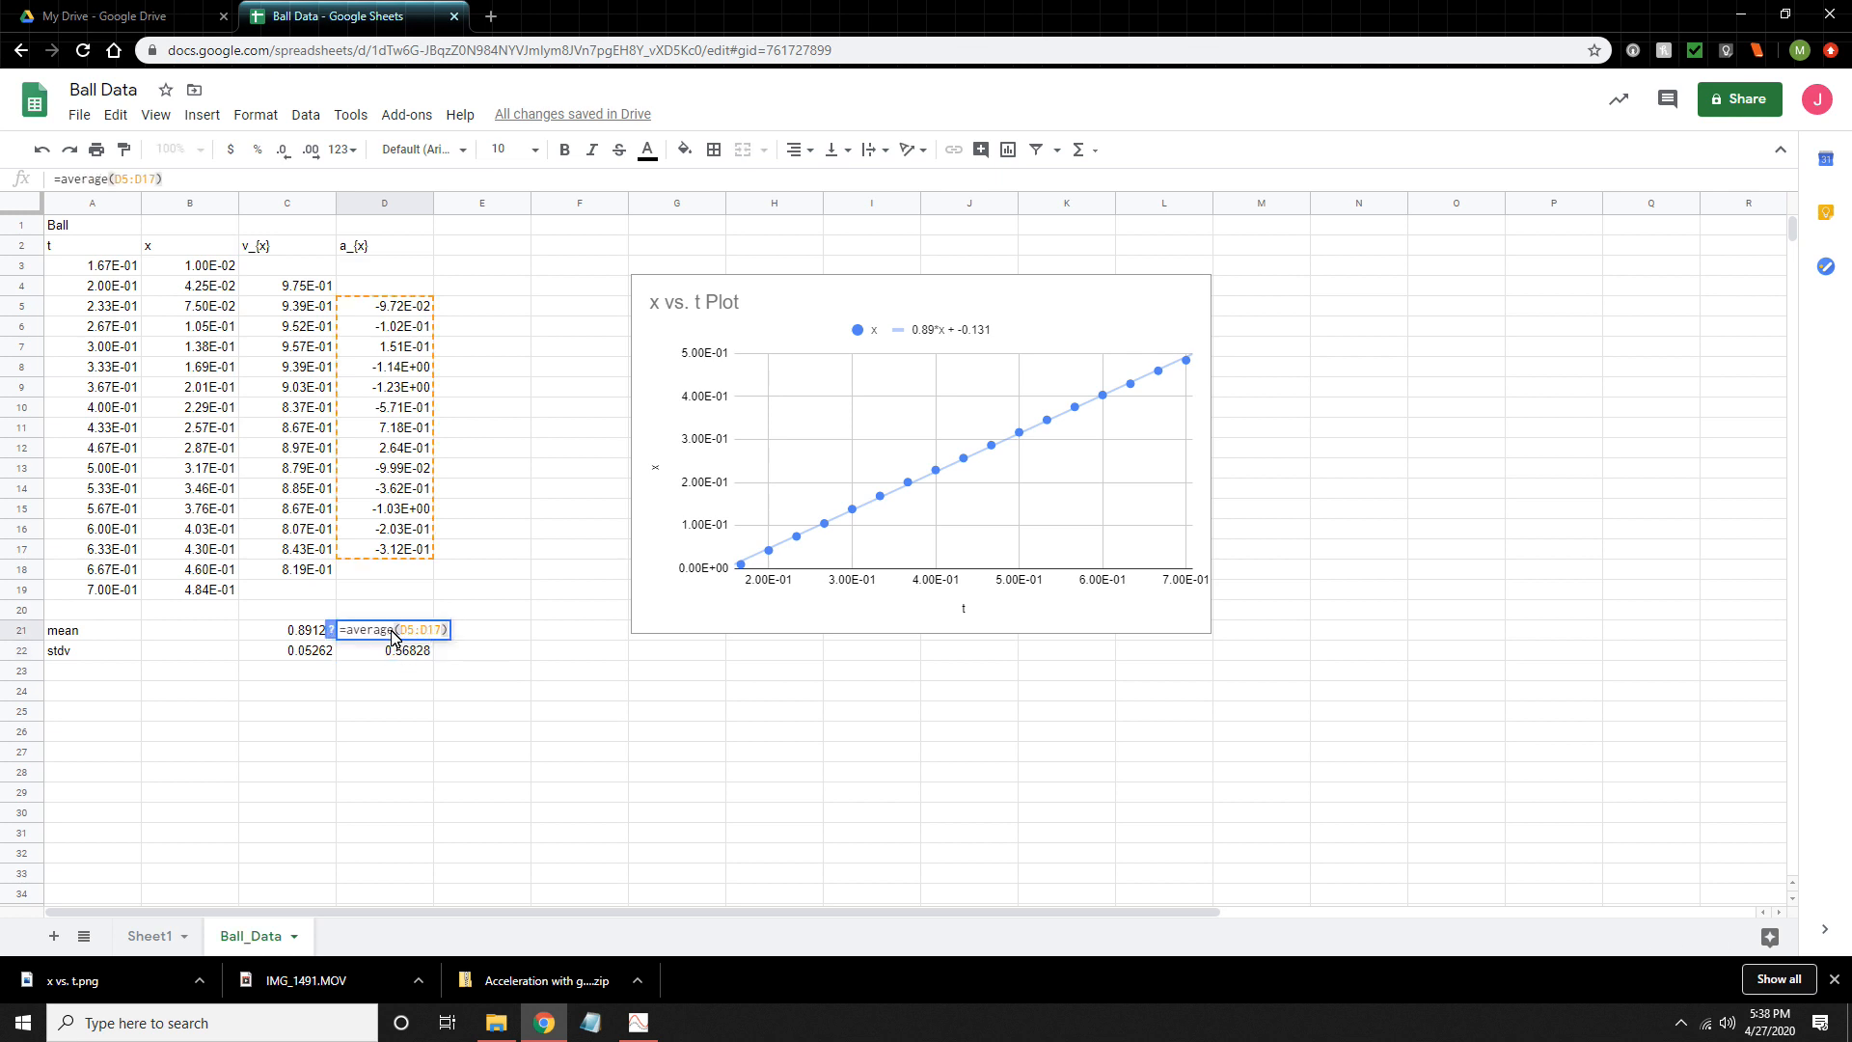
key("Return")
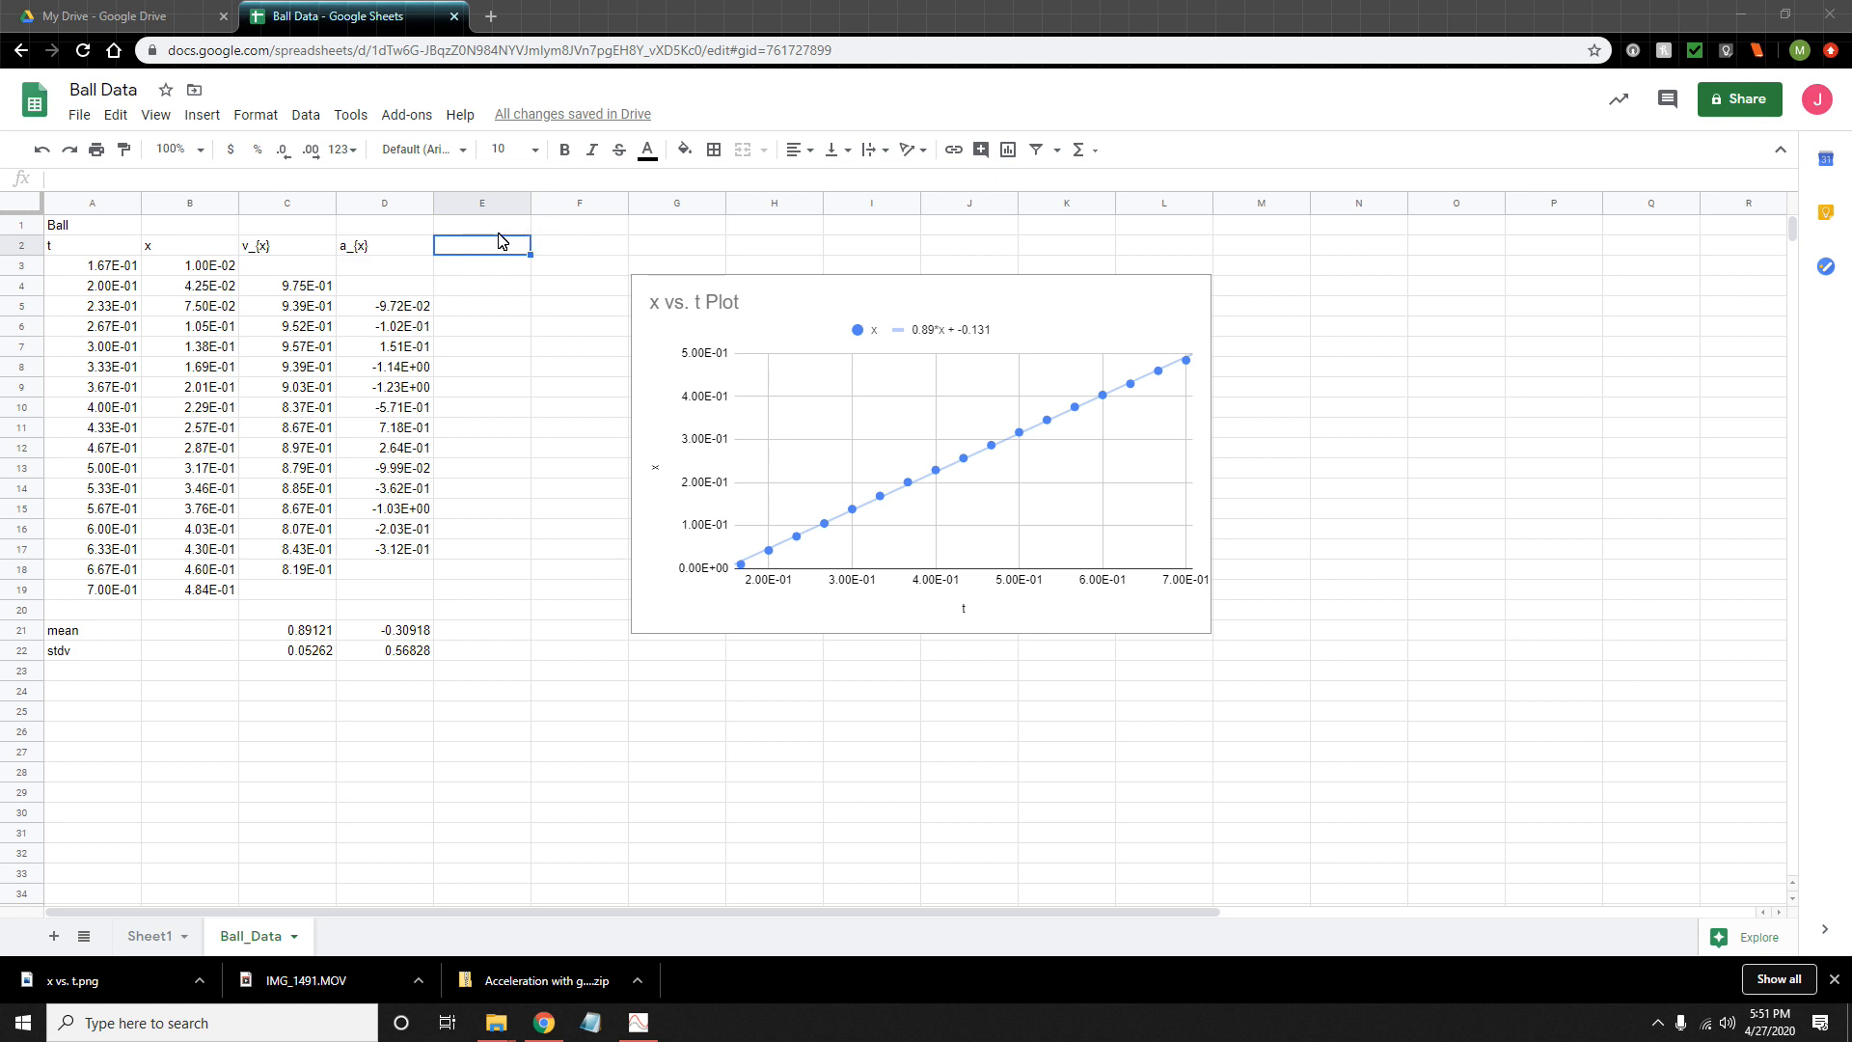
- Add the column header "KE (J)" in cell E2
left_click(500, 248)
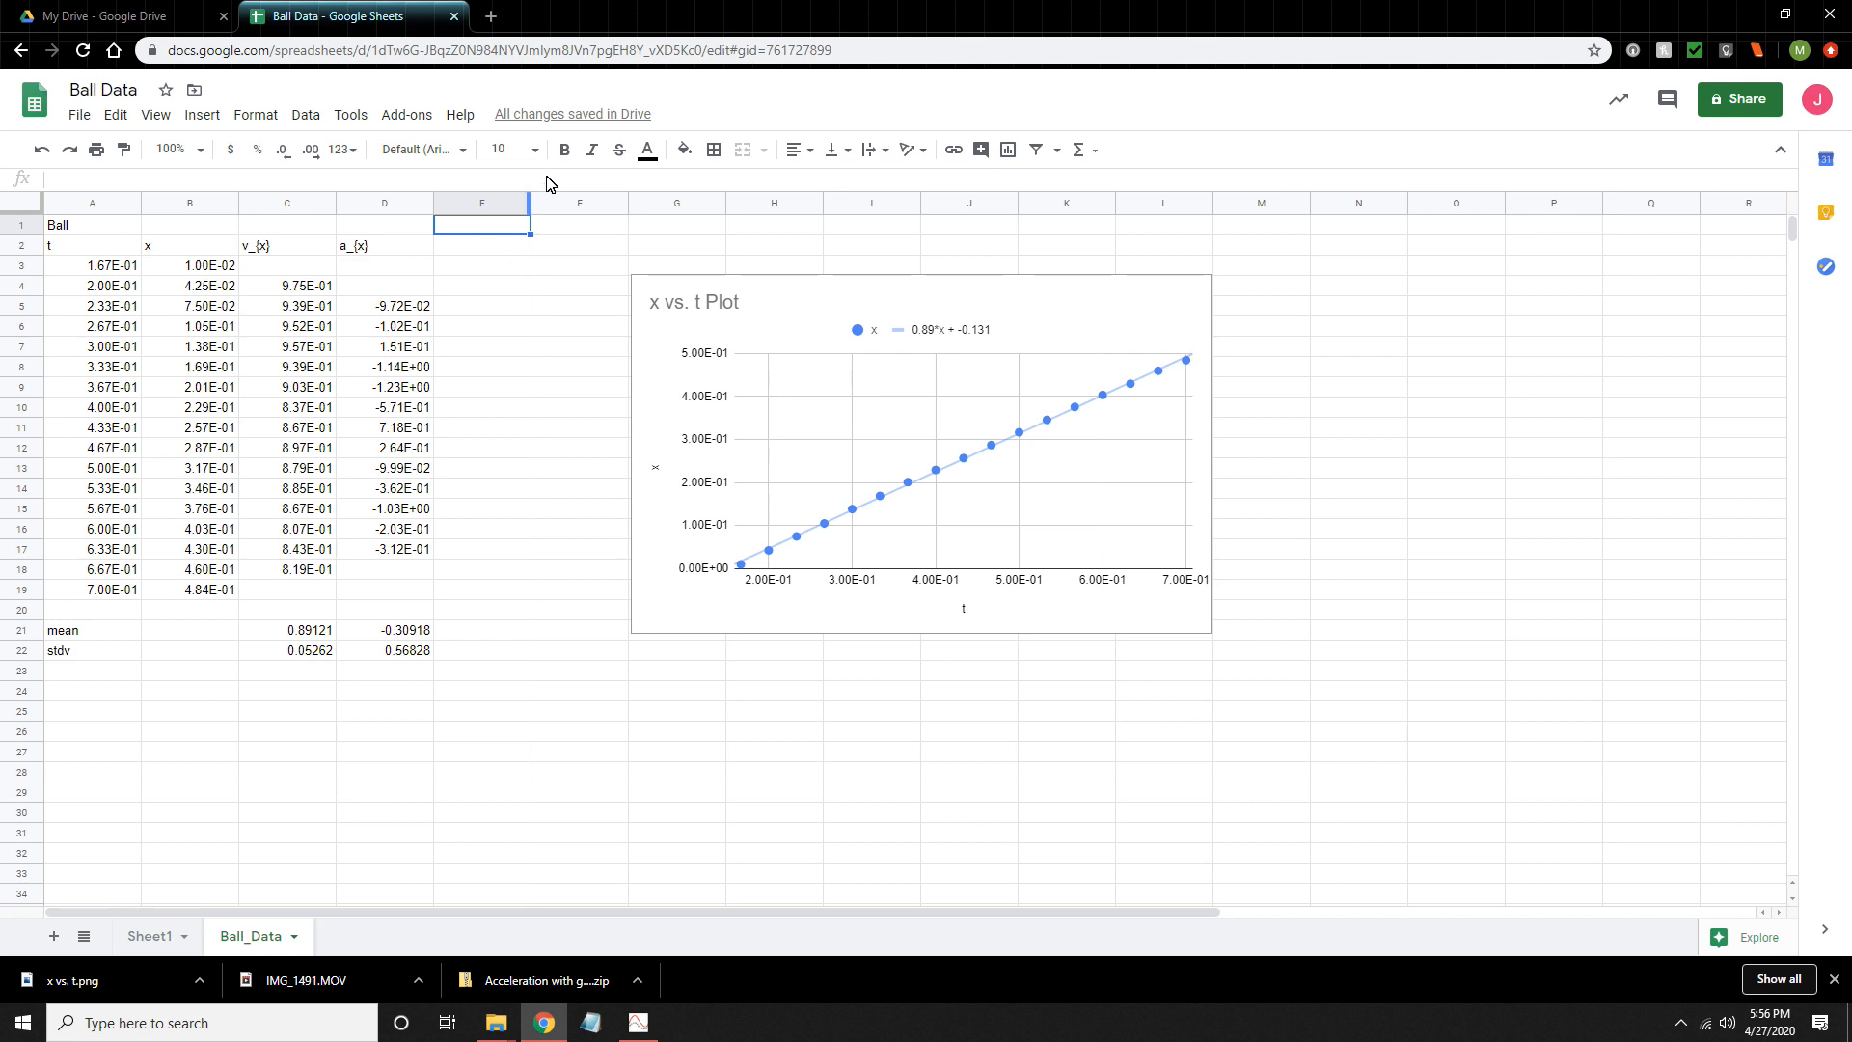
left_click(468, 252)
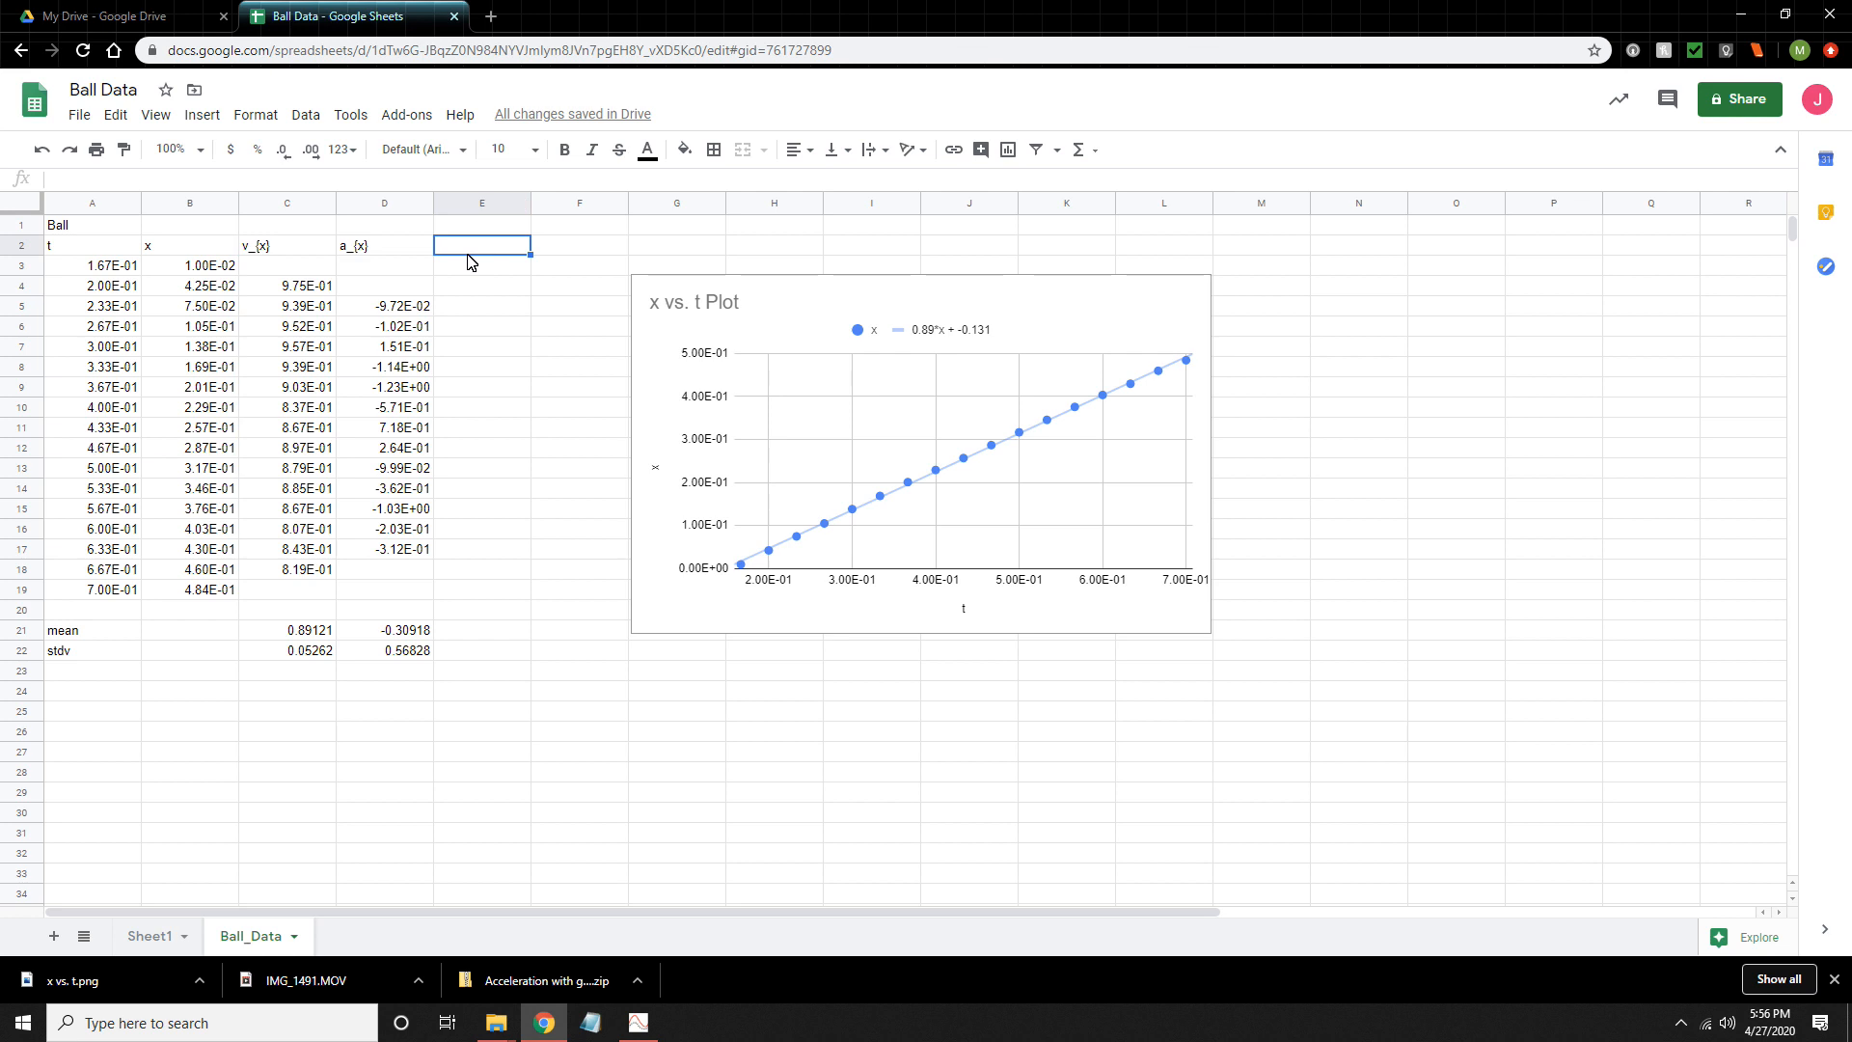
type("KE (J")
key("Return")
key("Return")
- Calculate the kinetic energy in cell E4 with =0.5*0.062*C4^2
type("=")
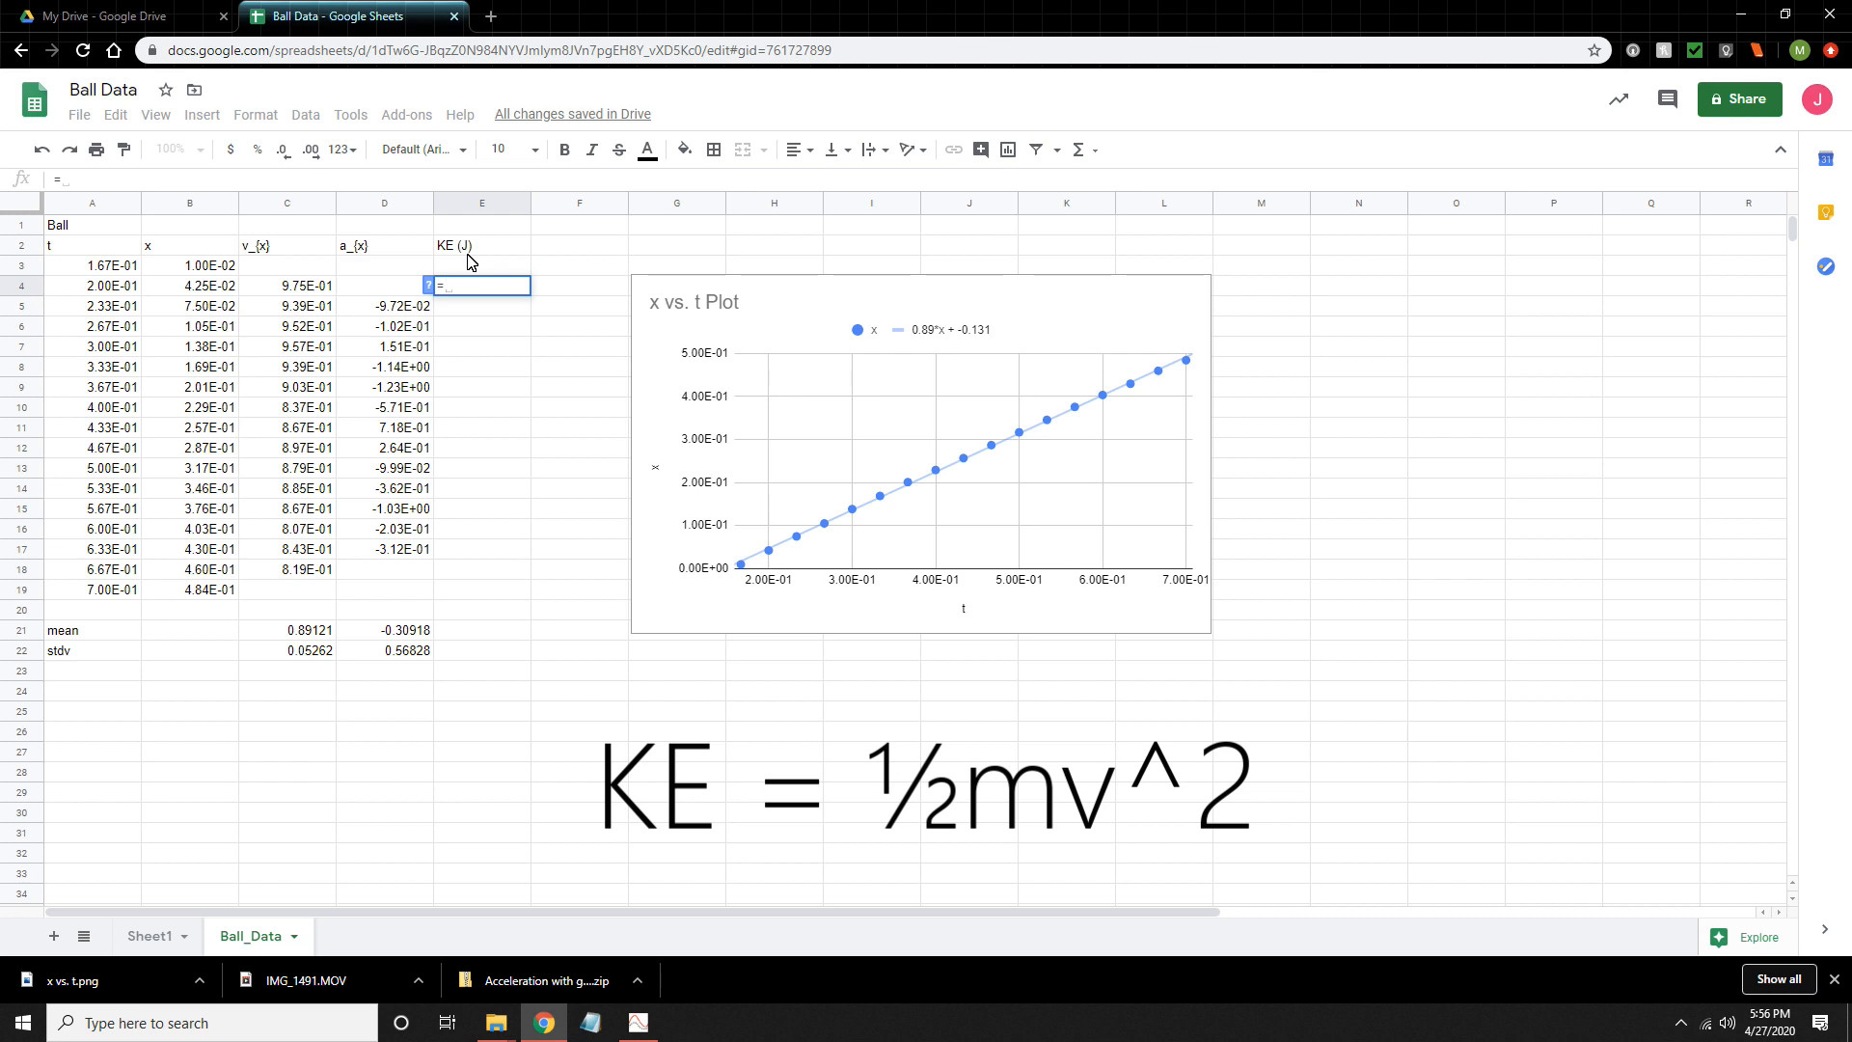
type("0.5")
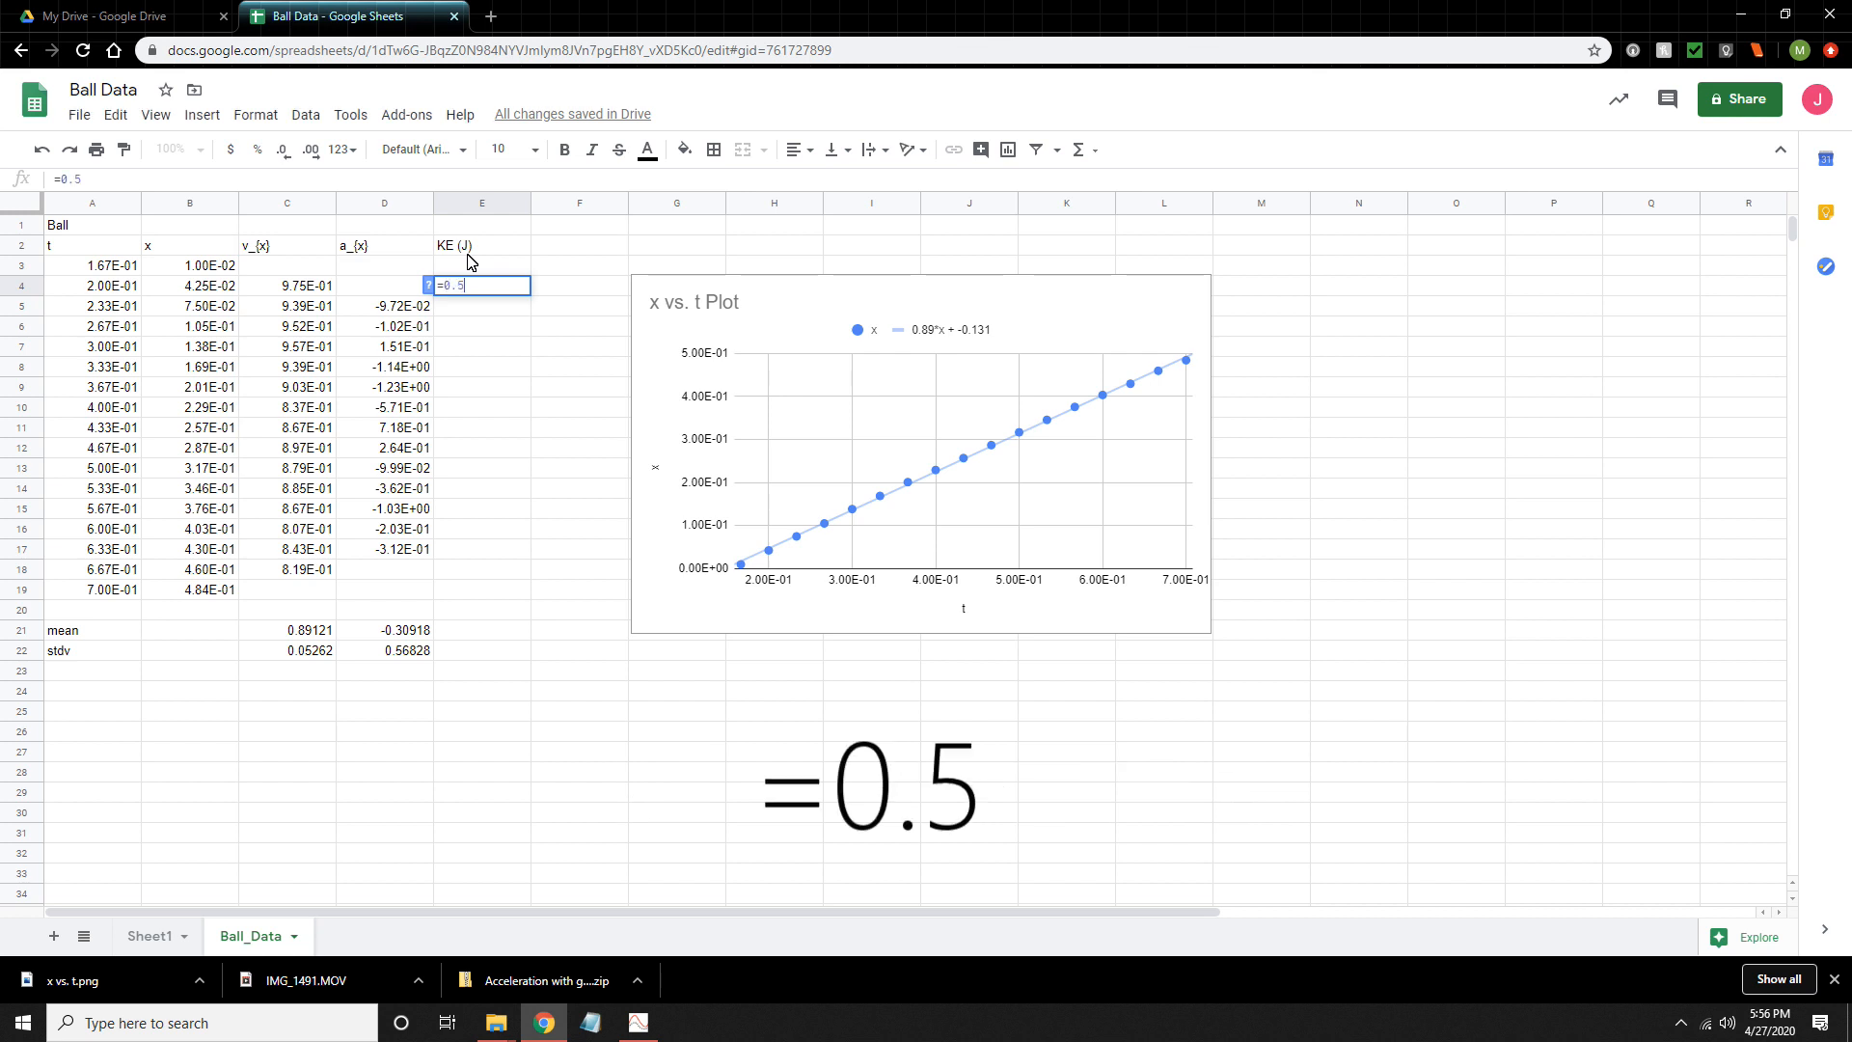
type("*")
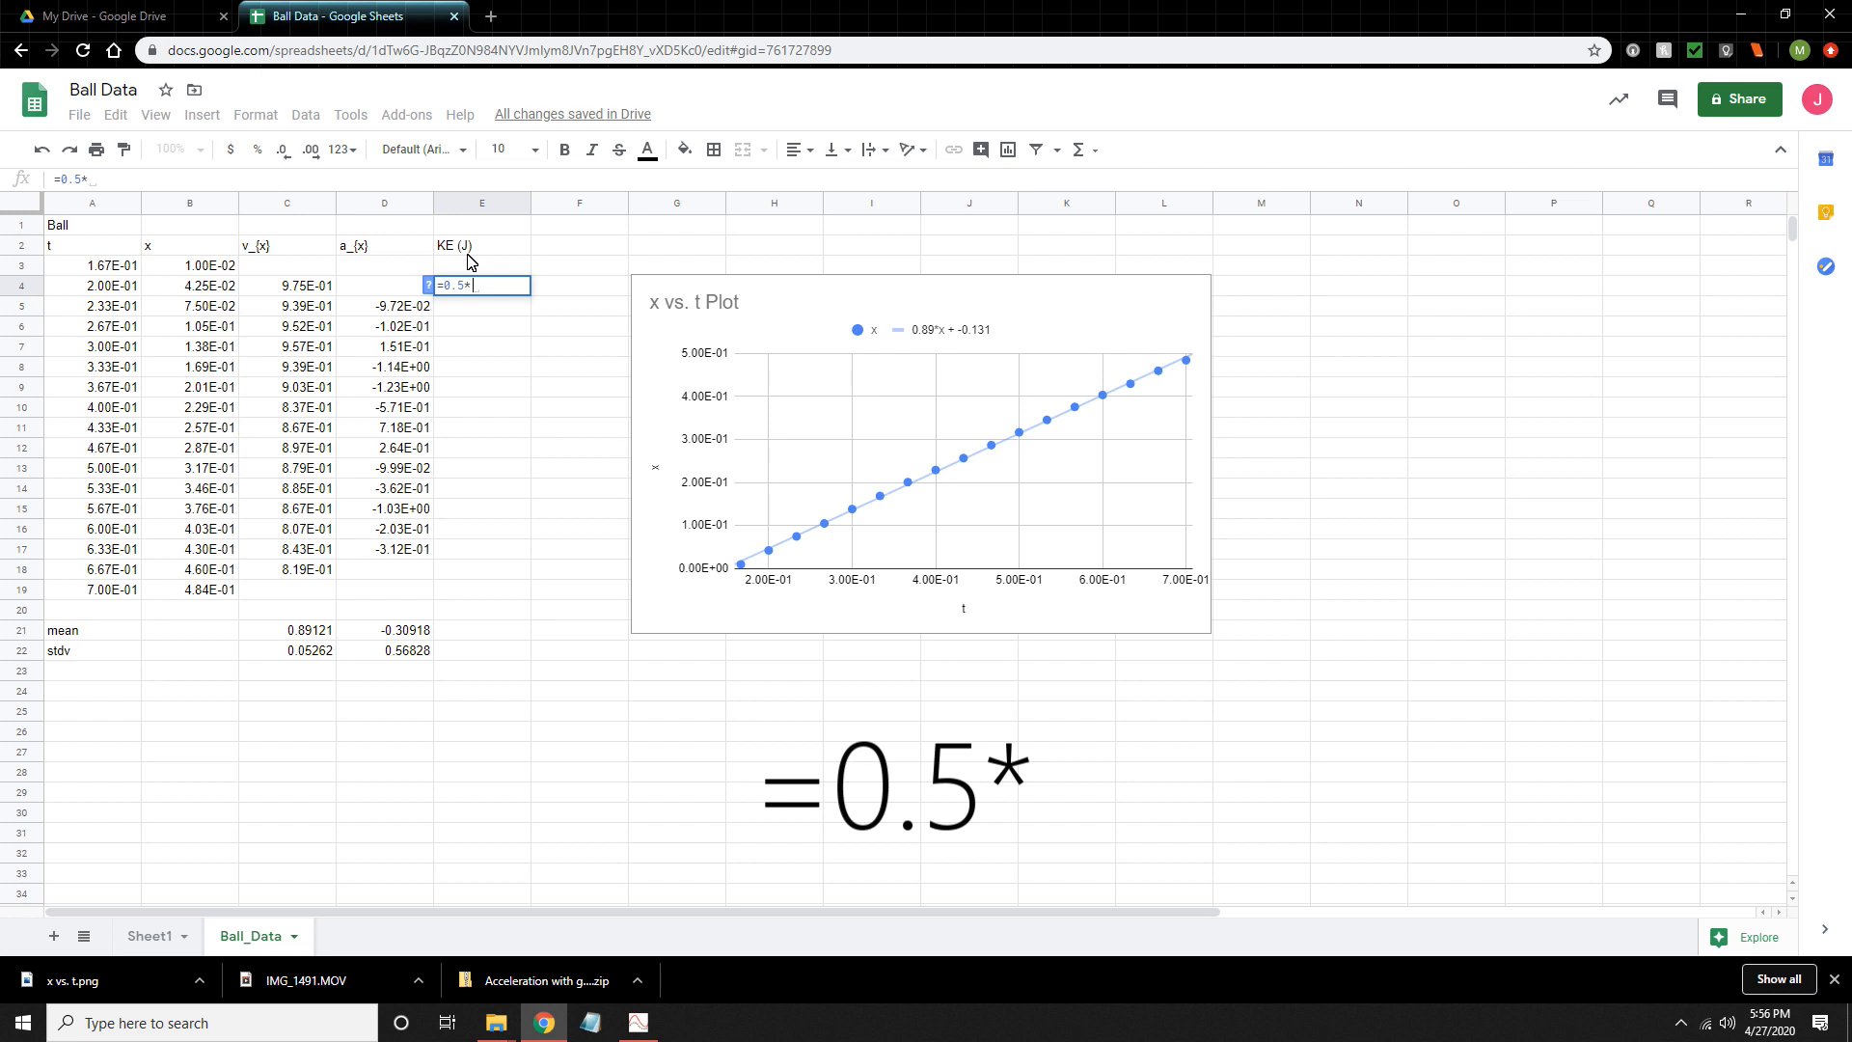
type("0.")
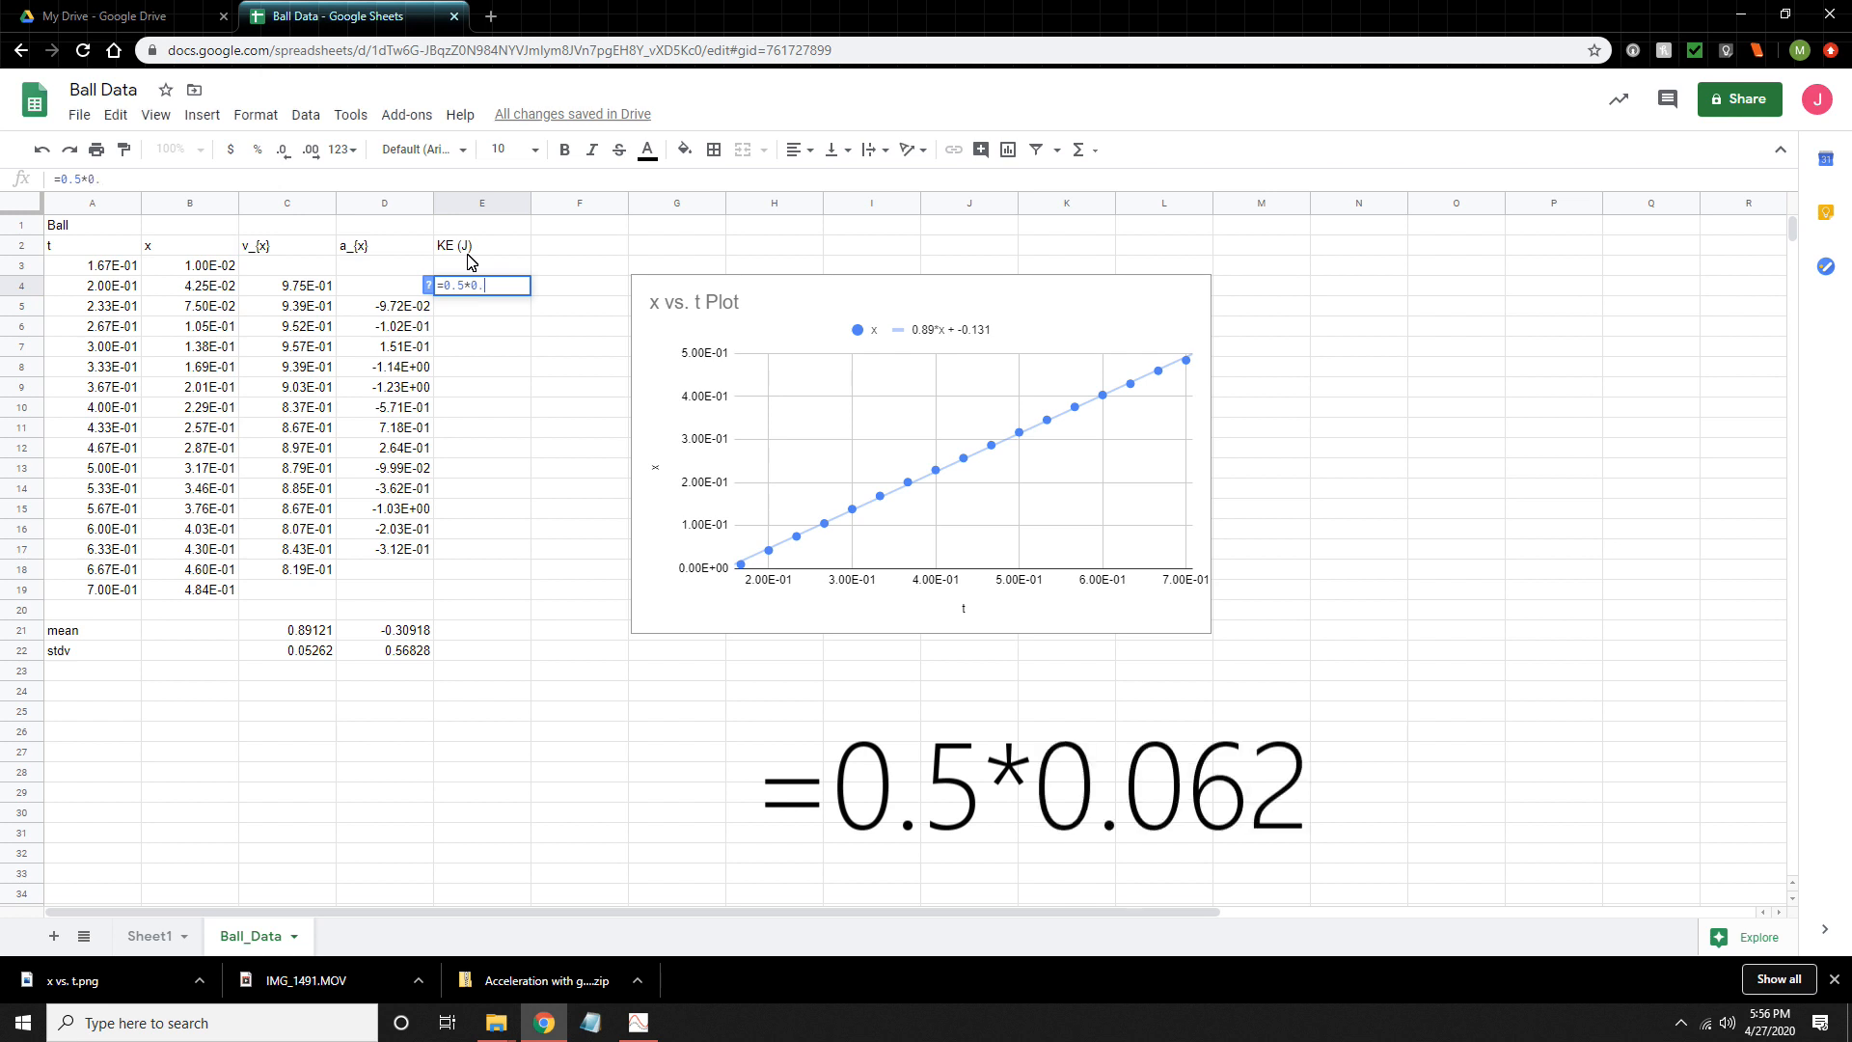
type("062*")
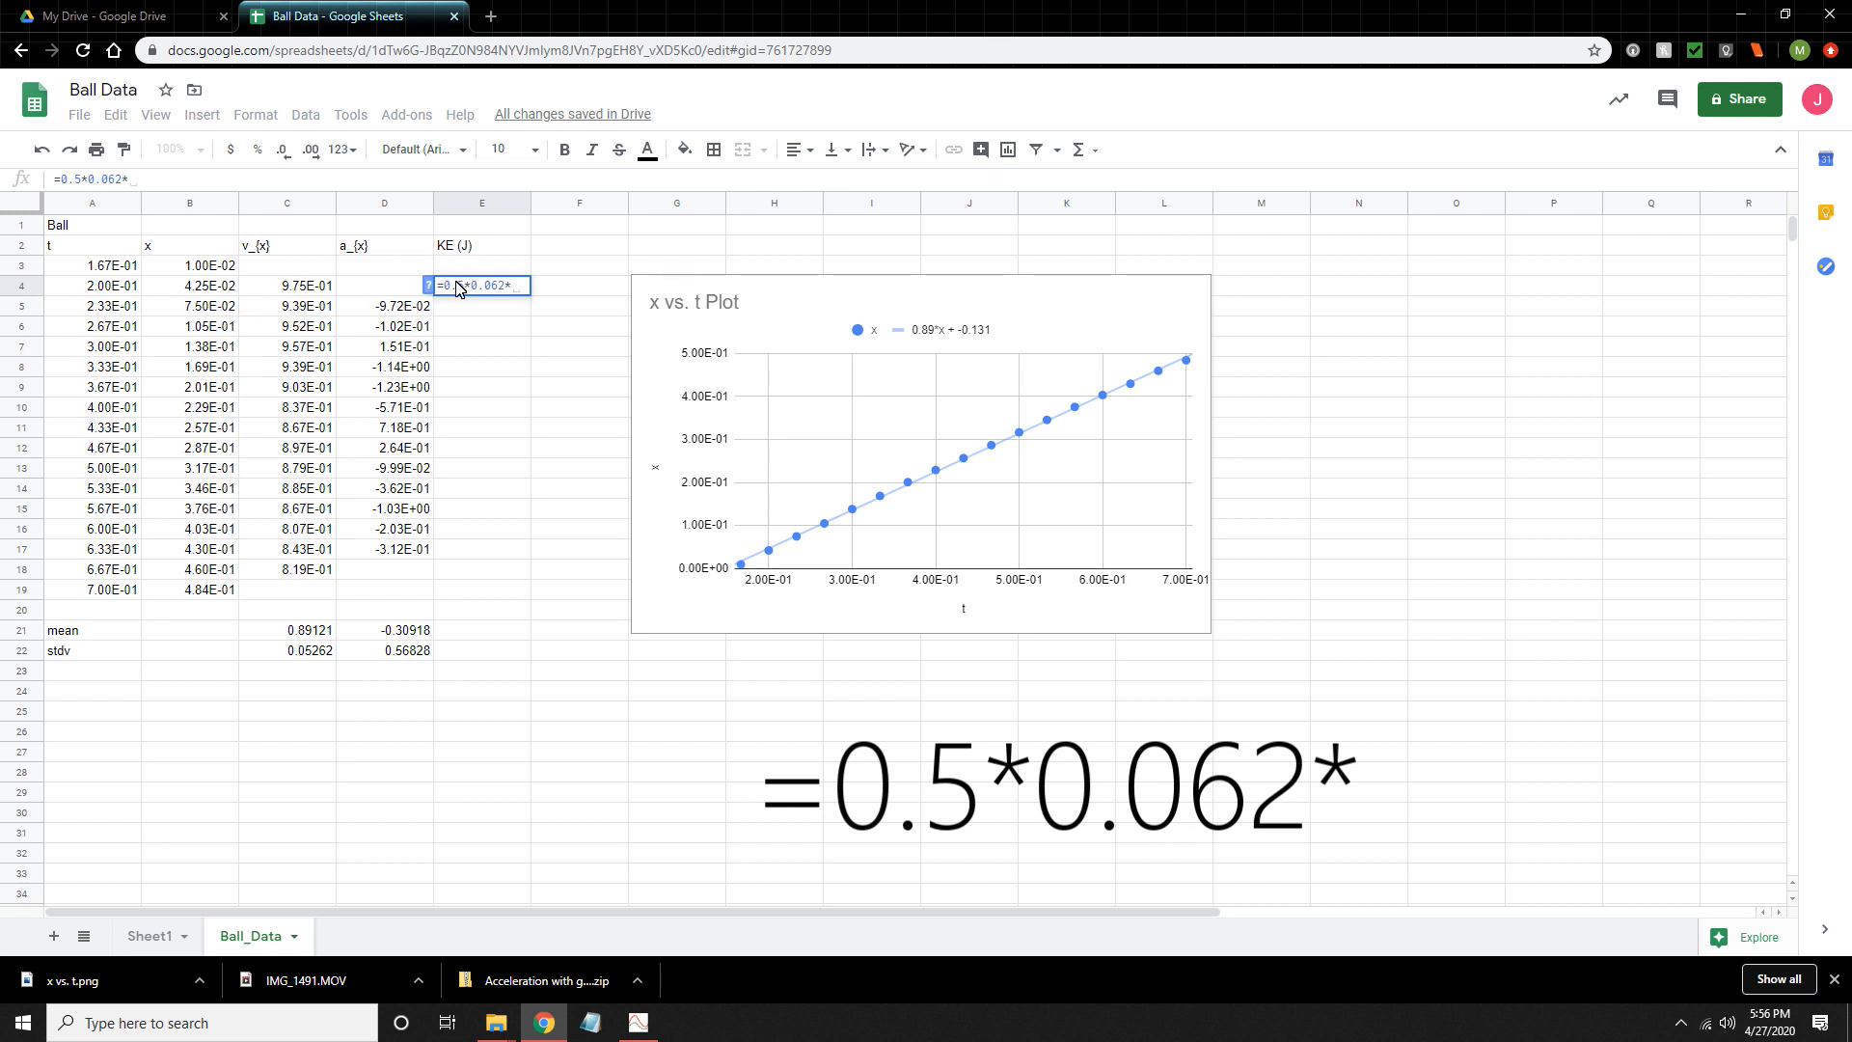
left_click(280, 289)
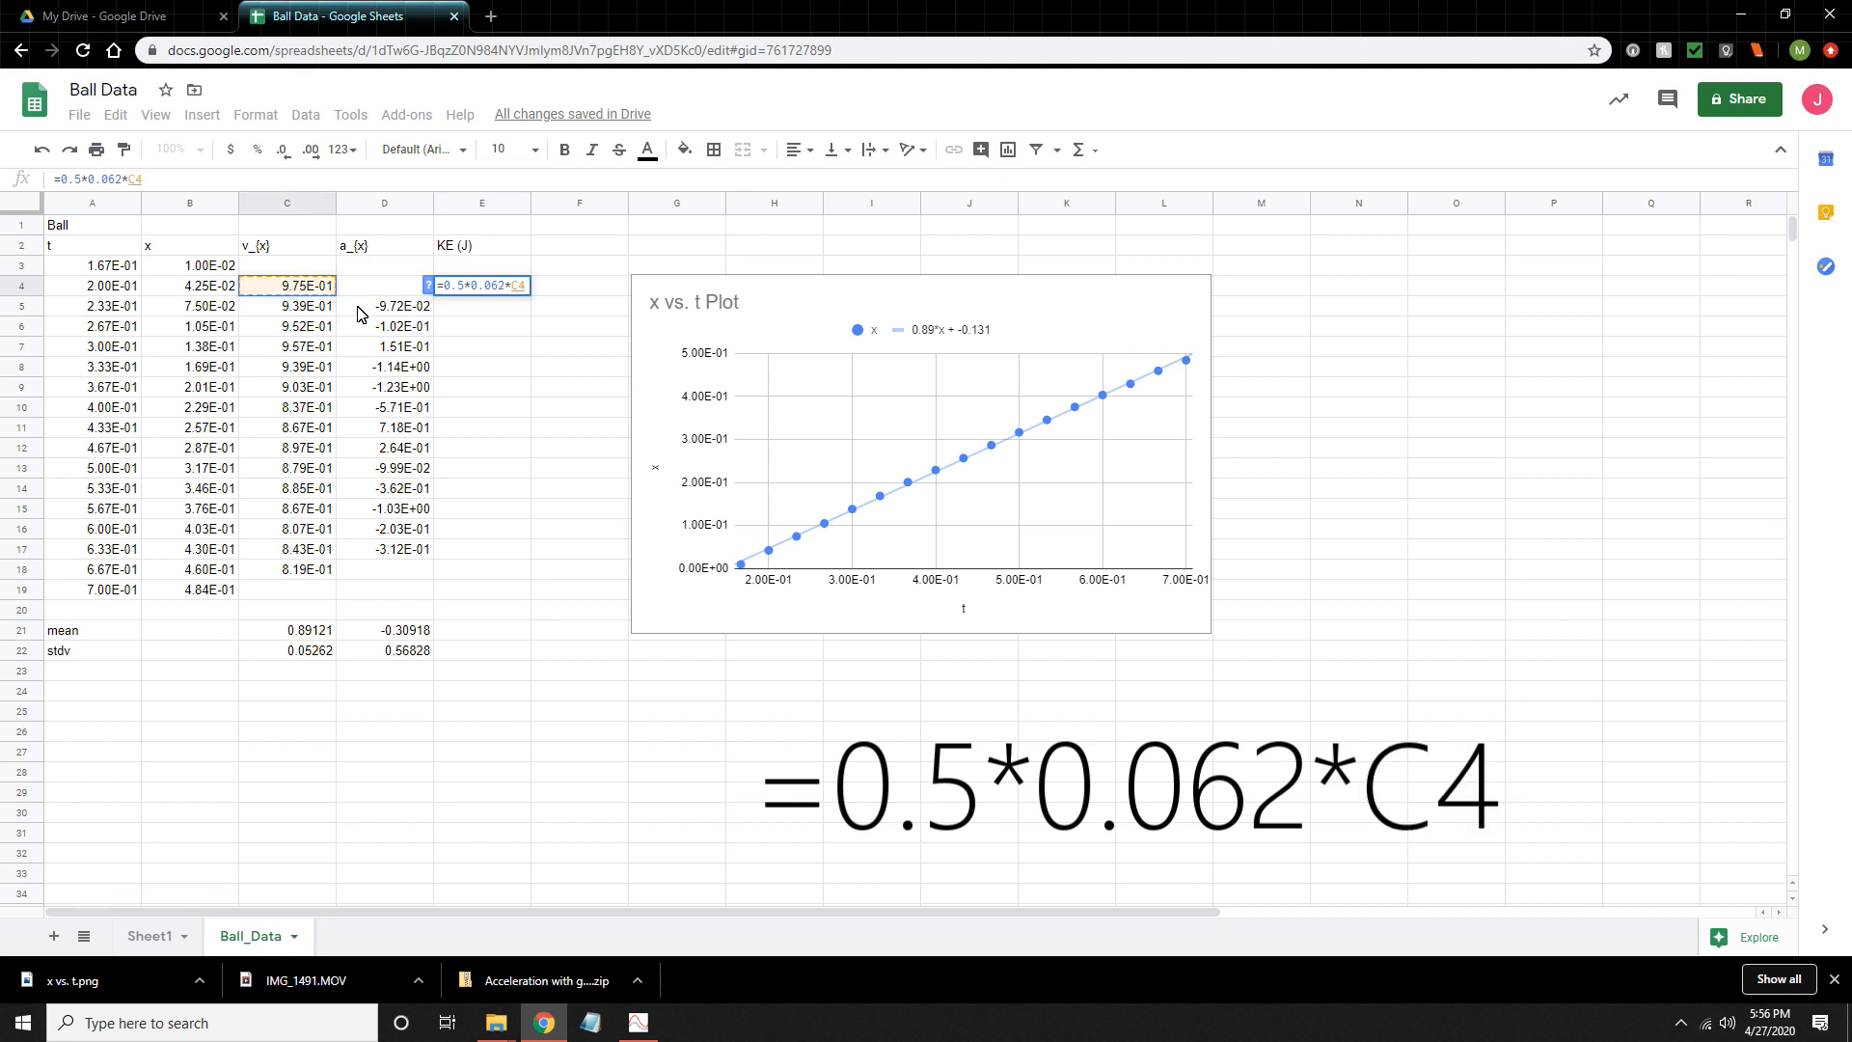
type("^")
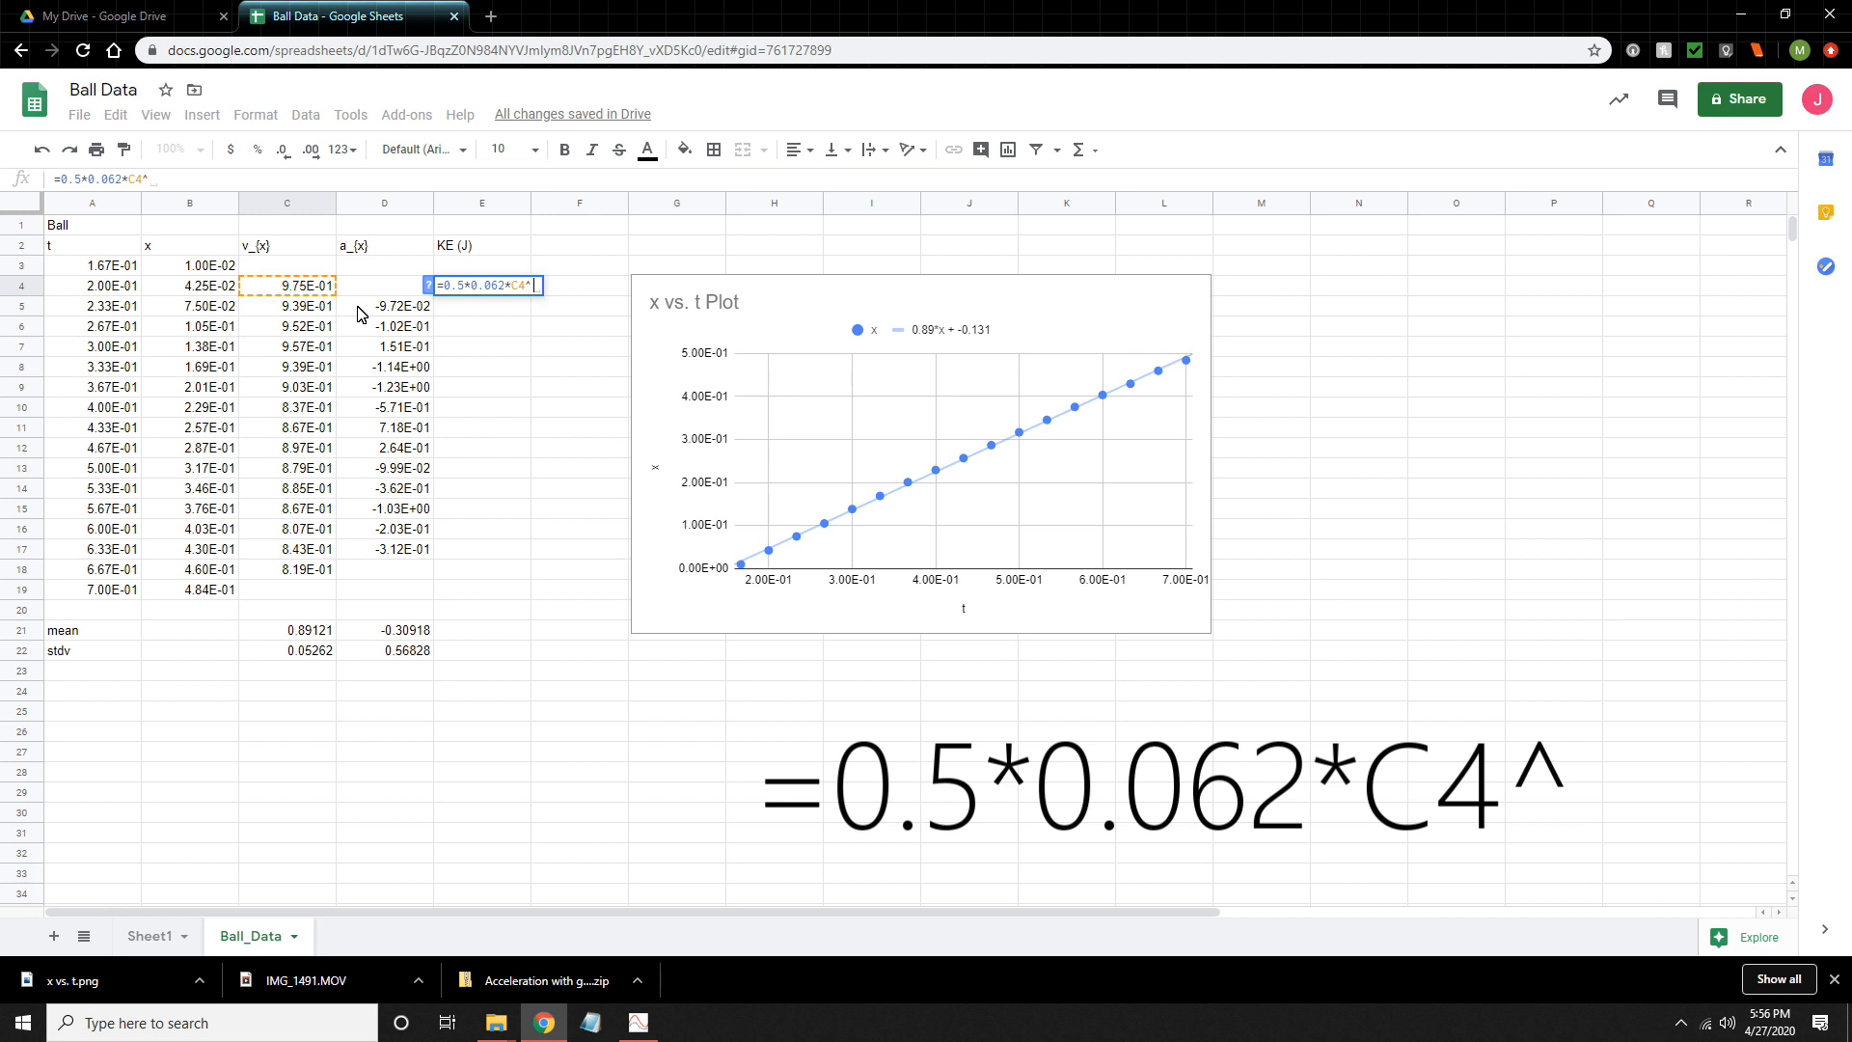
type("2")
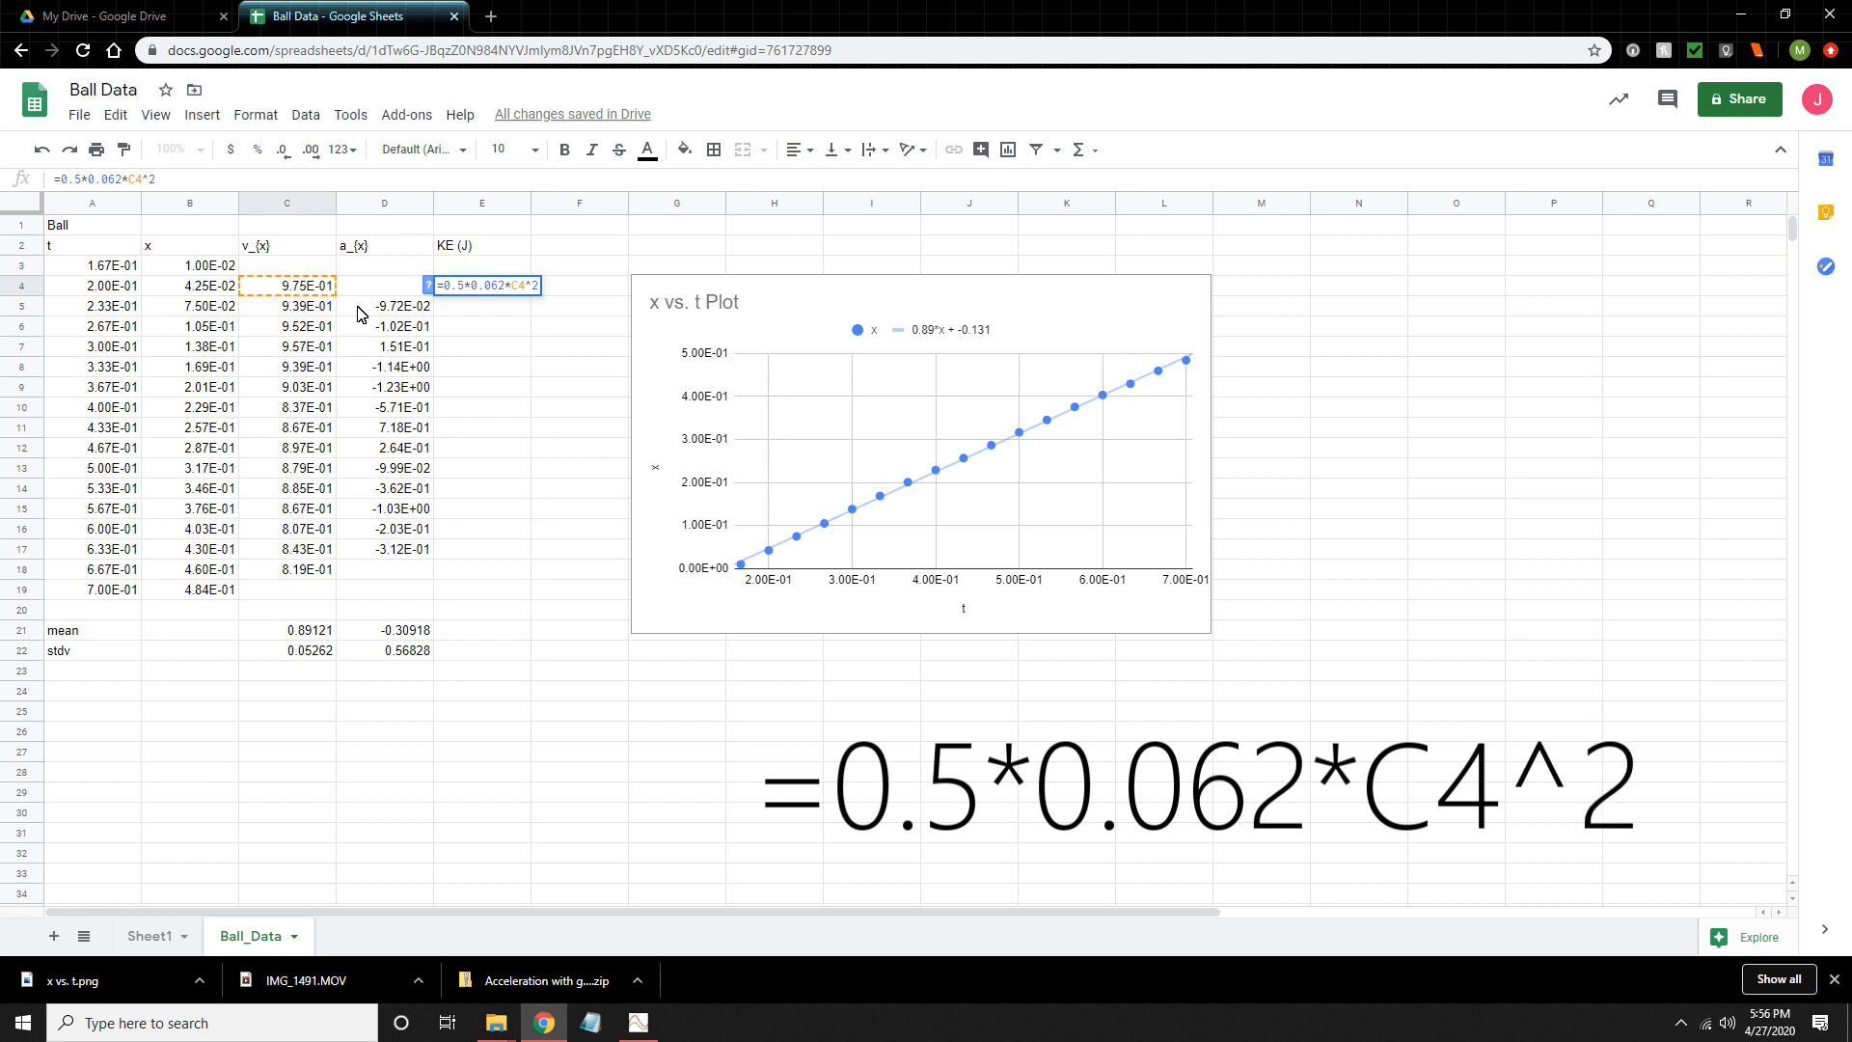
key("Return")
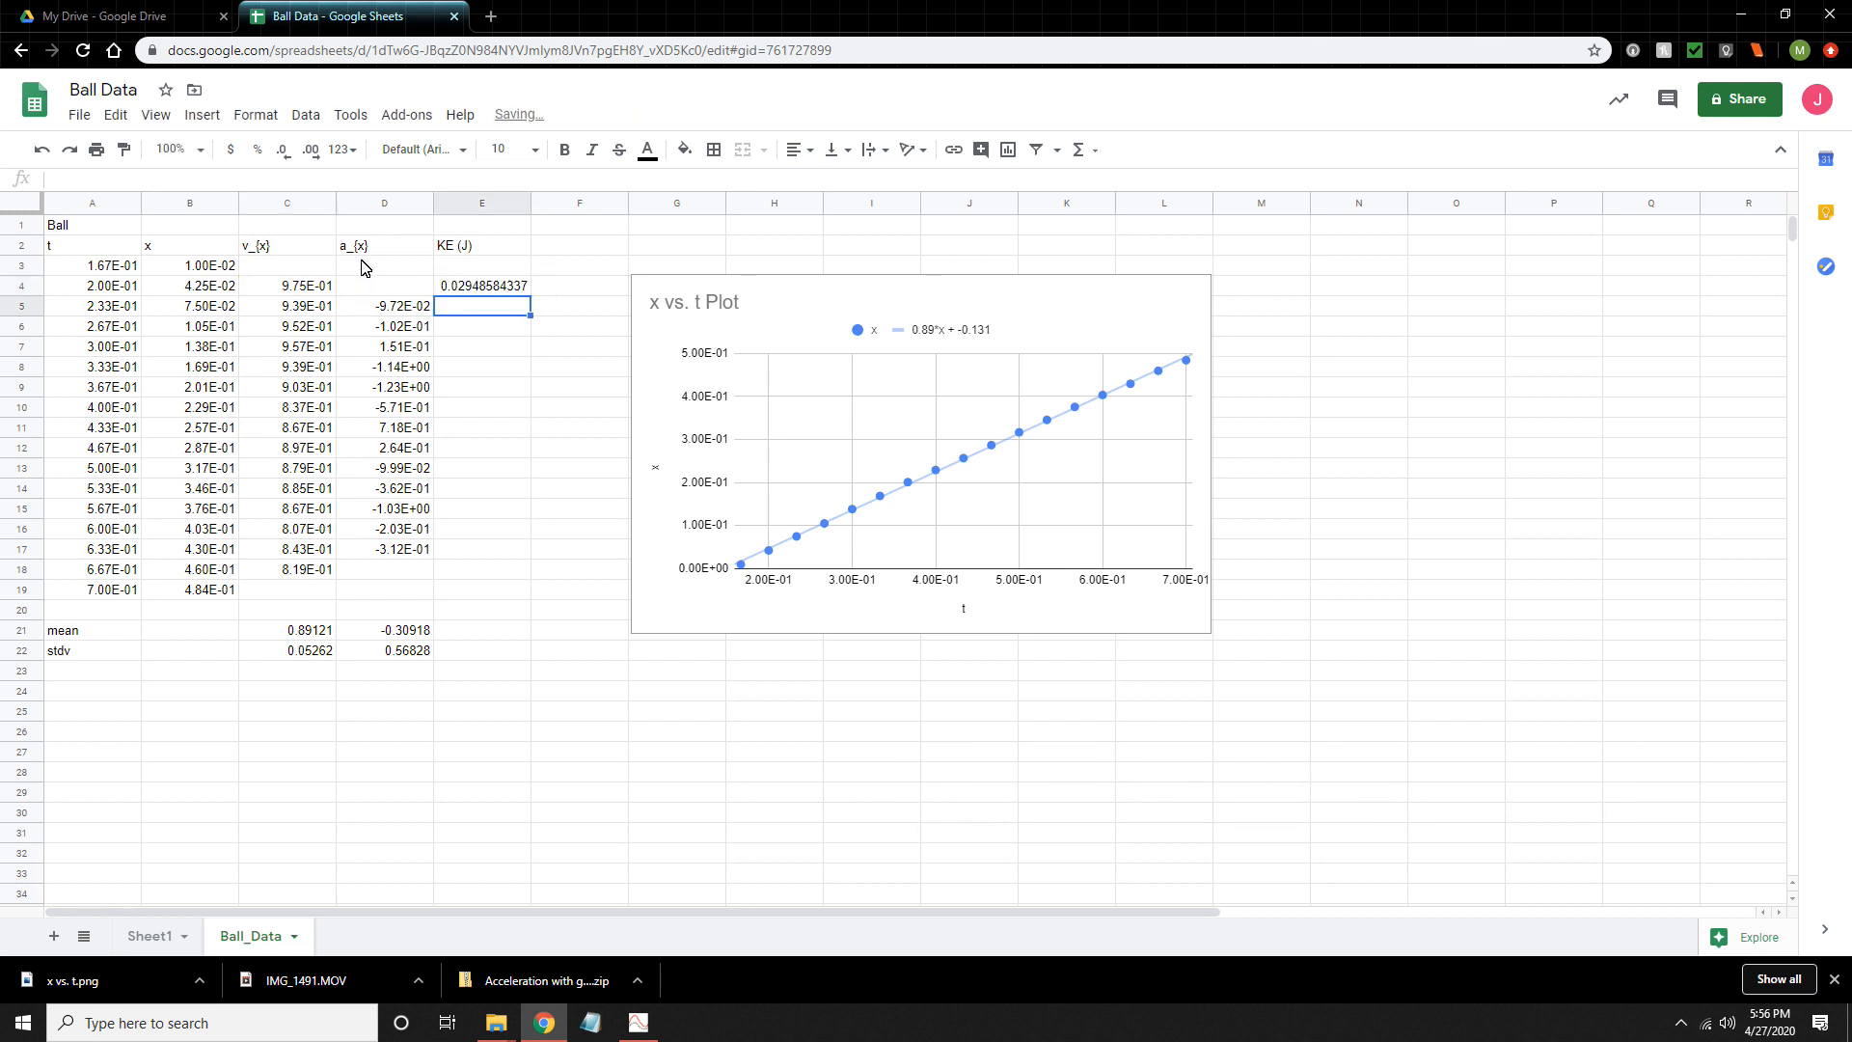
- Fill the kinetic energy formula from E4 down to E18 and check the cell reference in the last row
left_click(492, 289)
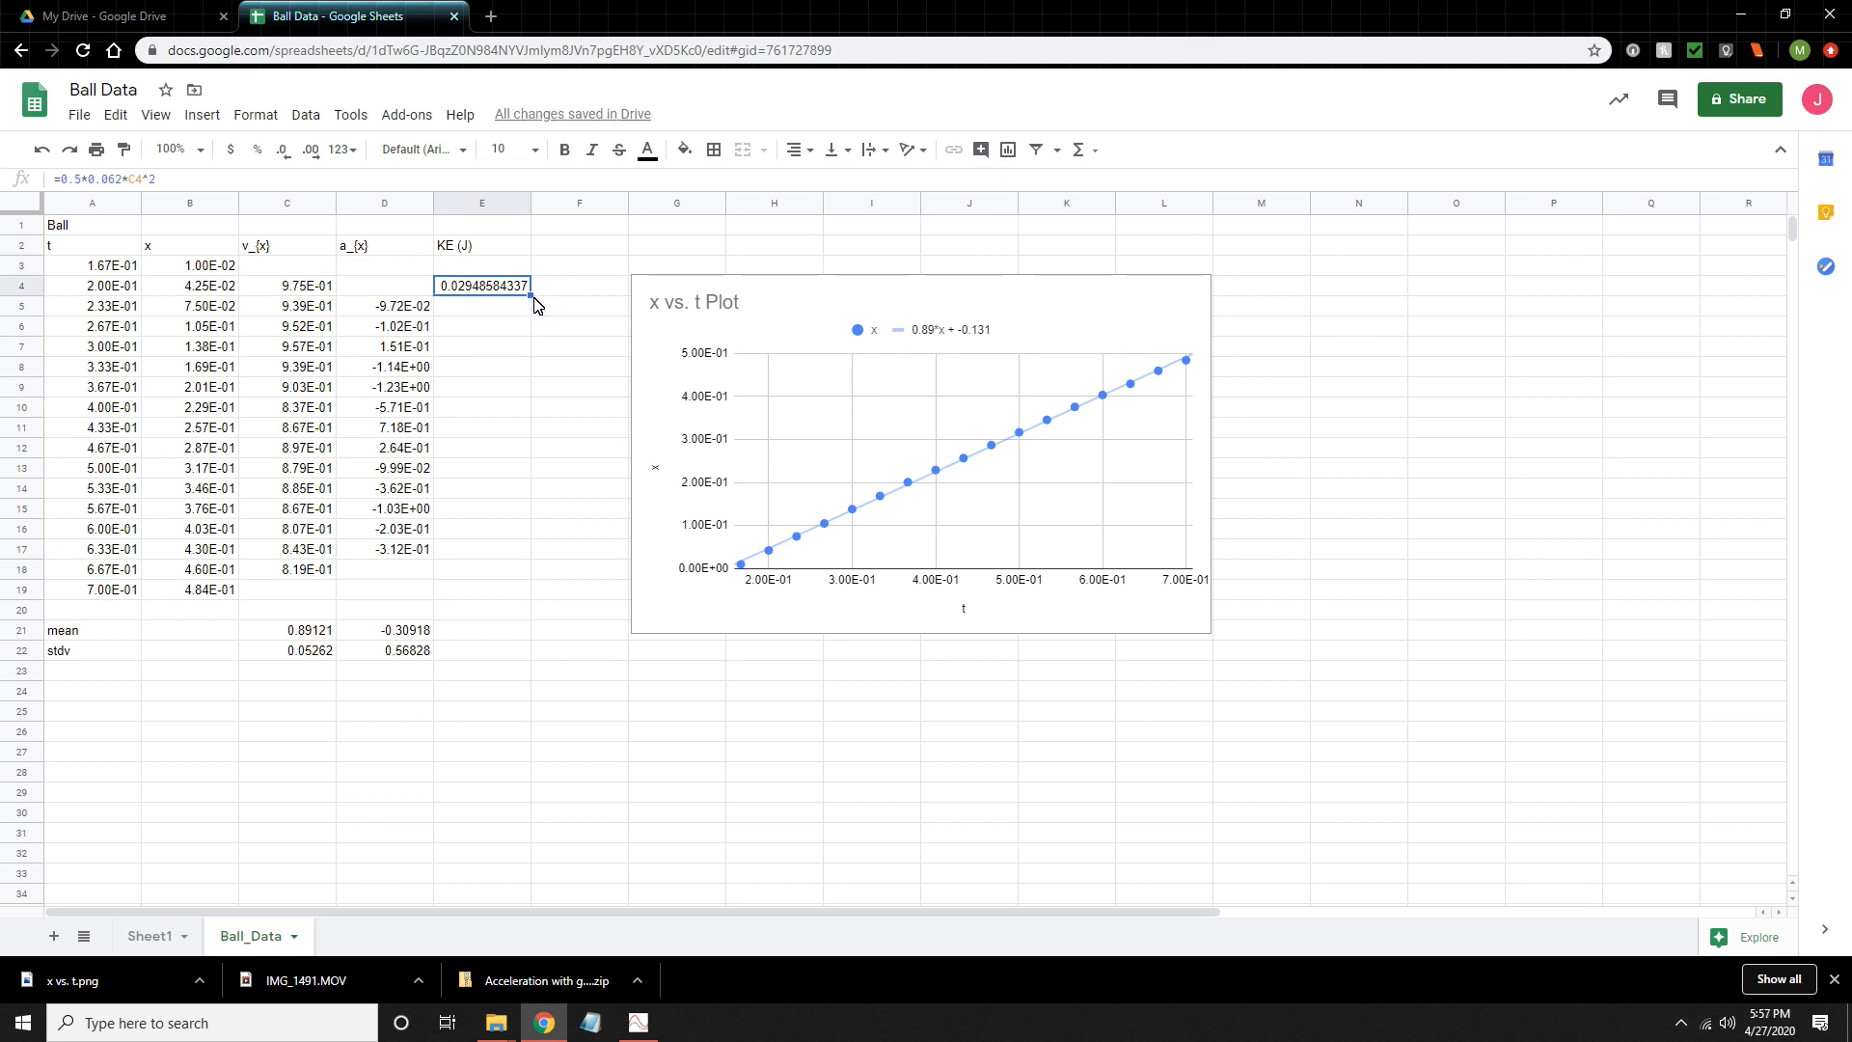
left_click_drag(533, 299, 505, 581)
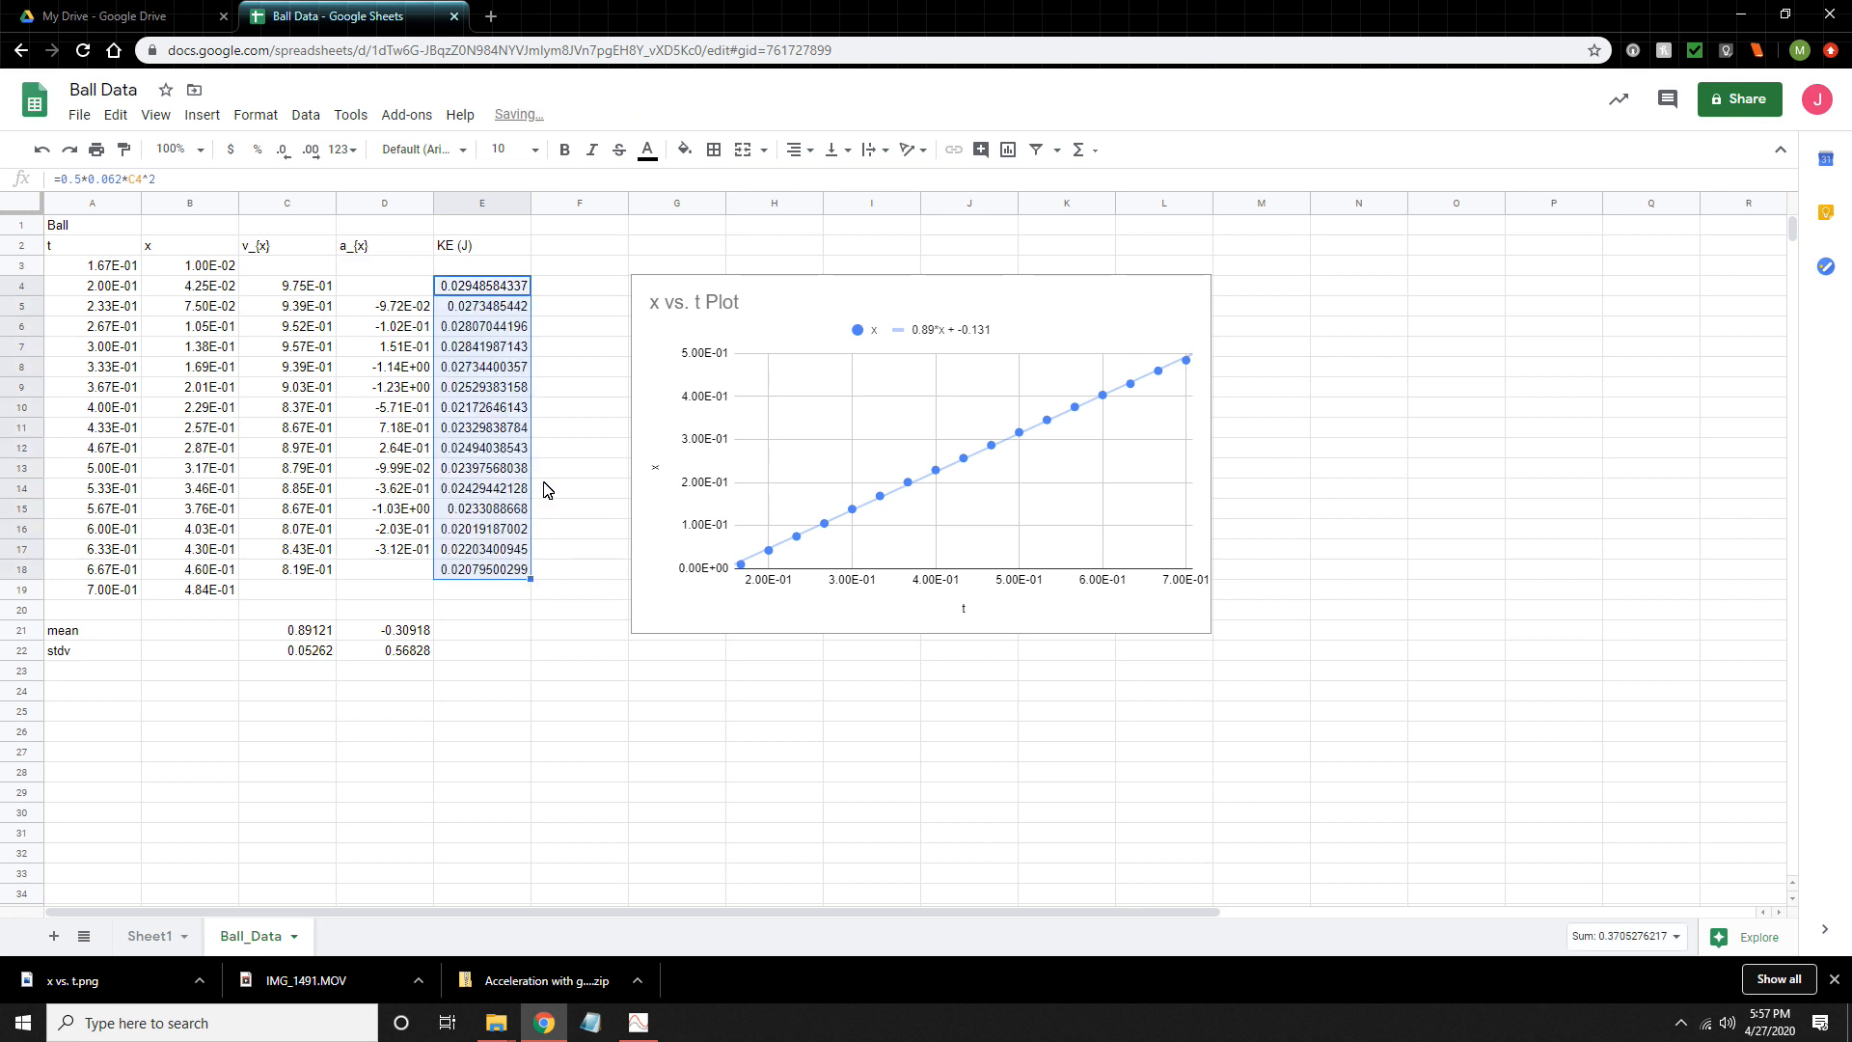
left_click(461, 590)
left_click(473, 574)
double_click(476, 573)
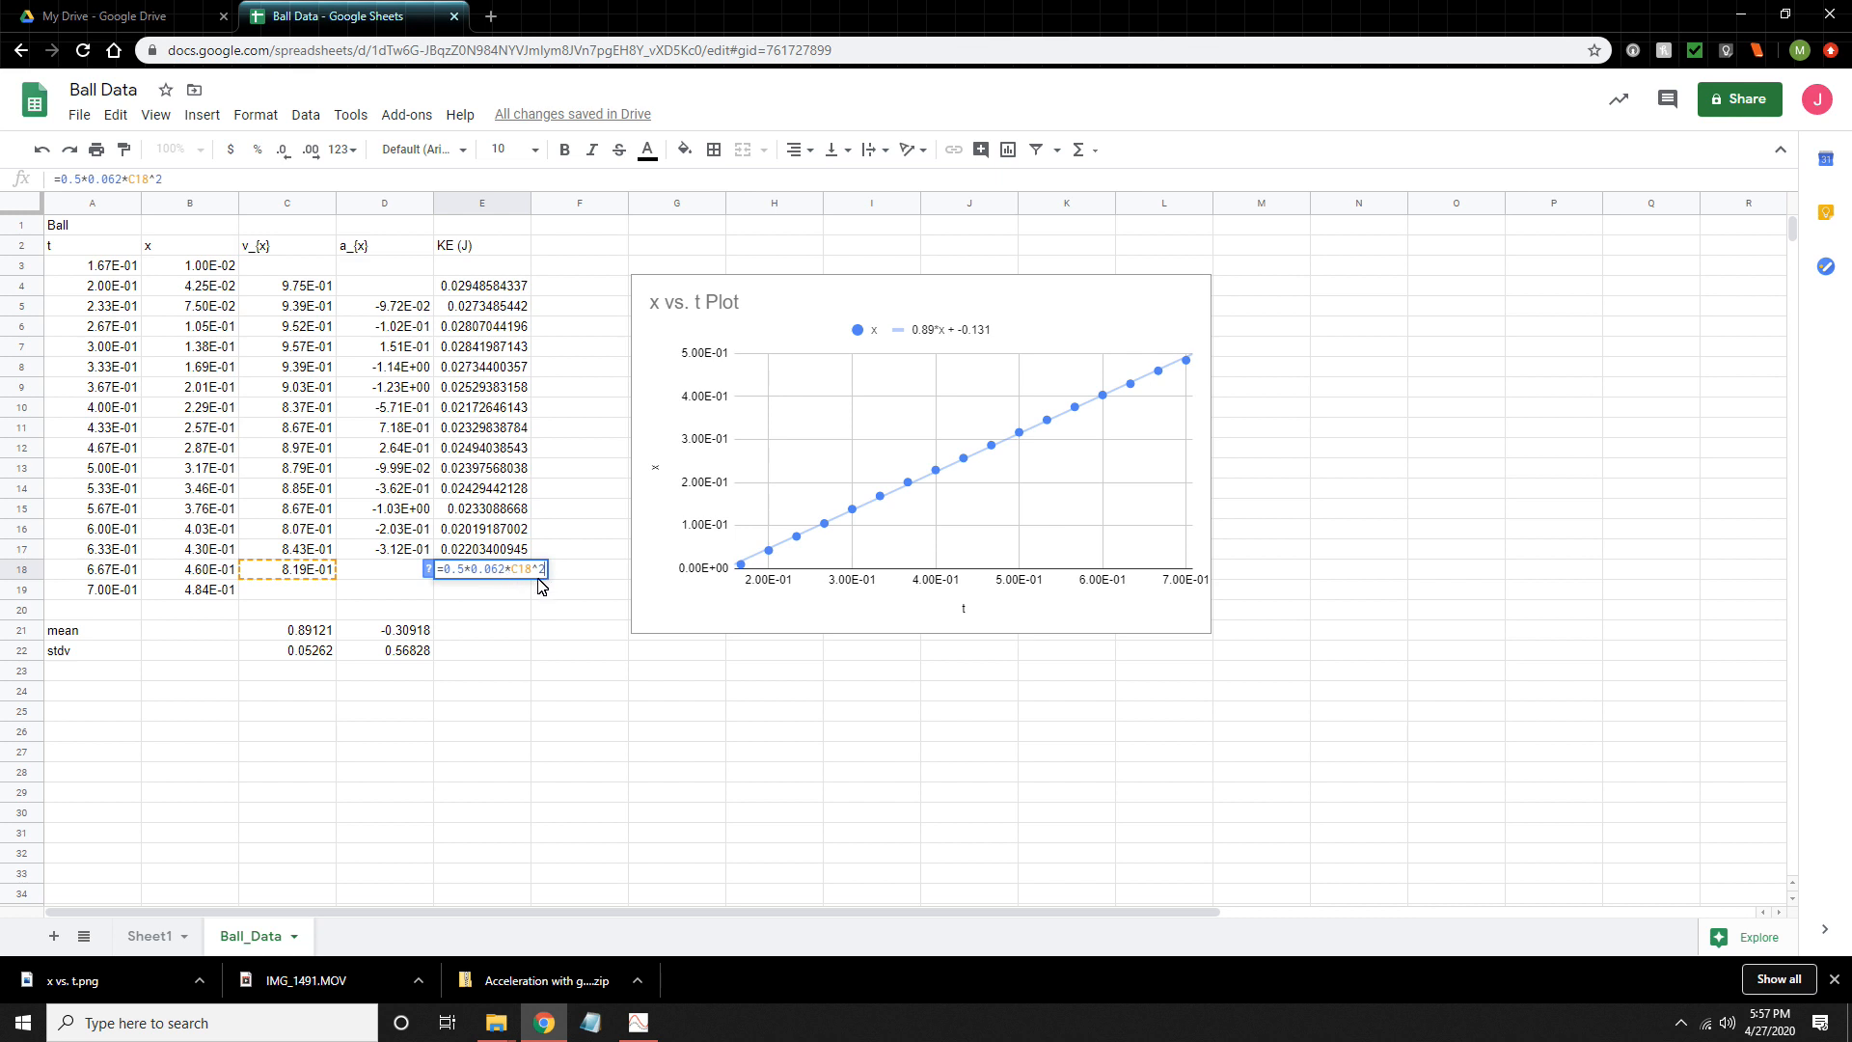
key("Return")
- Reduce the kinetic energy values in E4:E18 to four decimal places
left_click_drag(480, 287, 498, 575)
left_click(285, 152)
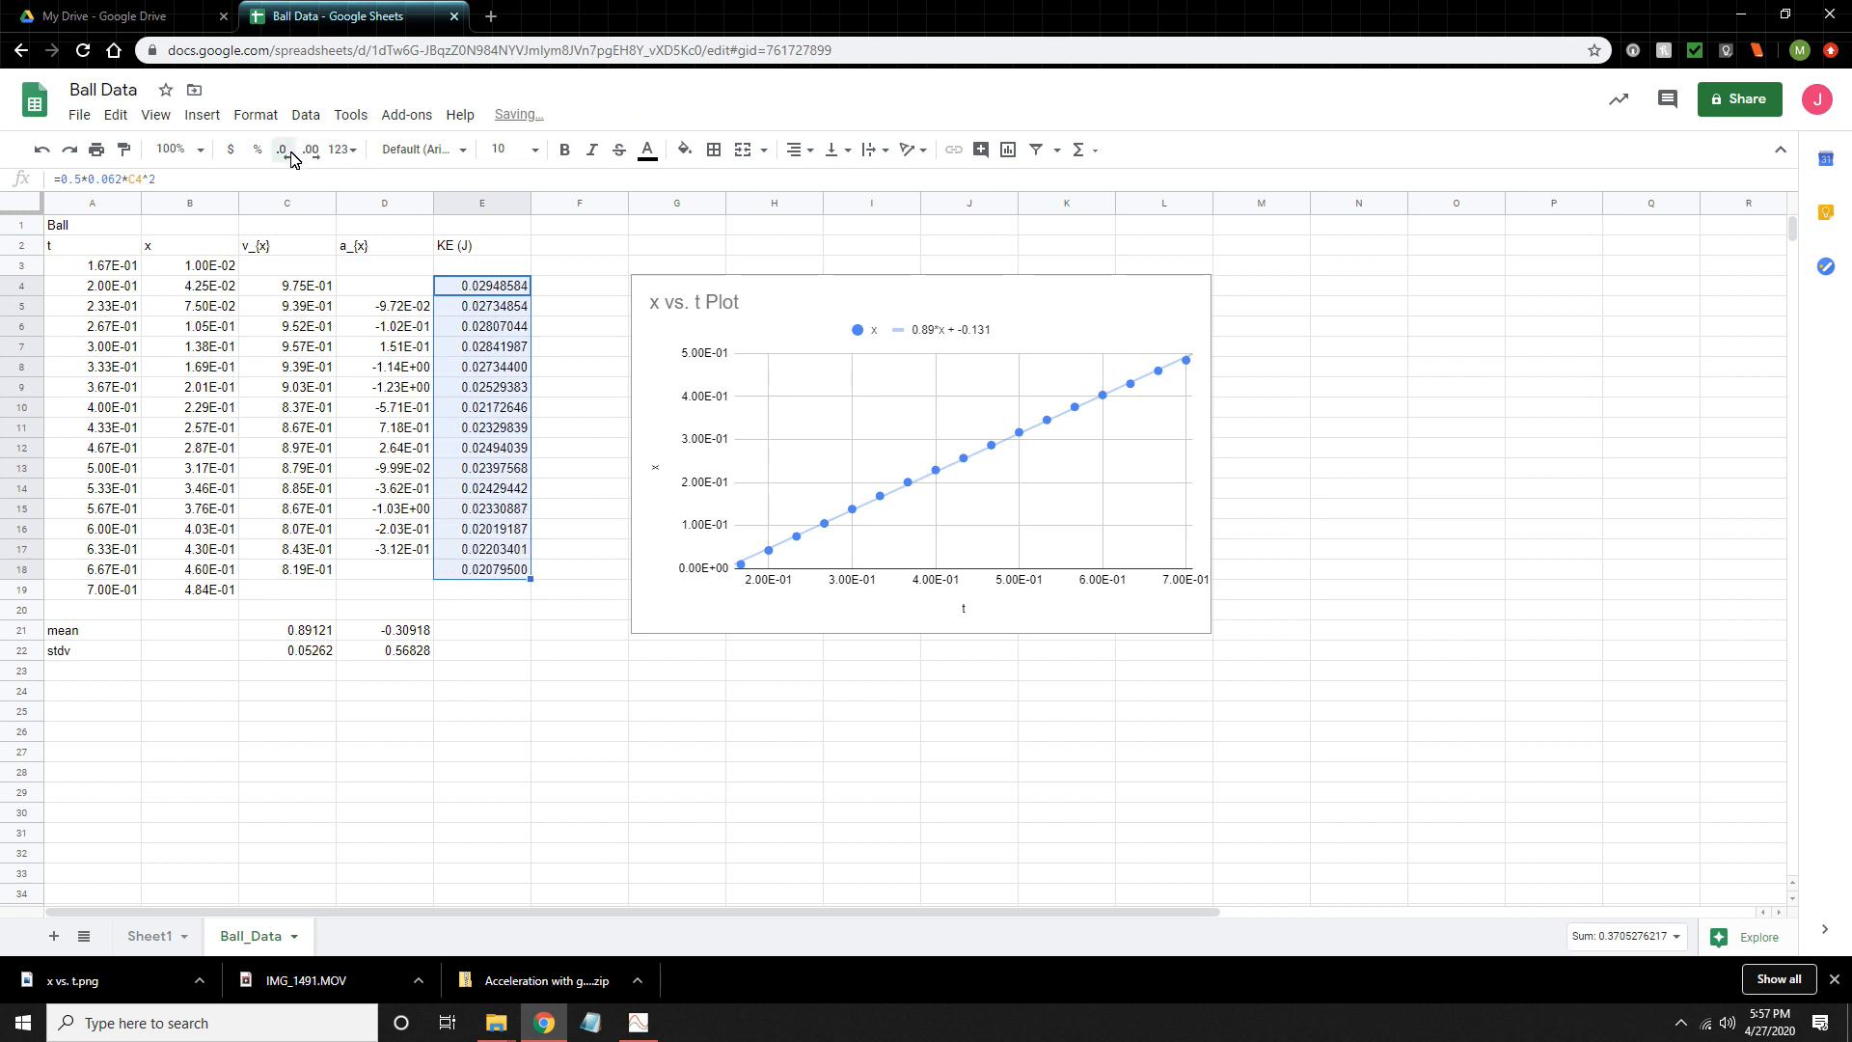
left_click(291, 154)
left_click(292, 154)
left_click(292, 154)
left_click(291, 155)
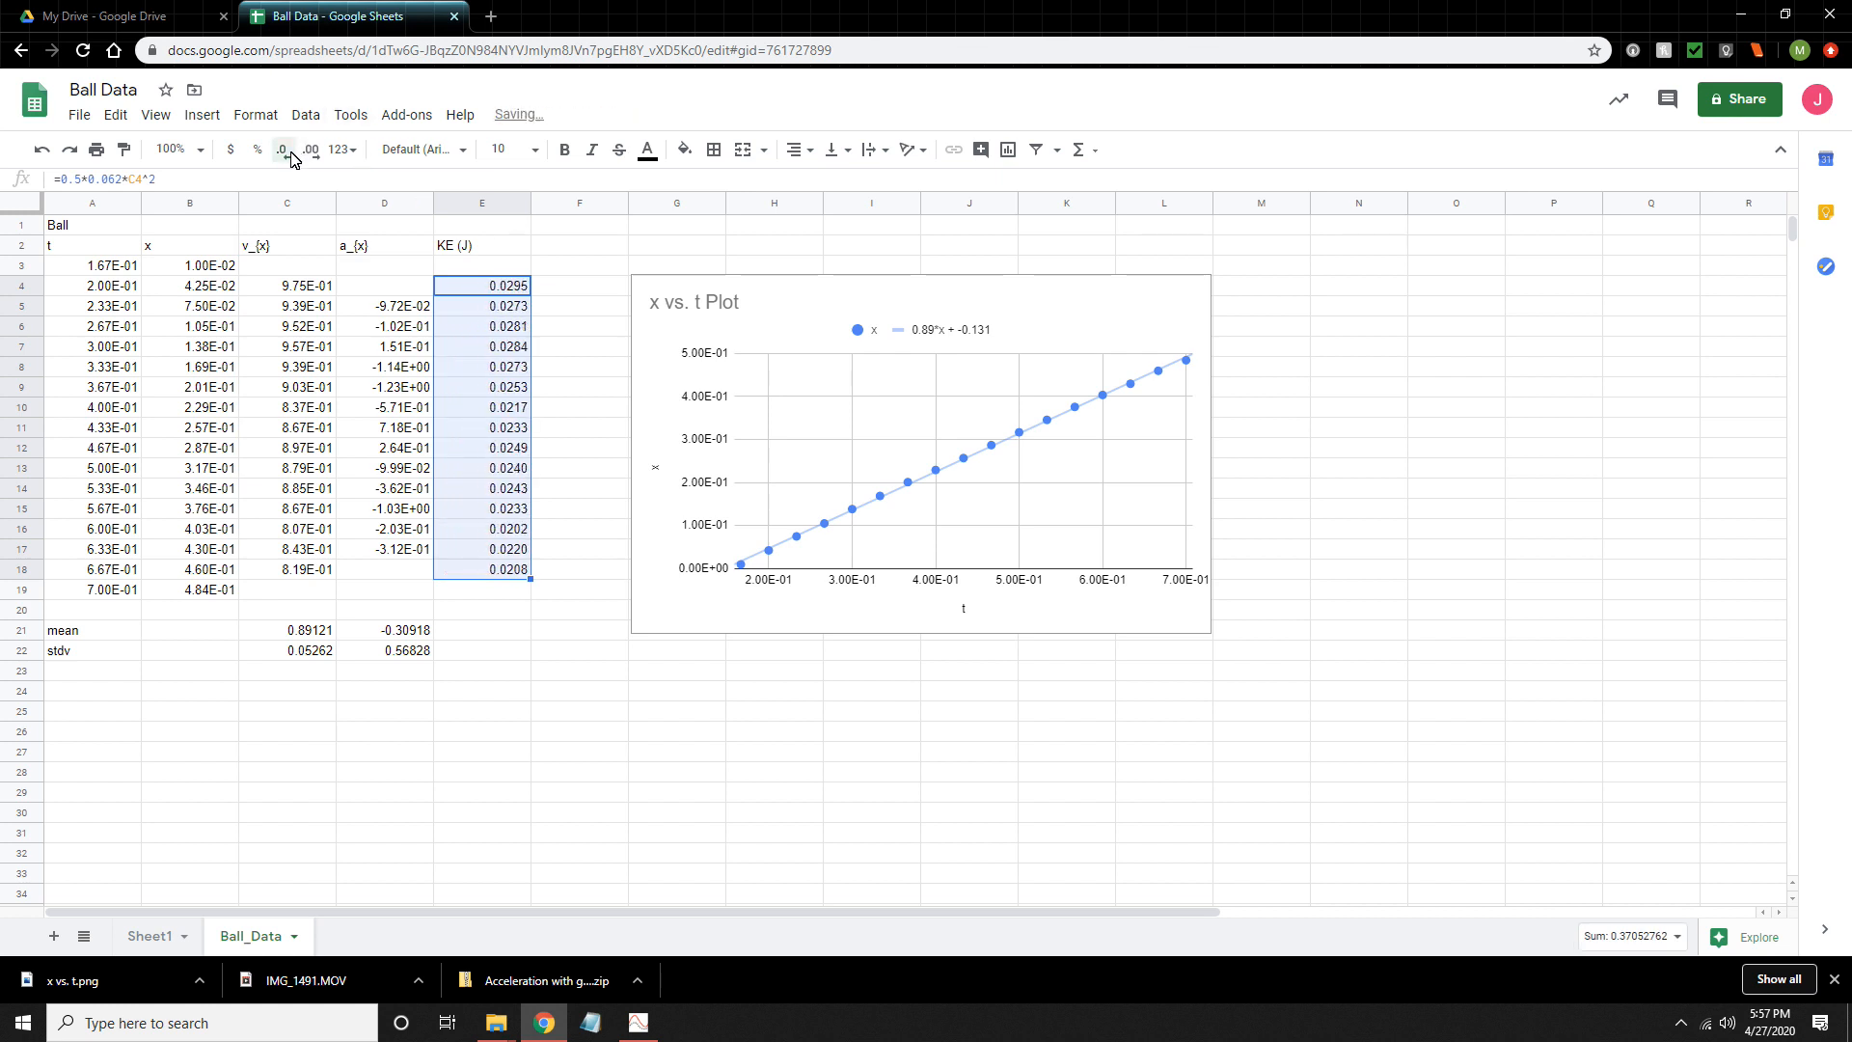
left_click(577, 536)
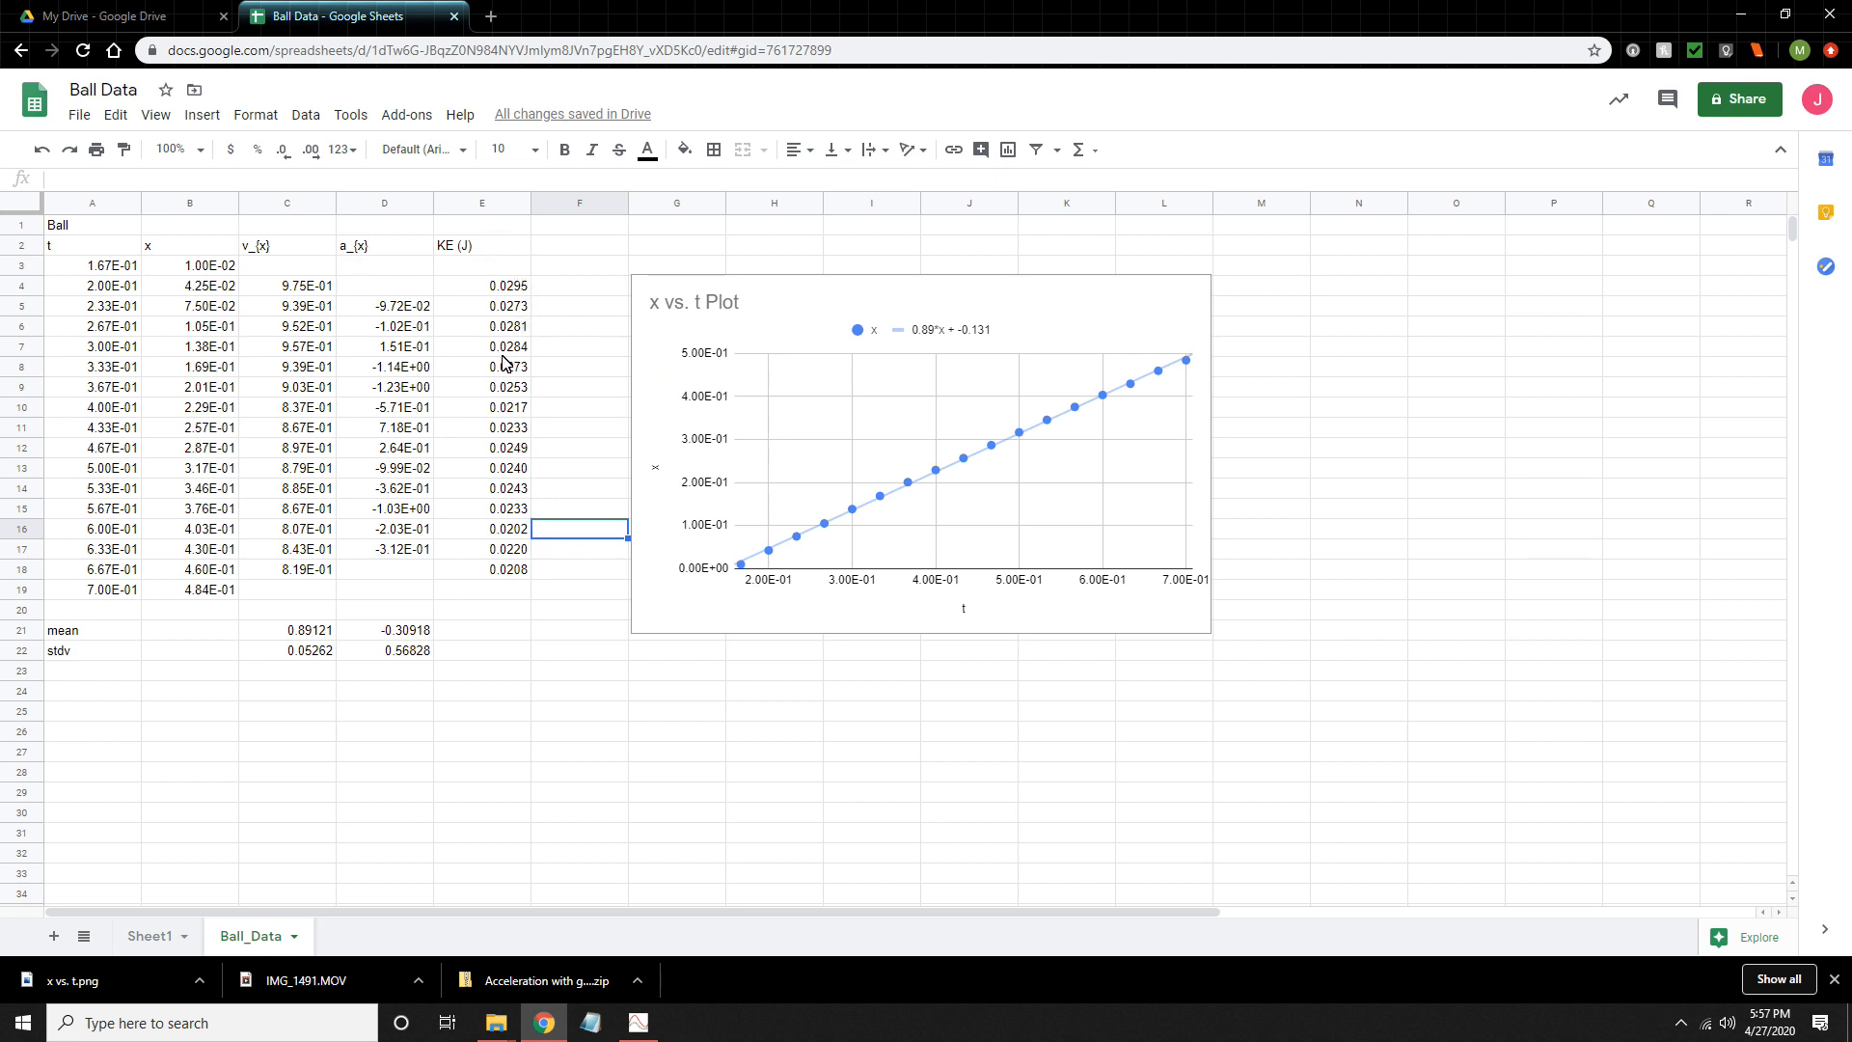
- Switch to My Drive in Google Drive, dismiss the open creation menu and deselect IMG_1491.MOV
left_click(484, 292)
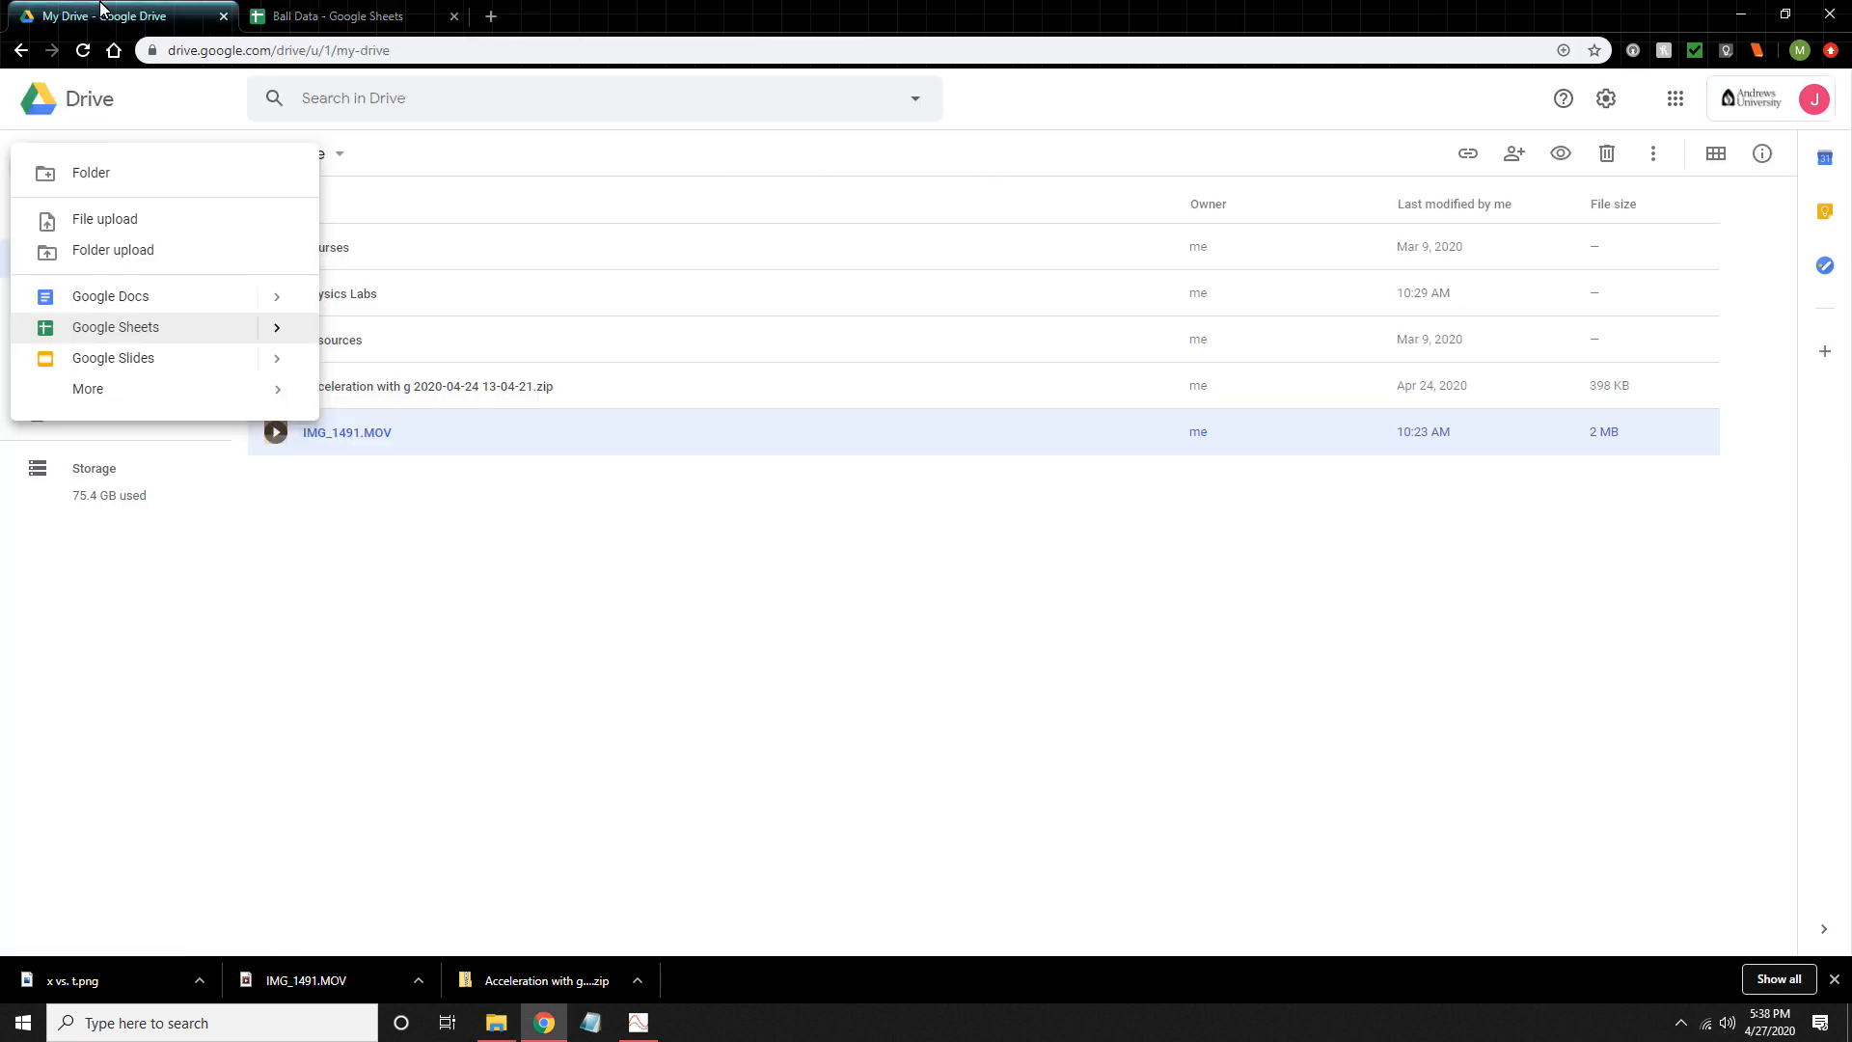
left_click(210, 115)
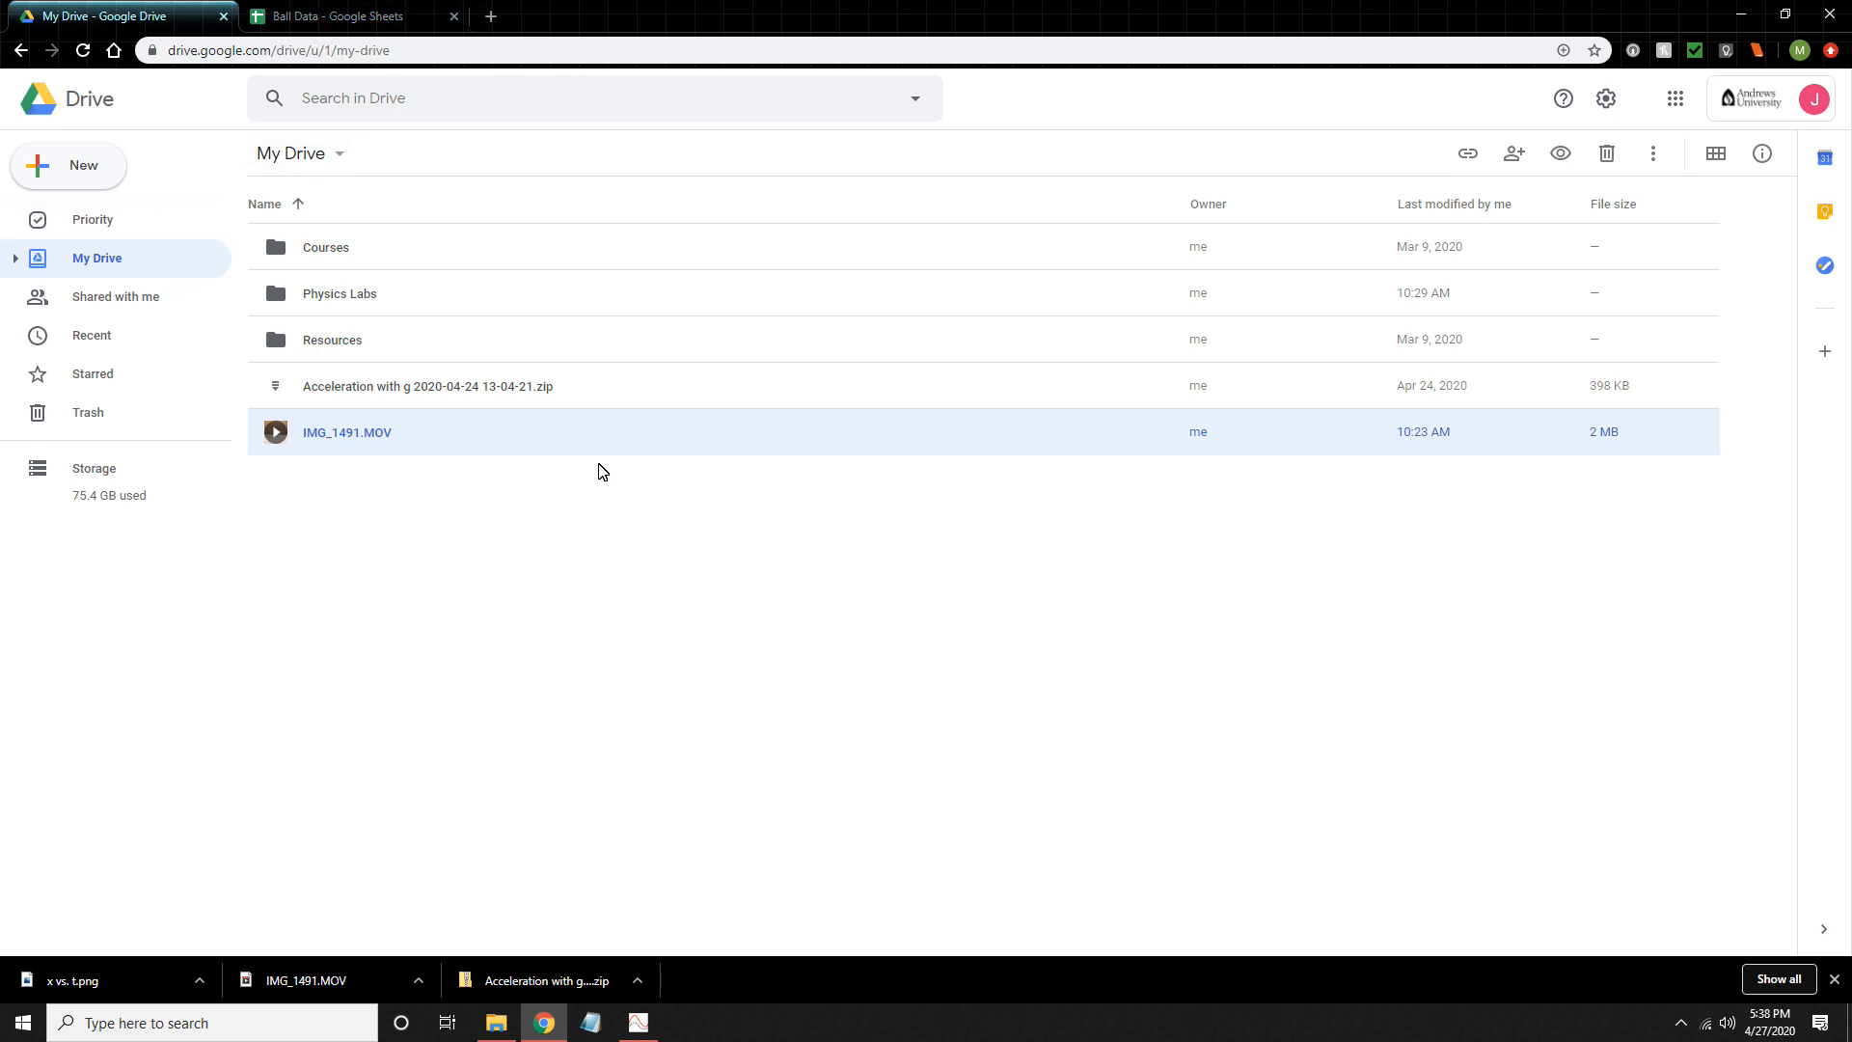
left_click(504, 524)
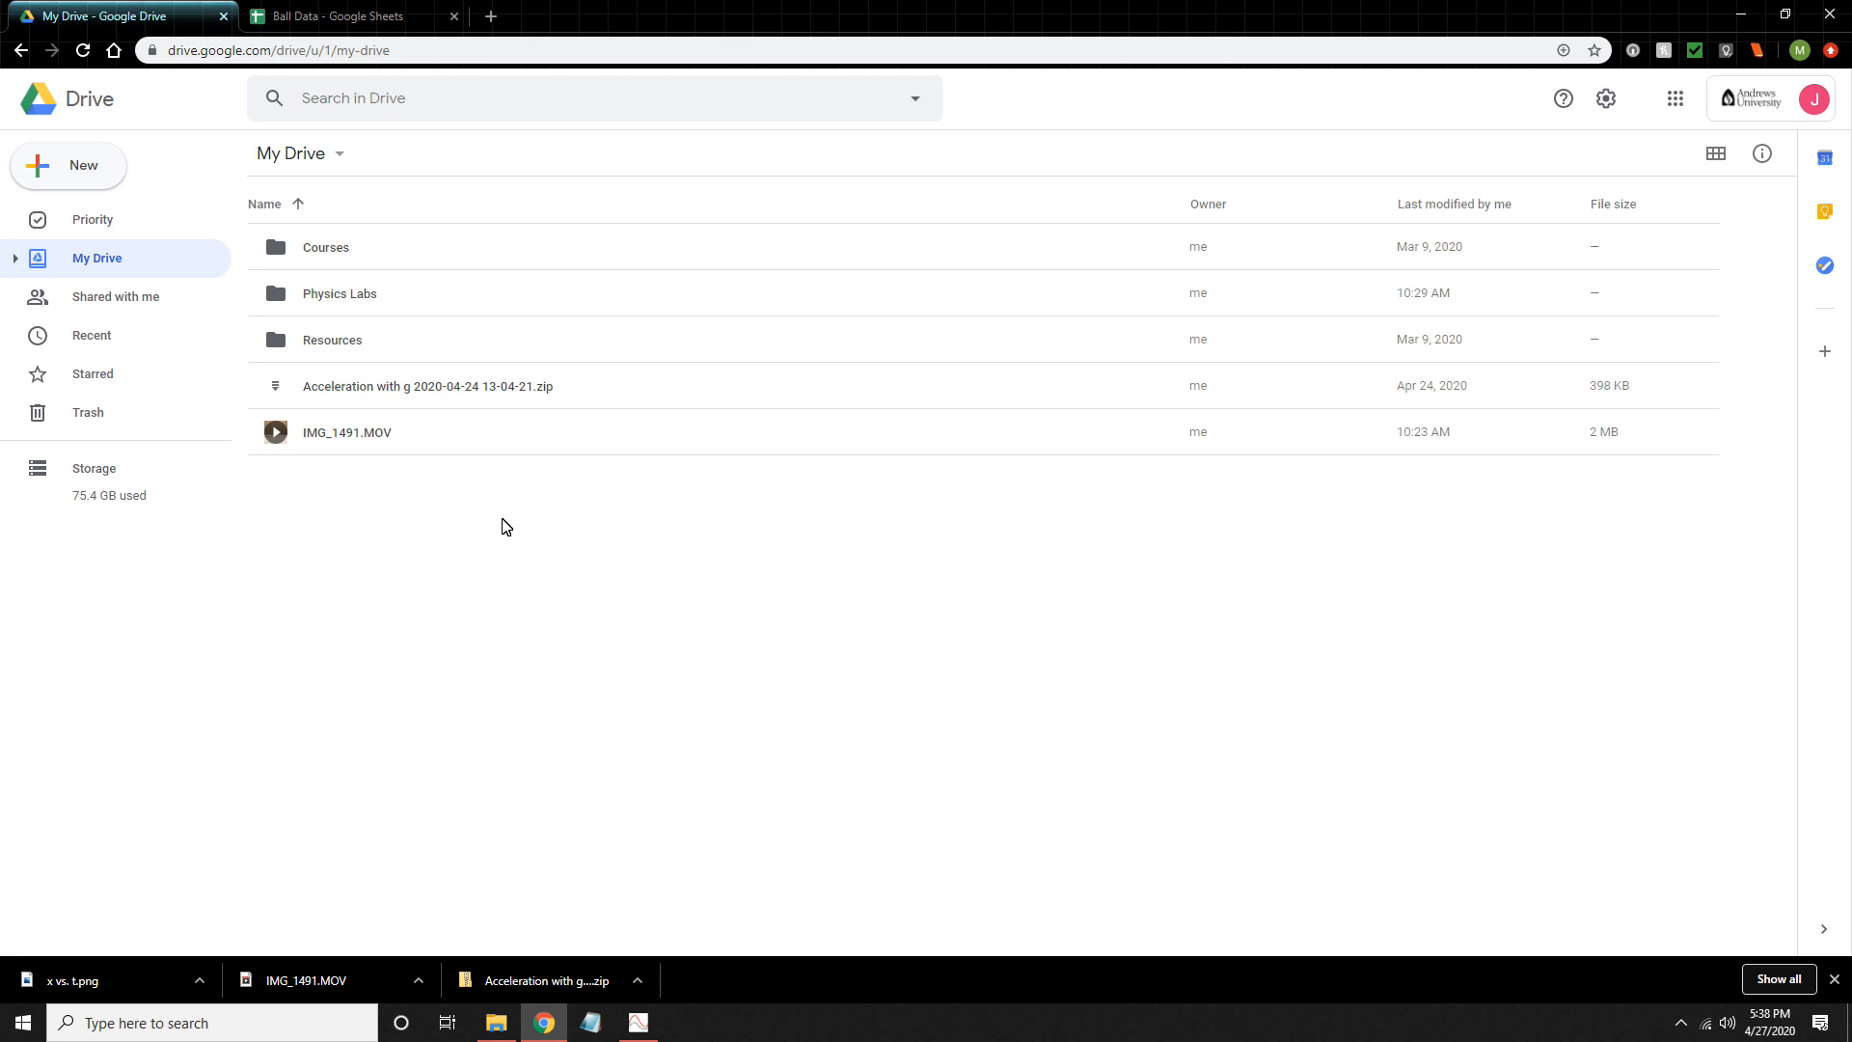